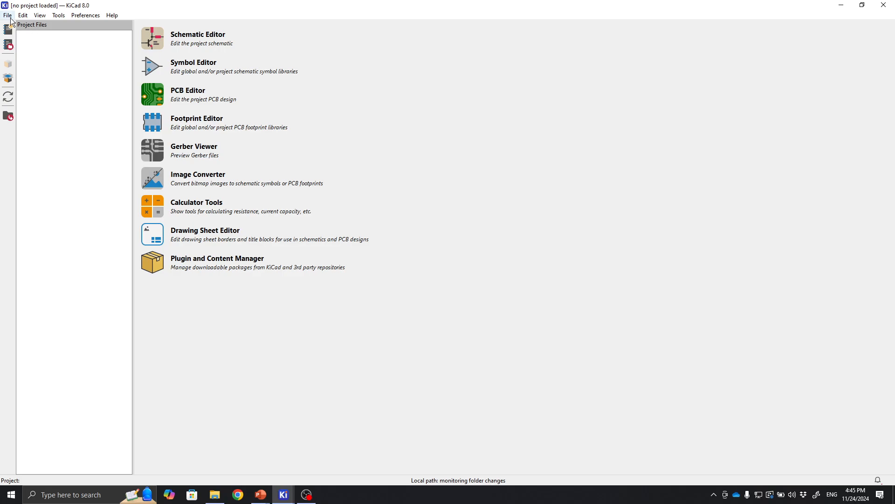
Create a new project named Buck Converter 2 in the Desktop folder.
click(9, 17)
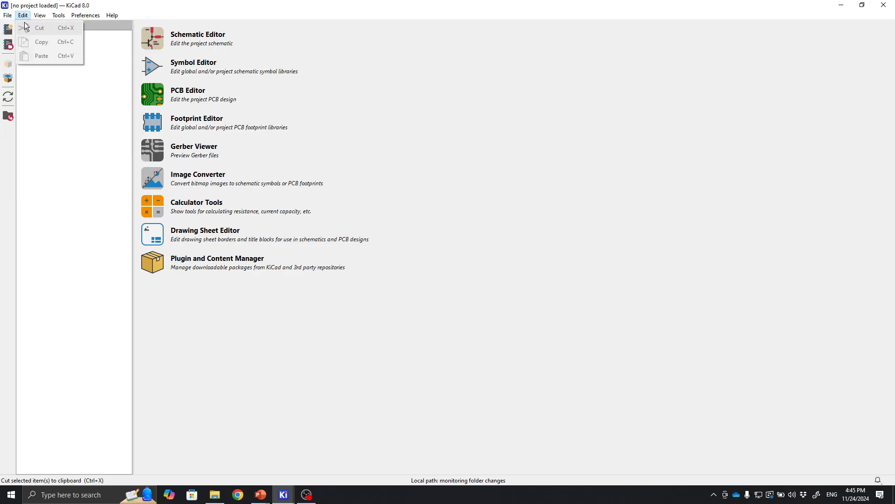
click(14, 27)
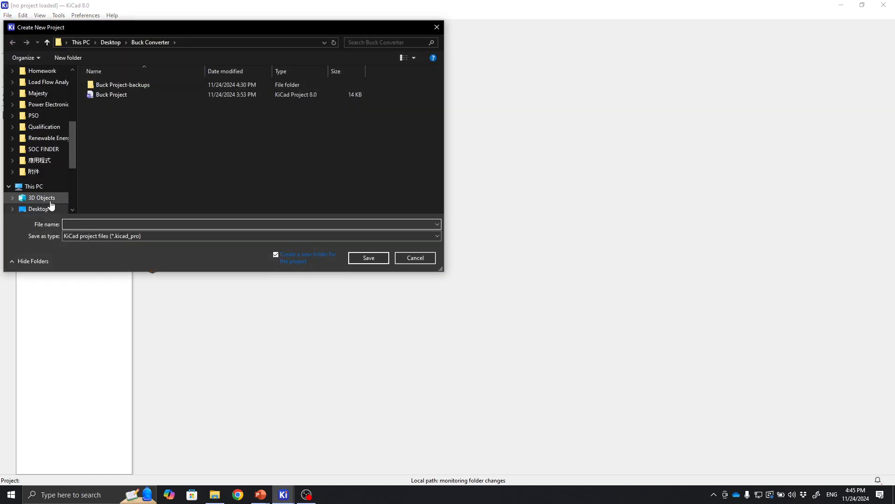
click(38, 209)
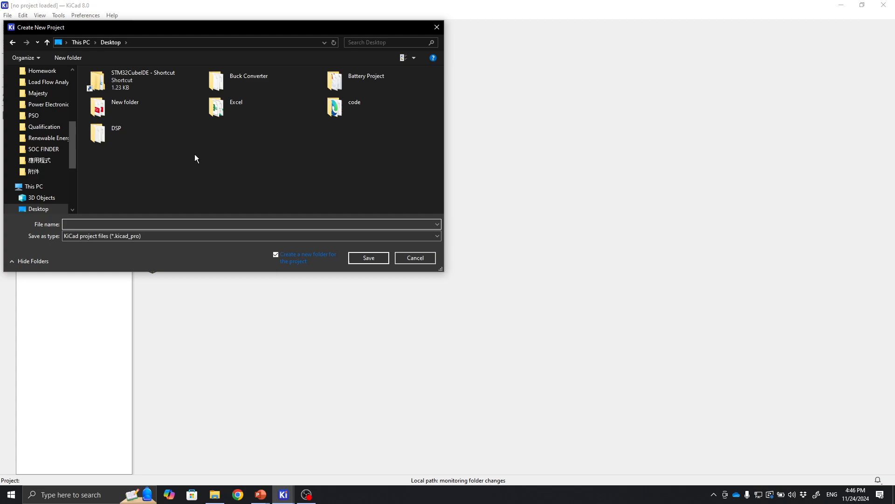
text(B)
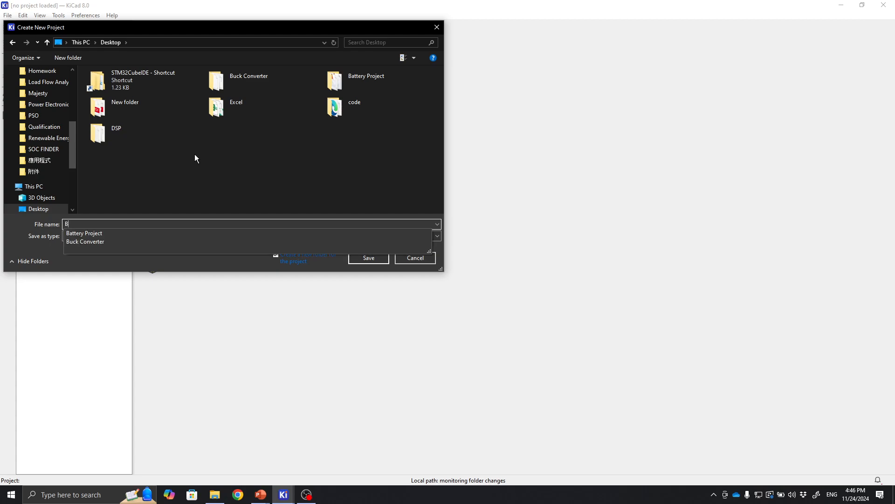
text(uck Conver)
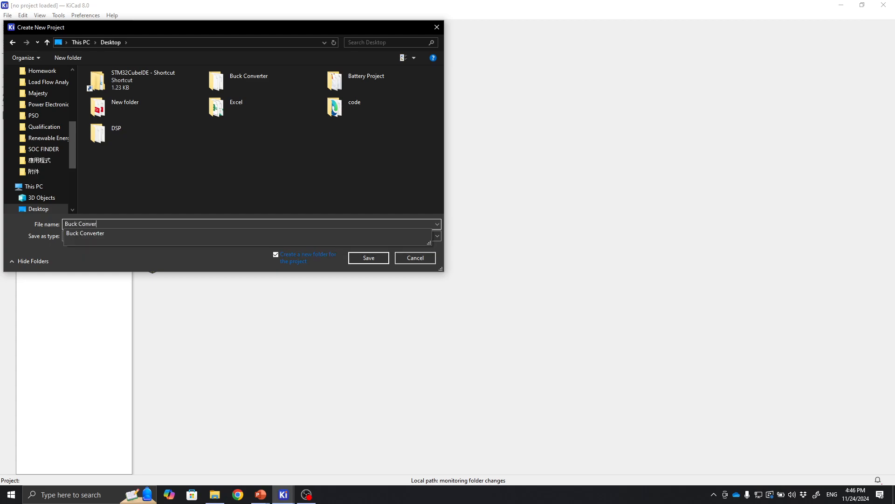
text(ter 2)
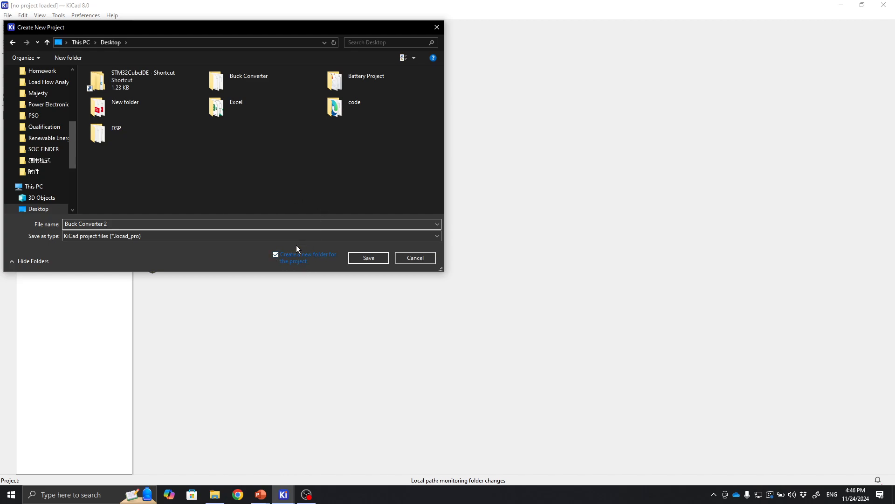
click(368, 258)
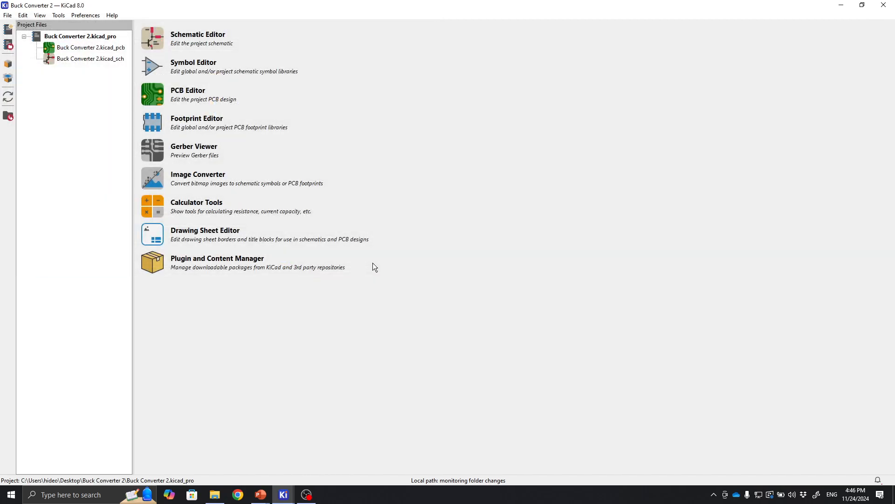
Open the project's schematic file in the Schematic Editor.
click(78, 60)
click(90, 48)
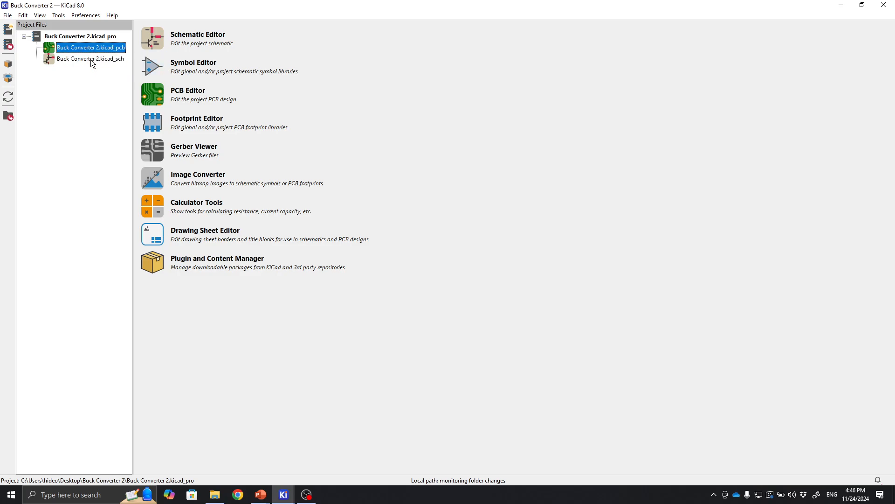
click(90, 60)
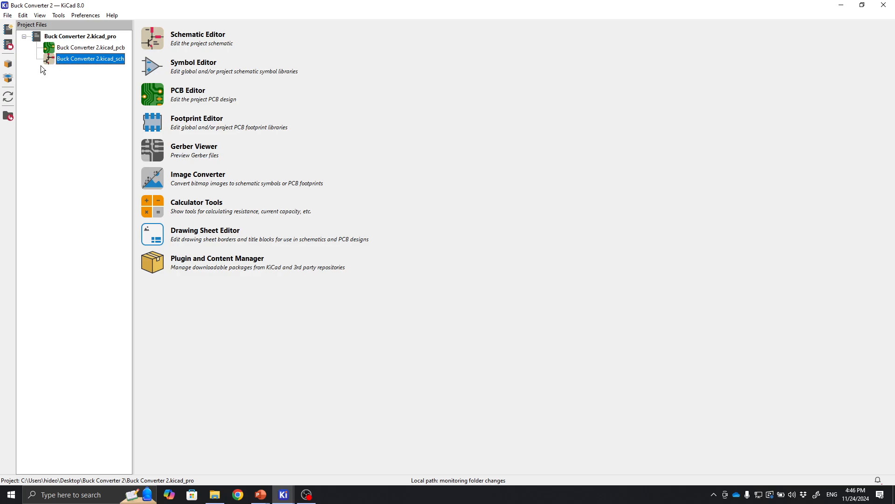
click(66, 49)
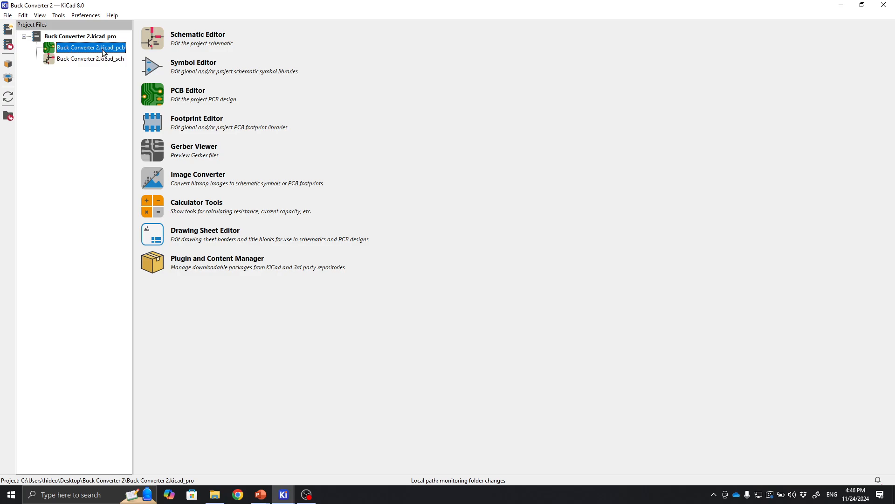
click(73, 59)
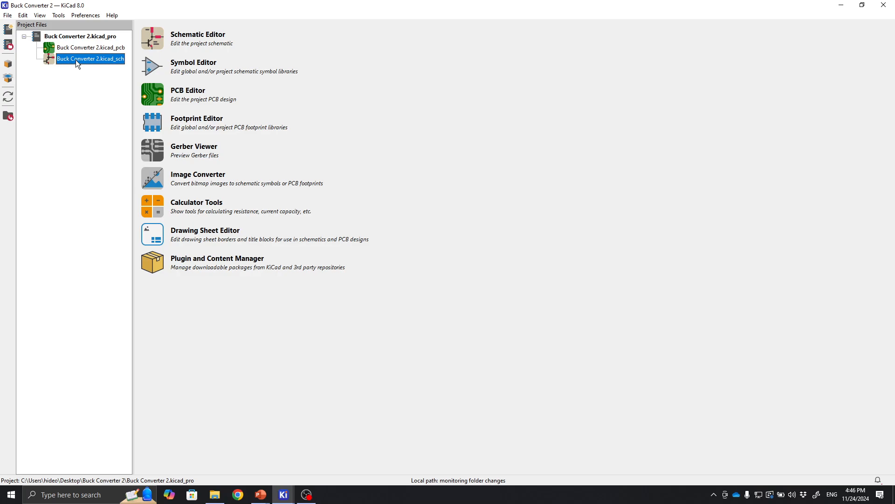
double_click(75, 60)
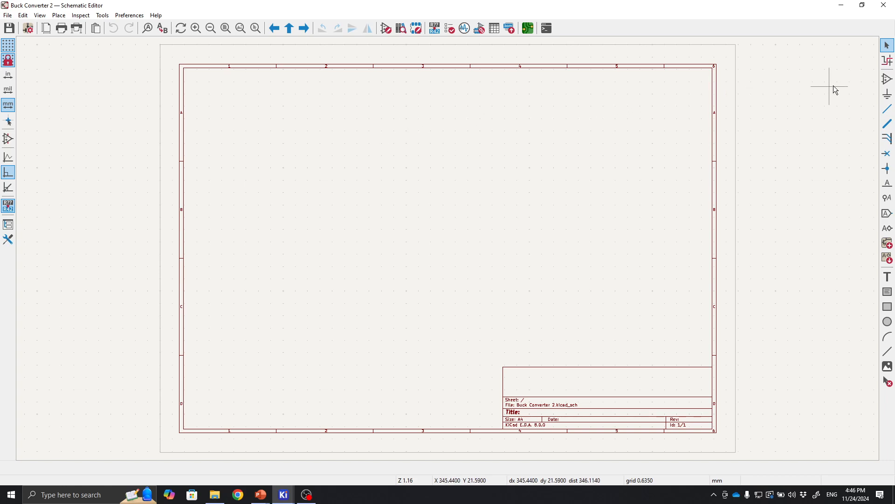
Open the symbol chooser and browse the entries of the 4xxx logic library.
click(886, 85)
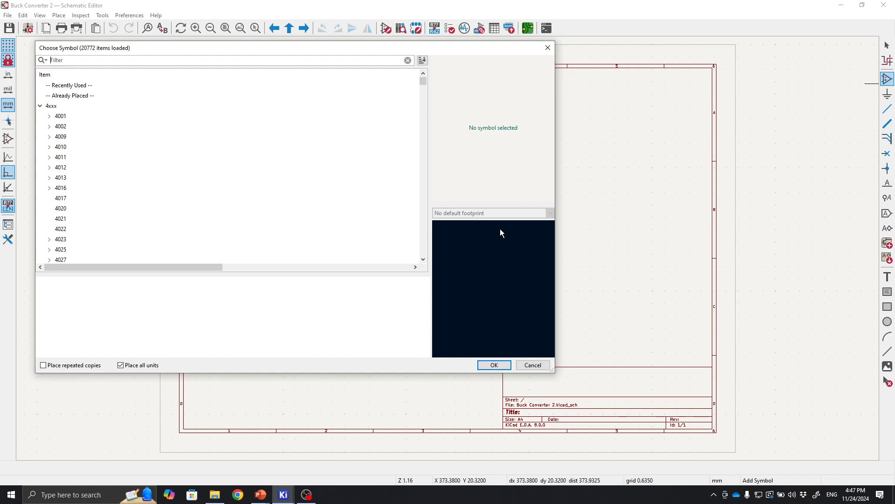
click(94, 119)
click(96, 137)
click(97, 177)
click(96, 199)
click(94, 228)
click(96, 249)
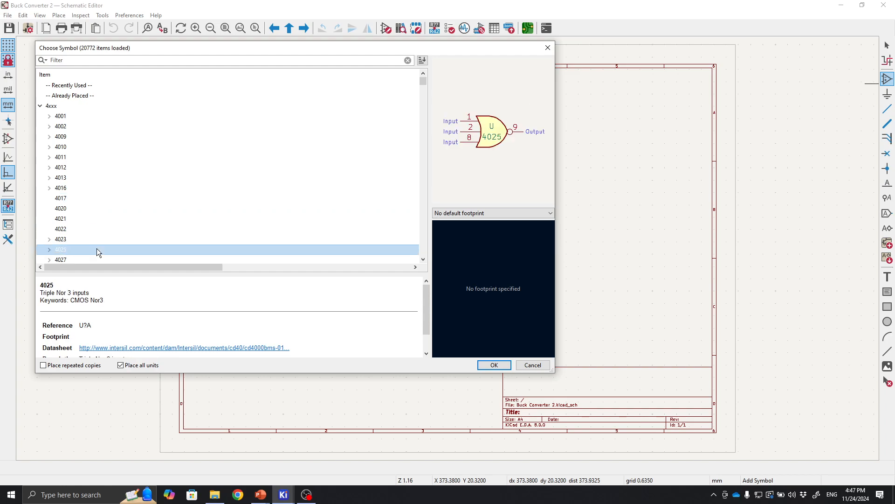
scroll(88, 191, down, 5)
scroll(88, 191, up, 5)
Search the symbol library for mosfet and browse the relay and transistor results.
click(127, 60)
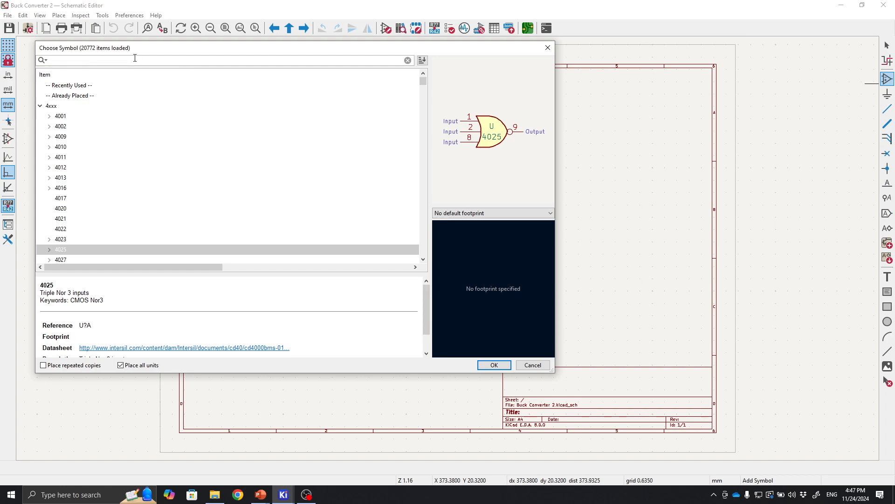
key(BackSpace)
text(mosfet)
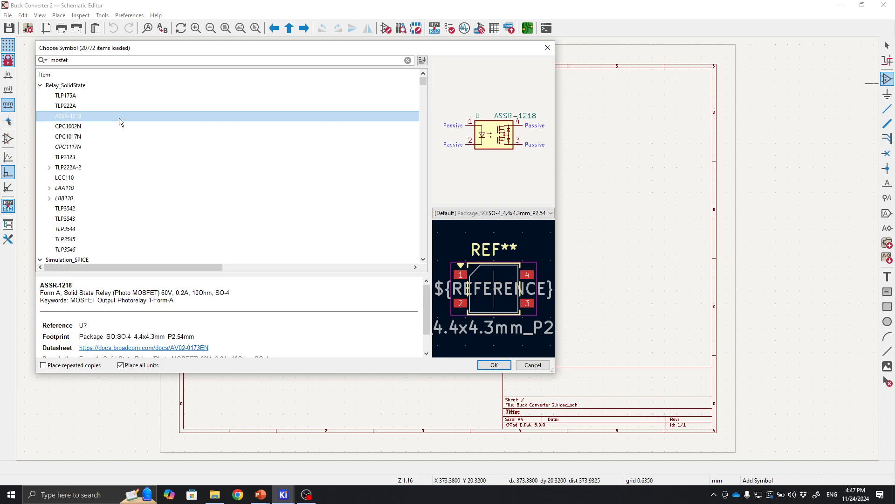
click(101, 242)
click(111, 149)
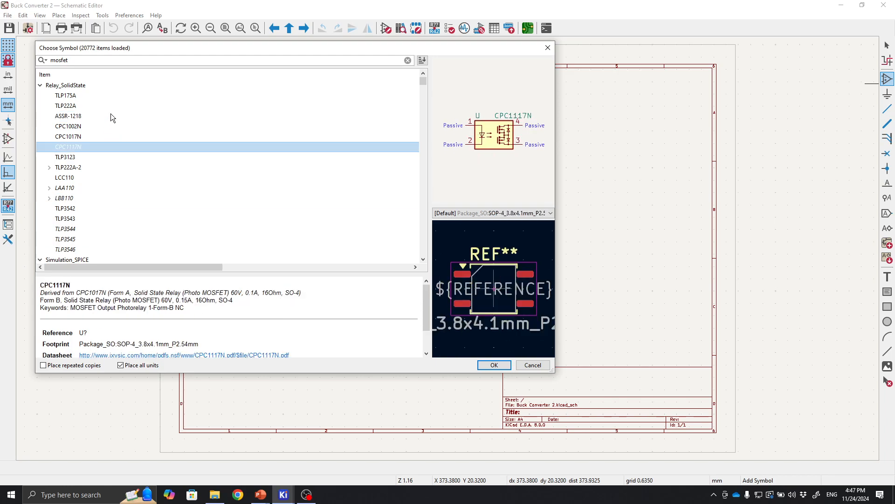
scroll(110, 113, down, 6)
click(105, 125)
click(78, 97)
click(78, 124)
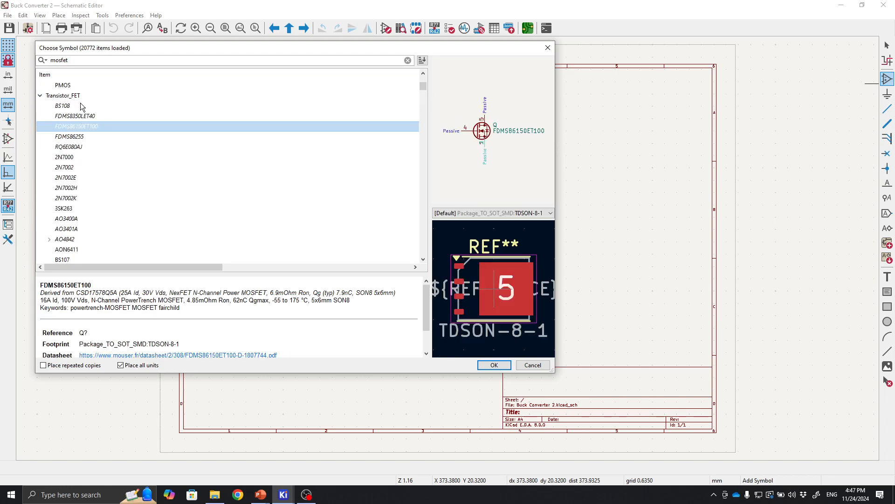
click(85, 117)
click(86, 128)
click(84, 155)
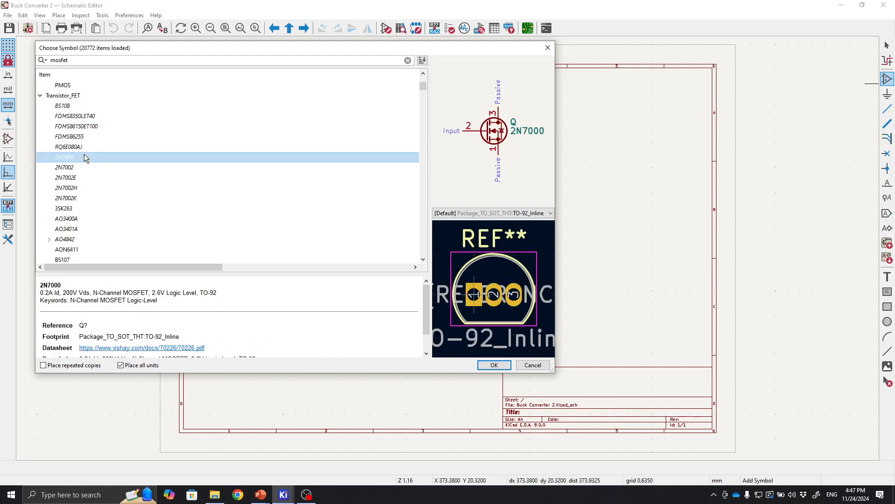
click(81, 176)
Search for irf540 and place the IRF540N MOSFET on the schematic sheet.
click(102, 59)
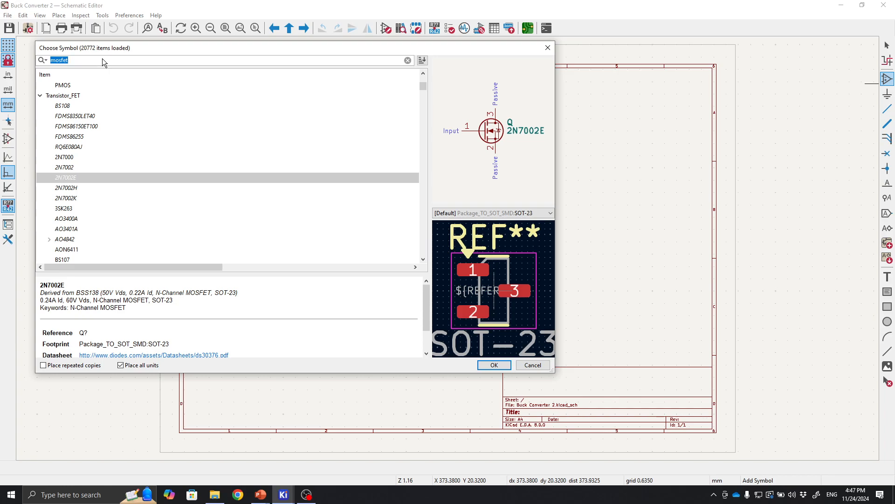
text(i)
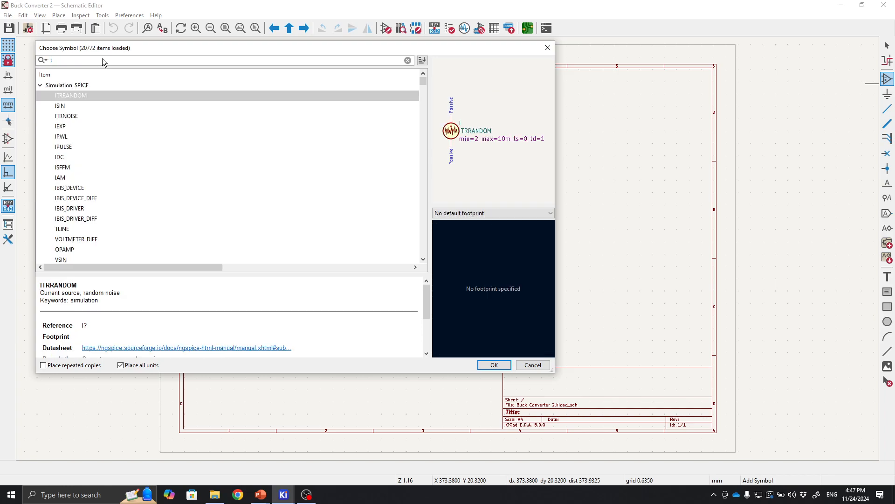
text(rf540)
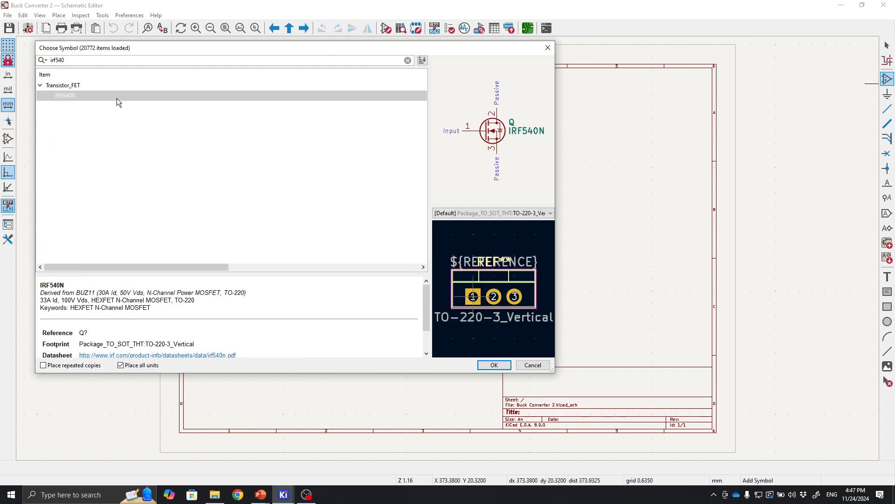
text(2)
double_click(97, 96)
scroll(303, 122, up, 5)
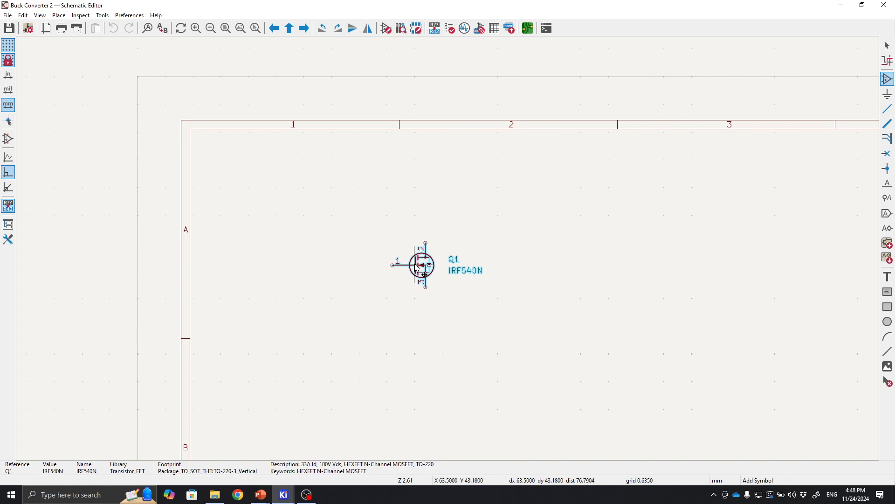
click(424, 274)
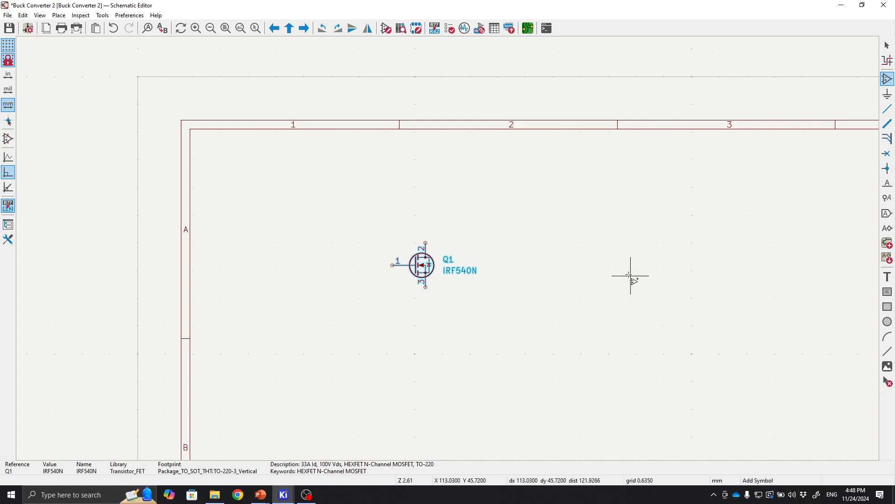
Add an inductor L symbol, rotate it horizontal, and place it to the right of the MOSFET.
click(555, 326)
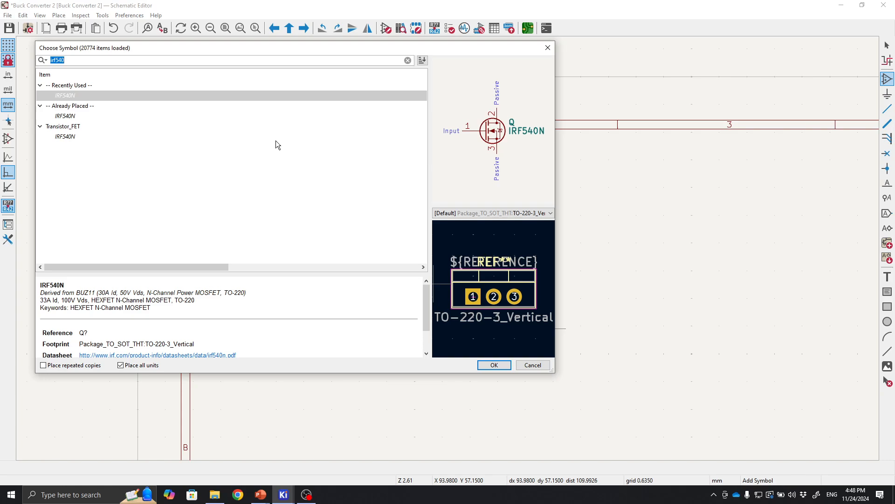
key(BackSpace)
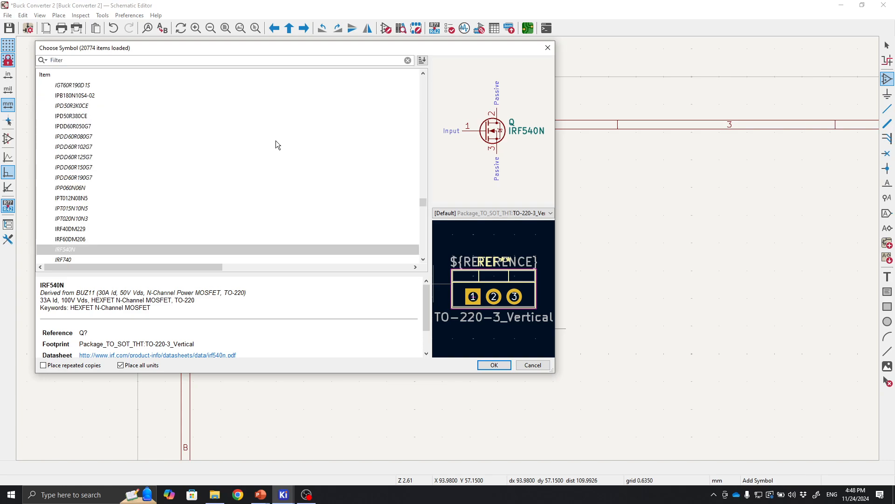
text(inductor)
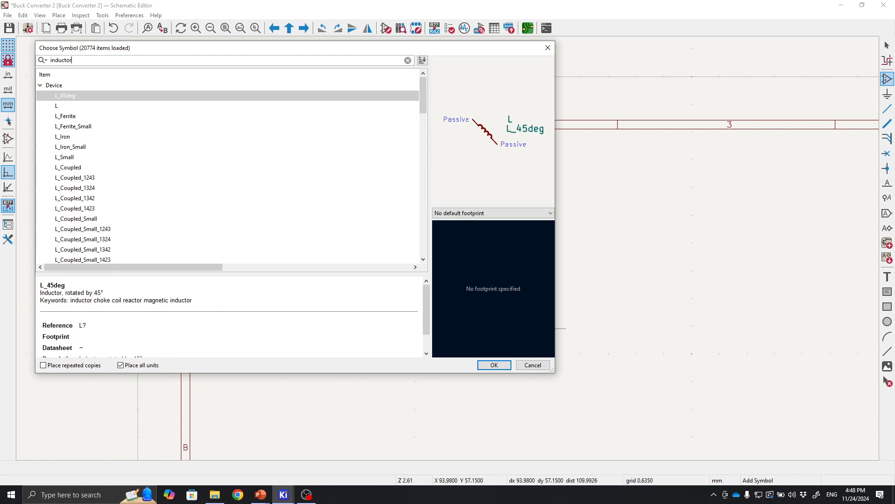
click(95, 106)
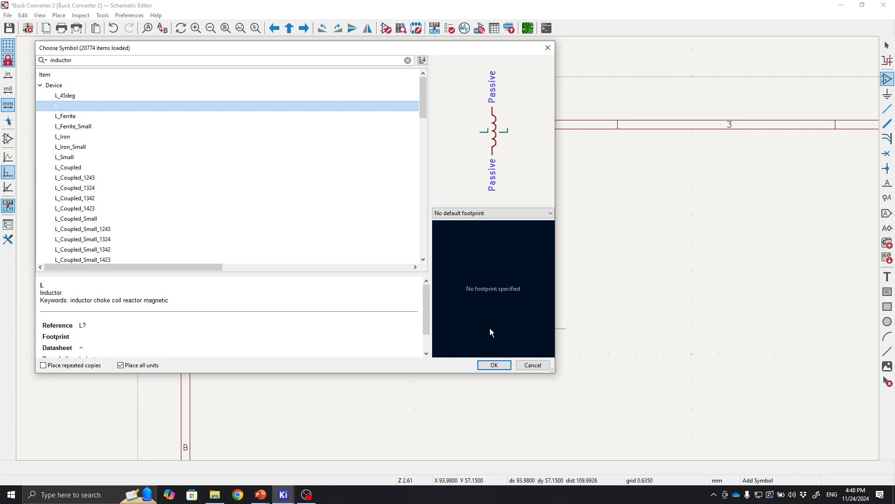
click(494, 365)
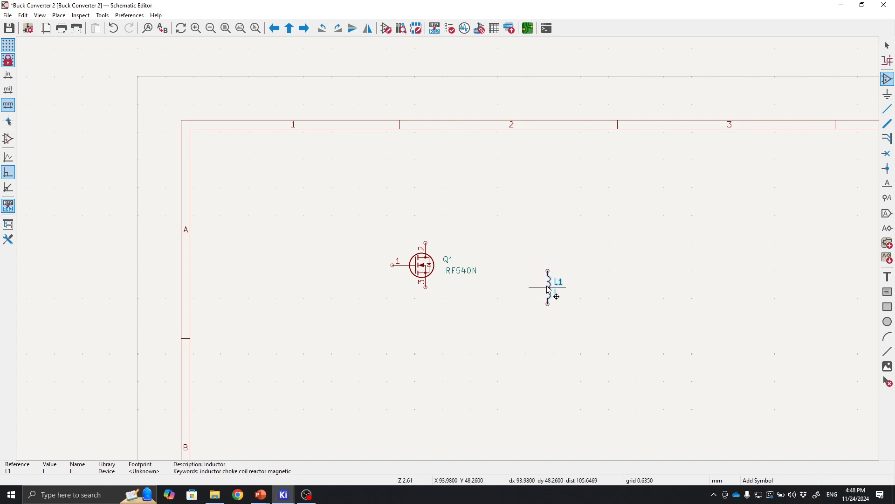
key(r)
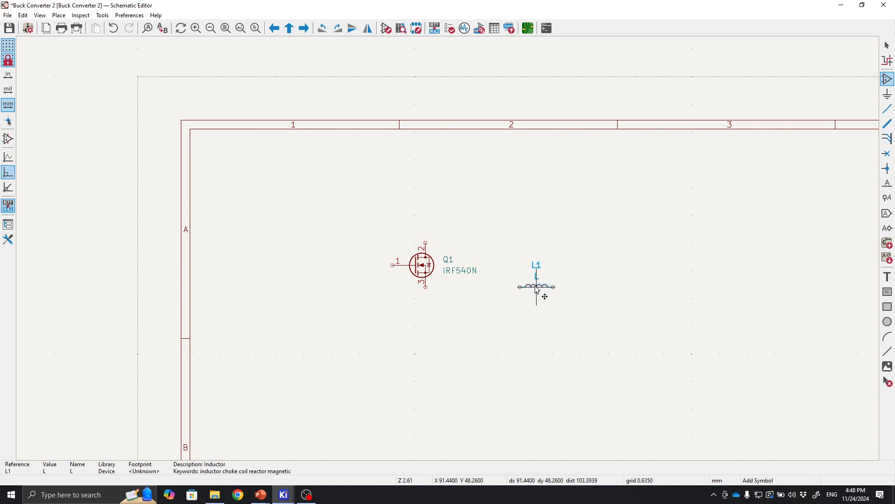
key(r)
key(r)
key(r)
key(r)
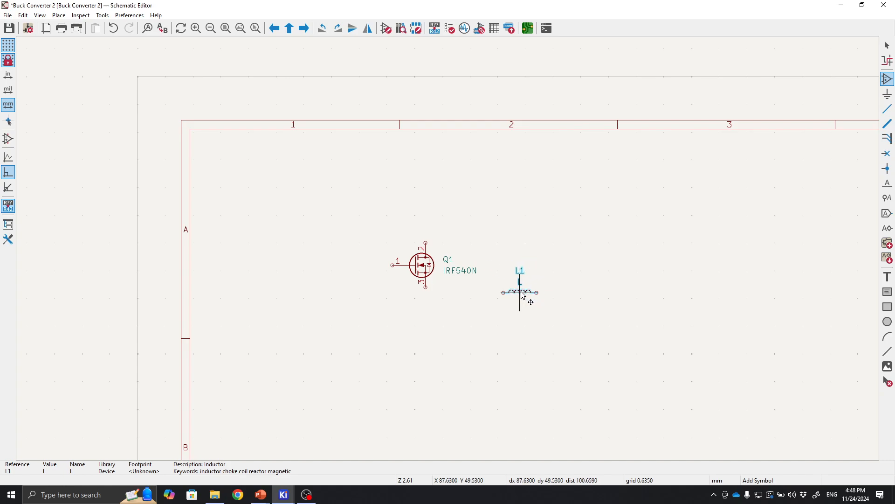
click(515, 287)
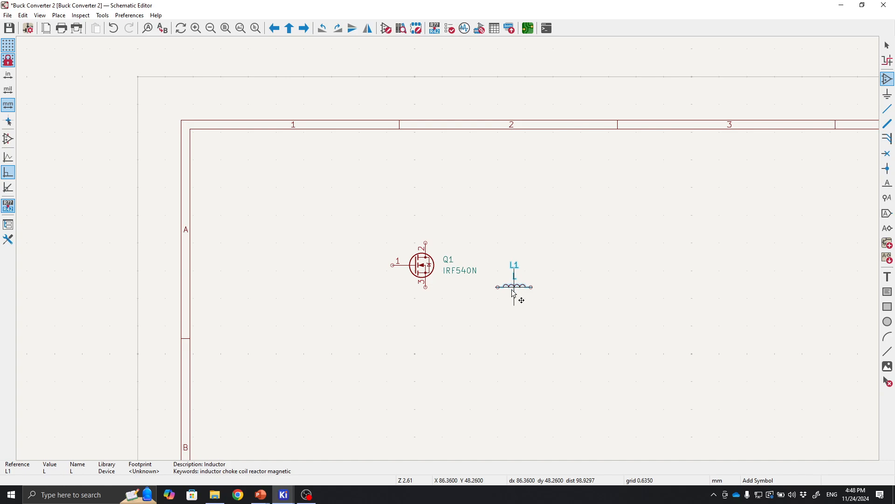
Search the symbol library for diode and place the D symbol, rotated vertical, below the MOSFET.
click(525, 348)
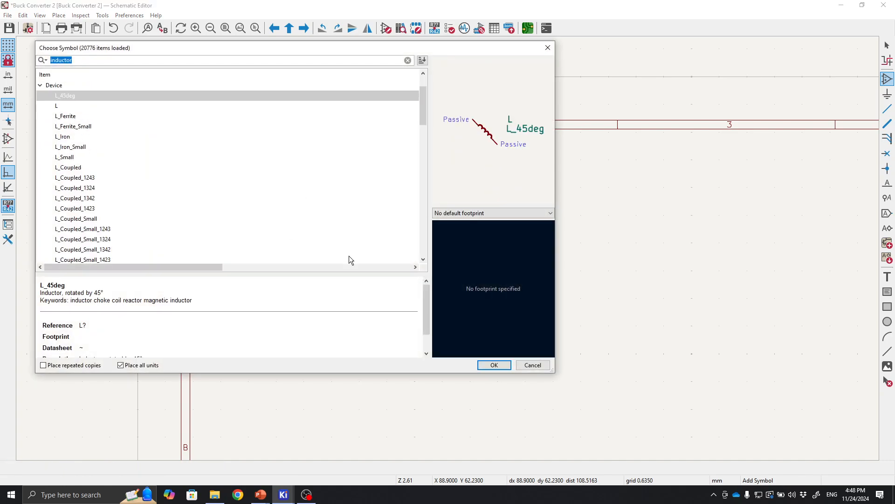
text(diode)
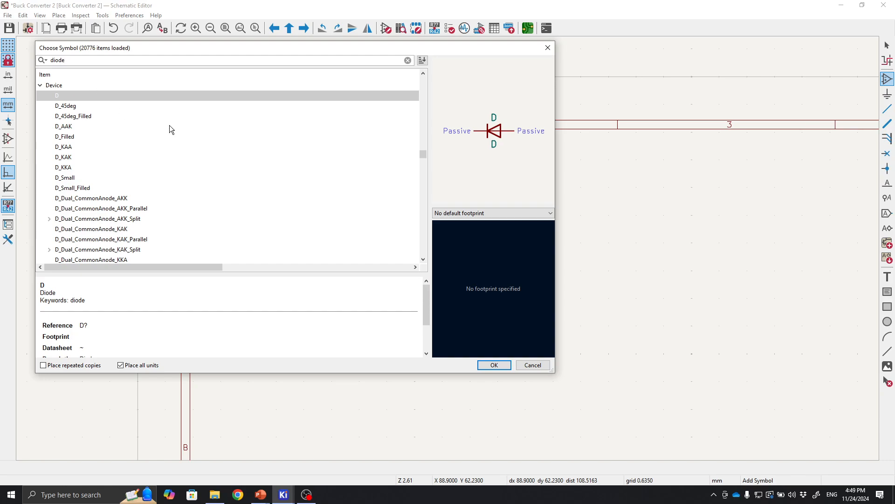
click(497, 364)
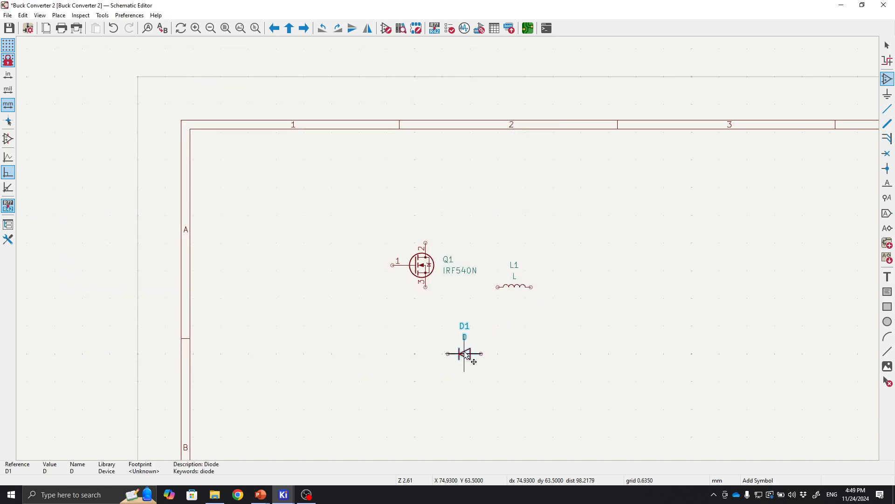
key(r)
key(r)
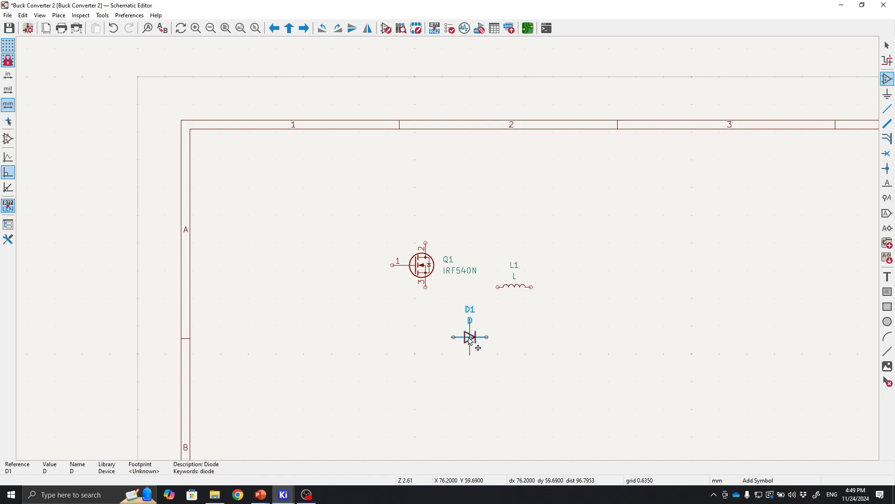
key(r)
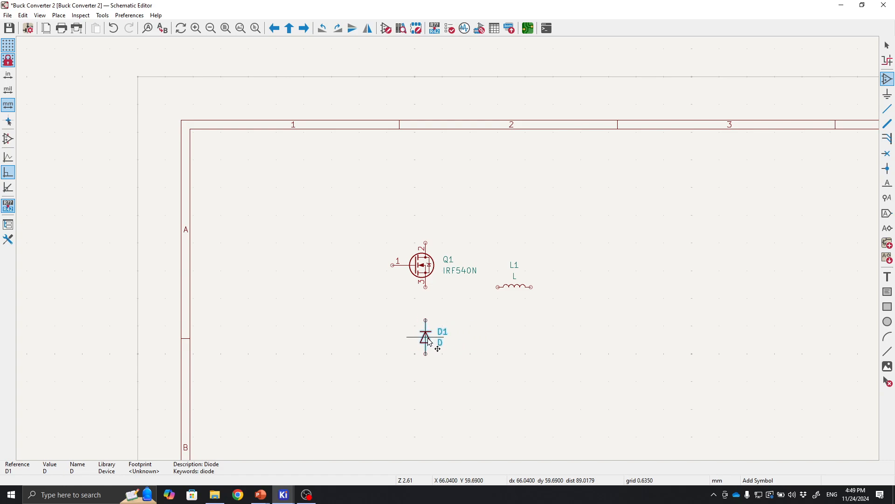
Search for capacitor, compare the capacitor variants, and place a C_Polarized capacitor to the right of the inductor.
click(545, 342)
text(ca)
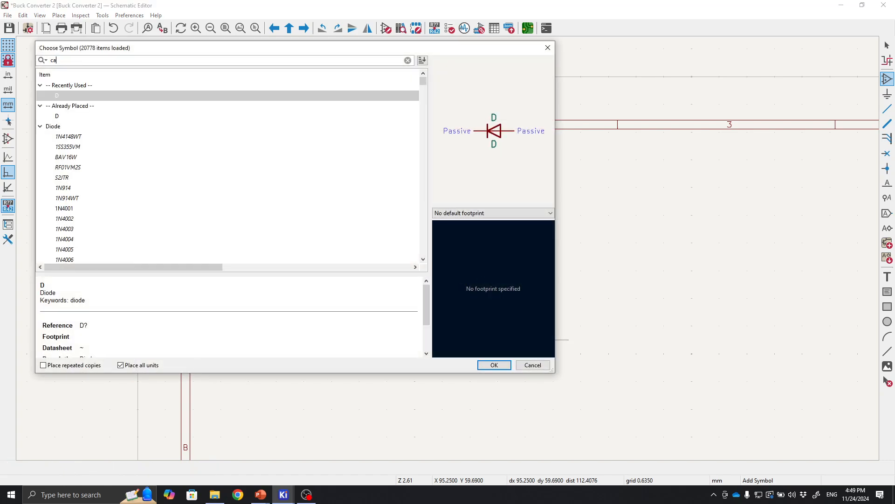
text(pac)
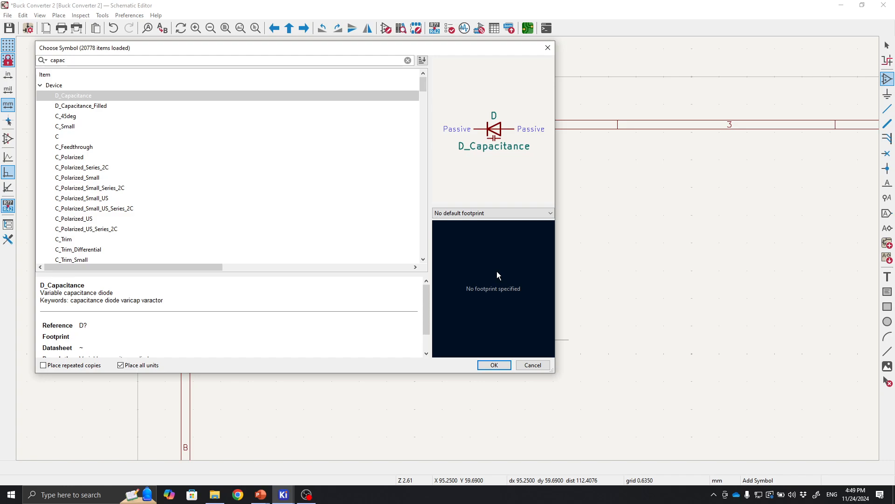
text(itor)
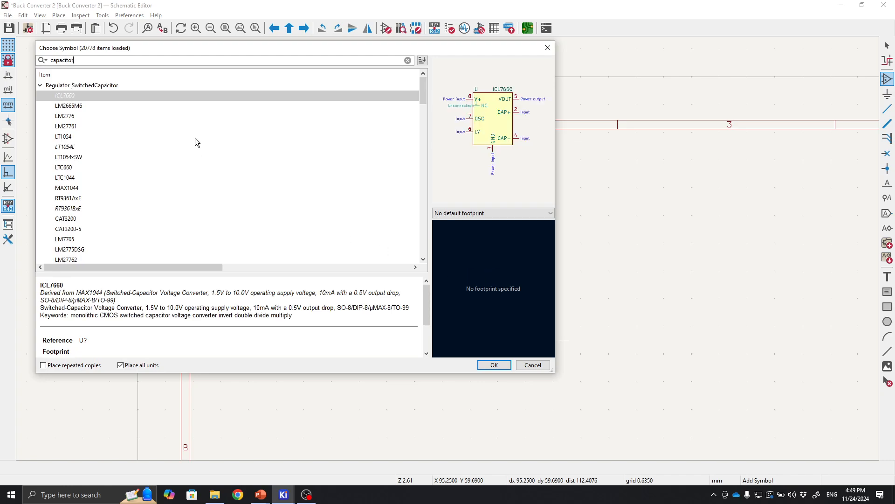
scroll(195, 137, down, 10)
click(78, 116)
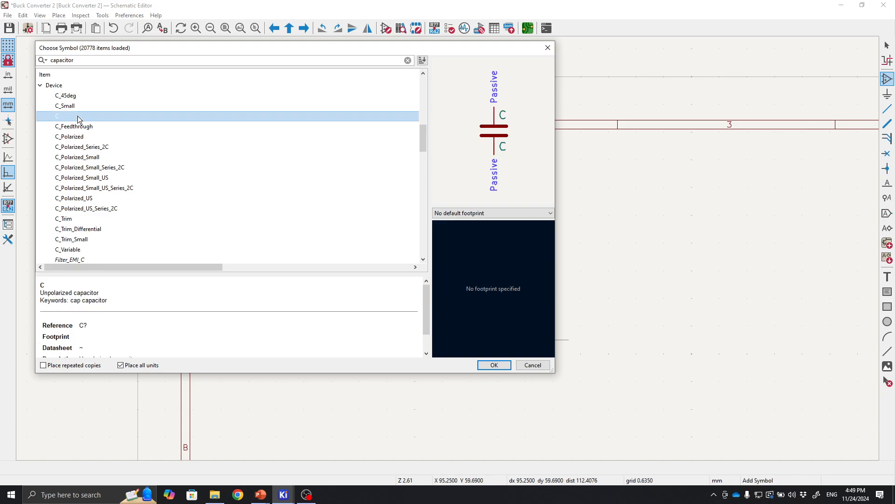
click(79, 126)
click(83, 146)
click(86, 157)
click(88, 178)
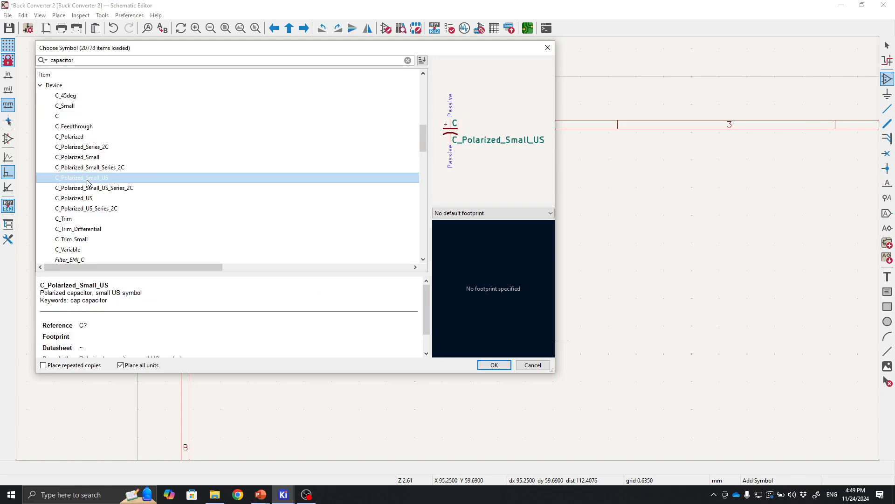
click(87, 188)
click(90, 167)
click(85, 157)
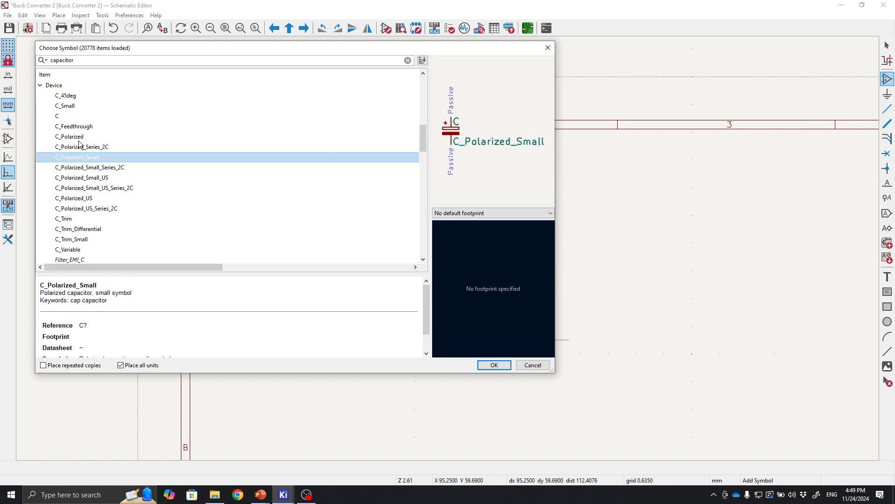
click(72, 117)
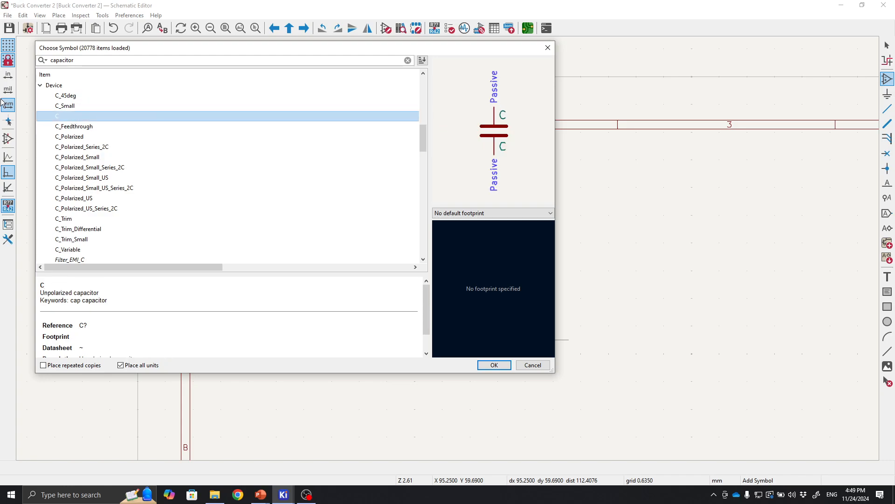
click(98, 138)
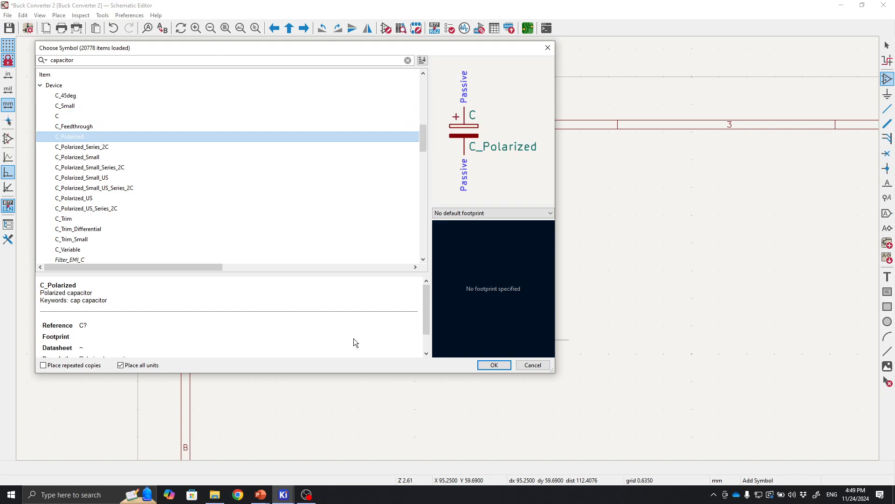
click(495, 365)
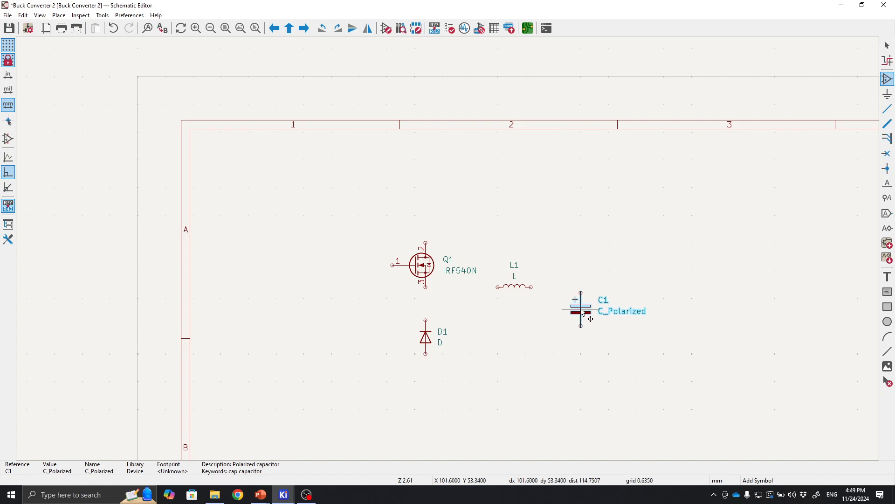
click(581, 305)
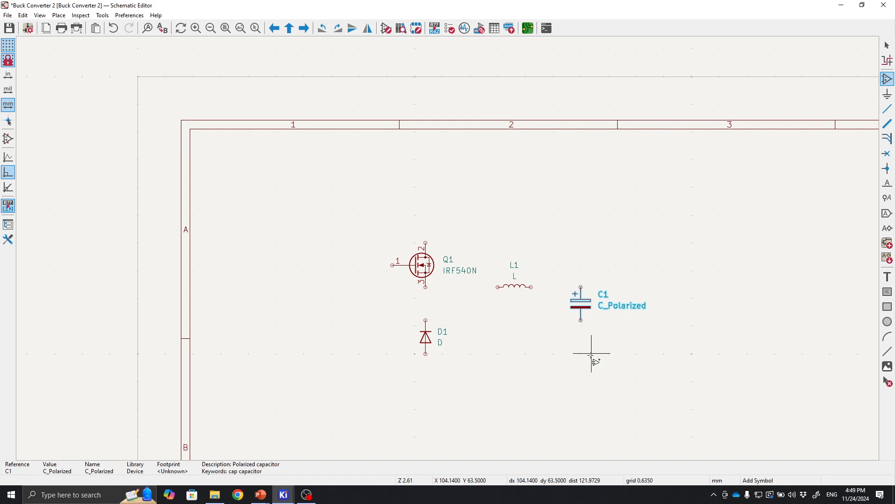
key(Escape)
Open the power symbols, browse the power library, and place a +24V symbol above and left of the MOSFET.
middle_drag(663, 328, 585, 290)
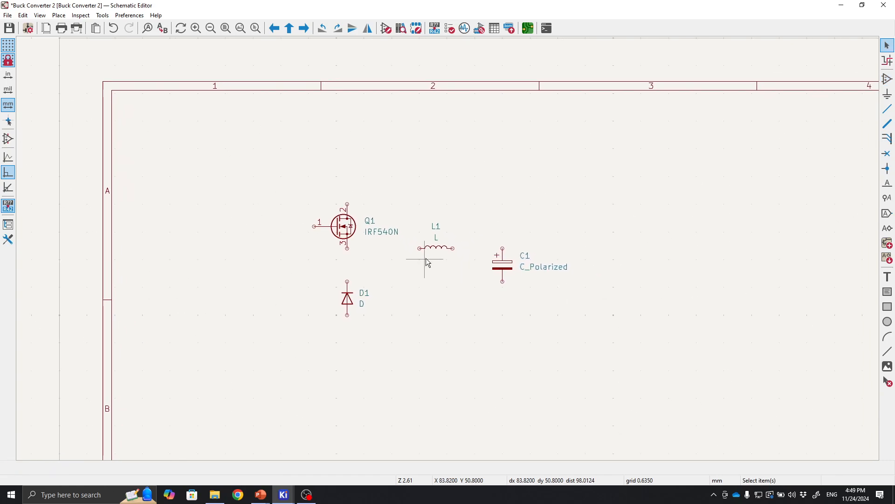
scroll(420, 270, up, 2)
scroll(486, 261, down, 2)
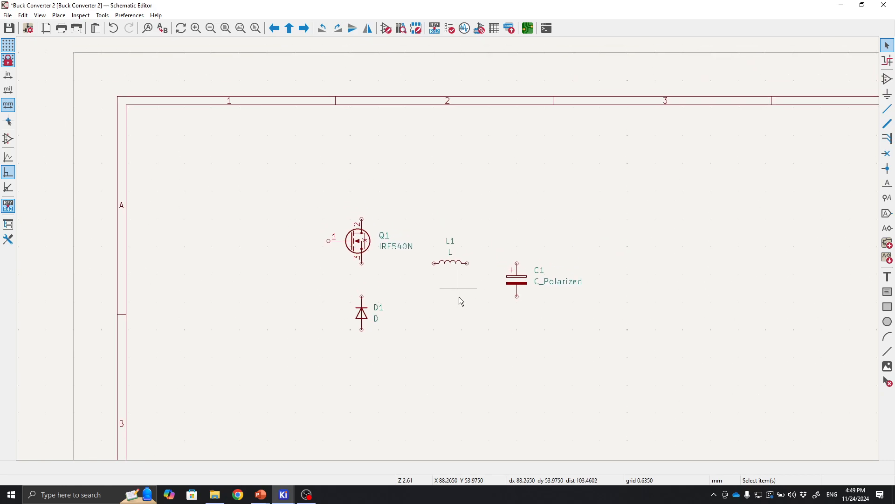
scroll(460, 300, up, 2)
scroll(448, 248, down, 2)
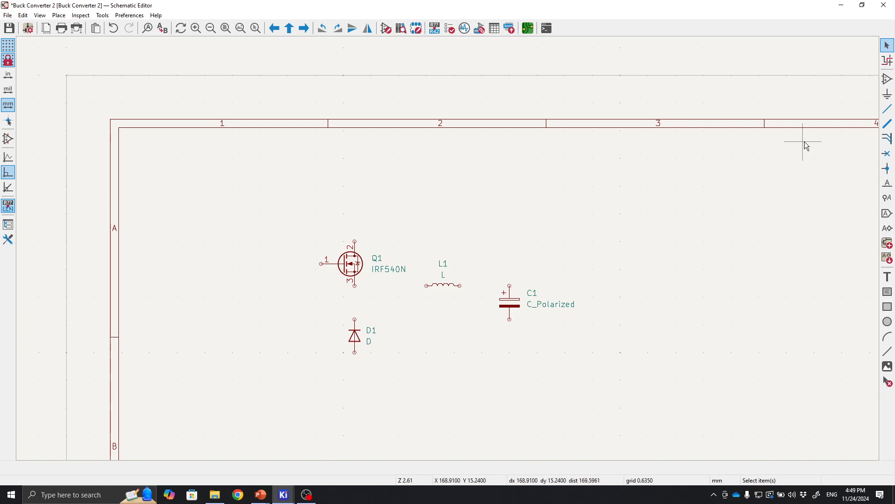
click(888, 99)
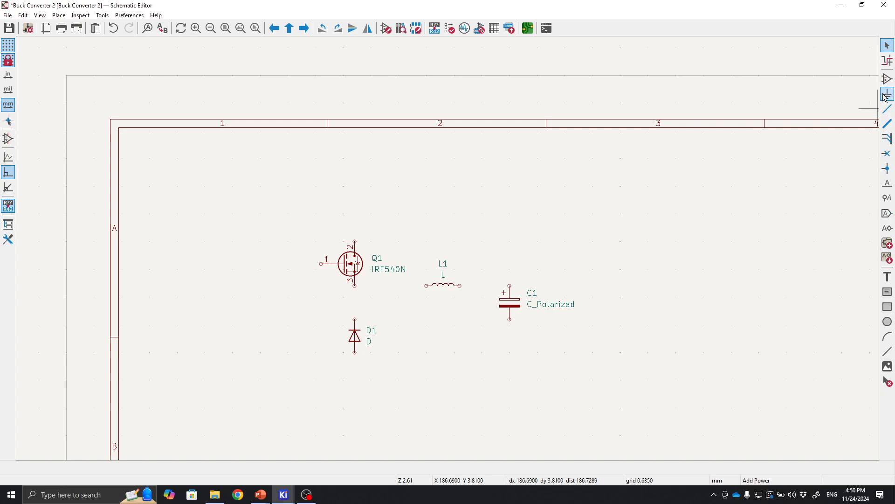
click(868, 93)
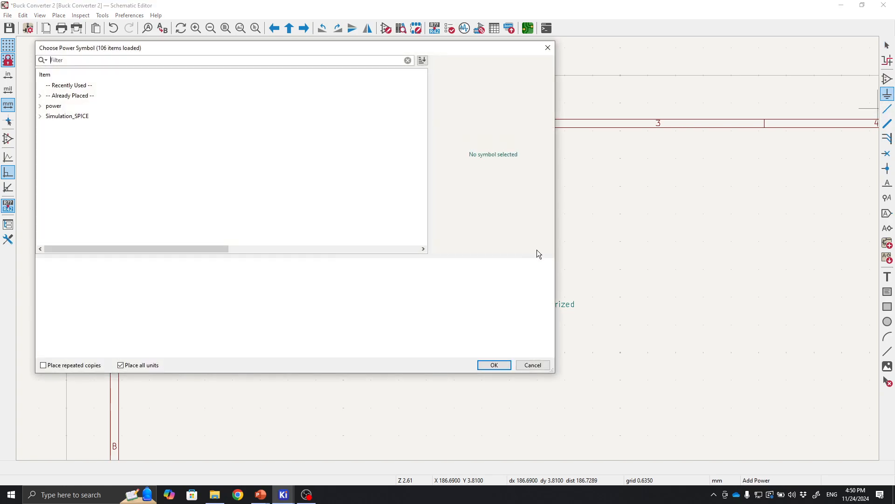
click(41, 106)
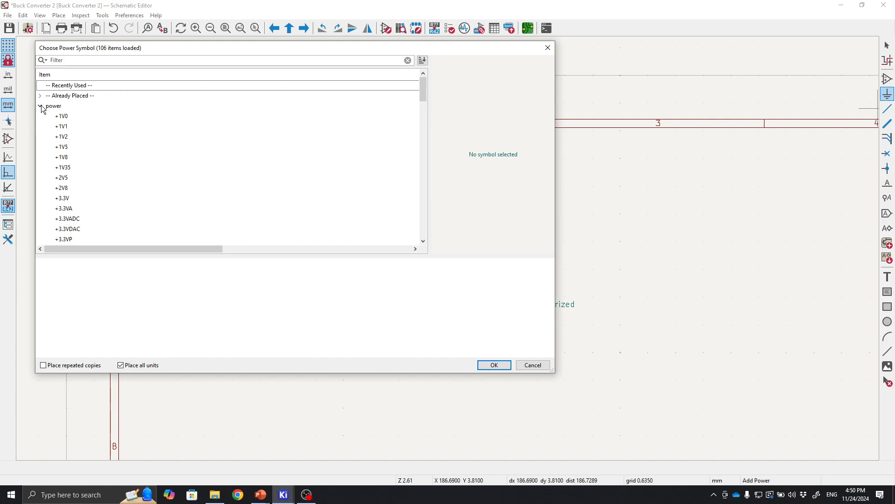
scroll(112, 165, down, 10)
scroll(112, 165, up, 10)
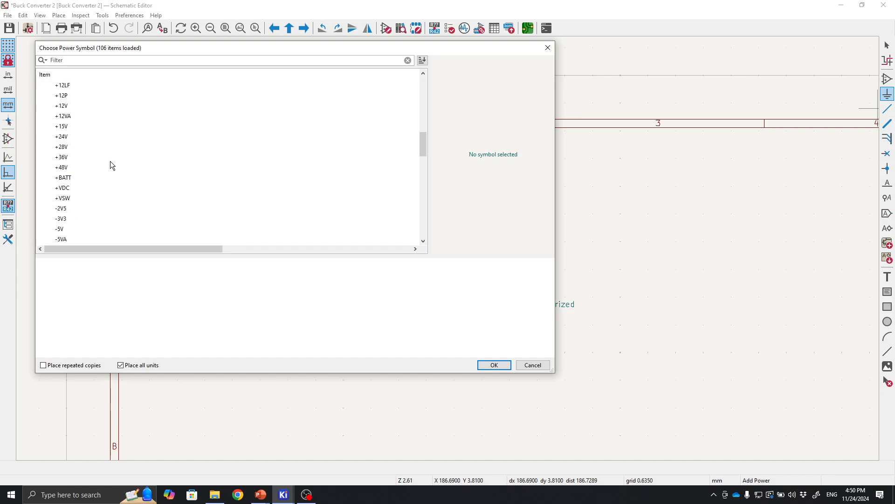
click(68, 126)
click(72, 114)
click(74, 106)
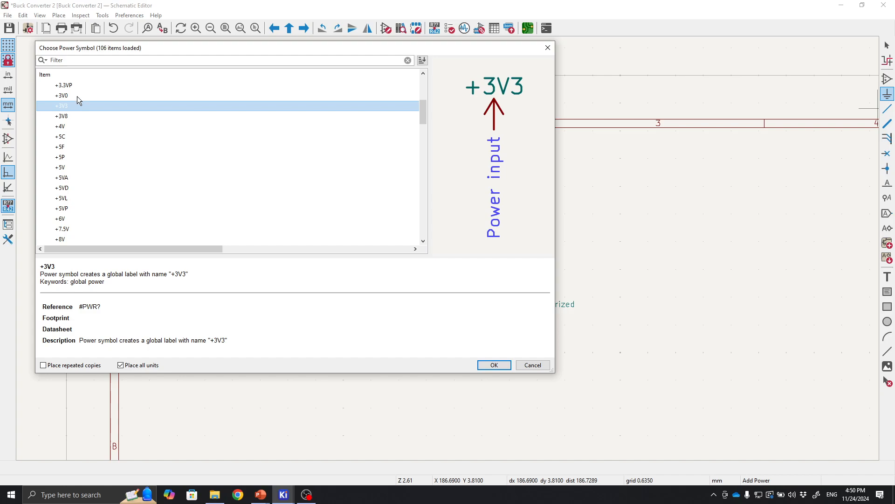
click(75, 96)
scroll(63, 149, down, 8)
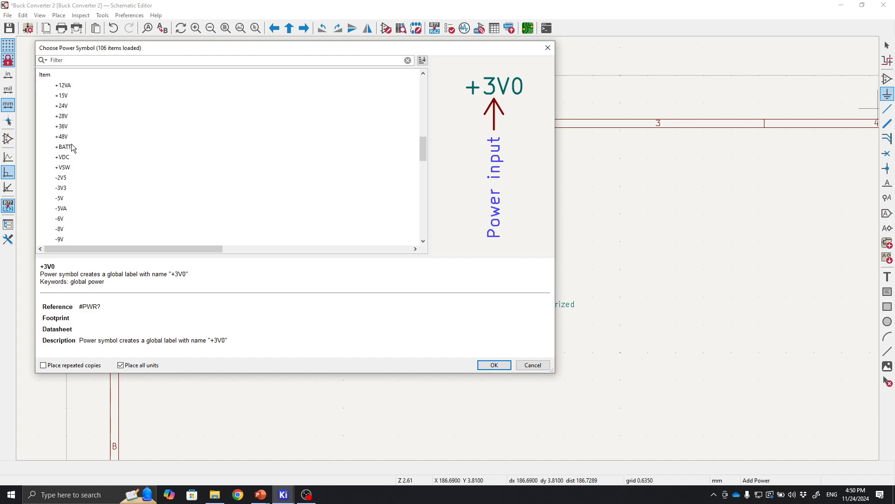
click(68, 107)
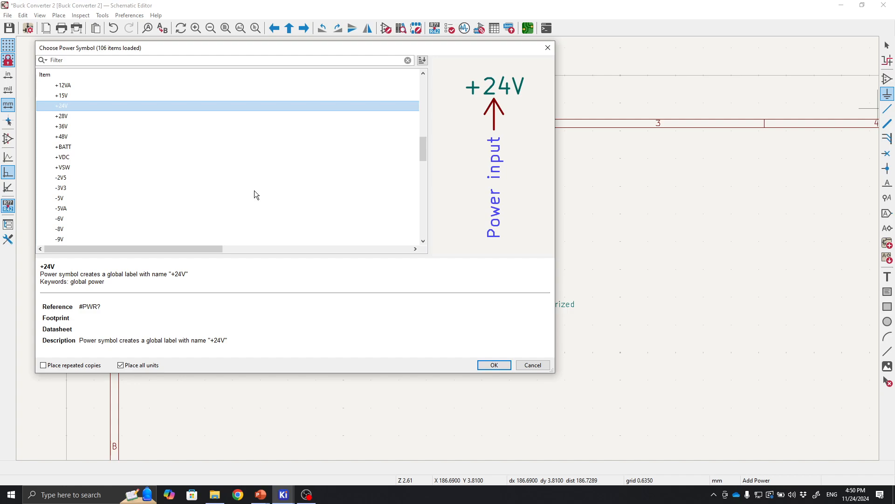
click(489, 365)
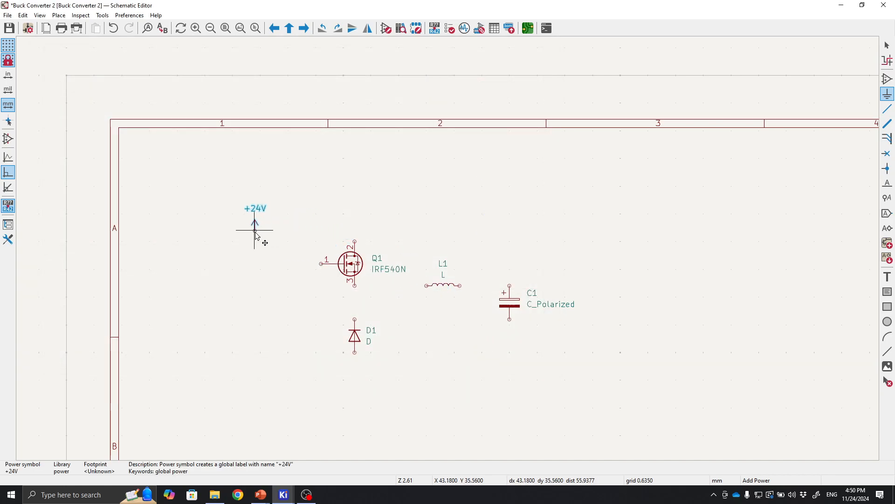
click(255, 236)
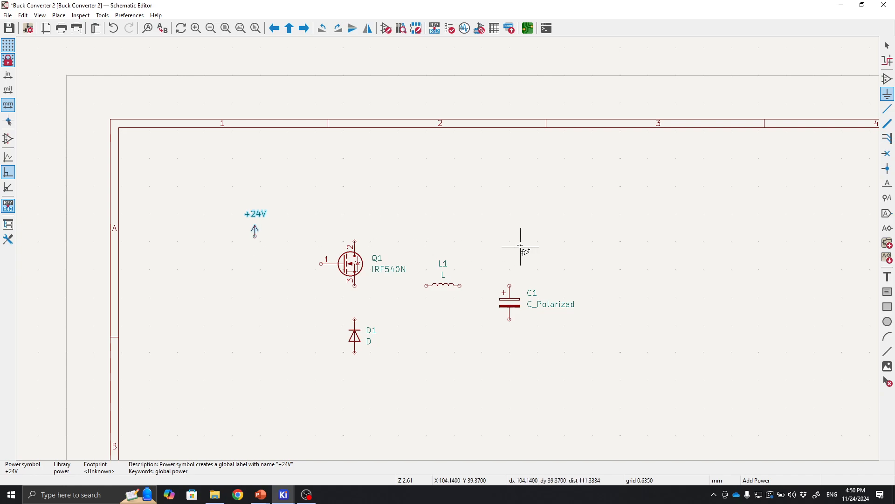
Place a +5V power symbol above and right of the capacitor.
click(251, 323)
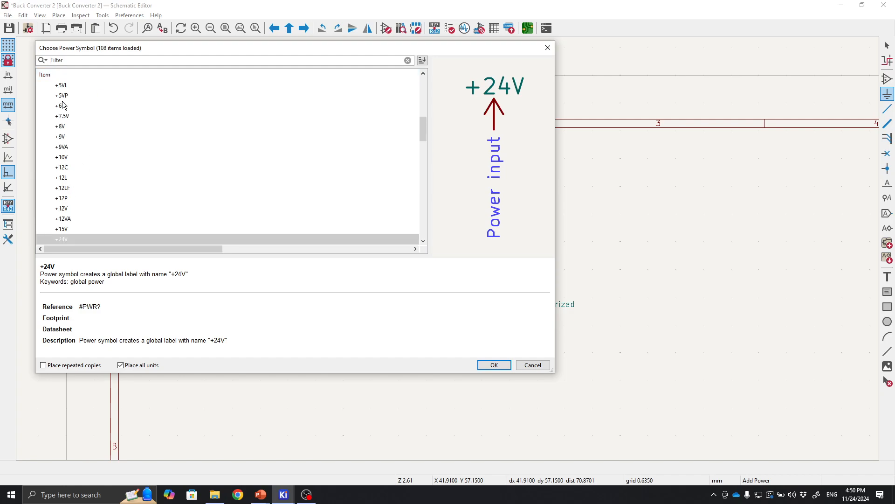
scroll(65, 109, up, 1)
click(61, 86)
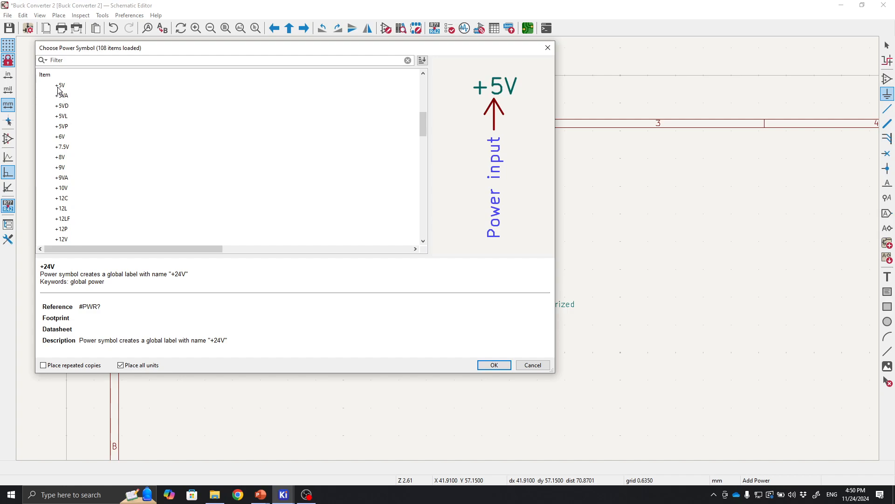
click(493, 365)
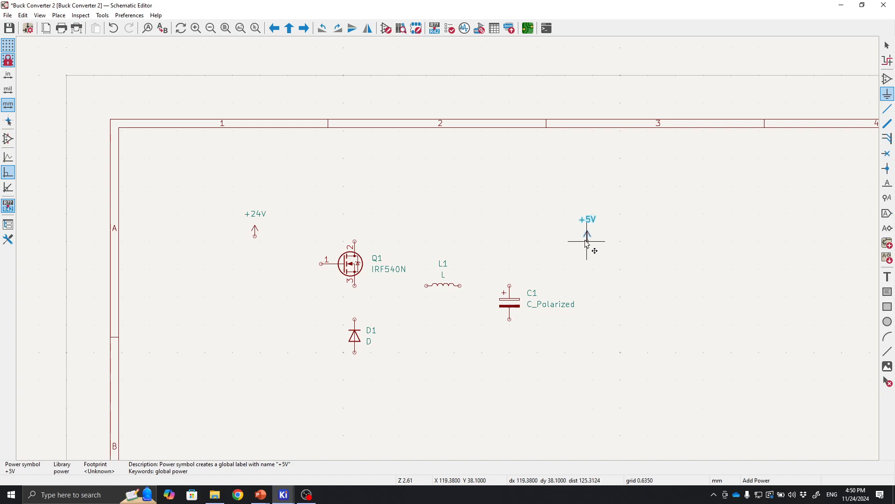
click(587, 241)
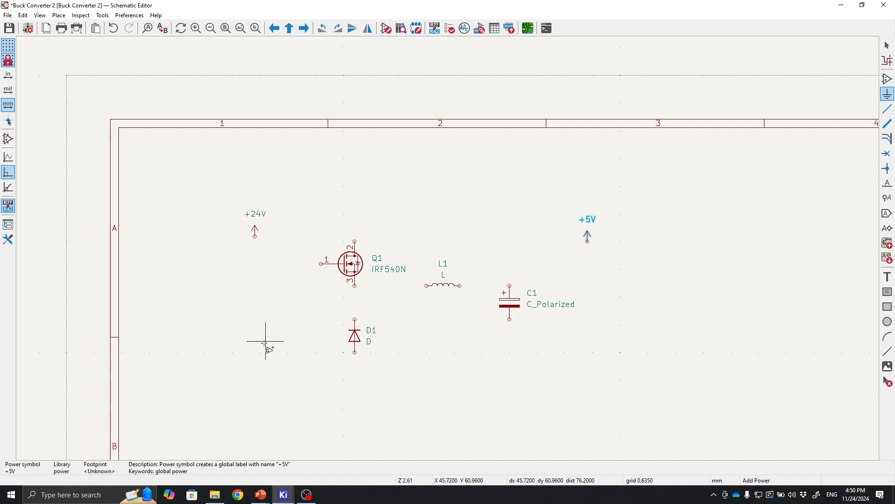
Place a GND power symbol below the +24V symbol.
click(250, 347)
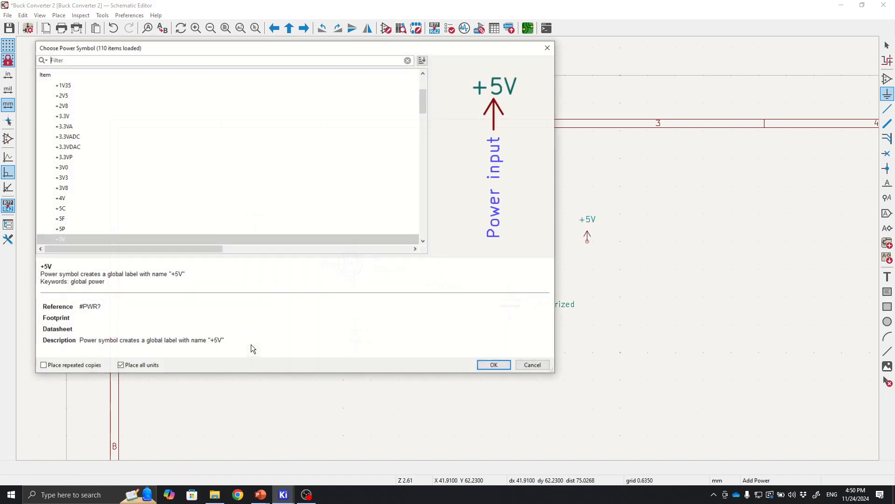
scroll(164, 195, down, 12)
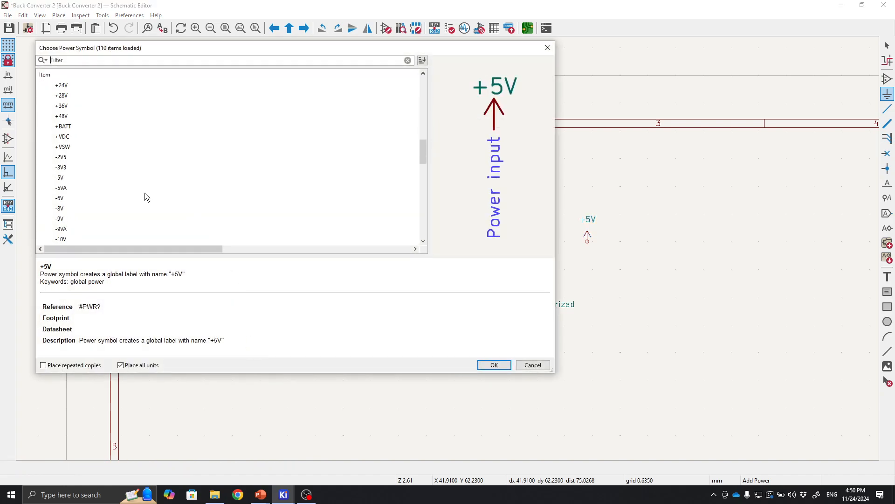
scroll(147, 195, down, 5)
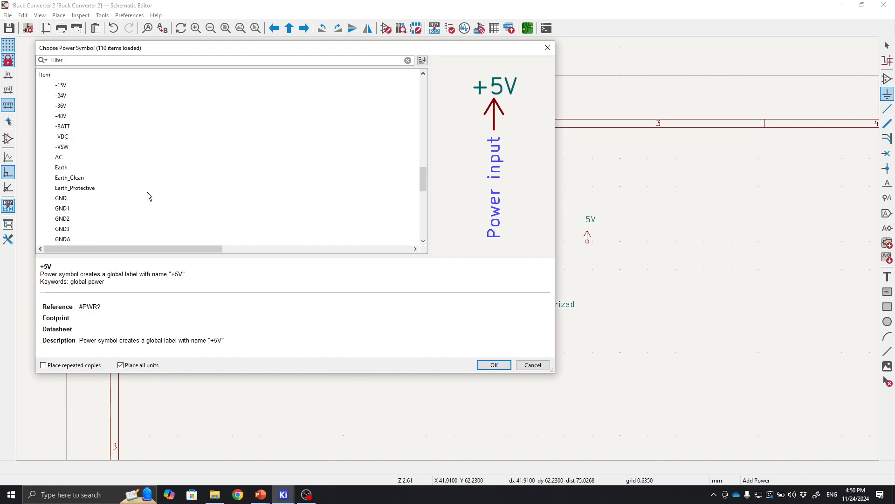
click(61, 198)
click(495, 364)
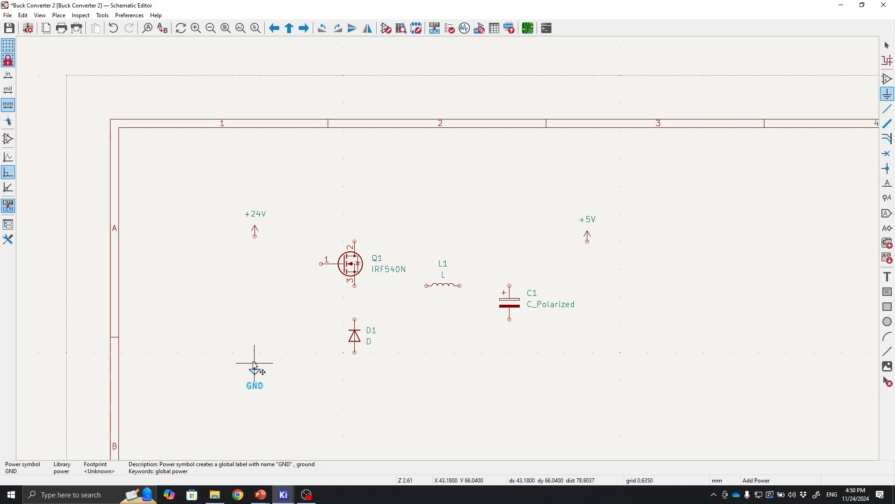
click(255, 362)
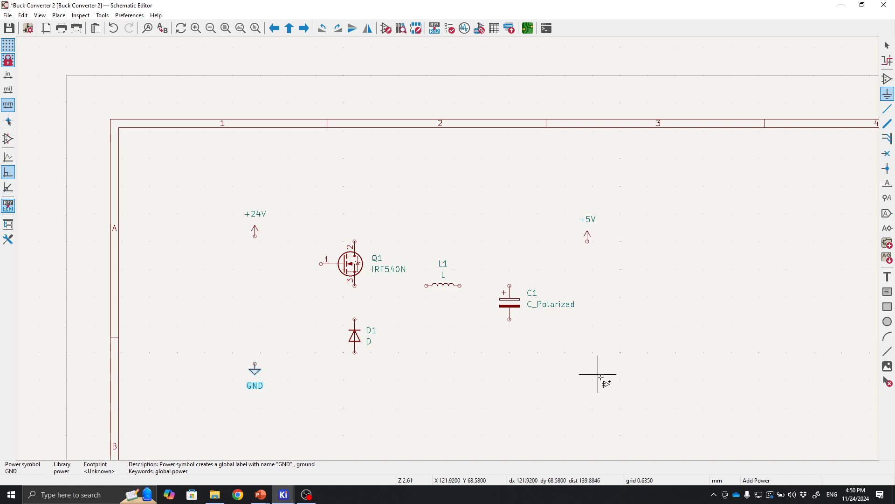
key(Escape)
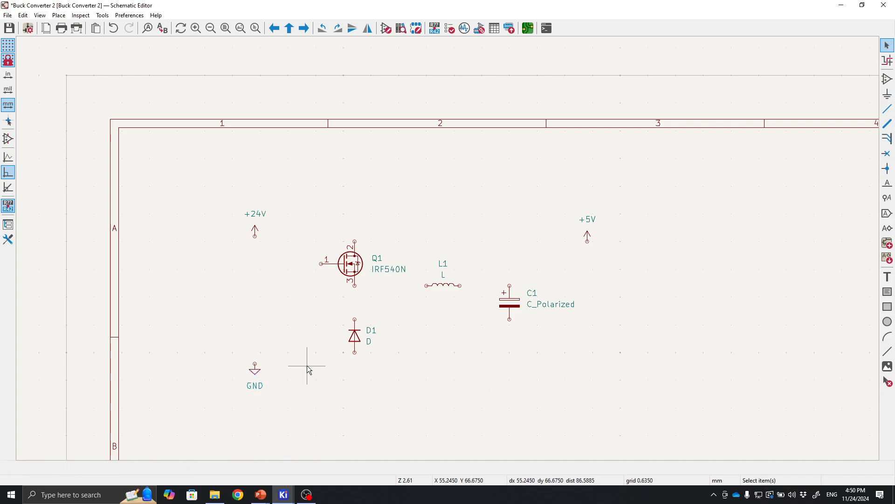
Duplicate the GND symbol and place the copy below the +5V symbol.
click(254, 368)
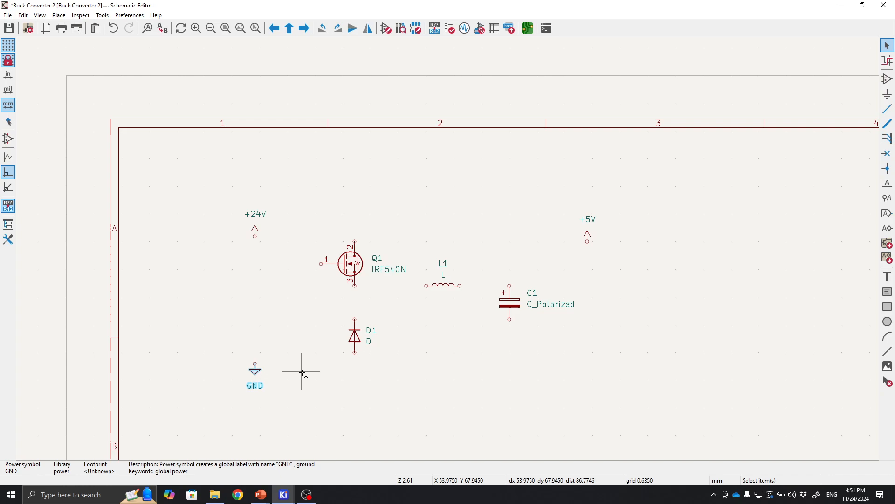
key(ctrl+d)
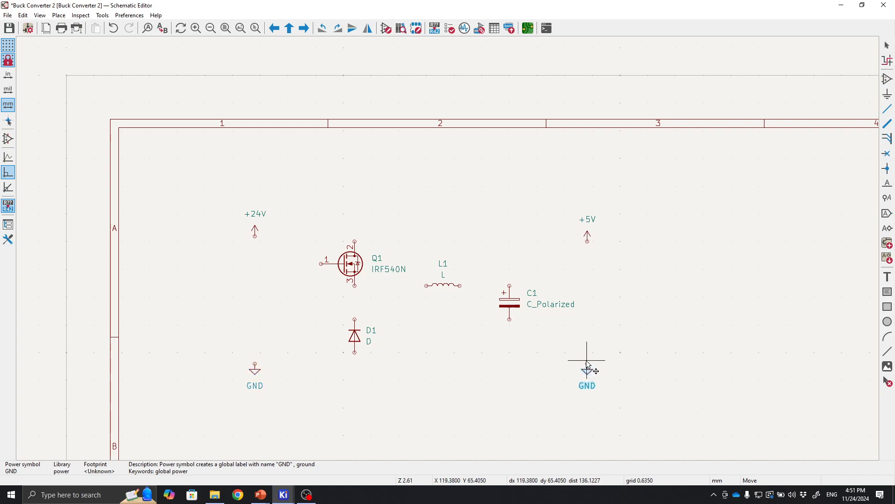
click(588, 366)
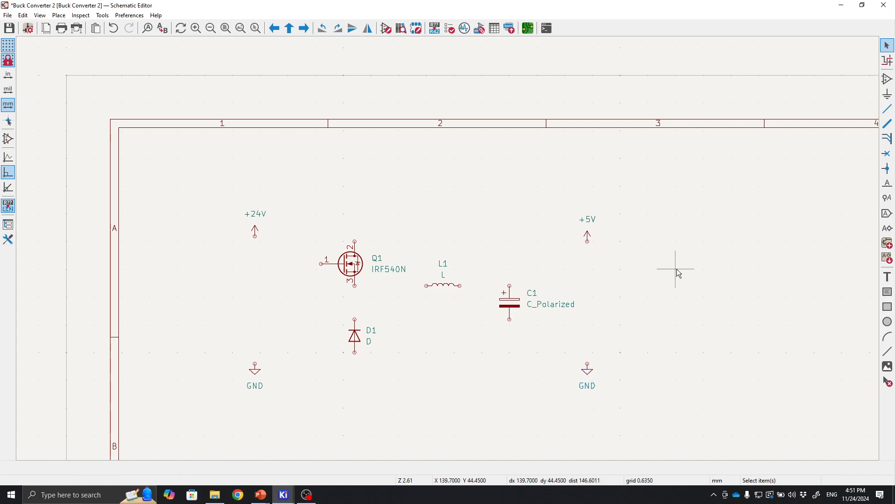
Draw a wire from the +24V symbol to the MOSFET's drain pin 2.
middle_drag(490, 296, 448, 247)
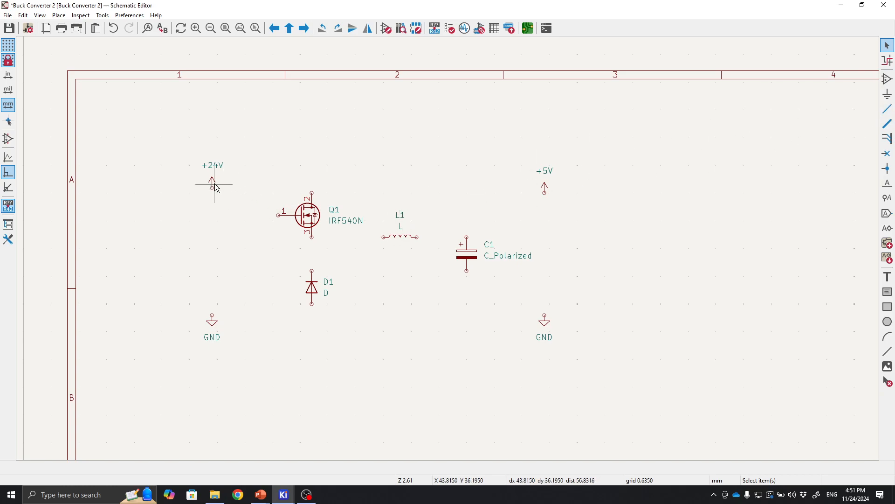
scroll(209, 185, up, 1)
middle_drag(601, 272, 337, 164)
middle_drag(530, 224, 581, 222)
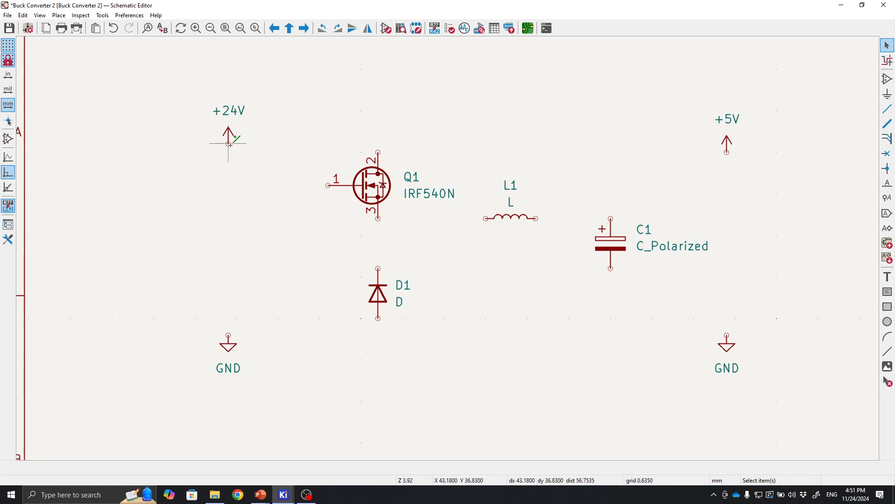
key(w)
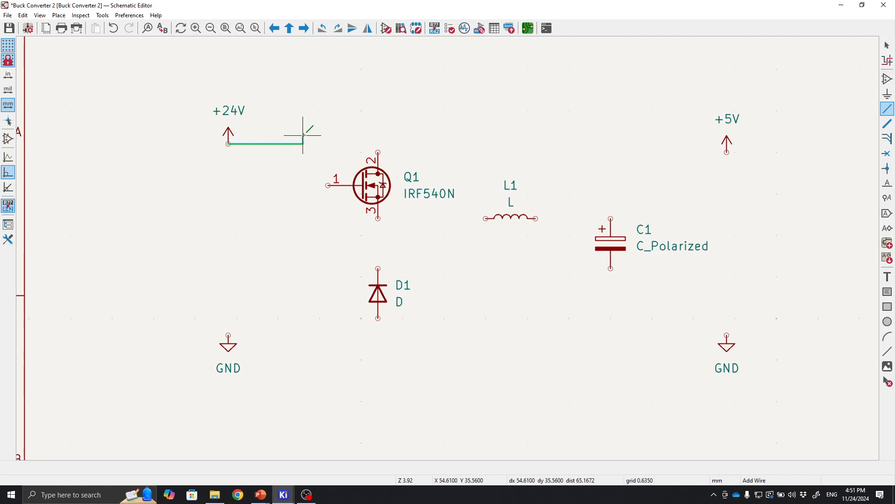
click(379, 150)
key(Escape)
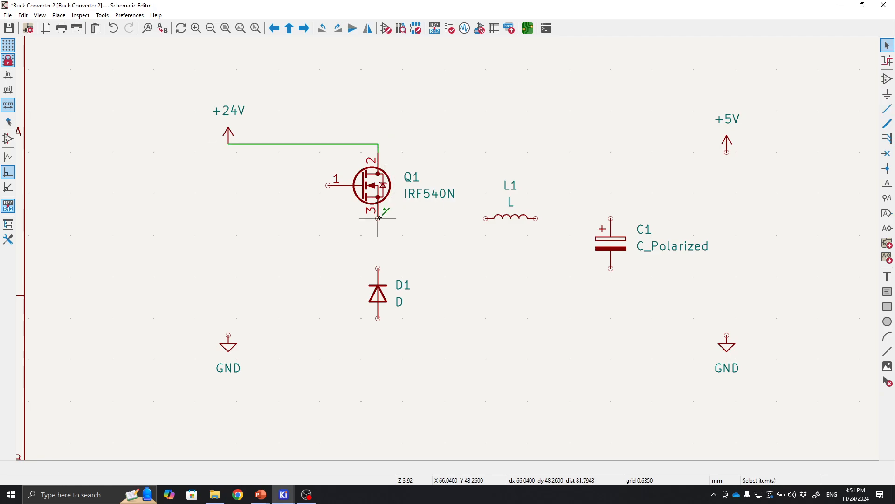
Wire the MOSFET's source pin 3 down to the top of the diode.
key(w)
click(378, 269)
key(Escape)
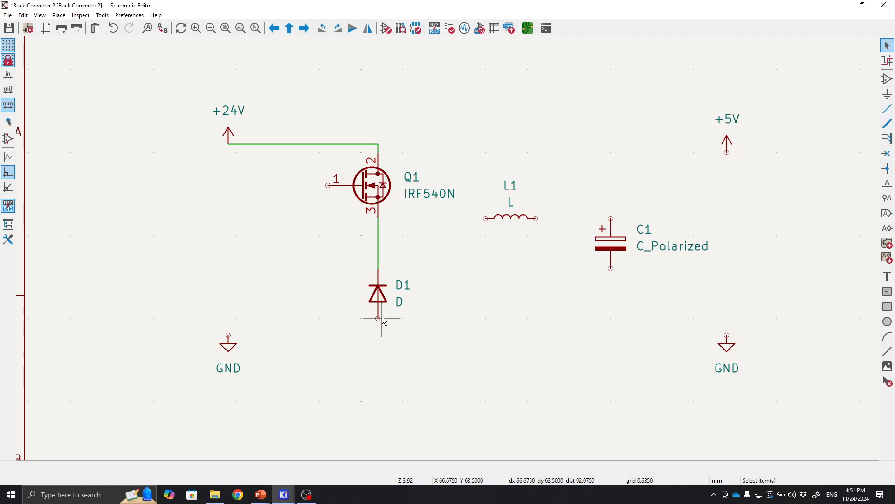
Wire the diode's bottom pin to the left GND symbol.
key(w)
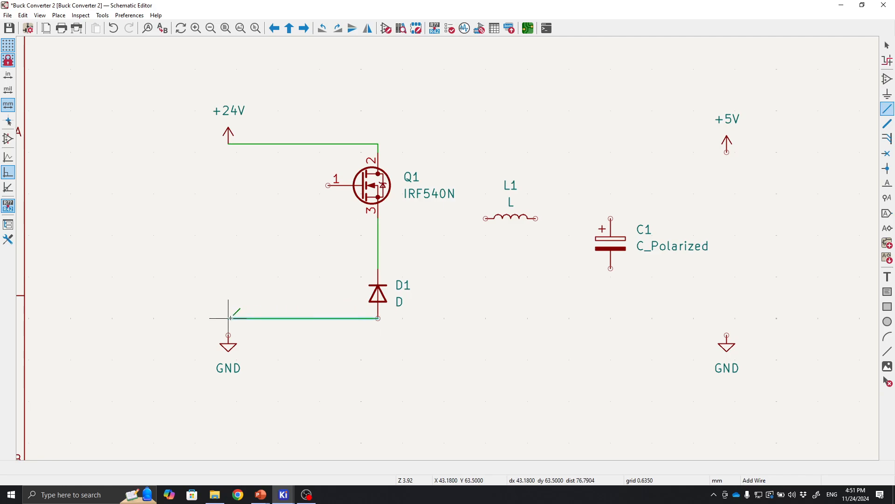
click(229, 335)
key(Escape)
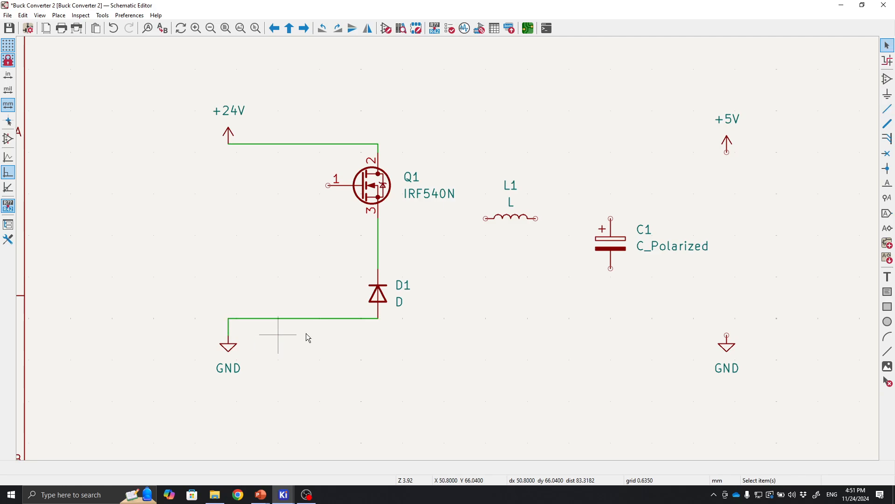
Move the right GND symbol up level with the diode's ground wire.
click(727, 334)
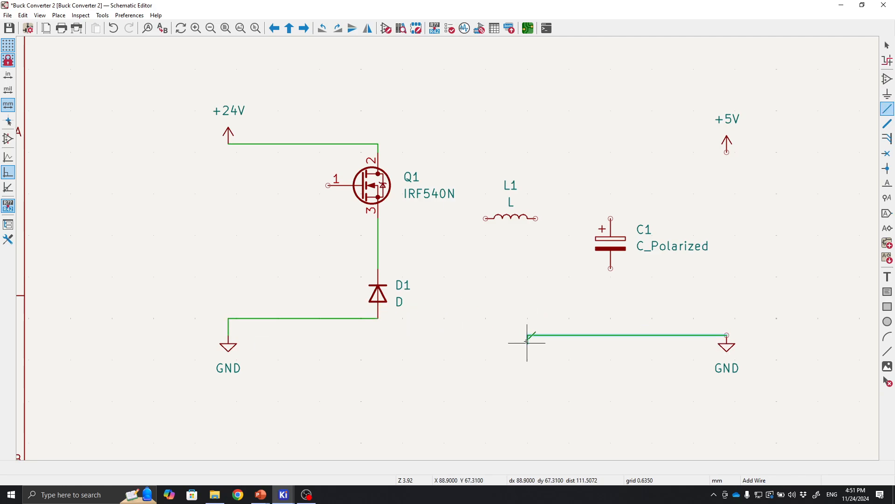
key(Escape)
click(728, 349)
drag(729, 350, 726, 328)
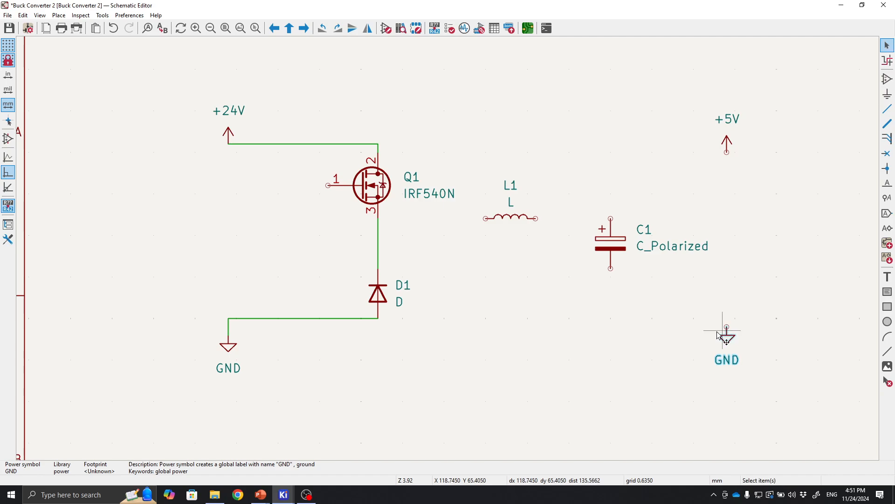
Wire the diode's ground node across to the right GND symbol and drag that symbol slightly down.
click(888, 109)
click(378, 318)
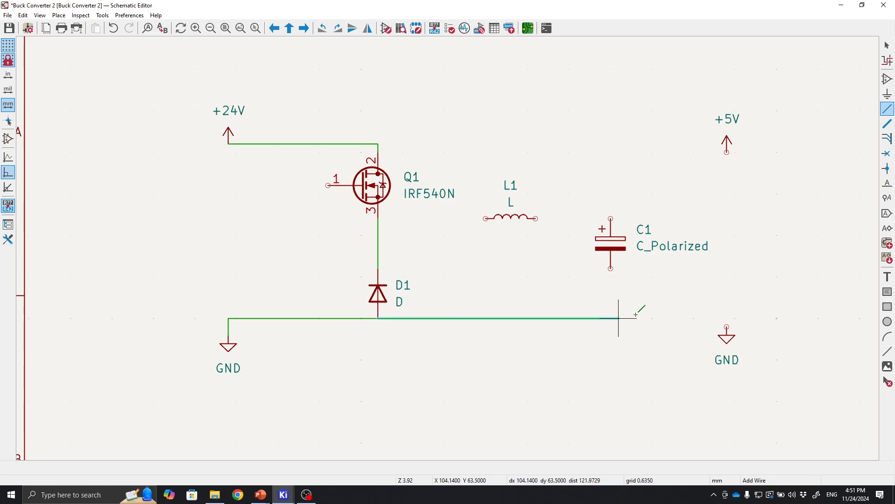
click(728, 326)
key(Escape)
click(728, 332)
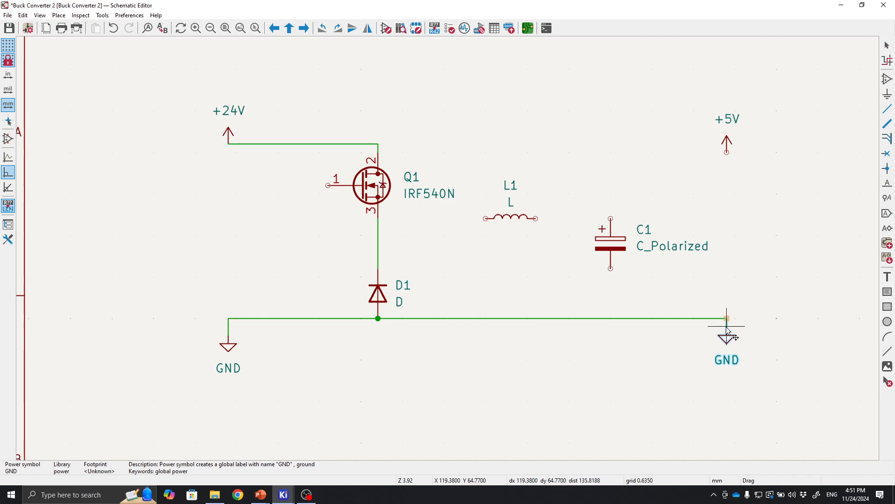
drag(729, 329, 729, 339)
Move the inductor up onto the +24V wire level and raise the capacitor slightly.
middle_drag(508, 278, 464, 347)
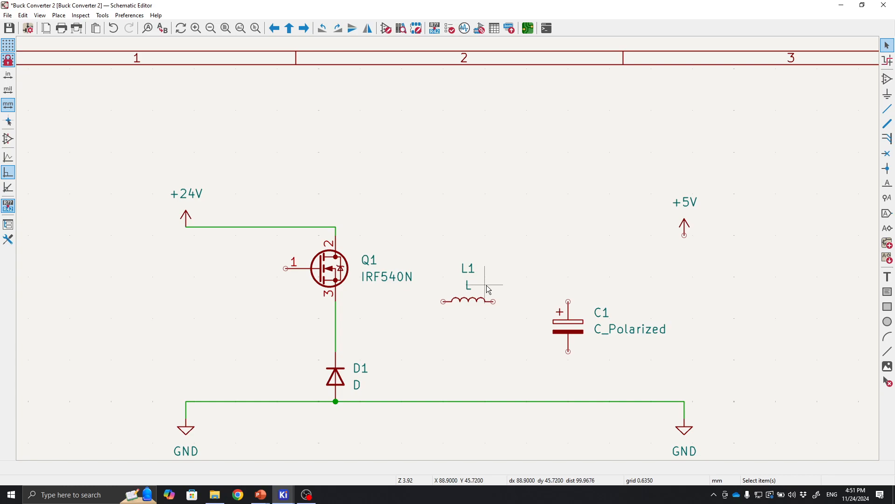
click(478, 298)
click(478, 302)
drag(478, 303, 462, 228)
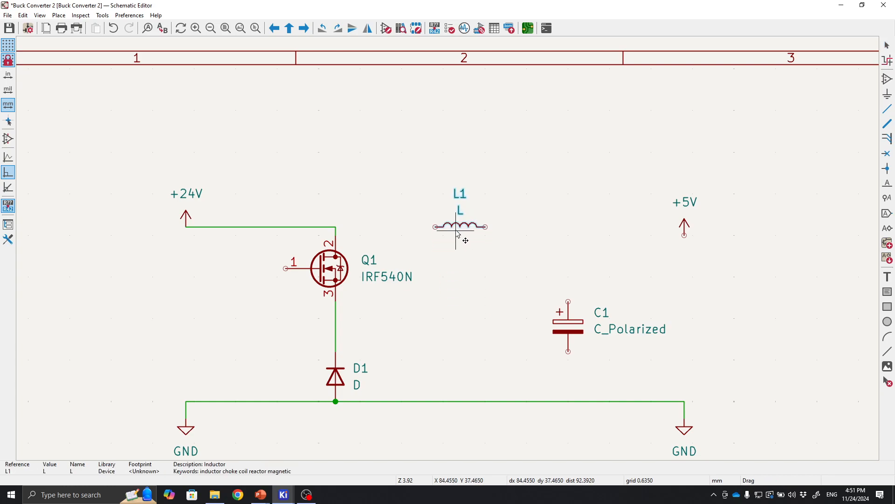
click(575, 334)
drag(576, 334, 567, 298)
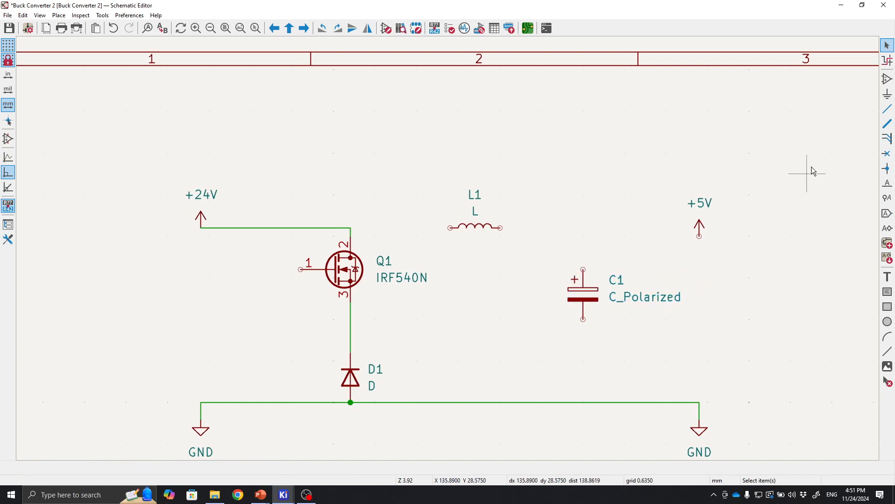
Wire the inductor's left pin to the junction on the top wire above the MOSFET.
click(888, 108)
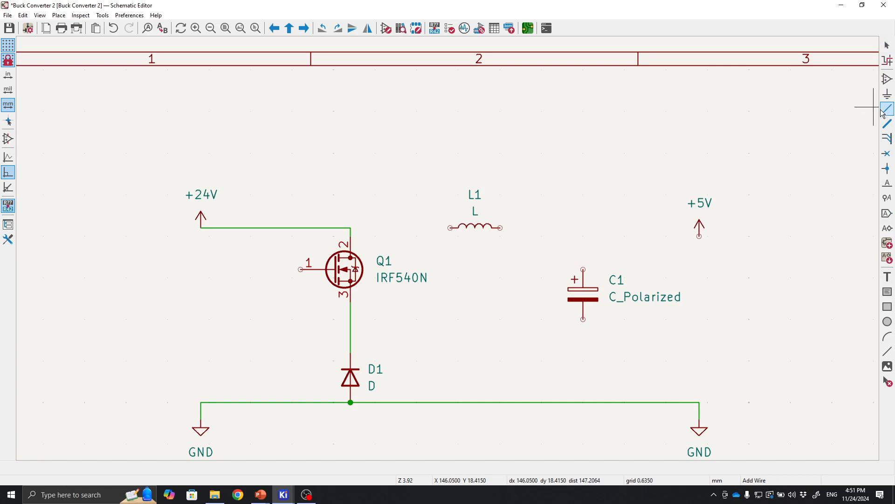
click(450, 227)
click(351, 227)
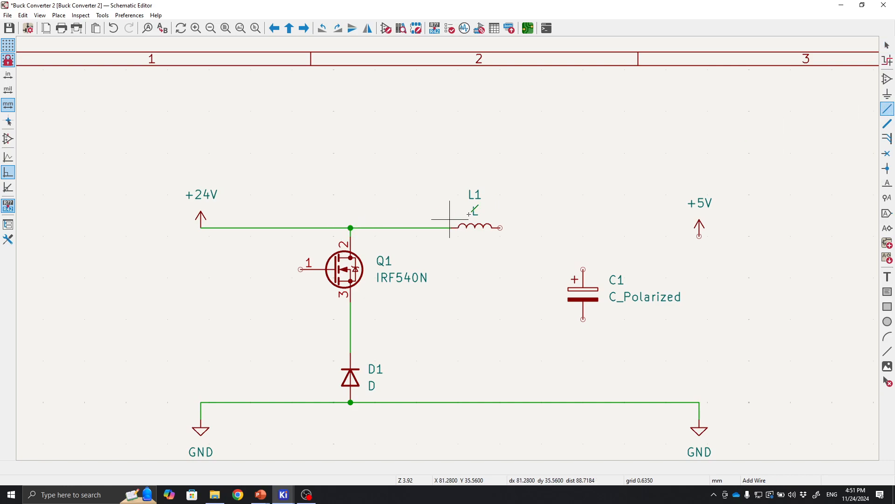
Wire the inductor's right pin to the capacitor's positive terminal.
click(500, 227)
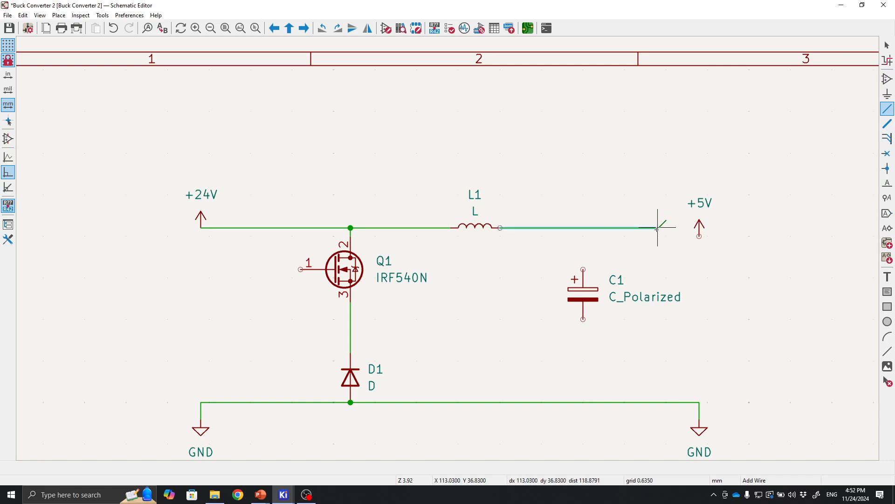
click(583, 269)
key(Escape)
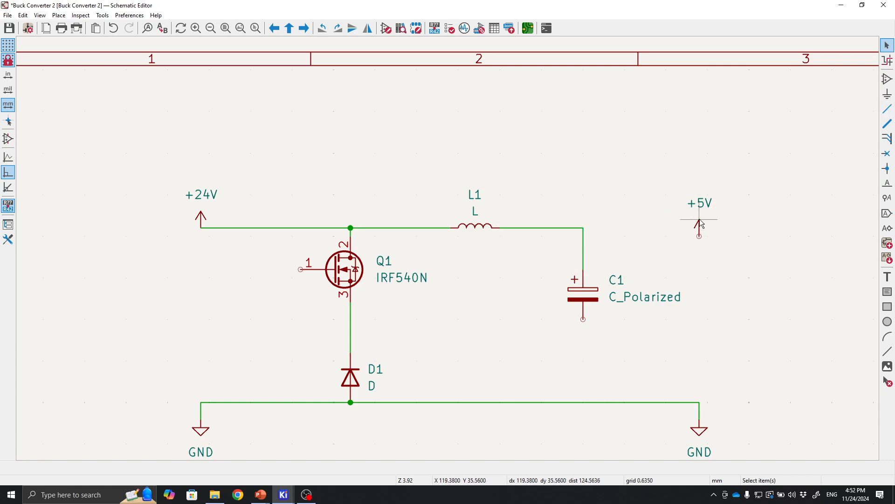
Raise the +5V symbol and wire it to the capacitor's positive node.
drag(698, 237, 698, 228)
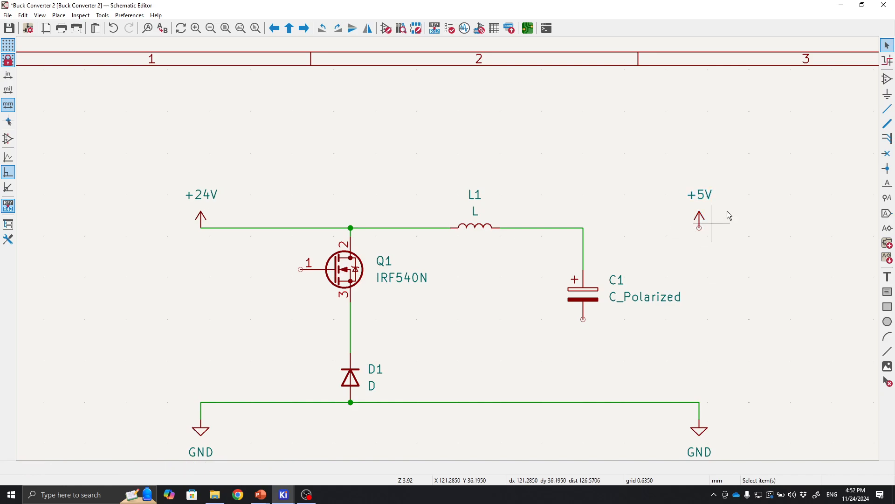
click(887, 109)
click(579, 228)
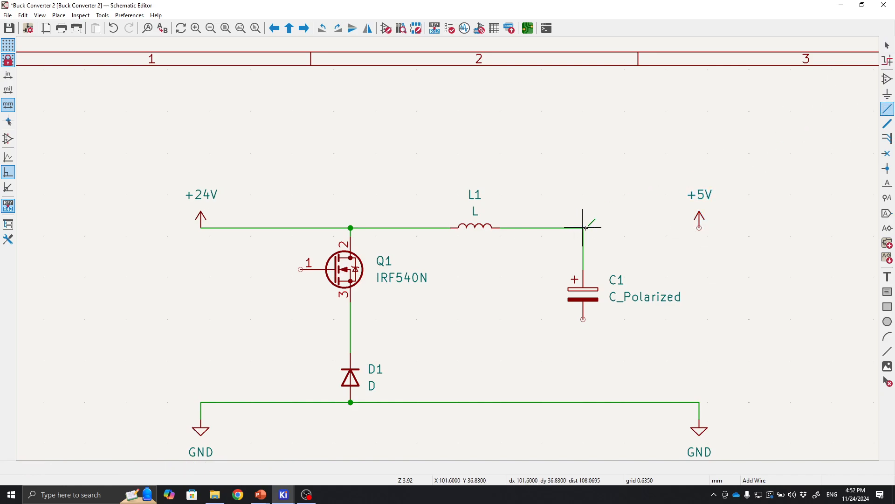
click(700, 228)
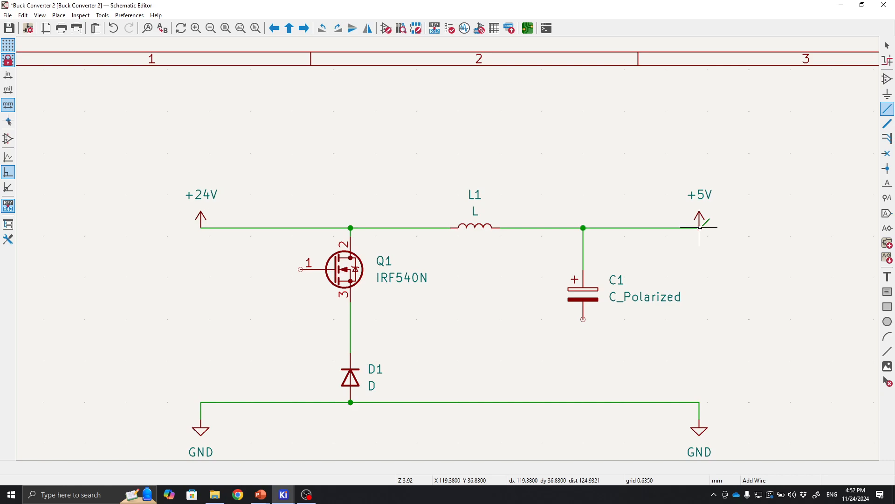
Wire the capacitor's negative pin down to the ground wire.
click(584, 319)
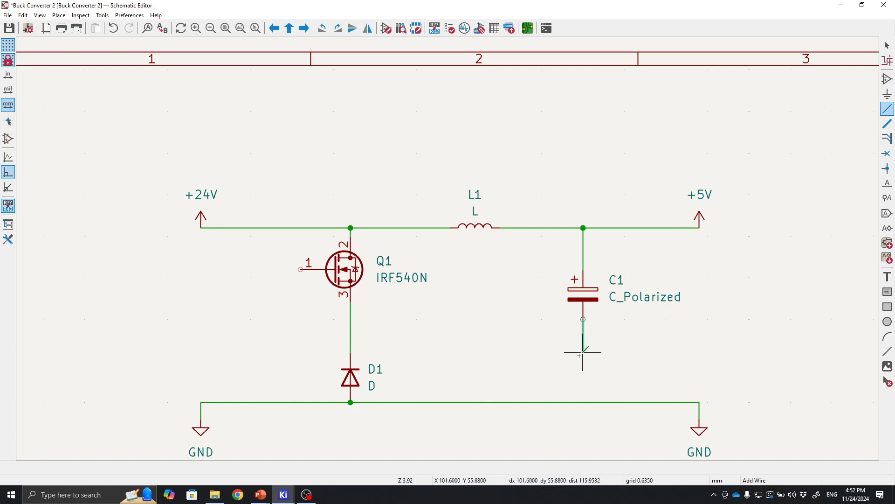
click(583, 402)
key(Escape)
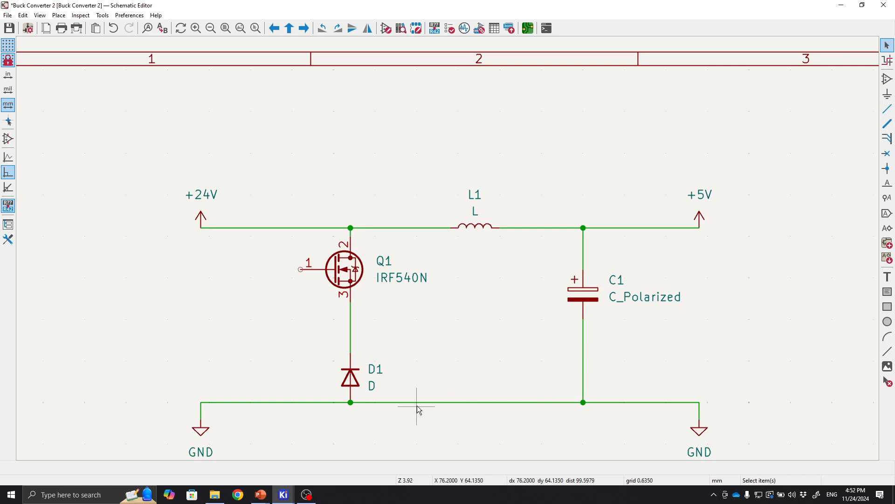
Select the whole buck converter circuit and move it up and left on the sheet.
scroll(445, 303, down, 2)
scroll(448, 248, up, 2)
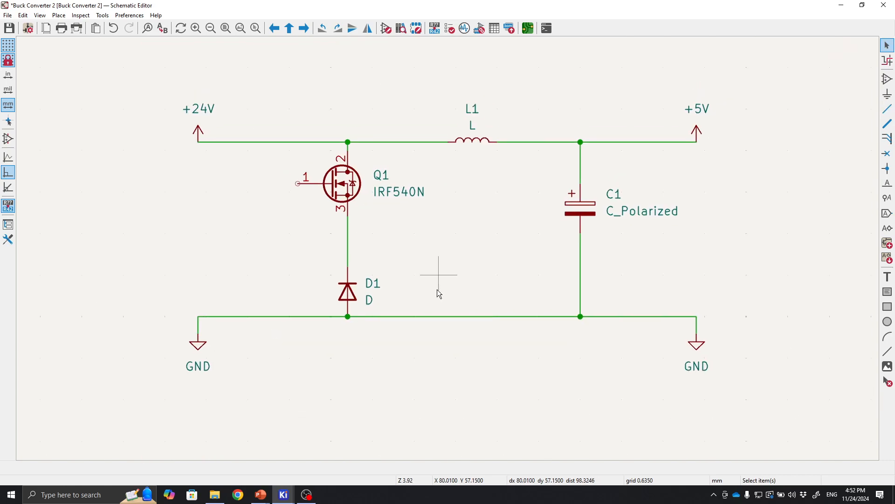
middle_drag(437, 289, 460, 301)
middle_drag(456, 247, 430, 224)
middle_drag(519, 263, 562, 286)
middle_drag(461, 260, 531, 239)
scroll(449, 249, down, 2)
scroll(449, 248, up, 2)
middle_drag(449, 248, 545, 260)
scroll(545, 260, down, 2)
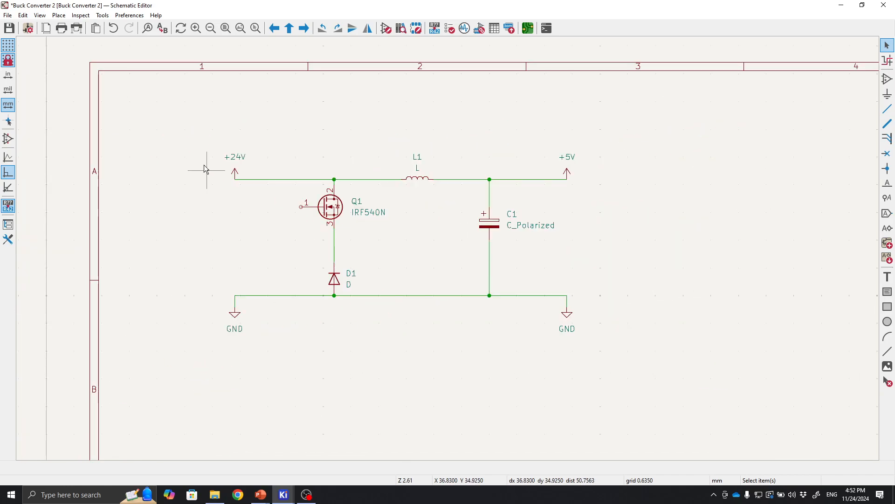
drag(138, 103, 709, 415)
drag(490, 223, 425, 168)
click(413, 275)
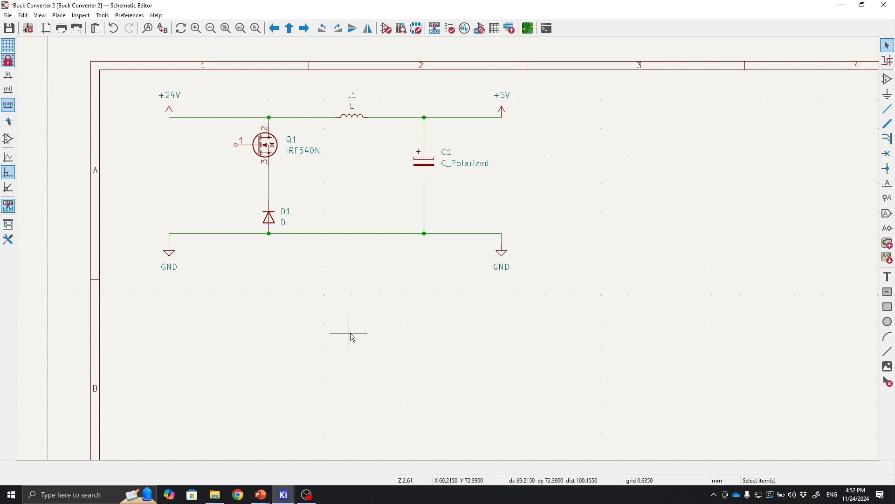
Place an HCPL-3120 gate drive optocoupler below the buck converter circuit.
middle_drag(350, 330, 373, 310)
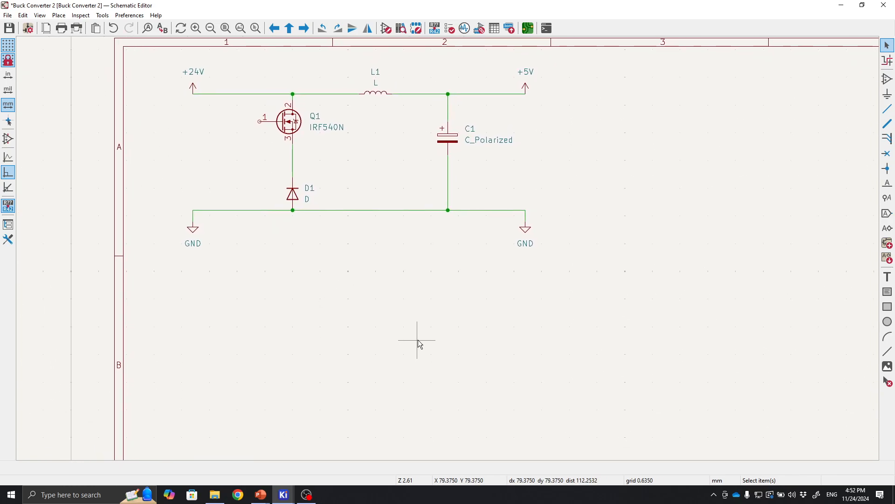
middle_drag(420, 344, 369, 350)
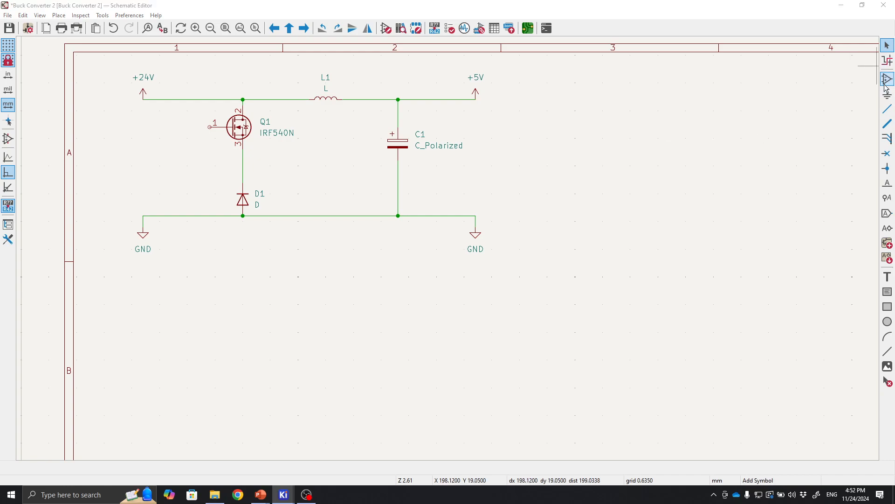
click(543, 113)
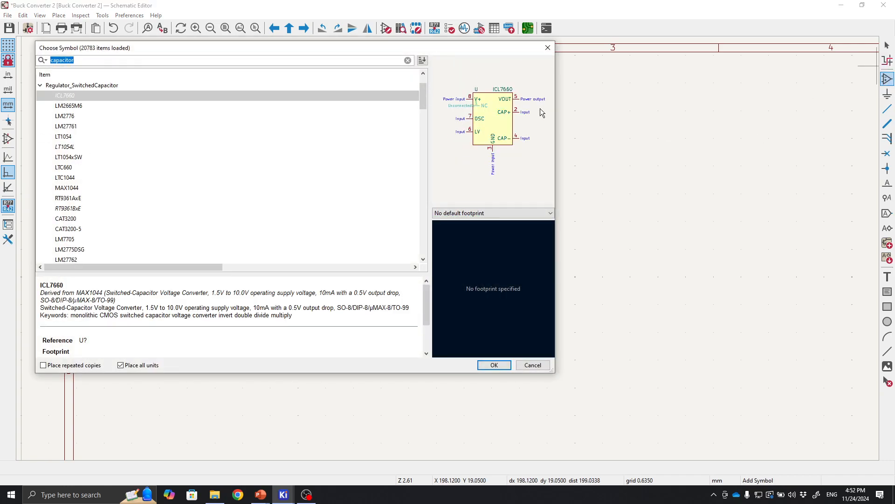
text(hcpl)
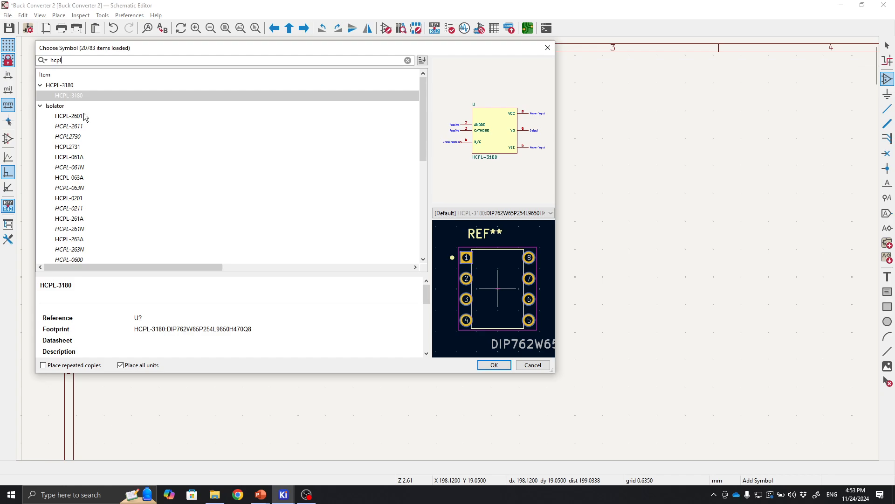
scroll(82, 136, down, 2)
scroll(82, 135, down, 5)
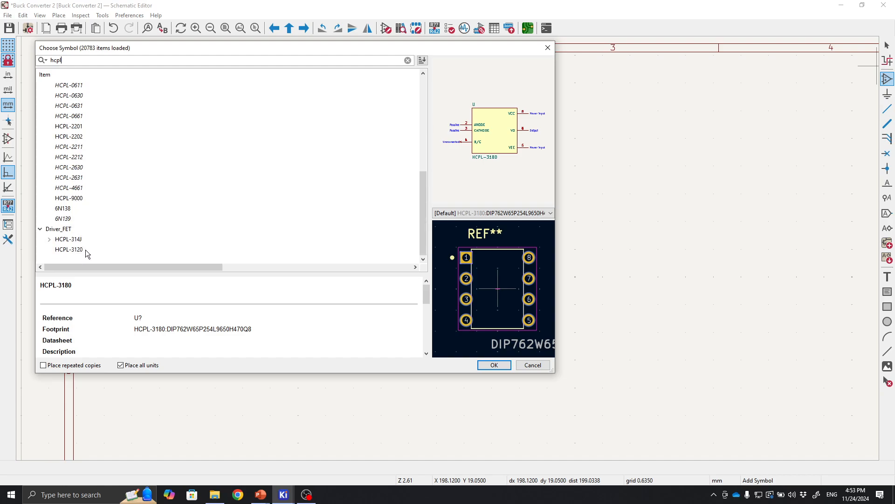
click(66, 251)
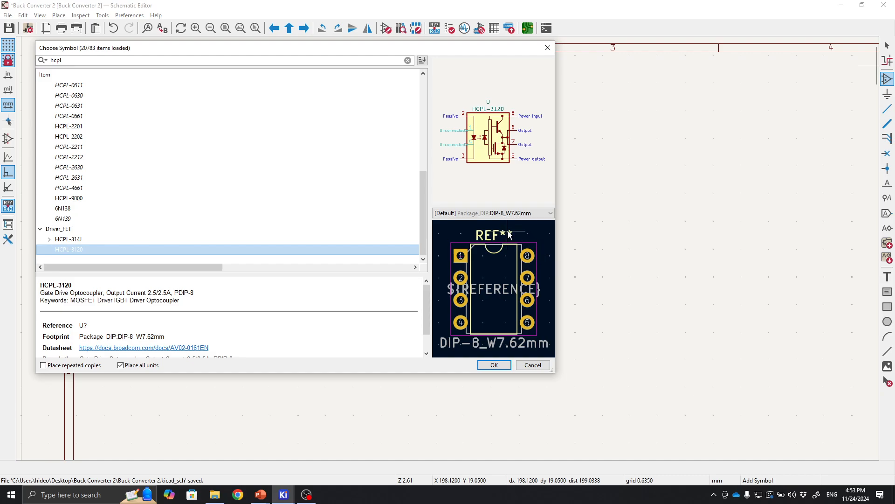
click(492, 366)
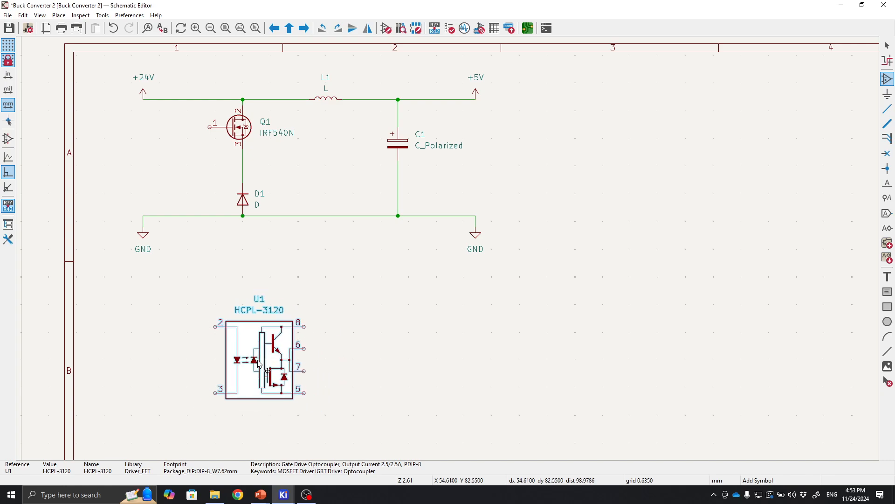
click(259, 360)
middle_drag(371, 343, 459, 282)
key(Escape)
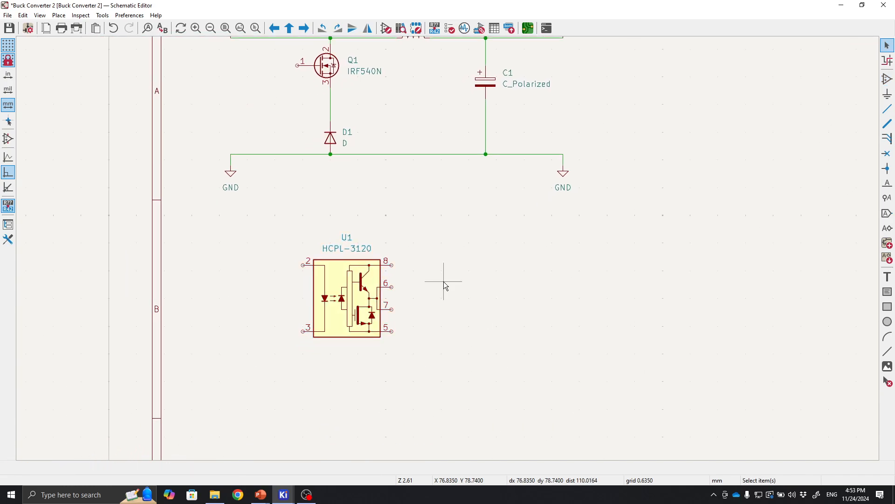
middle_drag(468, 313, 516, 299)
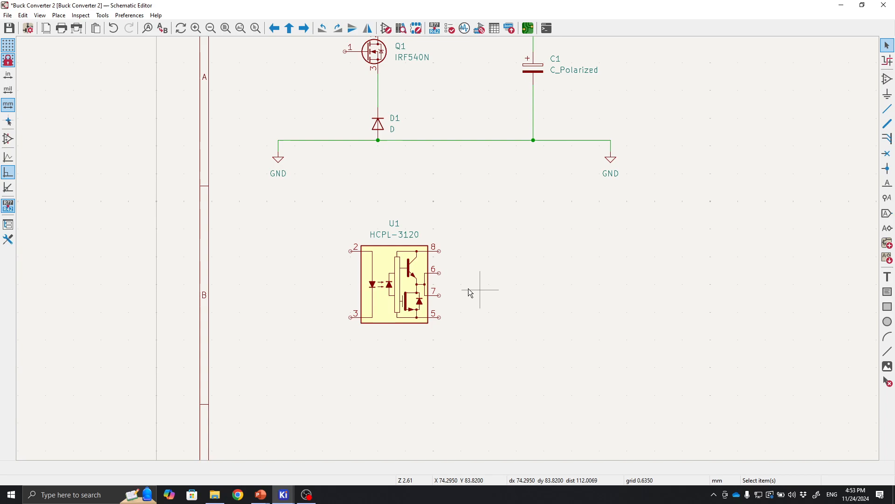
click(889, 80)
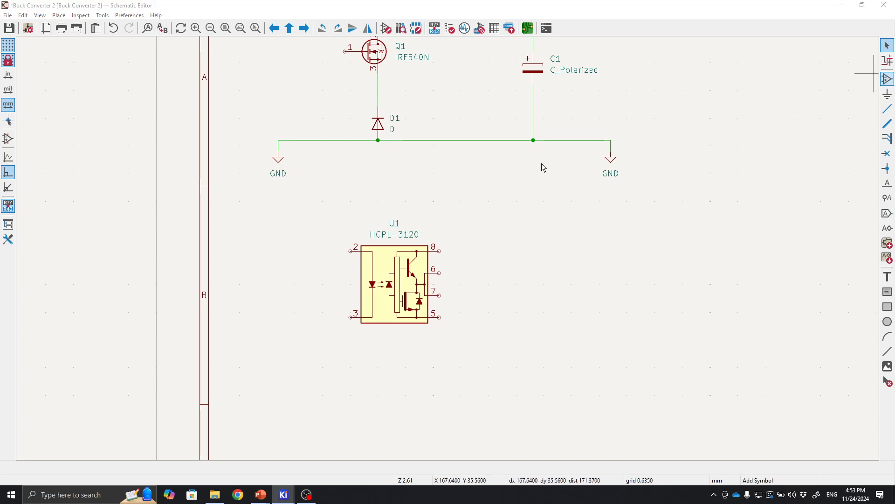
click(542, 163)
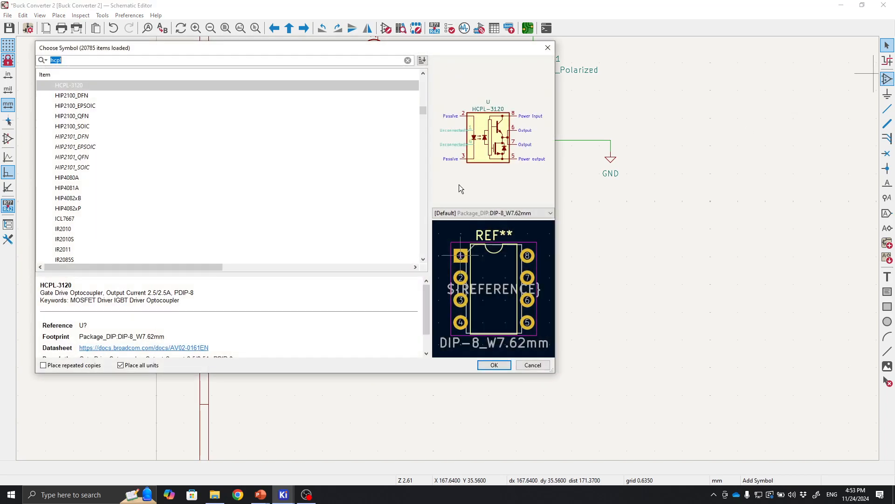
click(494, 365)
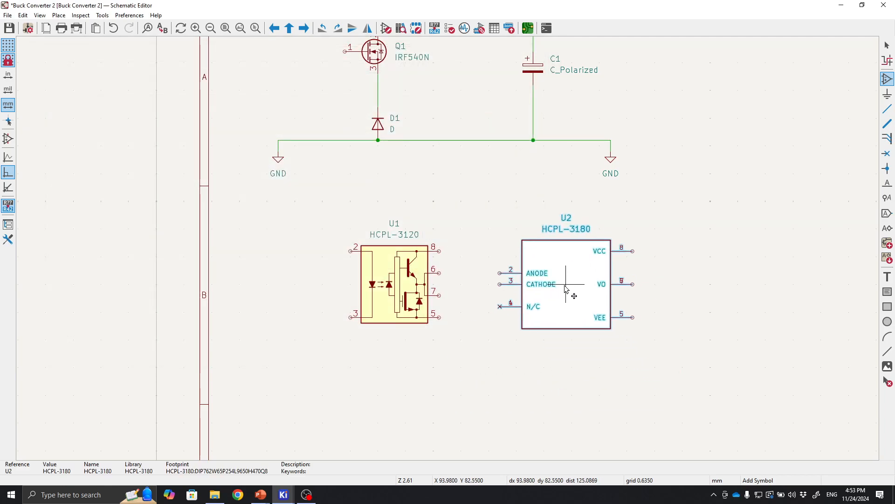
click(565, 284)
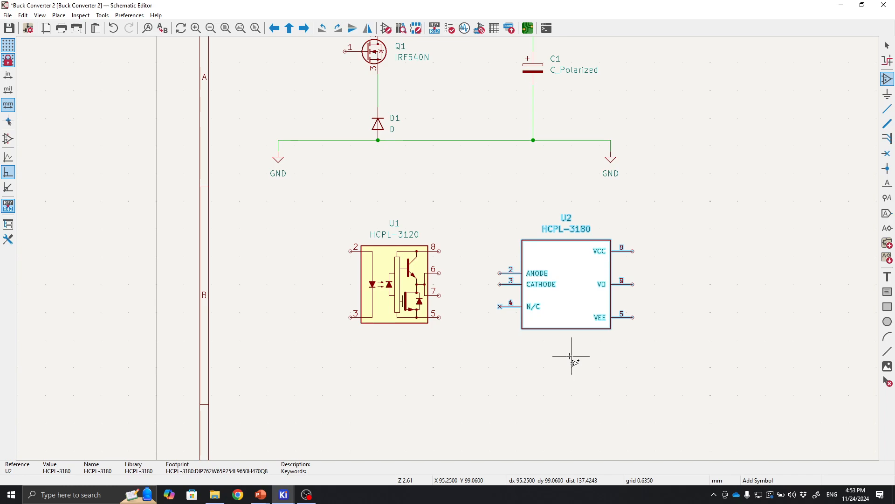
key(Escape)
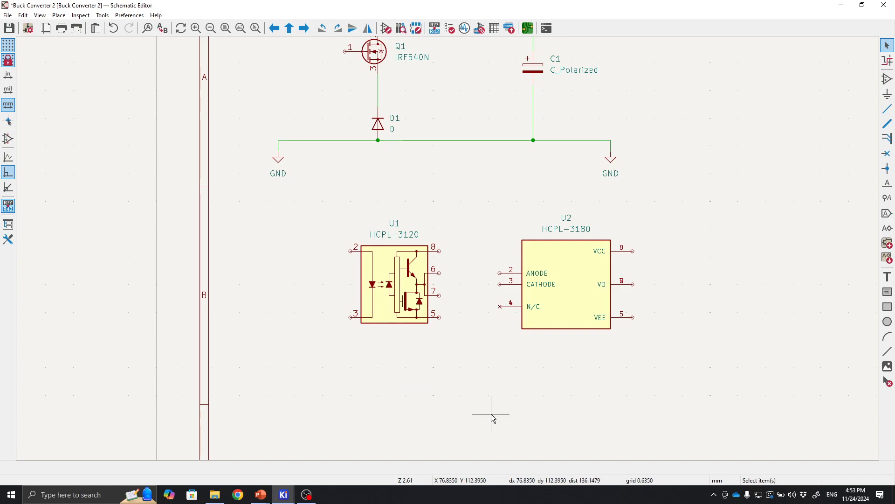
click(564, 328)
key(Delete)
Place an ITQ2409SA isolated DC/DC converter module below the HCPL-3120 optocoupler.
scroll(452, 252, up, 1)
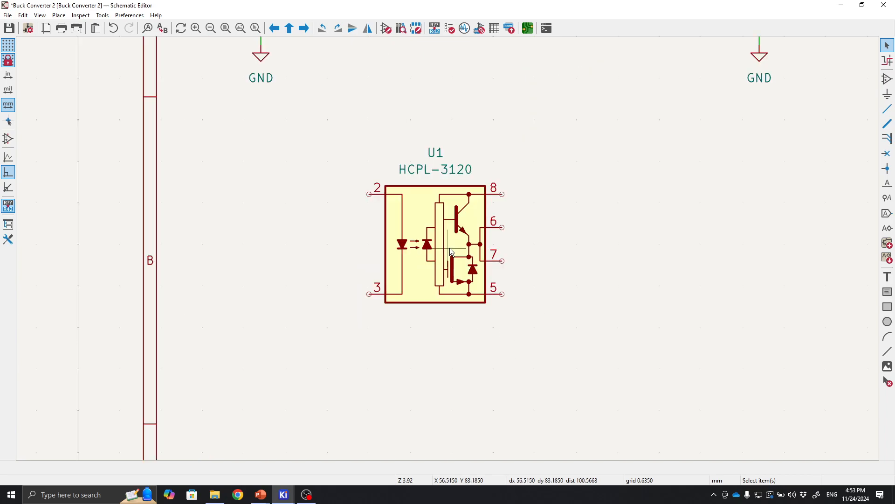
scroll(459, 247, down, 1)
middle_drag(530, 255, 510, 275)
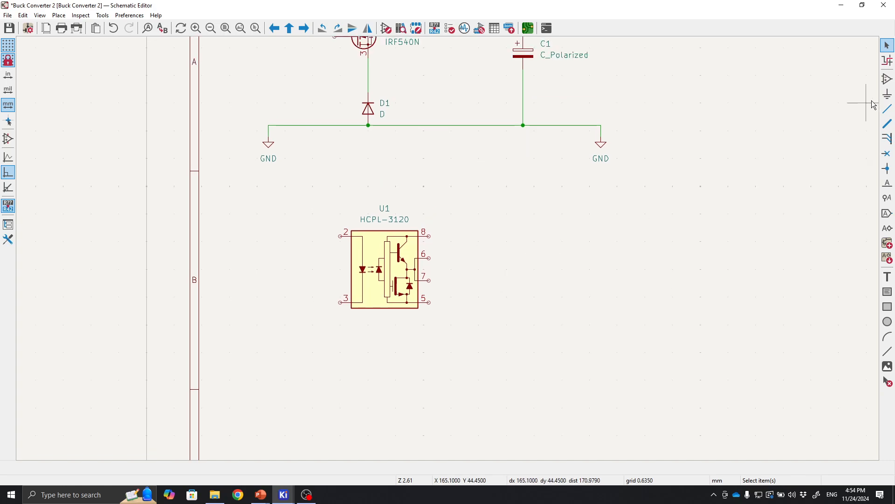
click(887, 83)
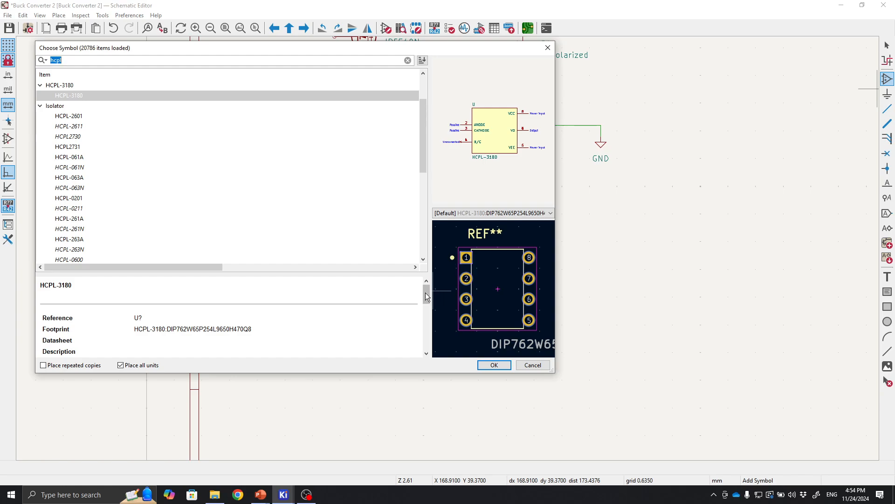
text(itq)
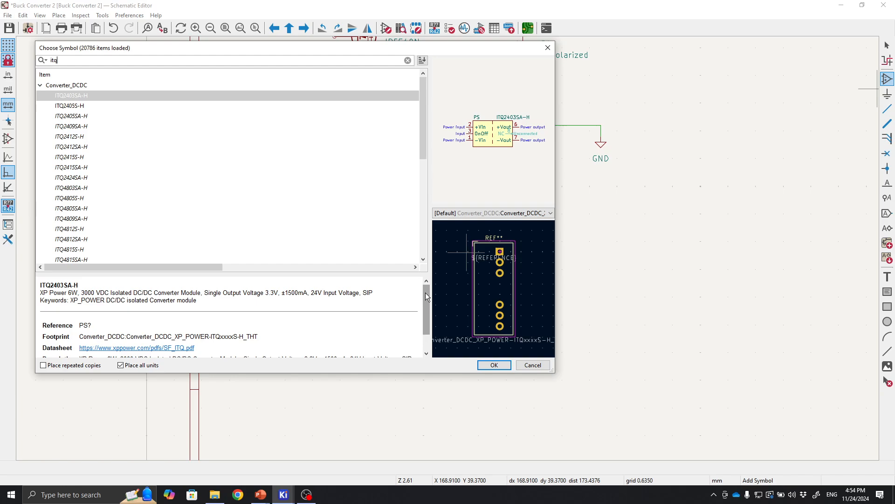
text(2409)
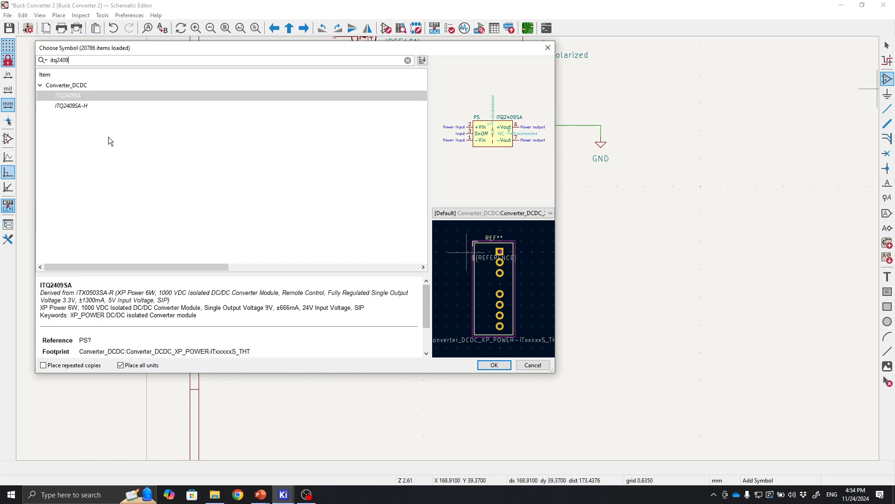
click(72, 109)
click(77, 96)
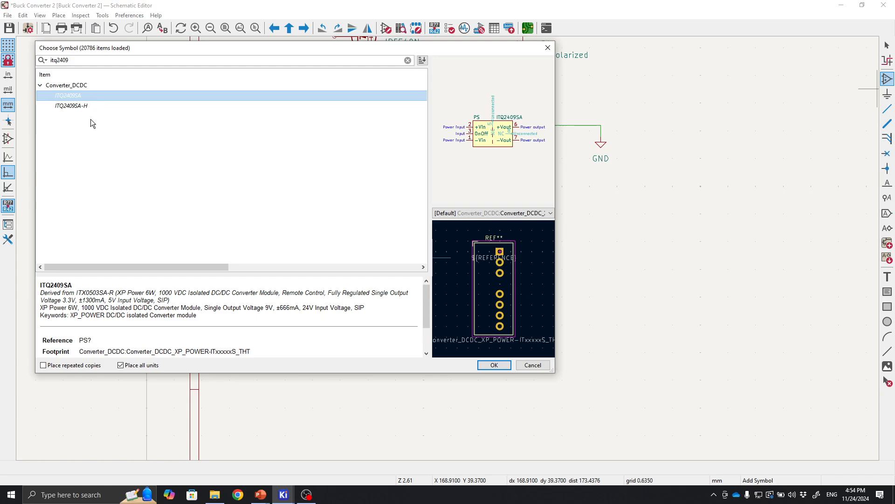
click(494, 366)
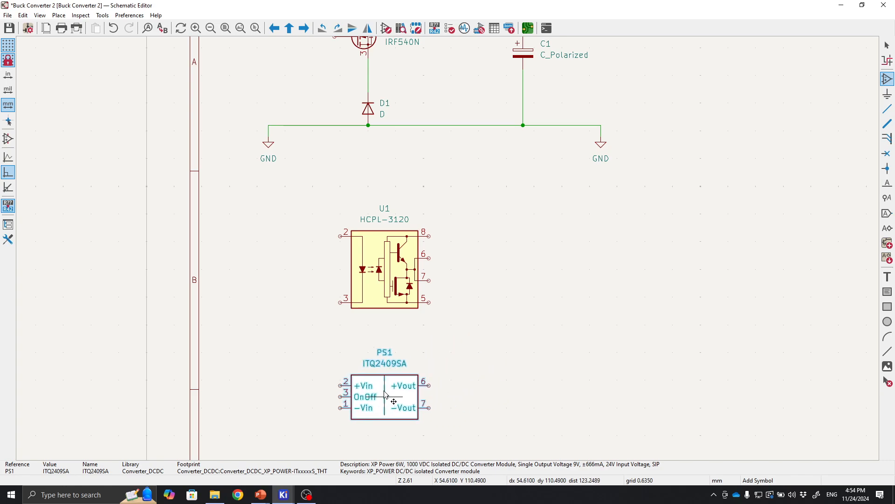
click(390, 379)
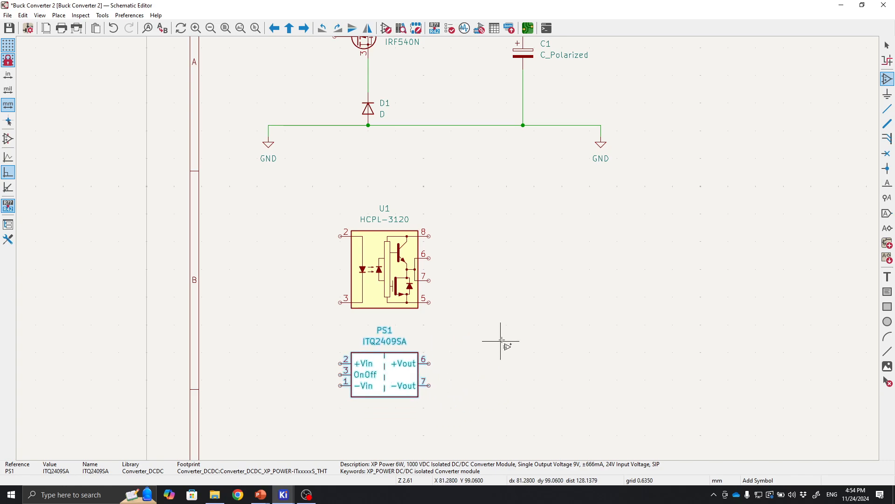
click(887, 44)
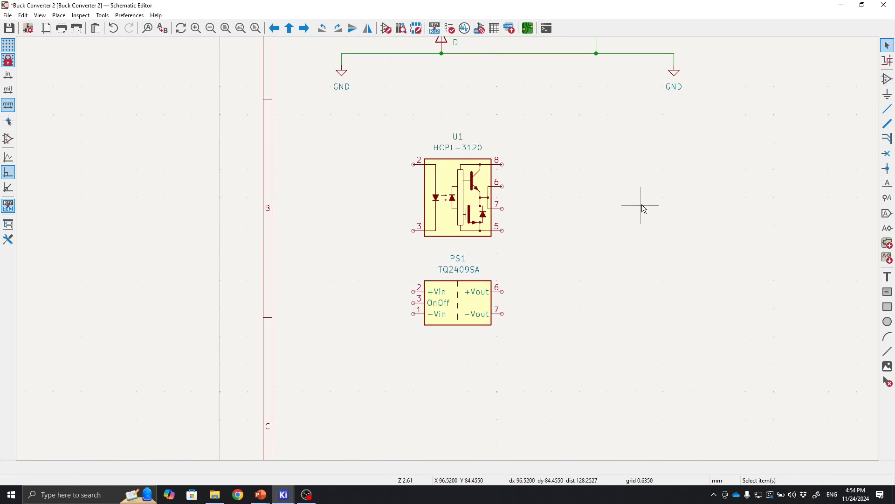
Wire the optocoupler's pin 5 to the converter's −Vout pin 7.
scroll(642, 204, down, 2)
middle_drag(478, 214, 516, 169)
scroll(459, 275, up, 2)
scroll(430, 256, down, 2)
scroll(448, 249, up, 2)
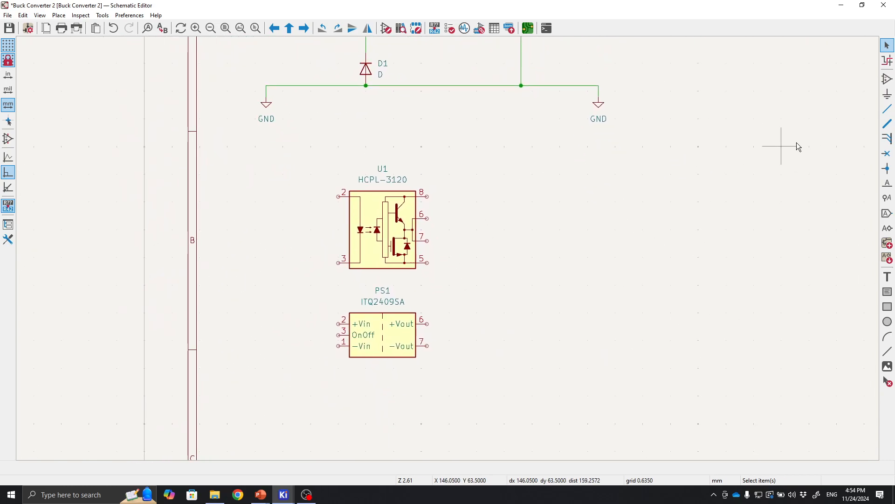
click(888, 109)
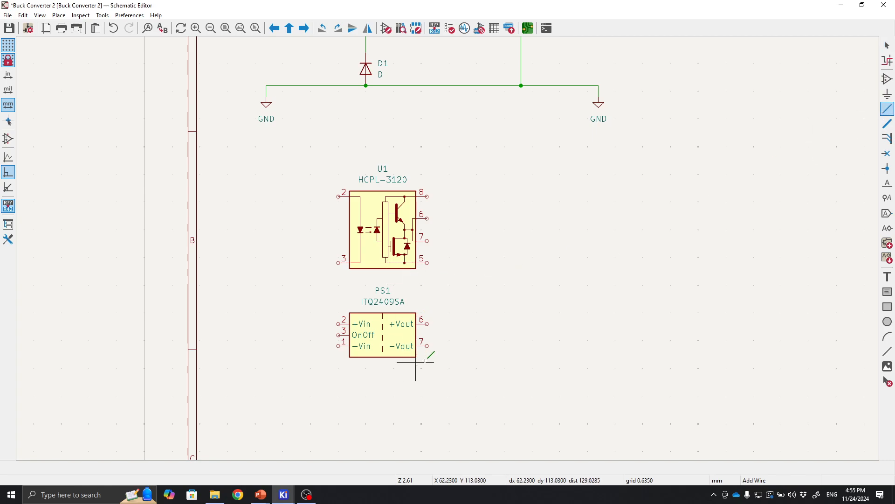
click(427, 263)
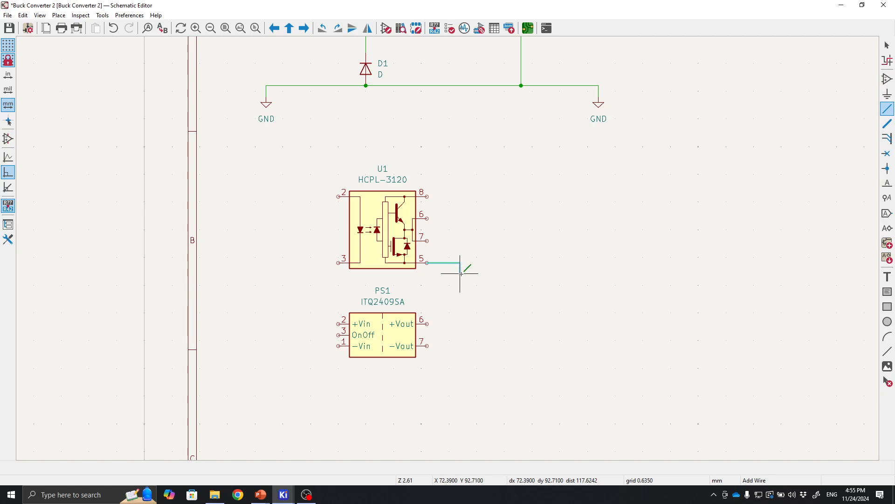
click(455, 346)
click(427, 346)
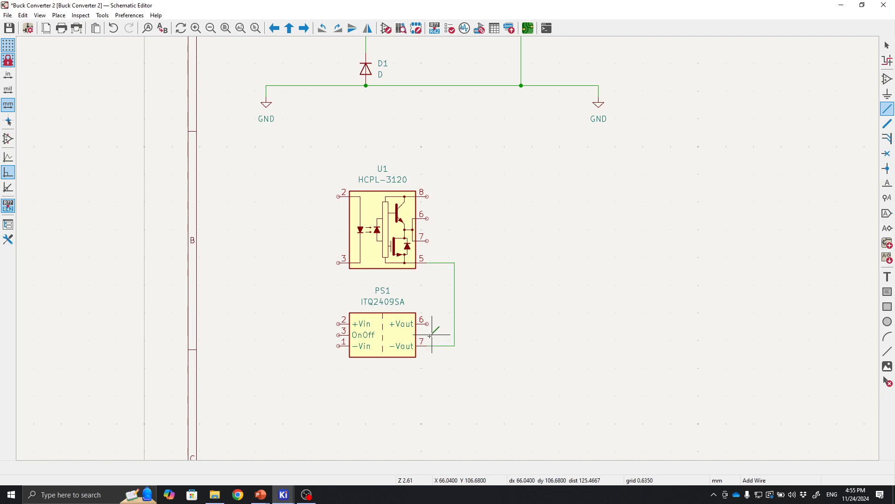
Wire the converter's +Vout pin 6 up to the optocoupler's pin 8.
click(433, 323)
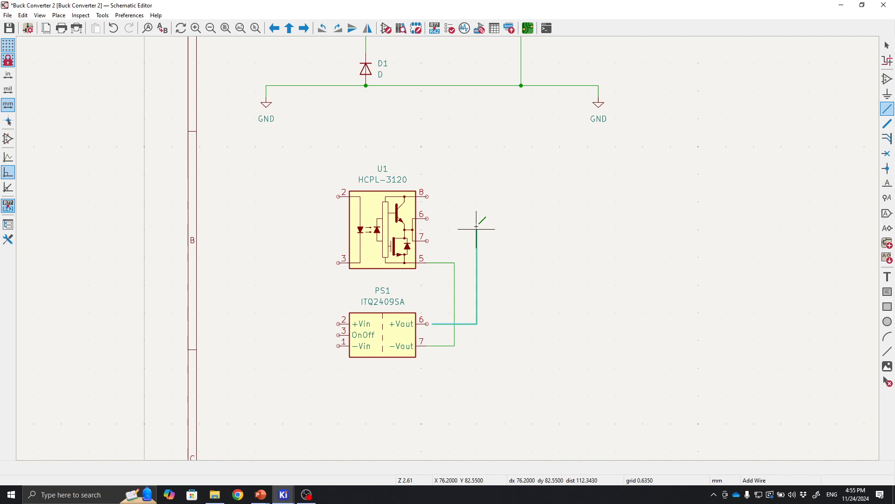
click(476, 196)
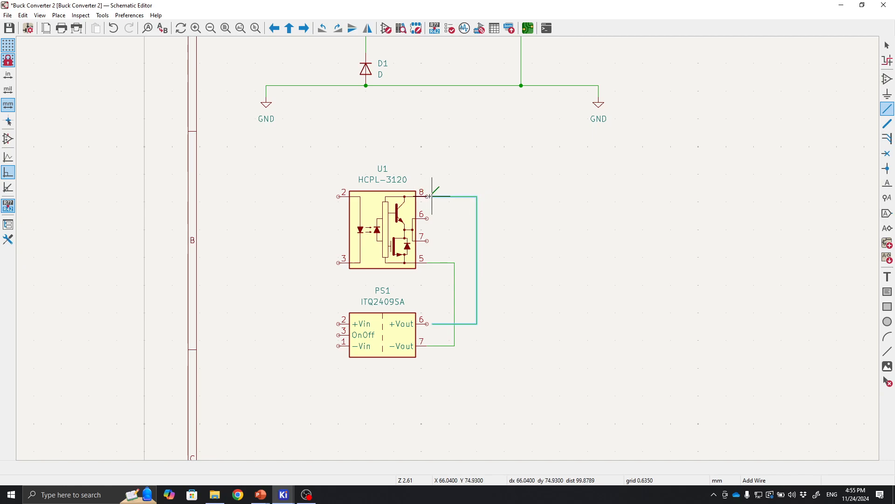
click(424, 197)
Wire the converter's −Vin pin 1 to the optocoupler's pin 3.
scroll(599, 220, left, 3)
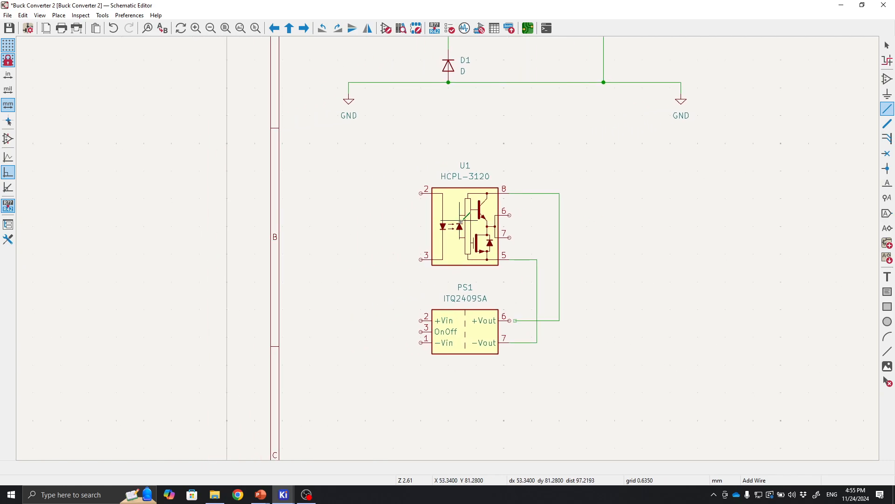
click(421, 343)
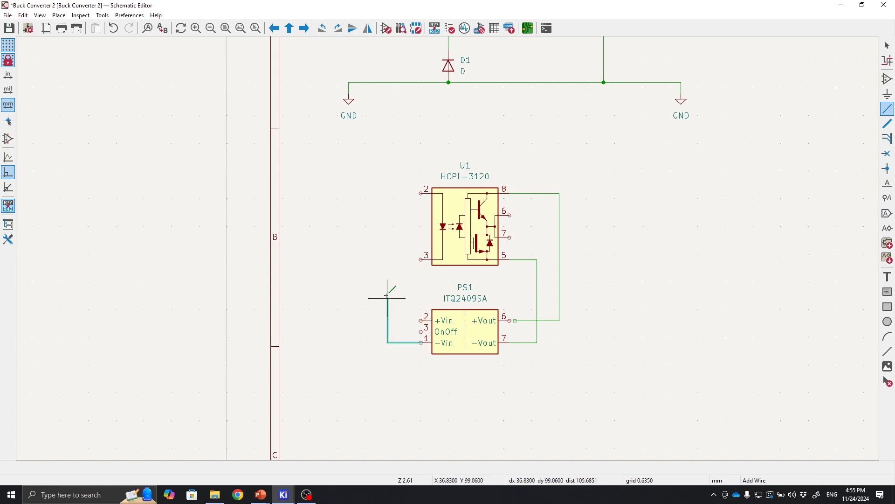
click(389, 260)
click(421, 259)
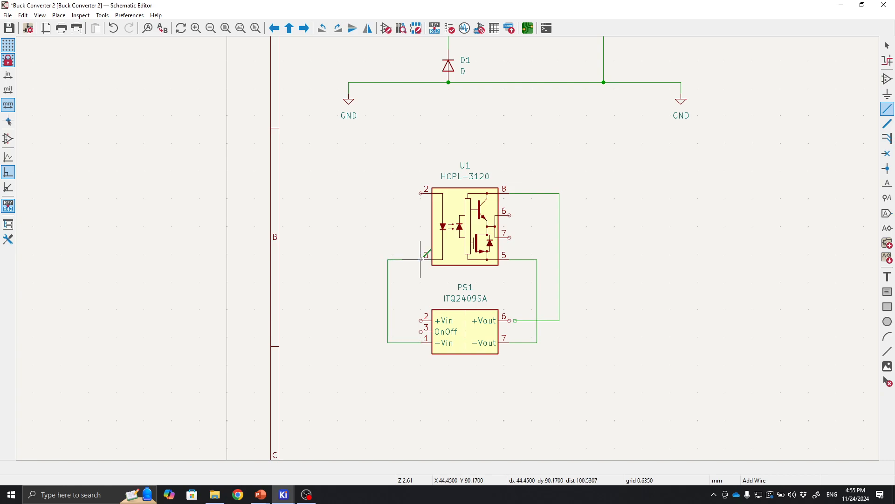
key(Escape)
scroll(405, 369, up, 3)
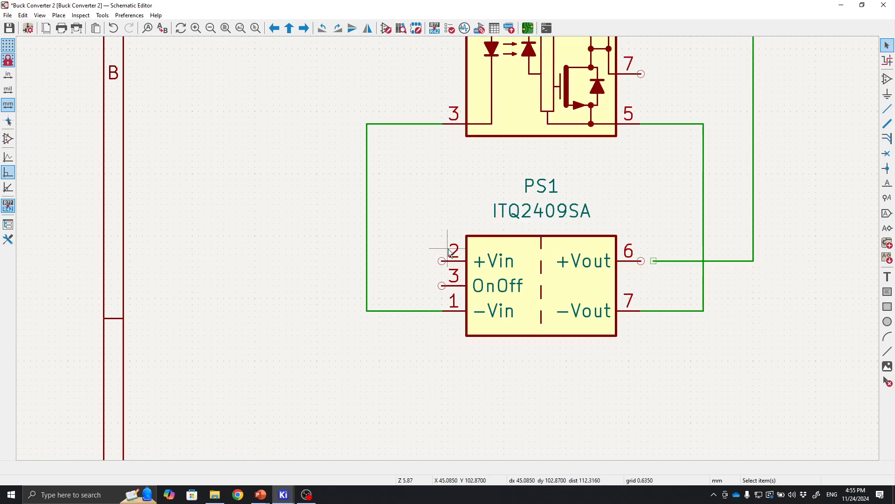
scroll(291, 250, down, 3)
shift+scroll(418, 354, up, 2)
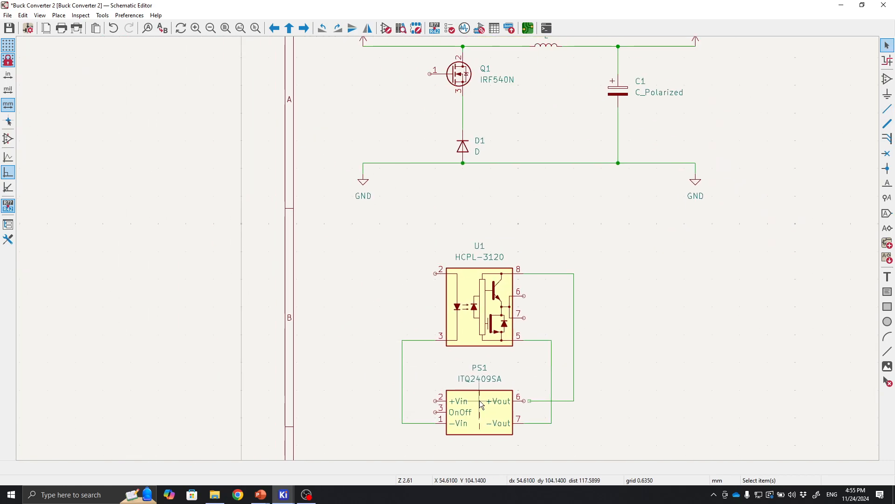
shift+scroll(412, 260, up, 2)
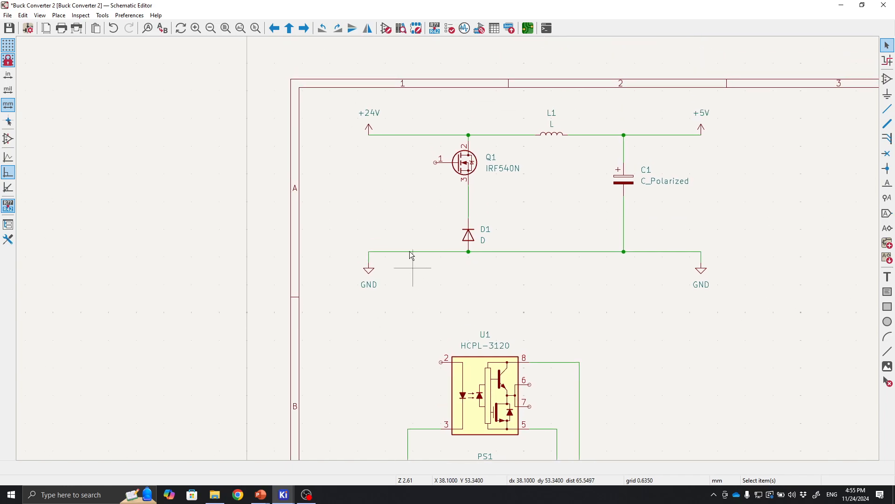
Place a +24V power symbol above the converter and wire it to the converter's +Vin pin 2.
click(369, 127)
key(m)
shift+scroll(436, 42, down, 3)
scroll(530, 240, up, 2)
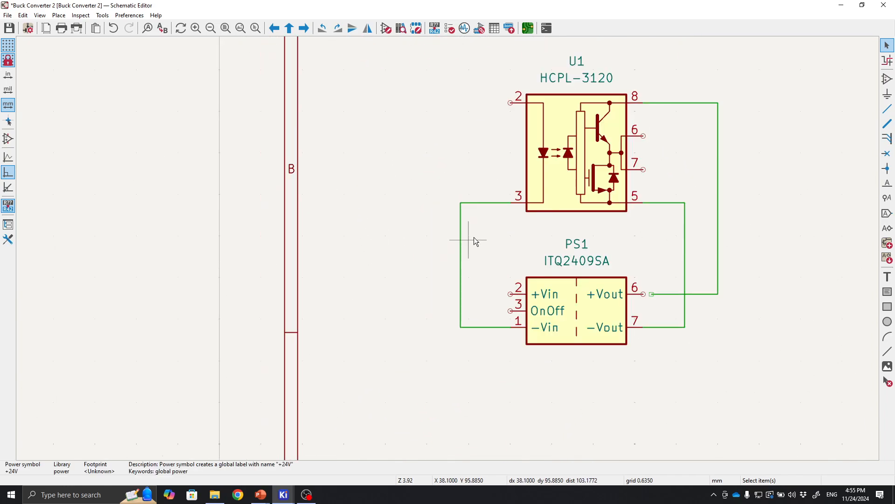
click(485, 273)
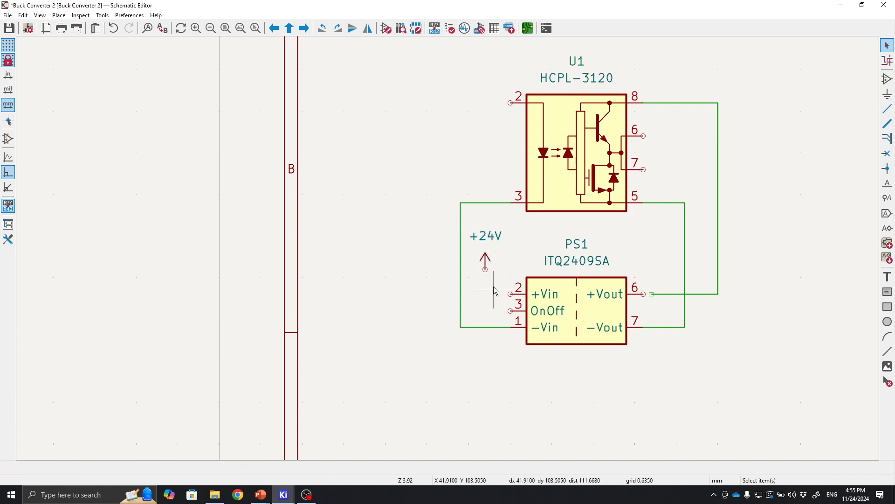
key(w)
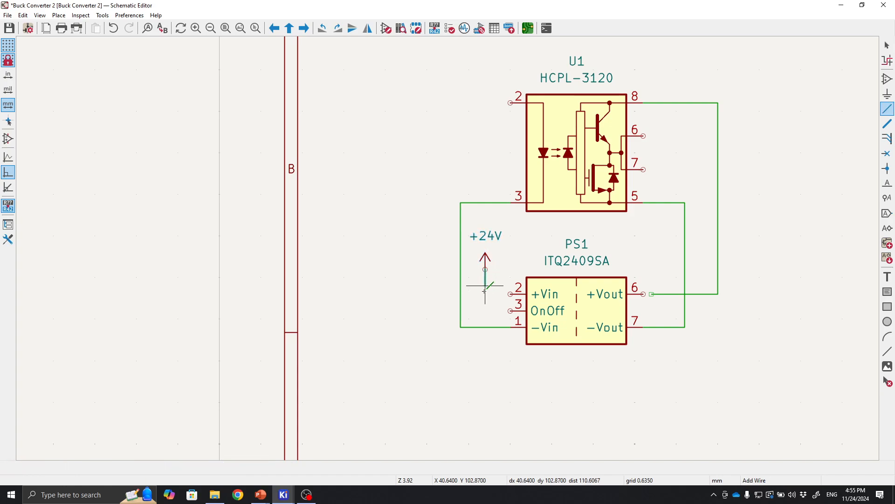
click(510, 294)
middle_drag(672, 310, 567, 359)
shift+scroll(504, 246, up, 5)
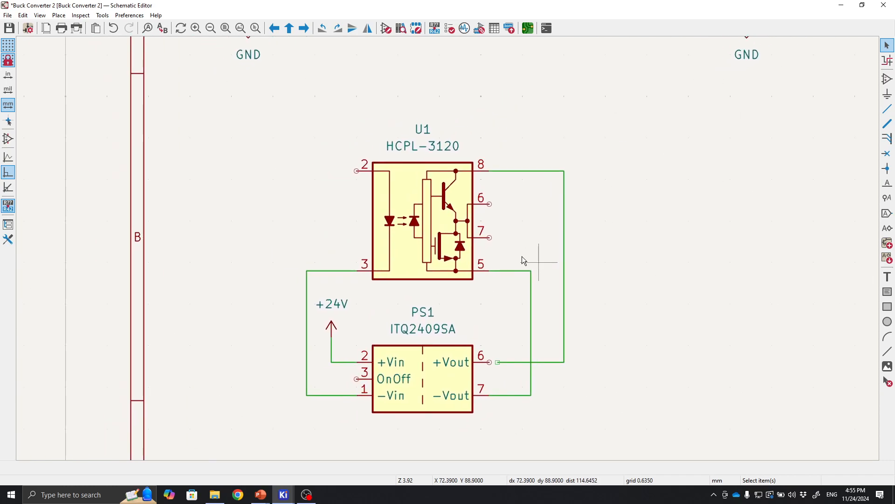
Paste a GND symbol below the converter and wire it to the −Vin pin 1 line.
click(335, 111)
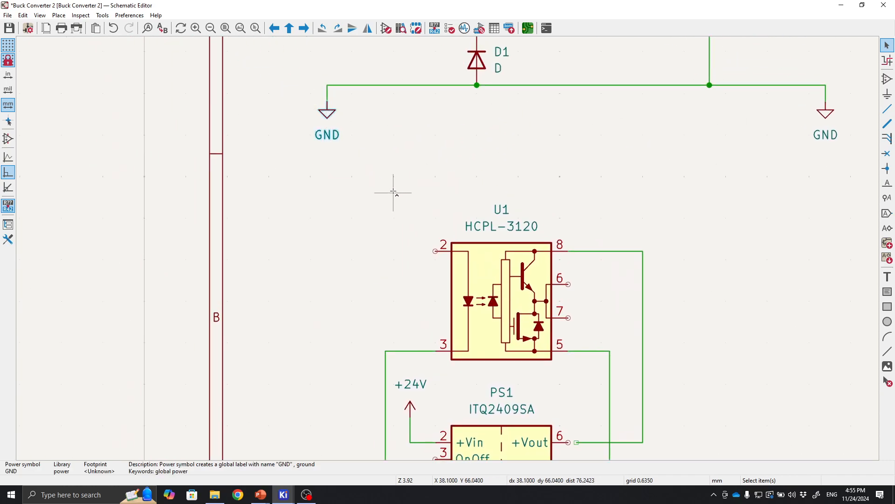
shift+scroll(398, 241, down, 6)
key(ctrl+v)
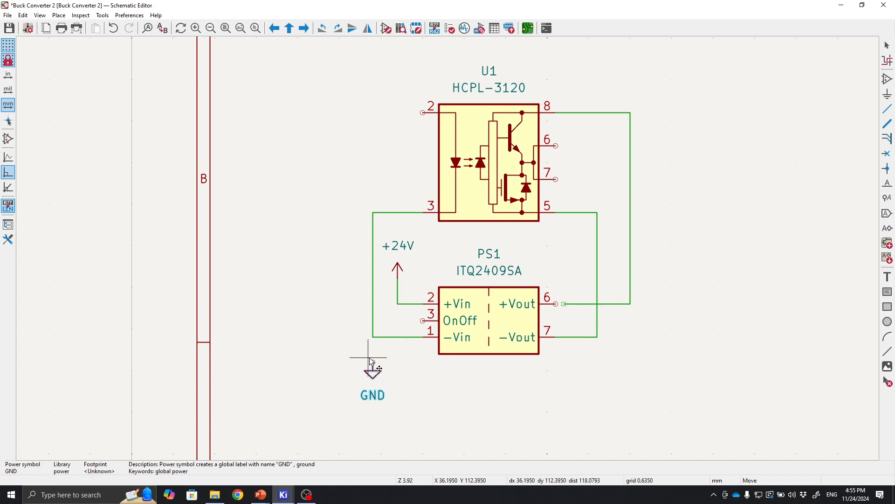
click(373, 362)
key(Escape)
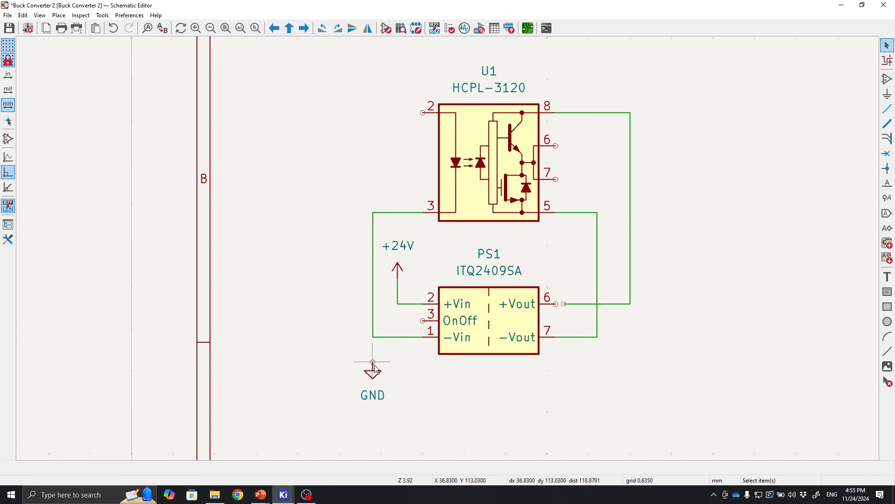
key(w)
click(376, 337)
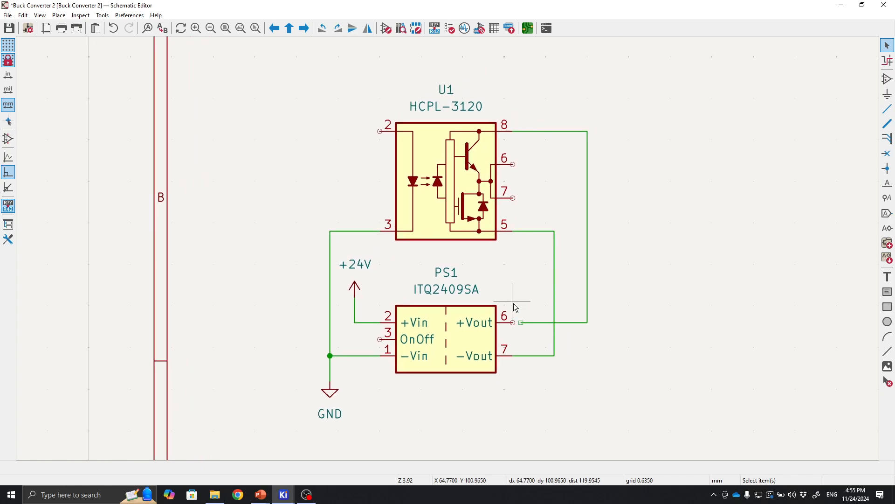
Complete the wire from the converter's +Vout pin 6 to the line running up to pin 8.
key(w)
click(579, 323)
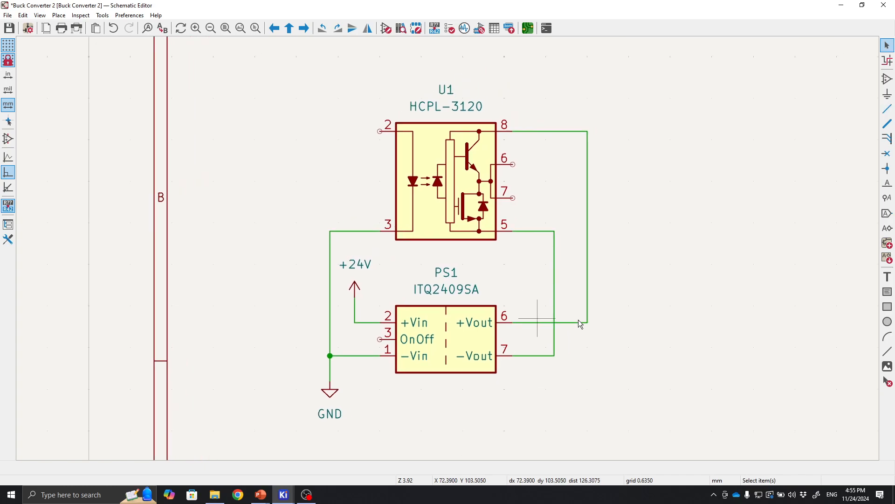
middle_drag(490, 237, 494, 321)
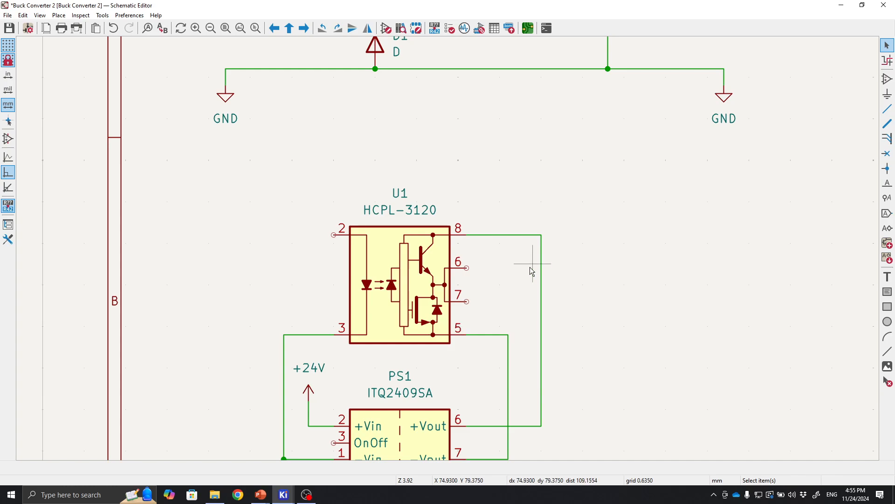
middle_drag(510, 254, 619, 281)
click(518, 285)
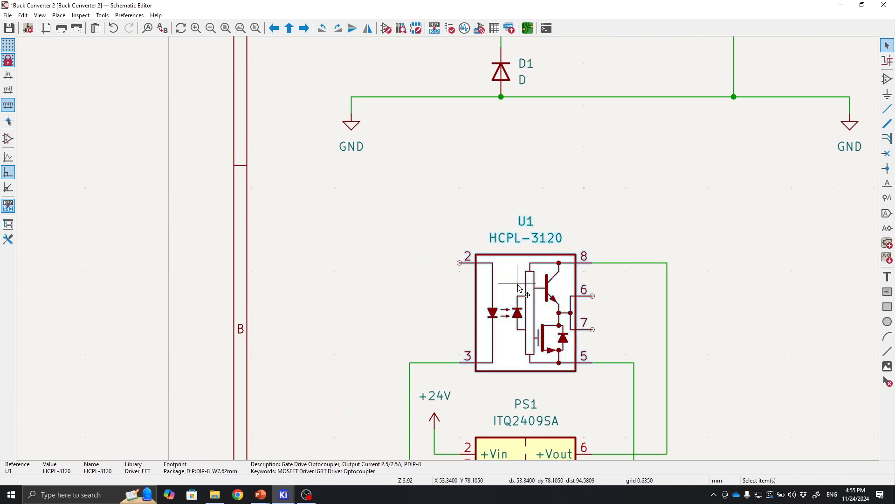
click(605, 287)
middle_drag(503, 190, 471, 246)
click(481, 346)
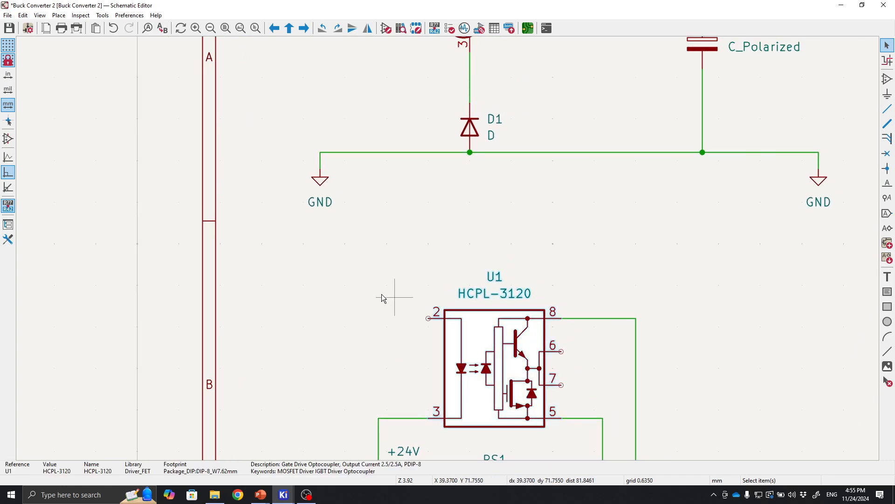
click(367, 287)
scroll(366, 287, down, 2)
scroll(449, 250, down, 2)
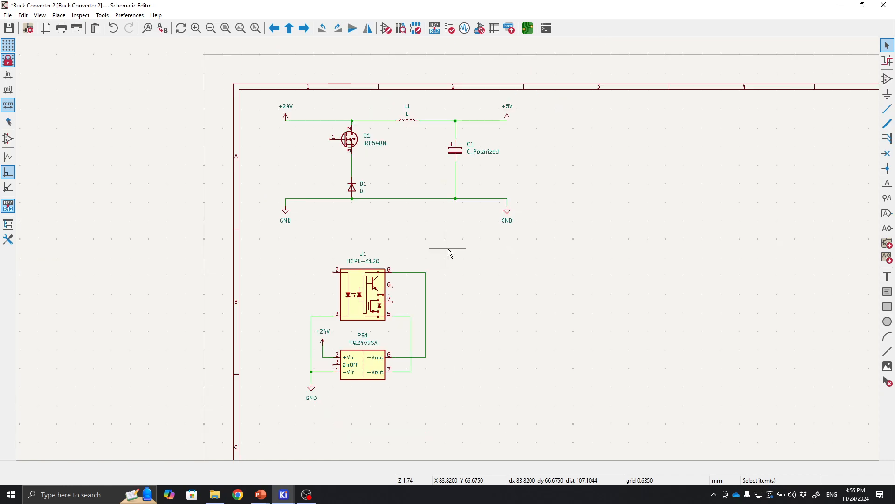
scroll(449, 250, up, 2)
Add a resistor R rotated horizontally left of the optocoupler and wire it to pin 2.
click(891, 83)
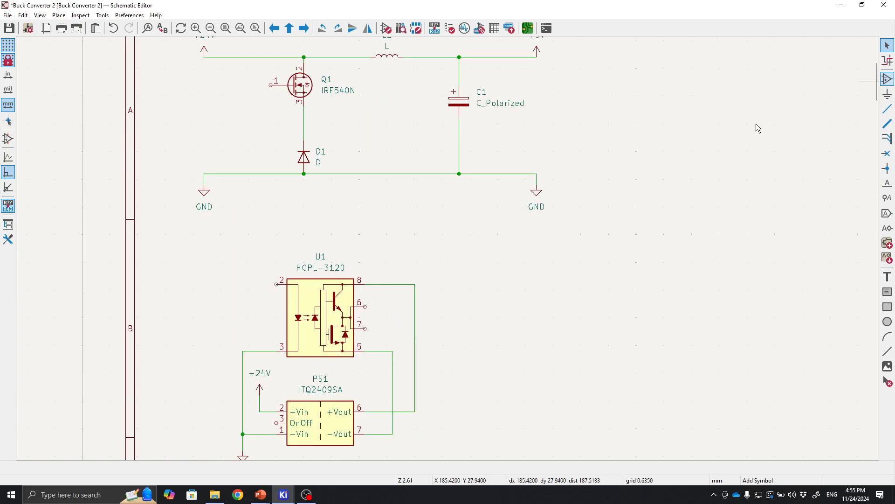
click(756, 128)
text(resistor)
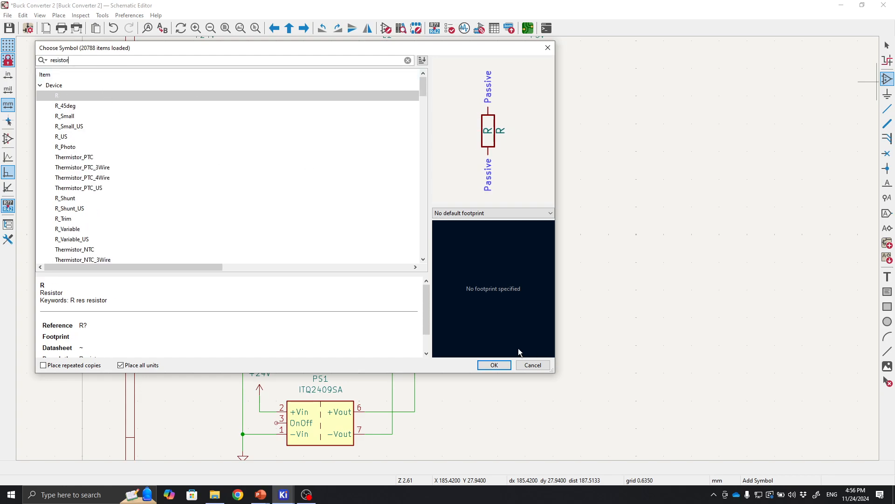
click(64, 117)
click(71, 98)
click(76, 114)
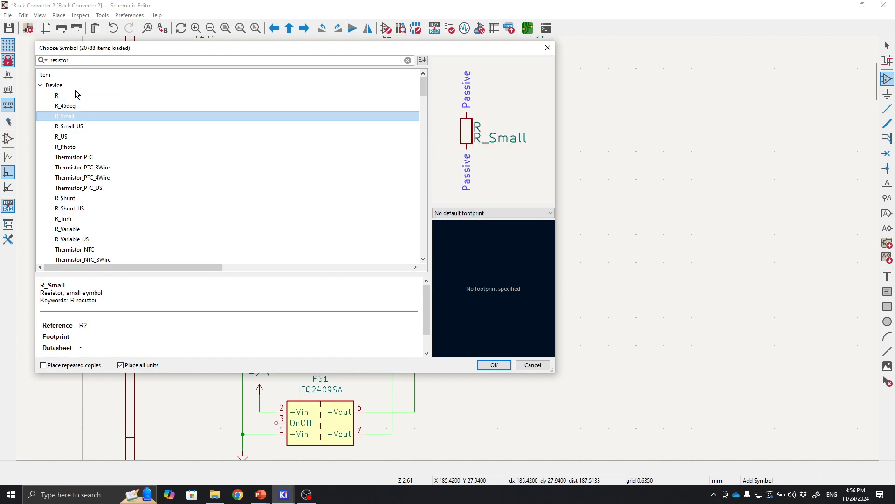
click(75, 89)
click(76, 98)
click(76, 113)
click(75, 96)
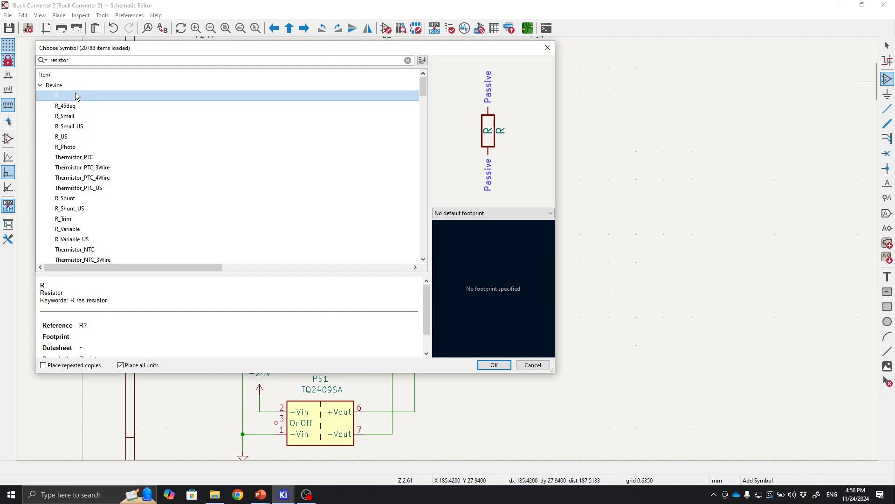
click(495, 366)
key(r)
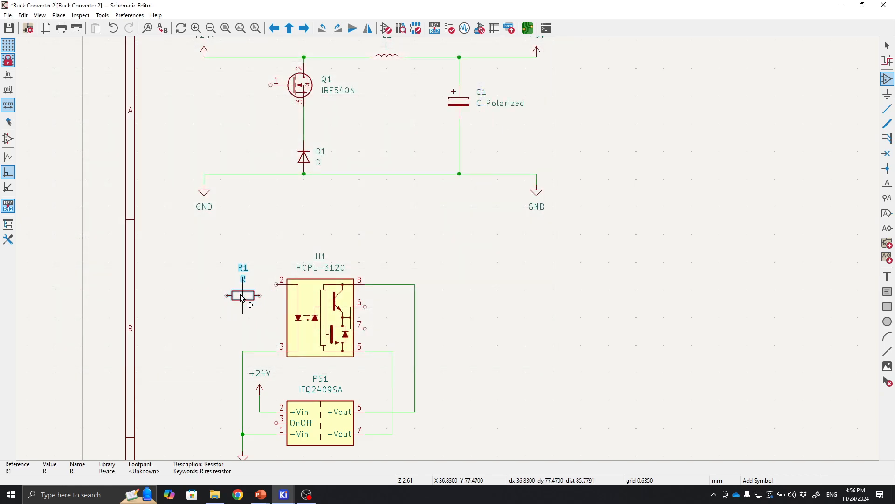
click(259, 284)
click(259, 284)
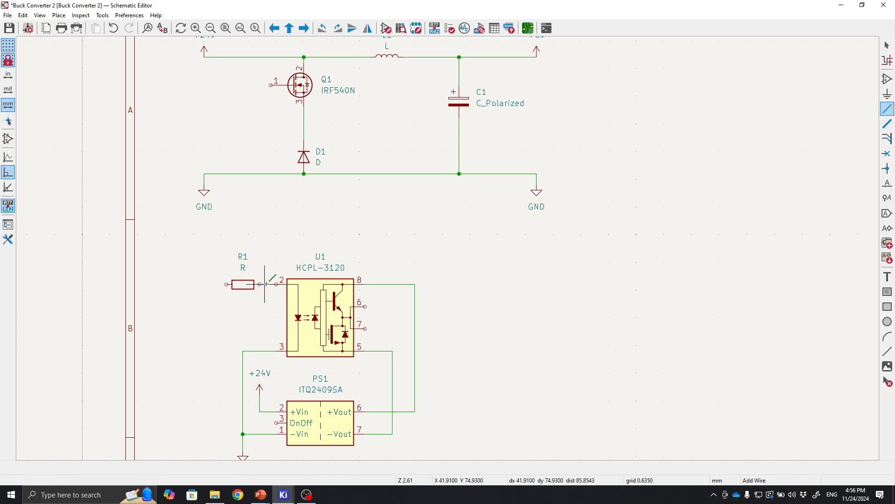
click(276, 285)
mouse_move(480, 278)
middle_down()
mouse_move(430, 209)
mouse_move(428, 176)
mouse_move(462, 200)
mouse_move(496, 266)
mouse_move(503, 222)
middle_up()
scroll(428, 270, up, 2)
middle_drag(428, 270, 447, 250)
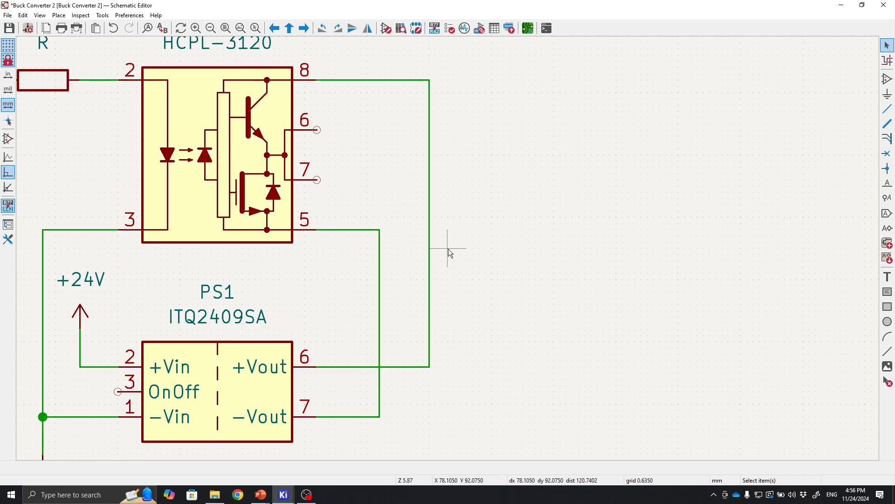
scroll(447, 249, down, 2)
middle_drag(483, 196, 500, 183)
scroll(434, 268, up, 2)
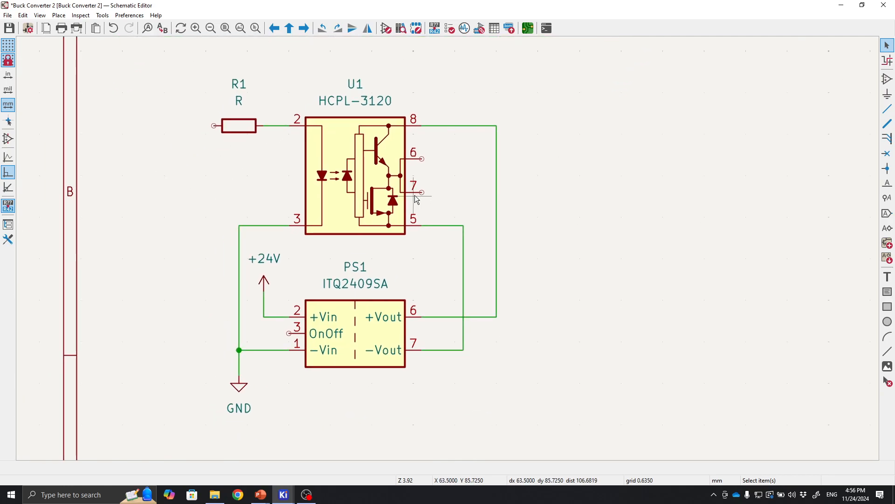
middle_drag(414, 196, 437, 275)
scroll(606, 245, down, 2)
middle_drag(339, 204, 458, 301)
middle_drag(411, 256, 409, 276)
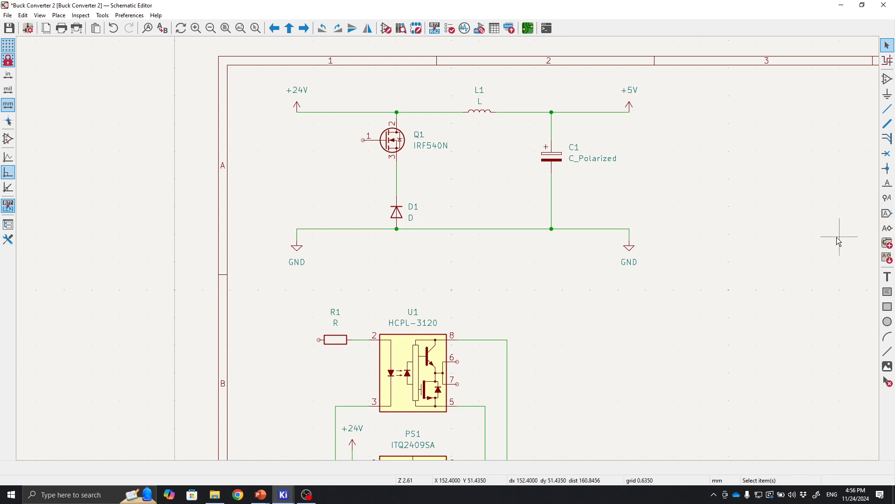
Place an input global label named Gate to the left of Q1's gate pin.
click(888, 216)
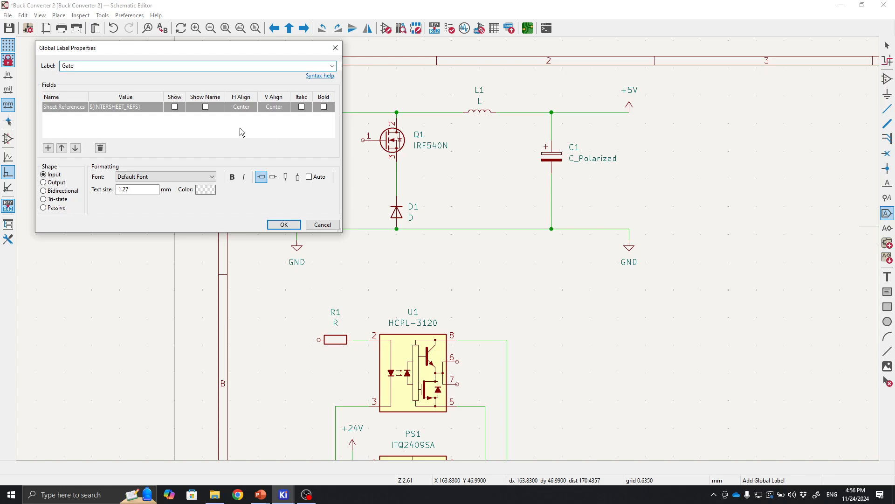
drag(158, 52, 353, 126)
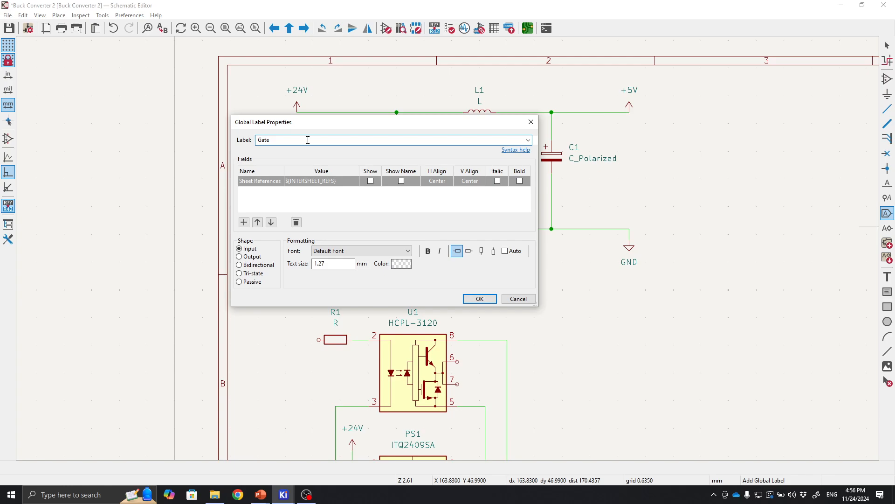
click(479, 298)
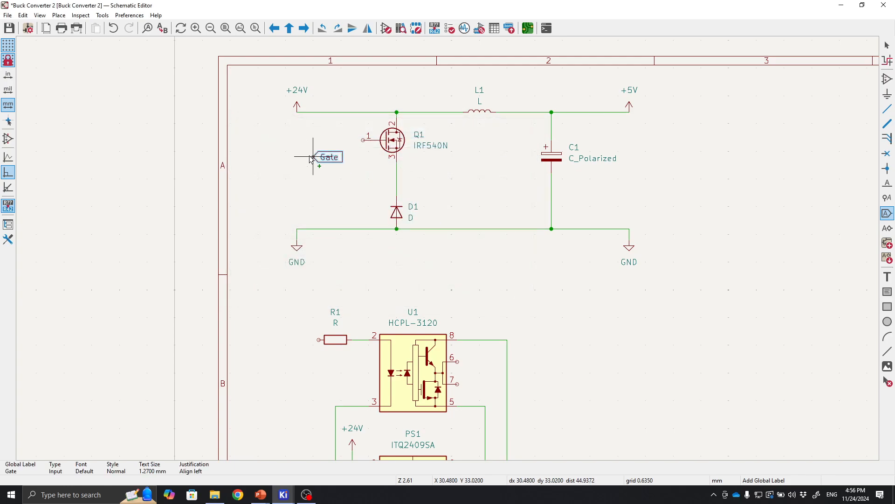
key(r)
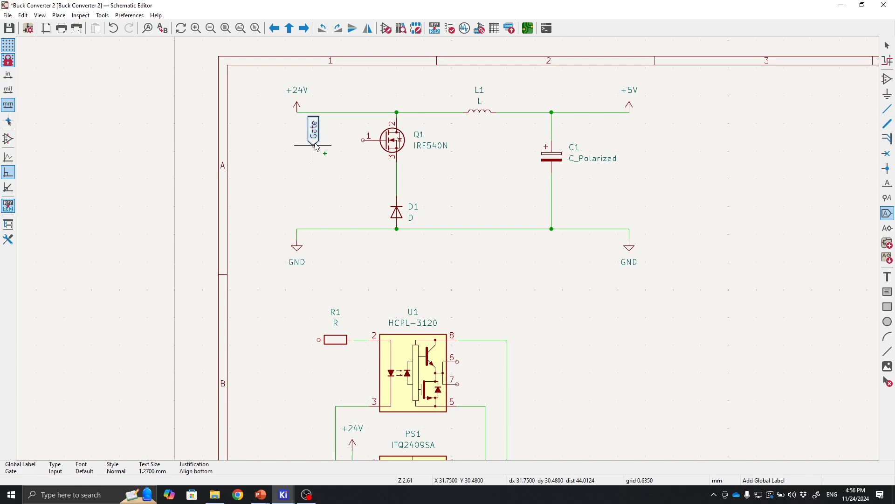
key(r)
click(336, 140)
key(Escape)
Wire the Gate label to Q1's gate pin 1.
key(w)
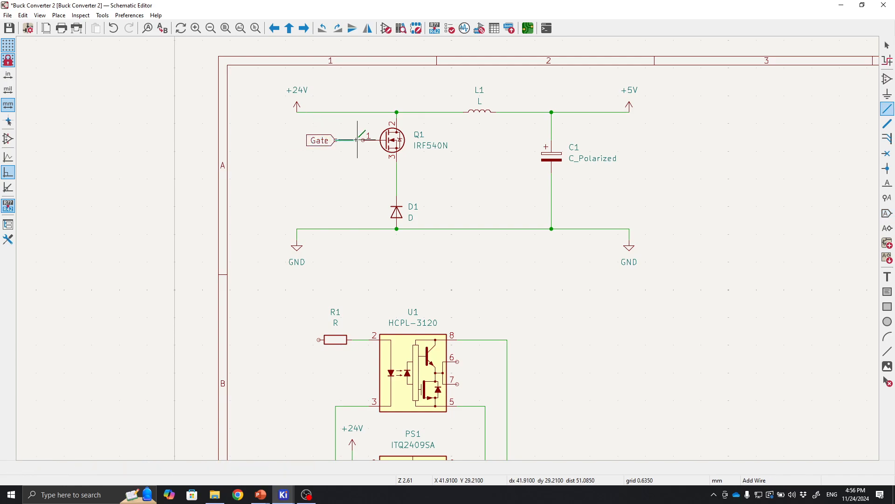
click(363, 140)
key(Escape)
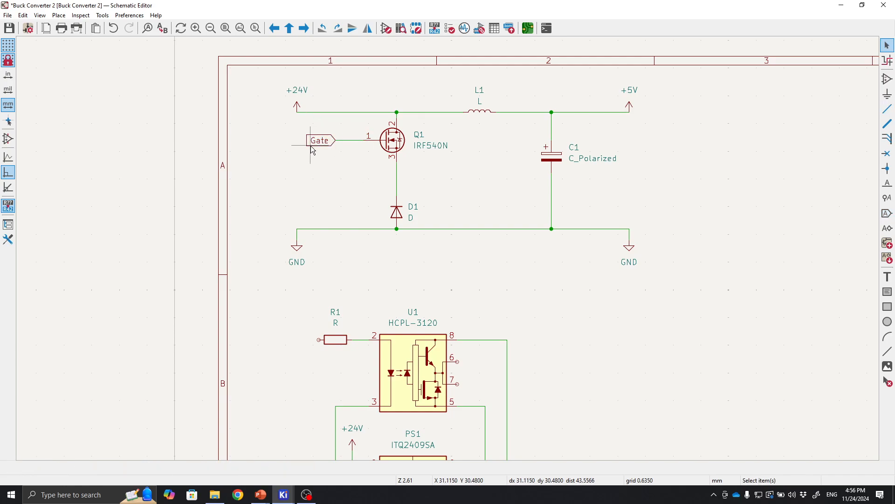
Copy the Gate label and place the copy, flipped, to the right of the optocoupler.
middle_drag(332, 198, 324, 167)
click(311, 107)
key(ctrl+c)
key(ctrl+v)
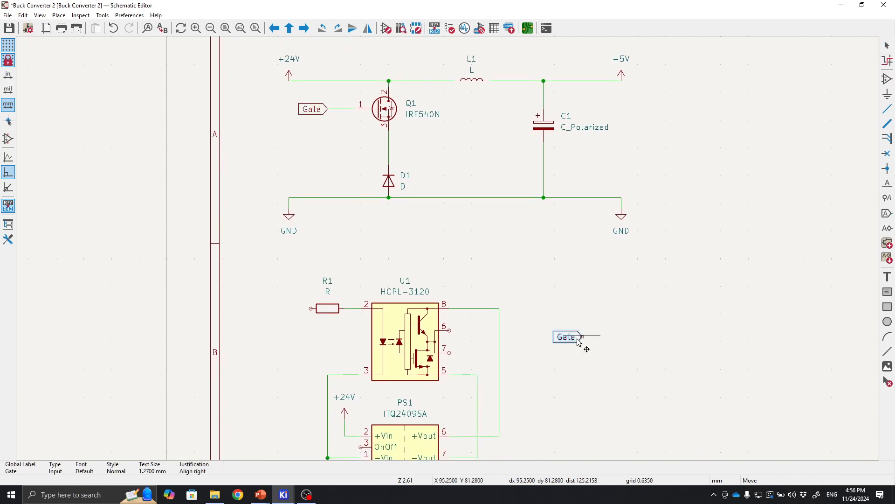
key(r)
key(r)
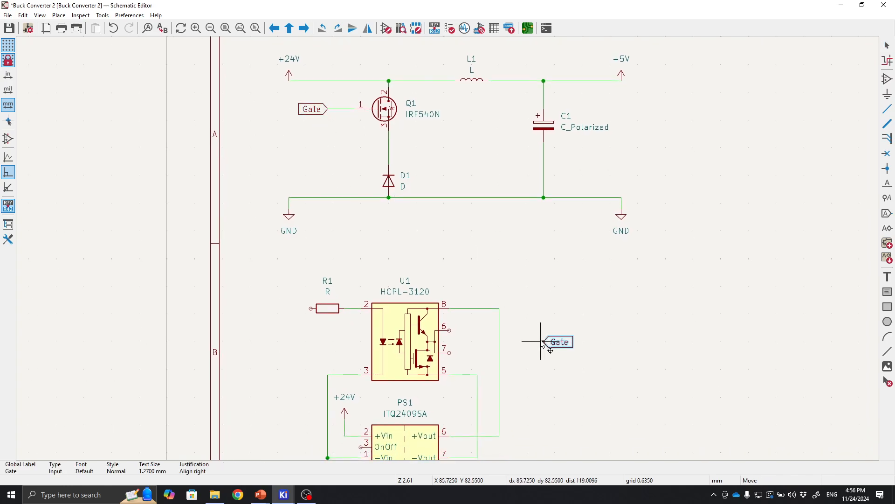
click(543, 345)
Copy resistor R1 as R2 placed left of the new Gate label and wire them together.
click(328, 308)
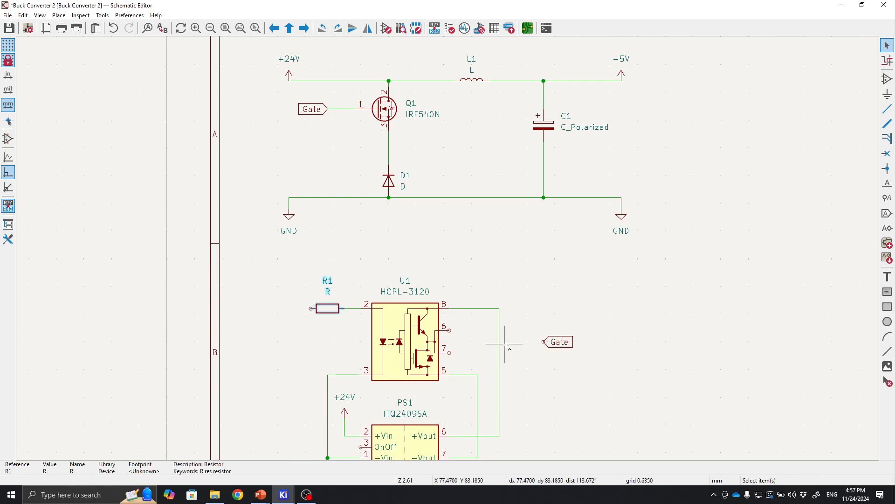
key(ctrl+c)
key(ctrl+v)
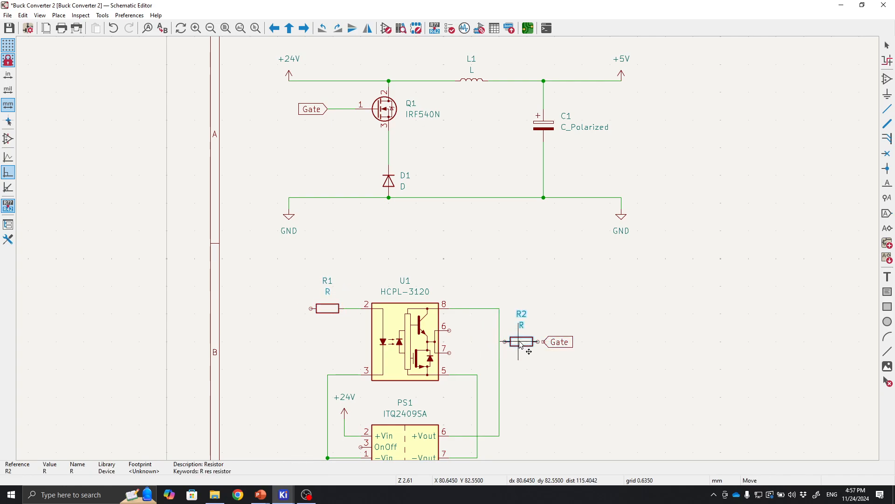
click(521, 343)
click(539, 341)
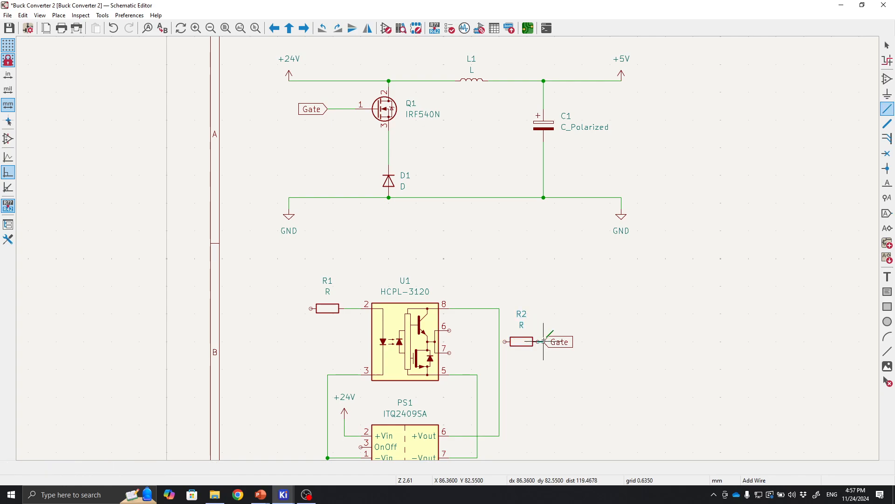
click(544, 342)
Wire the optocoupler's output pins 6 and 7 together and connect them to R2's left end.
key(w)
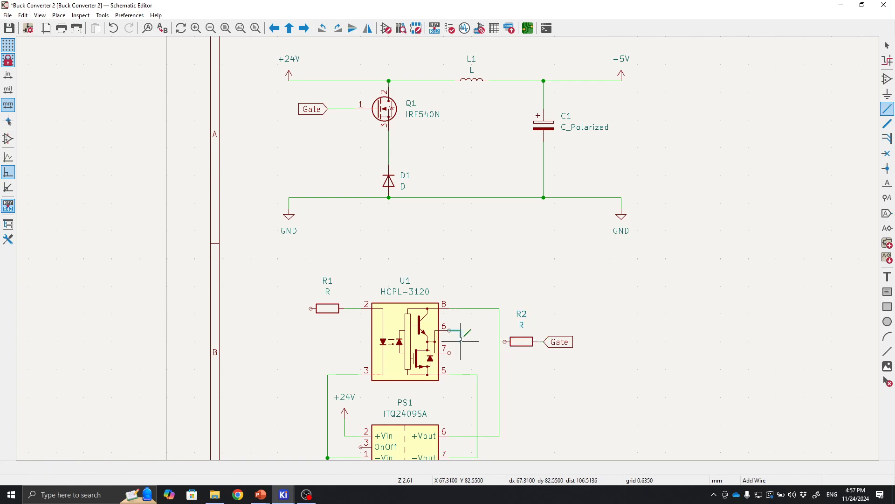
click(451, 353)
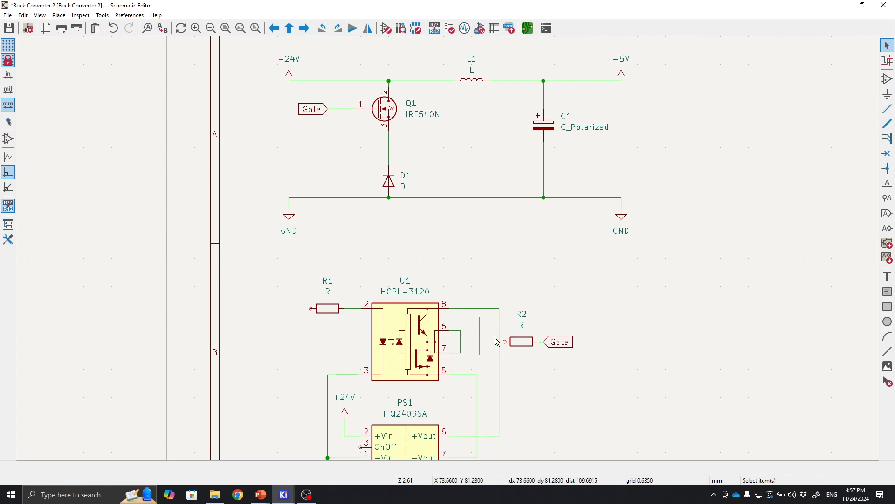
click(505, 342)
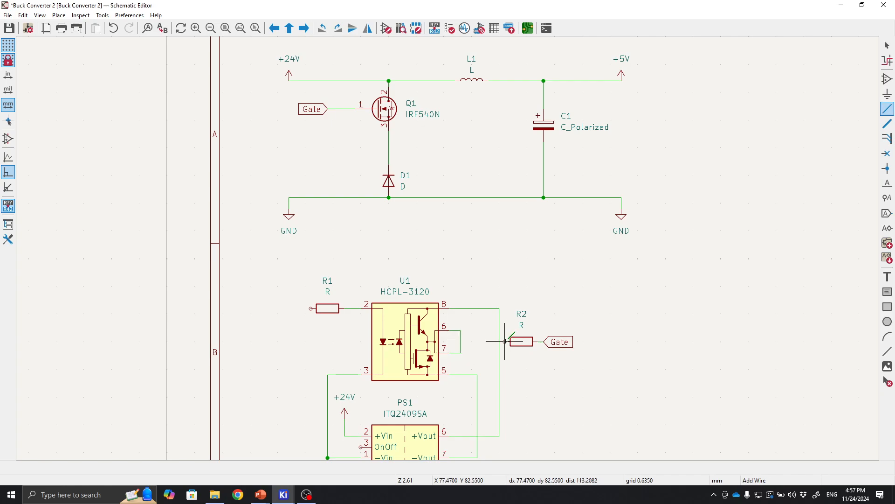
click(461, 342)
key(Escape)
Examine the wiring between the optocoupler output, R2, its Gate label and Q1's gate.
scroll(605, 347, up, 2)
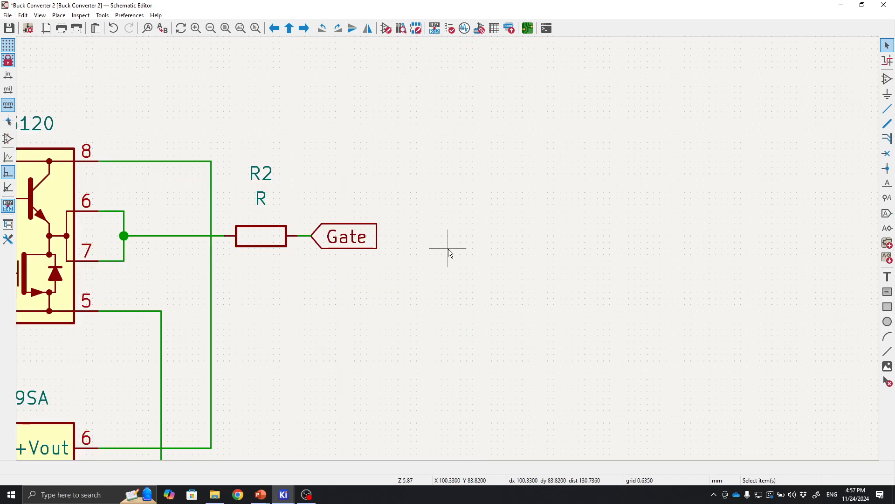
scroll(449, 248, down, 1)
middle_drag(410, 256, 548, 331)
middle_drag(488, 244, 568, 328)
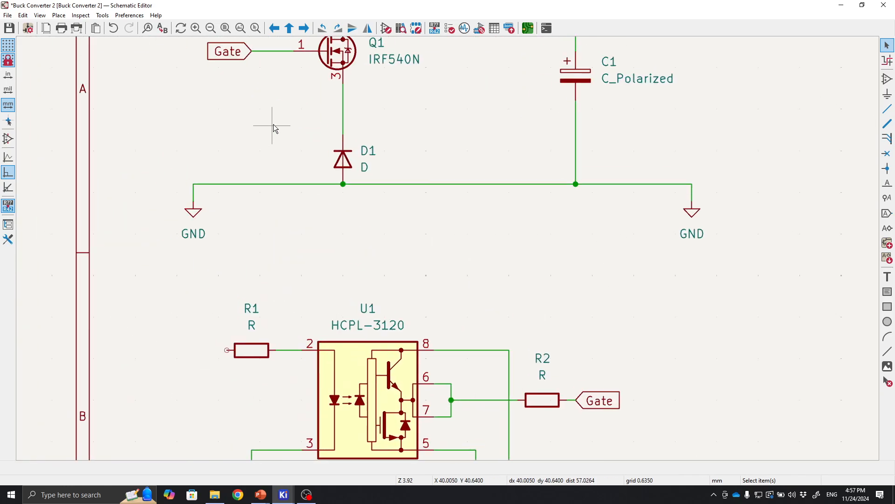
scroll(541, 312, down, 2)
middle_drag(406, 206, 409, 229)
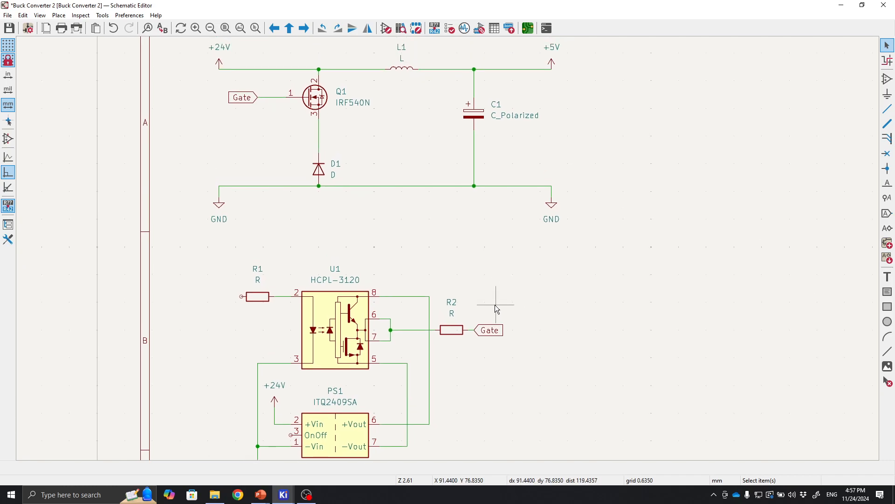
drag(485, 265, 437, 275)
middle_drag(438, 274, 392, 246)
scroll(415, 238, down, 1)
scroll(436, 266, up, 2)
middle_drag(498, 283, 554, 230)
scroll(554, 230, down, 1)
middle_drag(359, 283, 444, 300)
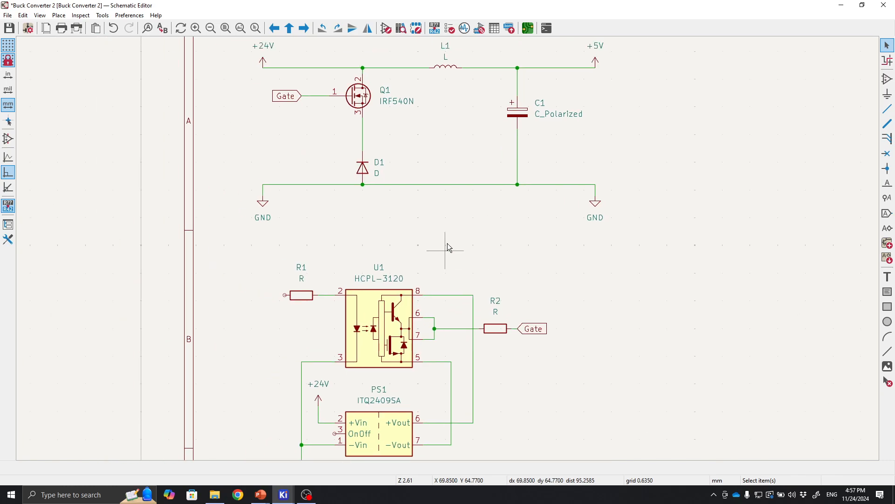
middle_drag(439, 231, 370, 254)
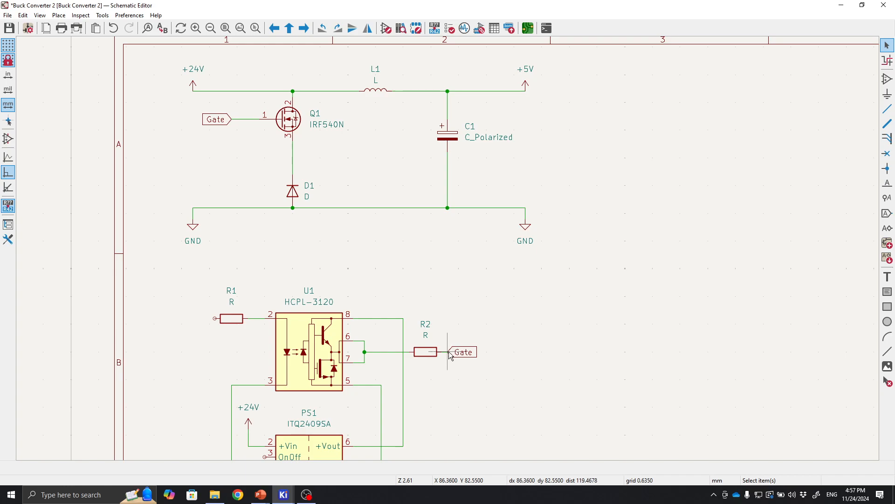
scroll(450, 354, up, 5)
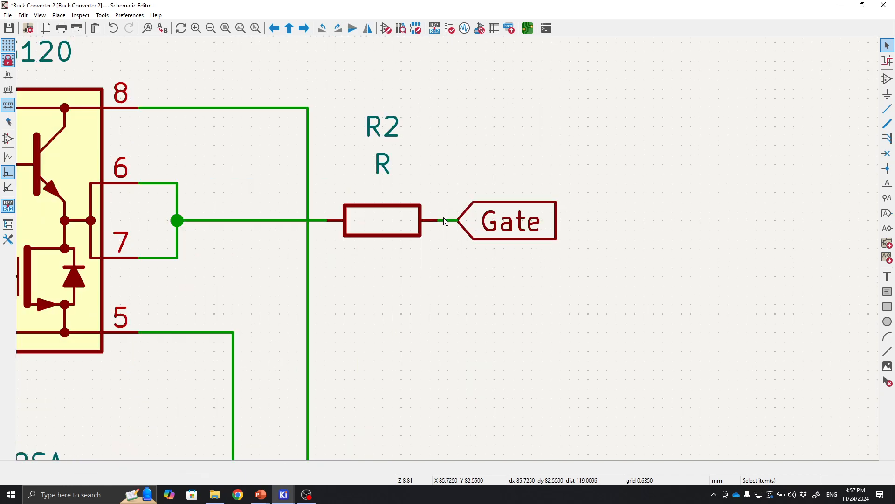
scroll(443, 219, down, 3)
middle_drag(438, 188, 478, 293)
scroll(282, 151, up, 1)
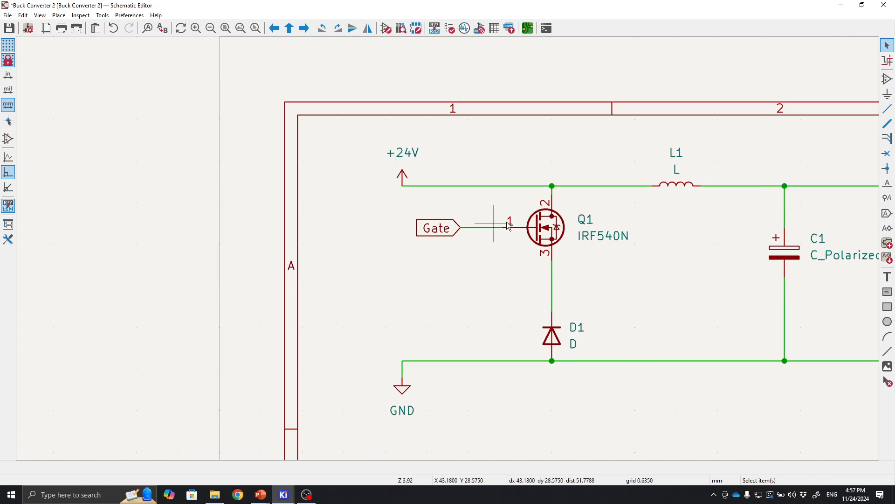
click(495, 229)
click(486, 311)
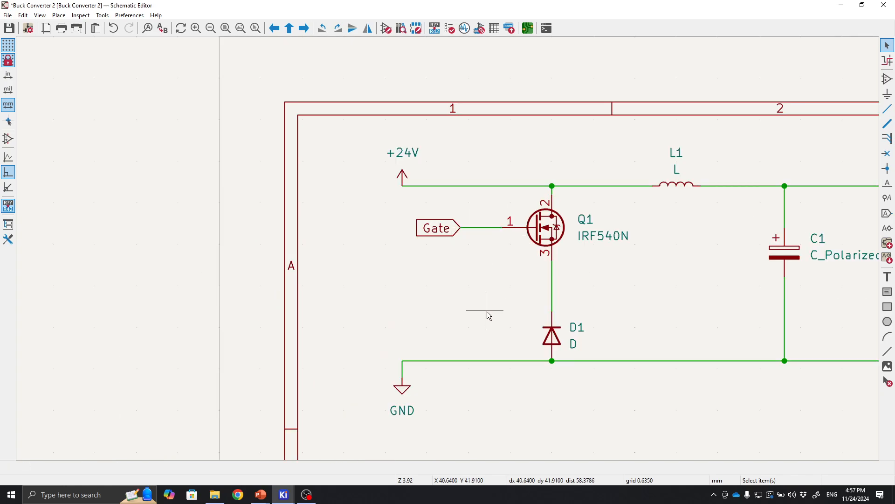
middle_drag(486, 311, 372, 159)
middle_drag(634, 293, 604, 301)
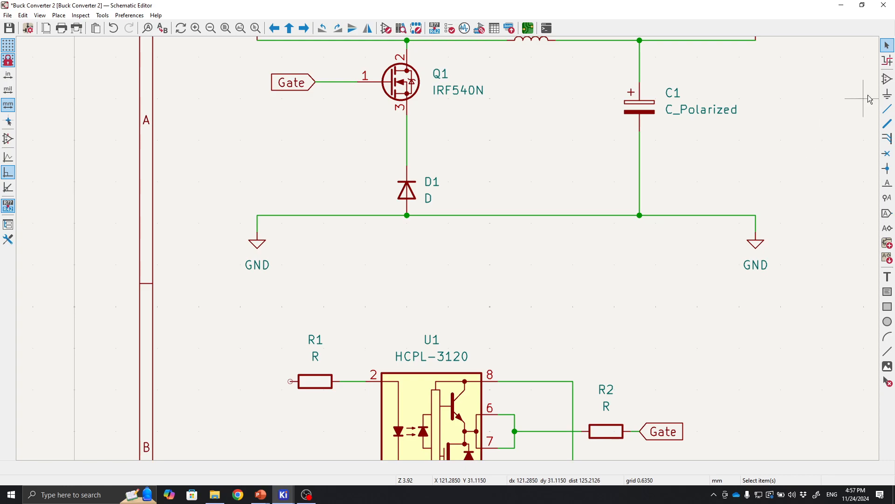
click(887, 108)
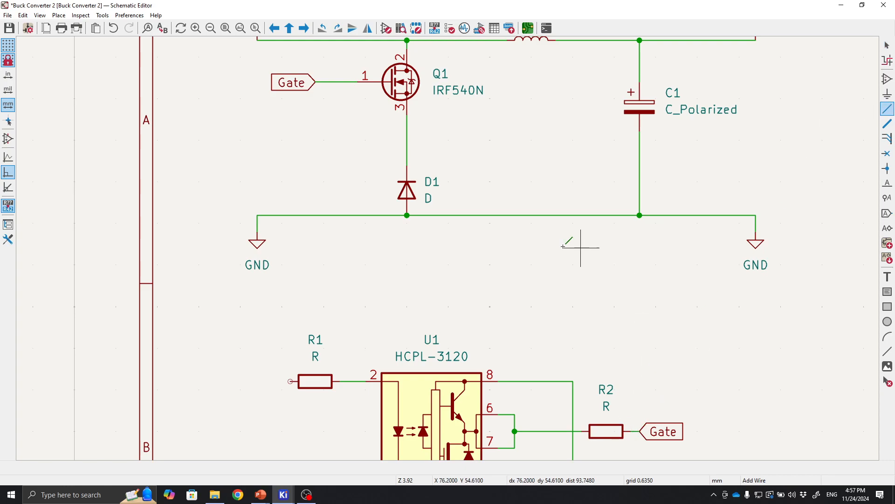
click(332, 82)
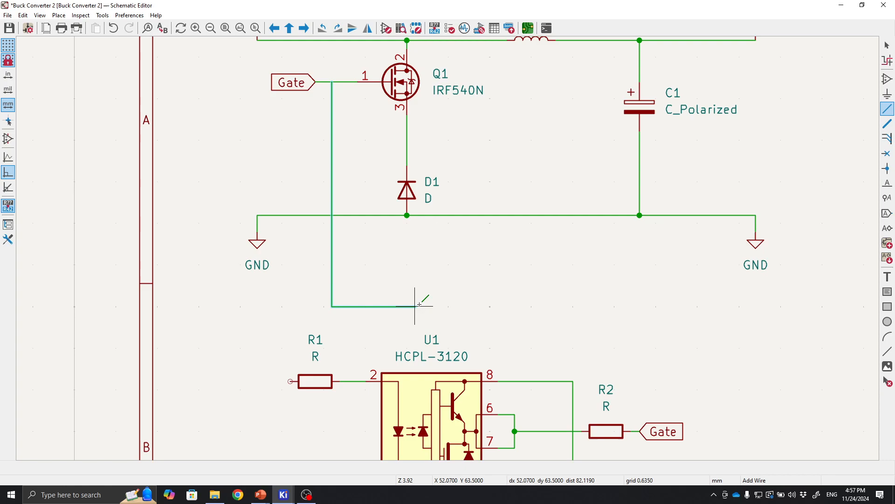
click(640, 298)
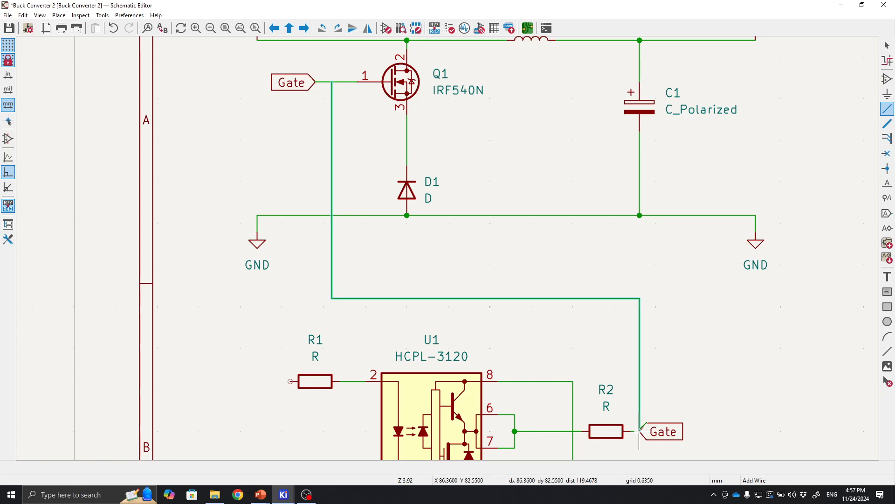
key(Escape)
Copy the Gate label and place the copy, rotated, to the left of resistor R1.
scroll(557, 256, down, 2)
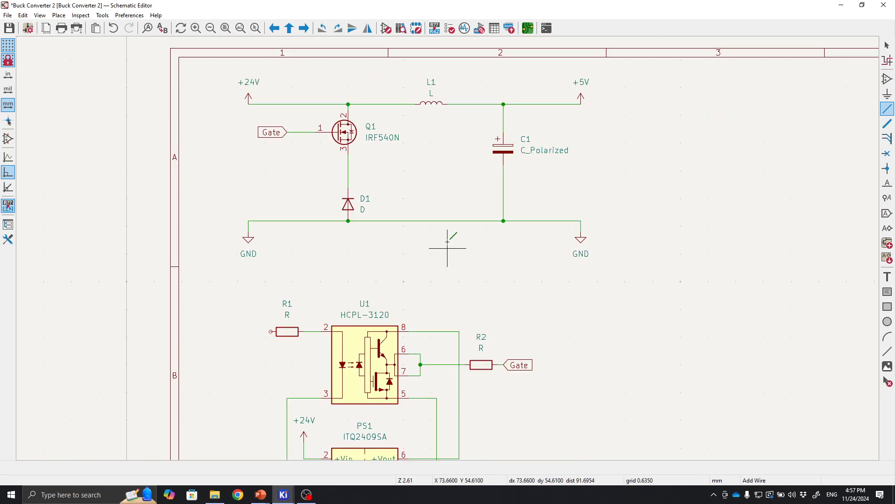
middle_drag(574, 295, 564, 196)
middle_drag(388, 182, 490, 196)
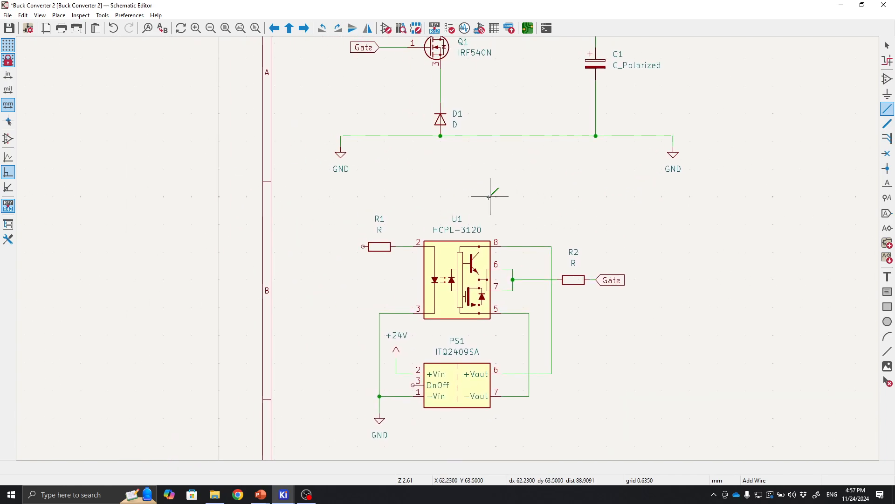
middle_drag(589, 303, 525, 325)
middle_drag(490, 236, 524, 185)
key(Escape)
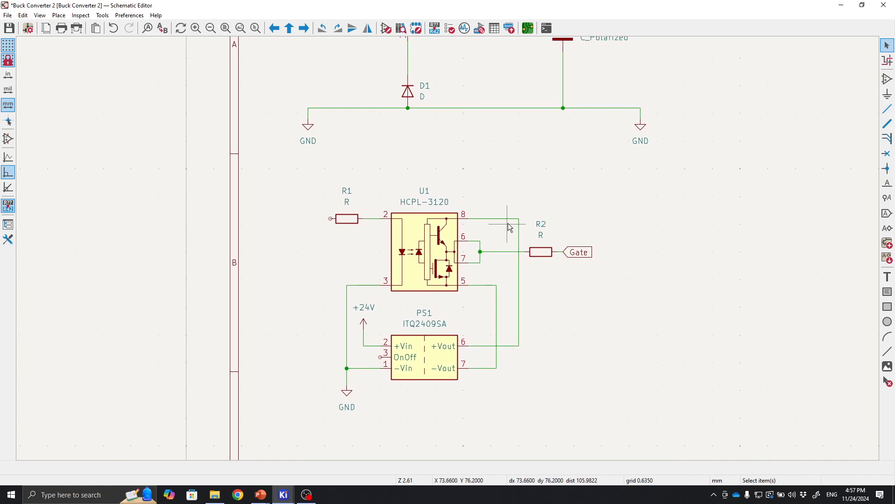
middle_drag(580, 196, 589, 229)
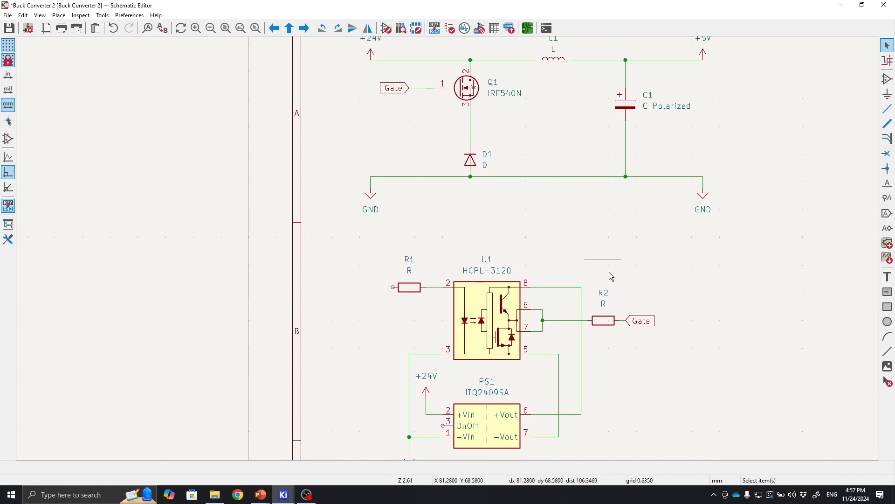
click(643, 323)
key(ctrl+c)
key(ctrl+v)
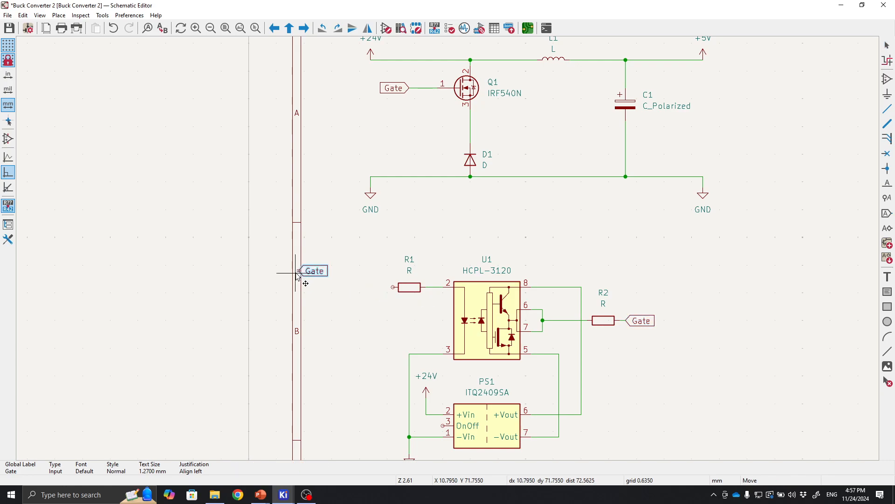
key(r)
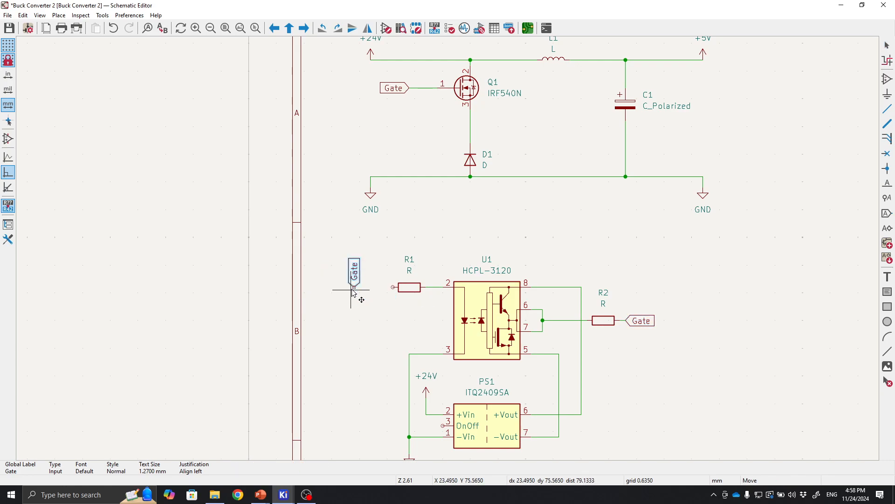
key(r)
click(365, 287)
Wire the new label to R1's left pin.
scroll(365, 287, up, 3)
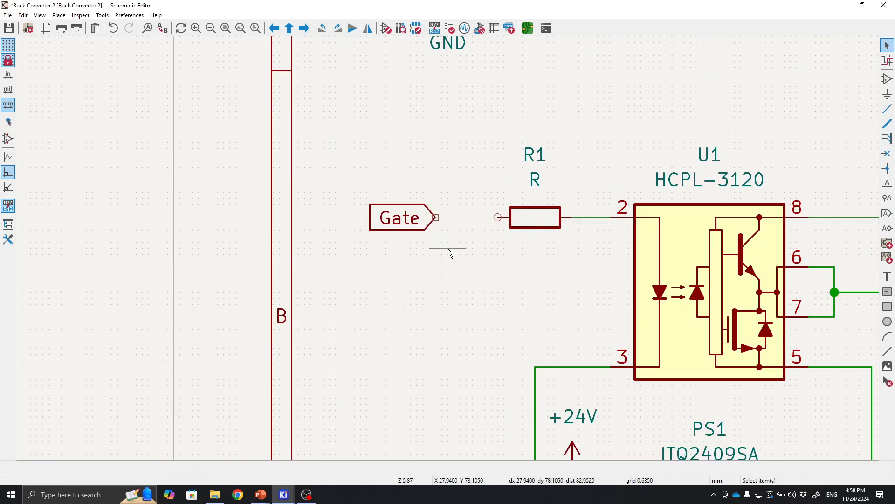
click(365, 276)
click(427, 275)
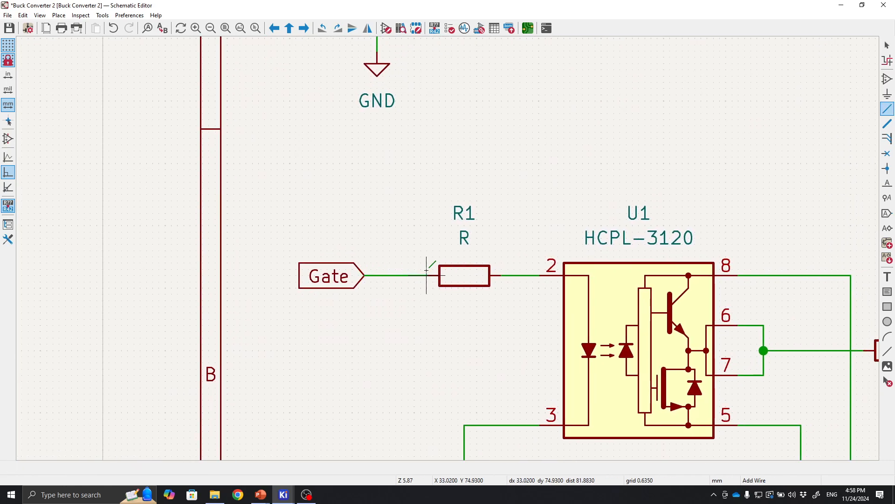
Rename the label at R1's input to PWM.
double_click(337, 280)
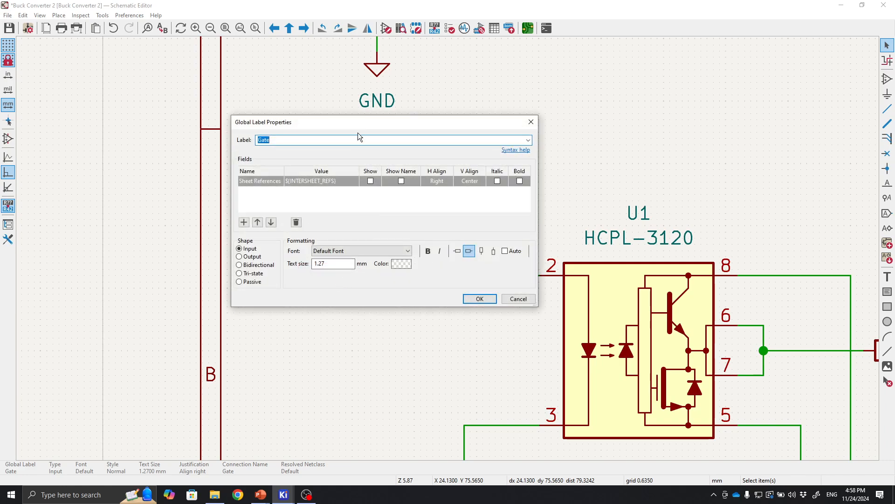
drag(352, 123, 597, 126)
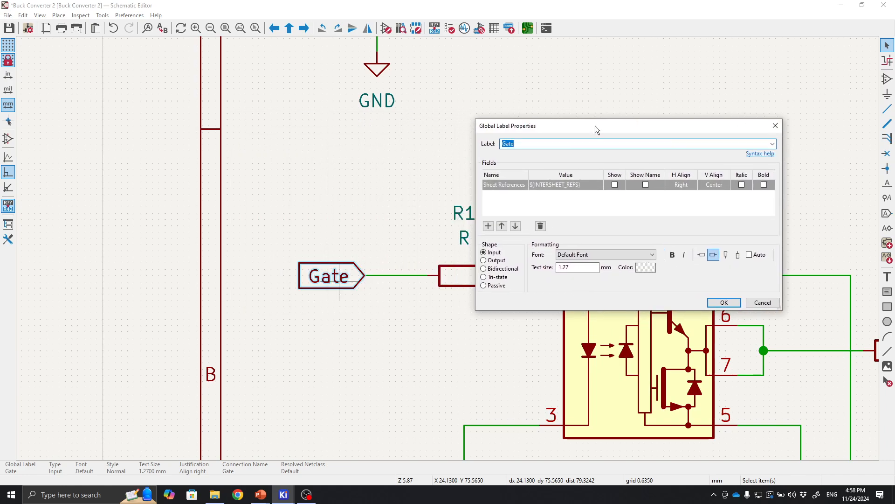
text(PWM)
click(737, 306)
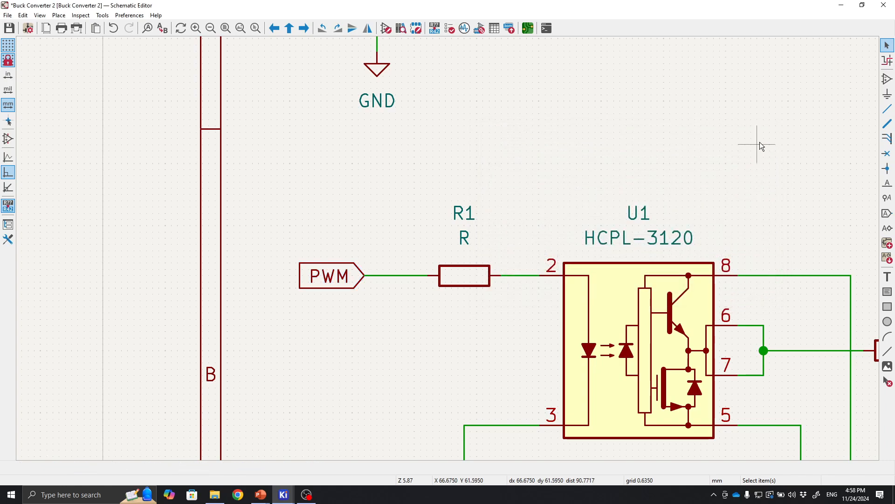
Save the schematic.
scroll(760, 141, down, 4)
middle_drag(572, 298, 586, 190)
middle_drag(554, 248, 608, 257)
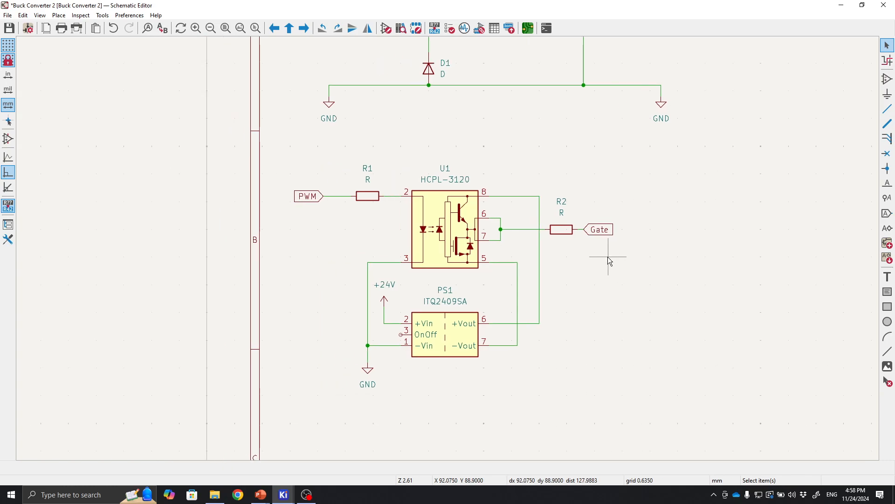
scroll(577, 298, up, 1)
scroll(448, 248, down, 1)
middle_drag(366, 253, 435, 286)
scroll(435, 286, up, 2)
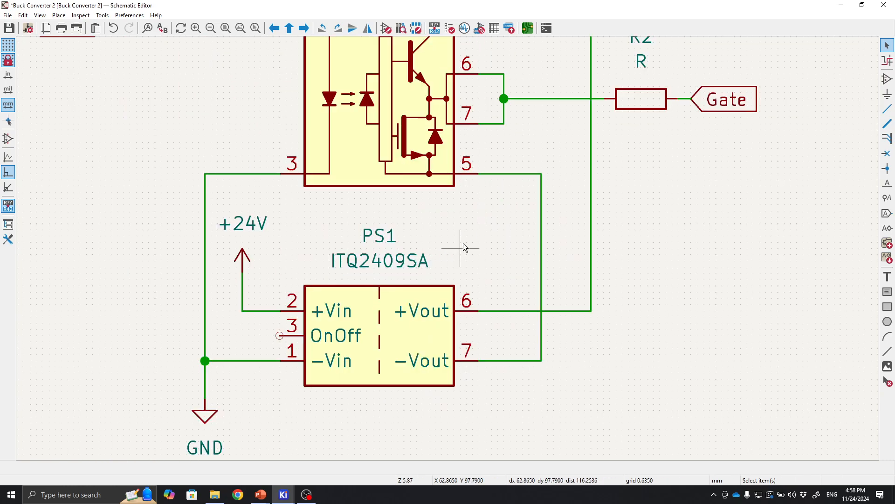
middle_drag(474, 243, 394, 287)
middle_drag(616, 231, 517, 322)
middle_drag(432, 340, 520, 235)
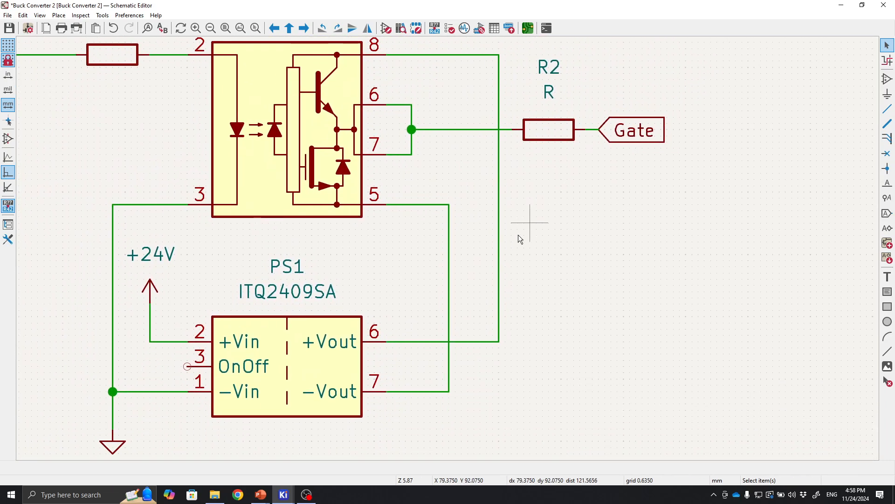
middle_drag(417, 293, 441, 272)
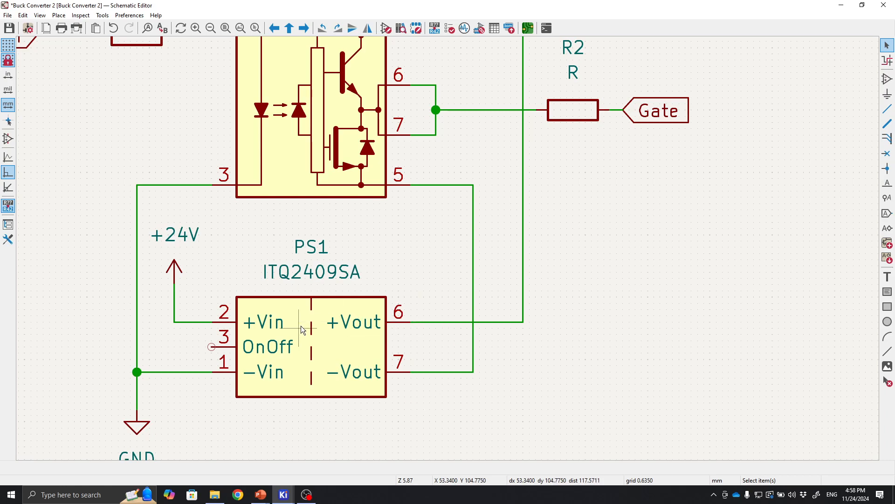
key(ctrl+s)
middle_drag(442, 261, 475, 265)
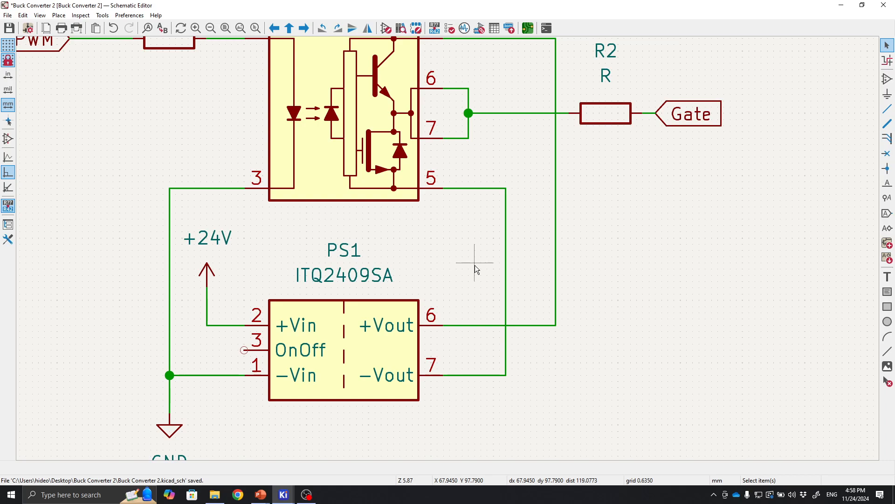
click(393, 350)
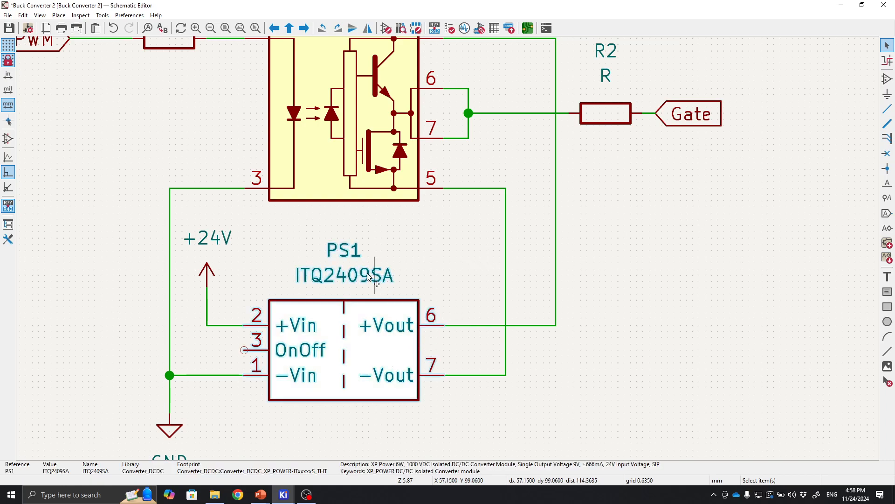
click(437, 224)
middle_drag(368, 166, 371, 269)
middle_drag(428, 309, 374, 200)
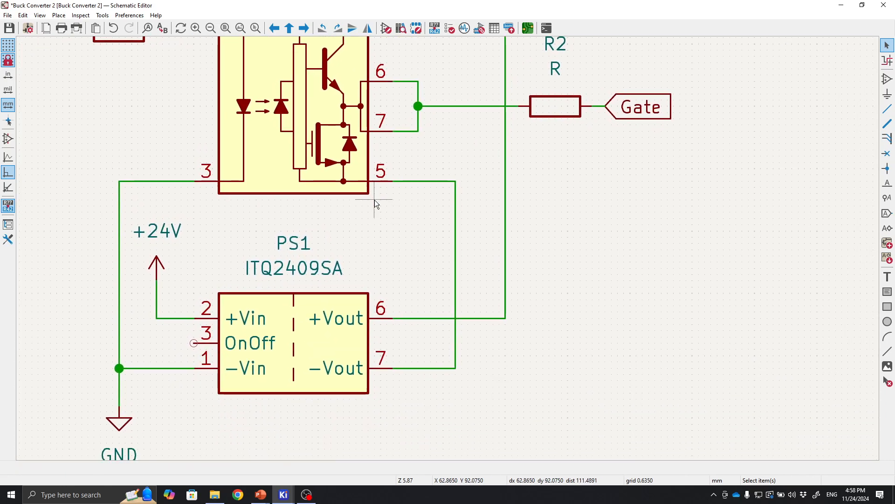
middle_drag(399, 232, 432, 263)
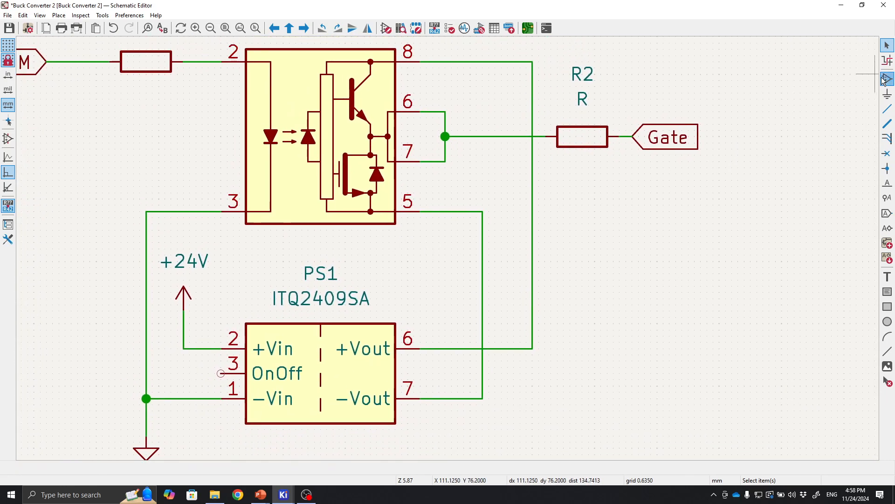
Place an unpolarized capacitor C beside the isolated converter and wire it across the +Vout and −Vout lines.
click(887, 79)
click(775, 113)
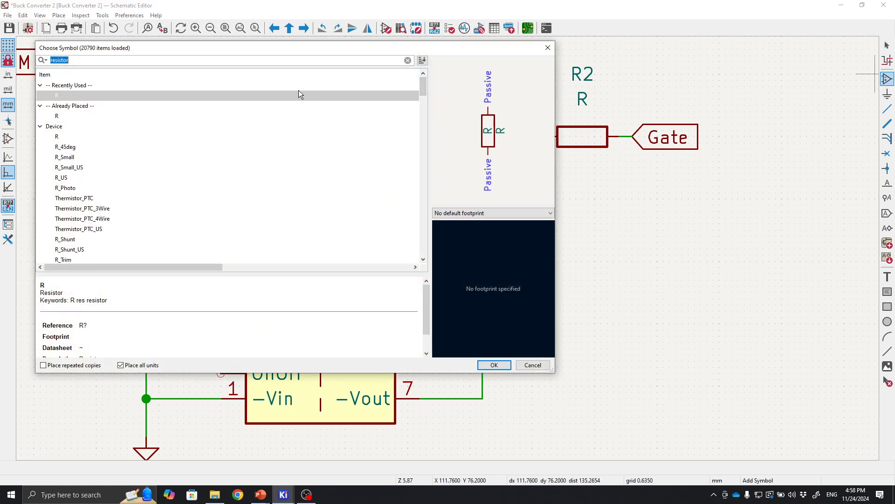
text(cap)
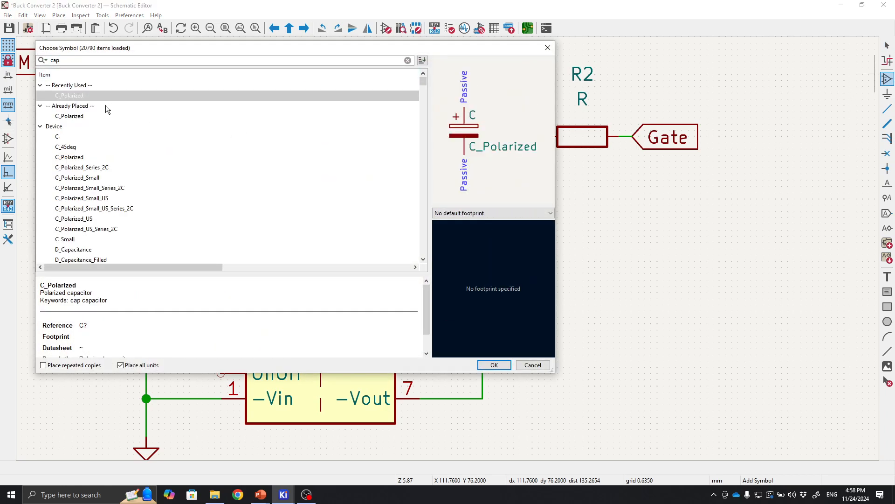
click(85, 137)
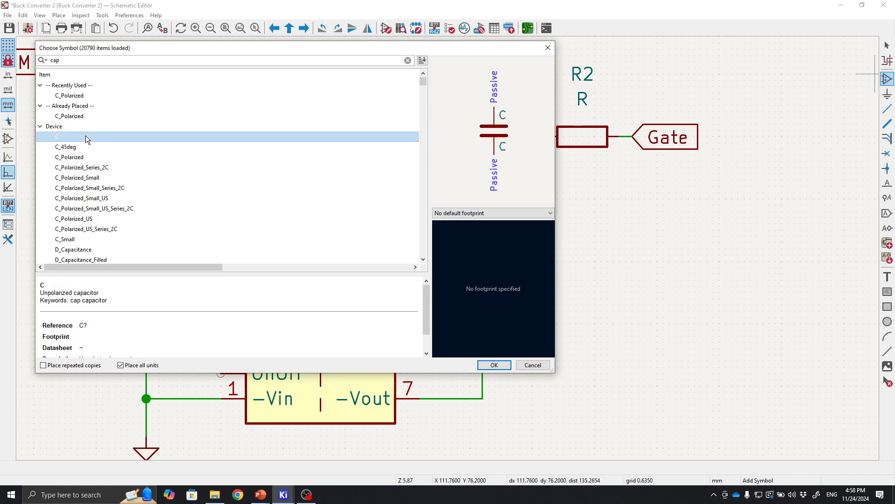
click(499, 365)
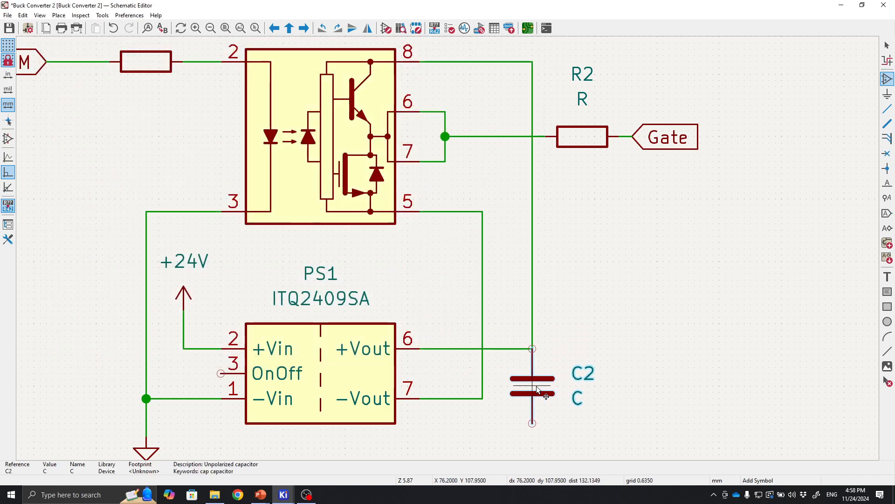
click(538, 389)
key(w)
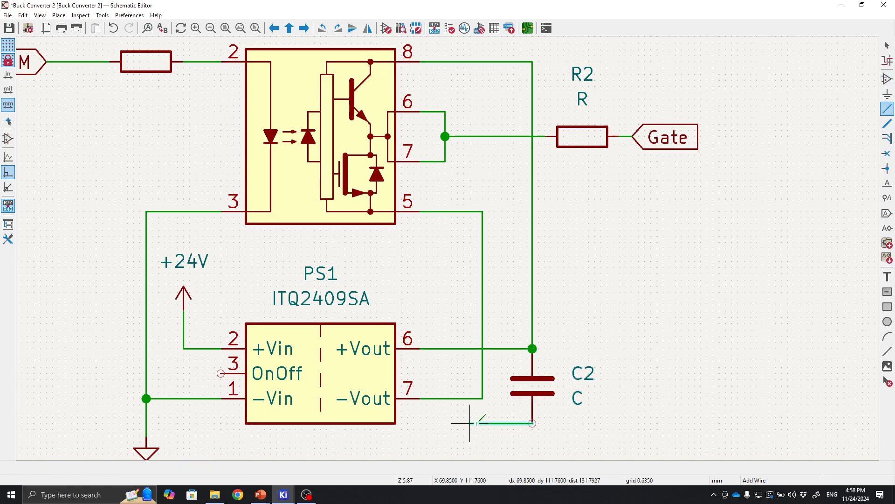
key(Escape)
key(Escape)
Examine the MOSFET power stage and the driver and converter circuit across the sheet.
mouse_move(612, 288)
middle_down()
mouse_move(607, 350)
mouse_move(544, 379)
mouse_move(547, 338)
mouse_move(568, 289)
mouse_move(608, 321)
mouse_move(619, 318)
middle_up()
scroll(620, 318, down, 2)
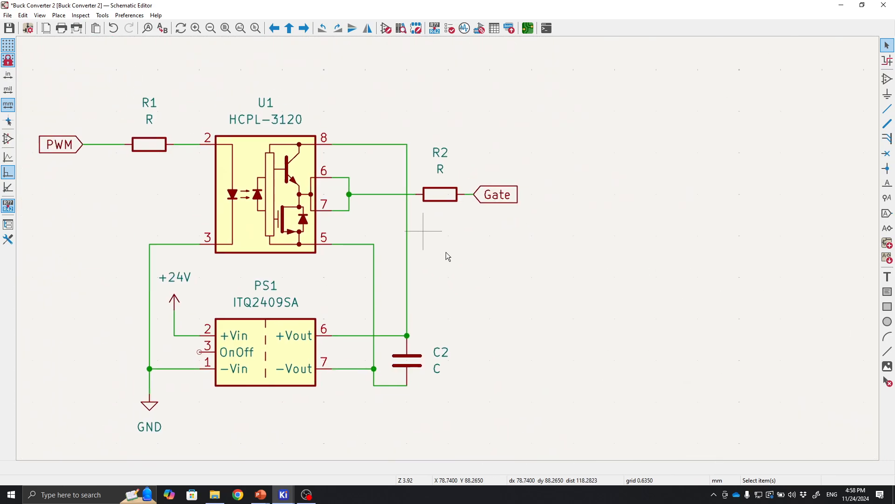
middle_drag(445, 253, 538, 326)
scroll(462, 343, up, 1)
scroll(449, 248, down, 1)
middle_drag(456, 275, 467, 370)
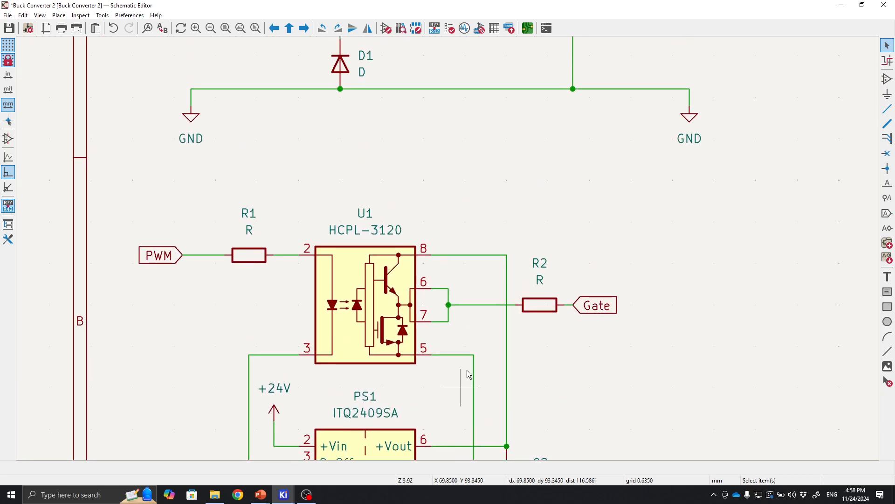
scroll(428, 218, down, 1)
middle_drag(424, 200, 433, 287)
scroll(402, 166, up, 2)
middle_drag(491, 302, 522, 330)
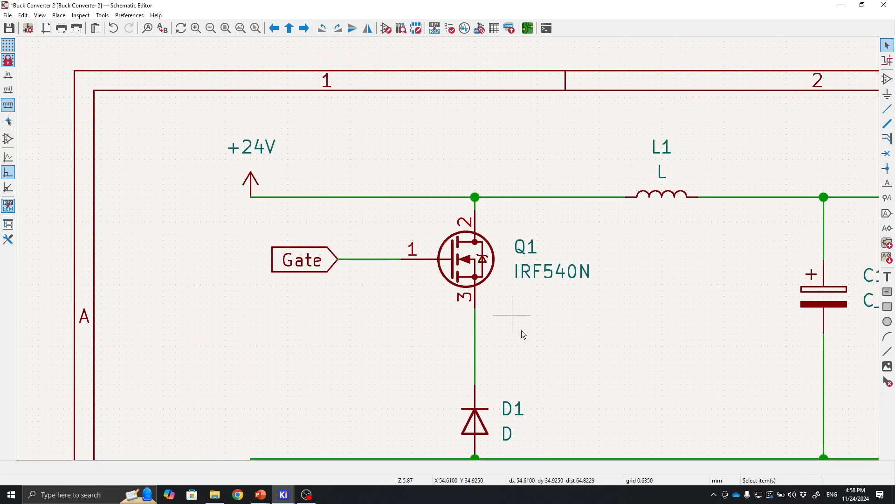
scroll(382, 278, up, 2)
middle_drag(517, 263, 399, 262)
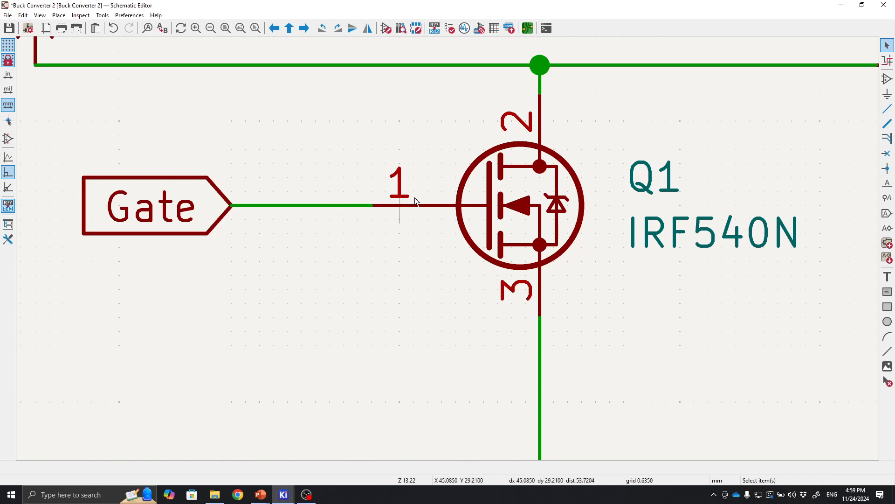
middle_drag(353, 288, 318, 203)
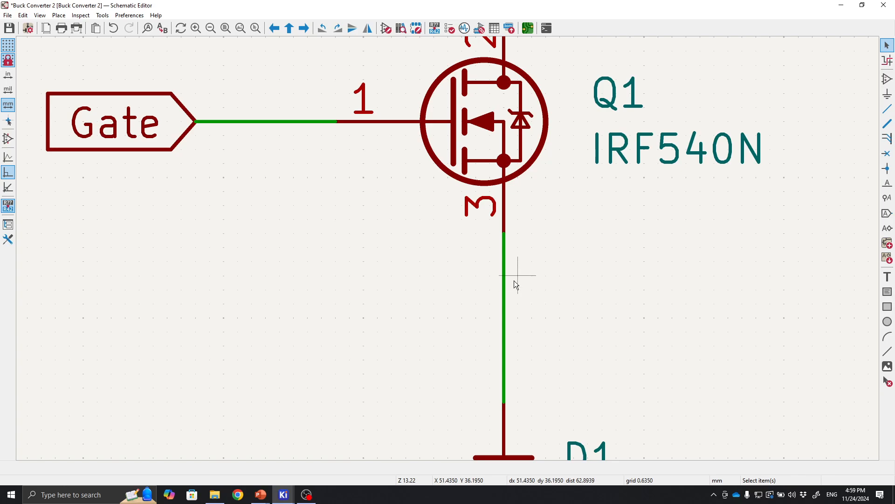
scroll(506, 255, down, 5)
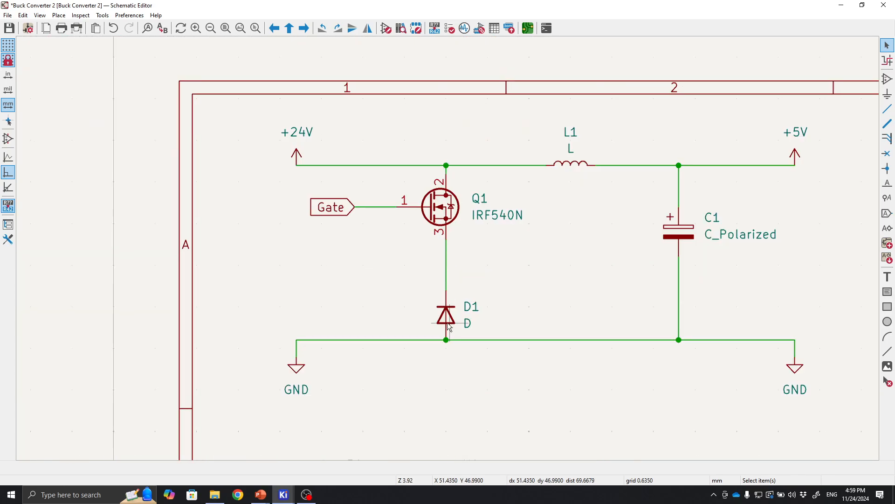
shift+scroll(470, 197, down, 8)
scroll(445, 241, up, 3)
shift+scroll(350, 316, up, 3)
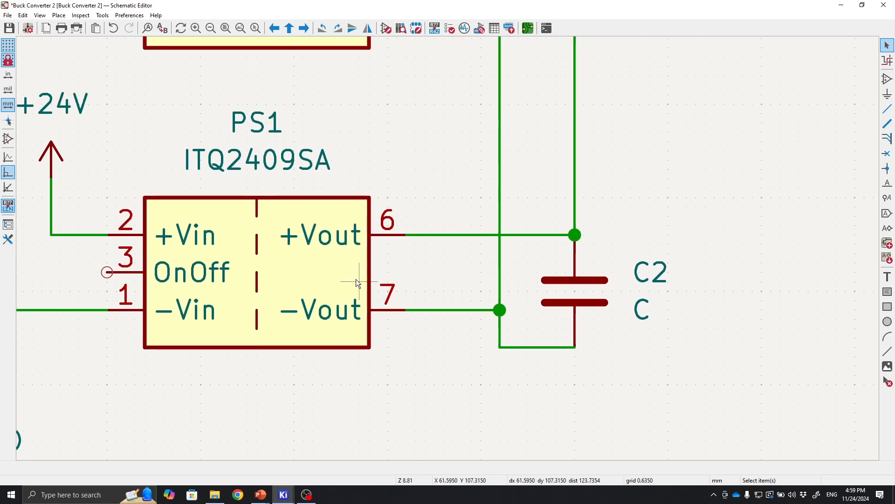
shift+scroll(443, 308, up, 2)
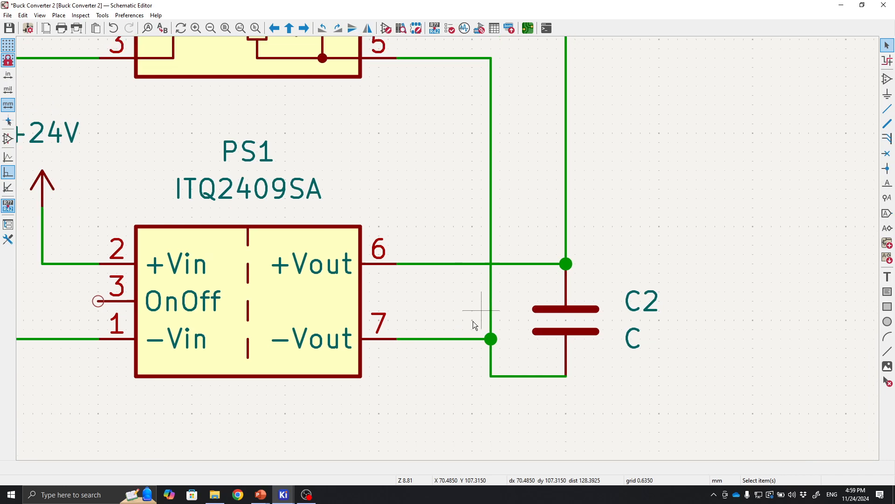
scroll(435, 329, down, 2)
shift+scroll(440, 210, up, 15)
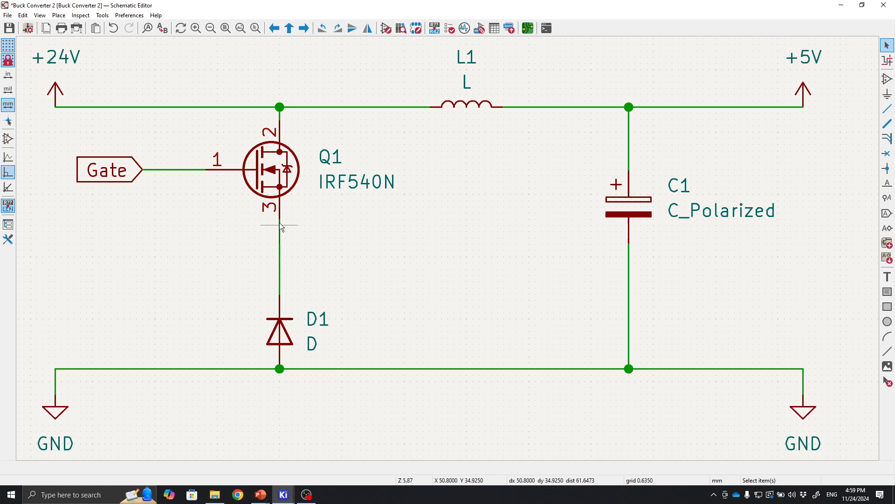
Duplicate the Gate label below the original and wire the copy to the MOSFET's source node.
ctrl+scroll(279, 223, left, 3)
click(275, 180)
key(ctrl+d)
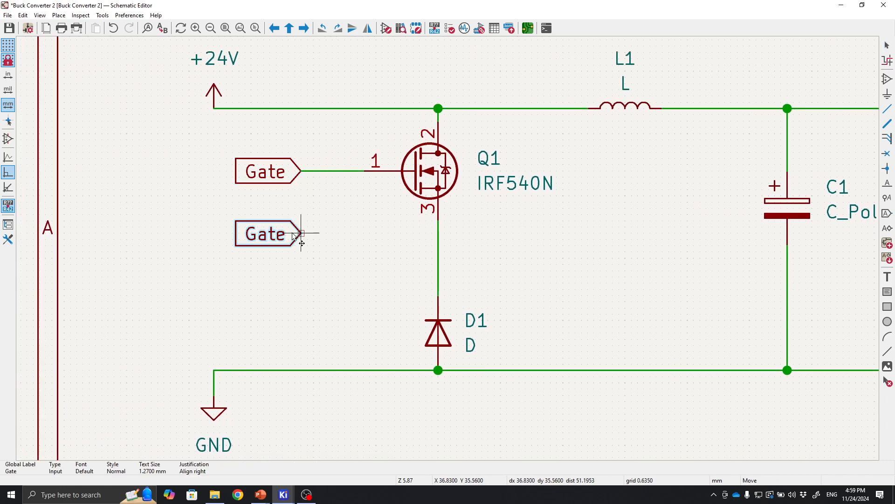
click(301, 233)
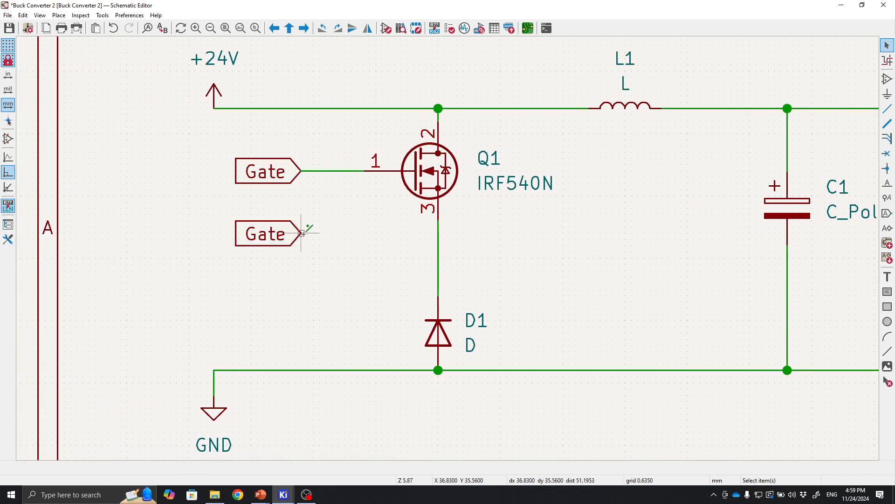
key(w)
click(437, 232)
key(Escape)
Rename the copied label at the MOSFET source to Source.
double_click(279, 236)
text(Sour)
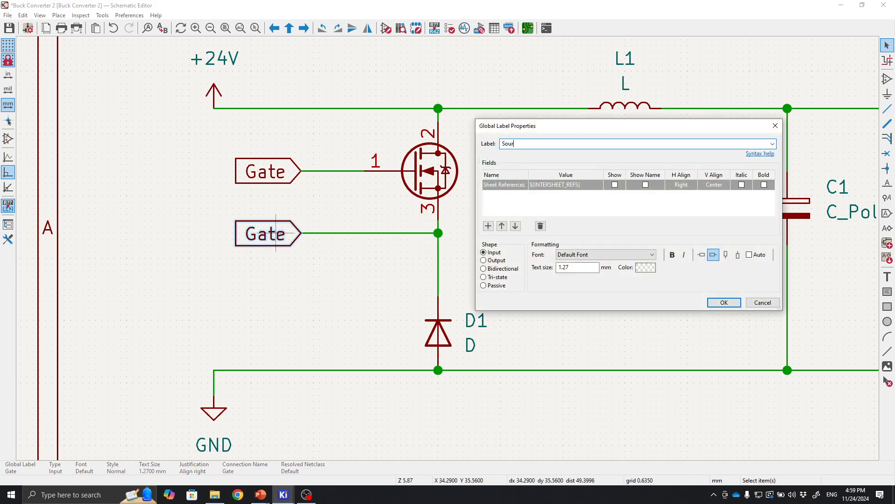
text(ce)
click(724, 303)
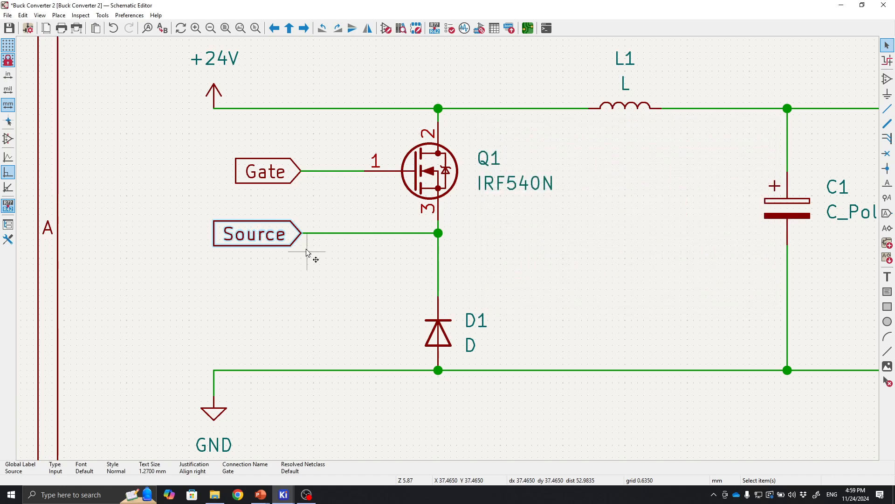
Place a Source label, rotated, to the right of the driver's pin 5 wire.
scroll(488, 248, down, 10)
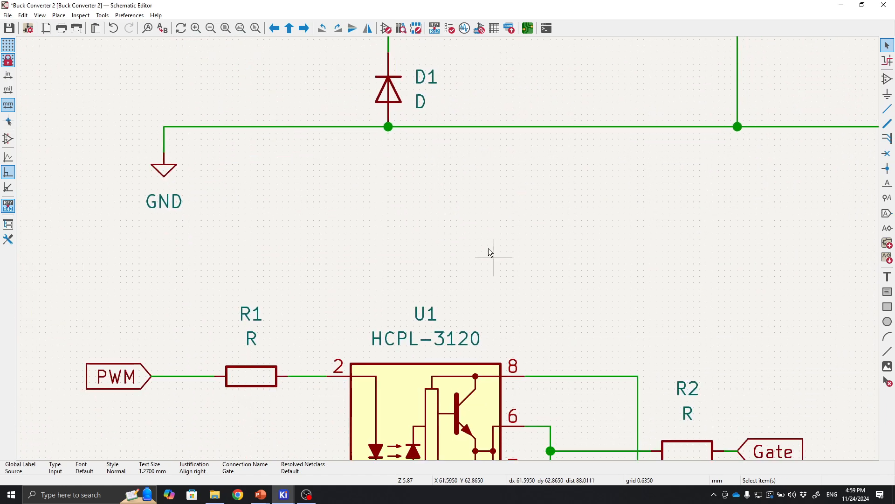
scroll(468, 100, down, 2)
key(m)
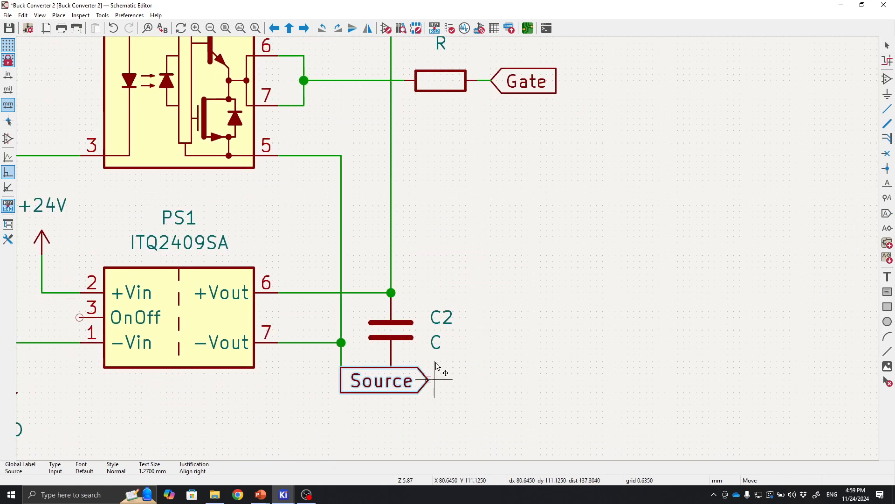
key(r)
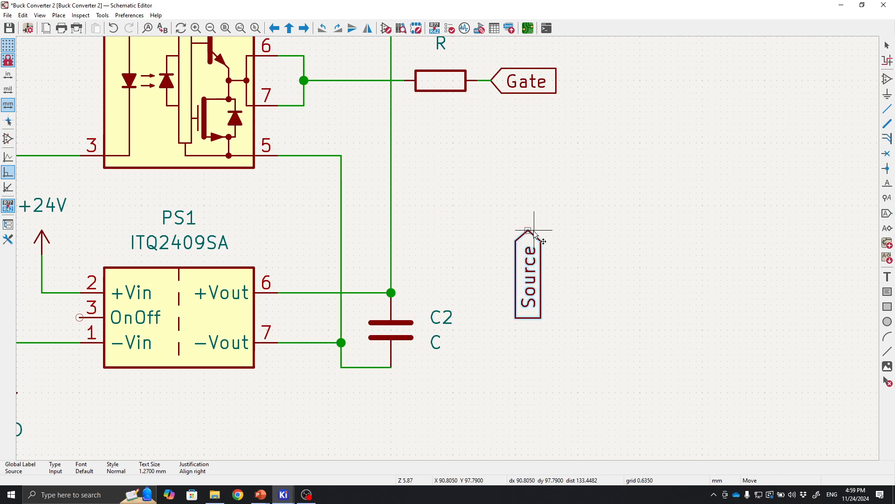
key(r)
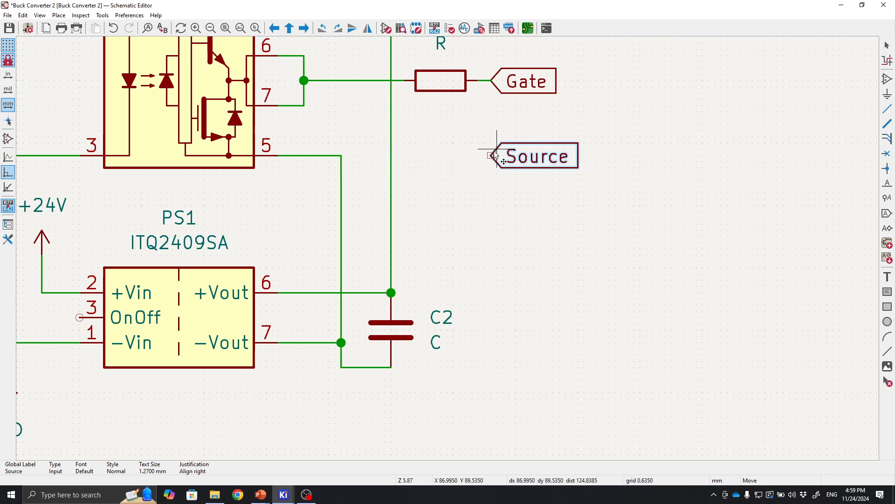
click(496, 154)
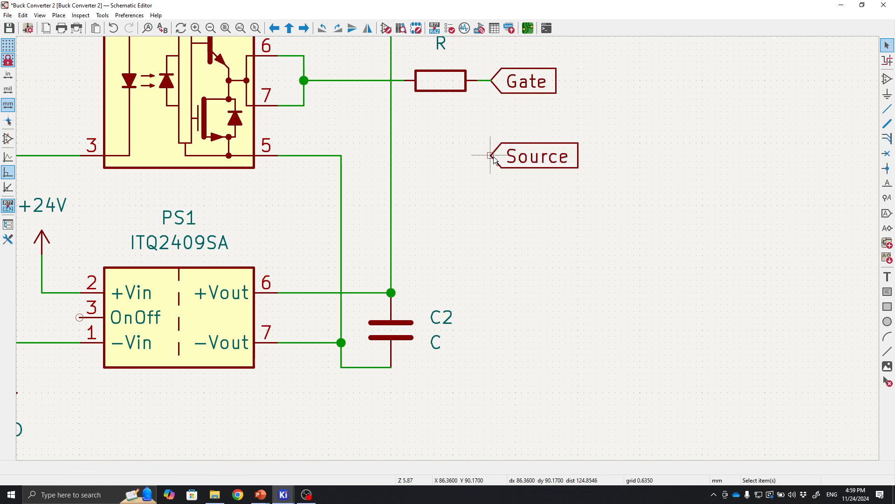
Wire the new Source label to the driver's pin 5 net.
key(w)
click(342, 155)
key(Escape)
Review the driver output area with the Gate and Source labels.
middle_drag(571, 201, 622, 333)
scroll(622, 333, down, 5)
scroll(462, 242, up, 3)
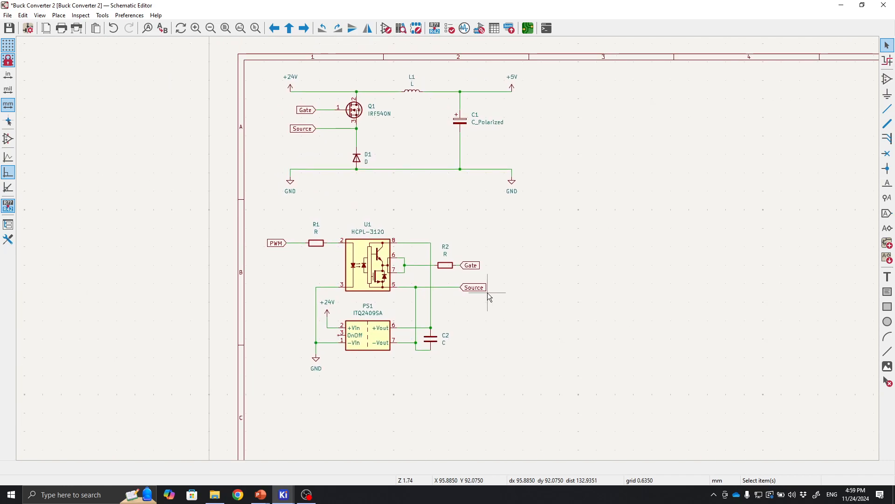
scroll(450, 249, up, 3)
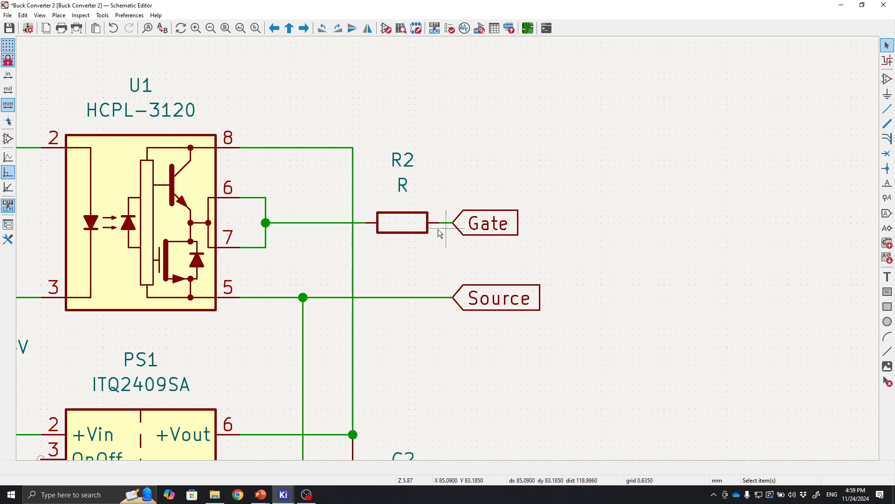
scroll(229, 219, down, 1)
scroll(449, 248, up, 2)
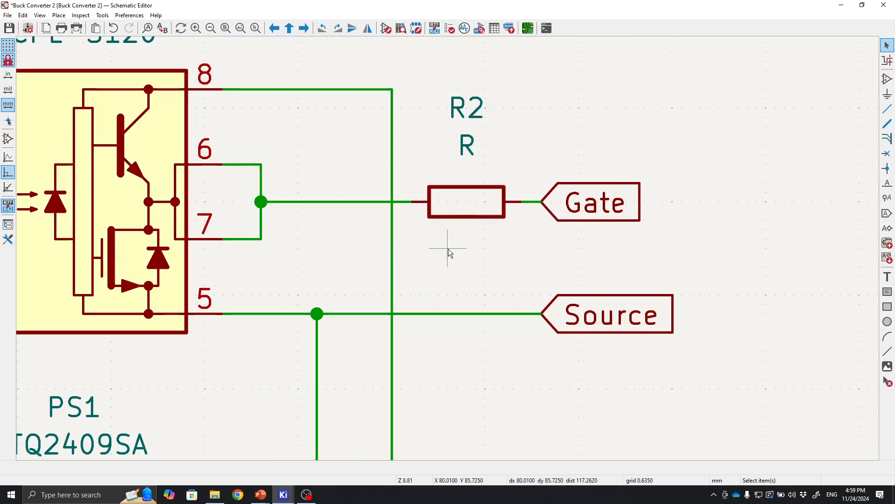
scroll(449, 248, down, 2)
scroll(449, 248, up, 2)
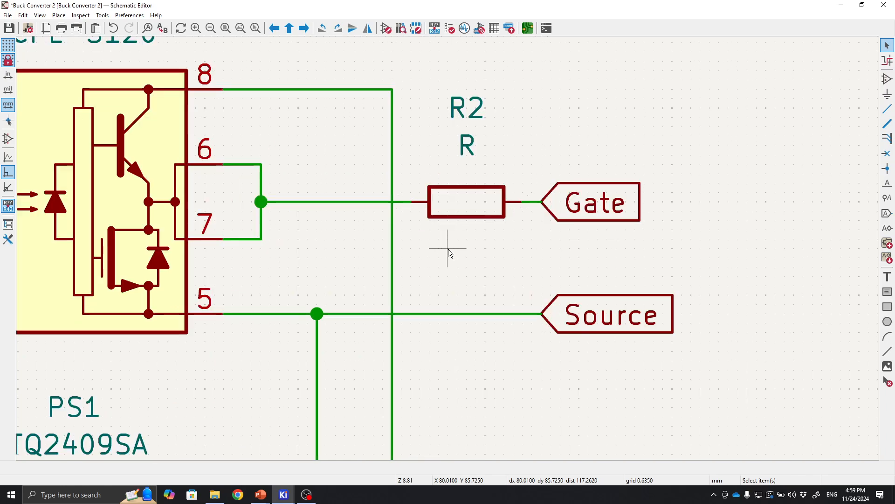
middle_drag(461, 261, 403, 350)
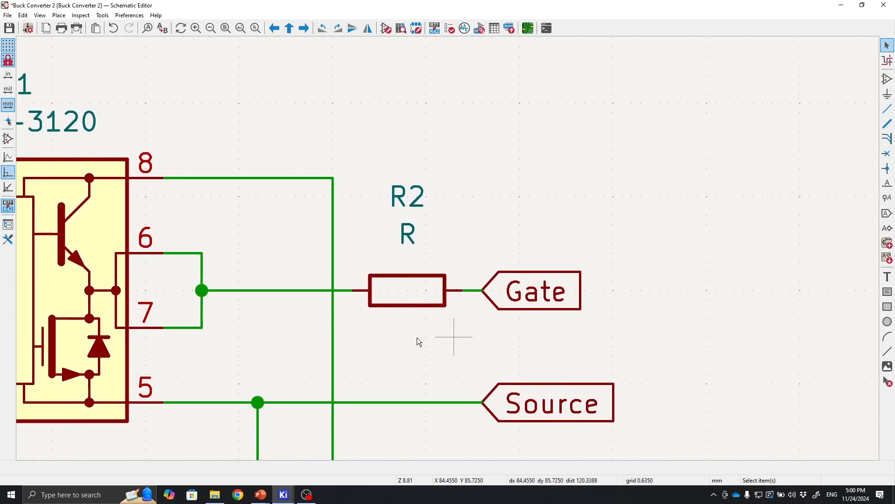
Move the Gate label farther right of R2, lining it up with the Source label.
right_click(545, 279)
click(407, 234)
middle_drag(451, 333, 498, 188)
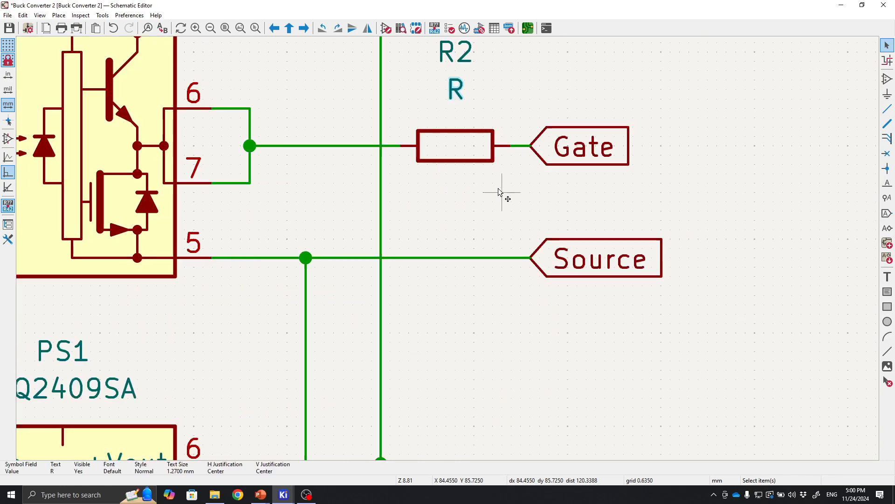
middle_drag(553, 201, 462, 305)
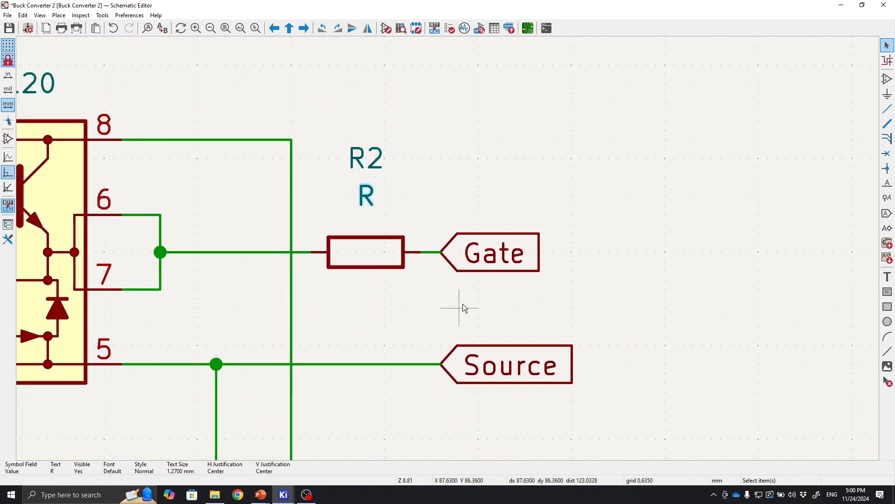
click(474, 268)
drag(473, 266, 554, 255)
click(509, 271)
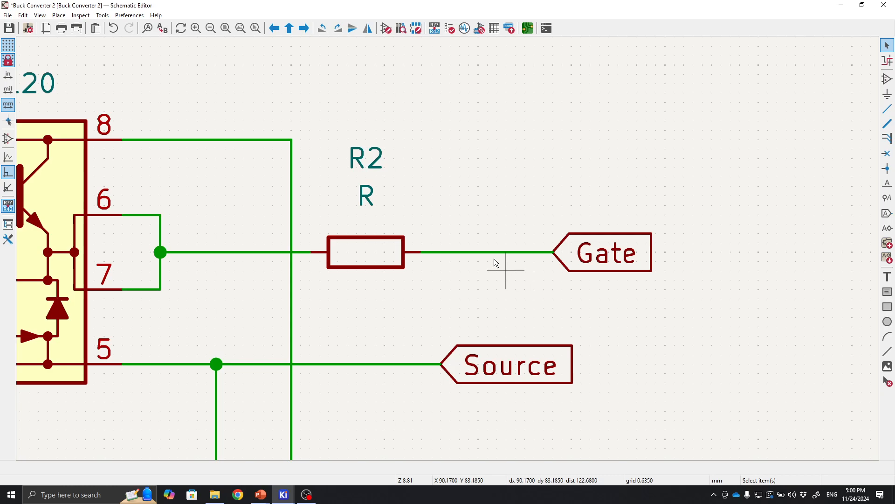
Move the Gate label farther right along R2's output wire.
middle_drag(514, 229, 558, 234)
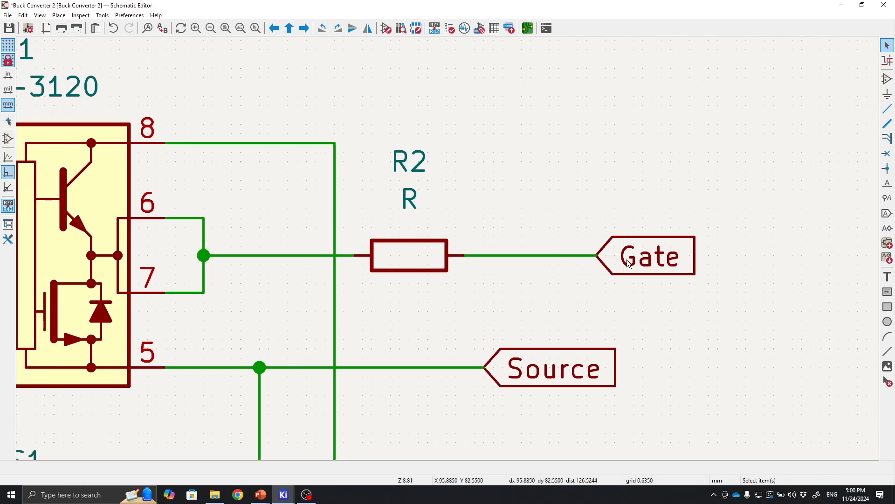
drag(443, 258, 418, 259)
middle_drag(657, 262, 500, 287)
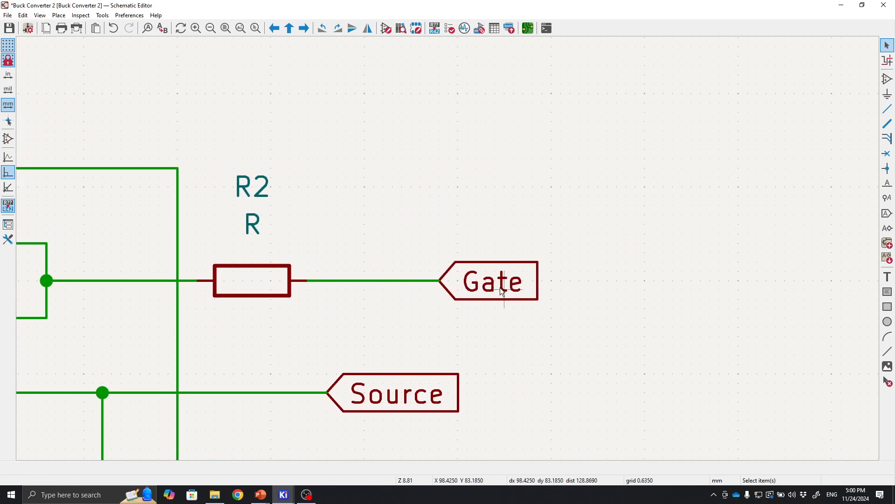
click(463, 290)
drag(466, 293, 529, 273)
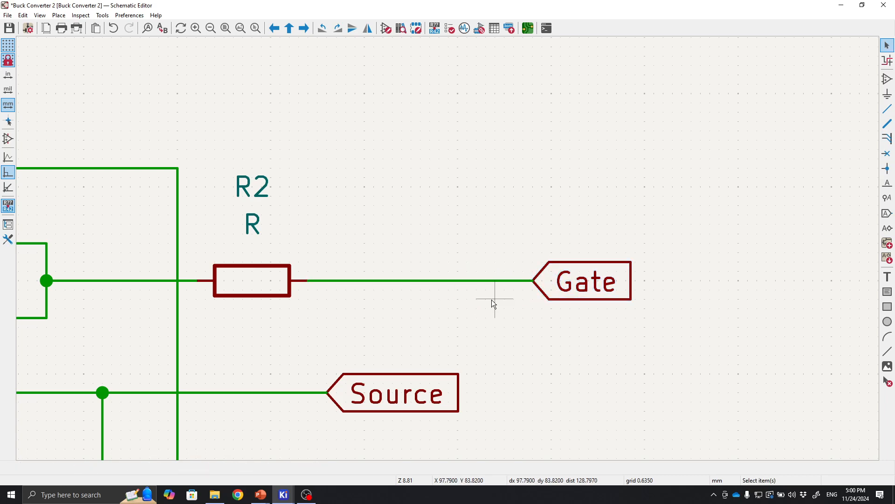
Delete the wire between R2 and the Gate label.
click(430, 279)
key(Delete)
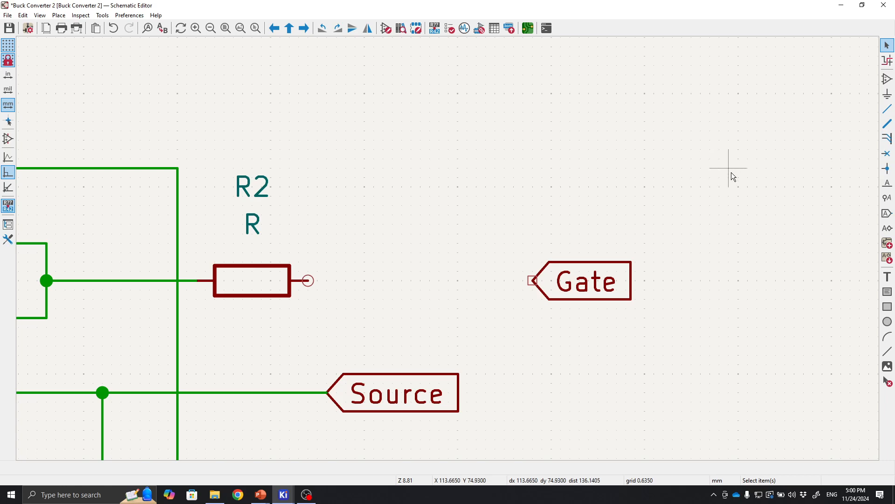
Place a rotated Conn_01x03_Pin connector between R2 and the Gate label, pins facing down.
click(889, 80)
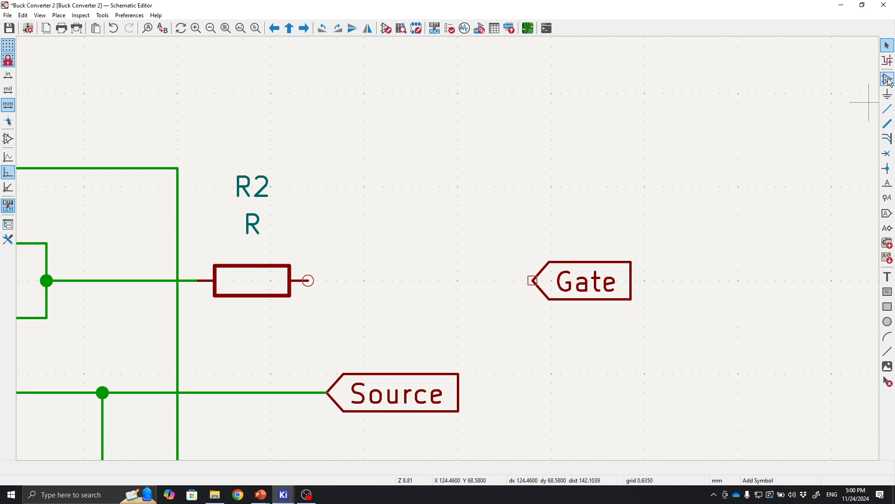
text(con)
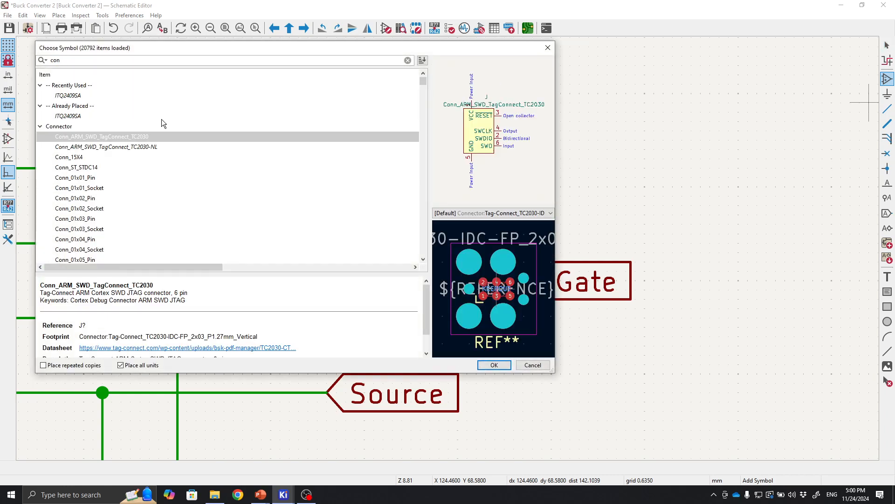
click(99, 218)
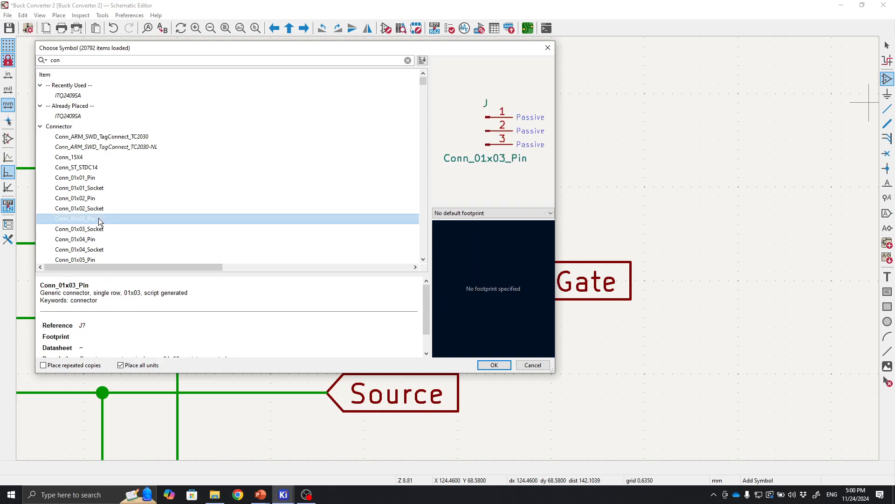
click(505, 362)
key(r)
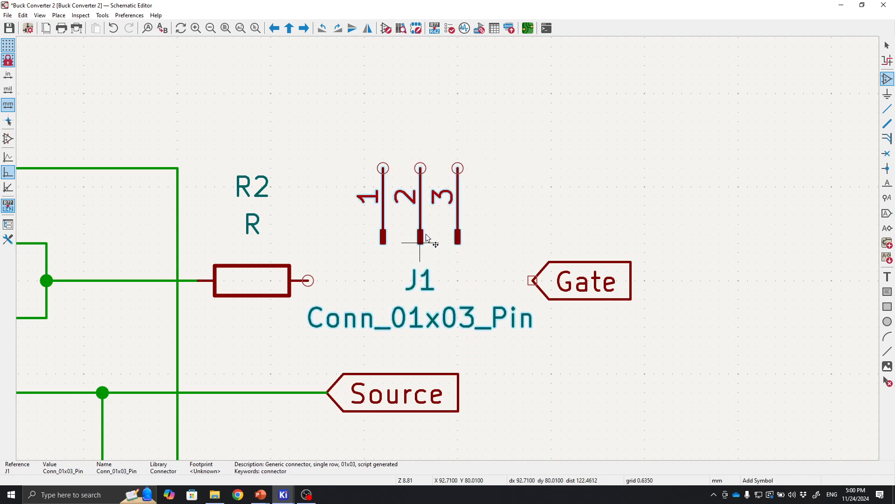
key(r)
key(r)
key(r)
key(r)
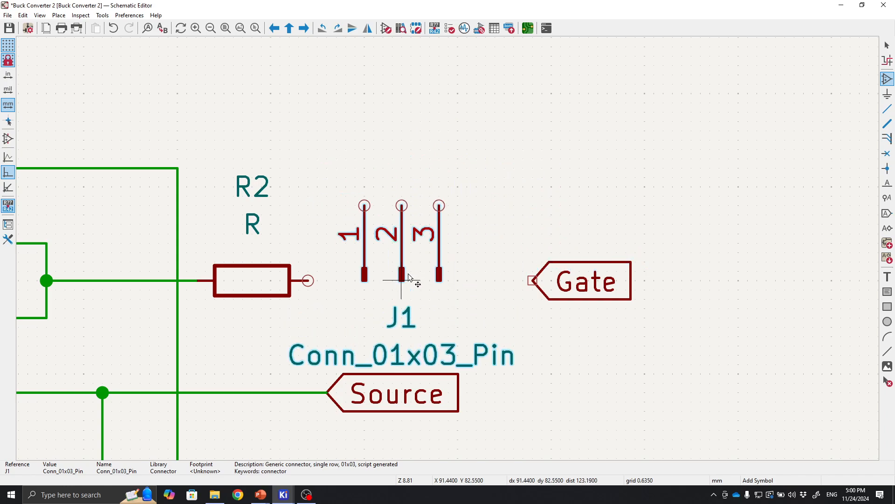
key(r)
key(r)
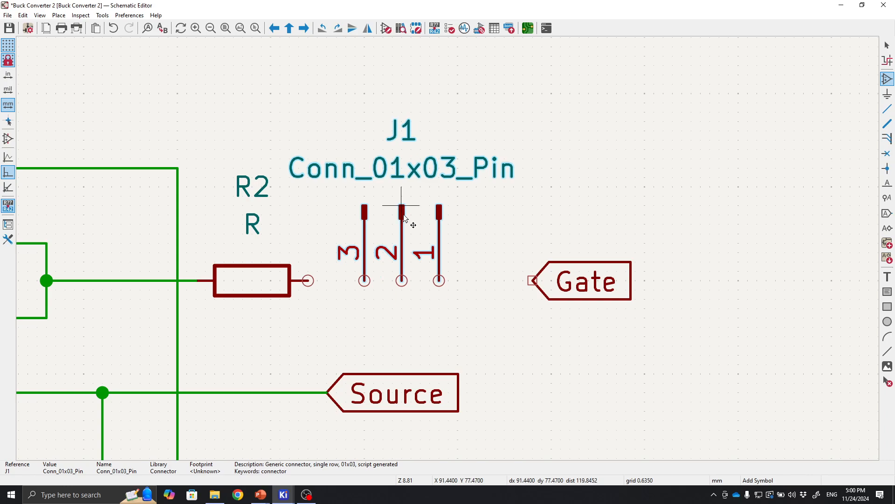
click(404, 215)
key(Escape)
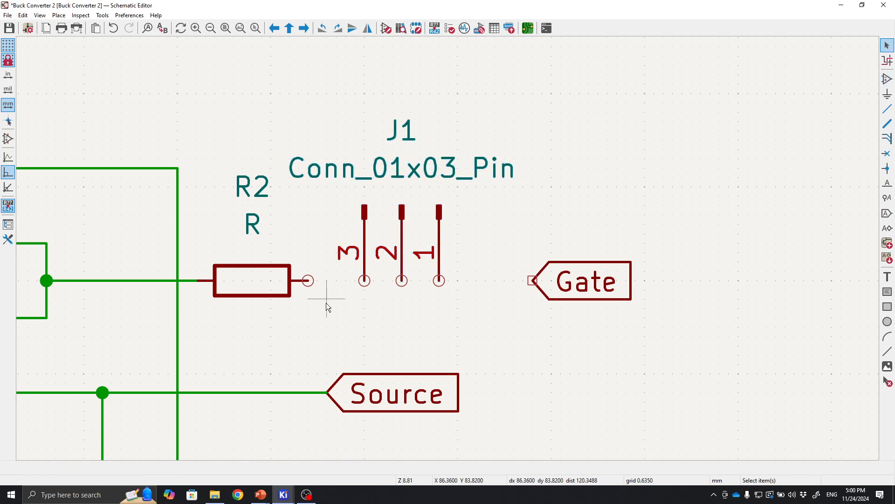
Wire the connector's pin 3 to R2's free end.
middle_drag(404, 327, 530, 319)
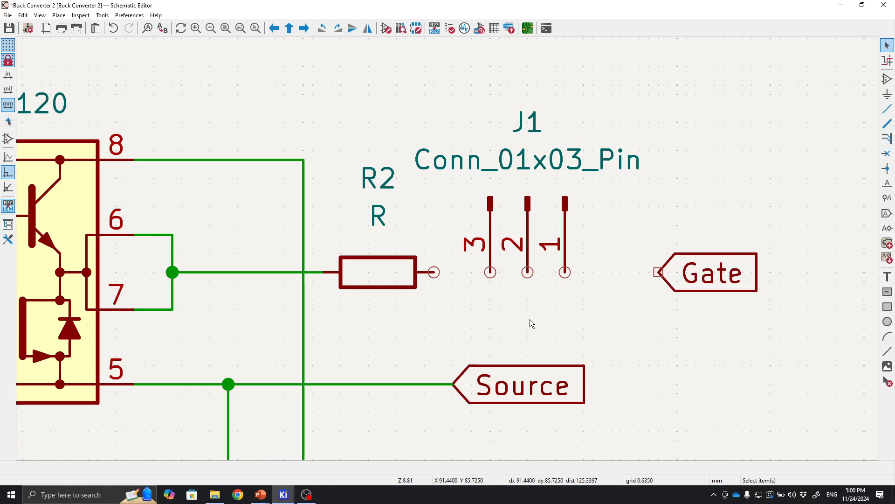
click(490, 272)
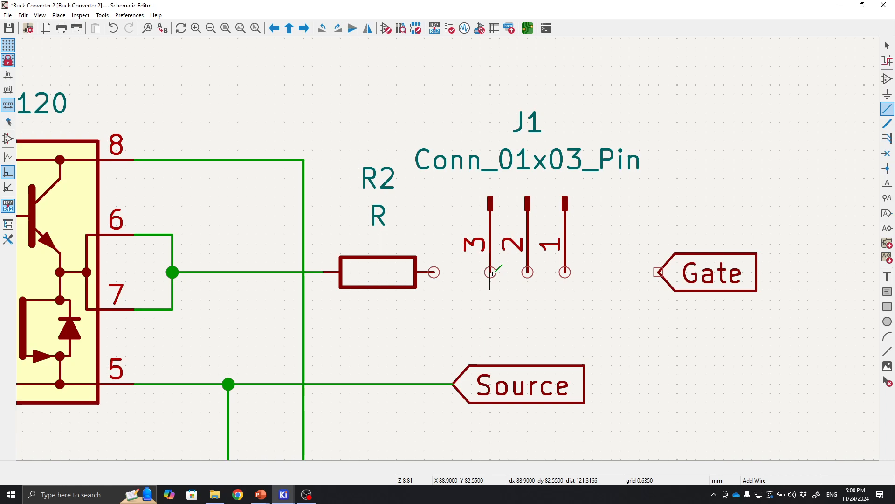
click(433, 272)
Wire the connector's pin 1 to the Gate label and join pin 2 to pin 1.
click(565, 271)
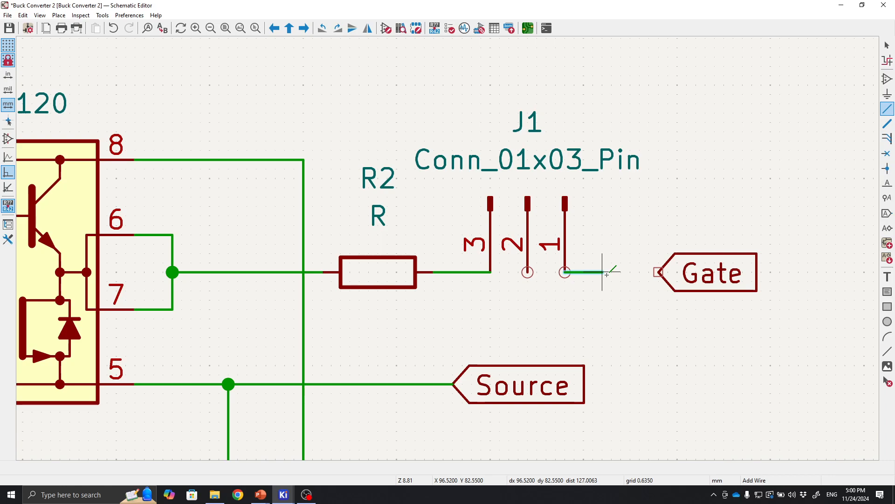
click(658, 272)
click(528, 272)
click(565, 272)
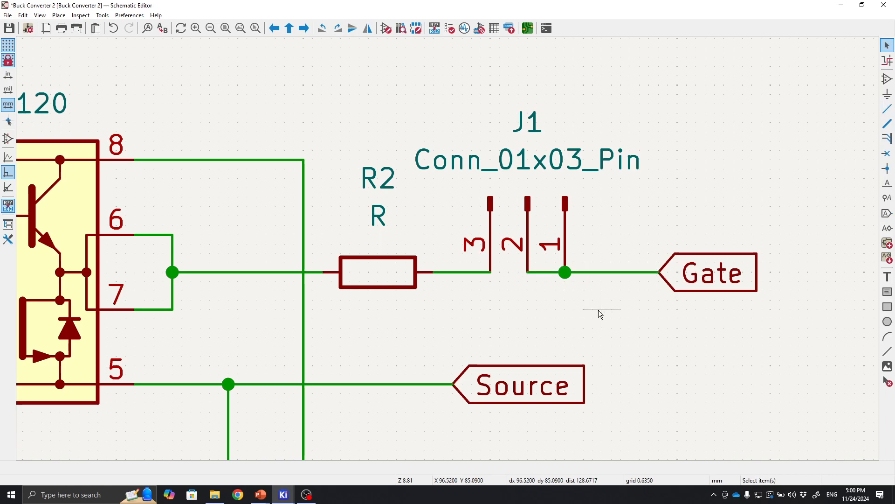
Inspect the new connector's wiring between R2 and the Gate label at different zoom levels.
scroll(479, 232, up, 1)
scroll(448, 248, down, 1)
scroll(488, 259, up, 2)
scroll(448, 248, down, 2)
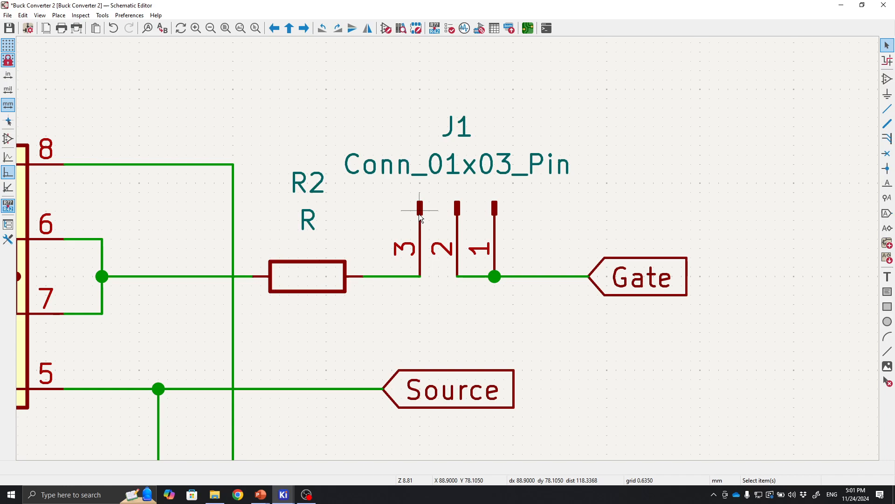
scroll(418, 213, down, 2)
middle_drag(314, 214, 500, 229)
middle_drag(419, 202, 447, 166)
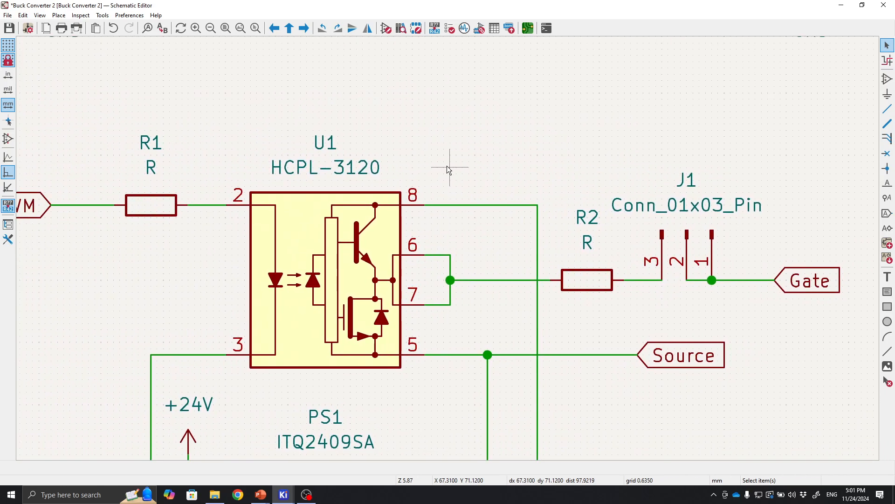
middle_drag(526, 193, 360, 200)
scroll(449, 248, up, 4)
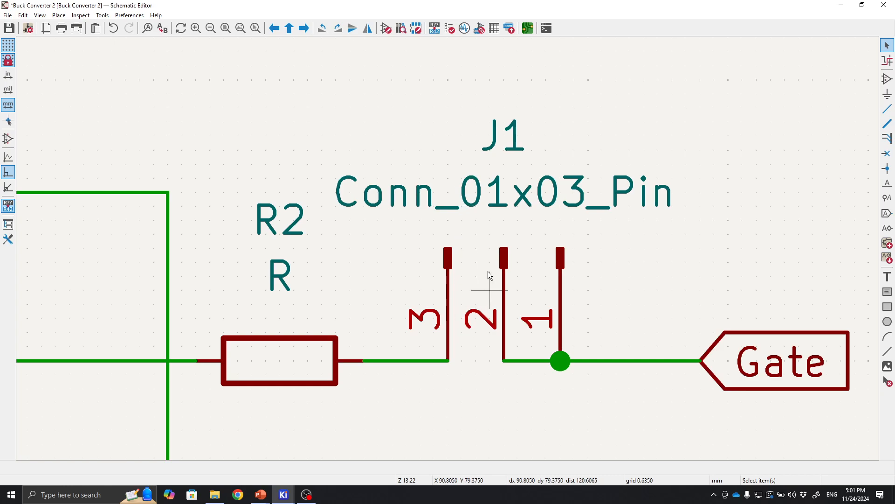
scroll(421, 356, down, 2)
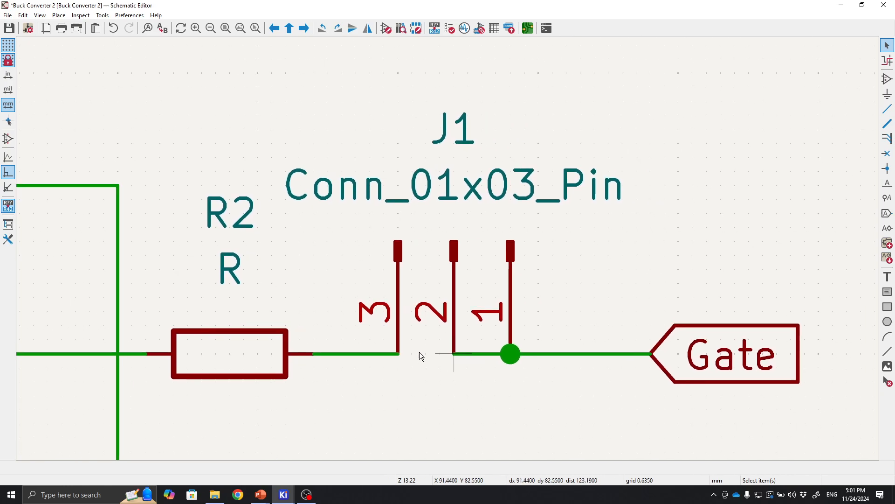
scroll(649, 245, down, 5)
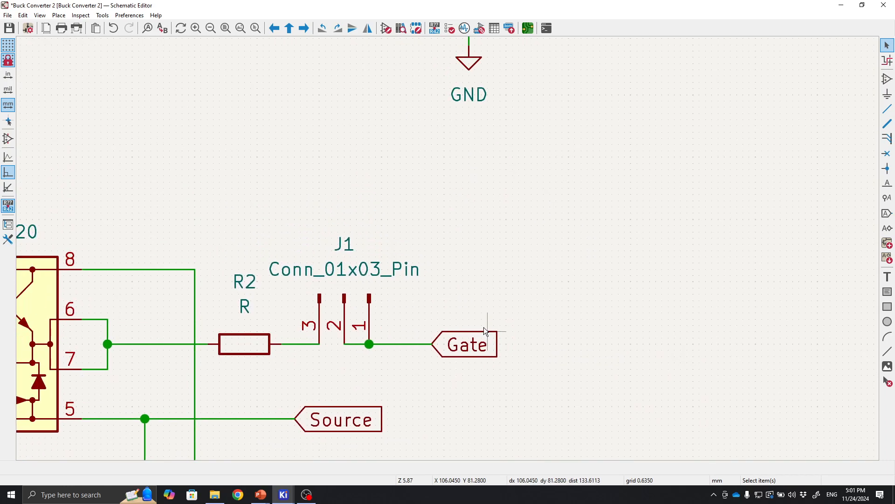
scroll(449, 248, up, 4)
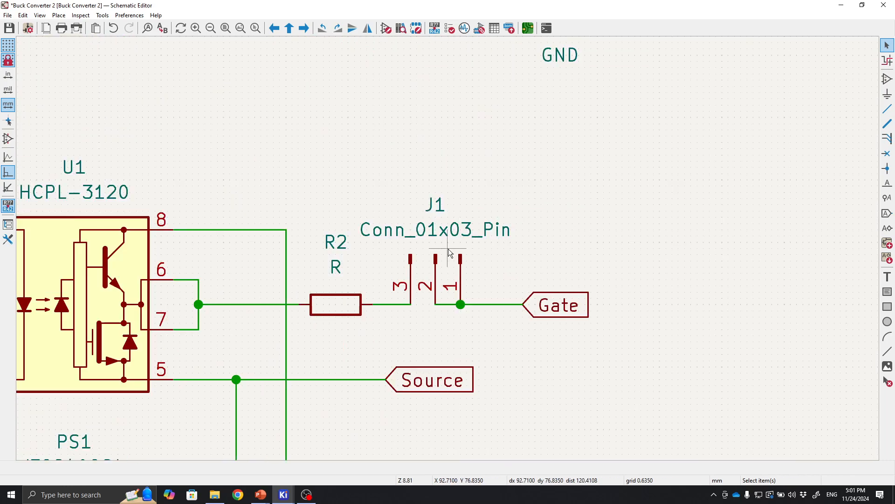
scroll(448, 210, up, 1)
scroll(518, 276, down, 1)
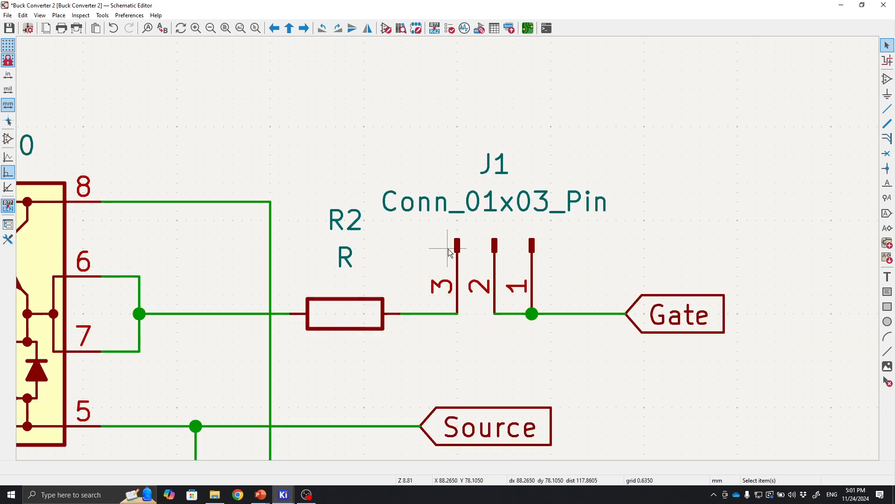
middle_drag(477, 267, 407, 317)
middle_drag(357, 282, 441, 242)
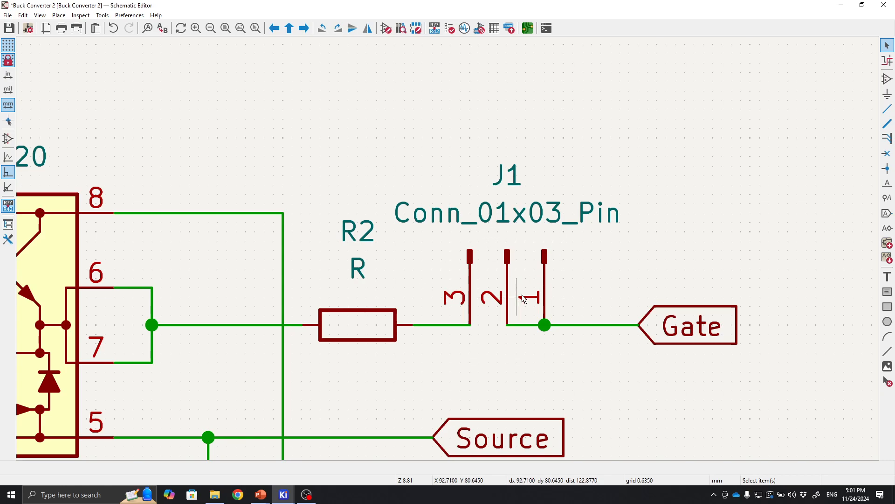
scroll(526, 295, up, 1)
middle_drag(526, 294, 451, 244)
middle_drag(391, 140, 394, 240)
scroll(419, 285, up, 2)
middle_drag(419, 285, 503, 354)
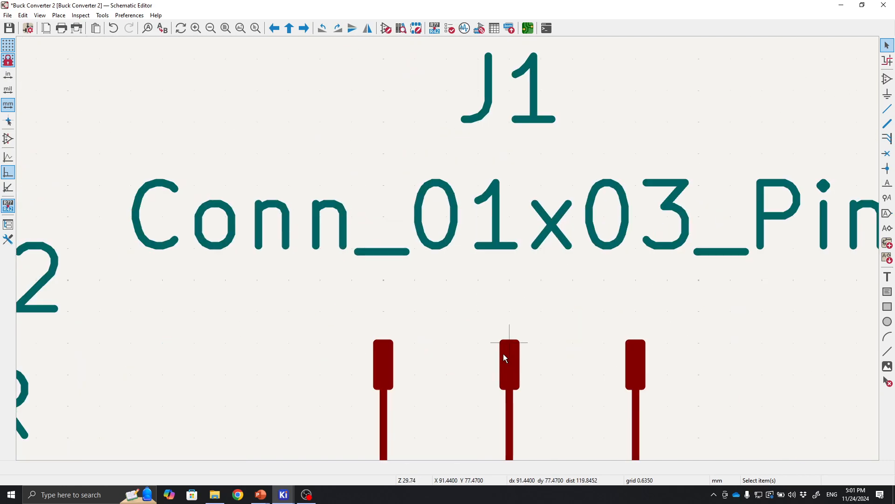
scroll(502, 353, down, 3)
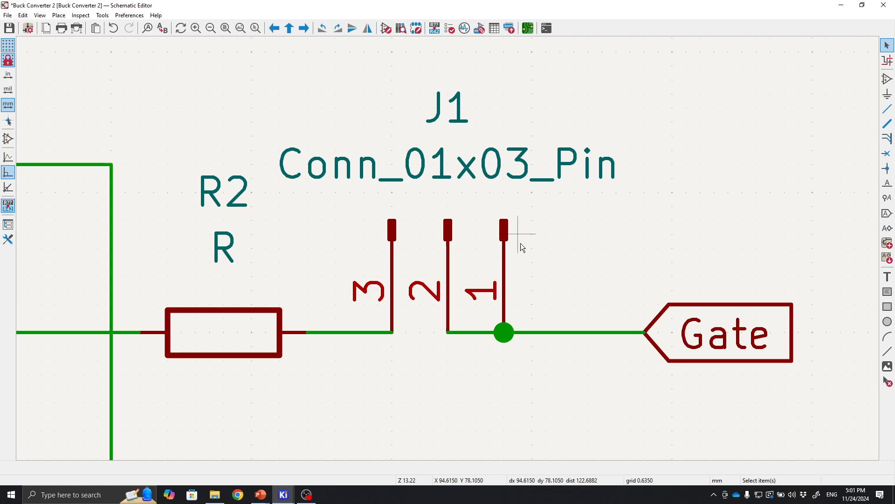
middle_drag(520, 240, 530, 227)
scroll(531, 231, down, 1)
scroll(424, 314, down, 1)
scroll(449, 254, up, 1)
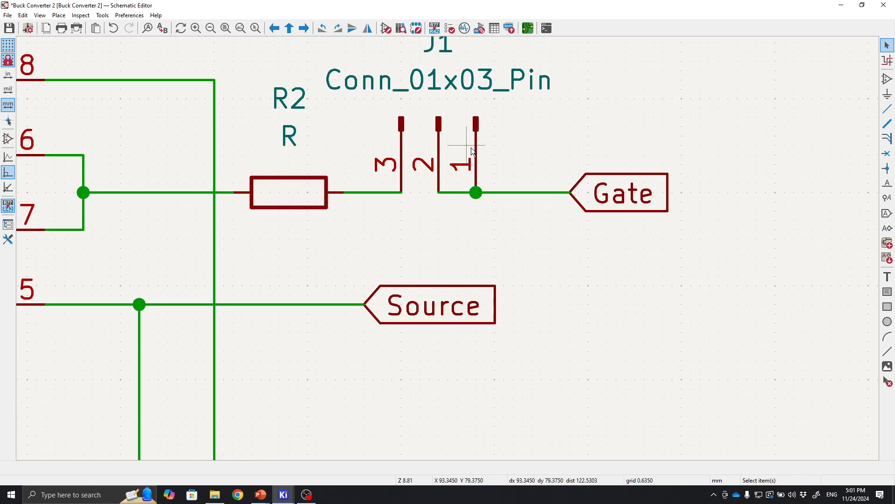
scroll(435, 259, down, 1)
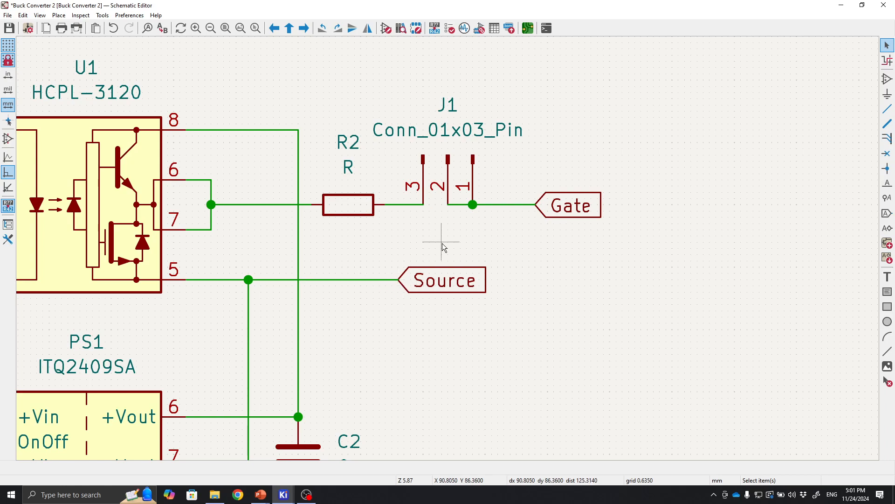
scroll(372, 281, up, 3)
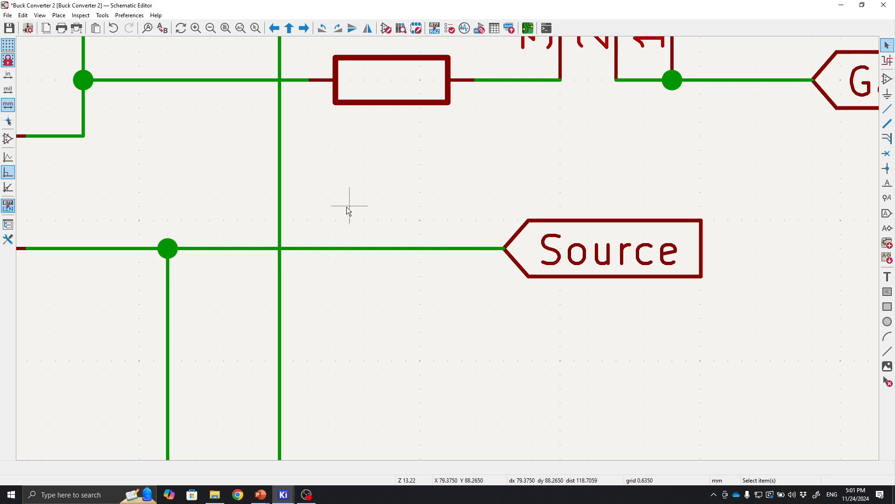
scroll(435, 285, down, 1)
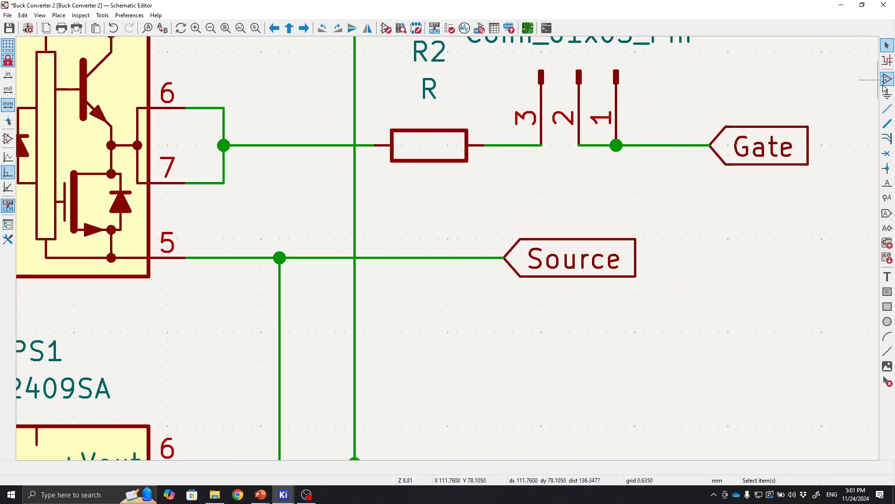
Place a rotated Conn_01x01_Pin connector with its pin on the Source wire below R2.
click(887, 80)
click(774, 135)
click(103, 139)
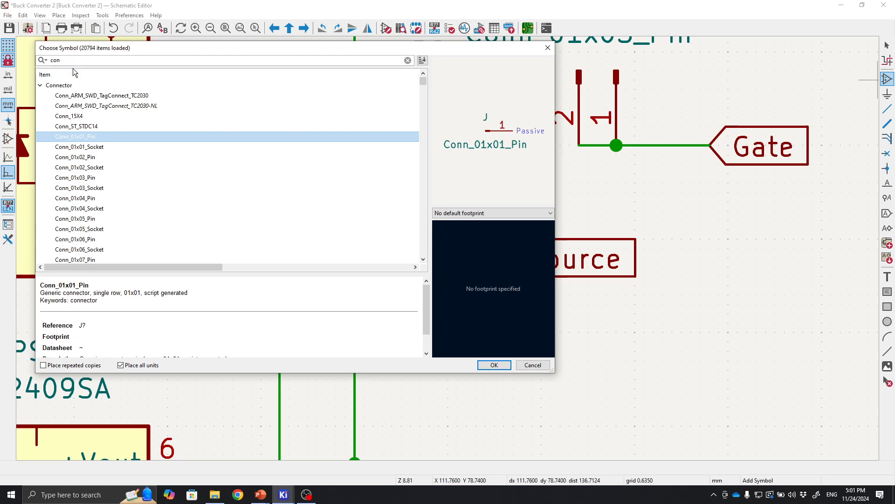
click(483, 365)
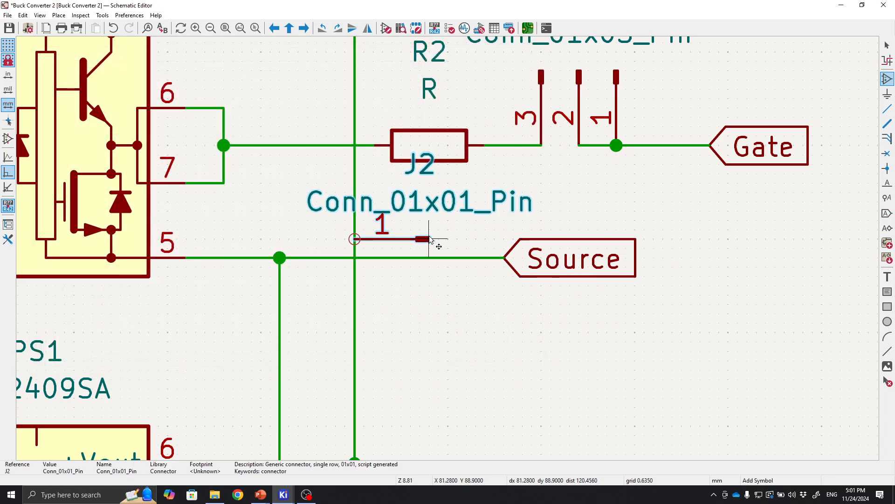
key(r)
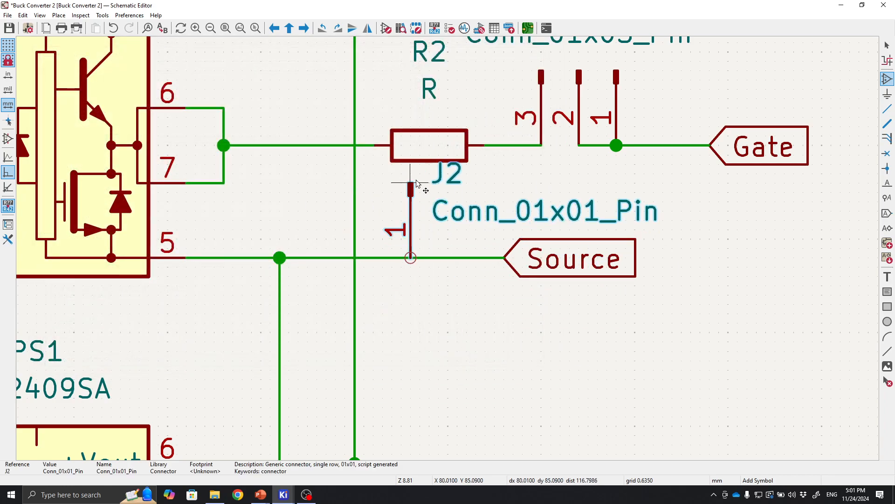
click(410, 182)
key(Escape)
Review the whole gate driver circuit with both new connectors.
scroll(517, 325, down, 3)
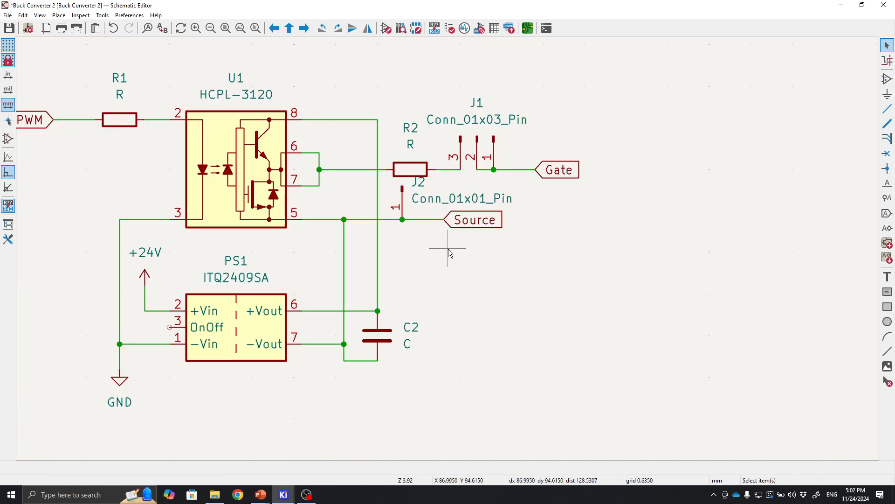
middle_drag(510, 260, 594, 328)
scroll(593, 328, down, 1)
middle_drag(451, 261, 477, 318)
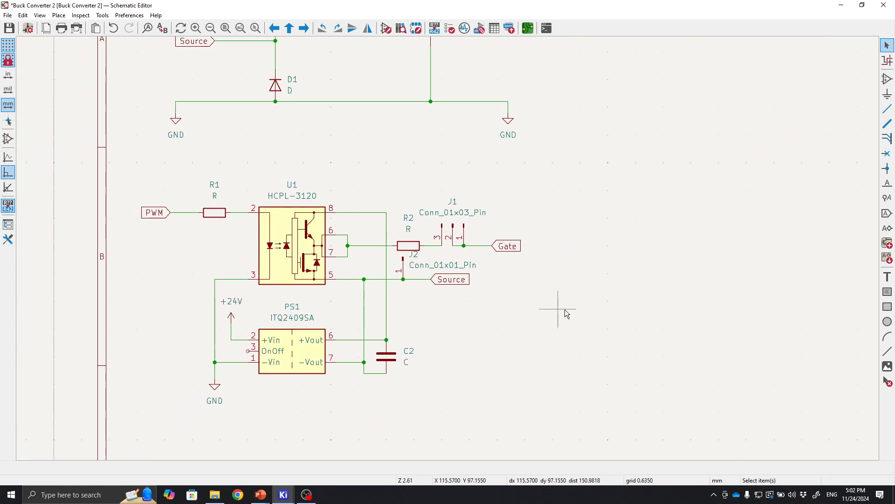
middle_drag(565, 311, 596, 314)
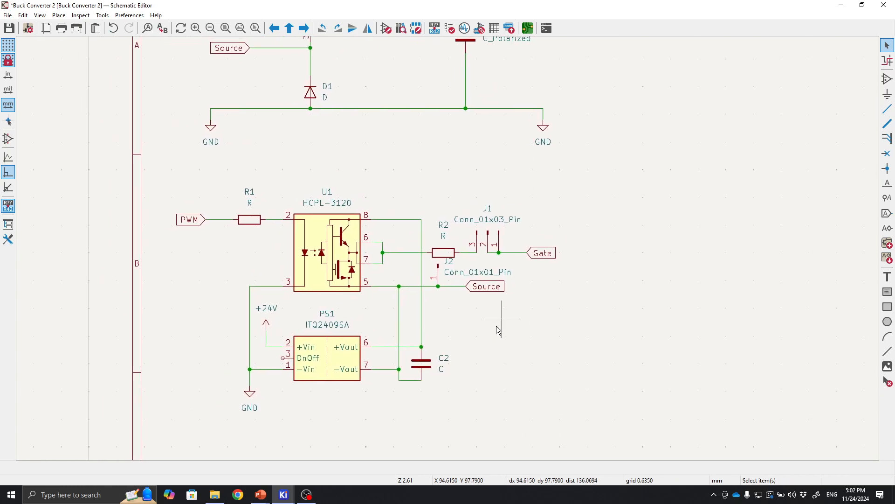
Place a TL494 PWM controller symbol in the empty area to the right of the buck converter power stage.
middle_drag(497, 326, 324, 411)
middle_drag(483, 280, 634, 197)
middle_drag(122, 201, 207, 148)
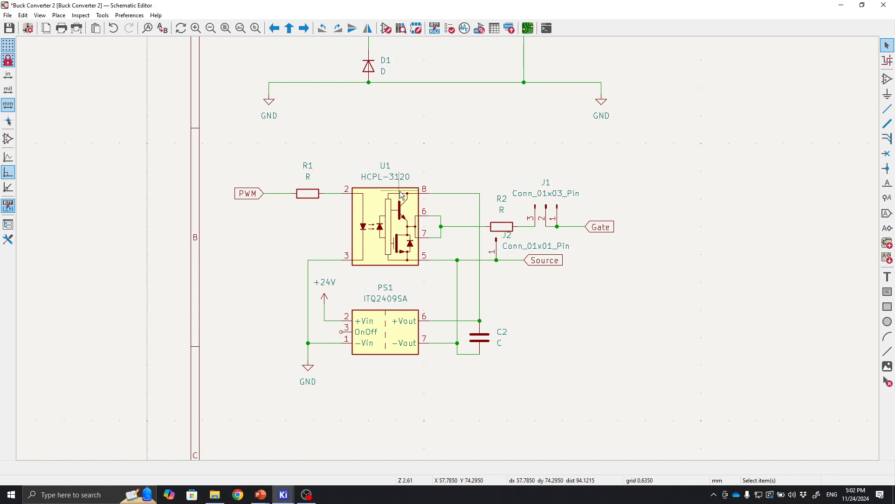
middle_drag(487, 136, 417, 202)
middle_drag(703, 181, 452, 279)
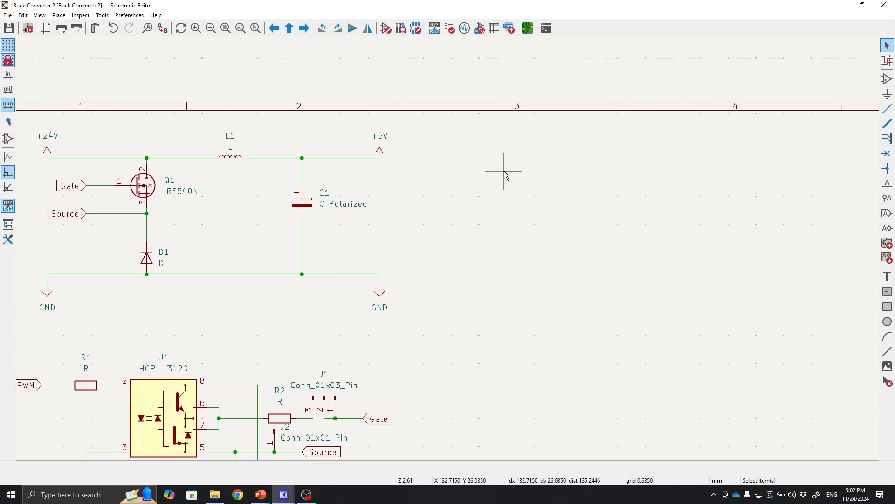
click(887, 80)
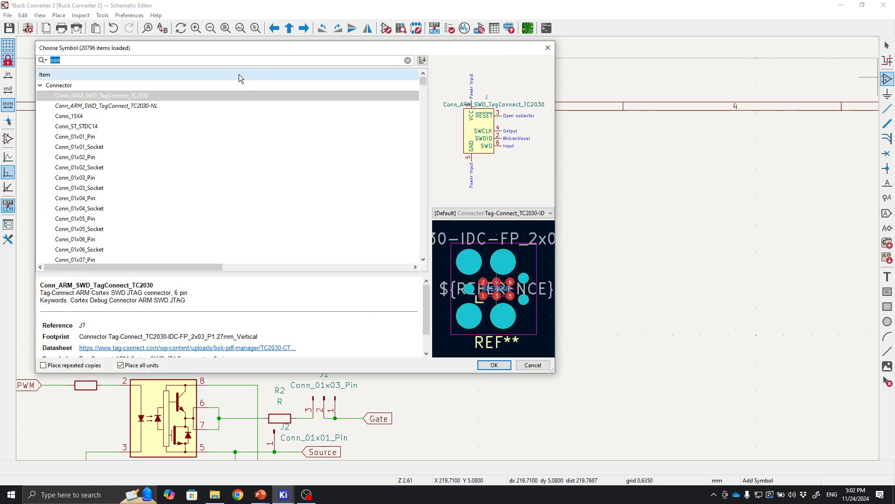
key(BackSpace)
text(tl494)
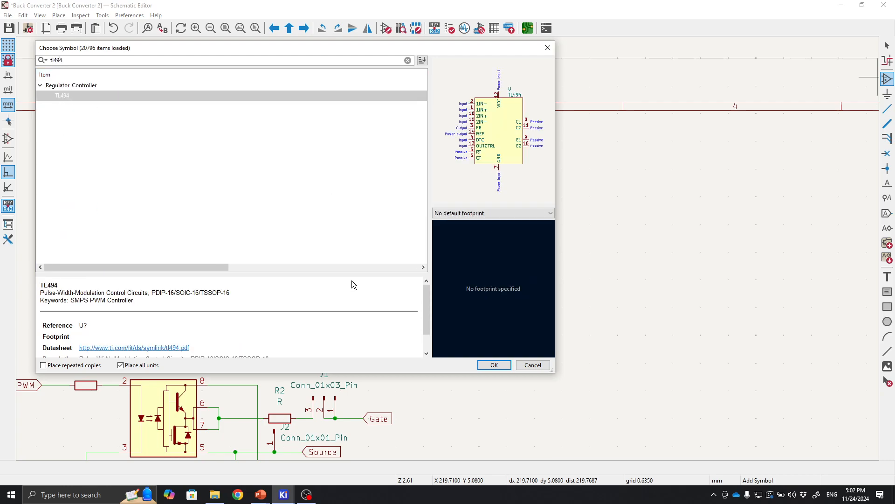
click(493, 365)
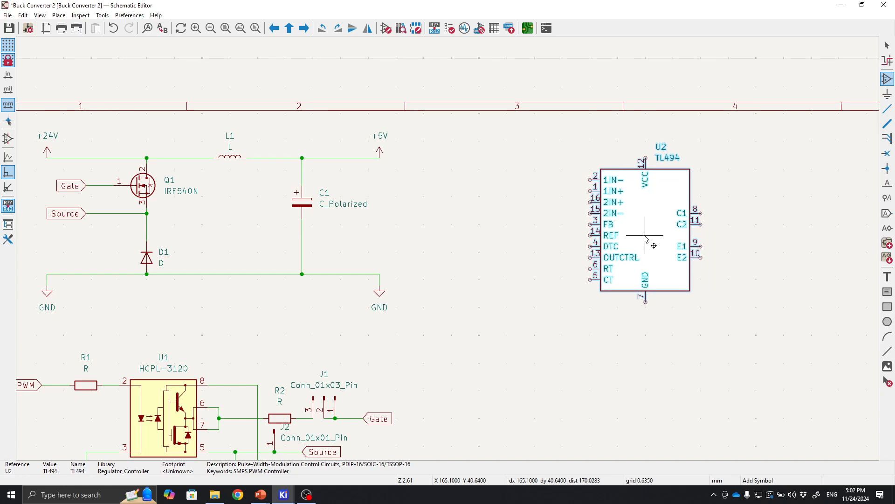
click(639, 281)
middle_drag(550, 390, 402, 366)
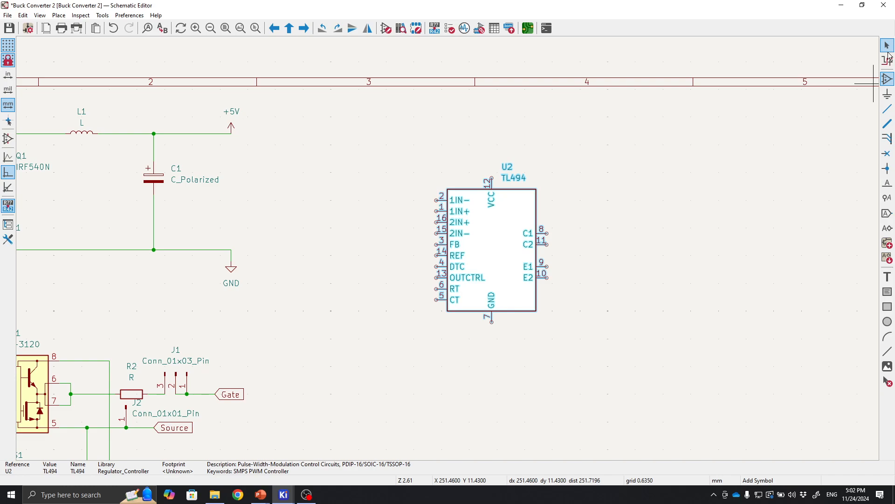
click(888, 46)
Examine the placed TL494 symbol and its pin labels at different zoom levels.
scroll(624, 233, up, 2)
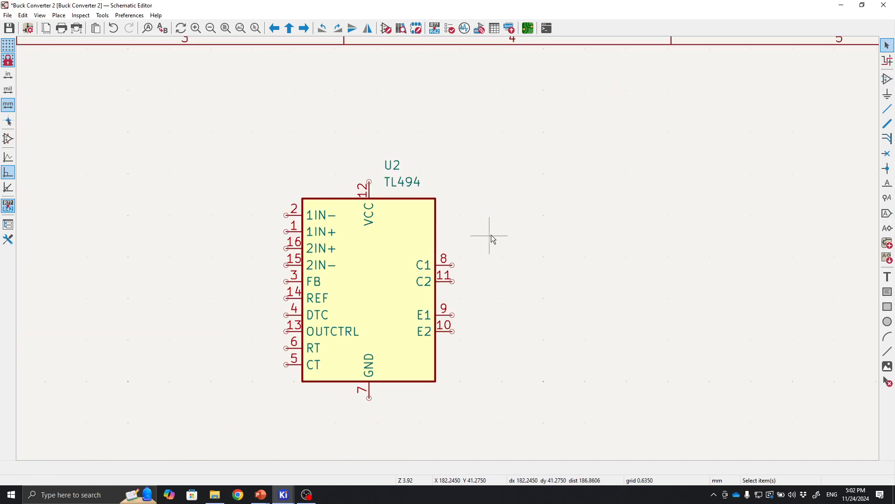
middle_drag(492, 238, 572, 222)
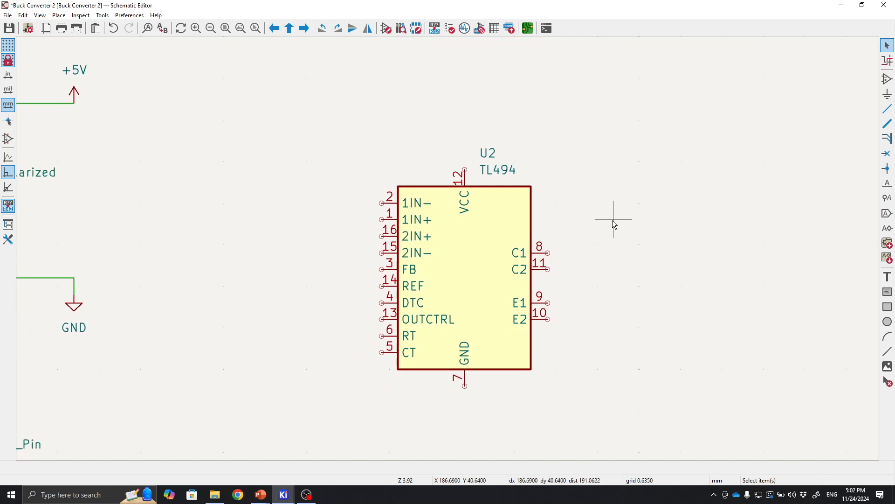
scroll(609, 212, down, 1)
scroll(449, 248, up, 1)
middle_drag(449, 248, 579, 204)
middle_drag(565, 258, 623, 234)
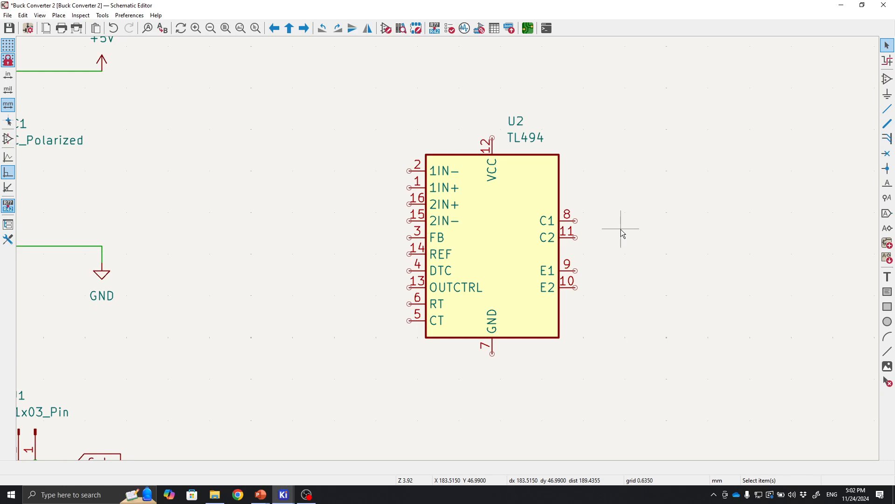
middle_drag(623, 233, 596, 248)
scroll(596, 248, down, 1)
scroll(449, 248, up, 1)
middle_drag(449, 248, 564, 228)
middle_drag(564, 183, 597, 210)
middle_drag(630, 250, 631, 270)
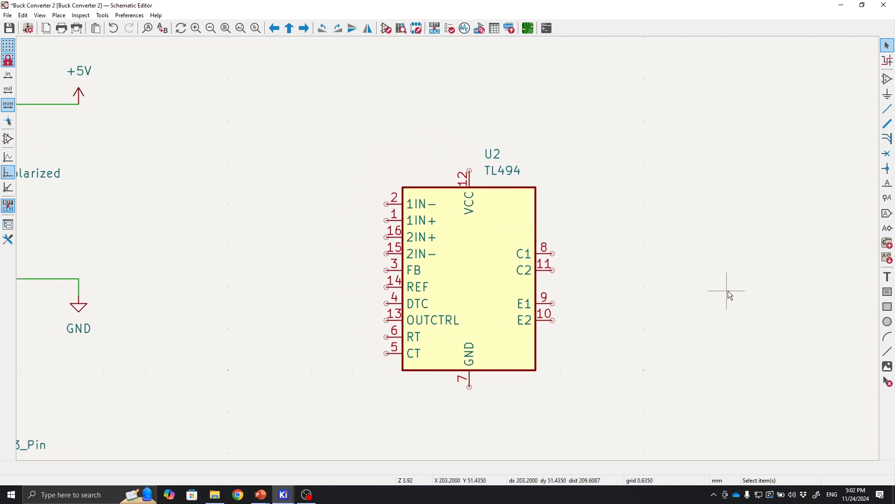
middle_drag(728, 291, 607, 299)
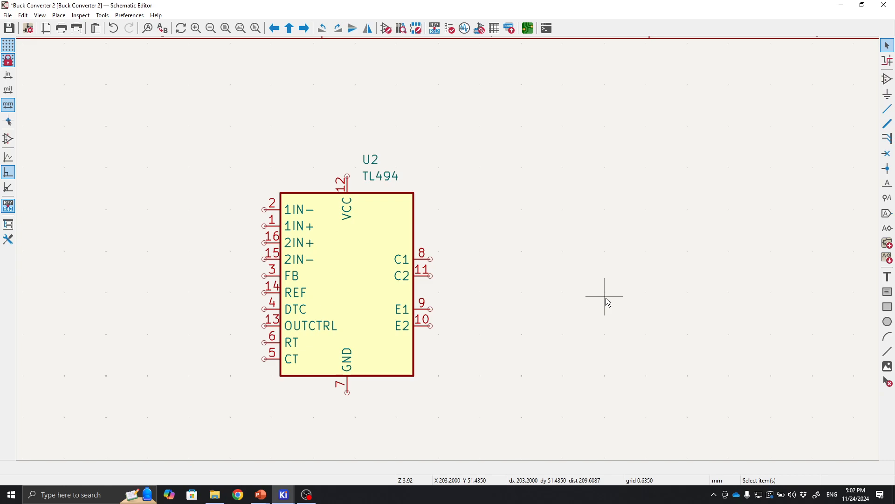
scroll(448, 248, up, 2)
scroll(448, 248, down, 2)
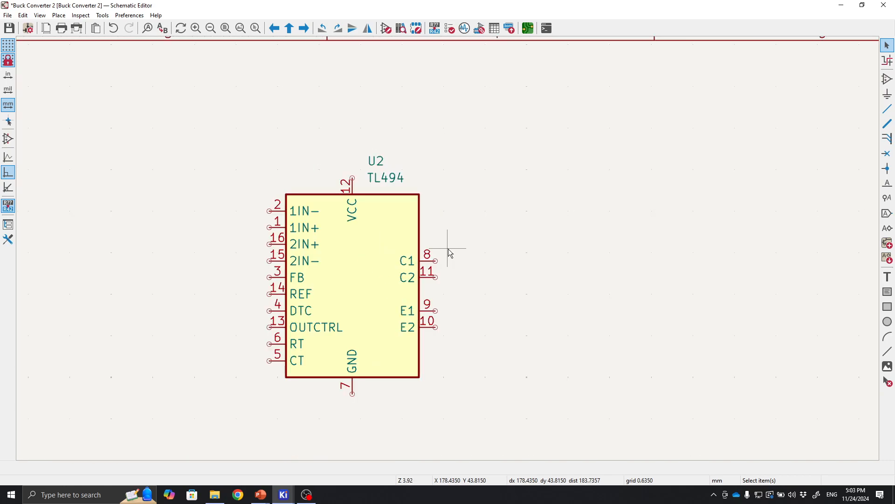
middle_drag(548, 286, 606, 283)
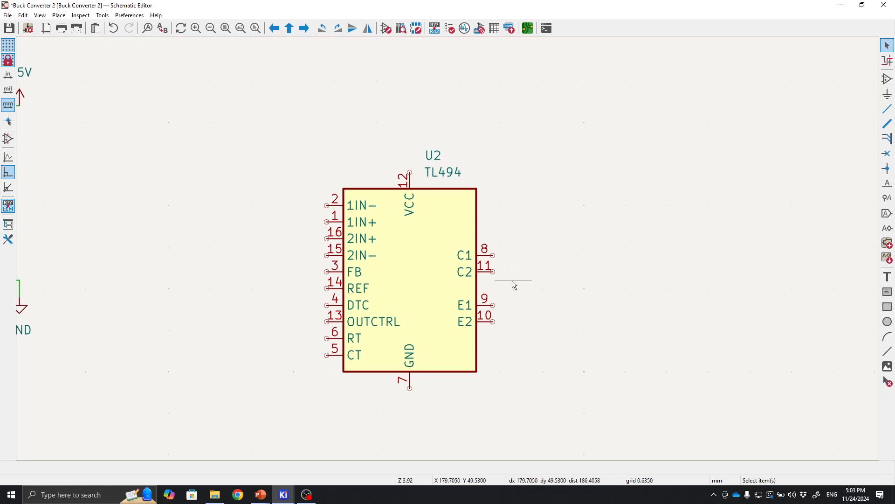
scroll(424, 267, up, 1)
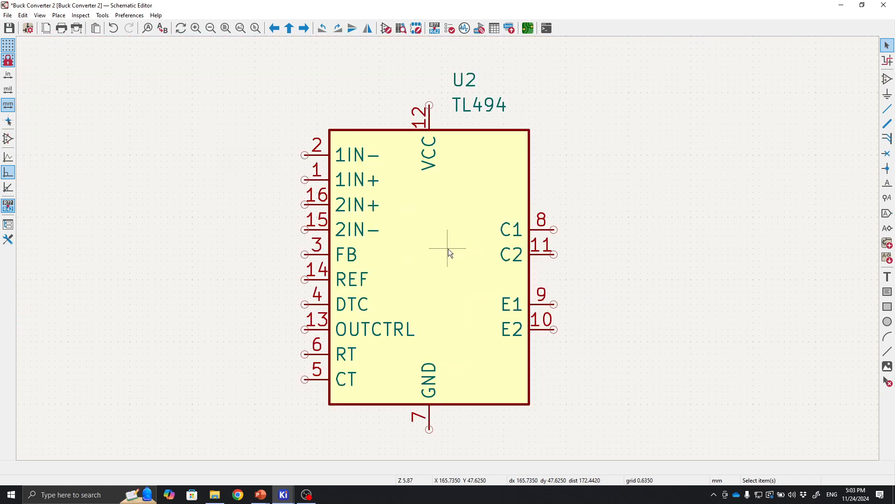
scroll(531, 261, down, 1)
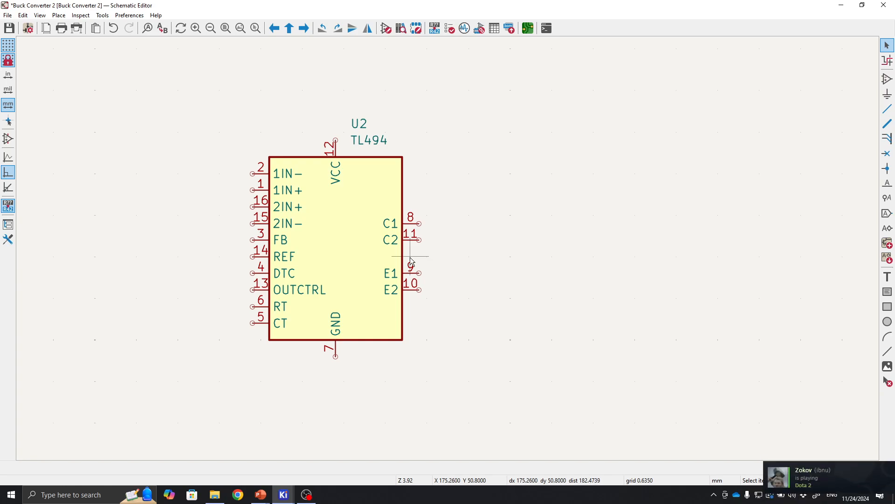
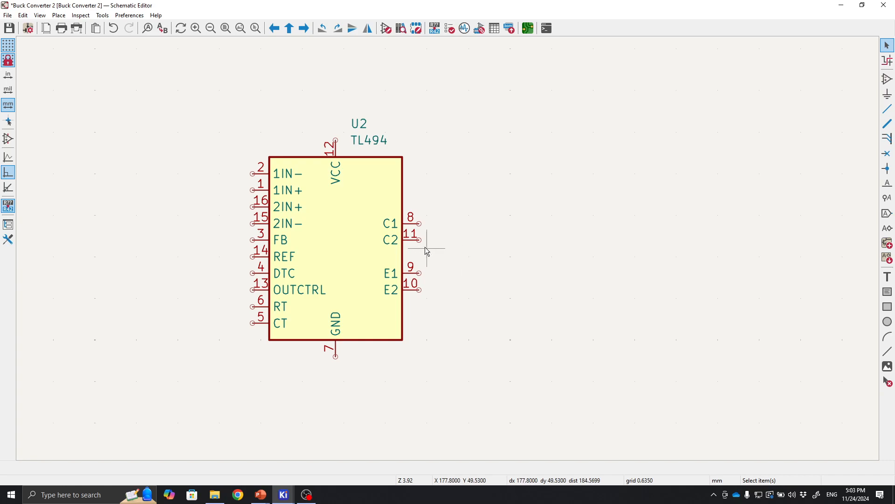
Save the schematic.
scroll(426, 248, up, 2)
scroll(448, 248, down, 2)
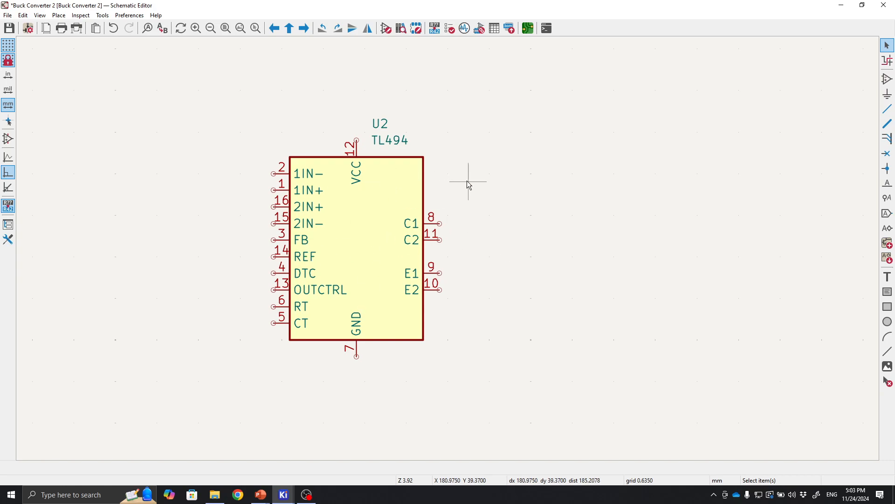
scroll(532, 349, down, 2)
scroll(432, 259, up, 2)
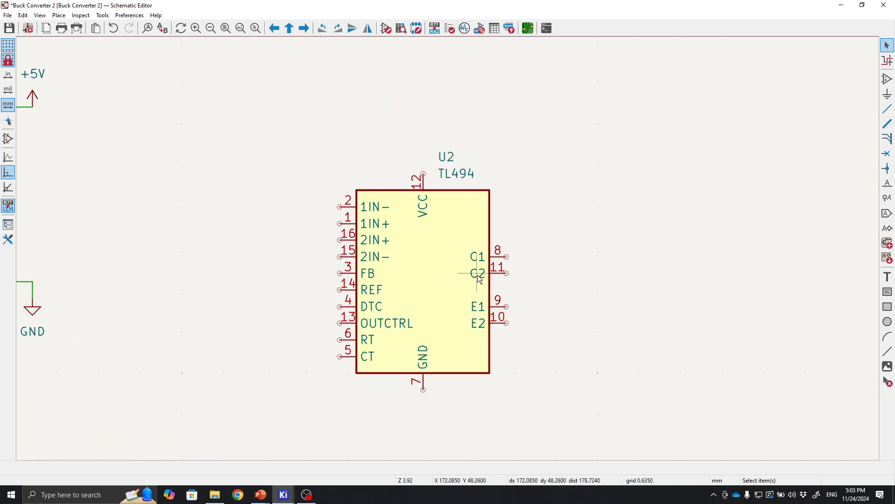
key(ctrl+s)
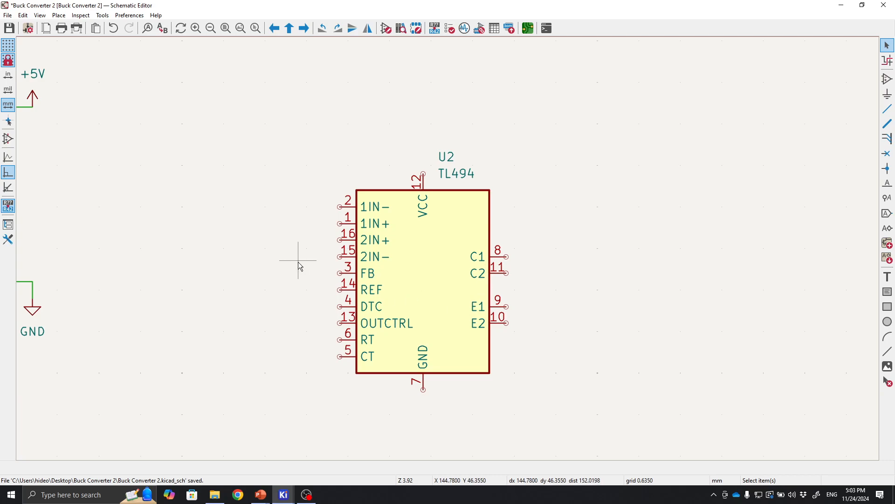
Draw a wire connecting the TL494's 1IN− pin 2 to its FB pin 3.
scroll(285, 194, down, 1)
scroll(497, 292, up, 1)
middle_drag(298, 211, 206, 204)
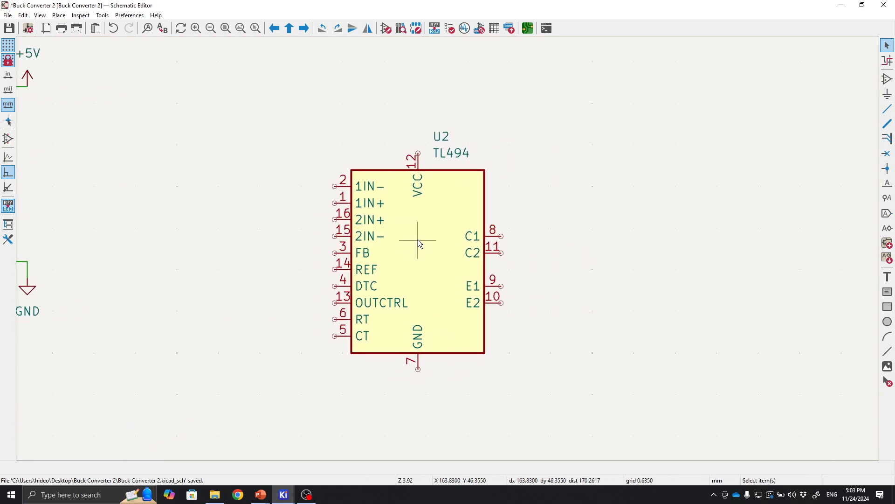
drag(418, 240, 500, 271)
click(323, 254)
scroll(323, 254, down, 1)
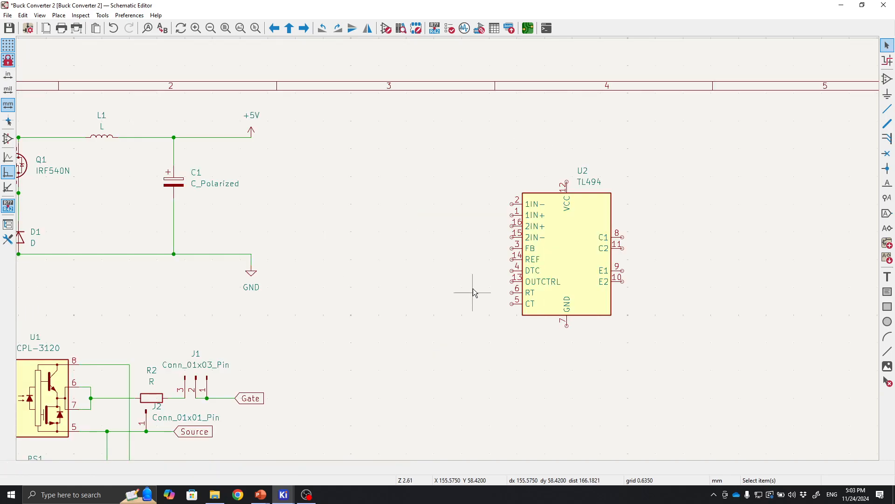
middle_drag(473, 290, 458, 290)
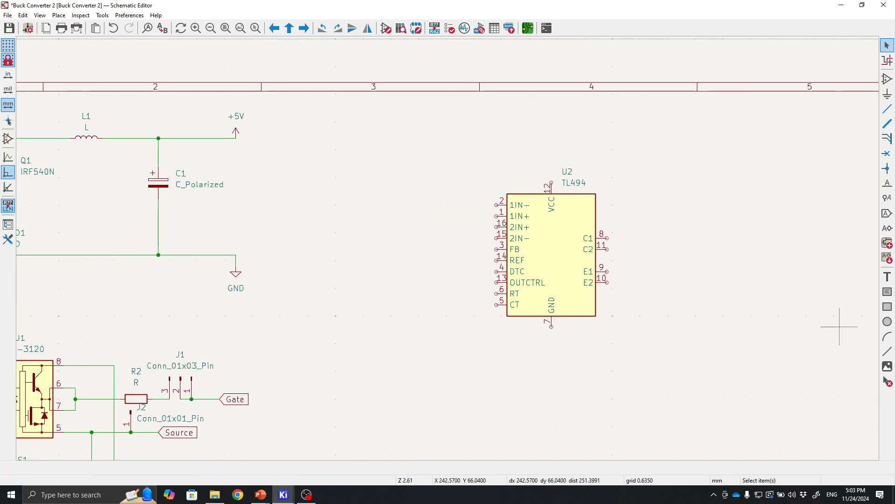
scroll(406, 216, up, 1)
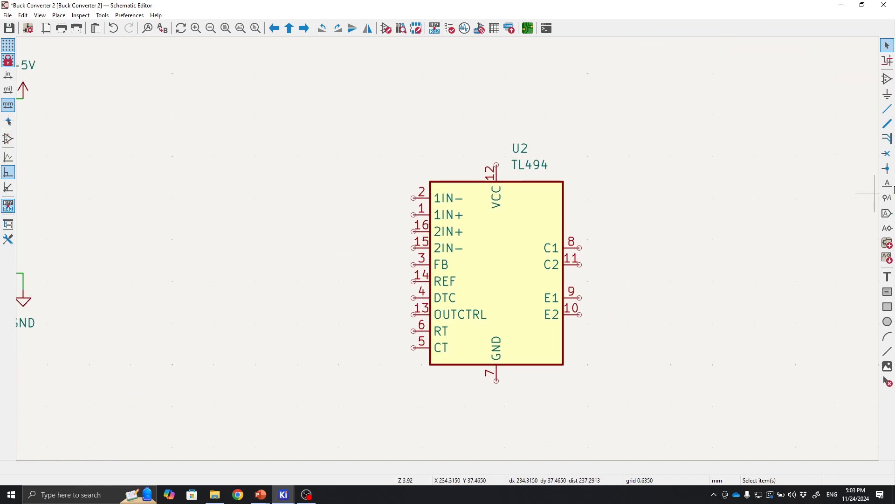
click(888, 109)
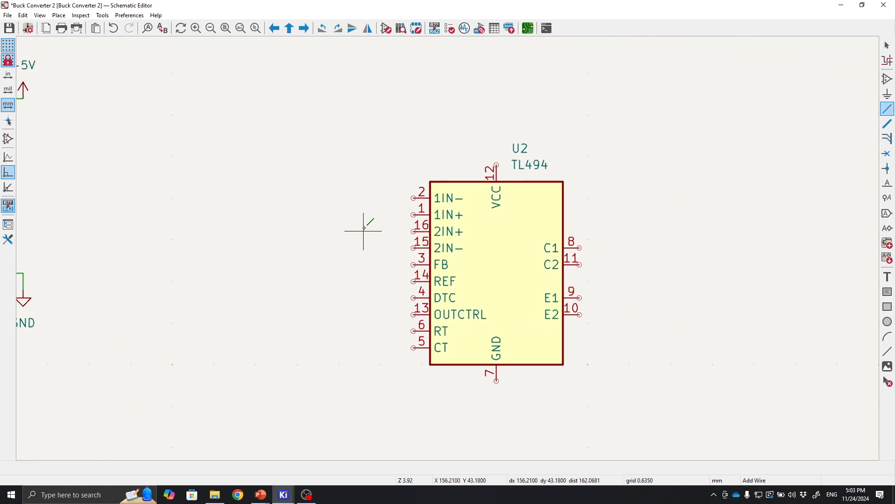
click(413, 197)
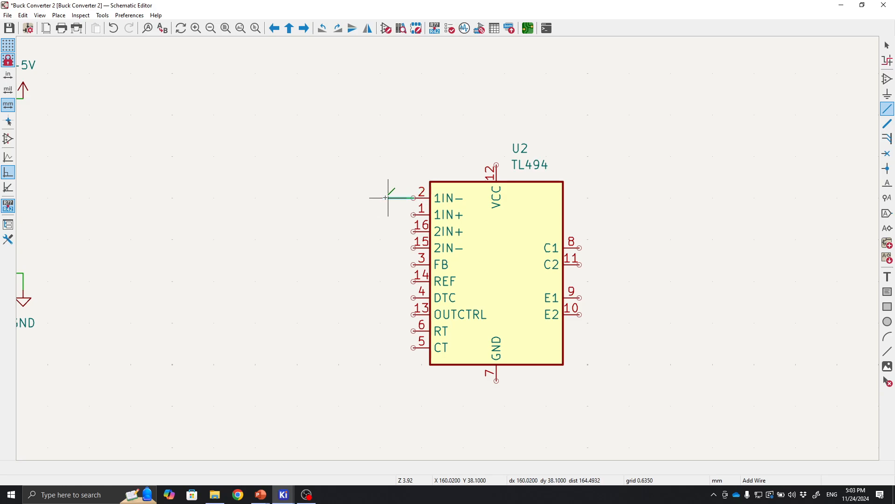
click(388, 265)
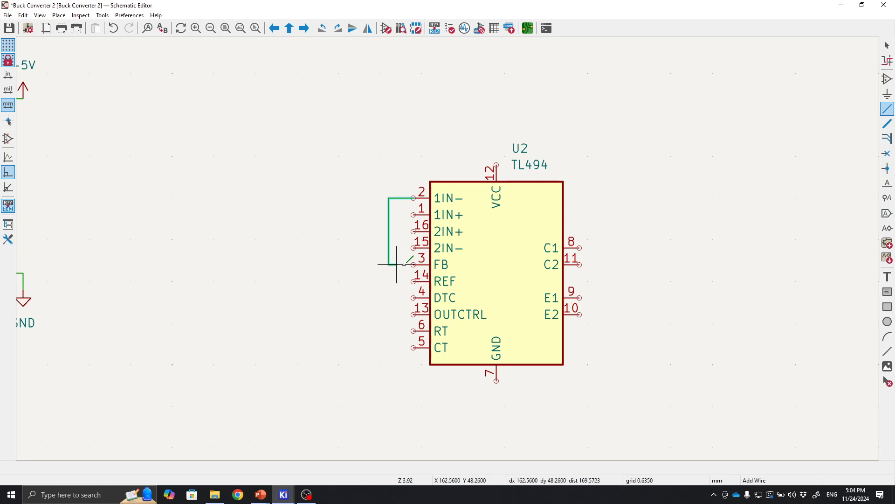
click(414, 265)
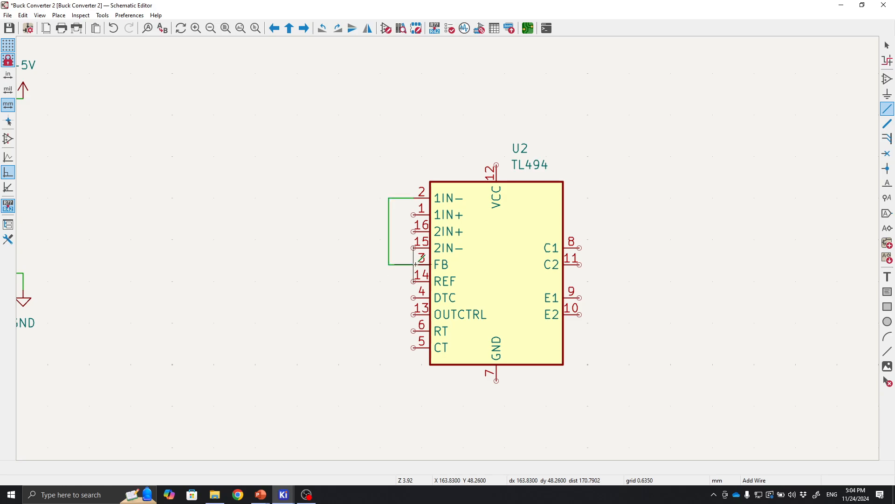
Wire the TL494's 2IN+, DTC and OUTCTRL pins together down to its GND pin 7.
click(413, 231)
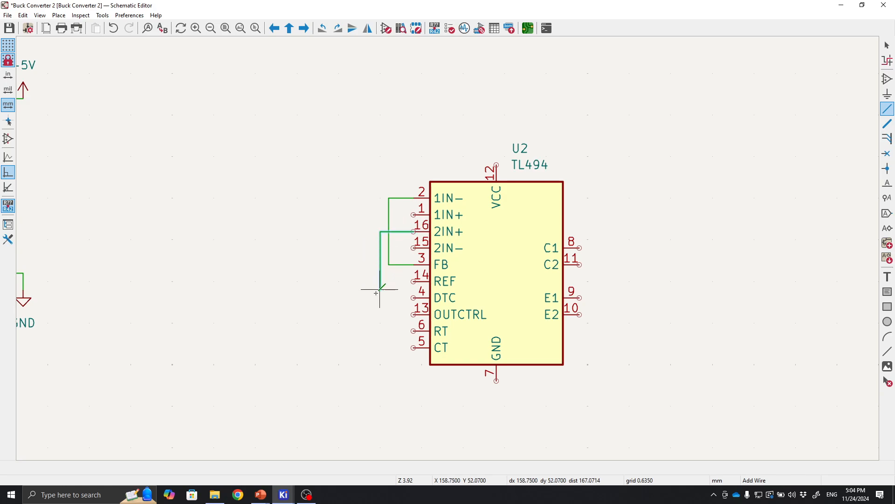
click(413, 297)
click(413, 314)
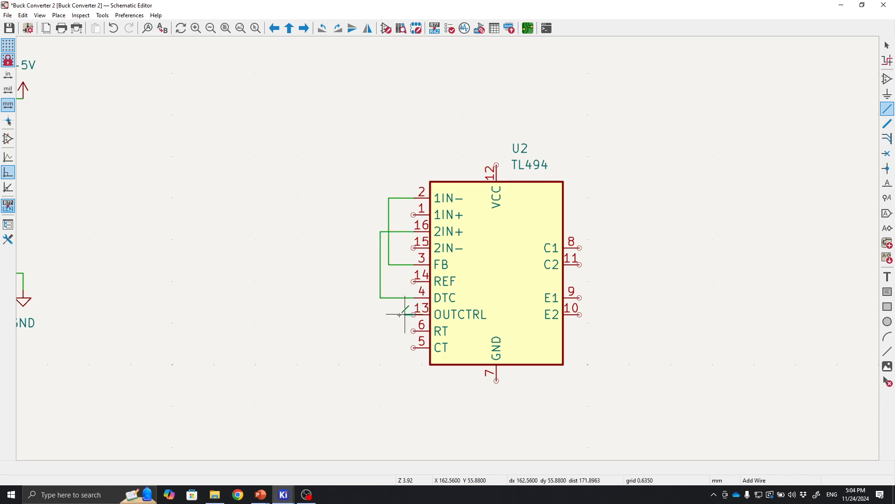
click(380, 313)
click(497, 381)
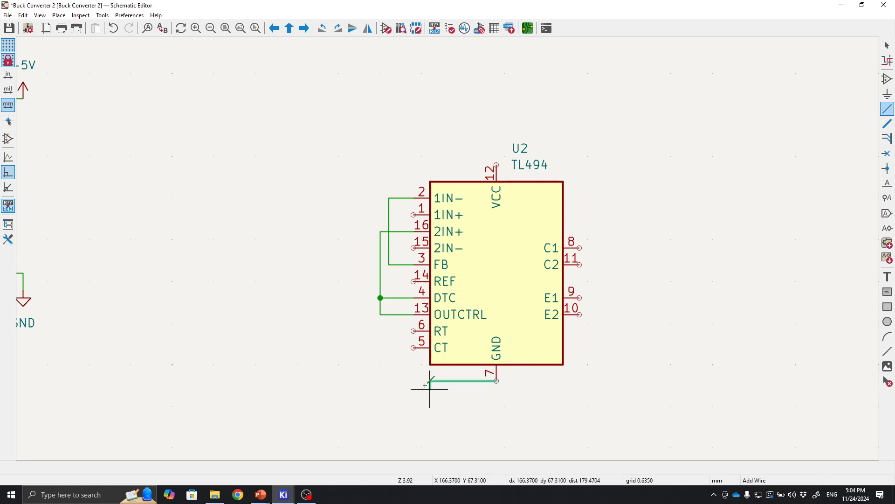
click(381, 315)
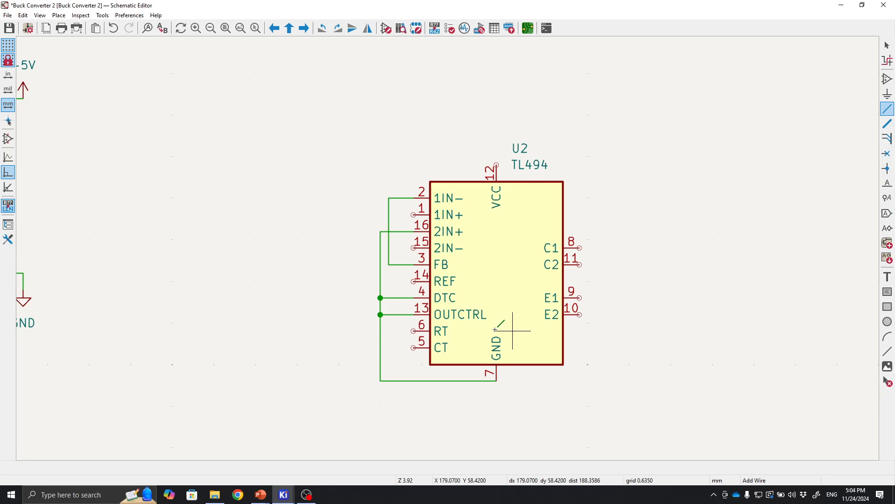
Bridge the TL494's C1 and C2 pins, and its E1 and E2 pins, with short wires.
click(580, 248)
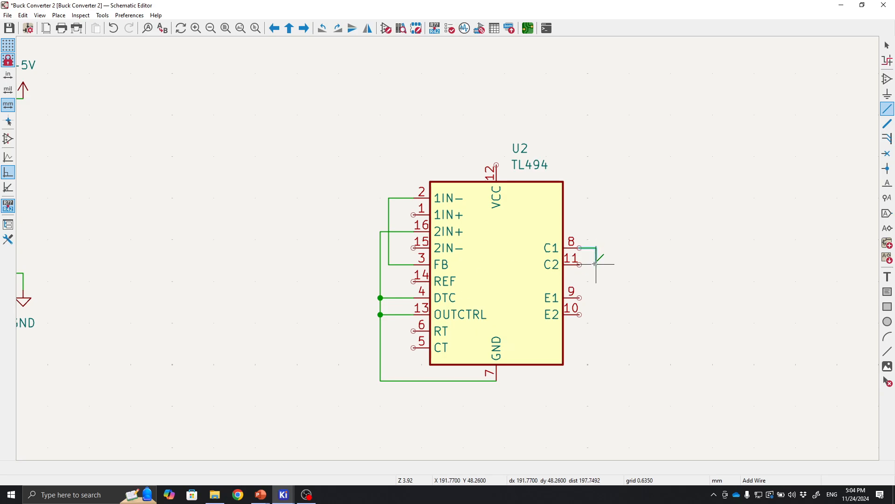
click(596, 264)
click(579, 264)
click(579, 297)
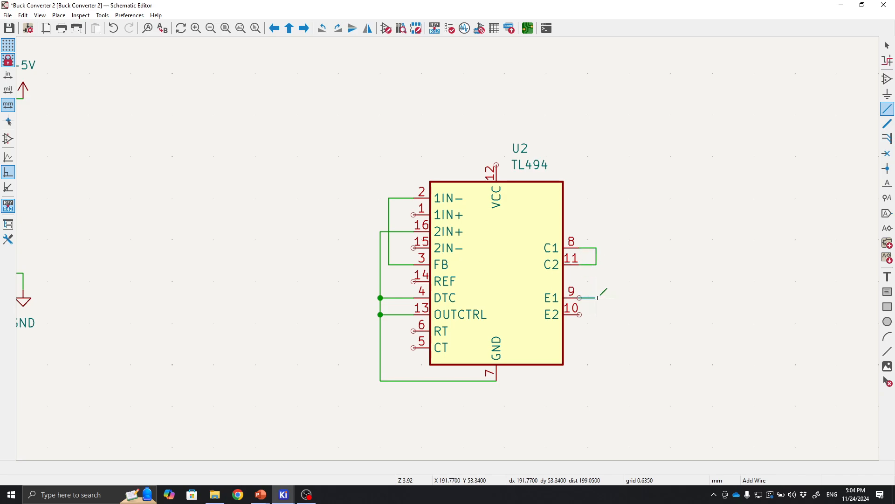
click(596, 314)
click(580, 315)
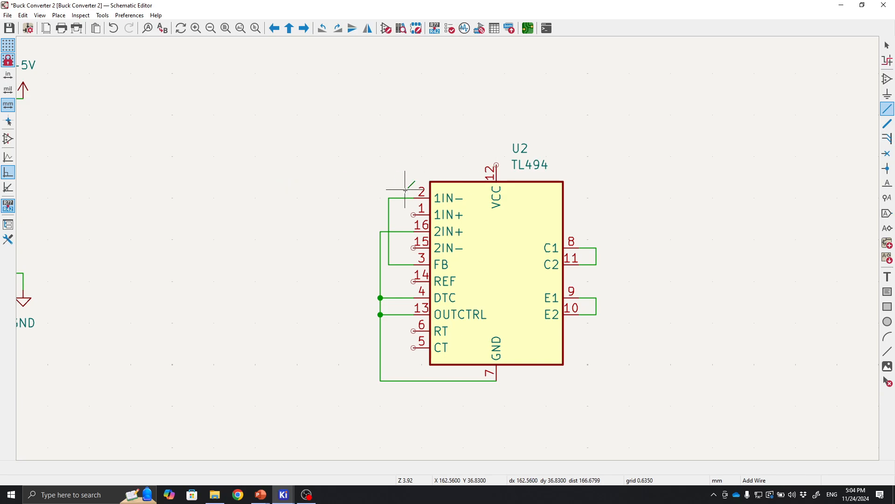
middle_drag(266, 163, 573, 155)
key(Escape)
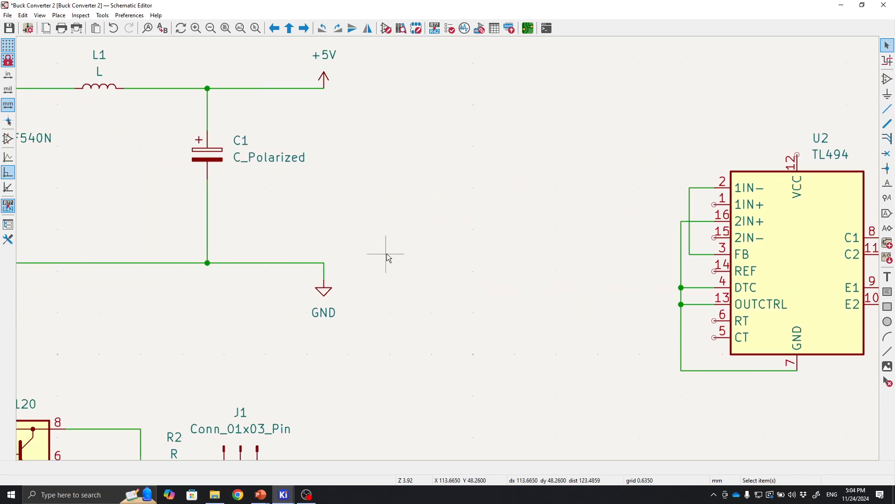
Duplicate a resistor, place it left of the TL494 and wire it to the 2IN− pin 15.
scroll(385, 255, down, 1)
click(143, 342)
key(ctrl+d)
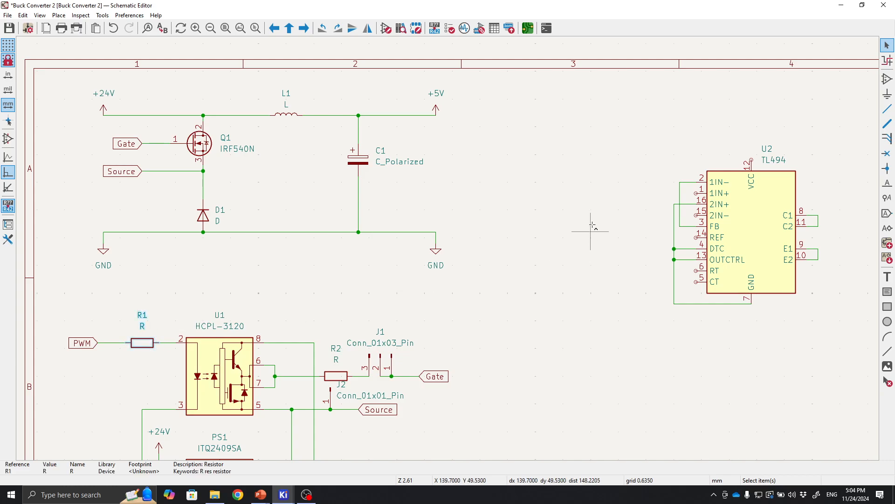
scroll(645, 196, up, 3)
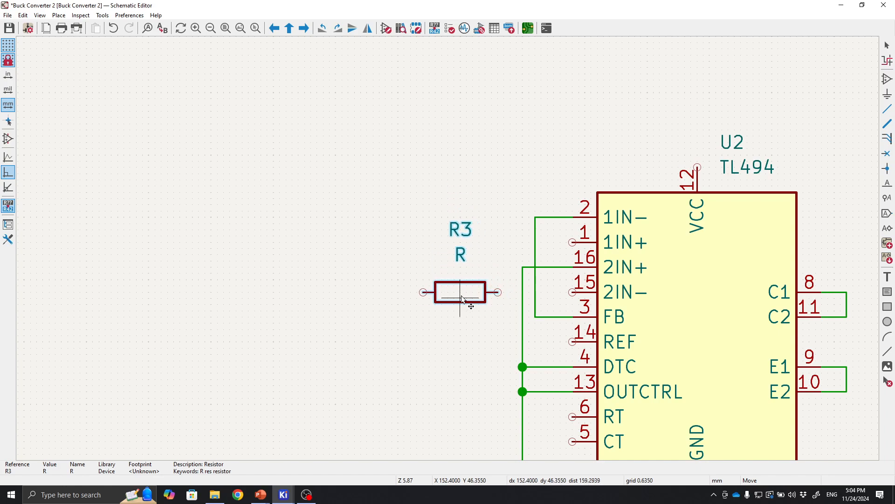
click(462, 299)
key(w)
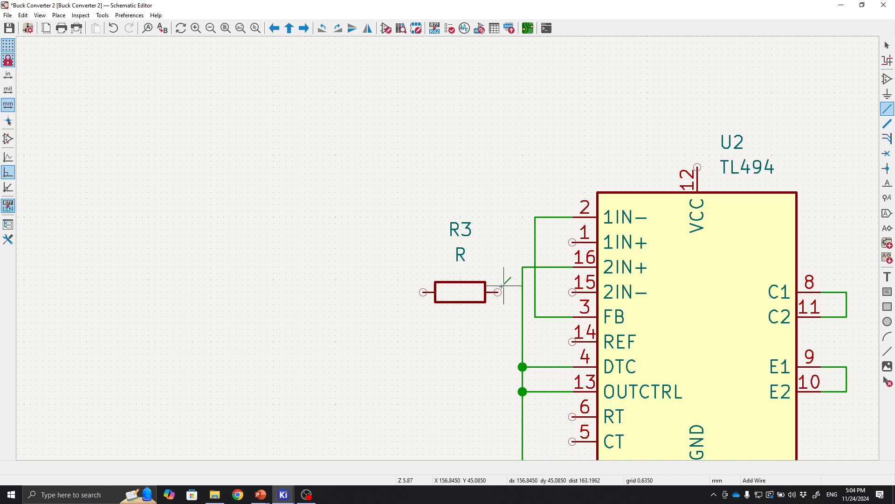
click(570, 293)
key(Escape)
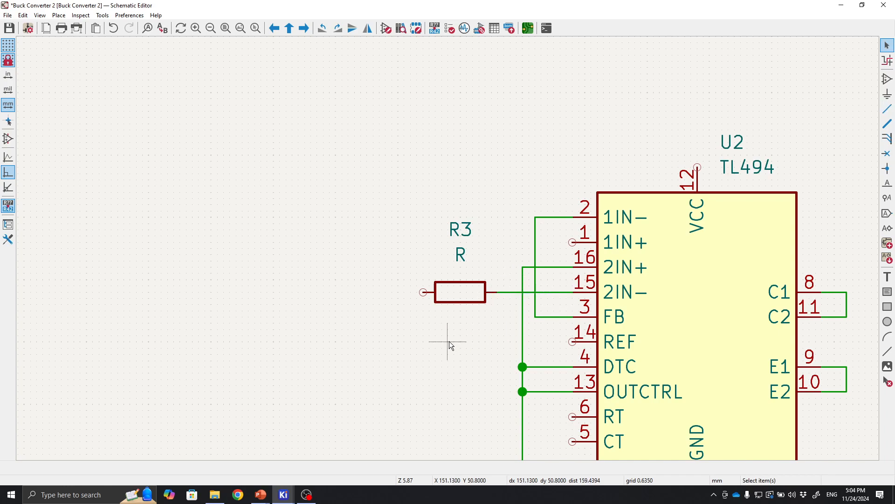
Duplicate a capacitor, rotate it horizontal, place it left of the TL494 and wire it to the CT pin 5.
scroll(449, 341, down, 5)
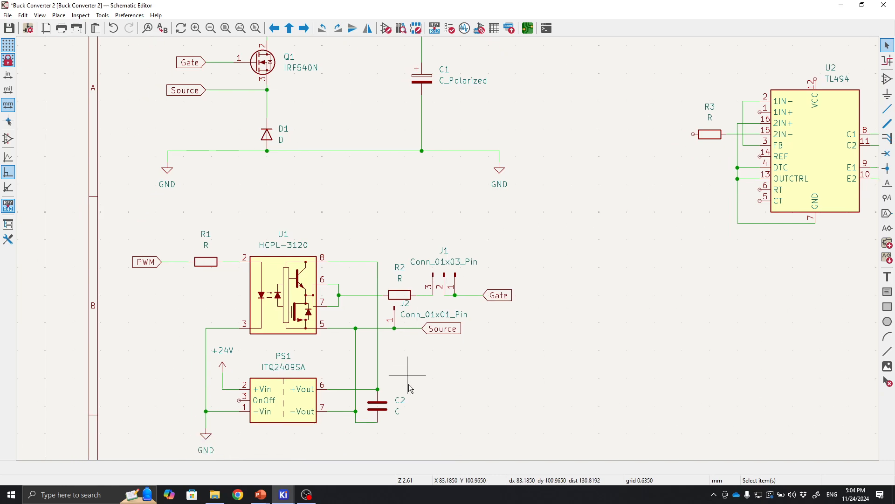
click(378, 405)
key(ctrl+d)
scroll(712, 212, up, 5)
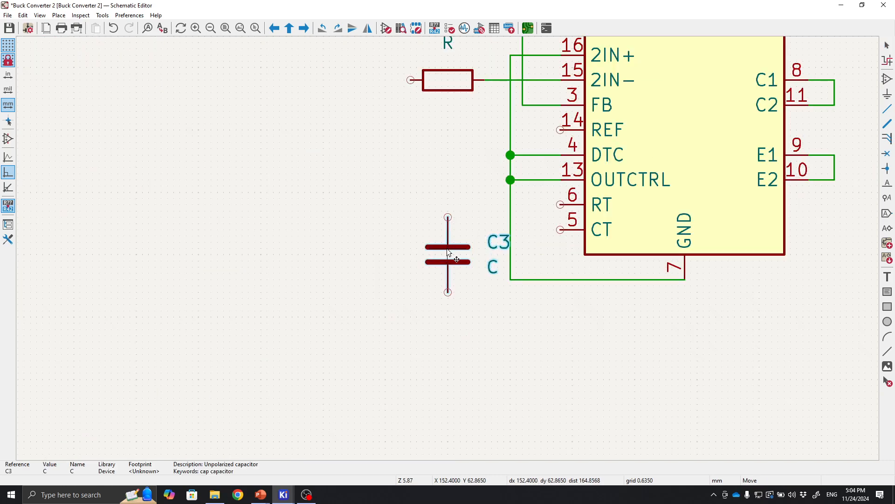
key(r)
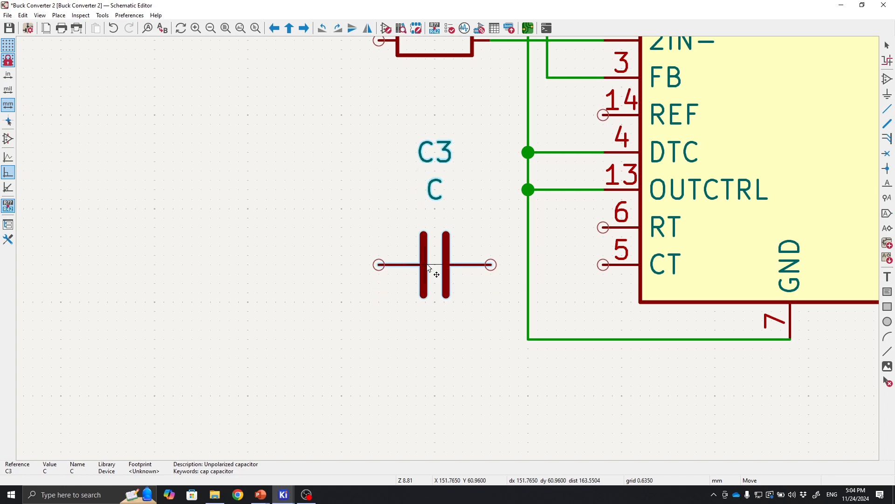
click(430, 268)
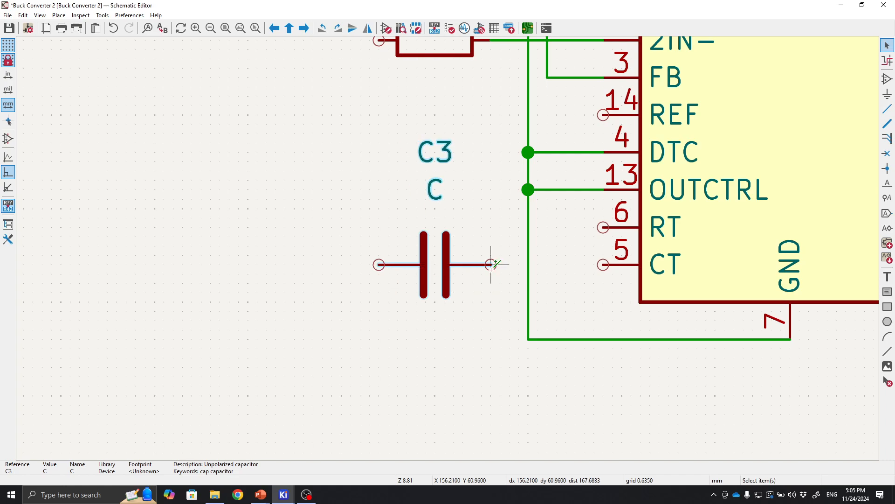
click(491, 264)
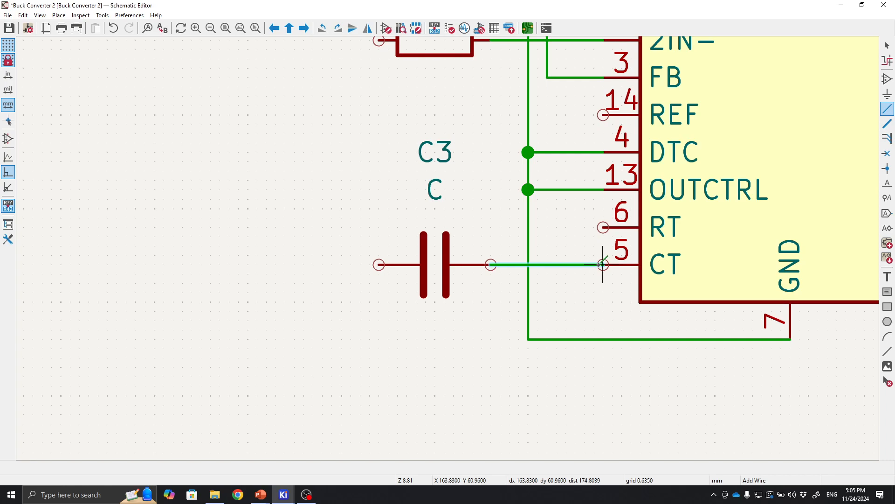
click(603, 264)
Place a +24V power symbol above the TL494 and wire it to the VCC pin 12.
scroll(590, 280, down, 3)
shift+scroll(449, 248, up, 2)
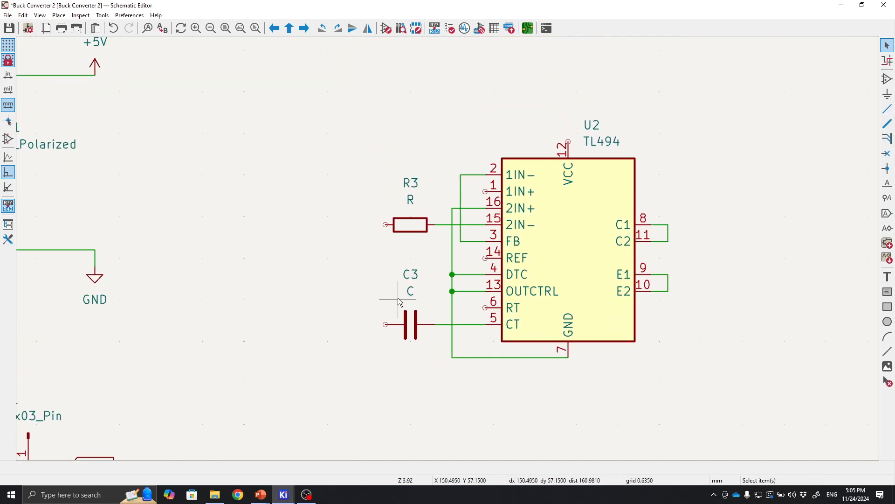
mouse_move(338, 273)
middle_down()
mouse_move(382, 280)
mouse_move(322, 277)
middle_up()
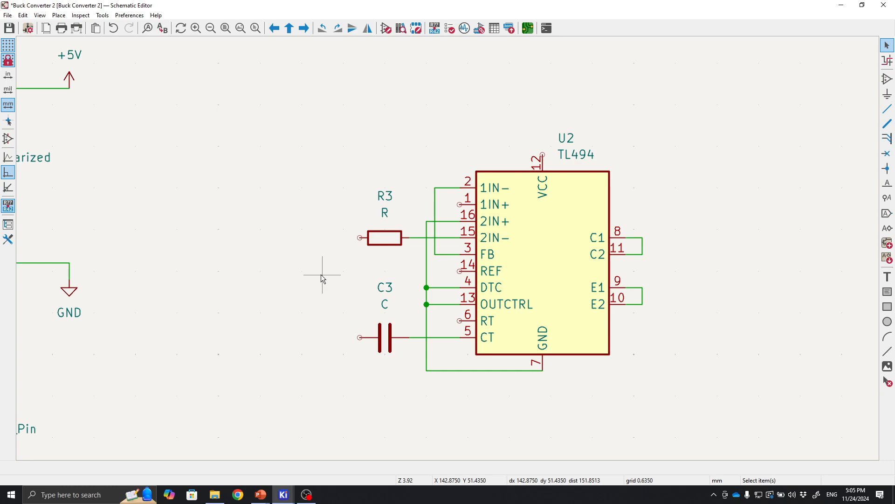
middle_drag(525, 233, 639, 241)
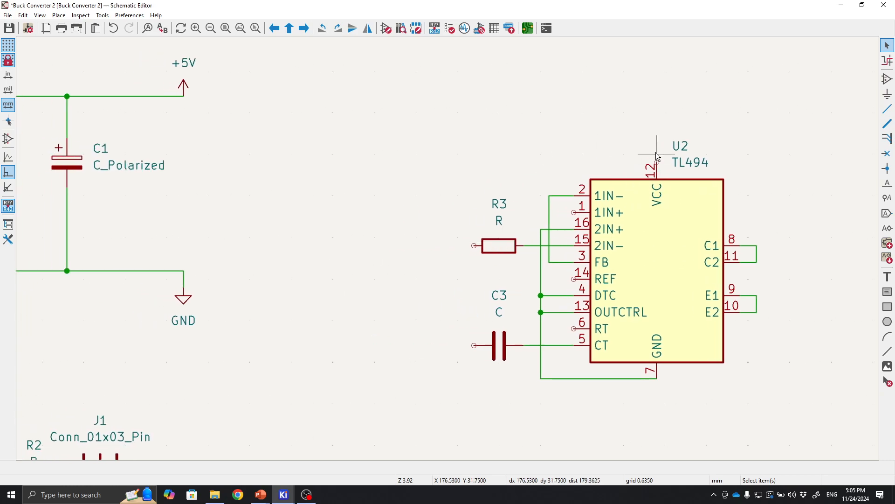
scroll(446, 204, down, 4)
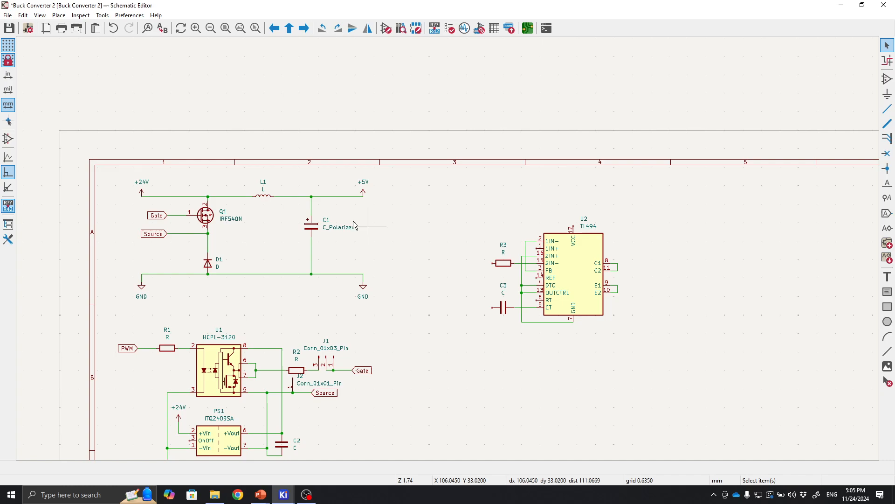
click(150, 192)
scroll(592, 247, up, 8)
key(m)
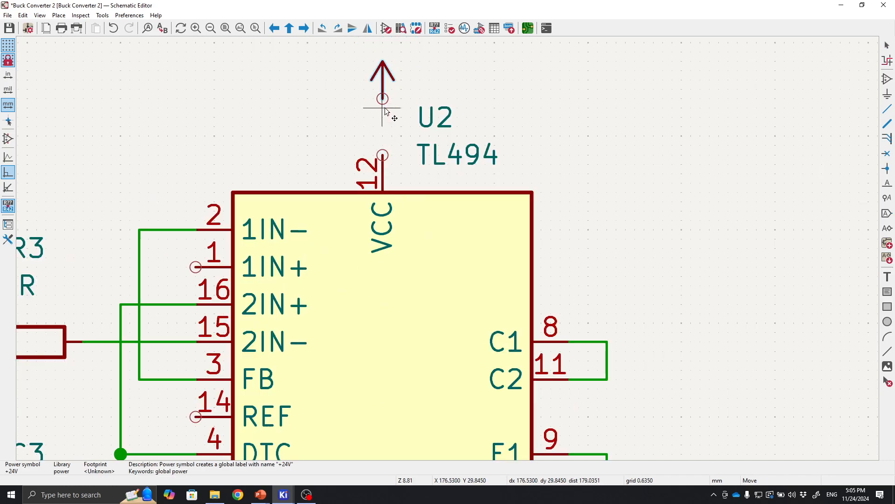
click(382, 98)
key(w)
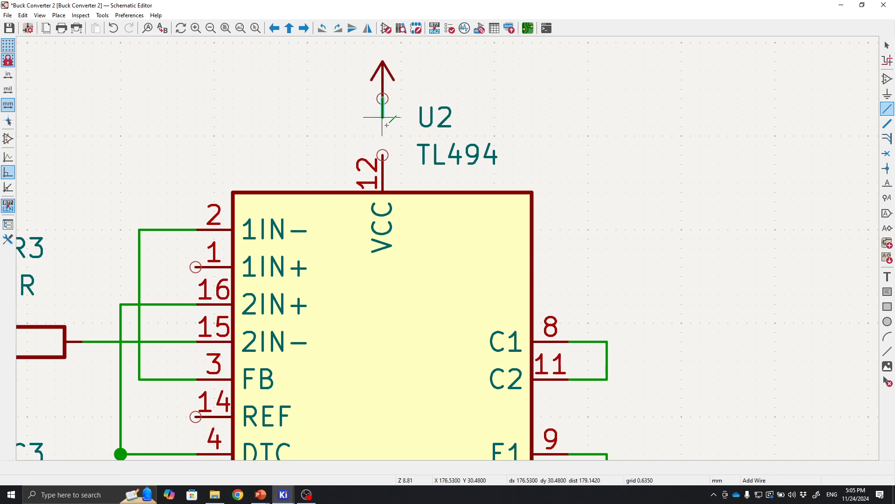
click(383, 155)
middle_drag(260, 149, 452, 131)
scroll(452, 131, down, 4)
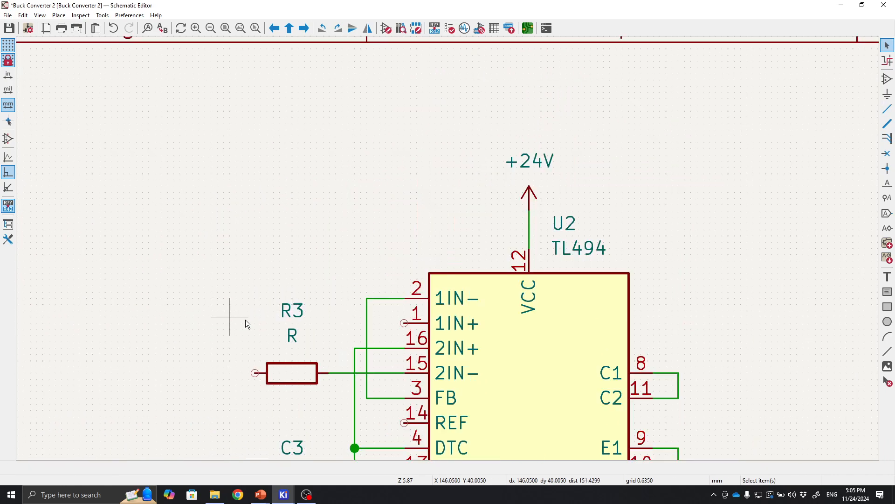
middle_drag(479, 252, 353, 212)
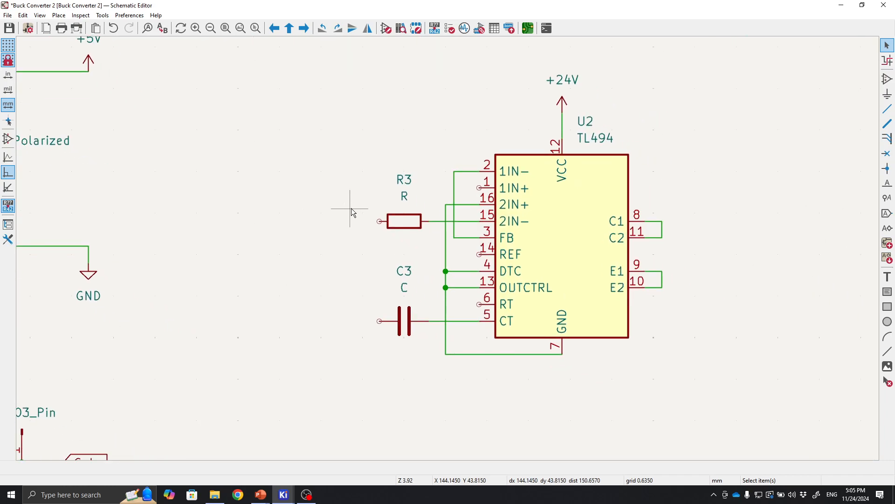
Copy a GND symbol and place it below the TL494's GND pin 7.
scroll(351, 209, down, 1)
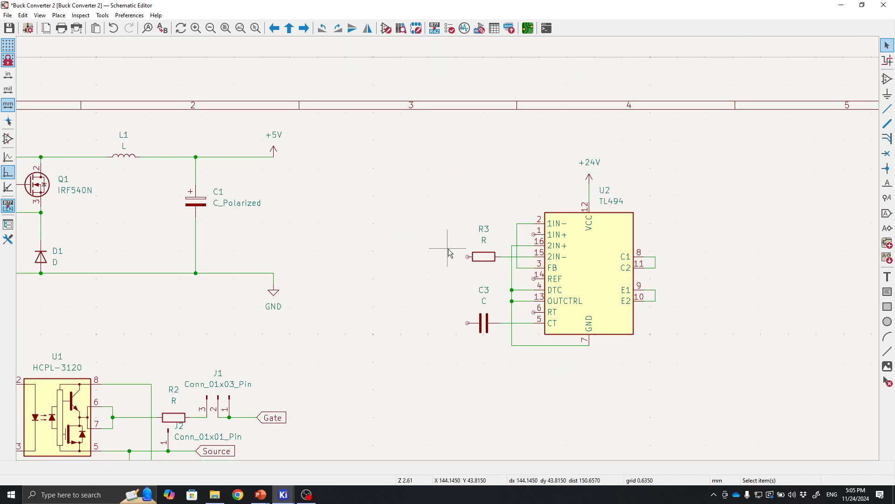
middle_drag(462, 254, 530, 236)
middle_drag(419, 228, 508, 203)
middle_drag(575, 199, 576, 148)
middle_drag(594, 186, 539, 233)
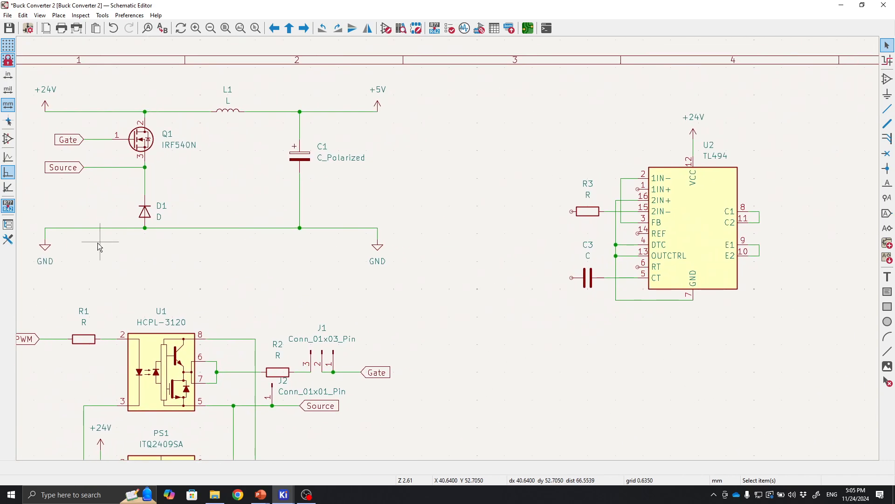
click(50, 248)
key(ctrl+c)
key(ctrl+v)
scroll(710, 318, up, 3)
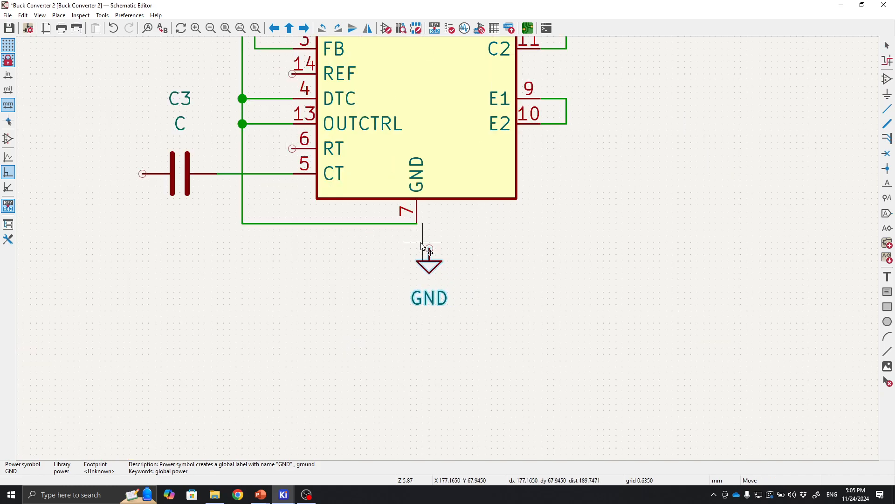
click(693, 307)
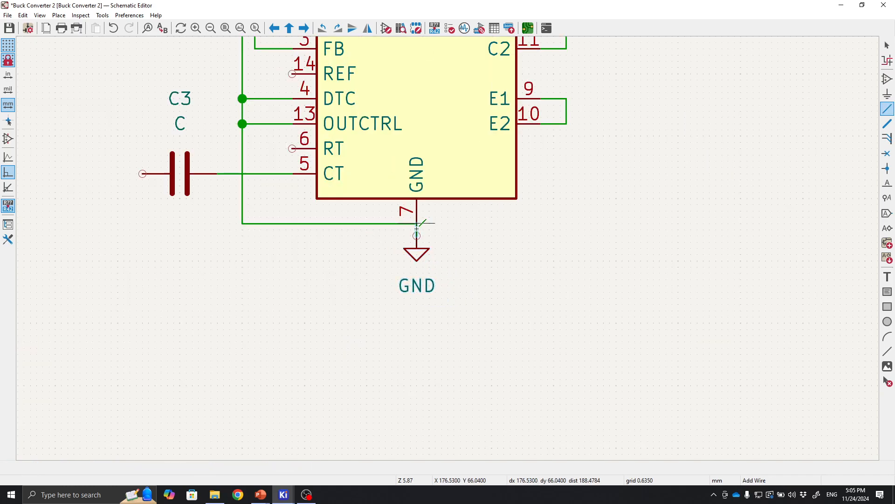
Add an R_Potentiometer symbol and place it left of the TL494, above R3.
scroll(417, 239, down, 3)
middle_drag(520, 211, 536, 262)
middle_drag(498, 217, 510, 265)
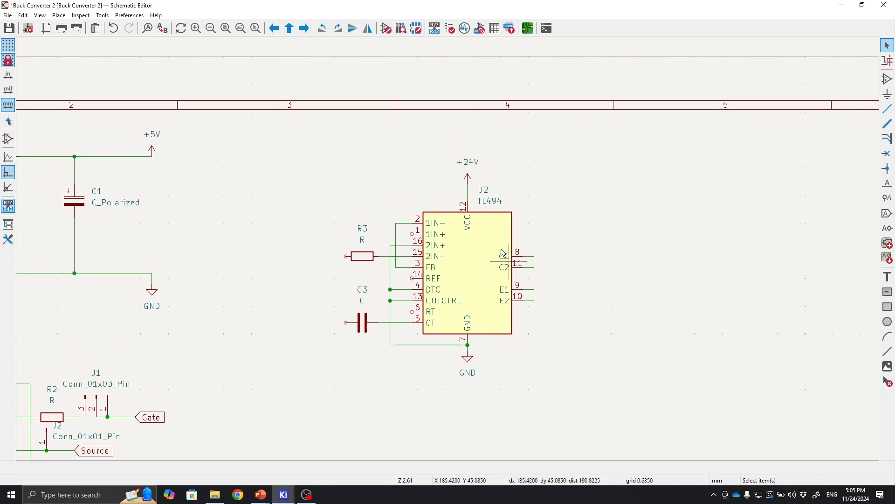
scroll(492, 239, up, 1)
scroll(448, 248, down, 1)
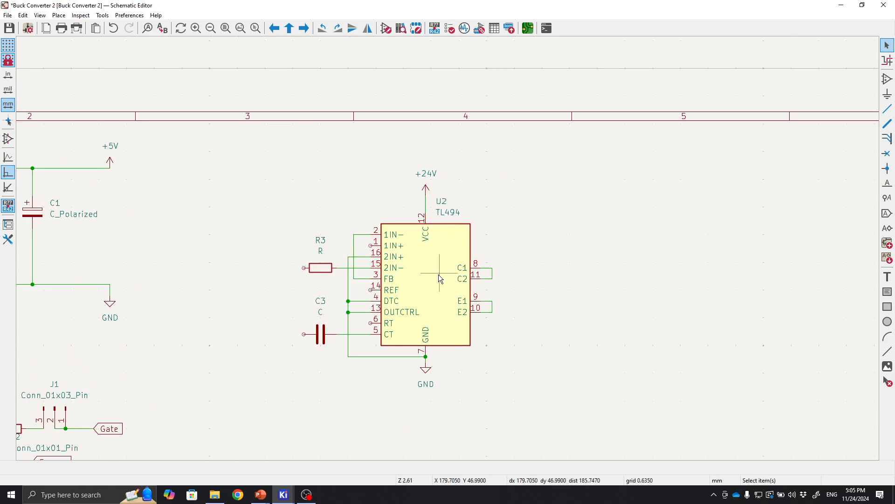
scroll(445, 254, up, 2)
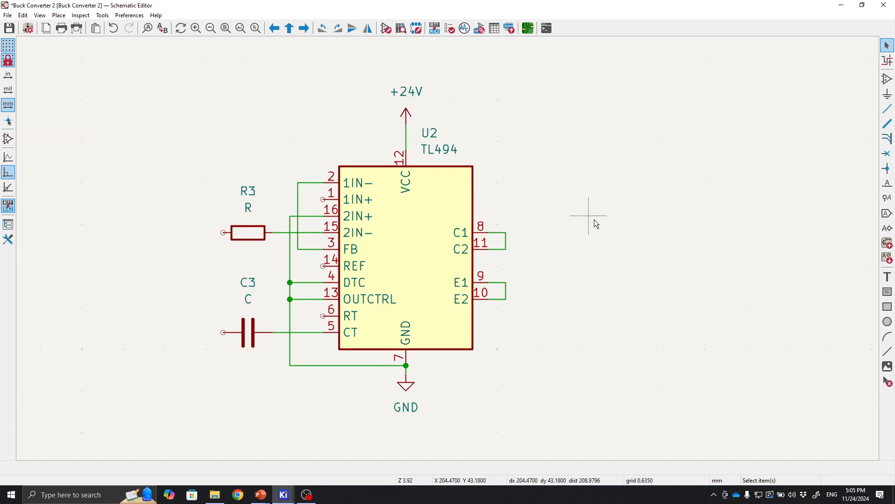
middle_drag(591, 220, 639, 225)
middle_drag(295, 237, 365, 248)
click(887, 78)
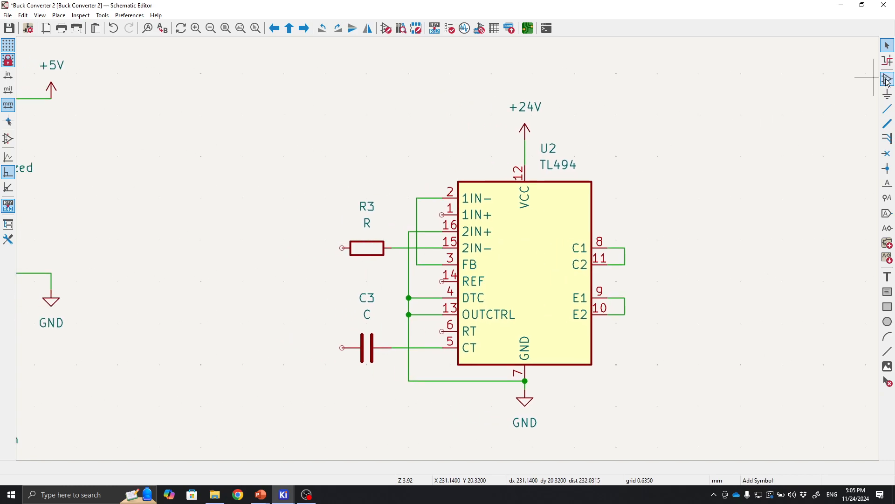
click(603, 127)
text(pot)
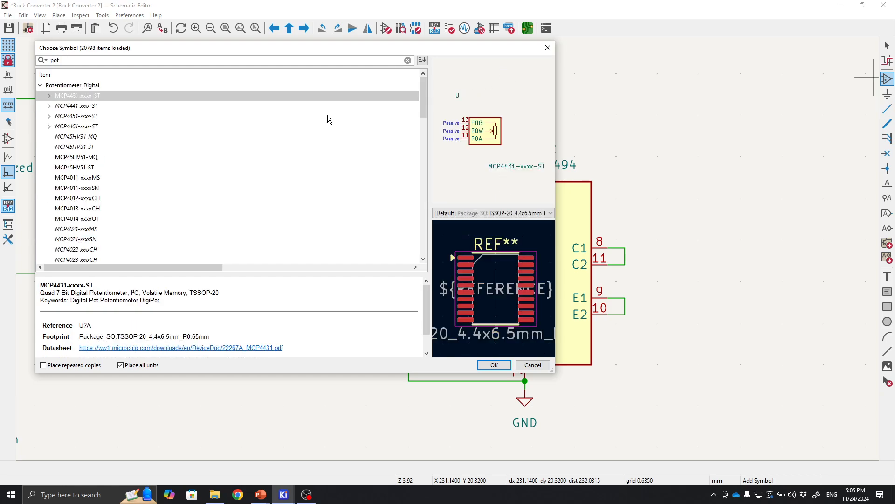
scroll(170, 195, down, 15)
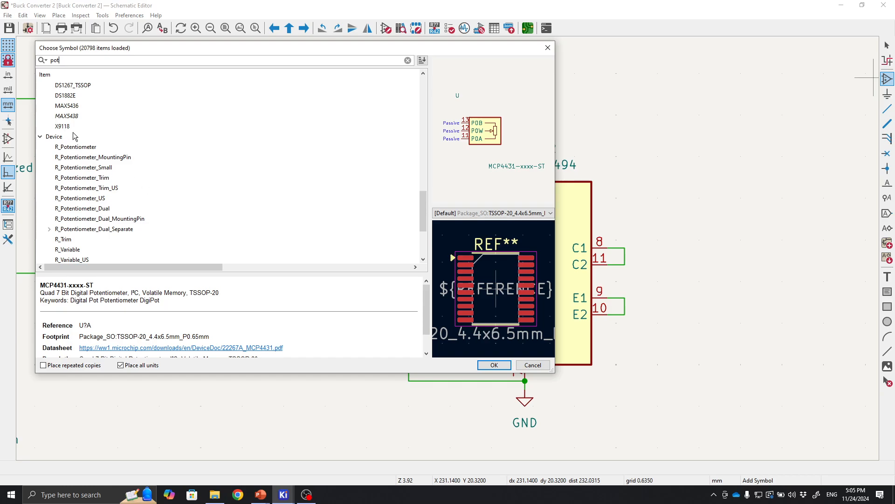
click(94, 149)
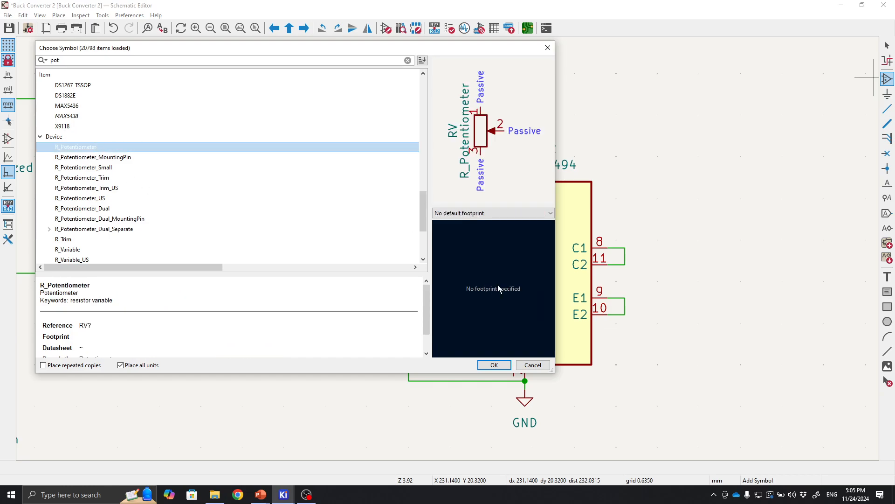
click(494, 365)
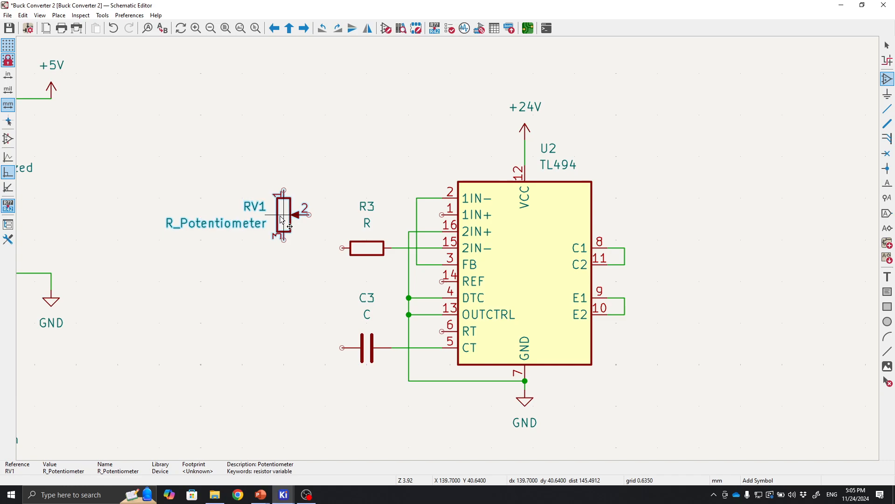
click(284, 215)
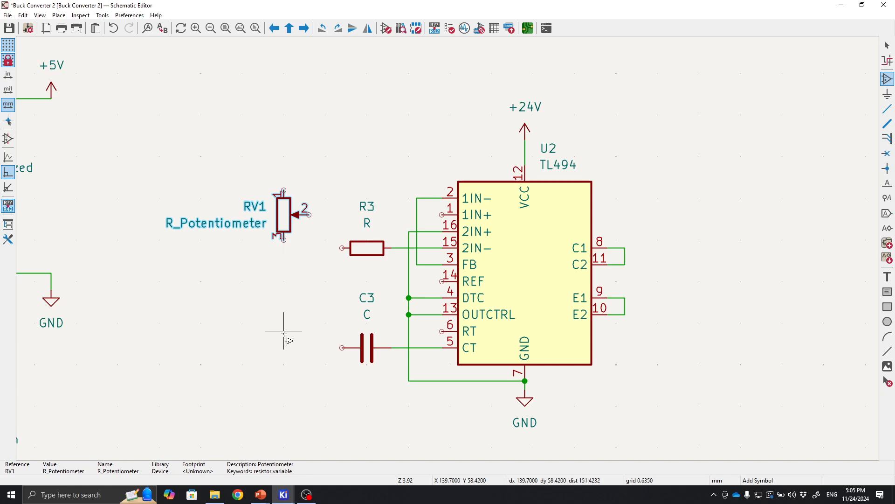
Duplicate the potentiometer and place the copy lower, left of capacitor C3.
key(Escape)
click(284, 237)
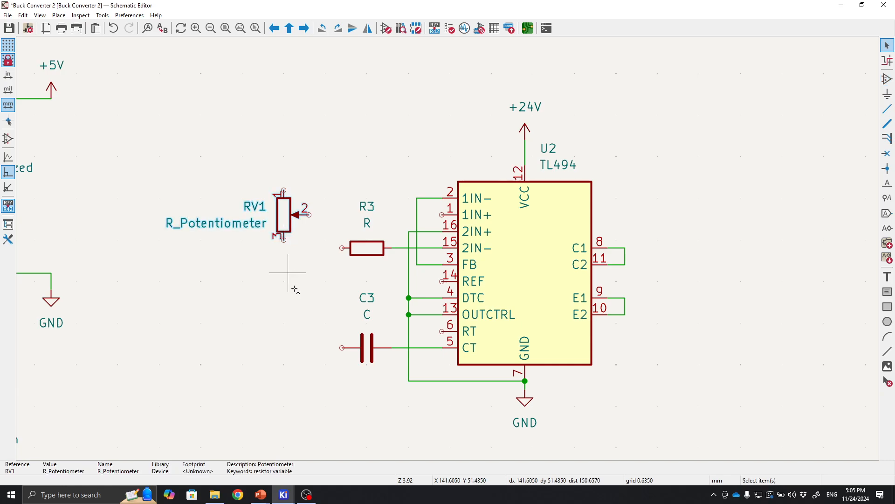
key(ctrl+d)
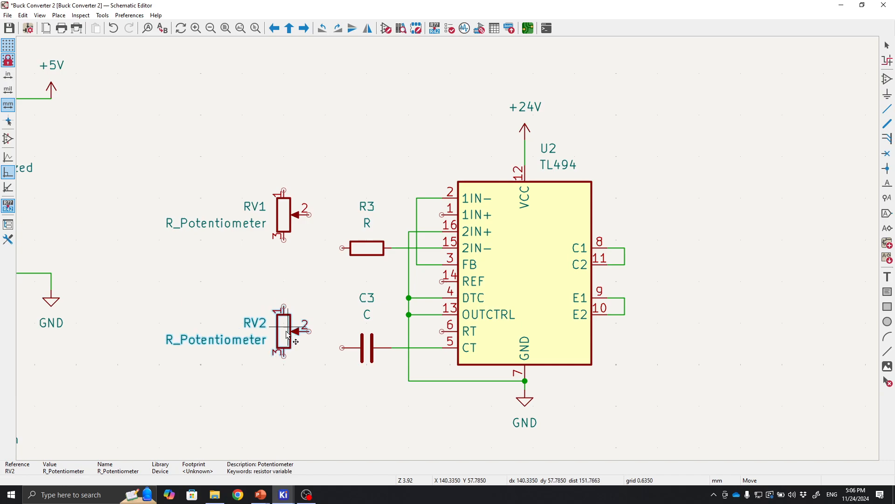
click(287, 336)
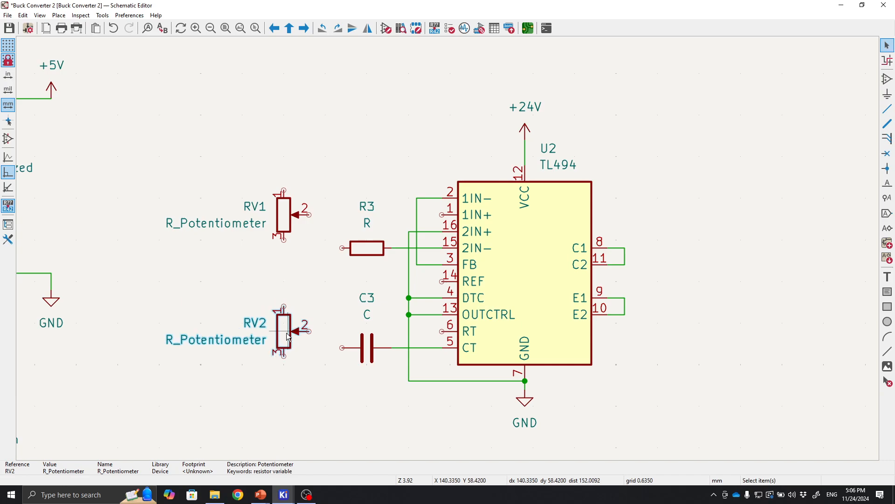
Wire RV2's wiper to the RT pin 6 and RV1's wiper to the 1IN+ pin 1.
key(w)
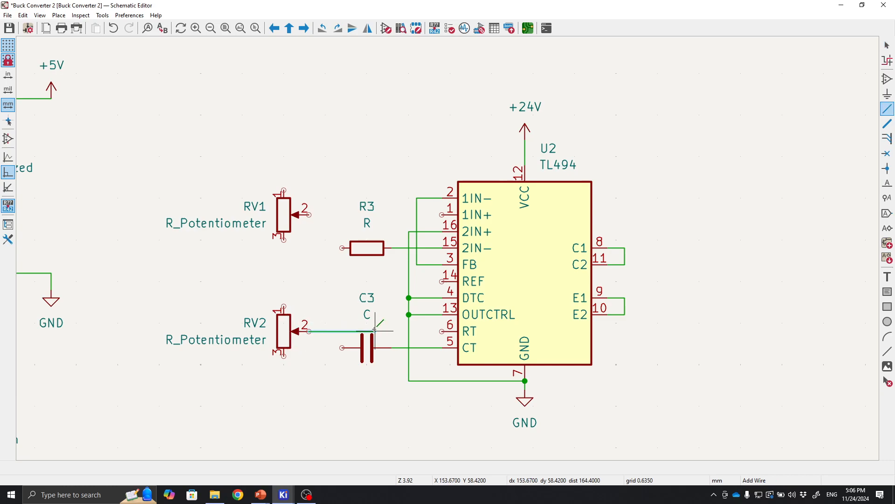
click(443, 331)
key(Escape)
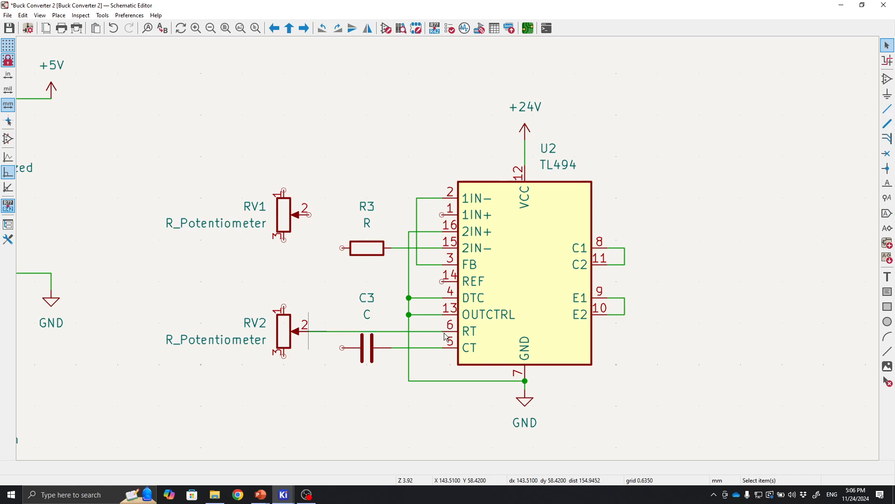
key(w)
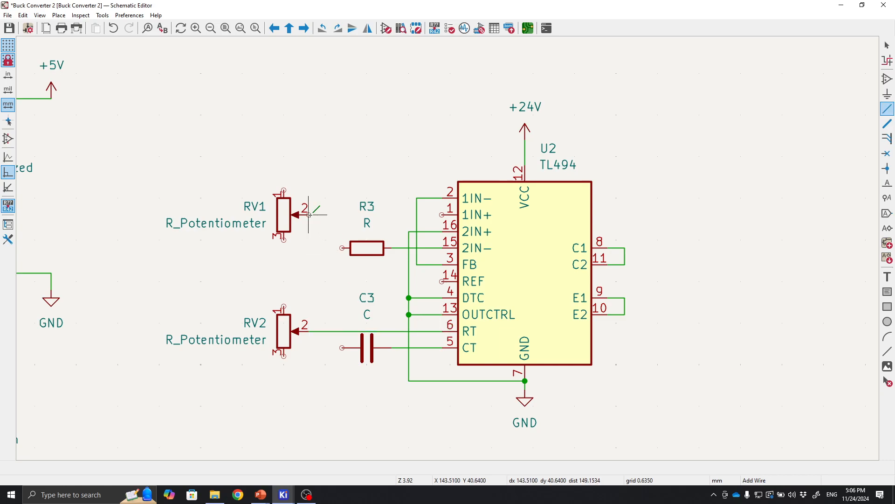
click(442, 215)
key(Escape)
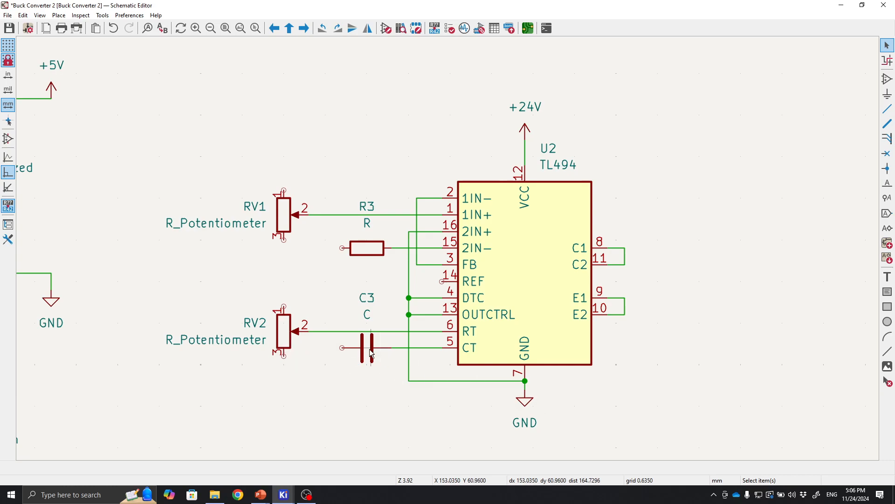
Wire C3's free end and the lower ends of RV2 and RV1 to the ground line under the TL494.
key(w)
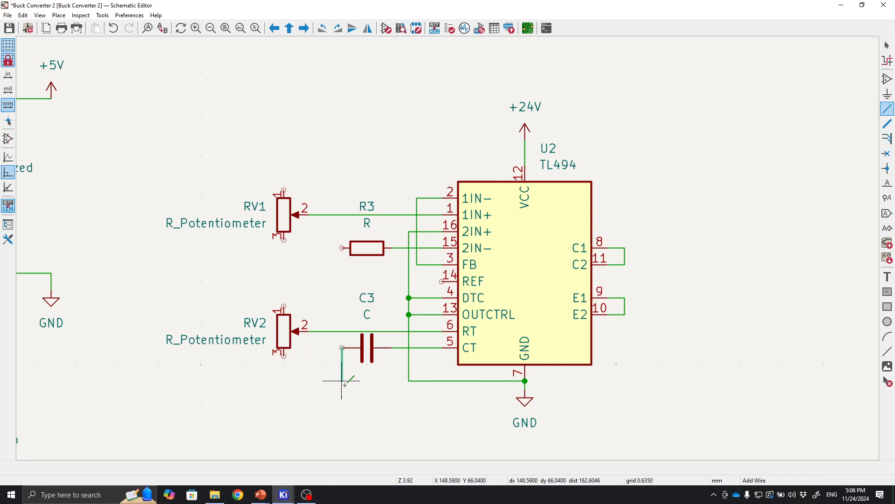
click(409, 381)
key(Escape)
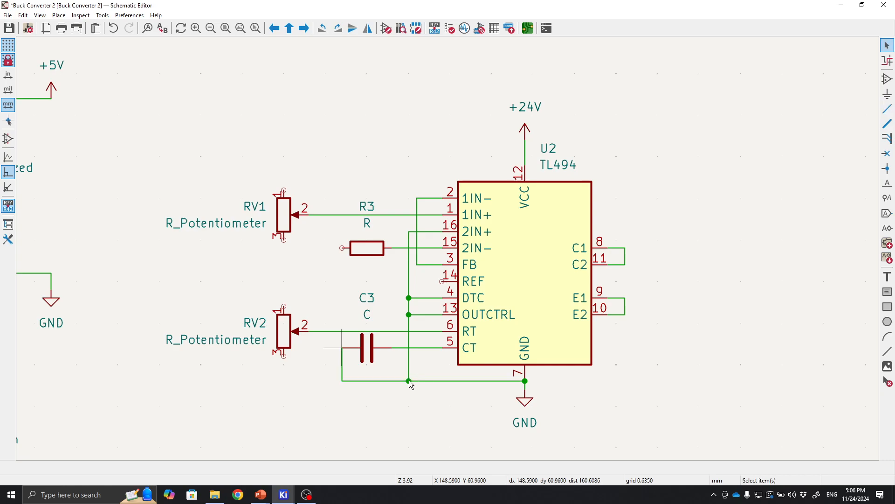
click(283, 355)
click(342, 380)
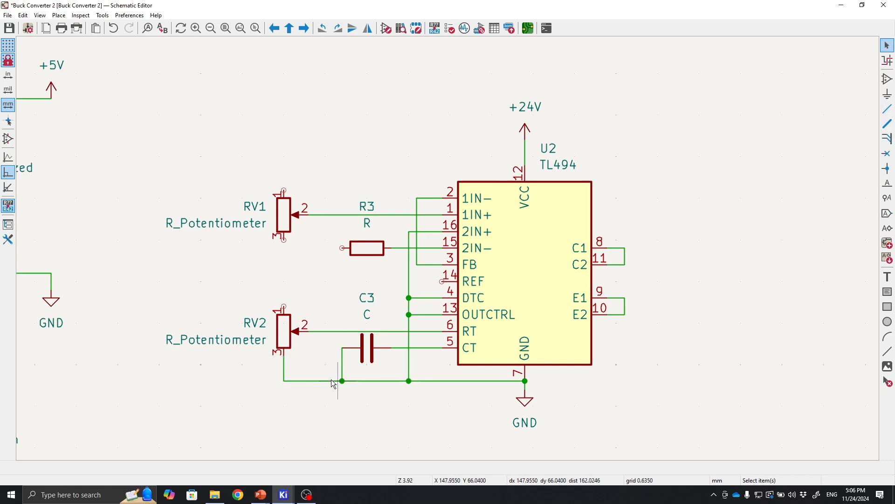
key(w)
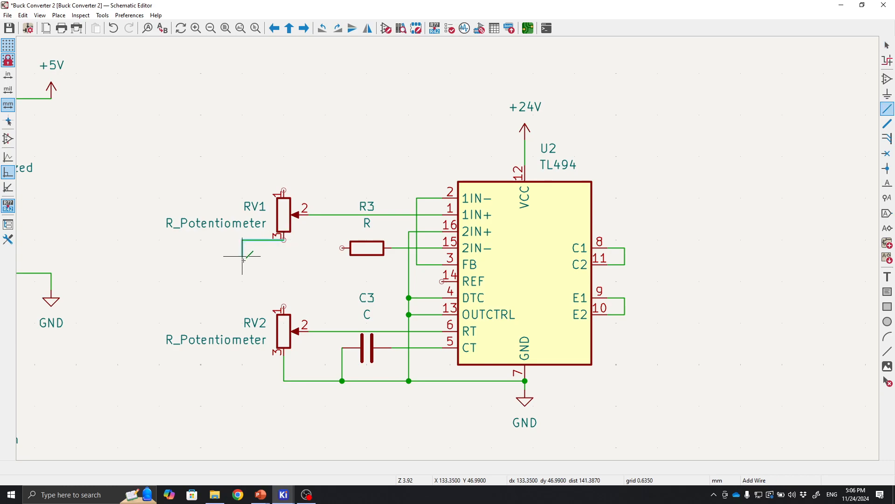
click(283, 364)
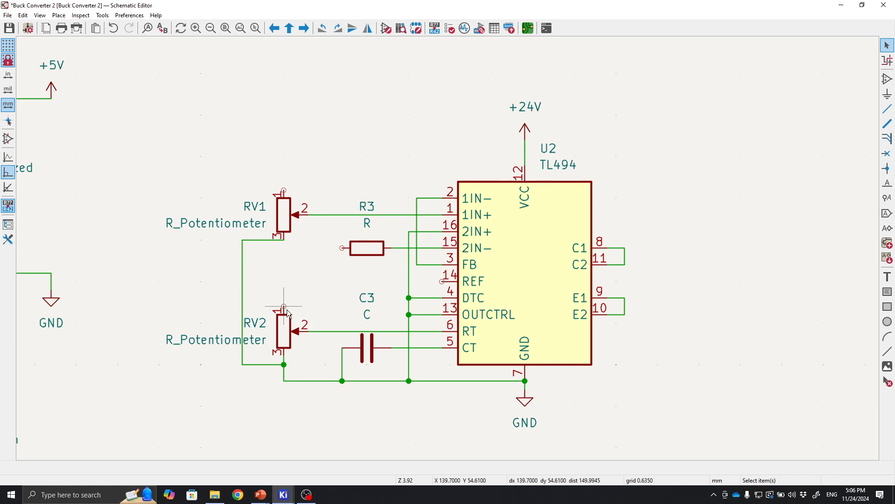
Connect the upper ends of RV2 and RV1 and R3's free end to the TL494's REF pin 14.
key(w)
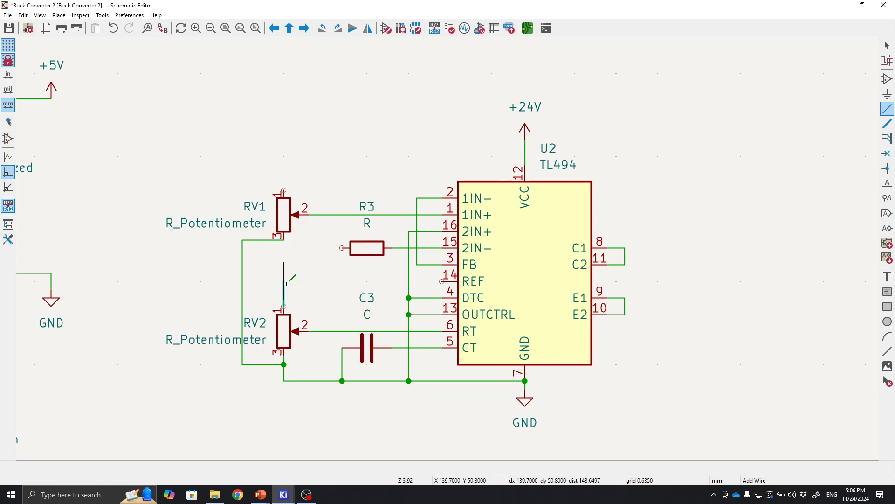
click(441, 282)
key(Escape)
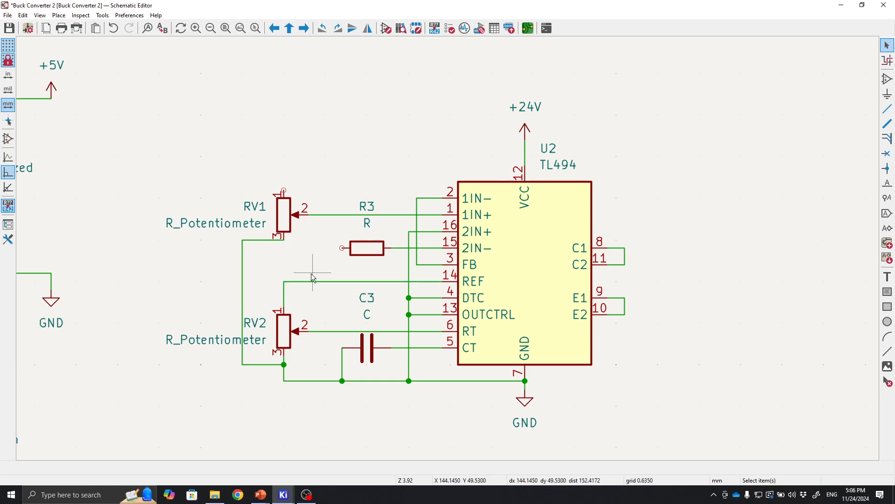
click(284, 190)
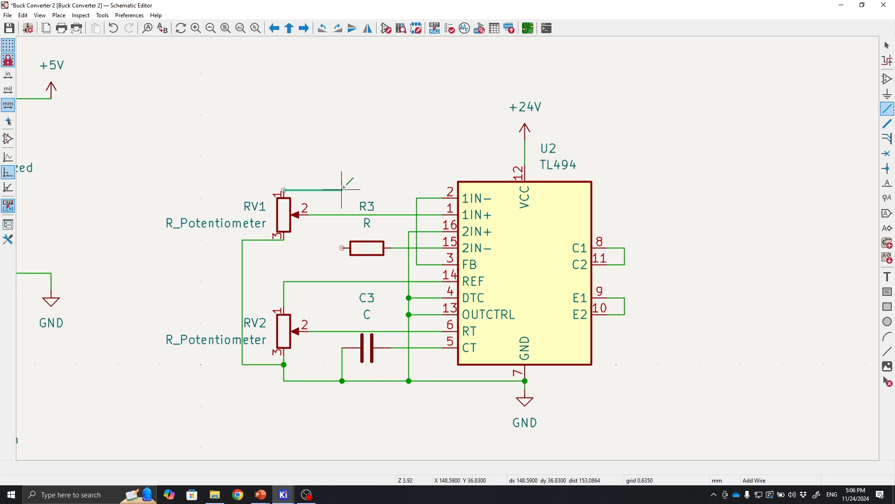
click(317, 281)
click(343, 247)
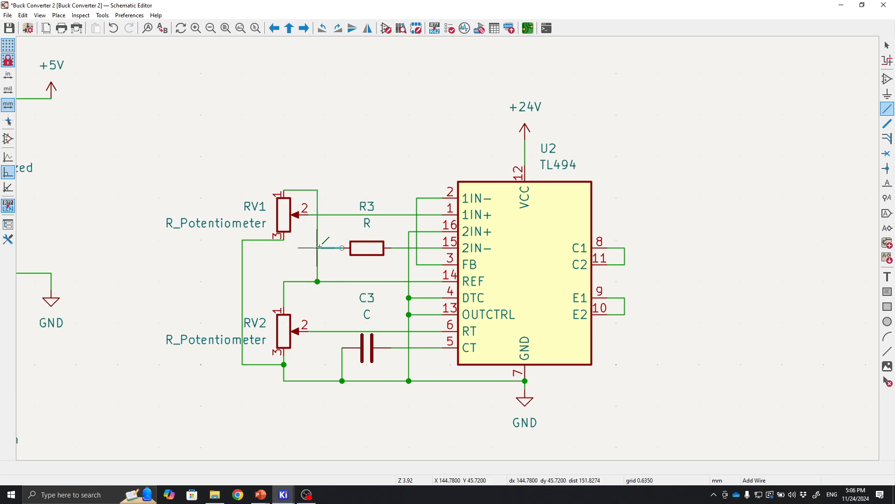
click(319, 247)
key(Escape)
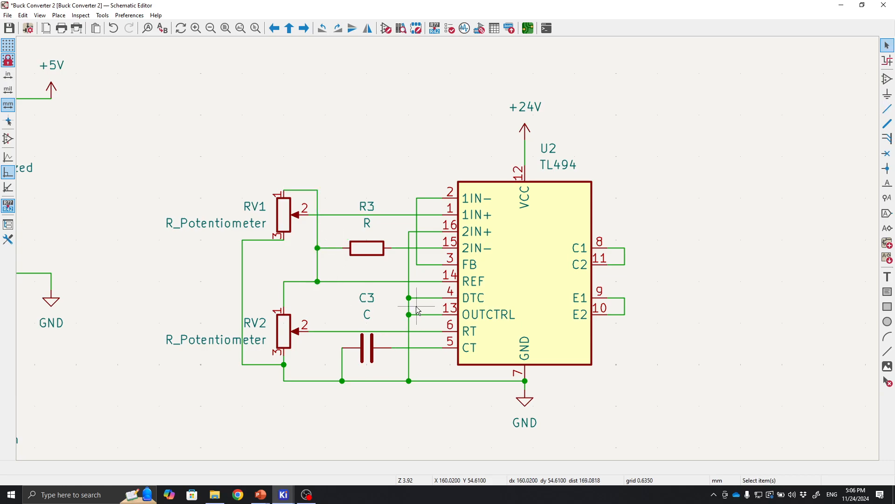
Inspect the two potentiometers and their wiring around the TL494.
scroll(416, 306, up, 1)
scroll(449, 250, down, 1)
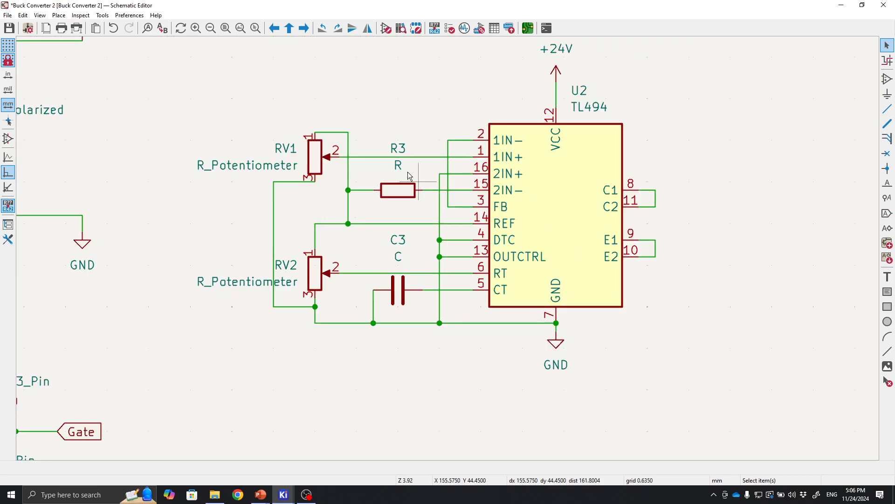
middle_drag(415, 226, 284, 270)
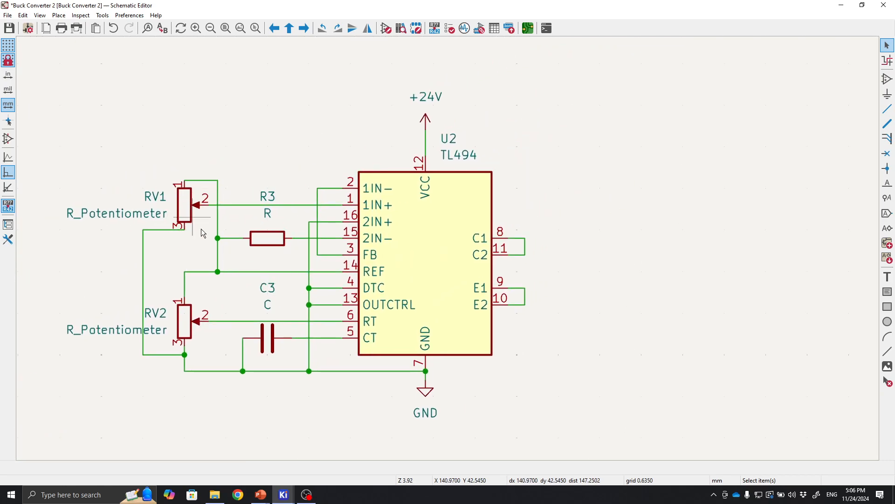
click(185, 208)
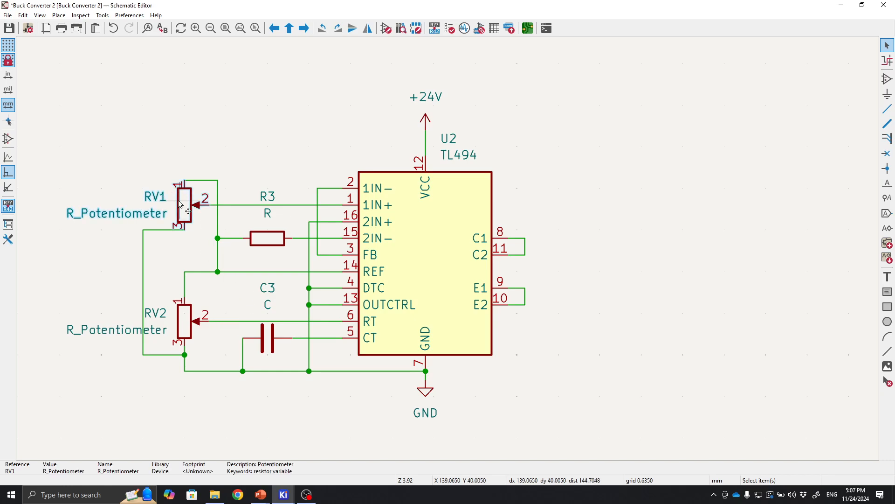
click(190, 319)
middle_drag(152, 226, 225, 220)
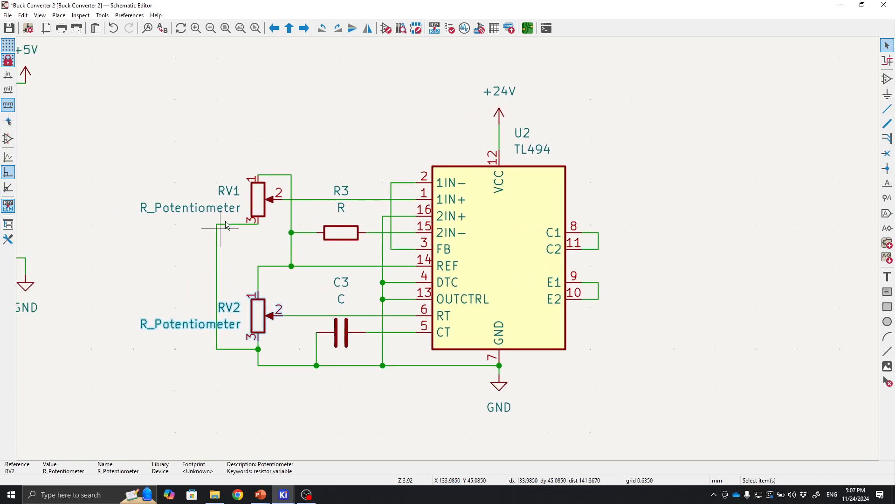
click(262, 196)
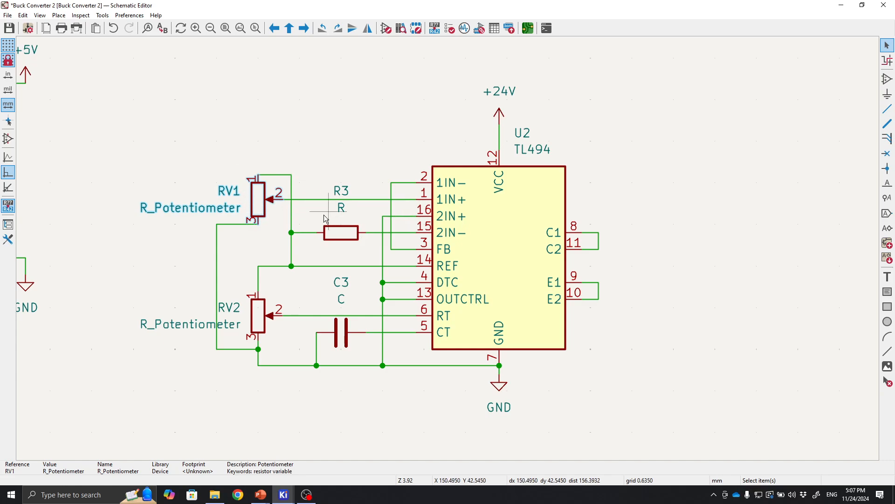
Wire the TL494's joined C1/C2 collector pins up to the +24V supply line at the VCC pin.
click(258, 313)
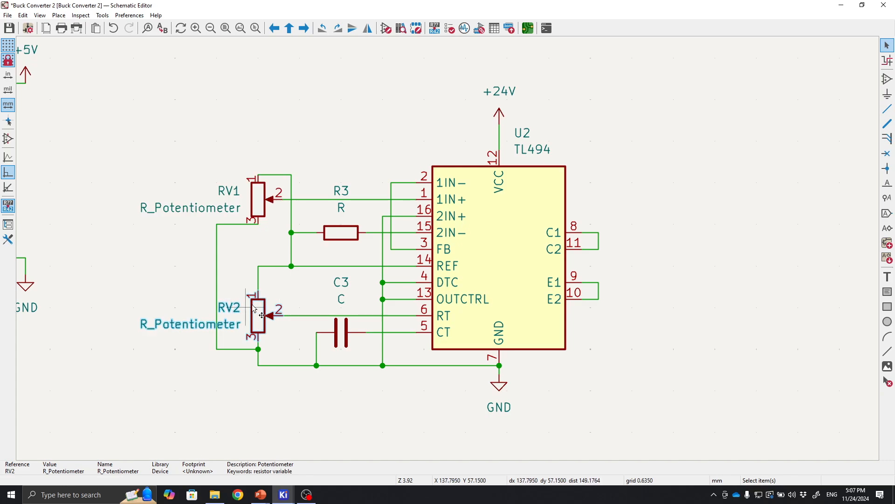
middle_drag(333, 274, 280, 288)
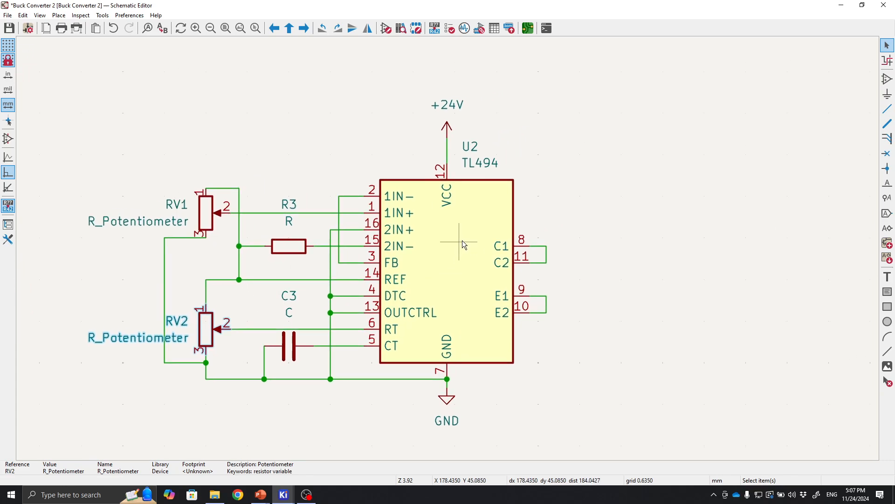
click(713, 306)
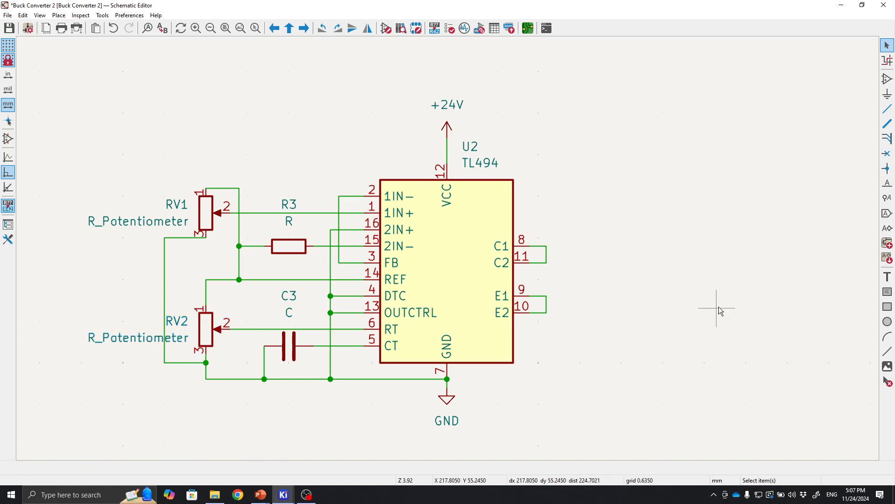
middle_drag(714, 306, 595, 323)
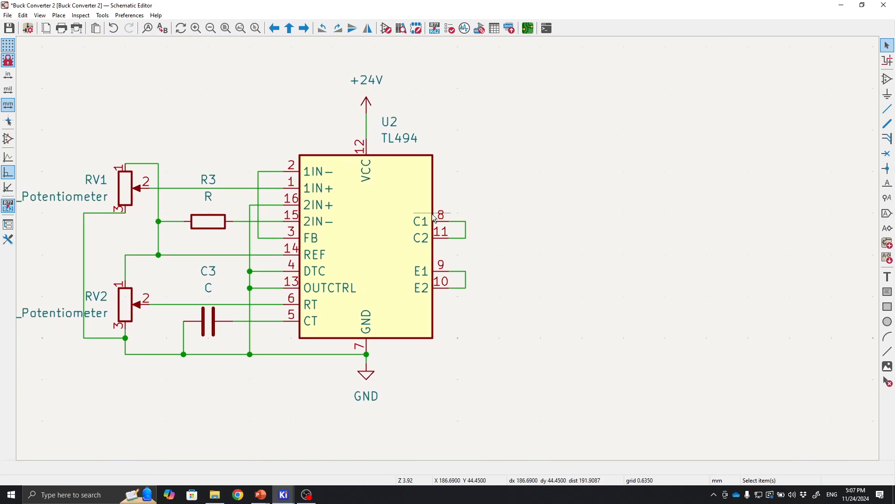
scroll(498, 292, up, 3)
scroll(498, 292, down, 2)
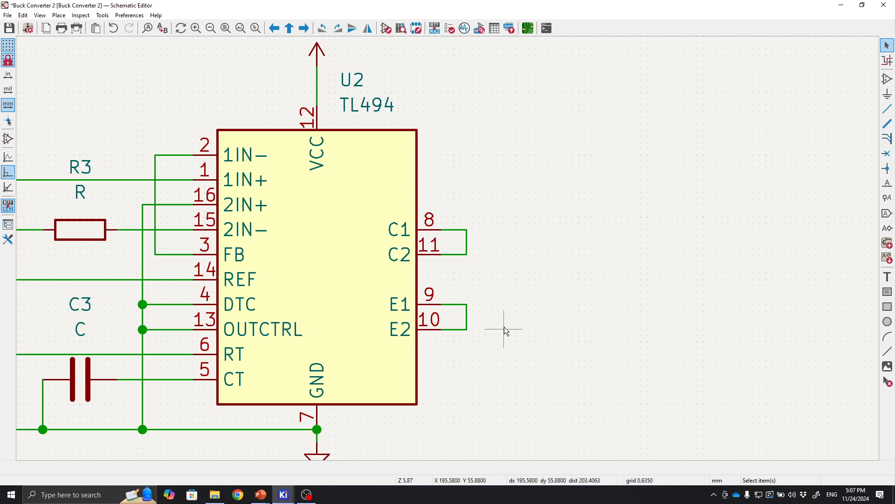
middle_drag(543, 311, 468, 307)
scroll(399, 244, down, 1)
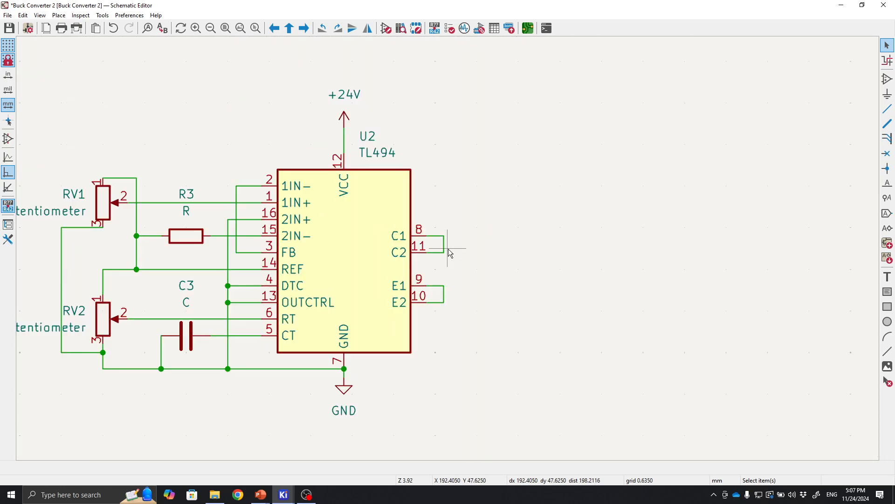
scroll(448, 248, up, 1)
scroll(445, 223, up, 1)
scroll(449, 248, down, 1)
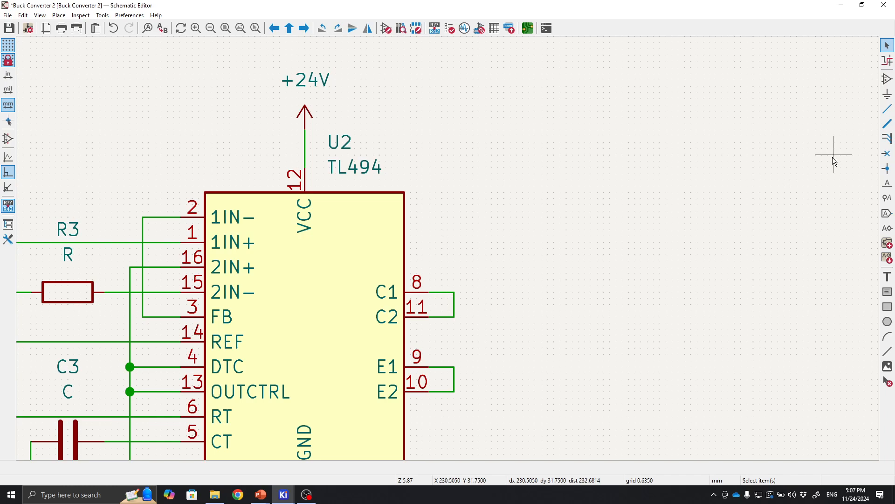
click(887, 109)
click(304, 142)
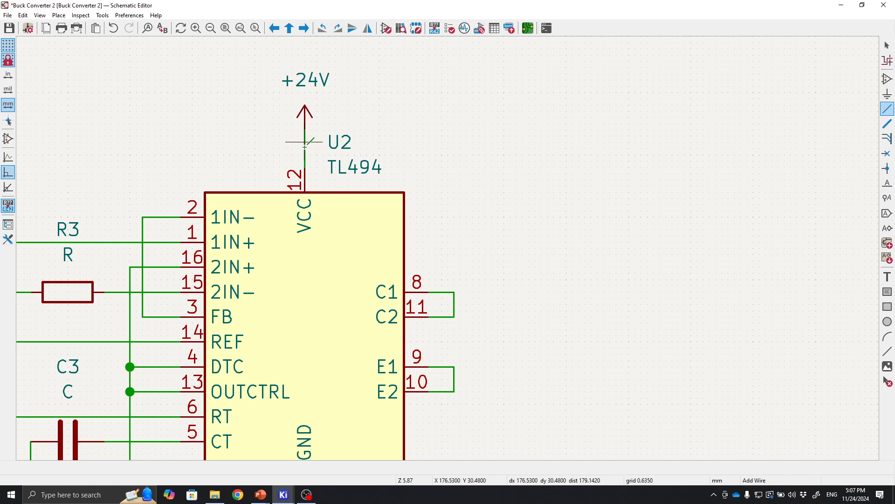
click(454, 292)
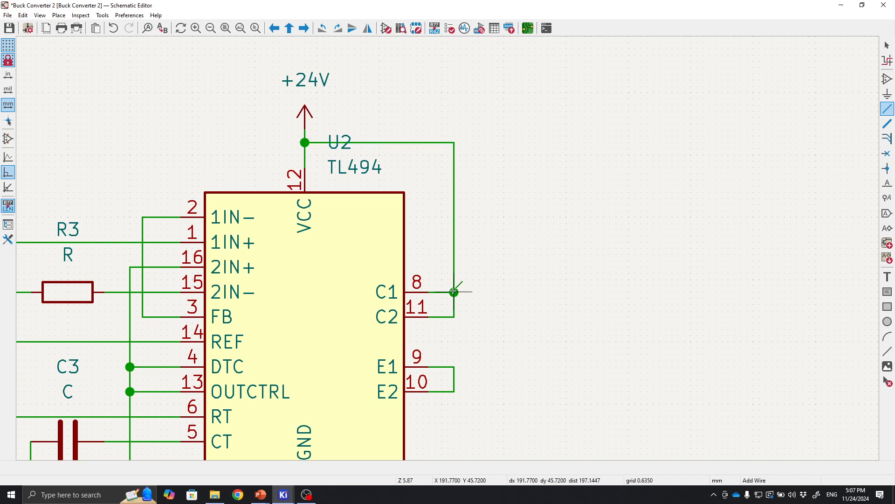
Copy the PWM global label, mirror it, and connect it to the TL494's joined E1/E2 emitter pins.
middle_drag(541, 329, 555, 243)
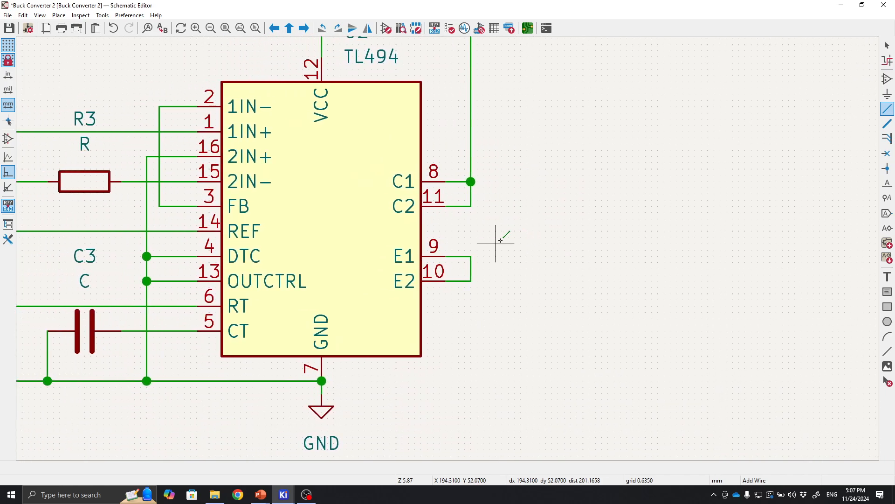
scroll(449, 255, down, 2)
scroll(456, 247, up, 4)
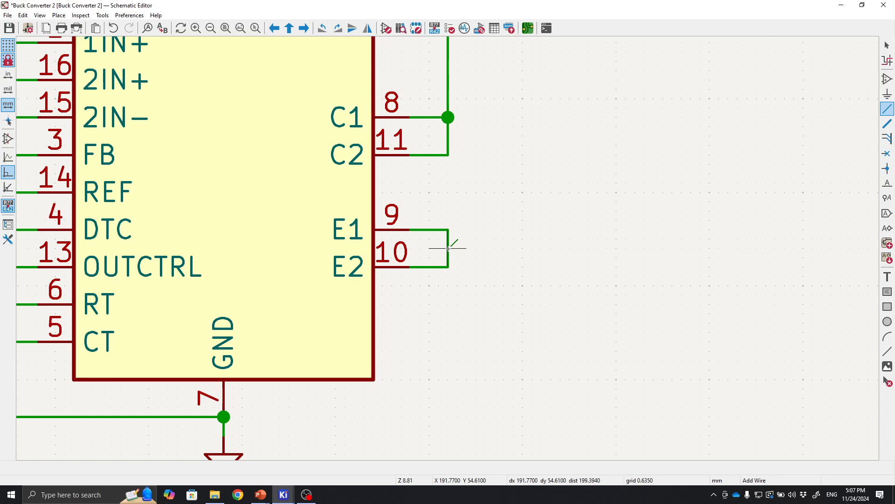
scroll(448, 248, down, 2)
scroll(562, 256, down, 3)
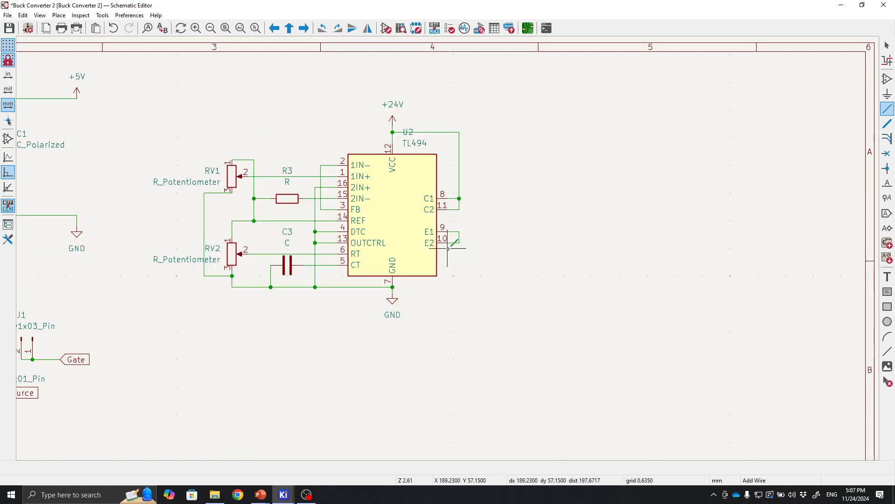
middle_drag(455, 248, 653, 242)
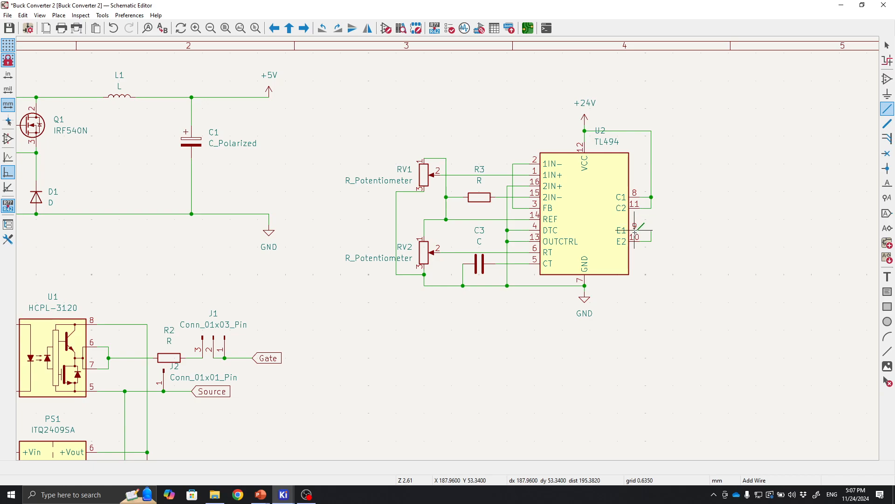
middle_drag(508, 269, 664, 219)
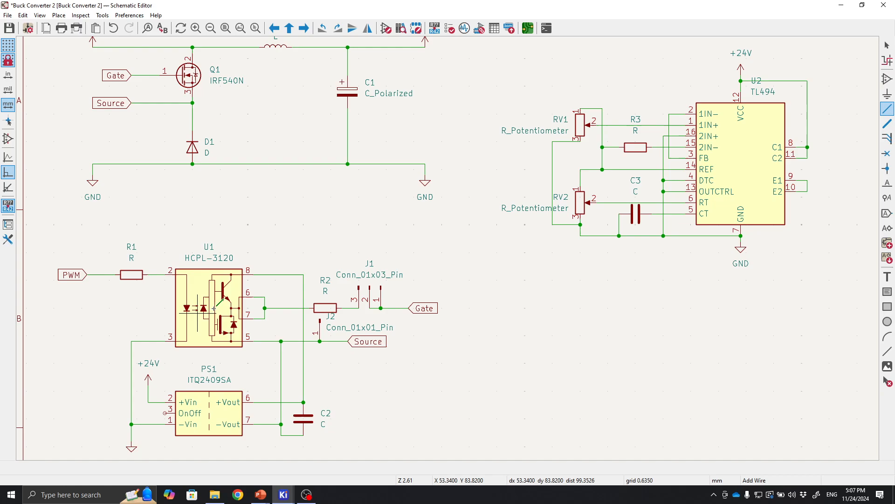
middle_drag(253, 204, 242, 213)
key(Escape)
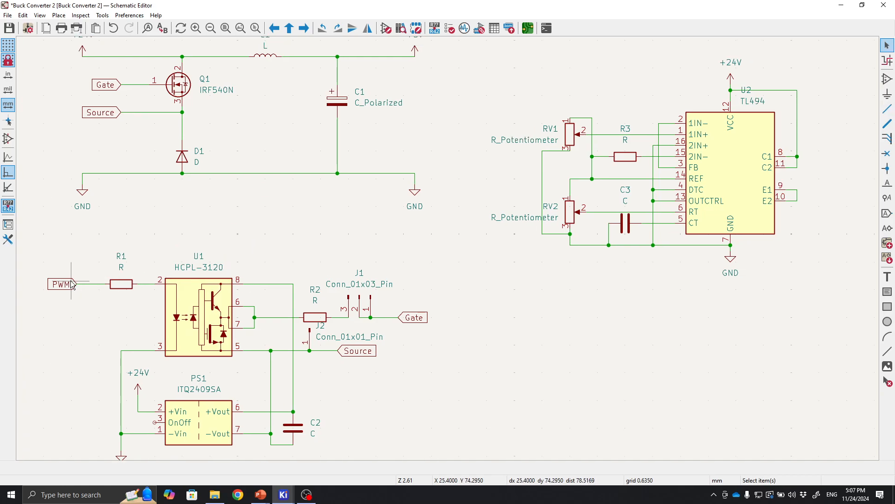
click(70, 282)
middle_drag(425, 234, 135, 267)
key(ctrl+v)
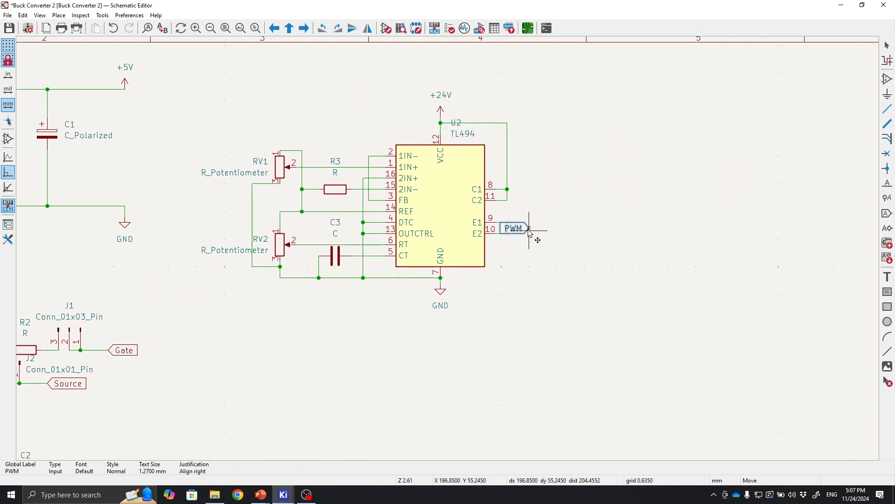
scroll(530, 231, up, 3)
key(x)
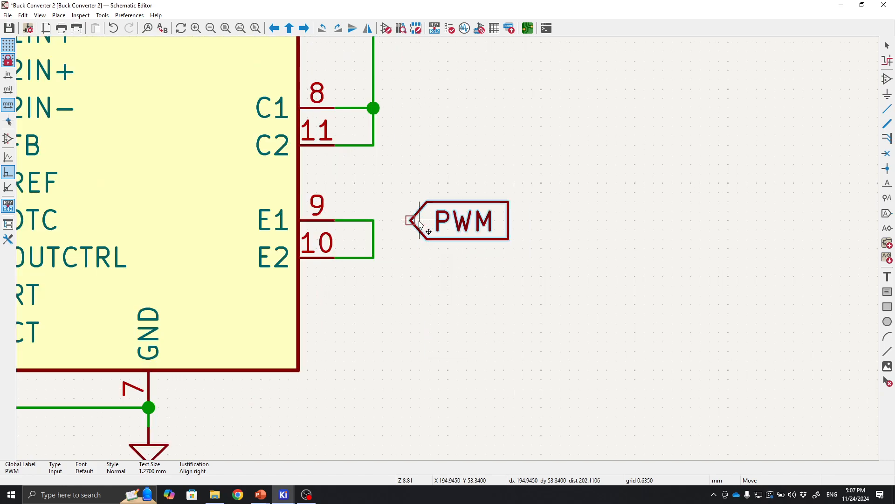
click(412, 220)
click(413, 221)
click(374, 221)
Place a Conn_01x02_Socket connector below the TL494 circuit.
scroll(393, 286, down, 3)
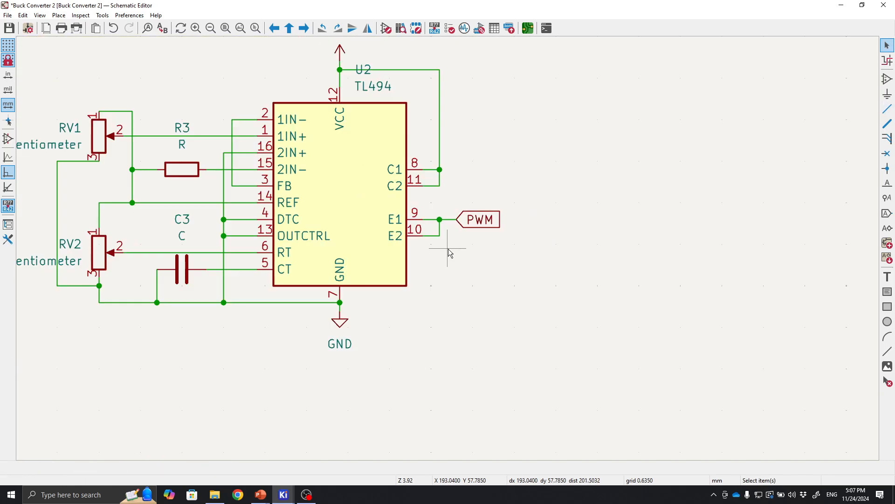
middle_drag(471, 269, 677, 243)
scroll(458, 239, down, 1)
middle_drag(453, 249, 508, 247)
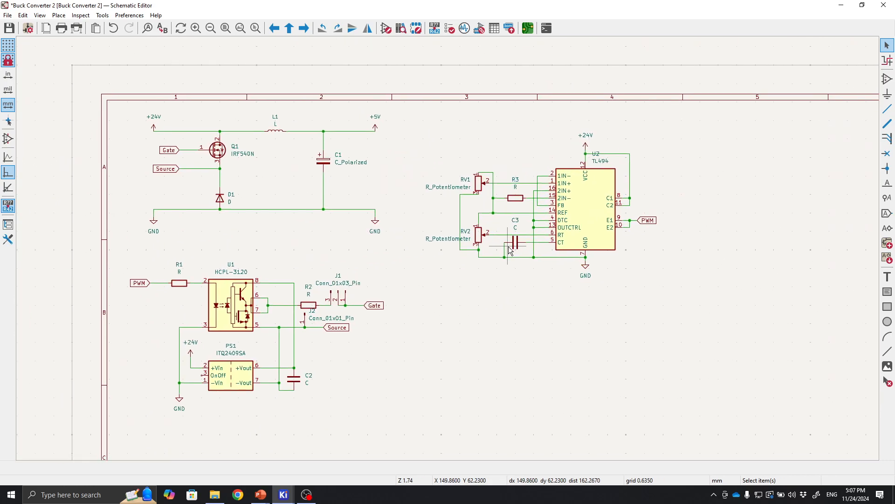
middle_drag(443, 282, 419, 263)
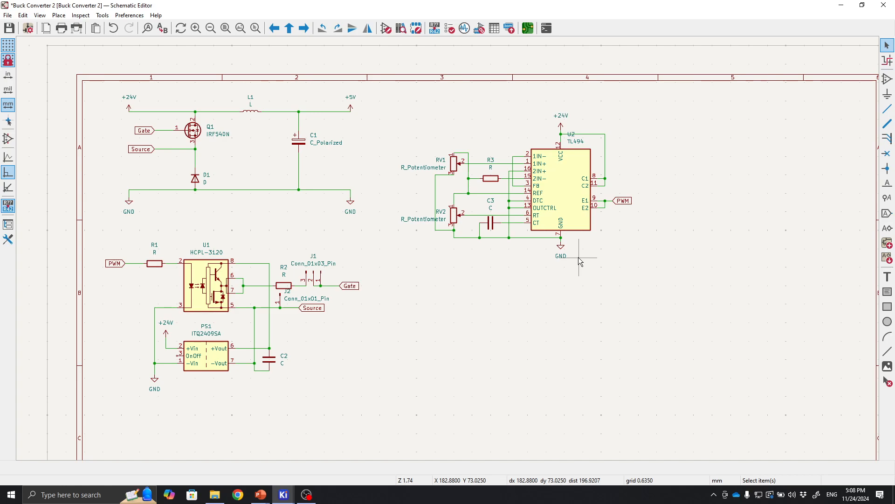
click(886, 83)
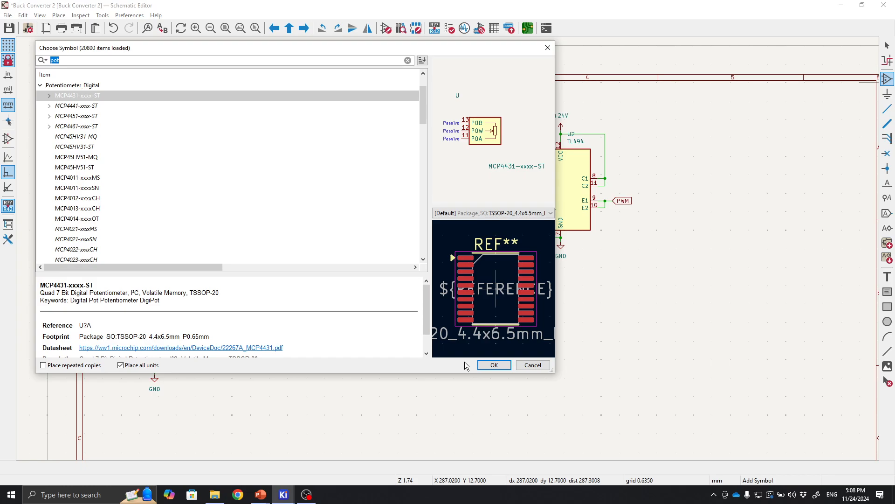
text(con)
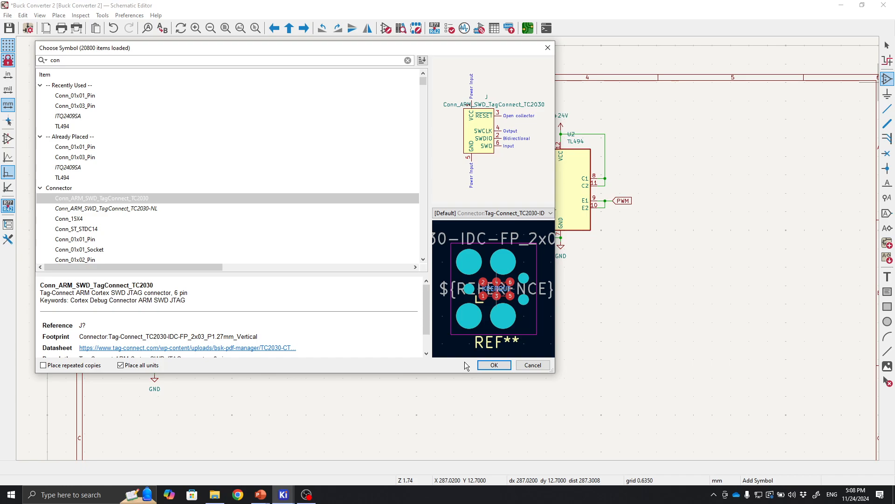
scroll(97, 158, down, 3)
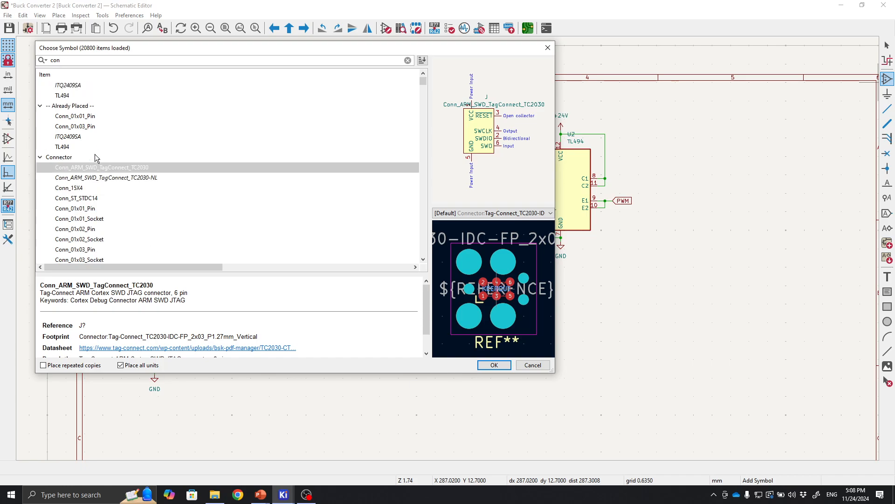
click(98, 178)
click(98, 157)
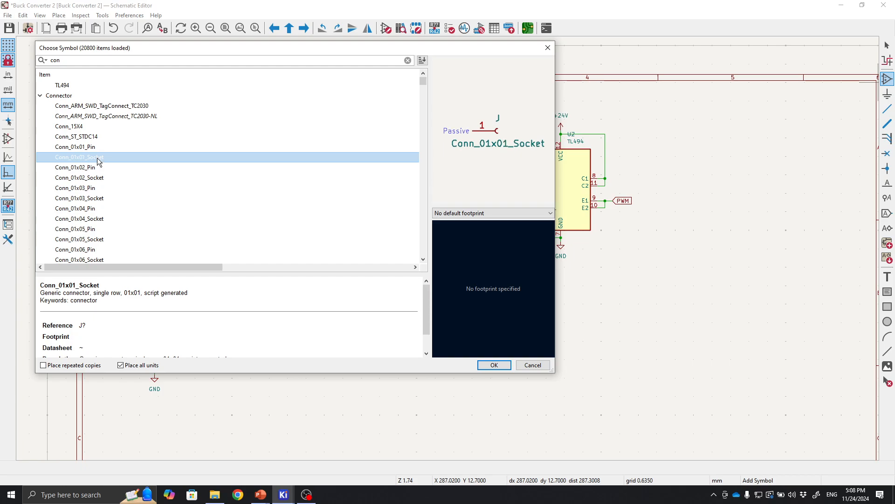
drag(342, 46, 544, 104)
click(315, 236)
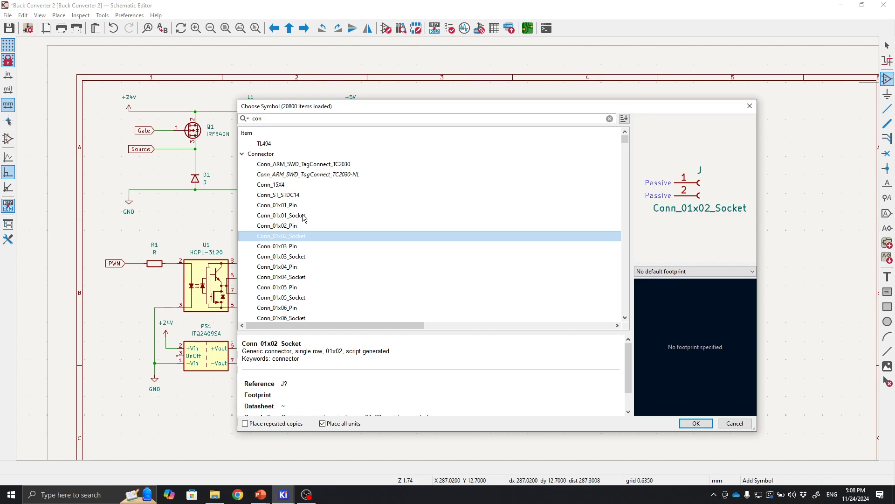
click(695, 425)
scroll(444, 300, up, 2)
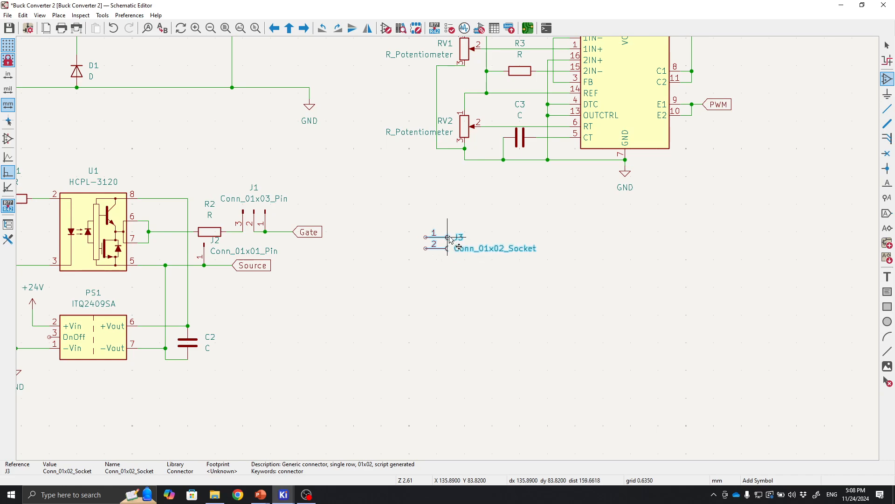
click(449, 238)
key(Escape)
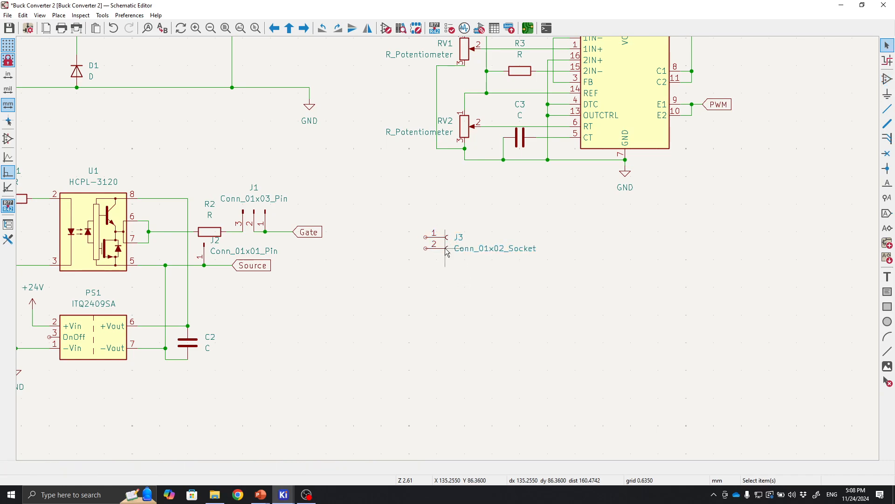
Duplicate the connector to place a second Conn_01x02_Socket just below the first one.
click(446, 249)
key(ctrl+c)
key(ctrl+v)
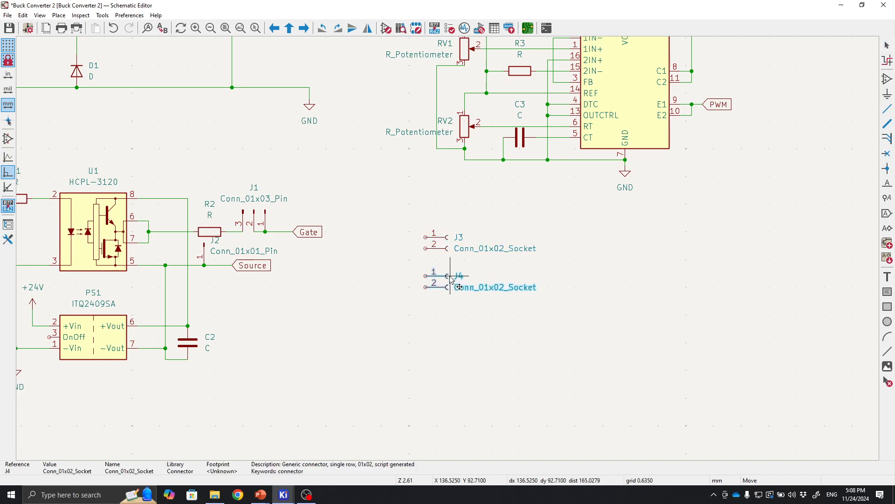
click(452, 285)
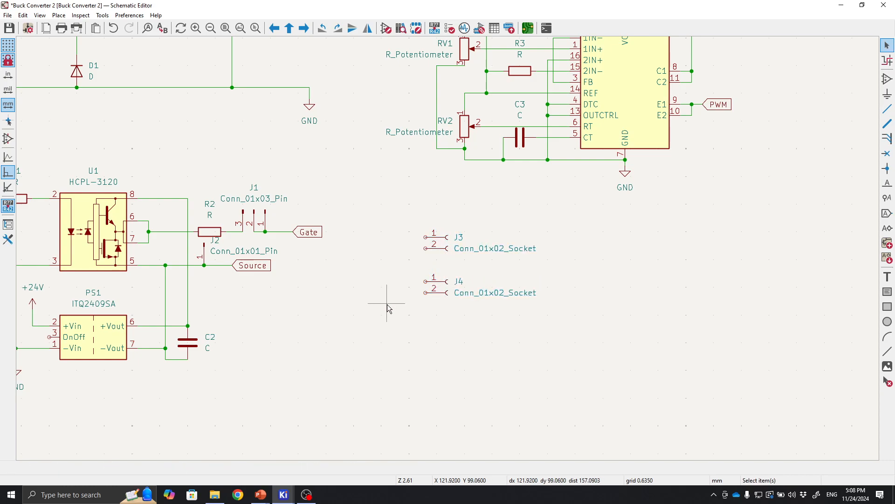
Copy the +24V power symbol and place the copy to the left of connector J3.
middle_drag(367, 256, 411, 344)
middle_drag(319, 210, 420, 200)
middle_drag(310, 192, 304, 241)
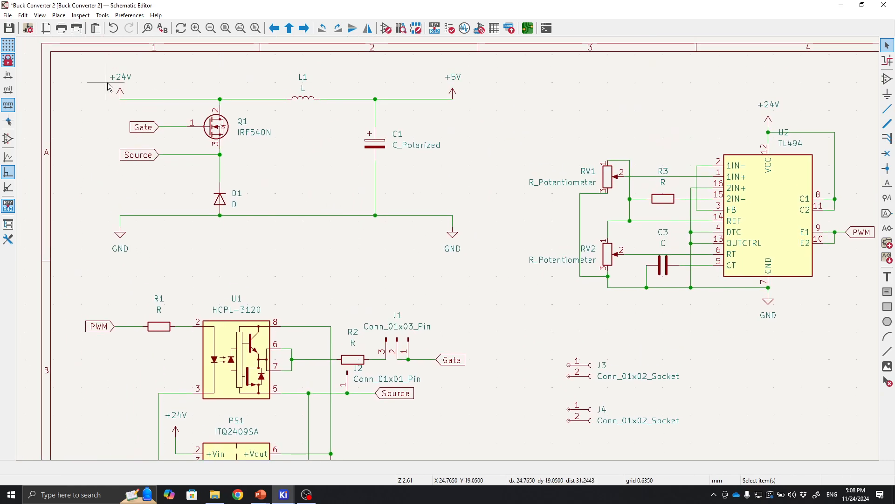
click(121, 89)
key(ctrl+c)
middle_drag(474, 325, 314, 216)
key(ctrl+v)
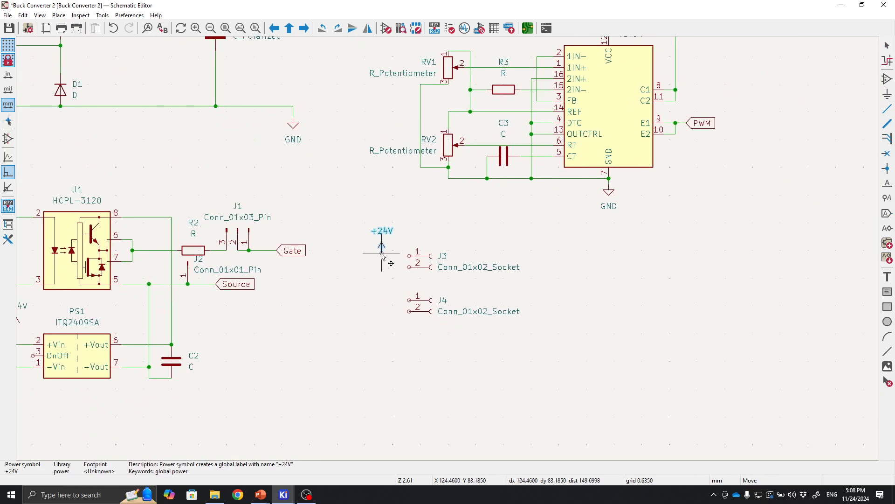
scroll(382, 256, up, 3)
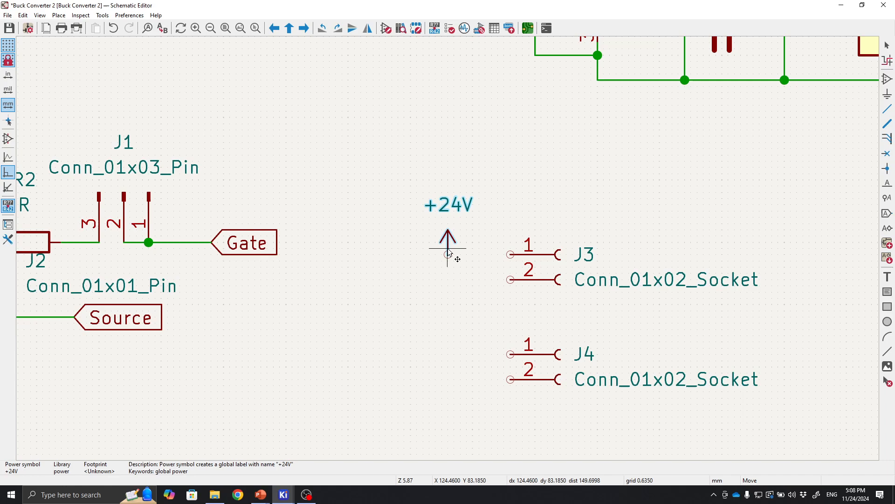
click(454, 279)
Copy the GND symbol and place it below the new +24V symbol beside J3.
scroll(454, 278, down, 2)
click(668, 192)
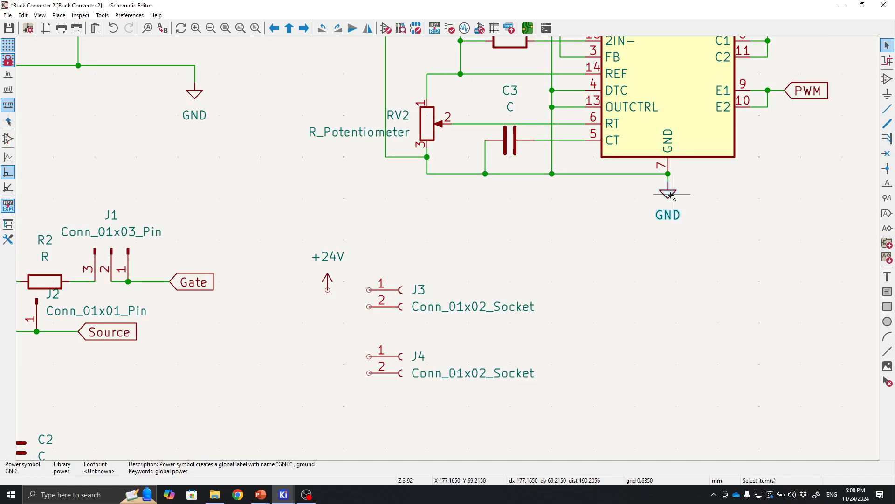
key(ctrl+c)
key(ctrl+v)
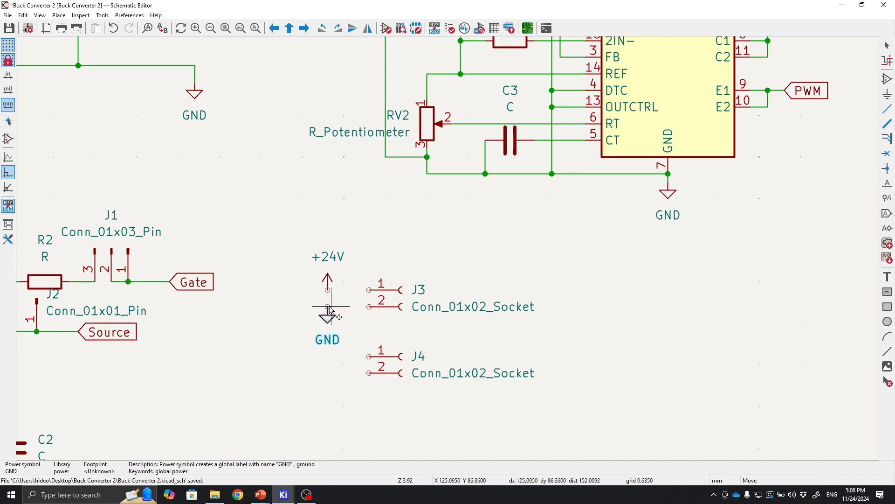
click(330, 311)
Wire the +24V symbol to pin 1 of J3 and the GND symbol to pin 2 of J3.
key(w)
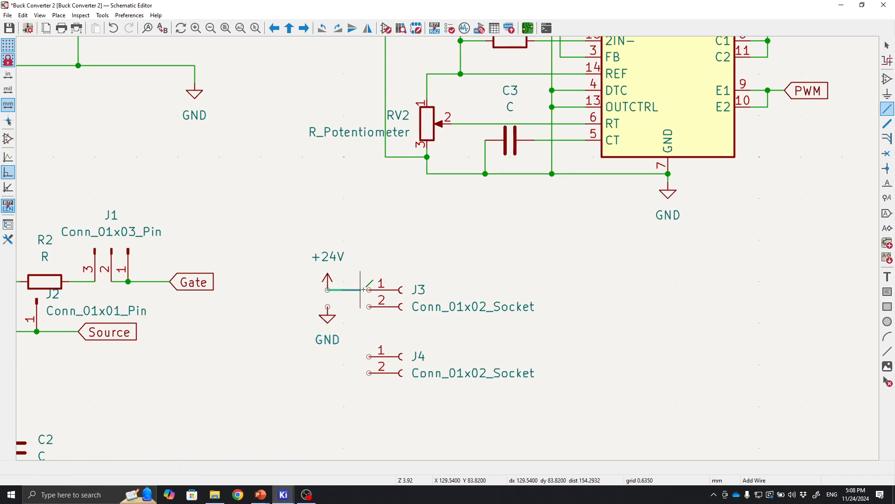
click(369, 289)
key(Escape)
key(w)
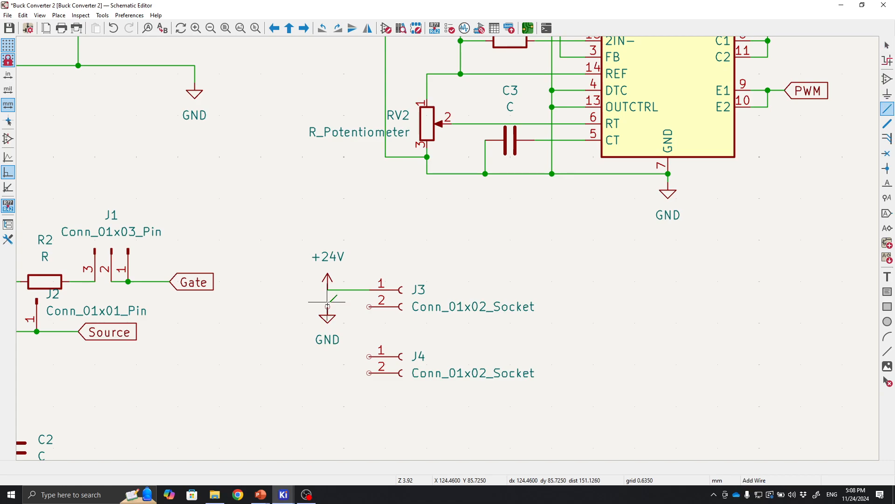
click(368, 307)
key(Escape)
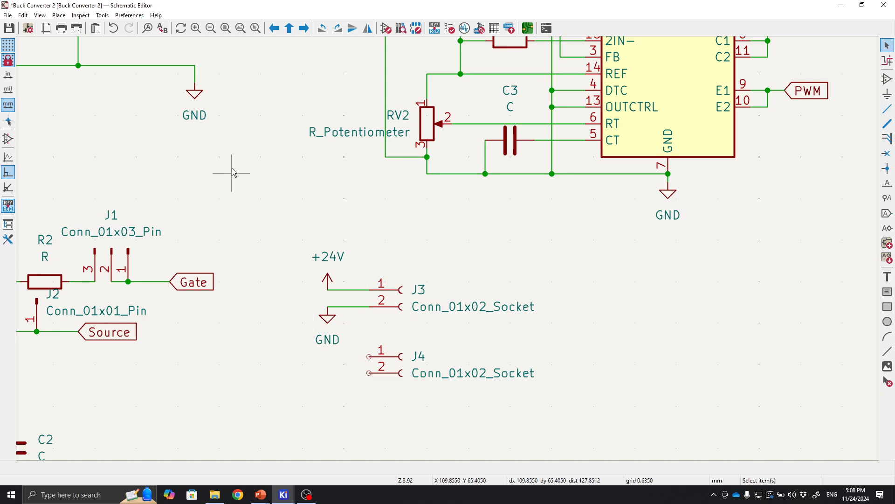
Copy the +5V power symbol beside connector J4 and wire it to J4 pin 1.
scroll(233, 165, down, 1)
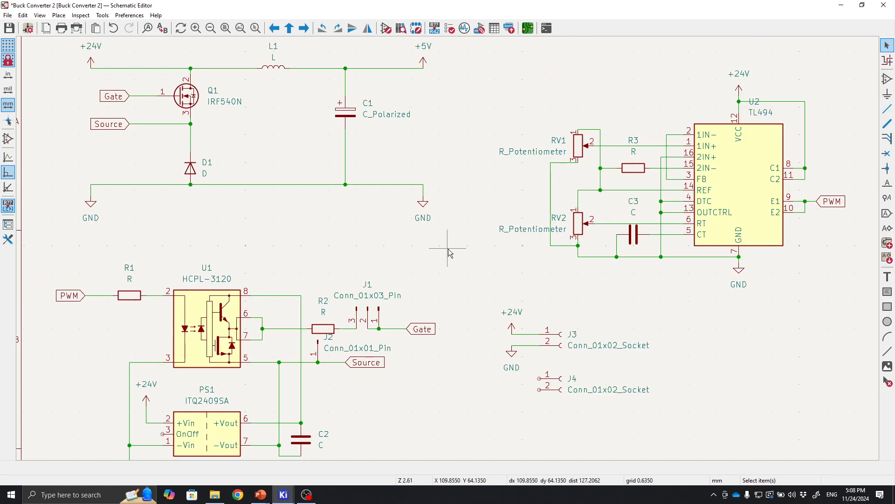
click(426, 60)
key(m)
scroll(512, 330, up, 5)
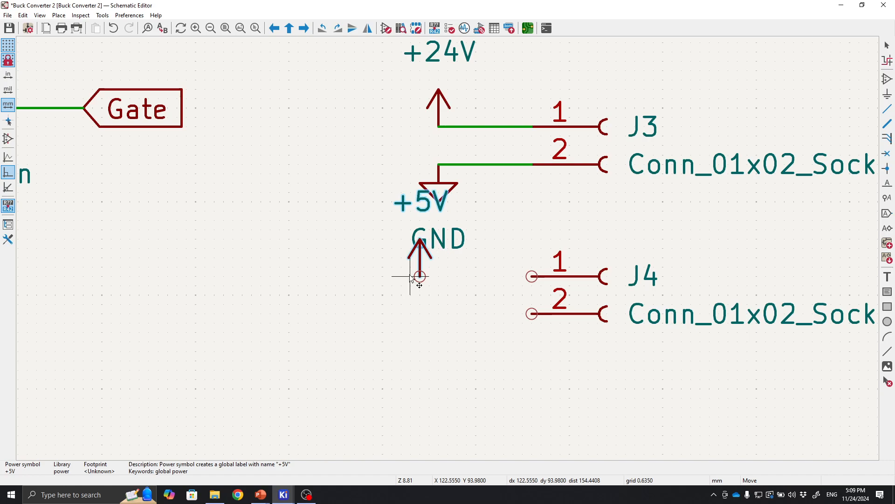
click(383, 276)
click(383, 276)
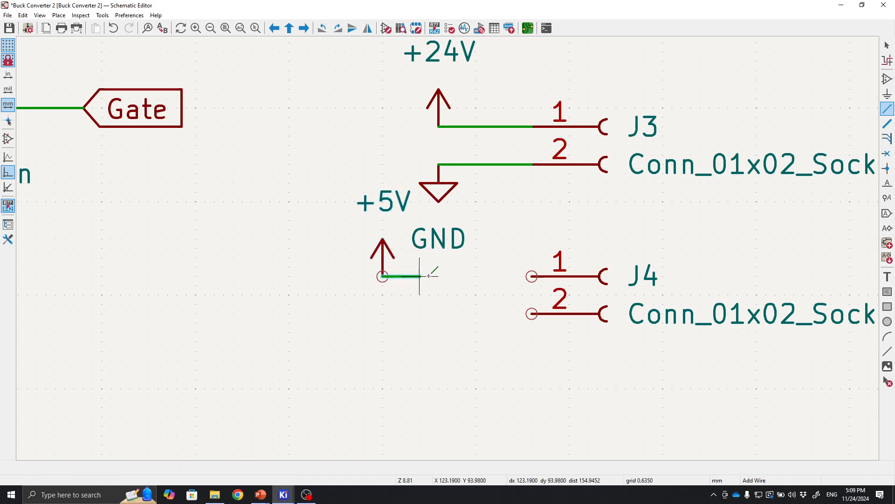
click(532, 276)
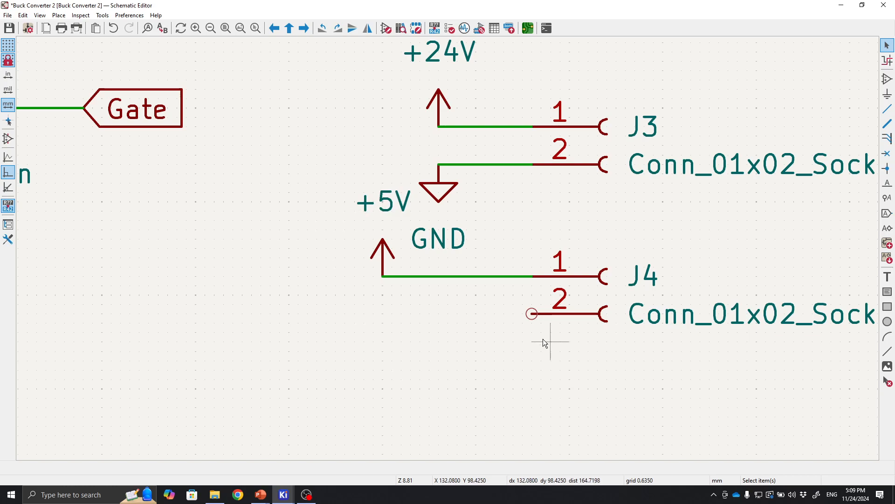
Undo the +5V symbol and wire just added beside J4.
scroll(412, 239, down, 2)
middle_drag(449, 259, 326, 267)
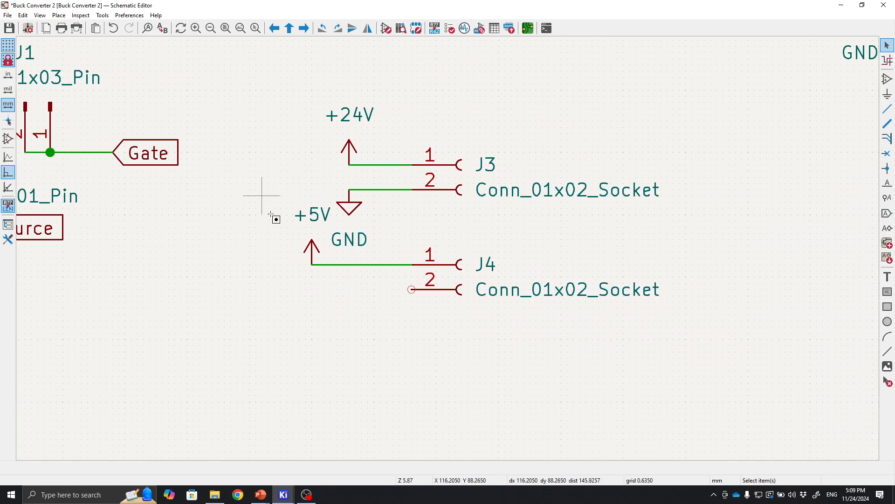
drag(261, 197, 686, 330)
click(645, 338)
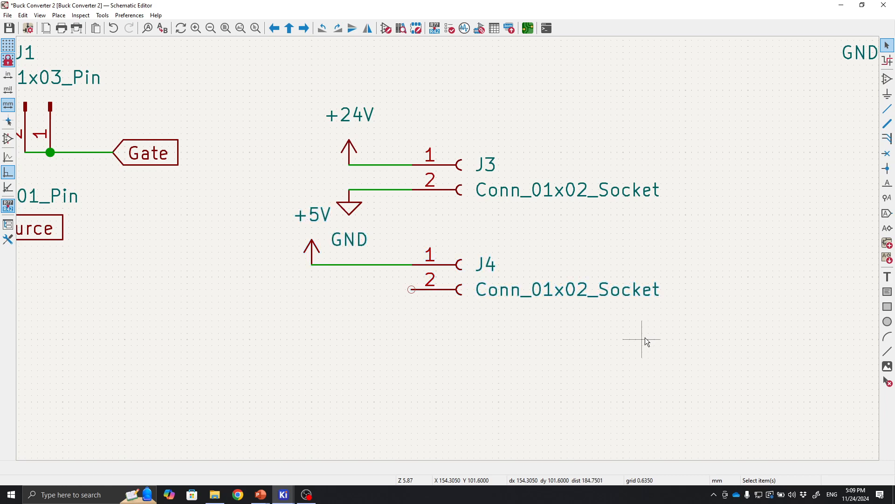
key(ctrl+z)
key(ctrl+z)
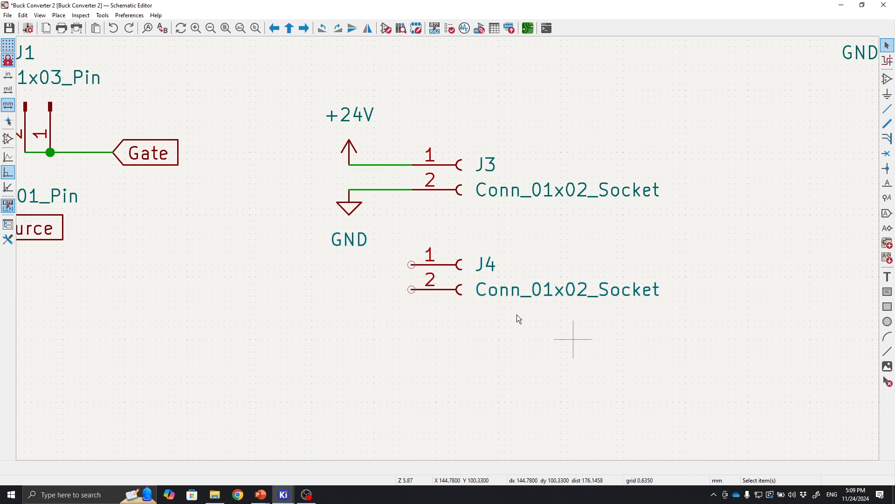
Select connector J4 and move it further down, leaving more space below J3.
drag(396, 236, 704, 355)
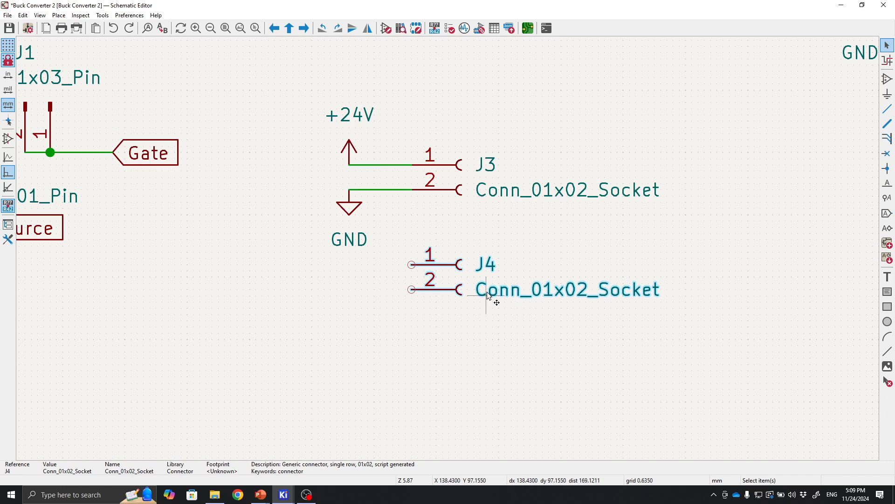
drag(494, 296, 464, 316)
click(468, 242)
Copy the +5V power symbol to the left of J4 and wire it to J4 pin 1.
scroll(468, 242, down, 5)
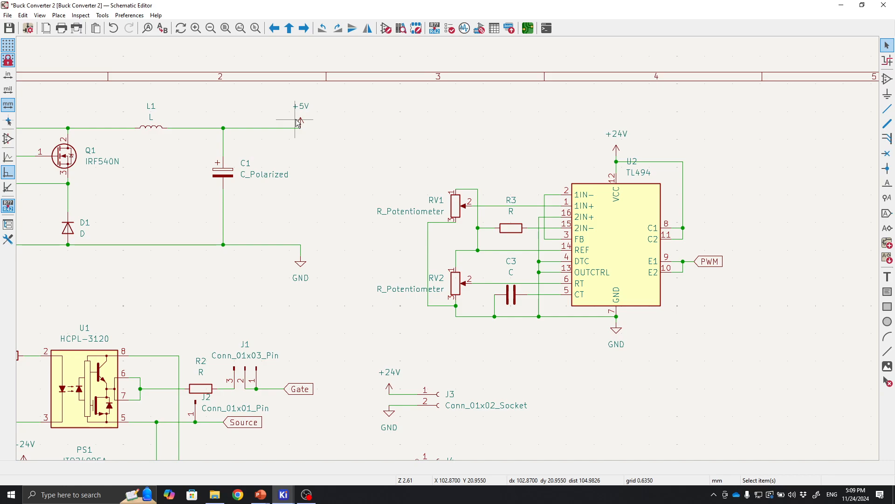
click(302, 120)
scroll(382, 322, up, 5)
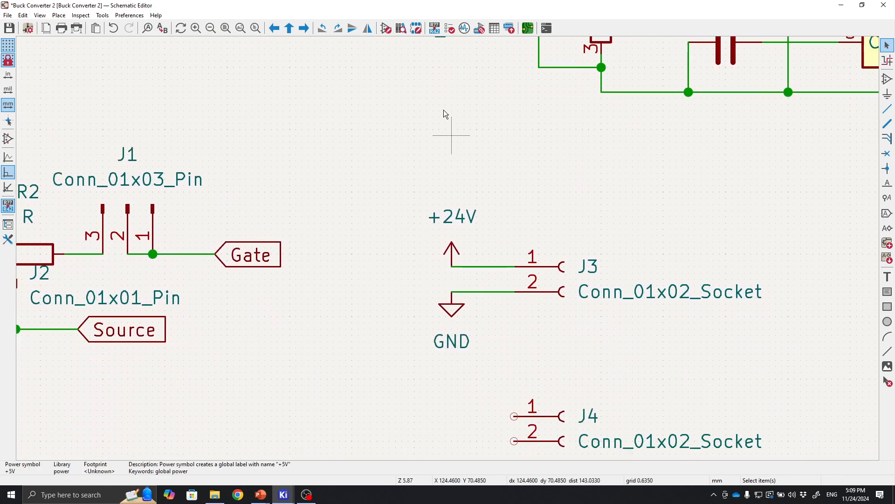
key(m)
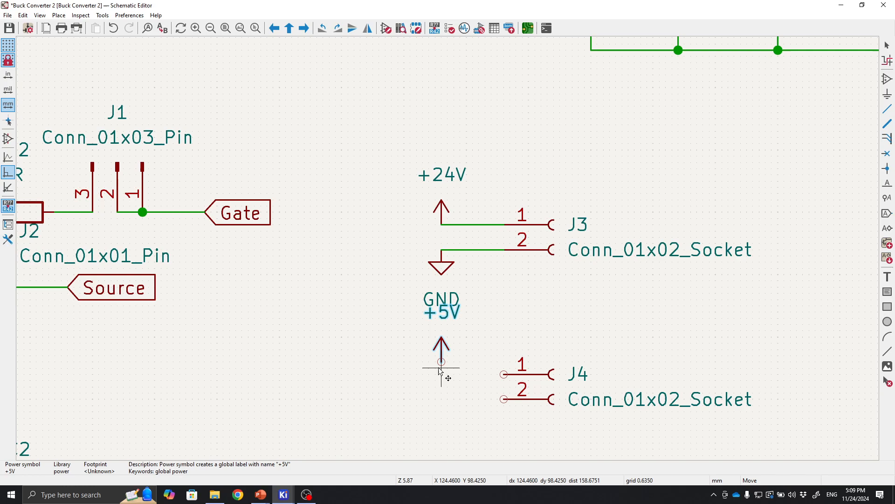
click(441, 374)
key(w)
click(504, 375)
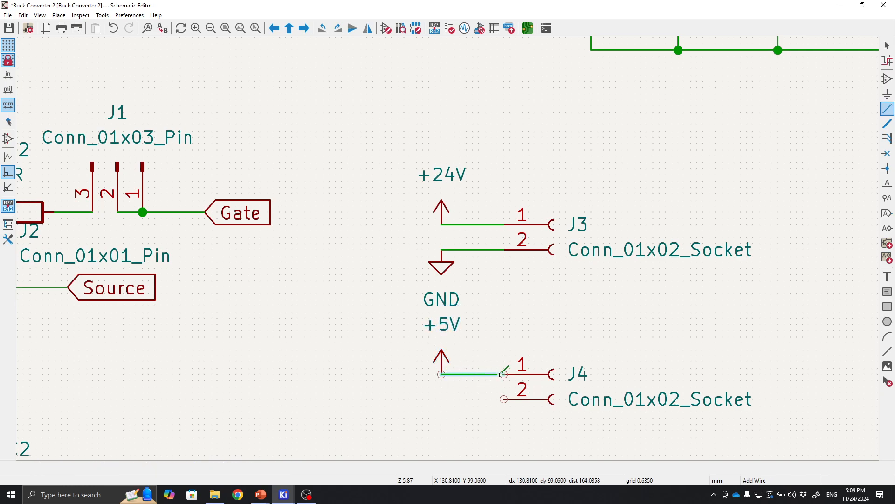
key(Escape)
Copy a GND symbol below the +5V symbol beside J4 and wire it to J4 pin 2.
scroll(368, 260, down, 5)
click(399, 176)
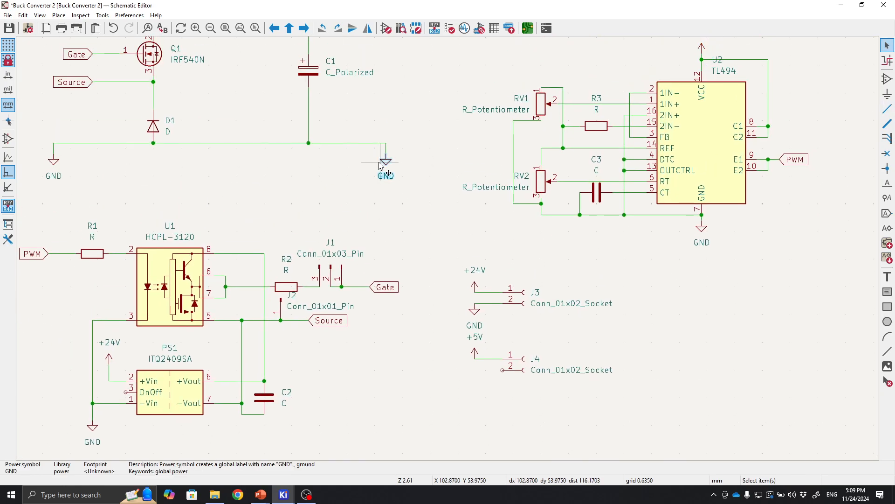
key(m)
scroll(478, 372, up, 7)
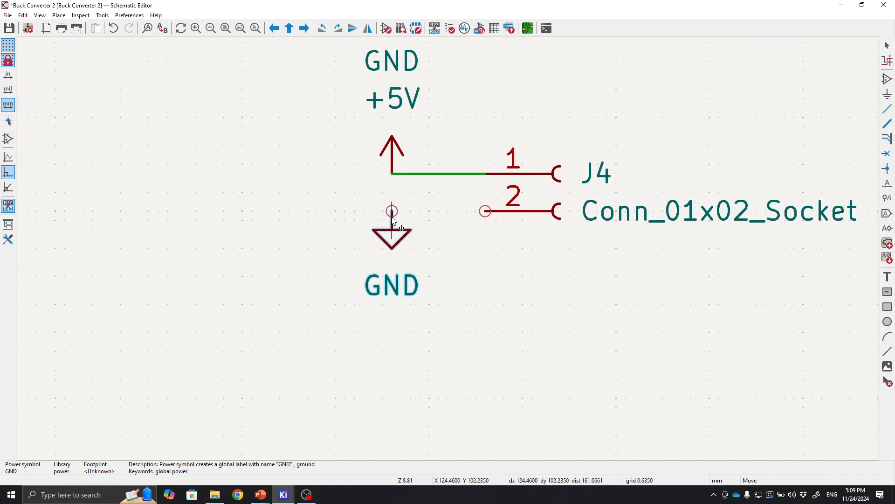
click(392, 211)
click(392, 211)
click(485, 211)
scroll(448, 248, down, 5)
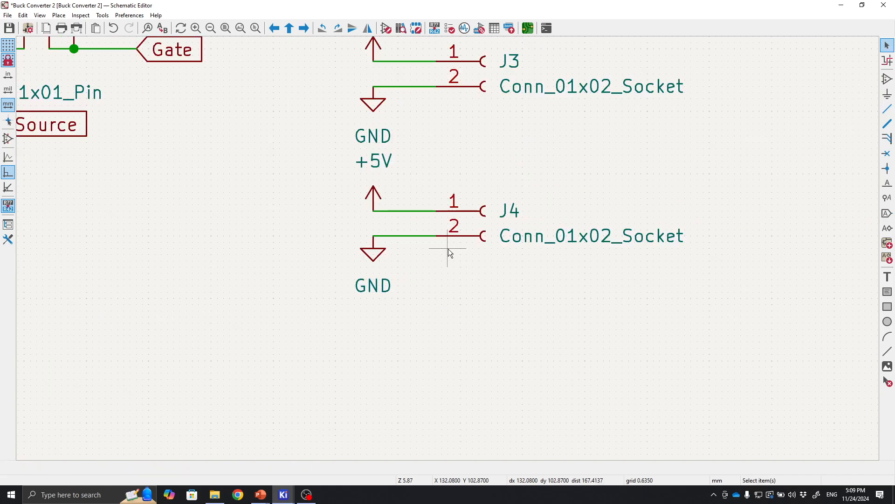
Duplicate polarized capacitor C1 and place the copy at the buck converter's input, left of the MOSFET.
shift+scroll(476, 290, up, 1)
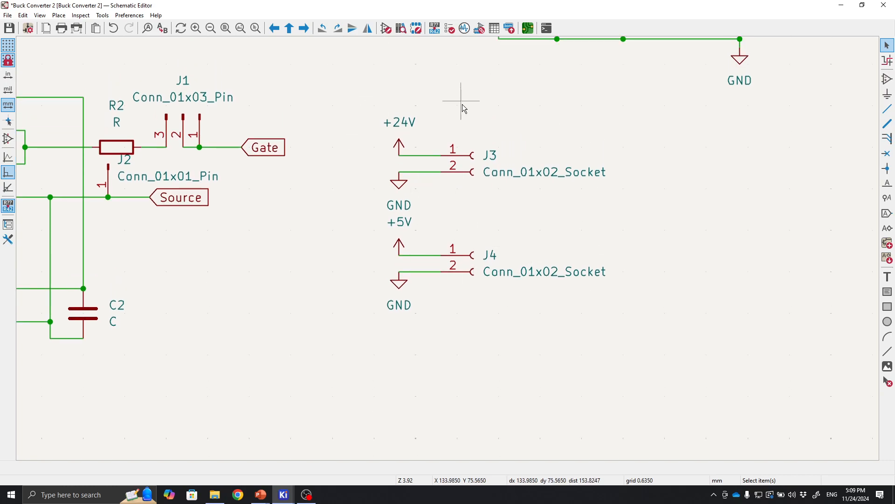
scroll(344, 102, down, 3)
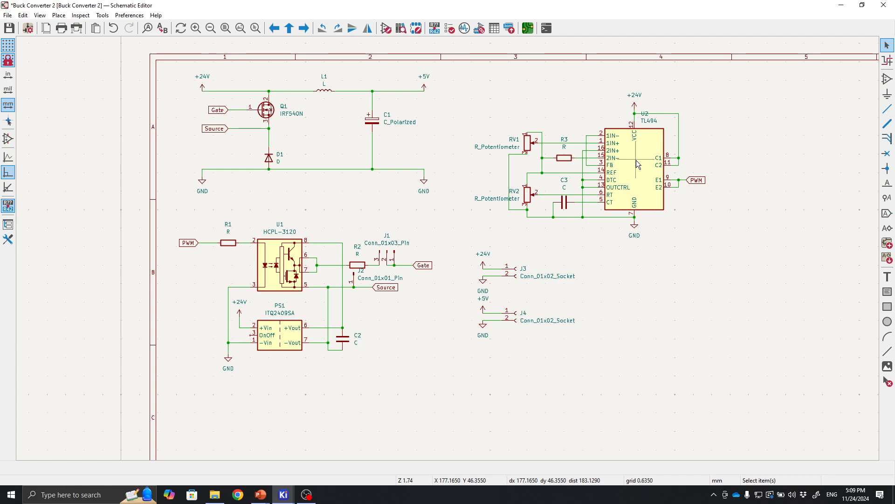
scroll(203, 95, up, 3)
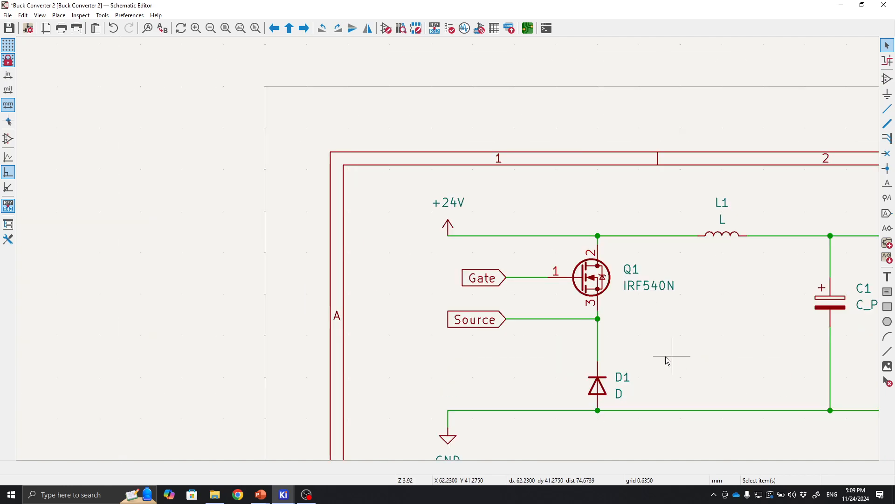
middle_drag(686, 356, 538, 325)
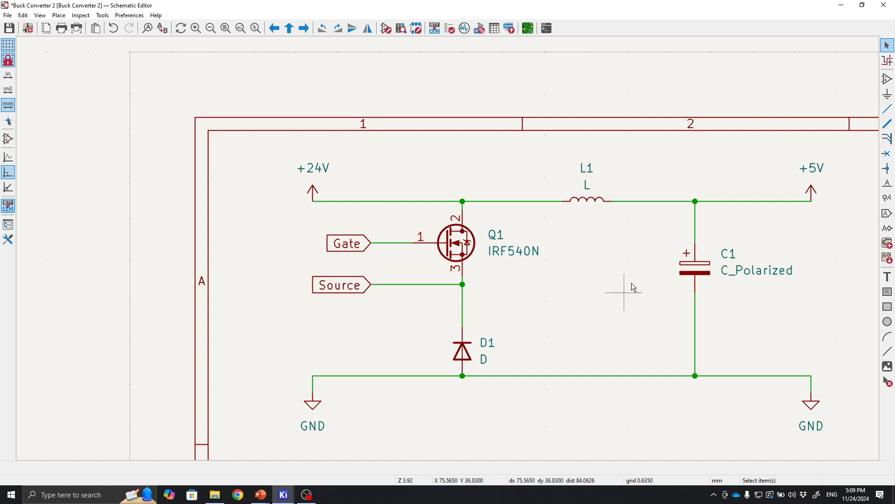
click(699, 274)
key(ctrl+d)
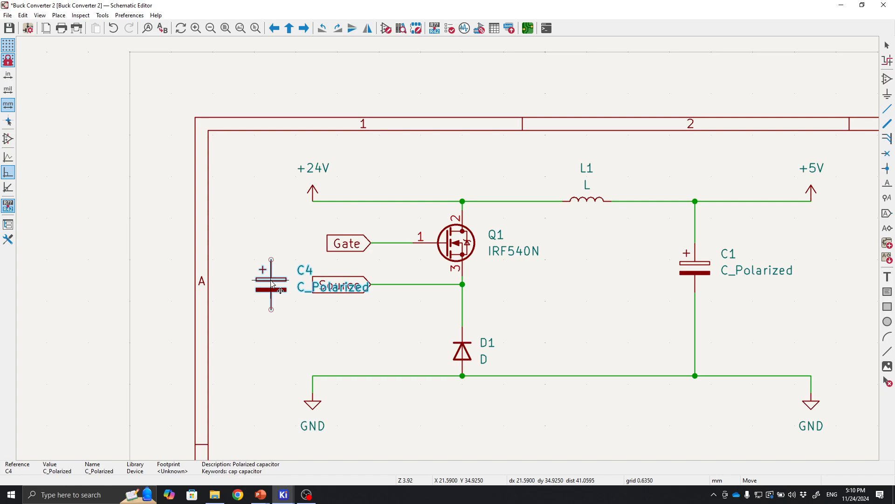
click(273, 285)
Wire the new capacitor C4 between the +24V input rail and the ground rail.
key(w)
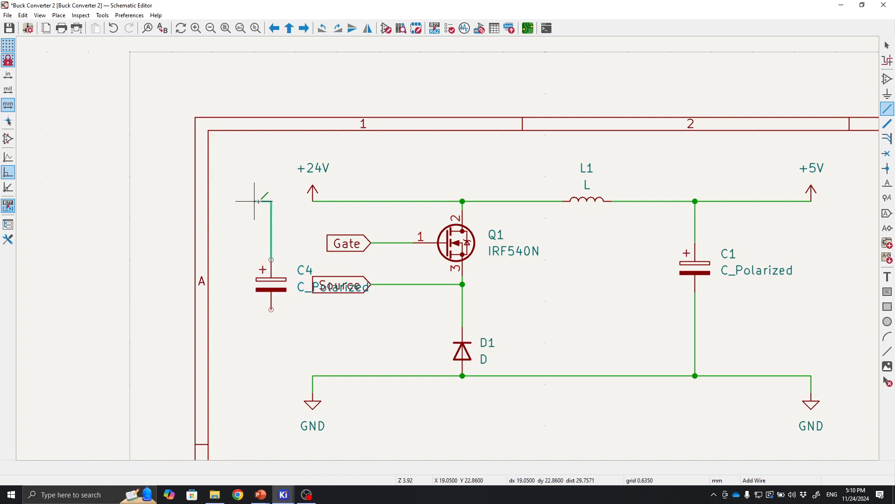
click(312, 201)
key(Escape)
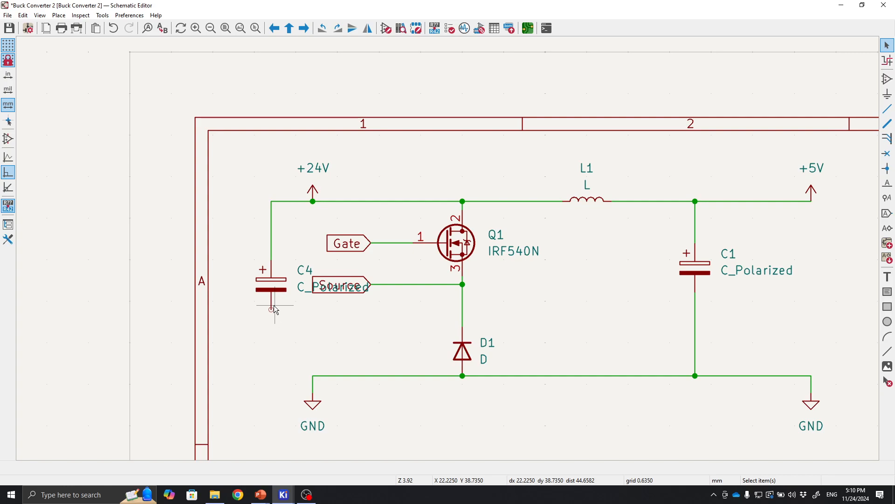
key(w)
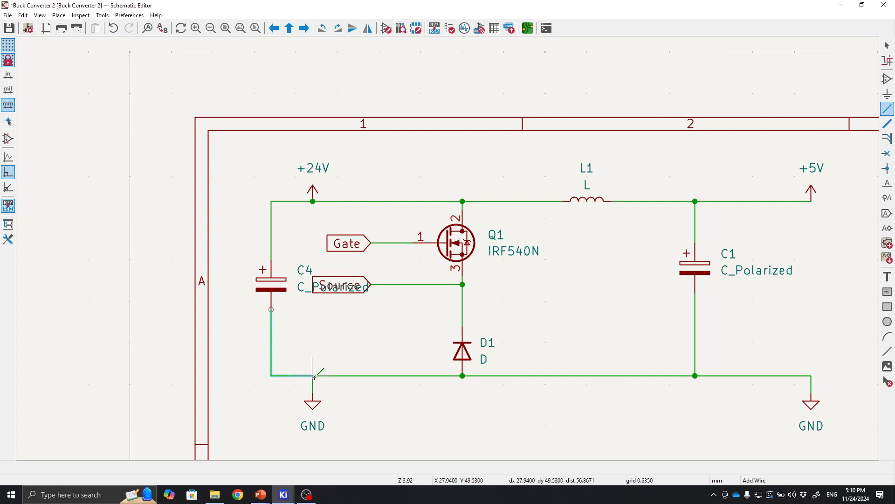
click(312, 376)
key(Escape)
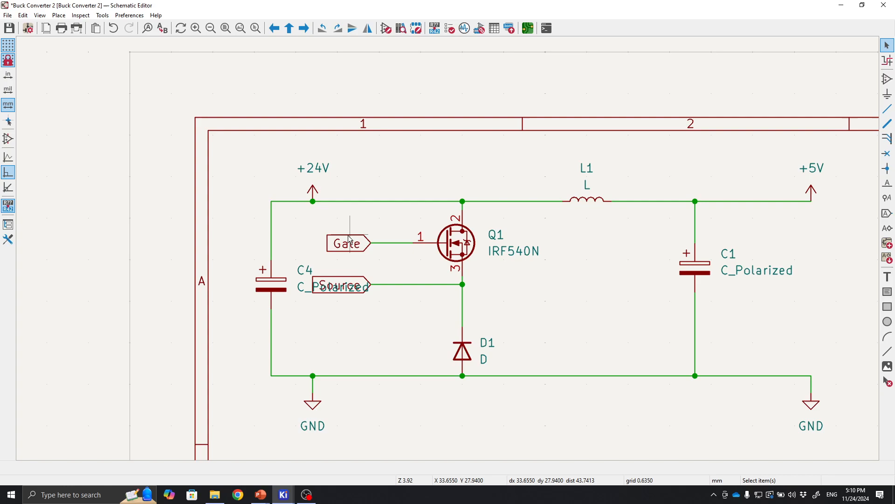
Review the whole schematic, checking the input capacitor and the connector section.
scroll(490, 242, down, 3)
scroll(449, 252, up, 3)
middle_drag(439, 255, 444, 344)
middle_drag(356, 262, 433, 315)
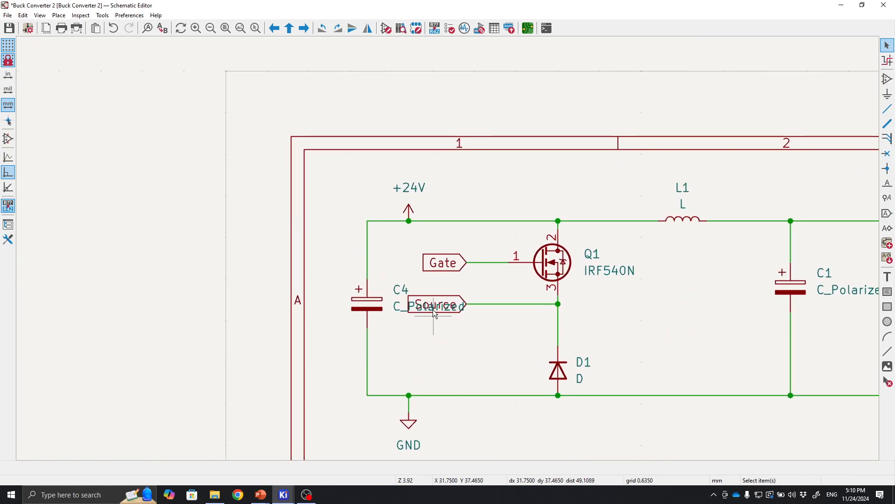
middle_drag(385, 212, 323, 102)
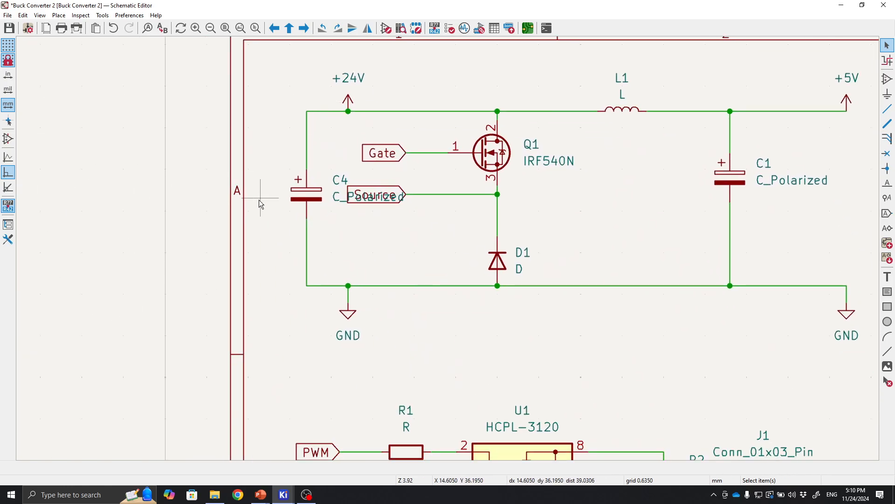
scroll(447, 247, down, 2)
scroll(449, 248, up, 4)
middle_drag(367, 191, 326, 286)
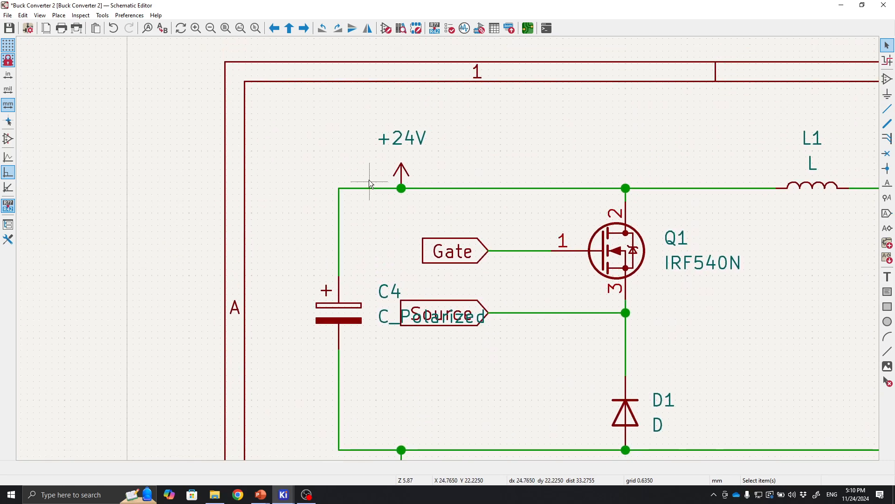
scroll(390, 226, down, 2)
middle_drag(388, 345, 334, 268)
scroll(507, 333, down, 1)
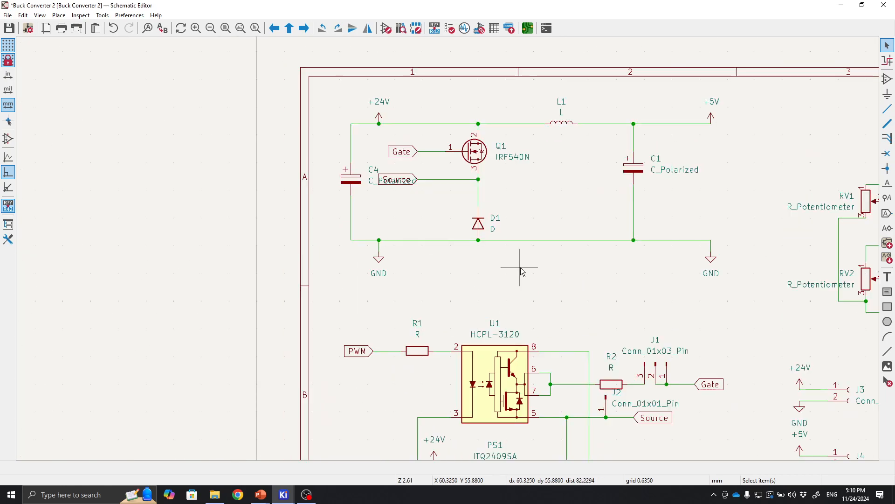
middle_drag(521, 269, 491, 267)
scroll(349, 187, up, 1)
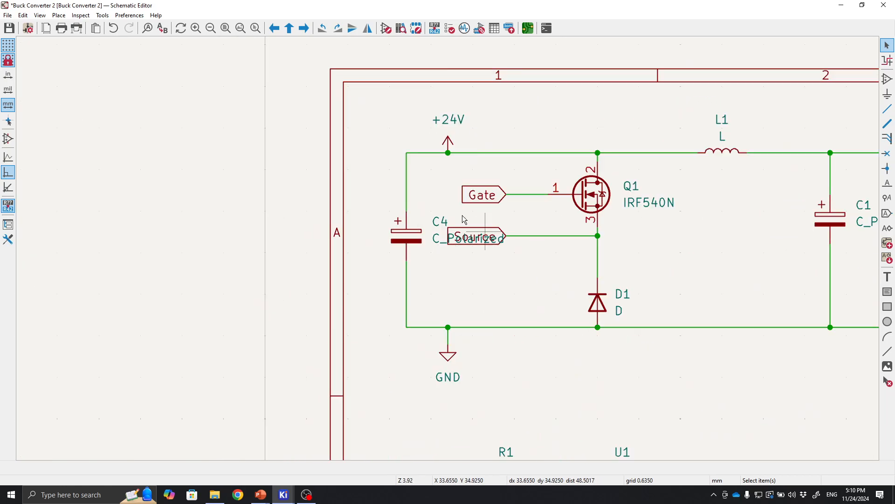
scroll(548, 282, down, 1)
middle_drag(589, 296, 488, 177)
drag(608, 248, 518, 248)
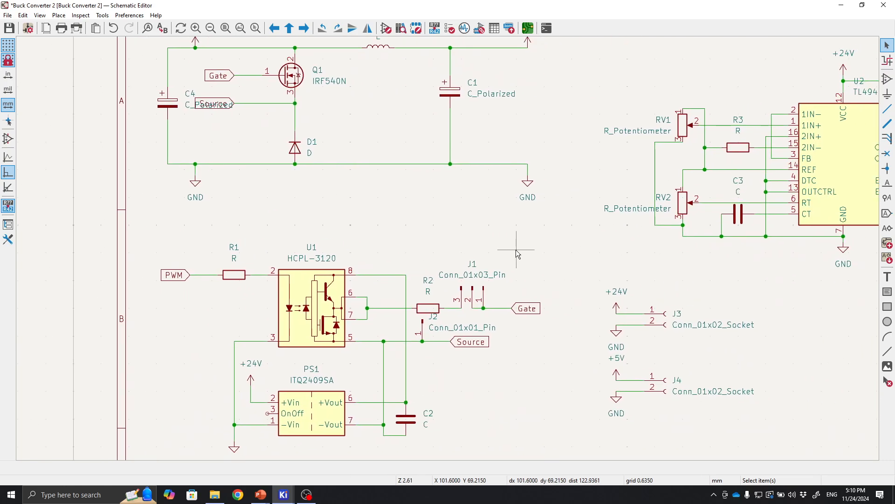
scroll(518, 249, down, 1)
drag(503, 314, 577, 315)
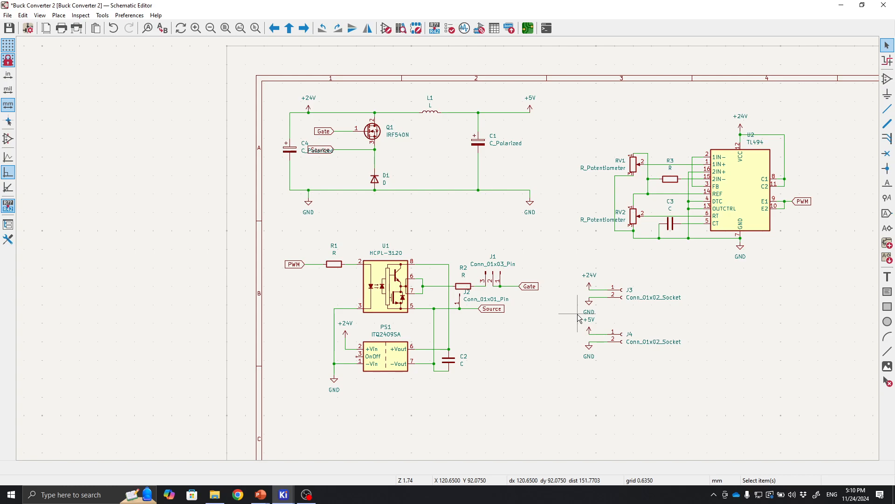
middle_drag(578, 318, 529, 322)
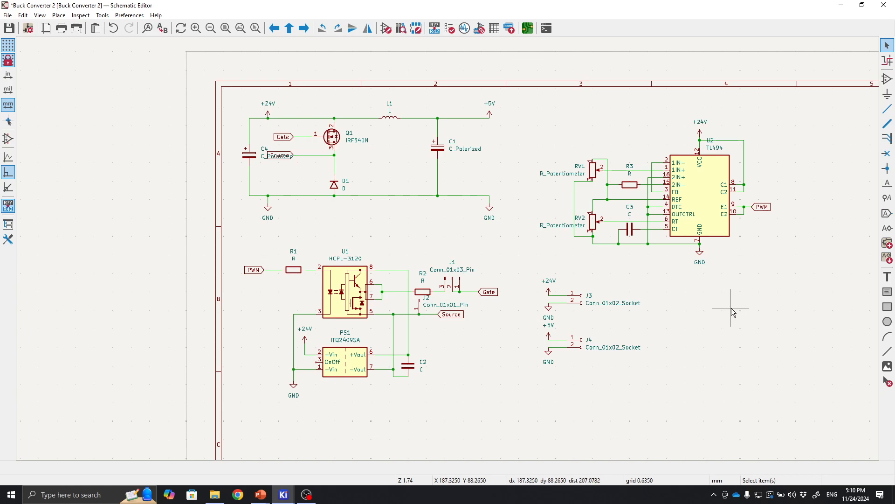
Save the schematic.
middle_drag(731, 308, 682, 327)
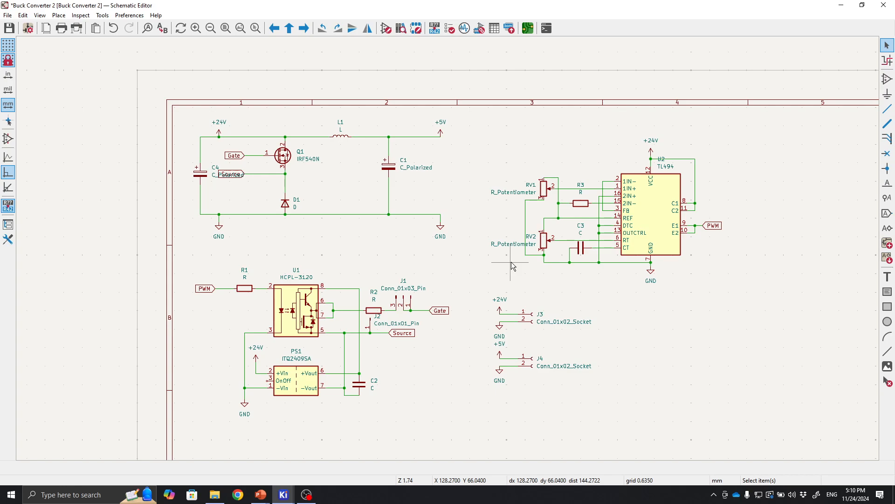
middle_drag(468, 255, 407, 226)
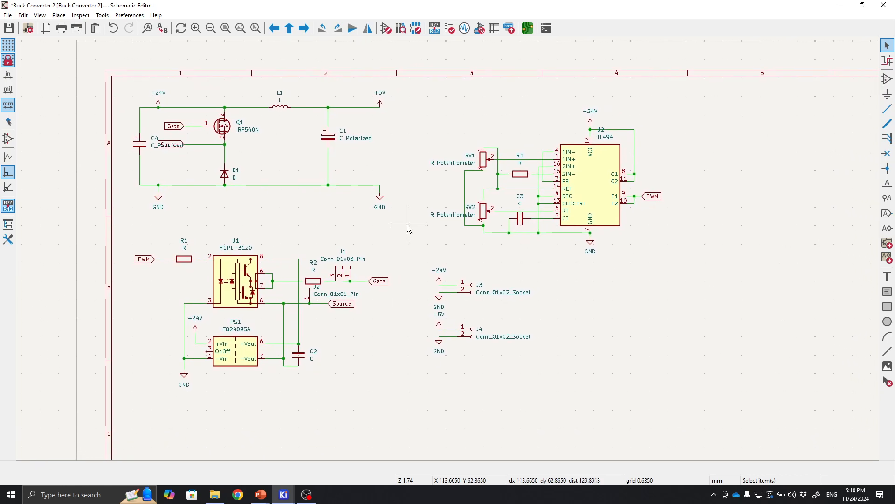
click(9, 29)
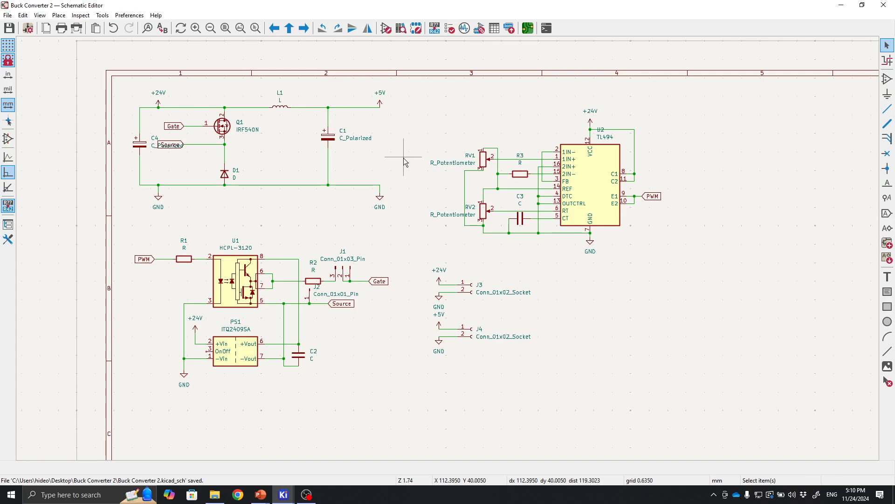
Annotate the entire schematic, sorting by X position and resetting existing annotations.
click(433, 29)
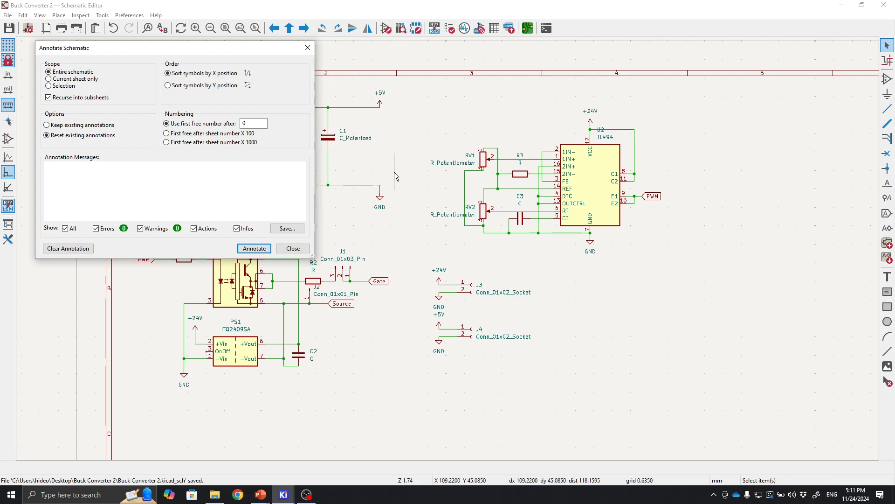
click(254, 248)
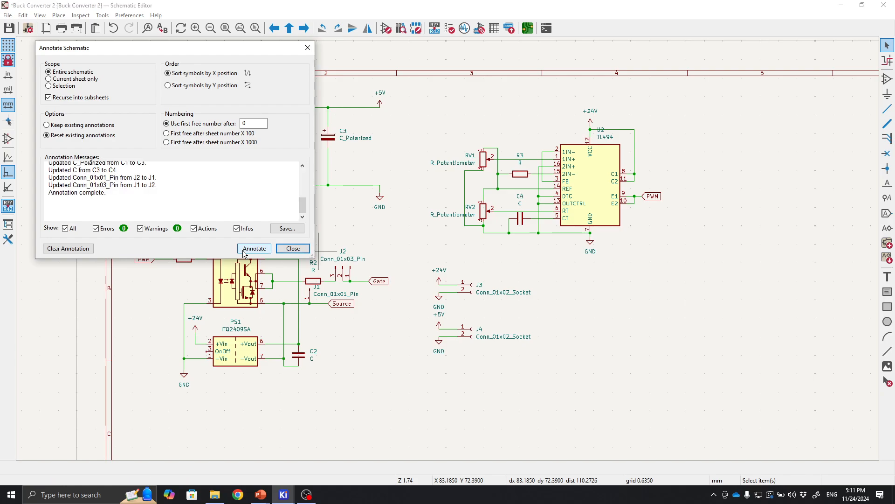
click(292, 249)
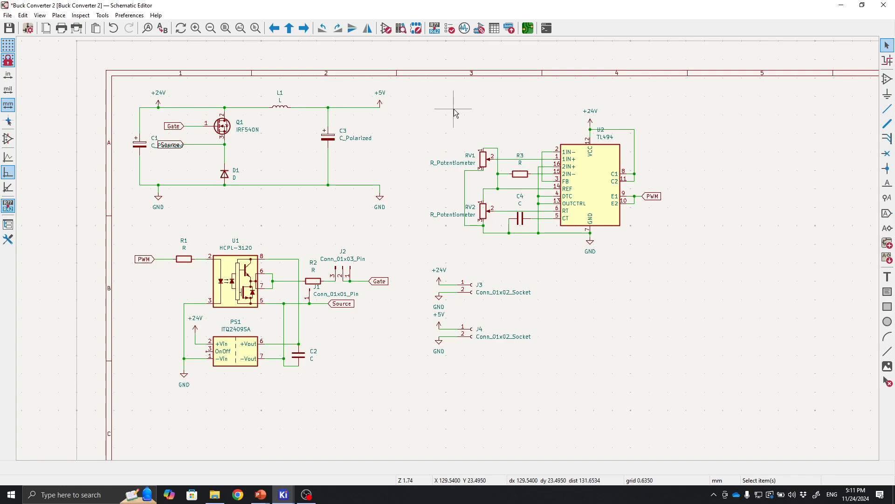
Open the footprint assignment tool, filter by the Connector library, select J1 and preview the first banana socket footprint.
click(479, 29)
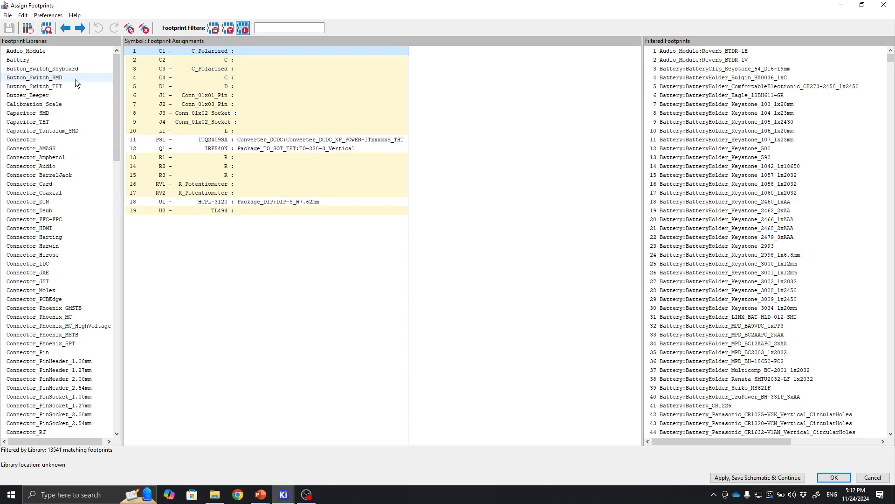
mouse_move(114, 82)
mouse_down()
mouse_move(107, 236)
mouse_move(110, 73)
mouse_up()
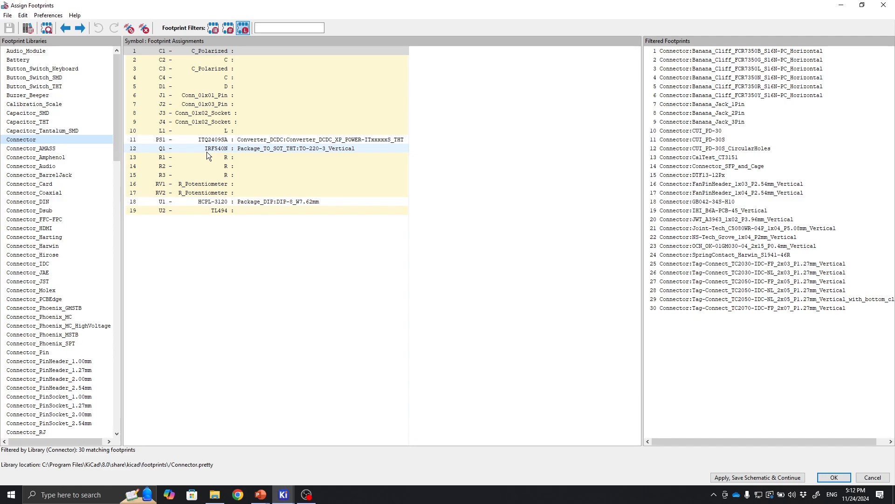
click(245, 96)
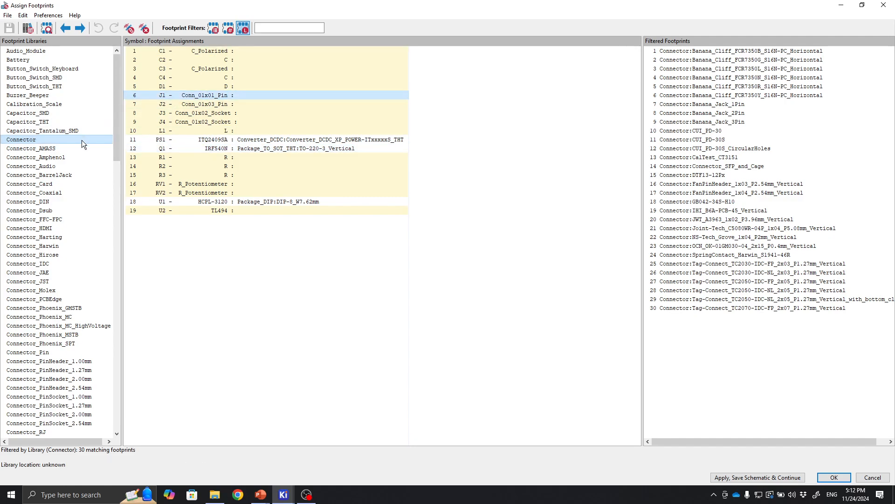
click(710, 54)
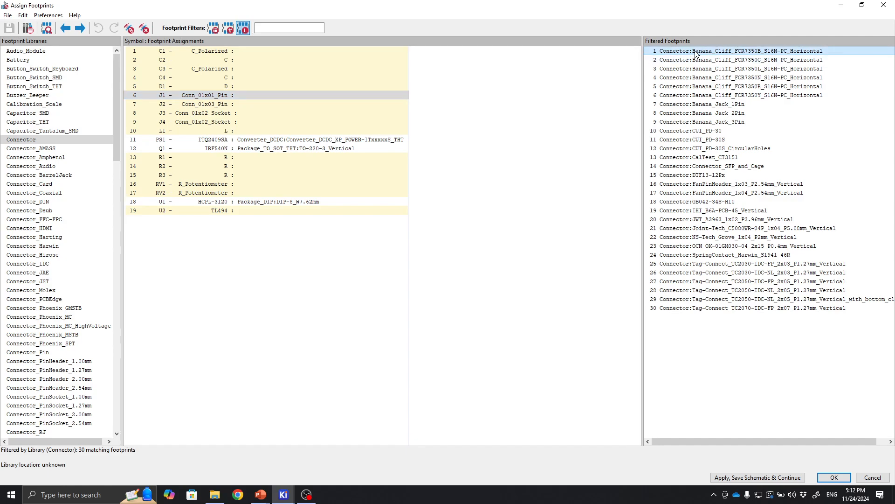
right_click(691, 52)
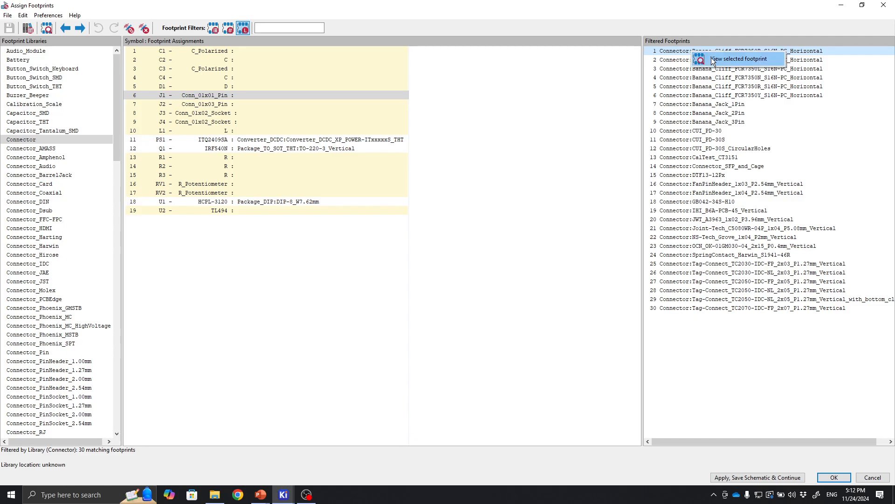
click(712, 57)
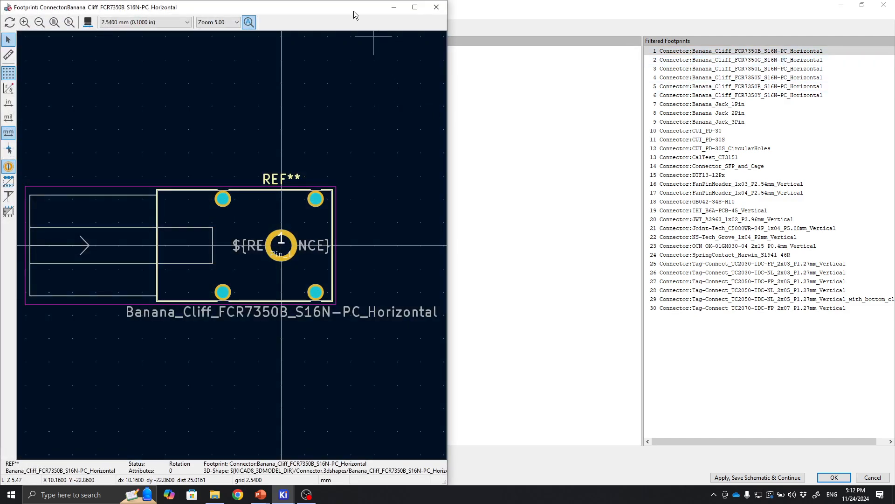
drag(353, 11, 578, 30)
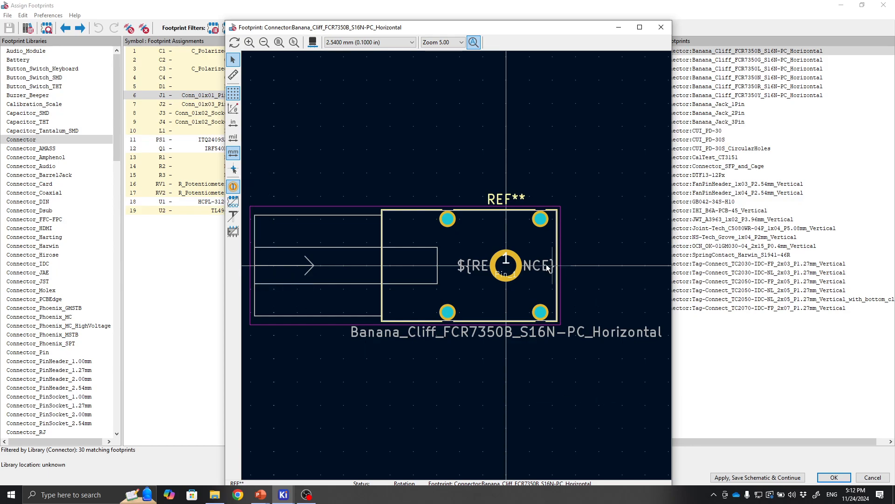
Preview the Banana_Cliff_FCR7350G footprint and arrange the footprint viewer beside the assignment window.
click(746, 59)
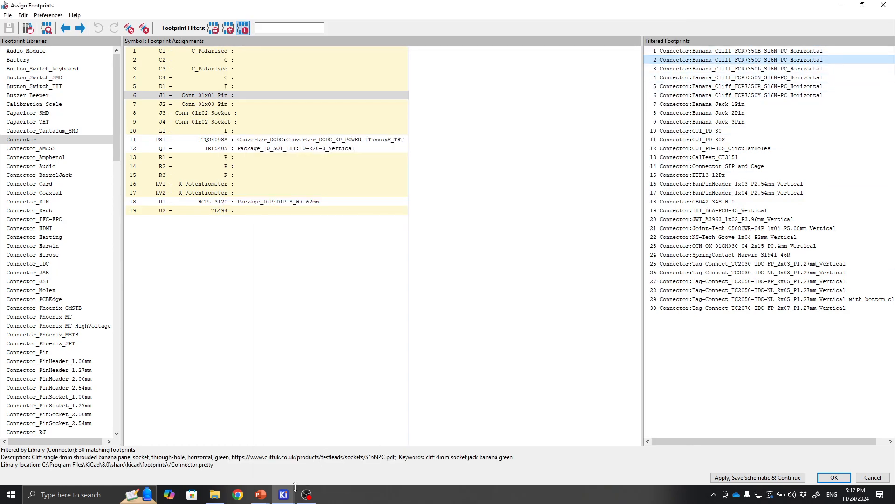
mouse_move(284, 495)
click(631, 457)
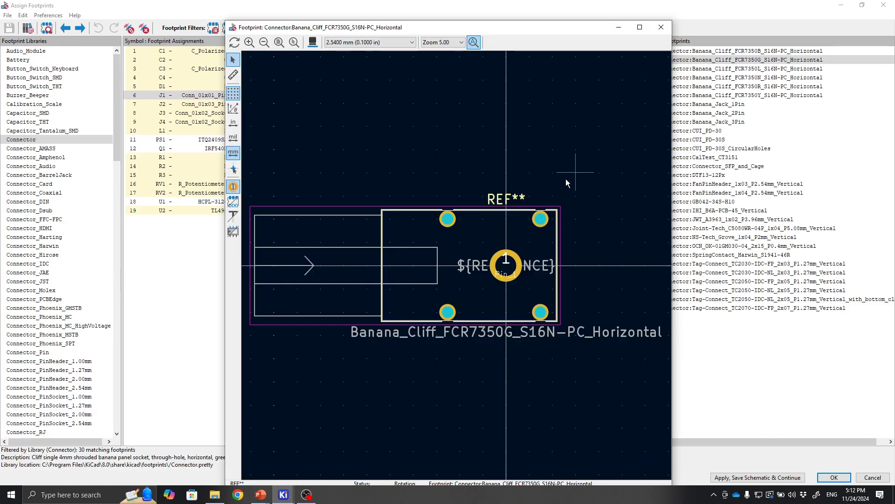
drag(556, 30, 555, 22)
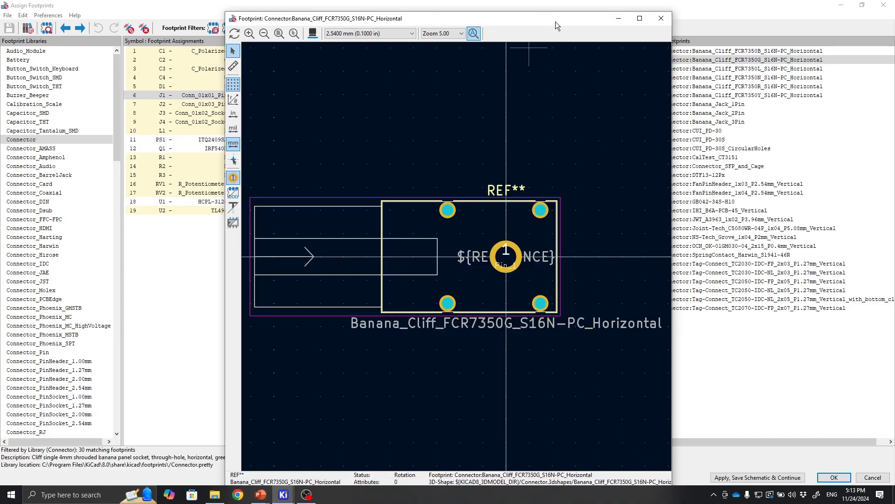
key(super+Left)
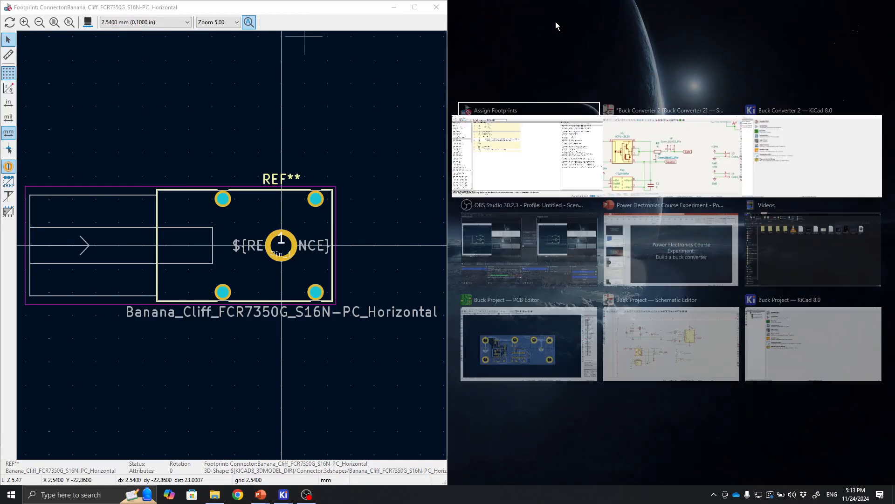
click(561, 138)
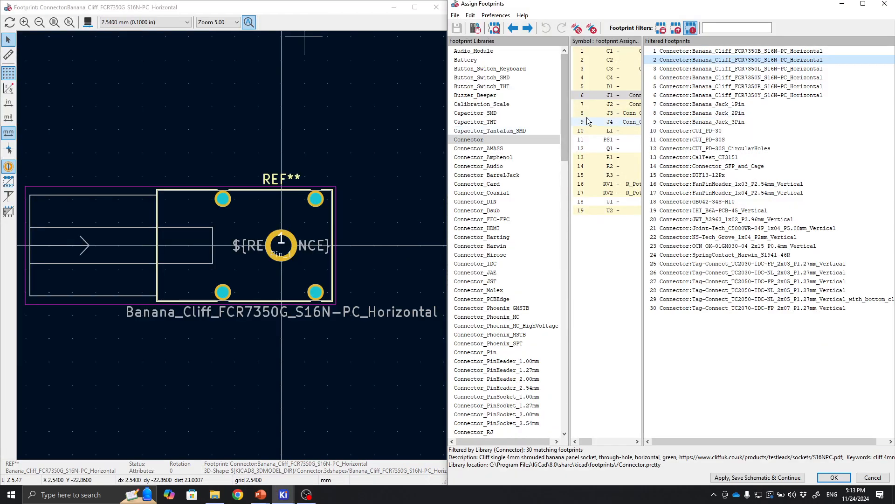
Browse the Connector library footprints in the viewer, previewing banana jacks, CUI, SFP and Tag-Connect options.
click(727, 72)
click(730, 95)
click(721, 167)
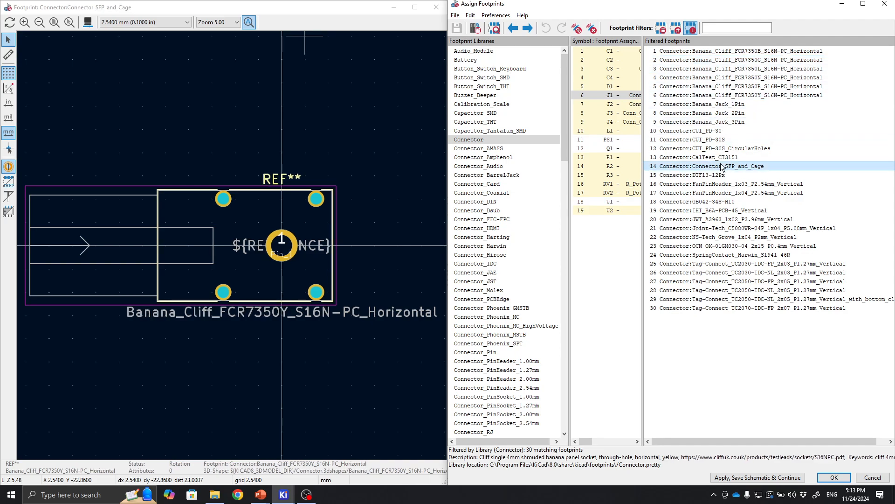
click(730, 220)
click(737, 253)
click(721, 166)
click(723, 131)
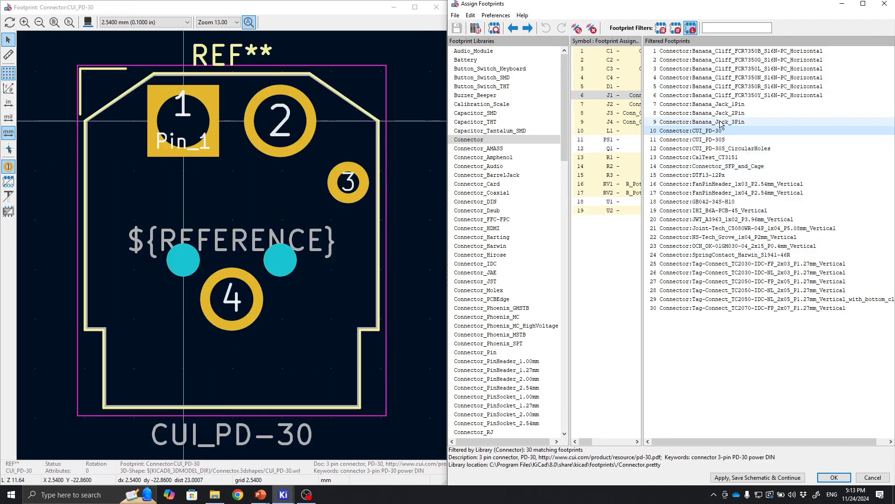
click(725, 122)
click(725, 113)
click(725, 105)
click(725, 113)
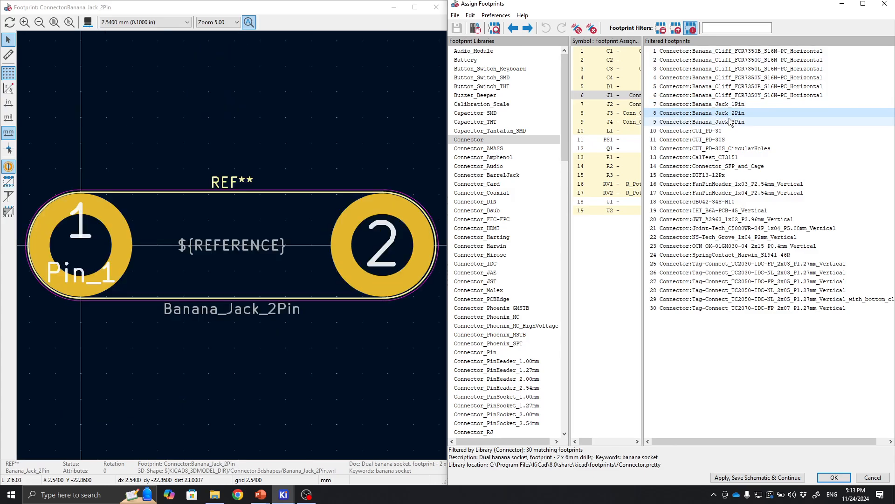
click(726, 122)
click(728, 210)
click(737, 272)
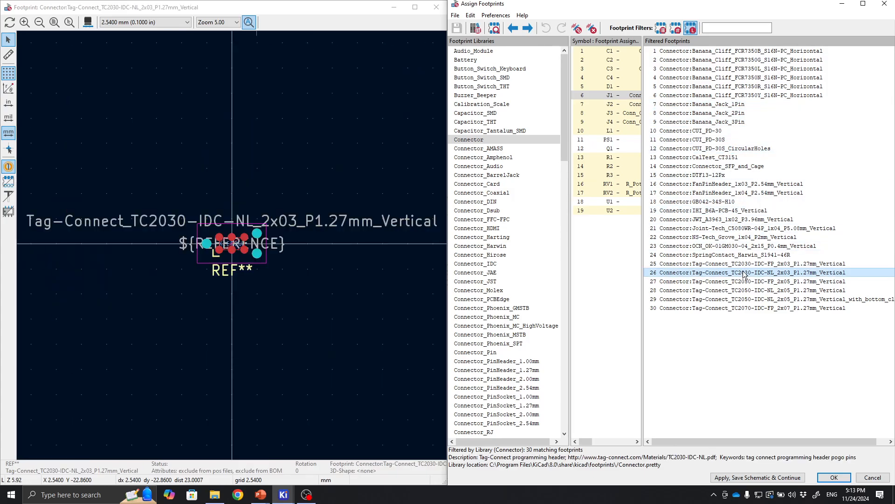
click(742, 307)
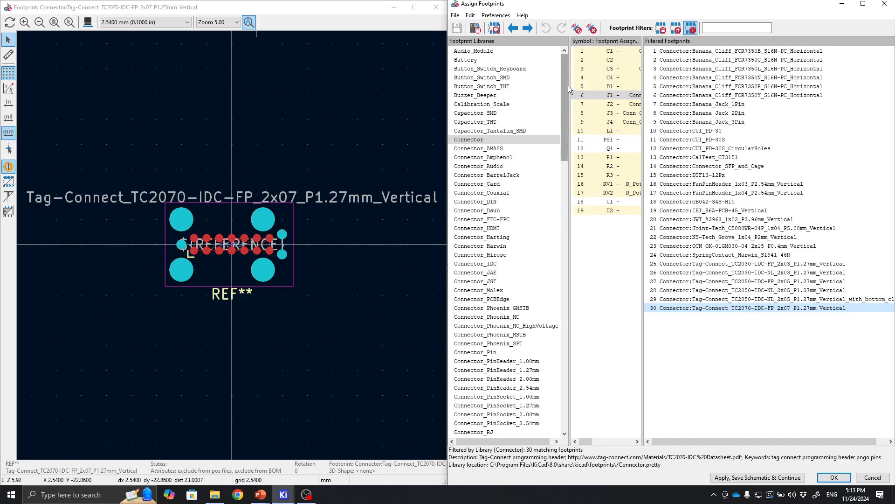
Widen the symbol assignment list and select C1.
drag(570, 88, 532, 88)
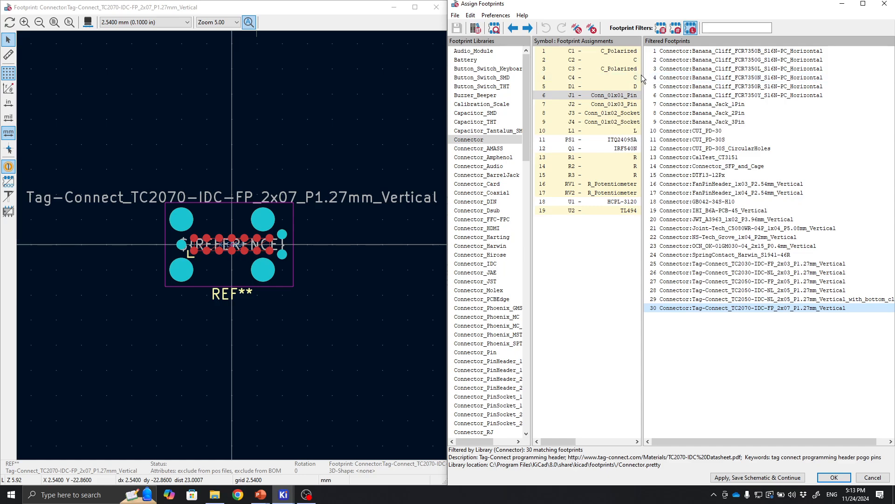
drag(663, 77, 716, 81)
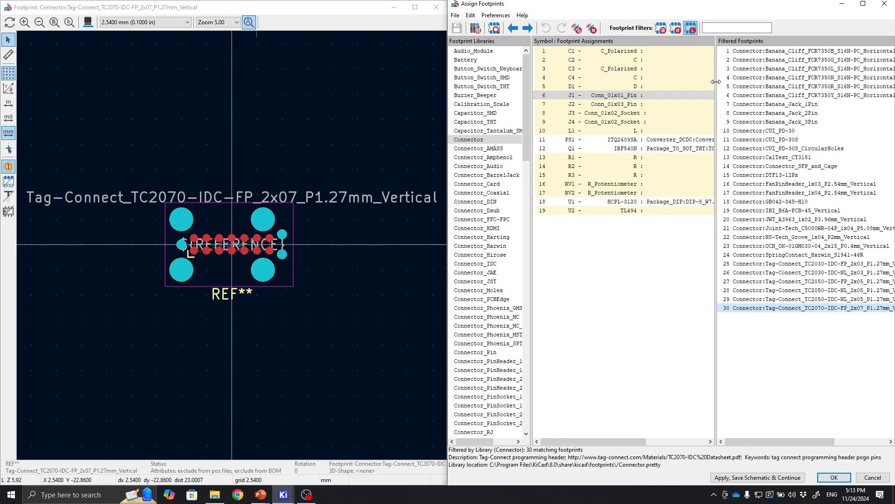
click(624, 54)
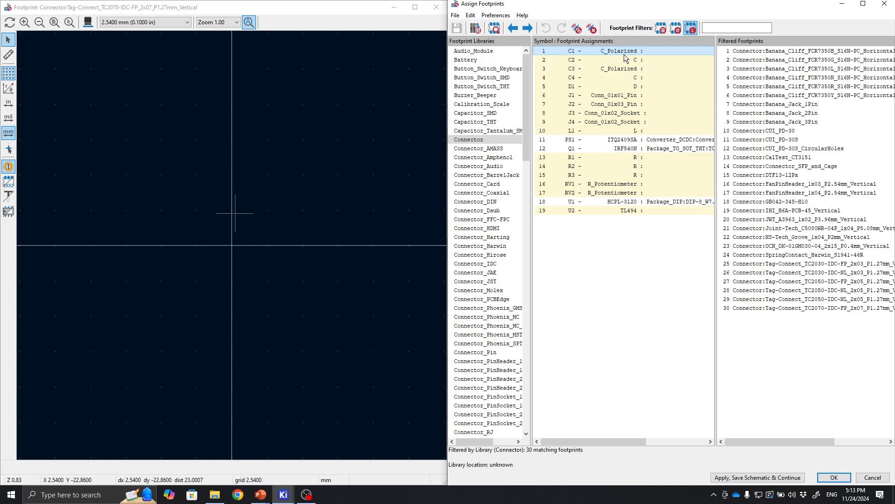
Return to the schematic and inspect the buck stage capacitors C1 and C3 and the TL494 controller section.
mouse_move(282, 498)
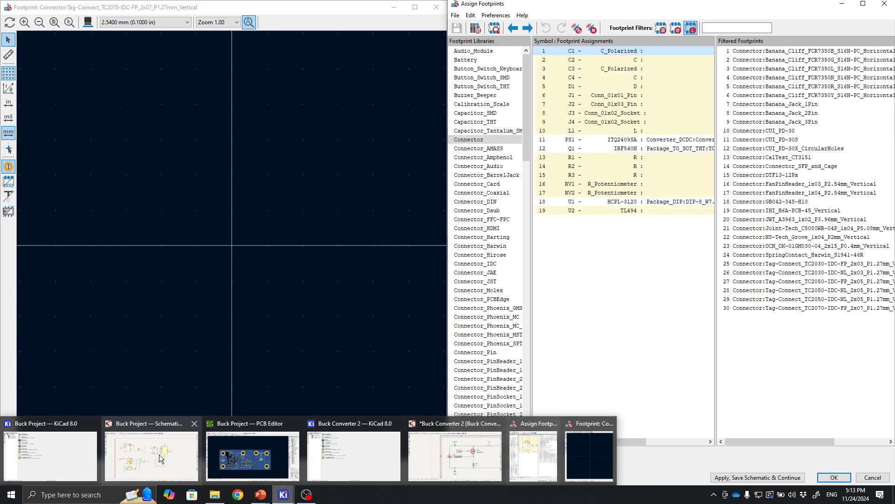
mouse_move(159, 454)
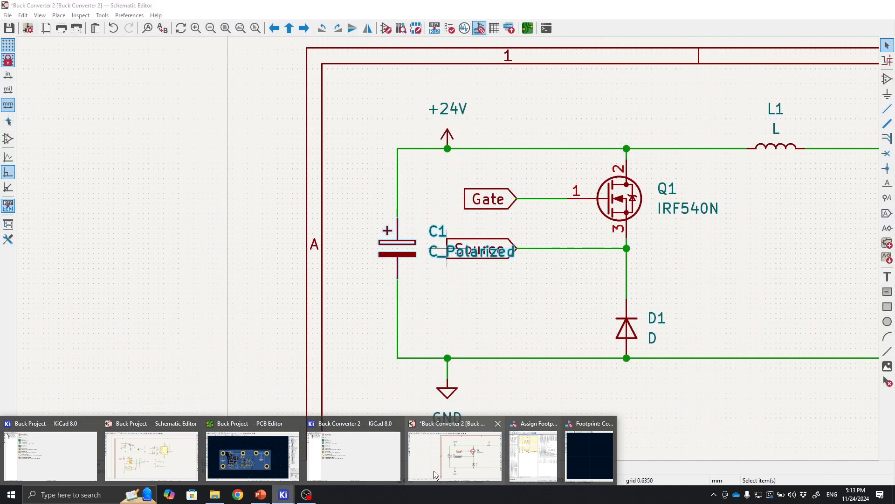
click(434, 469)
middle_drag(505, 276, 365, 201)
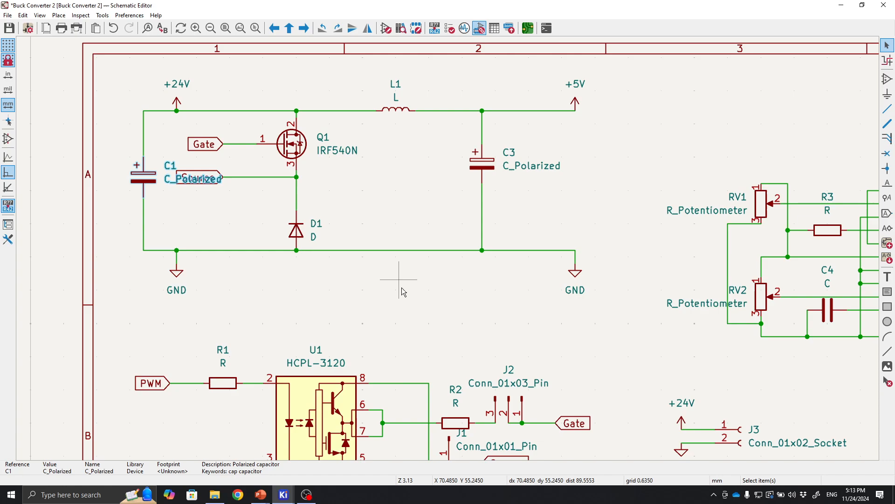
middle_drag(400, 285, 438, 258)
click(235, 201)
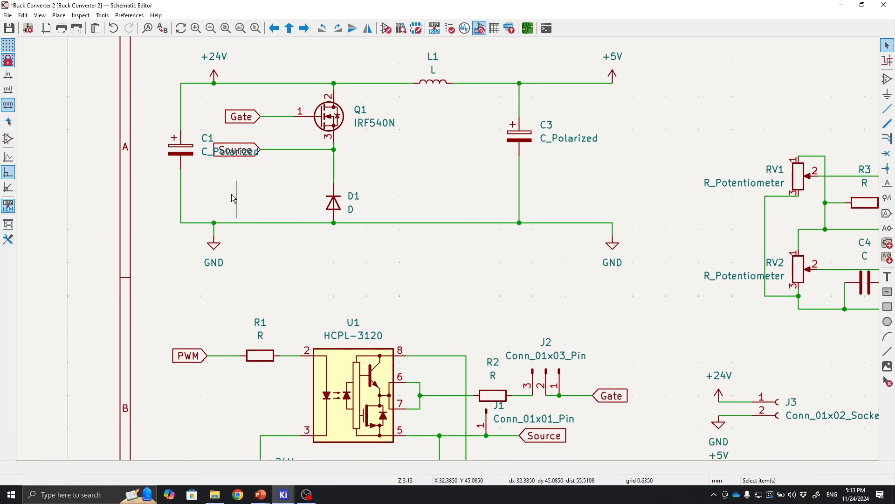
click(184, 151)
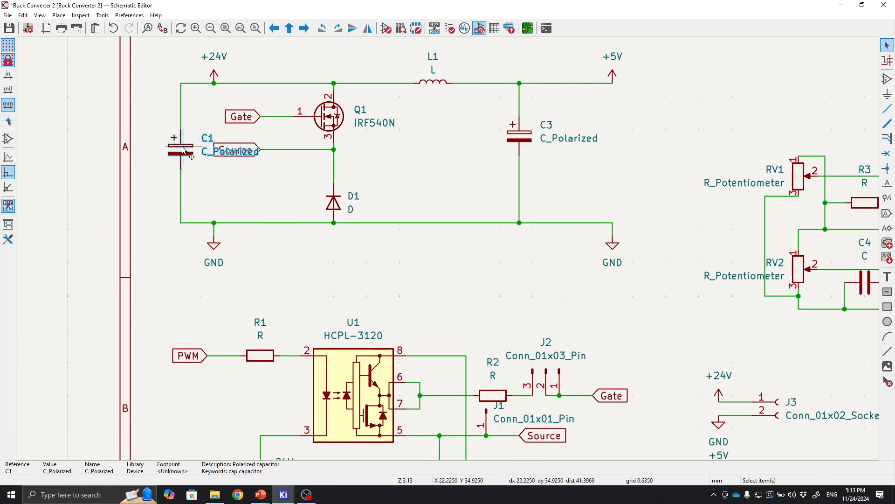
click(521, 136)
middle_drag(539, 260, 406, 163)
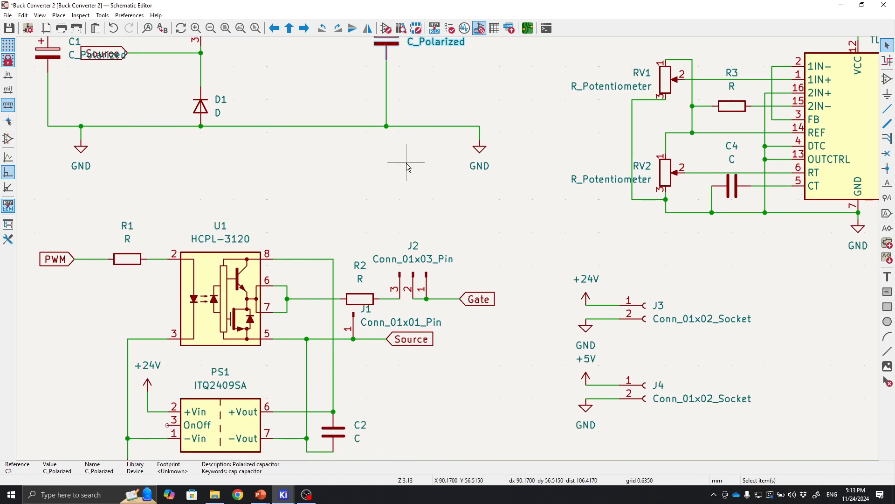
middle_drag(499, 243, 548, 168)
middle_drag(513, 332, 422, 380)
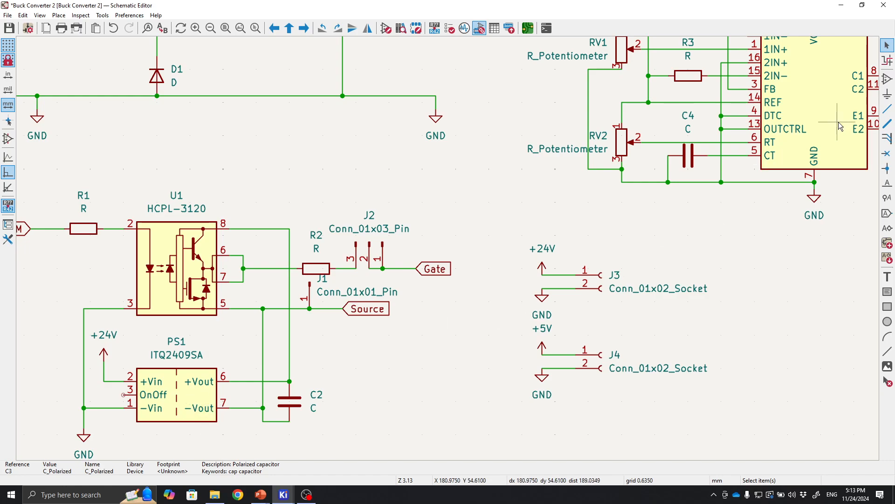
middle_drag(804, 163, 735, 246)
middle_drag(681, 344, 704, 397)
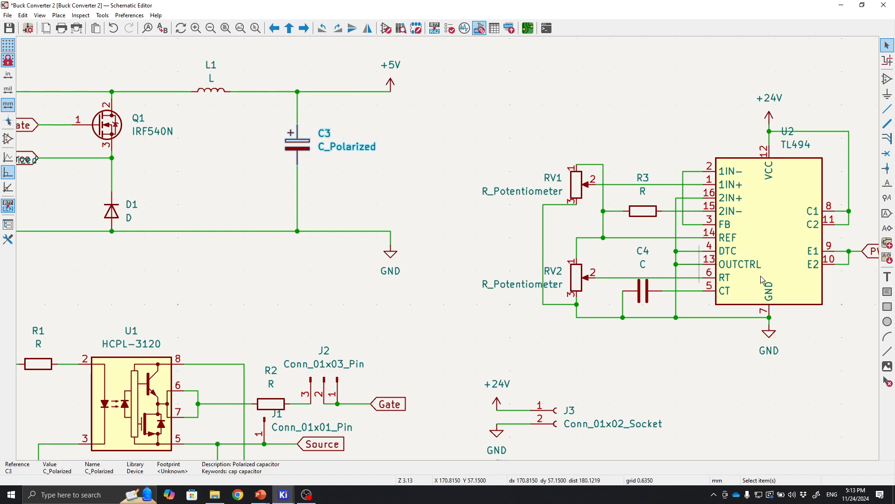
middle_drag(450, 278, 542, 218)
scroll(542, 218, down, 2)
scroll(448, 248, up, 2)
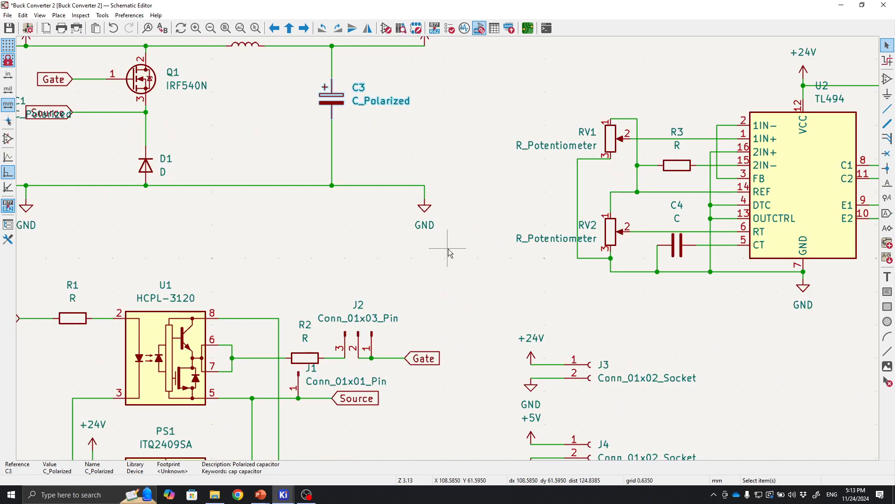
Inspect the buck stage, gate driver, isolated supply and TL494 sections of the schematic.
middle_drag(448, 248, 514, 195)
scroll(513, 193, down, 2)
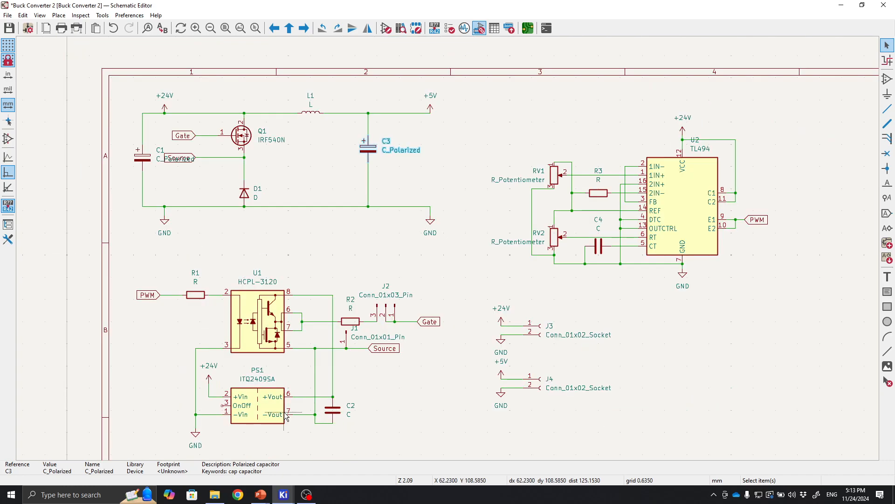
scroll(322, 414, up, 1)
middle_drag(523, 212, 365, 379)
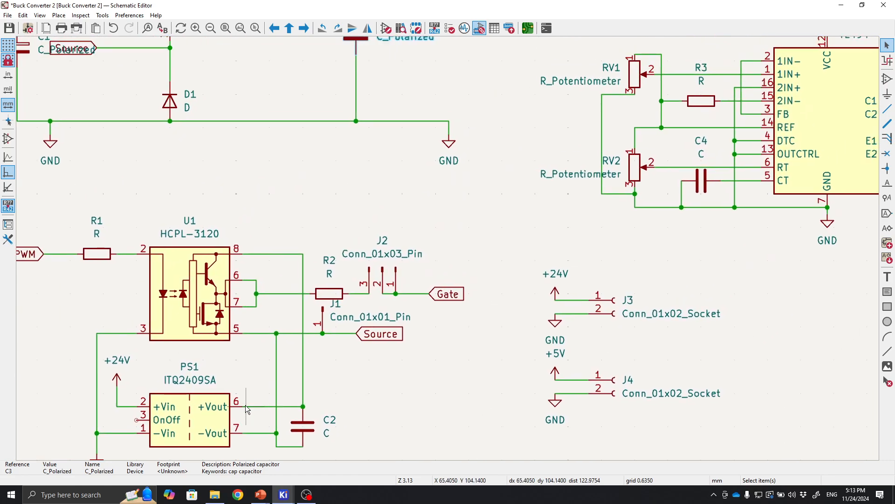
middle_drag(451, 288, 424, 305)
scroll(424, 311, down, 2)
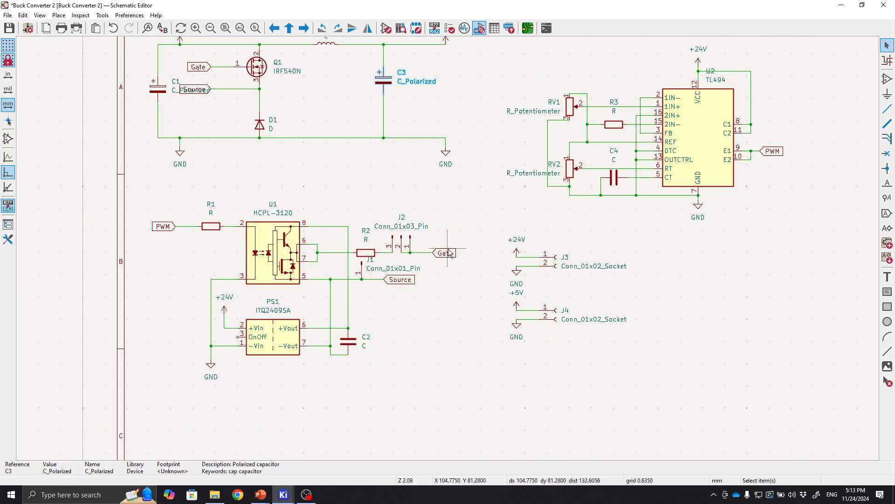
middle_drag(452, 242, 458, 284)
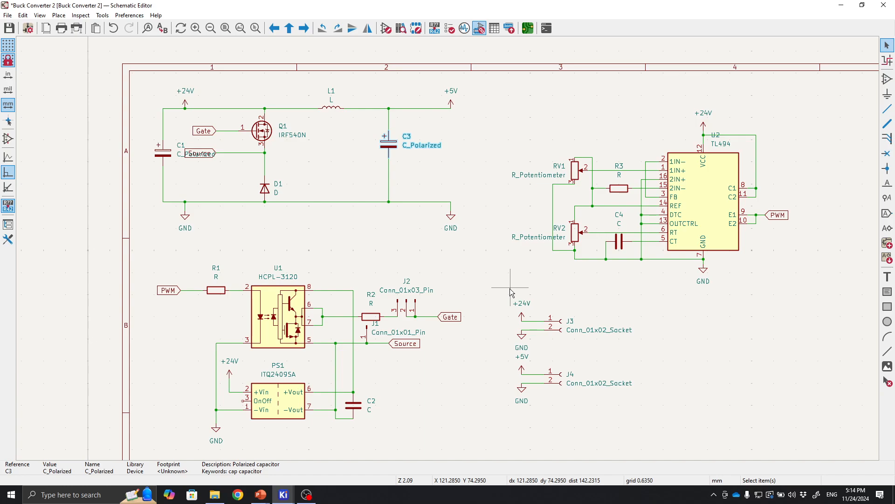
click(390, 233)
scroll(385, 146, up, 1)
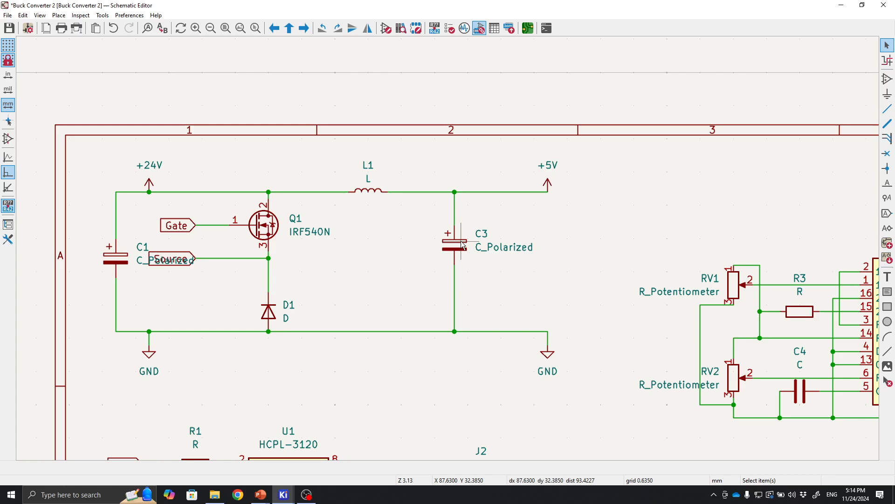
Bring back the footprint assignment window and footprint viewer, and filter footprints by the Capacitor_THT library.
mouse_move(284, 495)
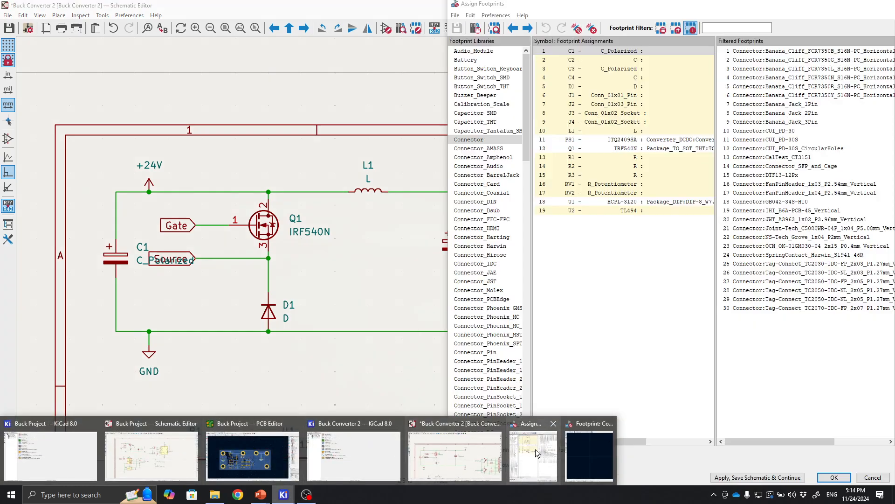
click(536, 452)
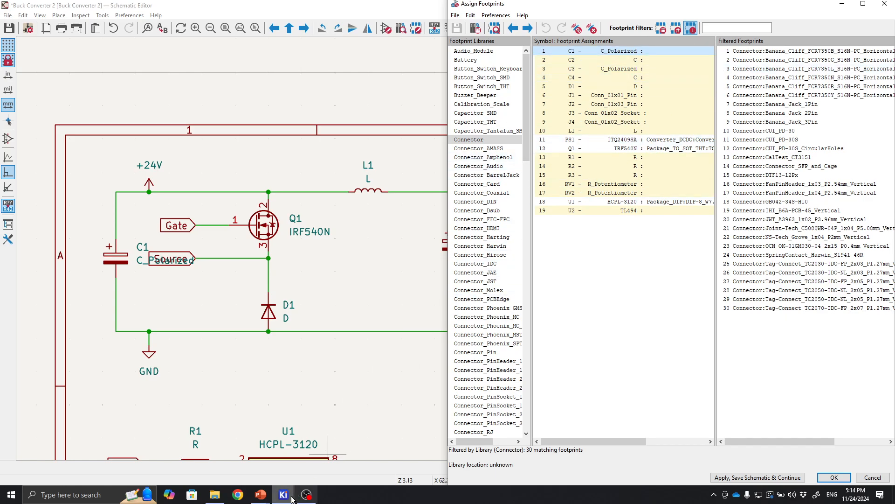
mouse_move(284, 494)
click(611, 466)
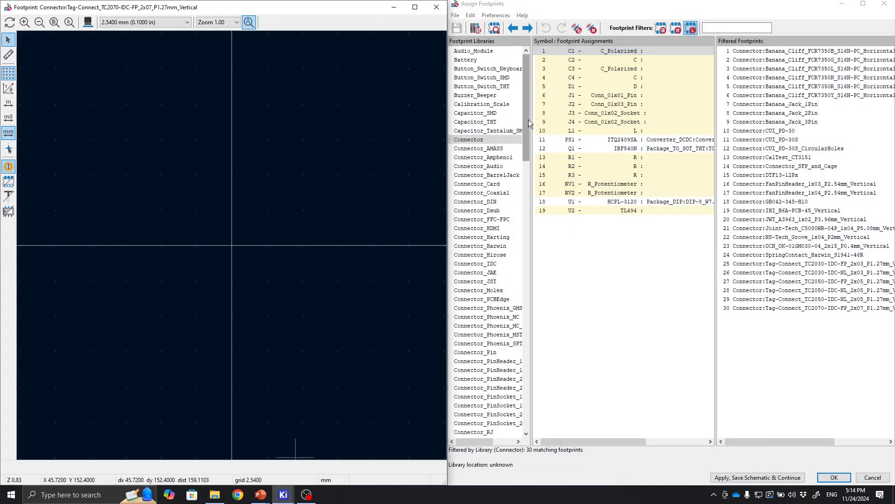
mouse_move(527, 119)
mouse_down()
mouse_move(528, 134)
mouse_move(531, 118)
mouse_up()
click(498, 124)
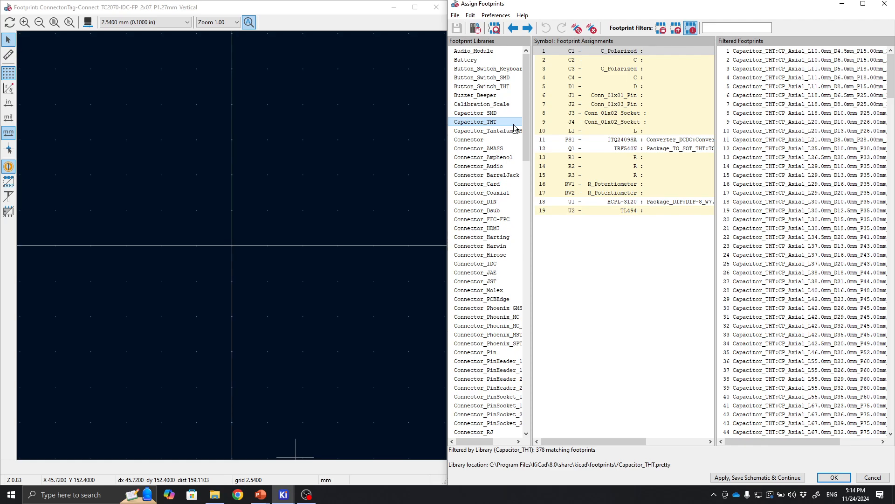
click(505, 114)
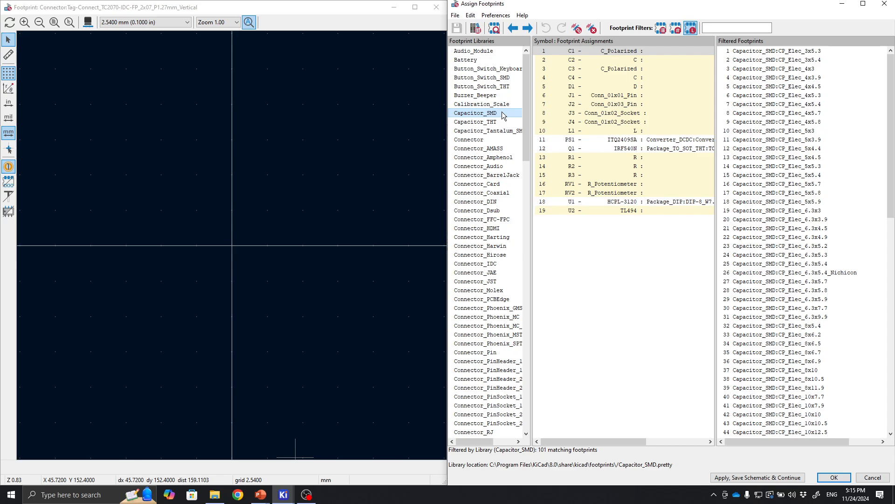
click(493, 123)
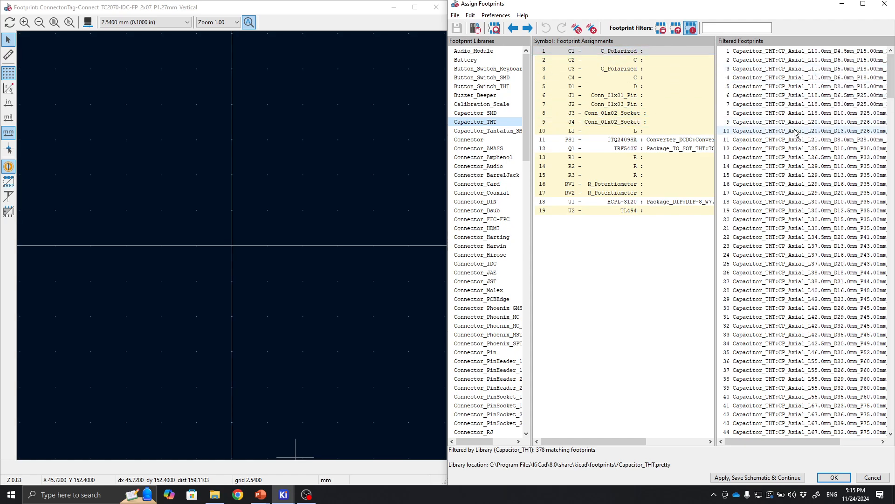
Preview radial capacitor footprints and assign Capacitor_THT:CP_Radial_D8.0mm_P3.80mm to C1 and C3.
scroll(796, 129, down, 15)
click(820, 140)
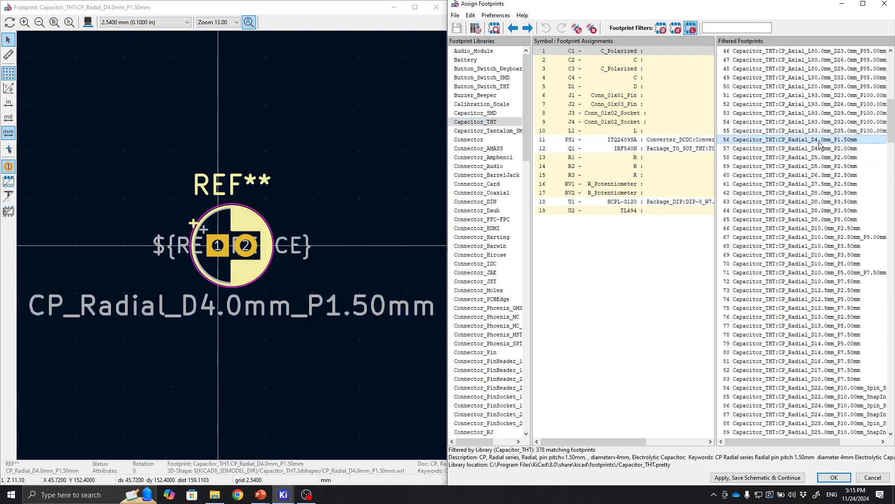
click(819, 166)
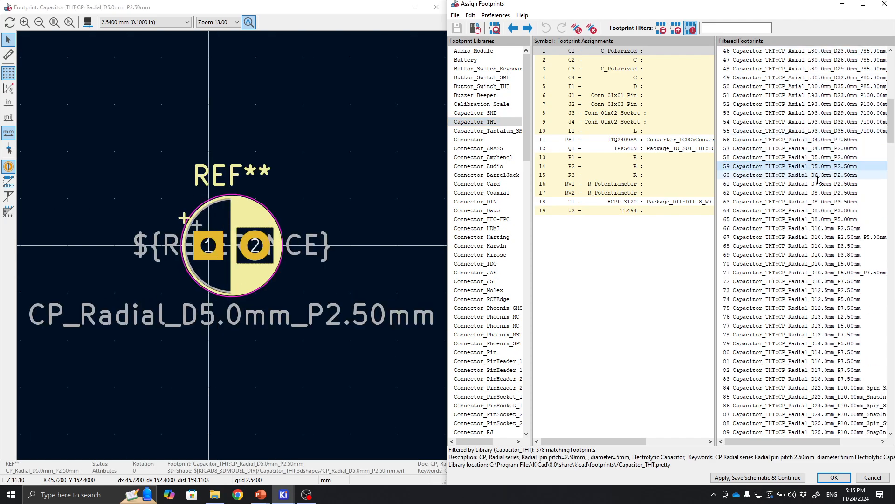
click(819, 176)
click(820, 191)
click(822, 202)
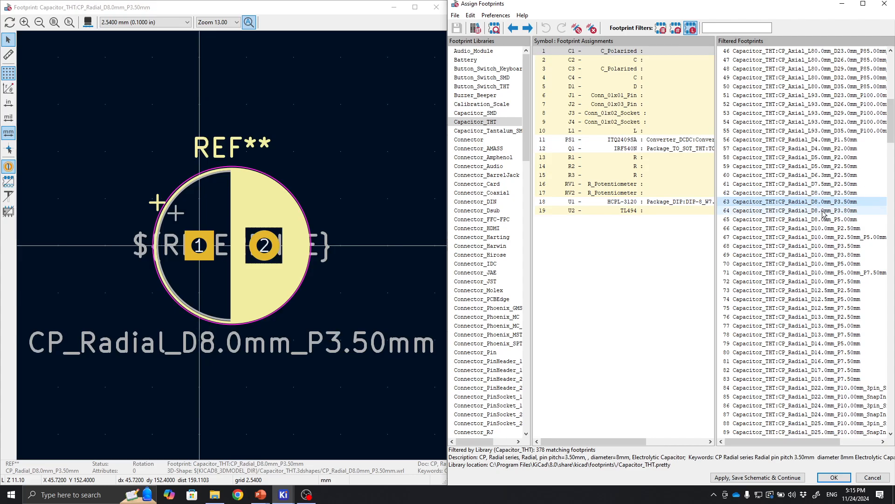
click(825, 213)
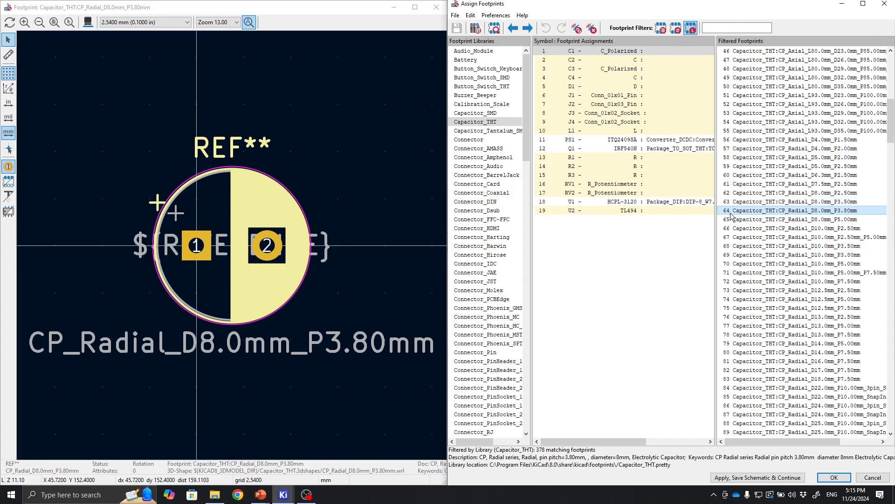
double_click(834, 211)
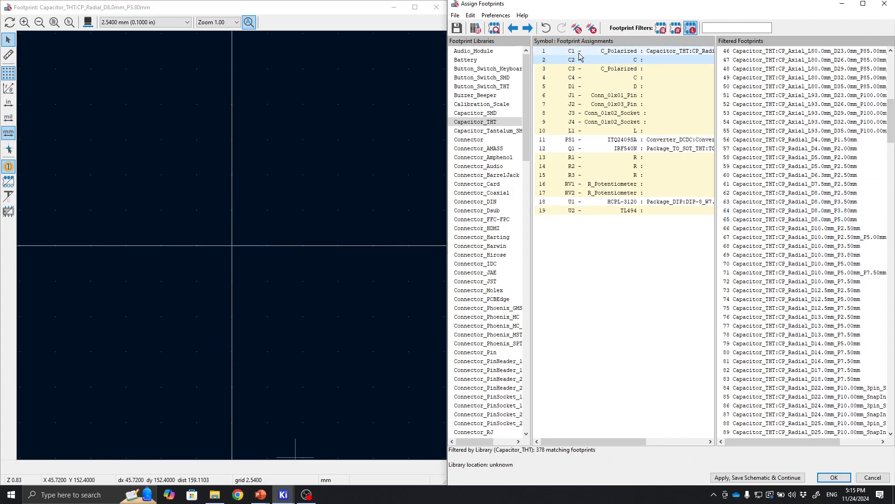
click(597, 72)
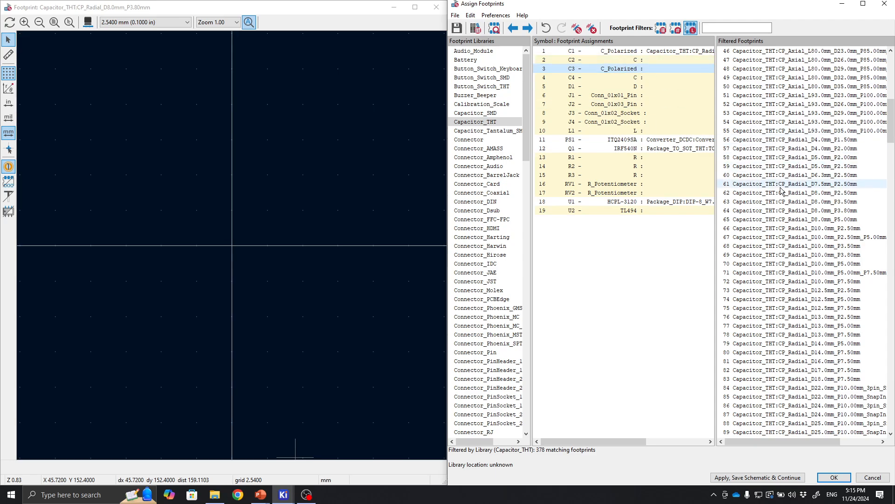
click(813, 212)
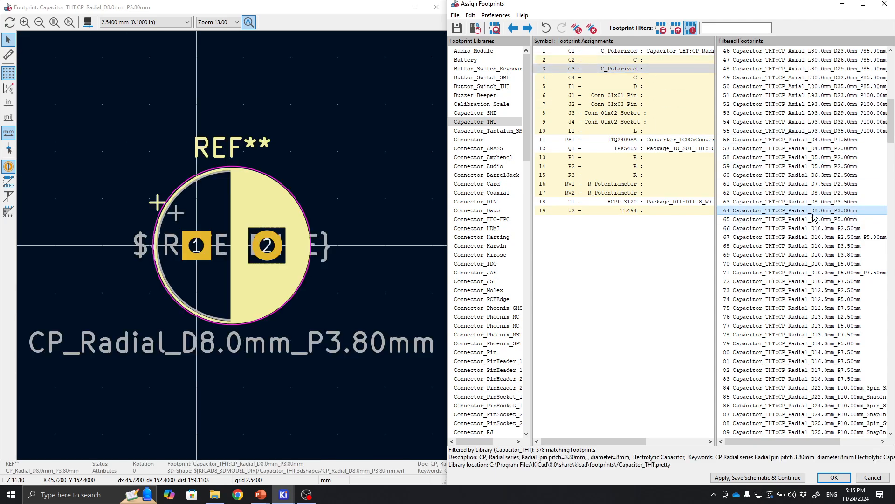
Preview disc capacitor footprints and assign Capacitor_THT:C_Disc_D5.0mm_W2.5mm_P5.00mm to C2.
click(637, 61)
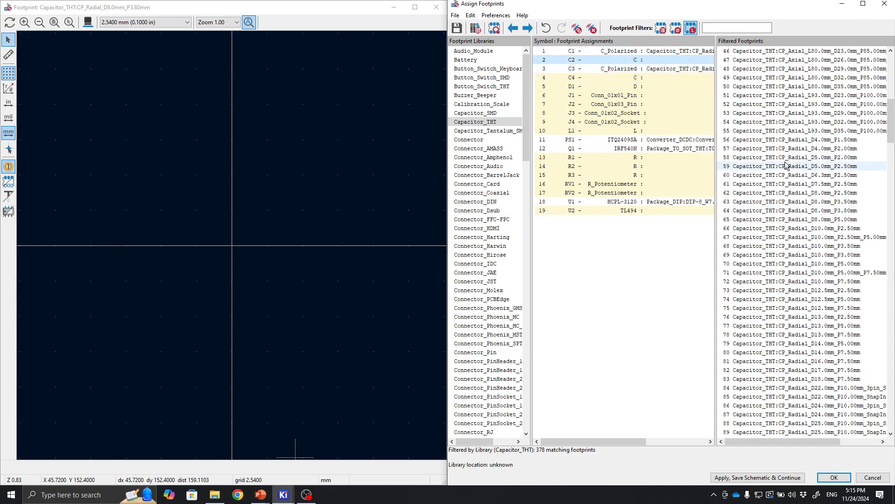
scroll(786, 166, down, 20)
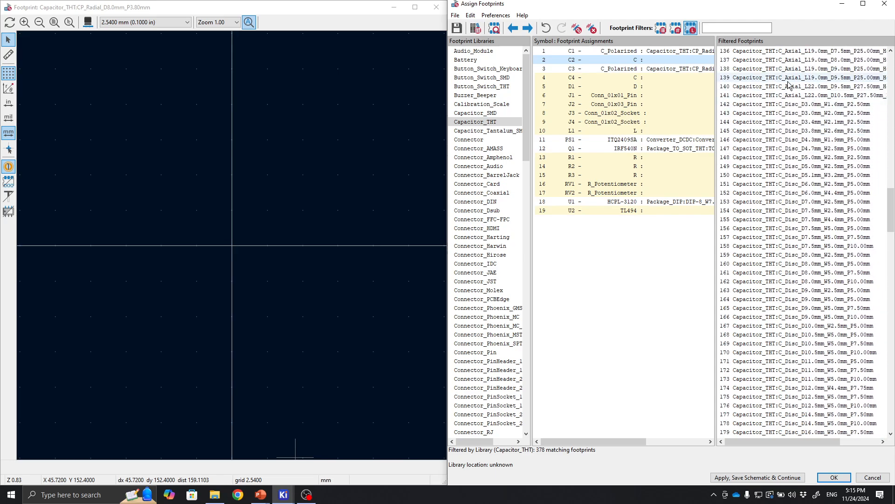
click(791, 106)
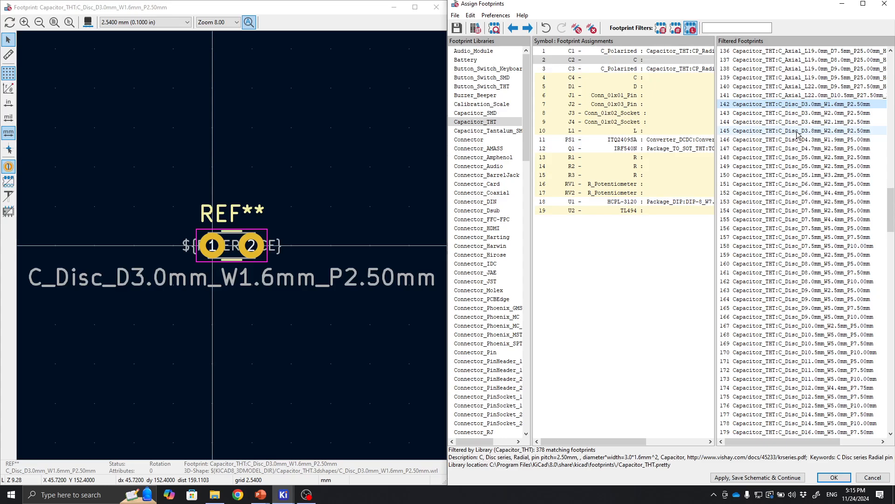
click(806, 167)
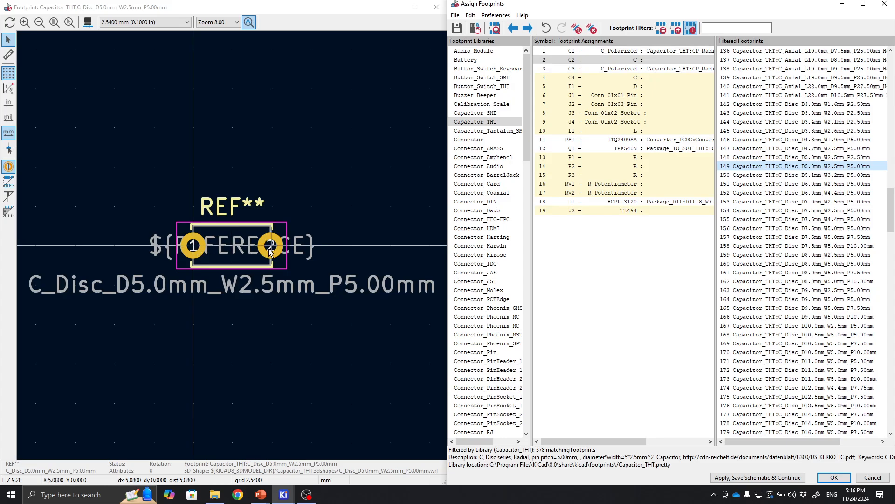
double_click(839, 168)
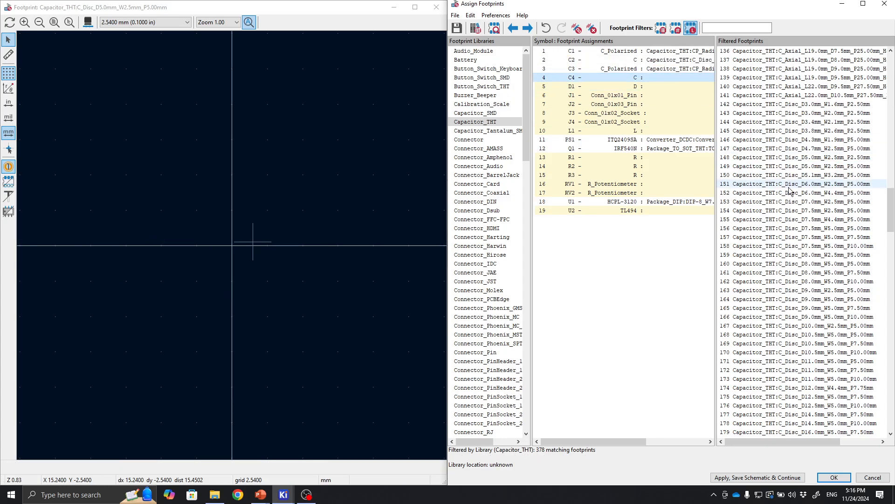
Compare several disc footprints and assign Capacitor_THT:C_Disc_D4.3mm_W1.9mm_P5.00mm to C4.
click(816, 186)
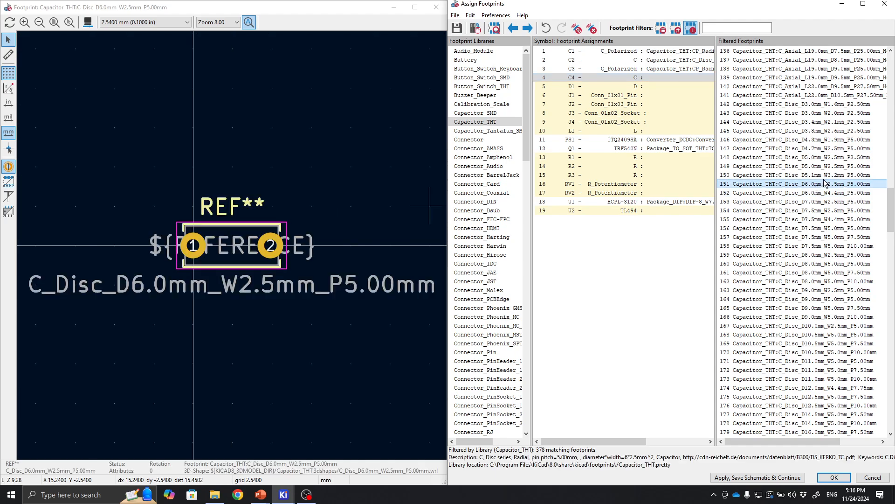
click(825, 176)
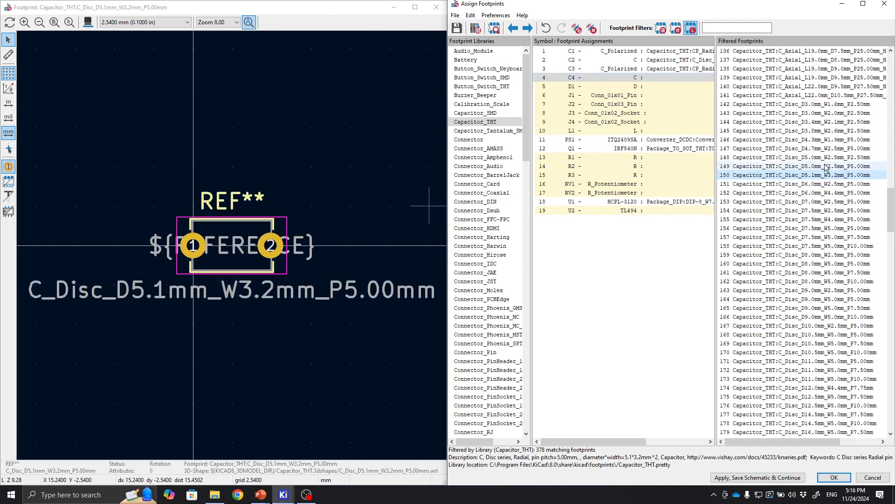
click(824, 167)
click(825, 158)
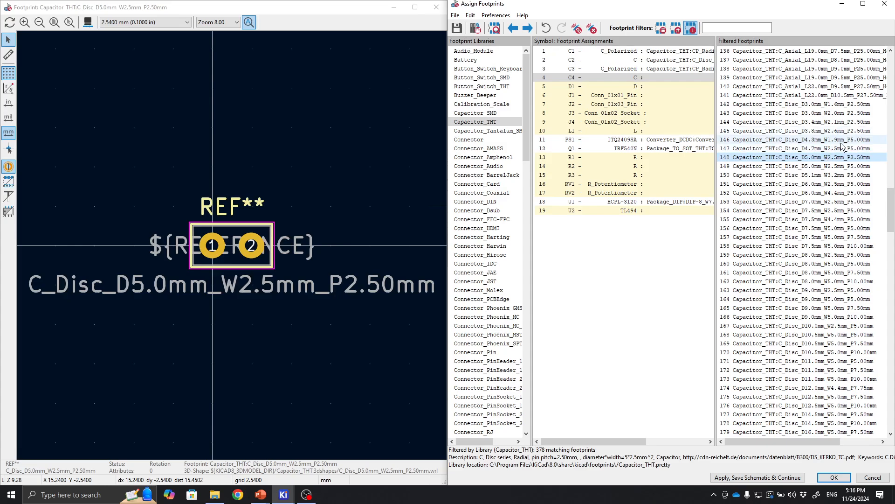
click(844, 140)
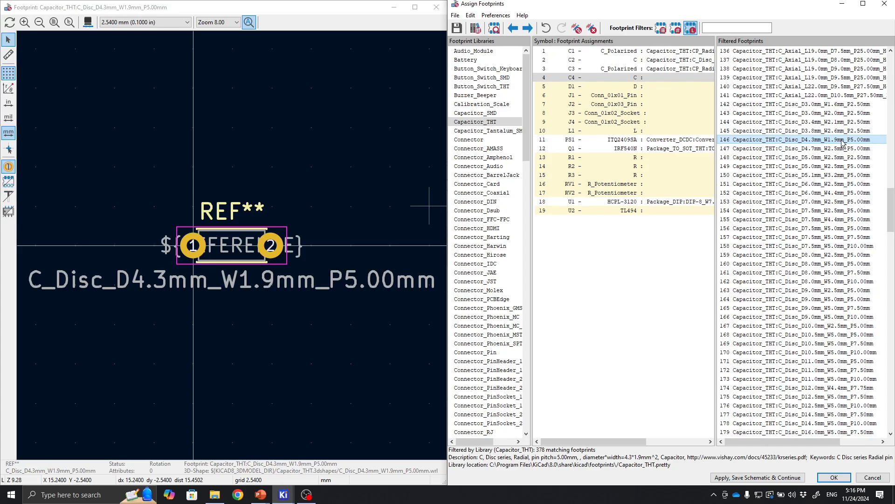
double_click(843, 140)
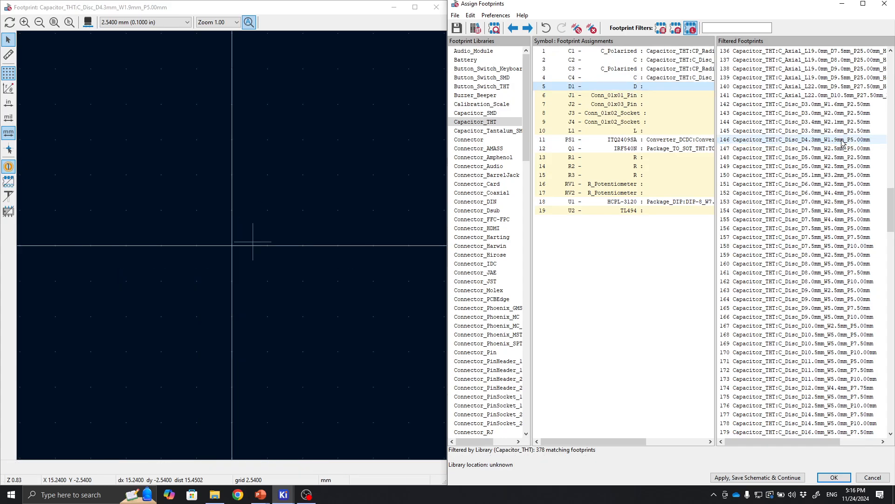
Reassign C1 and C3 to the Capacitor_THT:CP_Radial_D8.0mm_P5.00mm footprint.
click(713, 50)
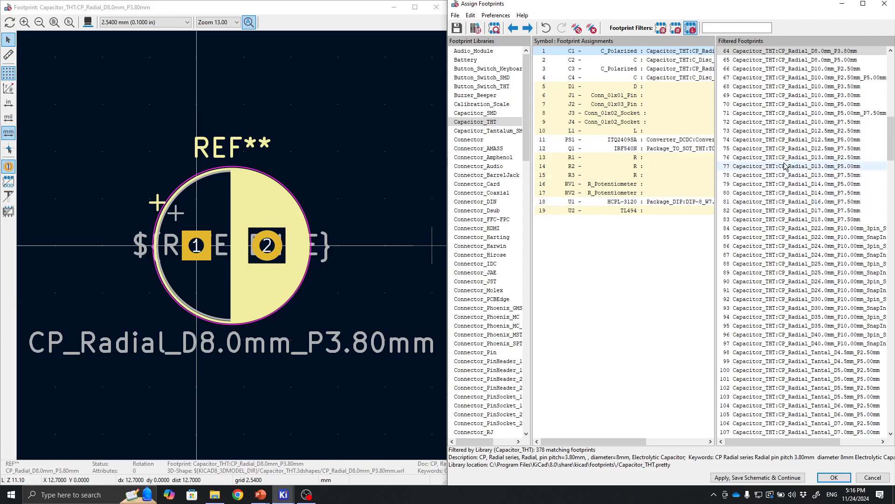
click(853, 60)
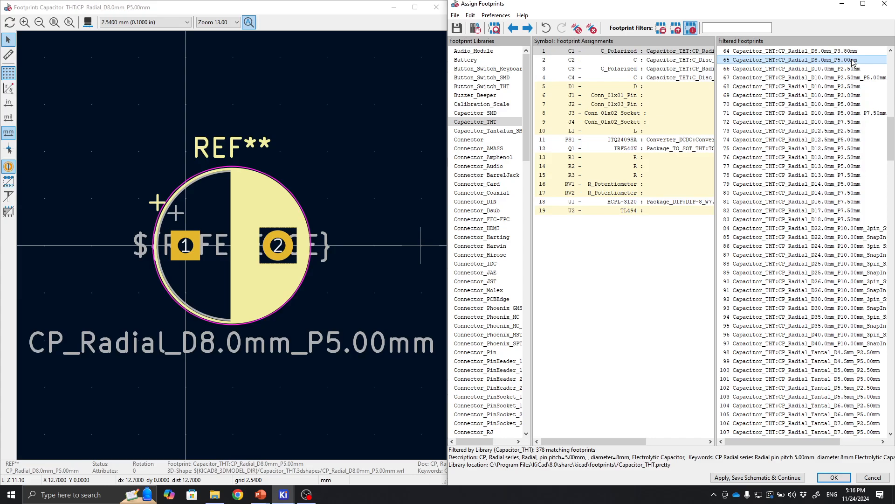
double_click(852, 59)
click(683, 68)
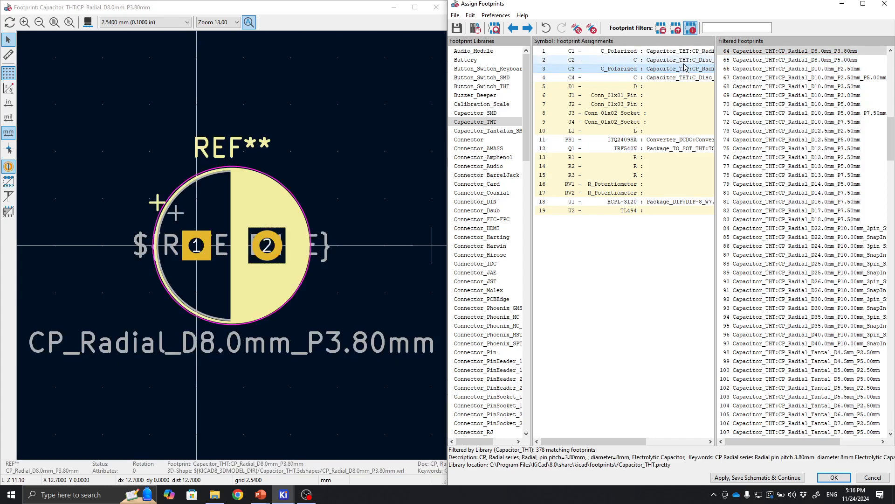
double_click(811, 59)
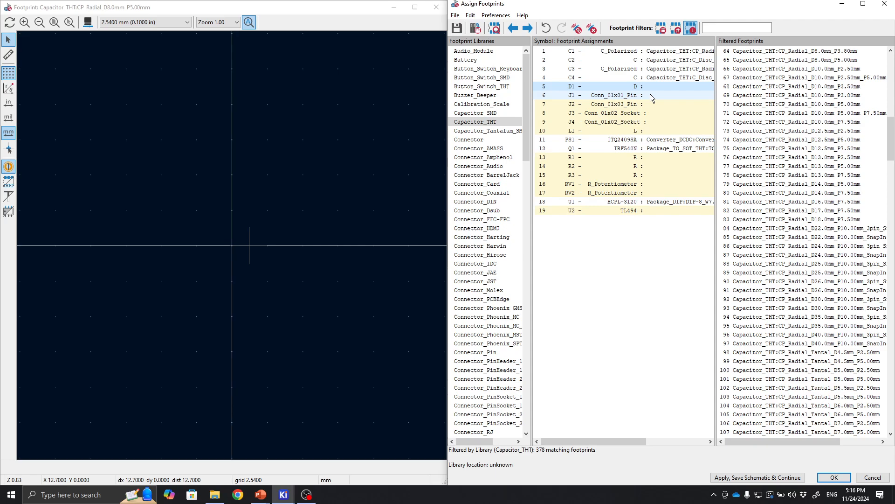
Browse the Package_TO_SOT_THT library and assign Package_TO_SOT_THT:TO-220-2_Vertical to diode D1.
drag(530, 117, 526, 296)
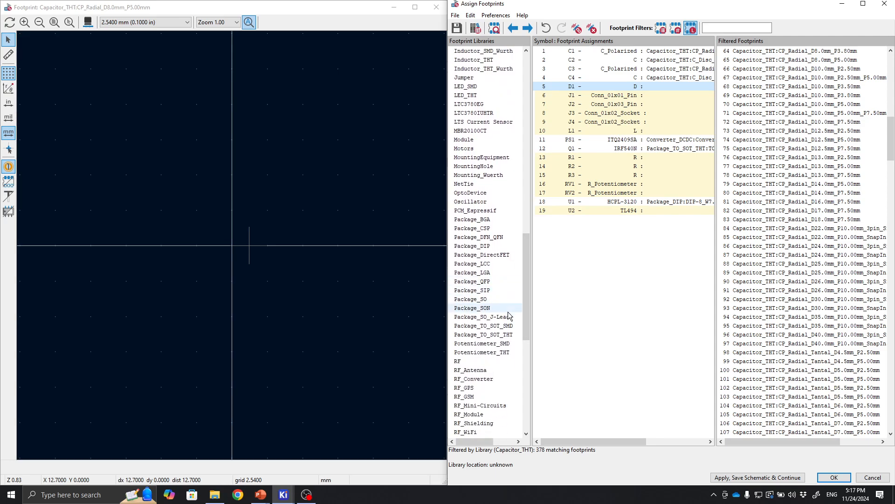
click(511, 335)
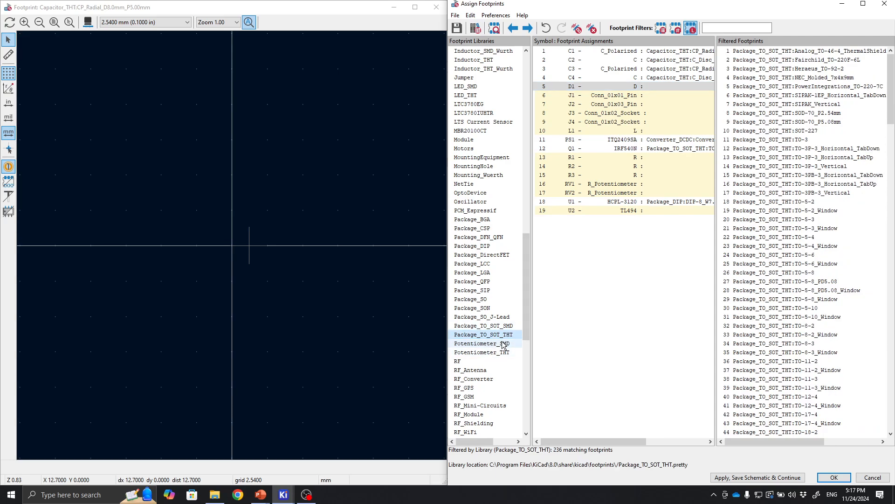
scroll(789, 269, down, 5)
scroll(789, 269, down, 20)
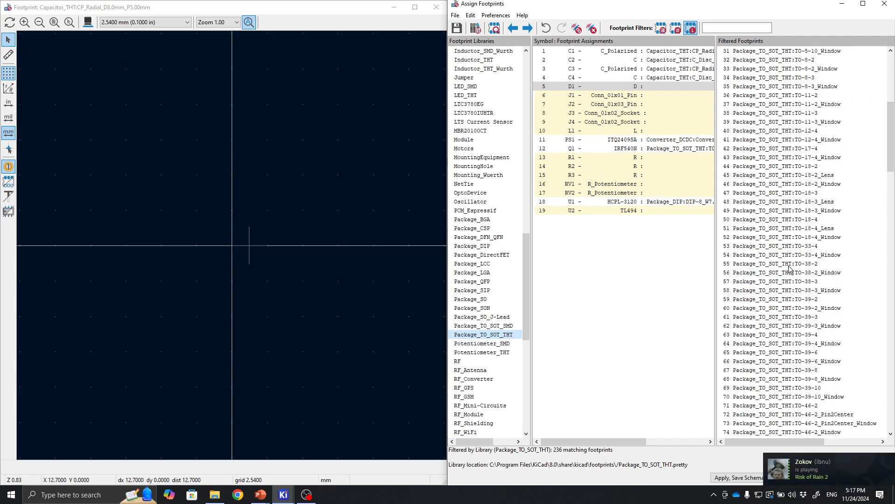
scroll(789, 268, down, 13)
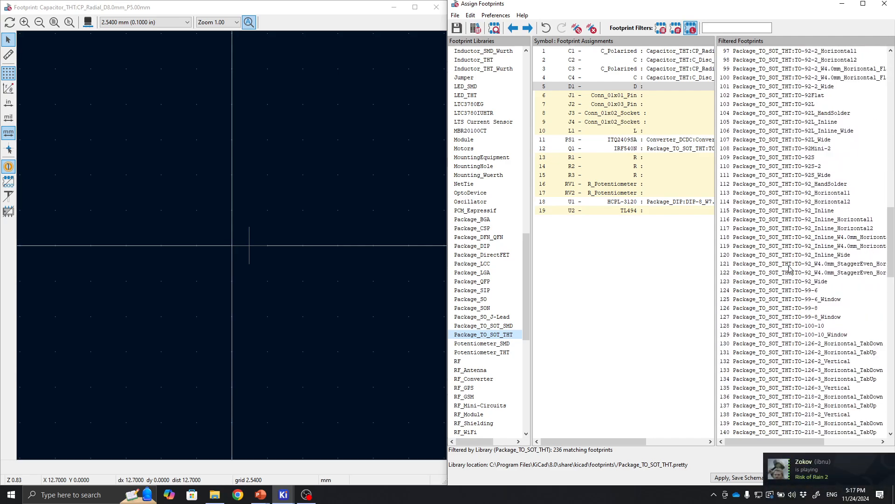
scroll(790, 269, up, 1)
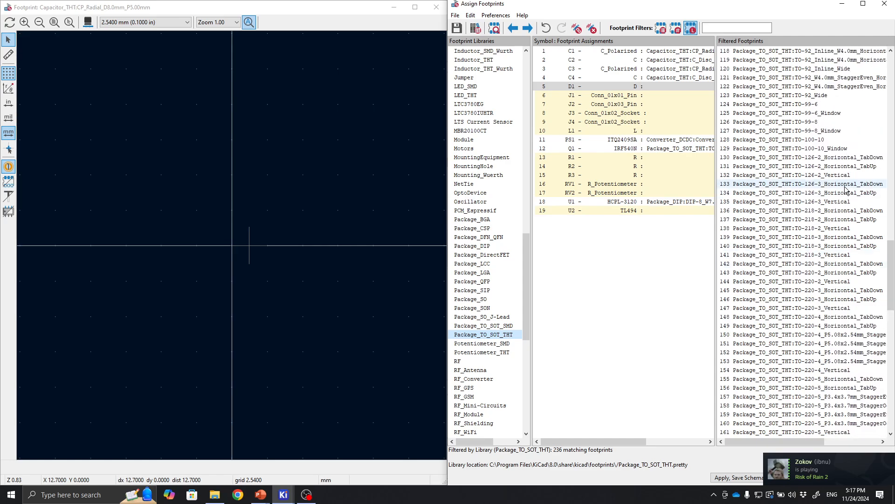
click(817, 282)
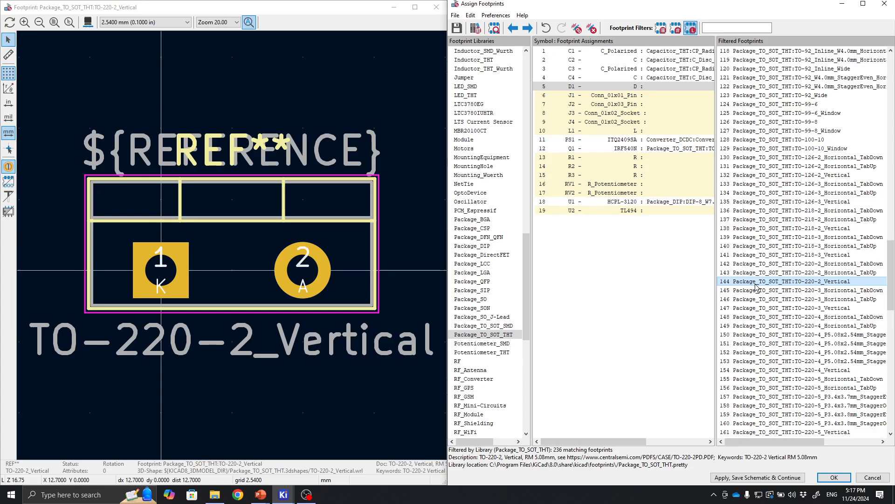
double_click(783, 281)
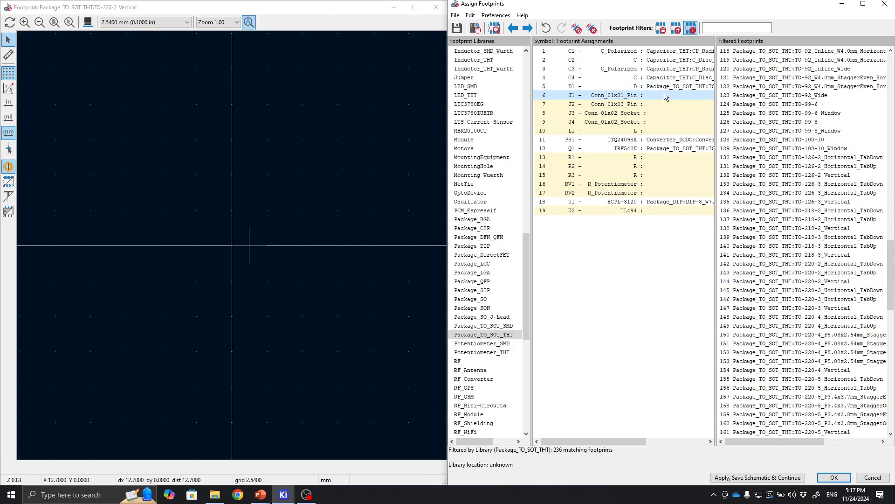
Assign Connector_PinHeader_2.54mm:PinHeader_1x01_P2.54mm_Vertical to J1 and PinHeader_1x03_P2.54mm_Vertical to J2.
click(628, 104)
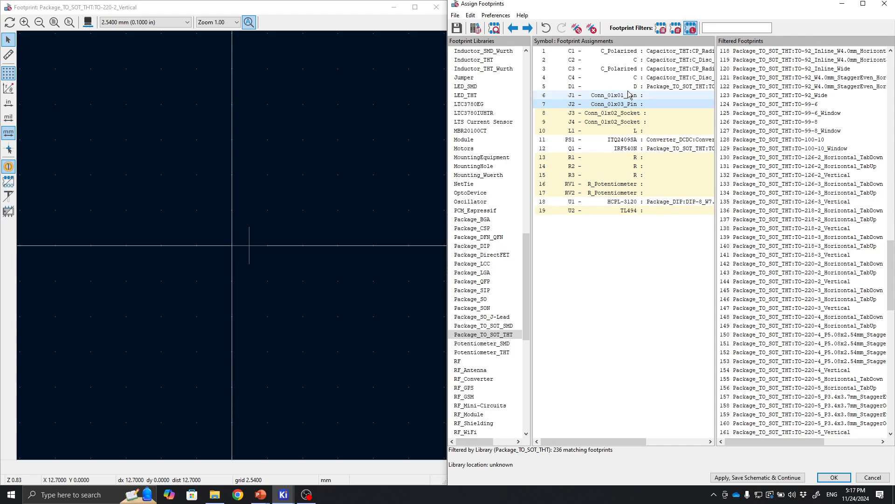
click(626, 97)
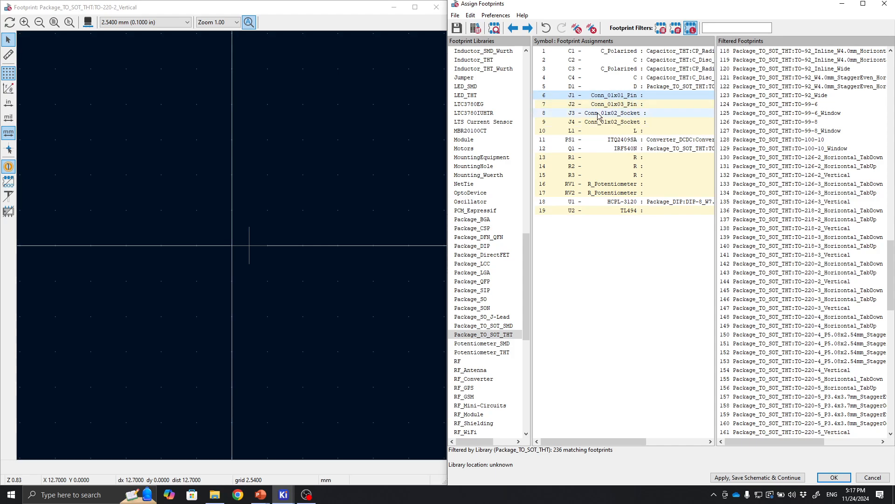
drag(526, 253, 536, 126)
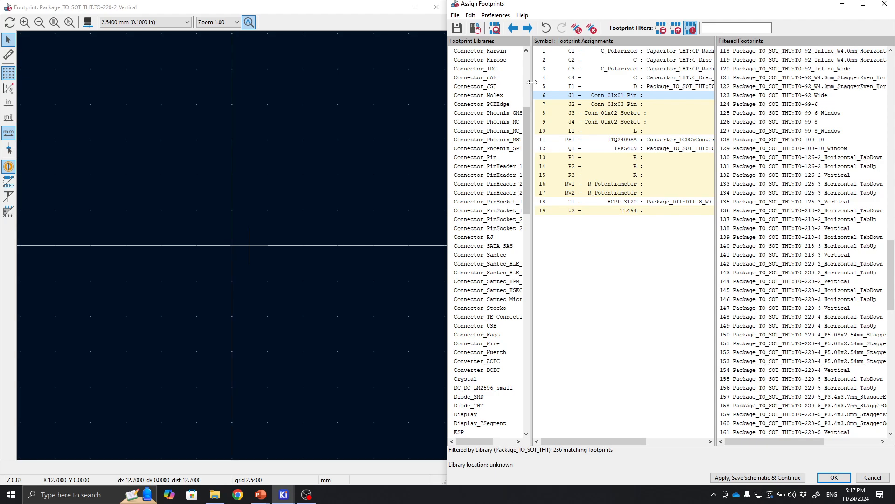
drag(598, 85, 605, 87)
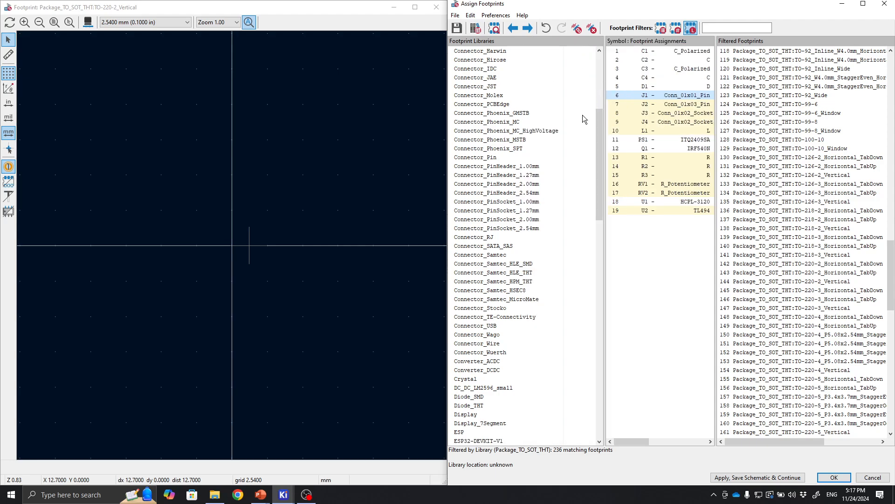
click(527, 194)
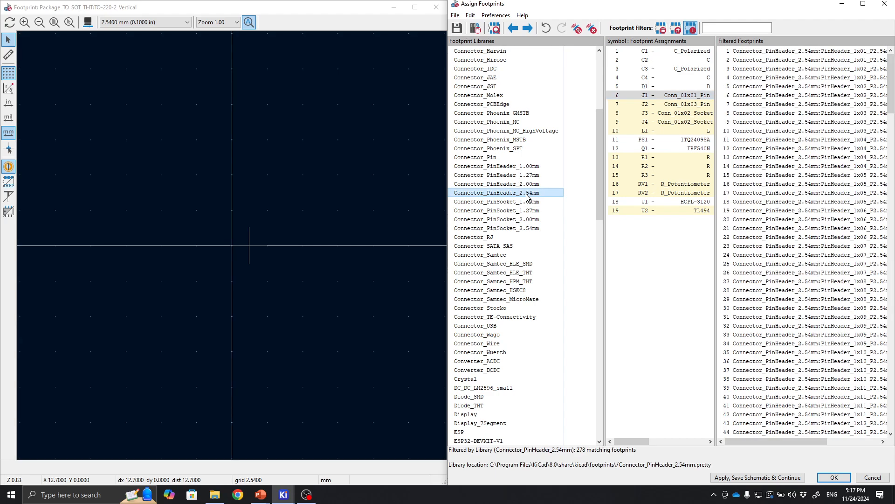
drag(595, 161, 567, 162)
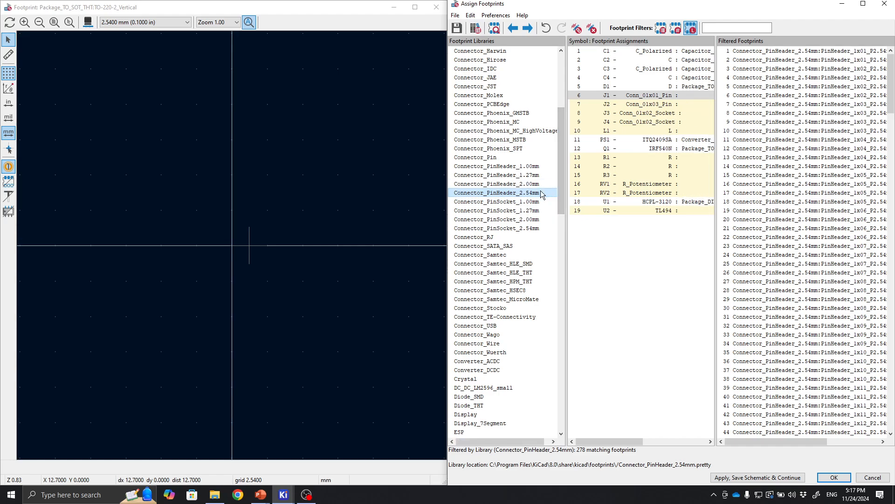
click(663, 97)
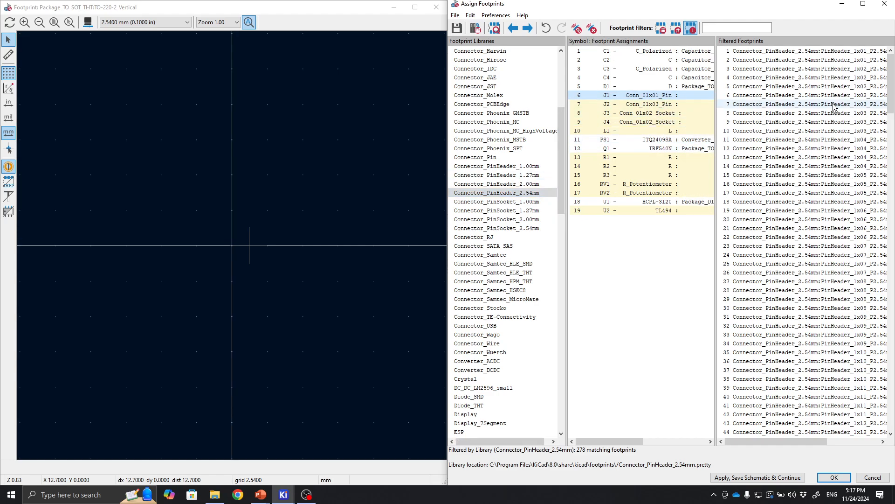
click(816, 55)
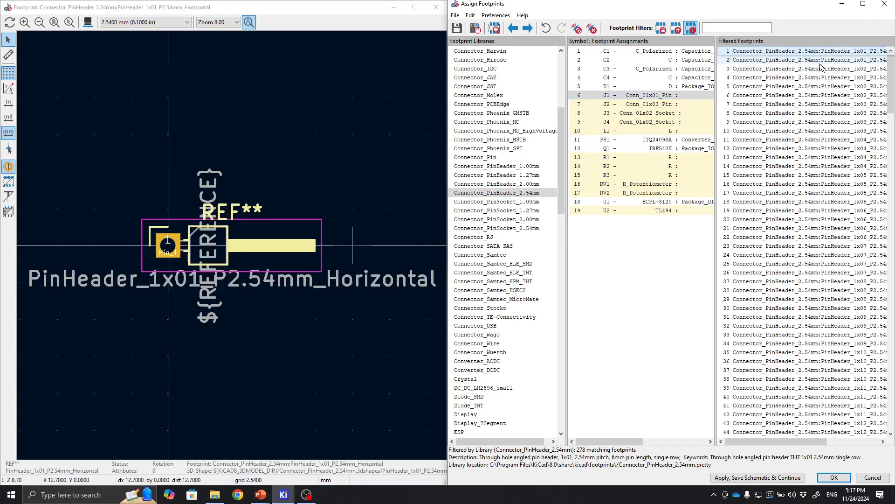
click(832, 61)
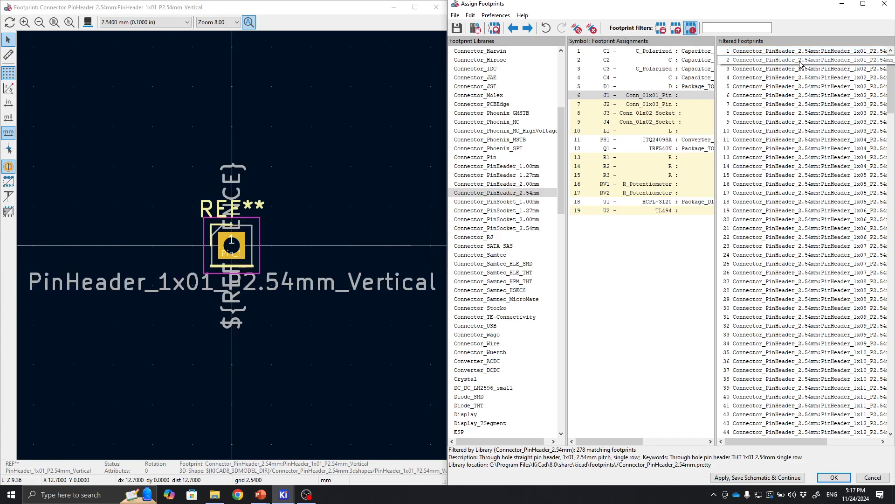
click(562, 72)
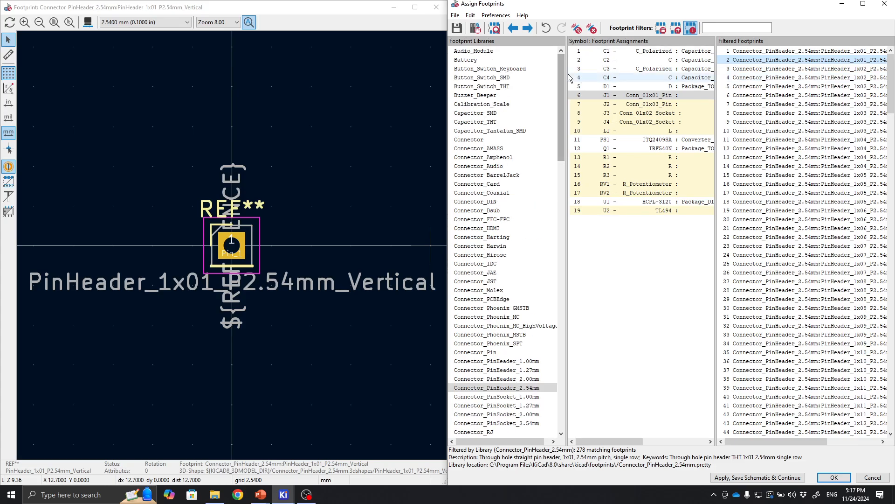
drag(566, 76, 518, 77)
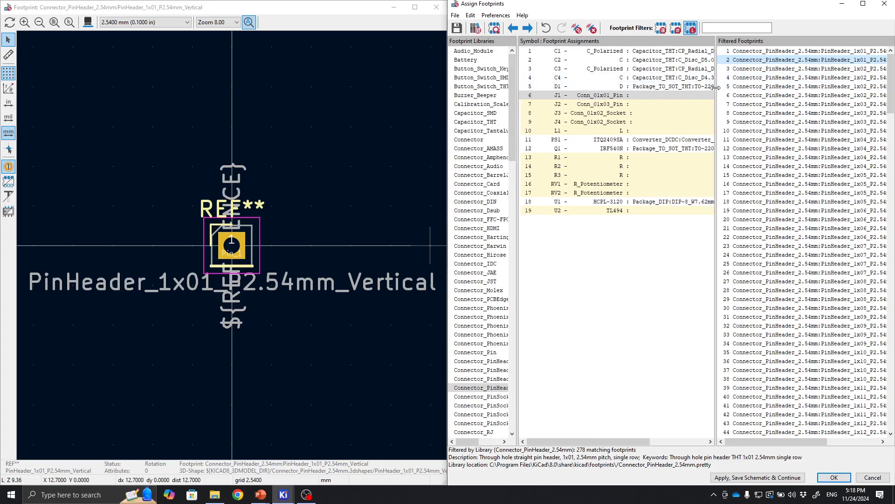
drag(653, 99, 651, 99)
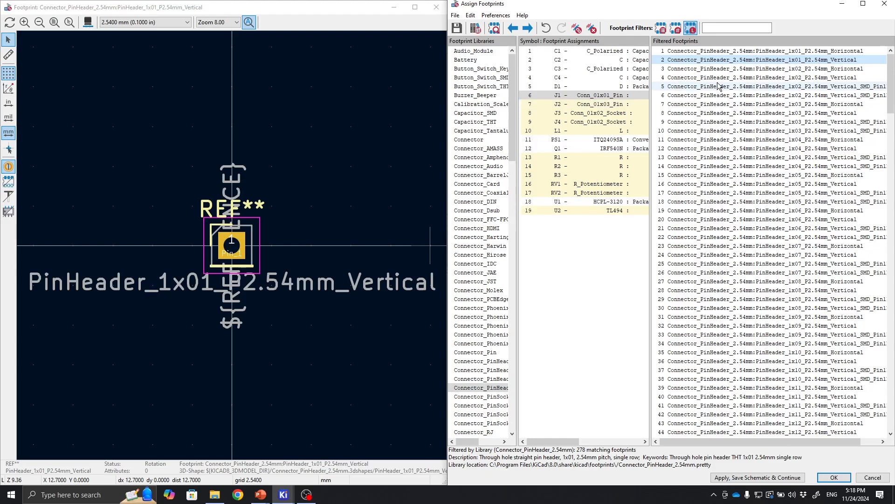
double_click(834, 65)
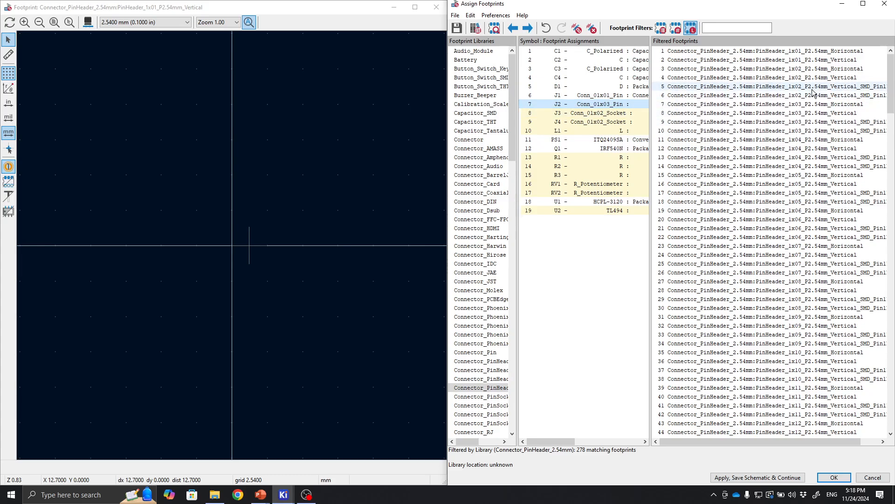
click(821, 117)
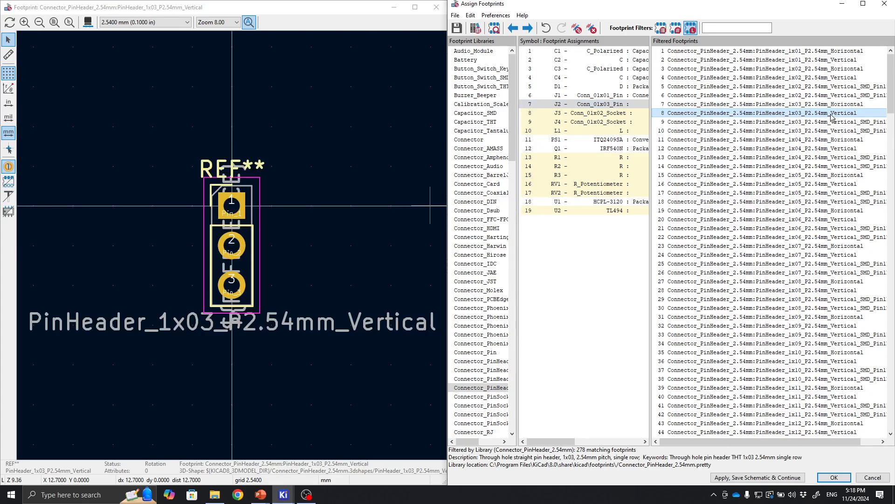
double_click(832, 115)
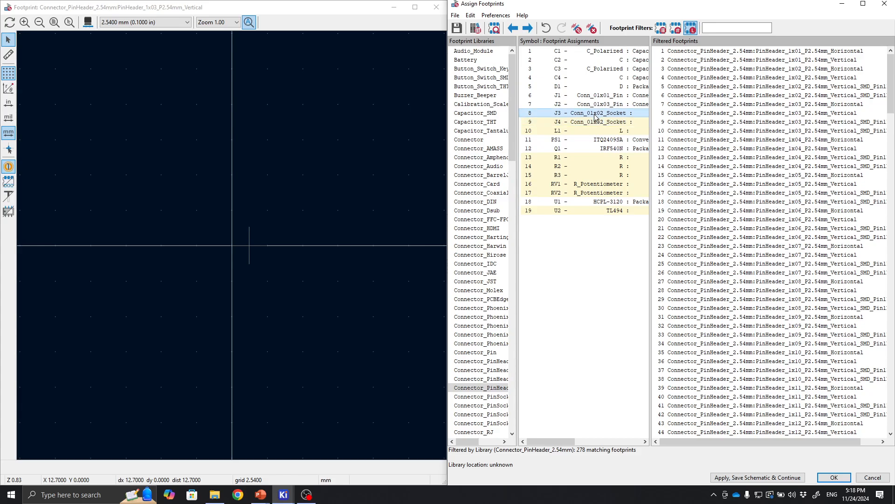
Assign the Connector:Banana_Jack_2Pin footprint to J3, J4 and L1.
click(485, 139)
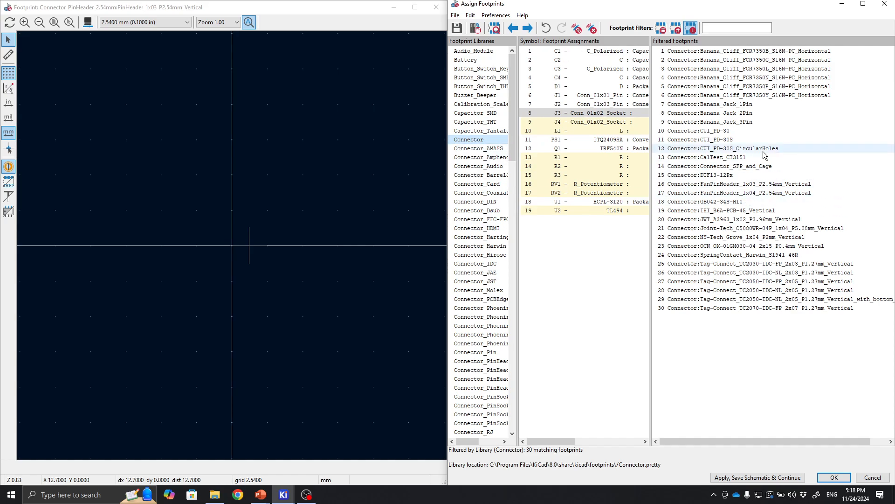
click(745, 116)
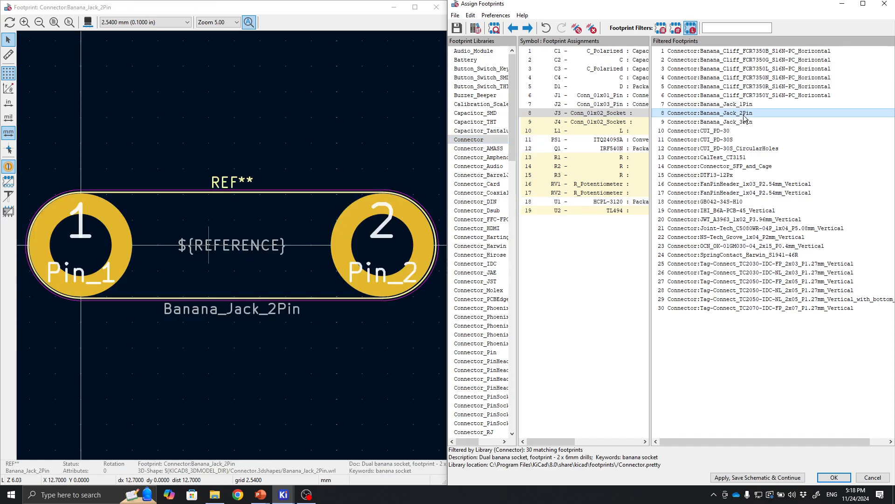
double_click(744, 118)
double_click(744, 115)
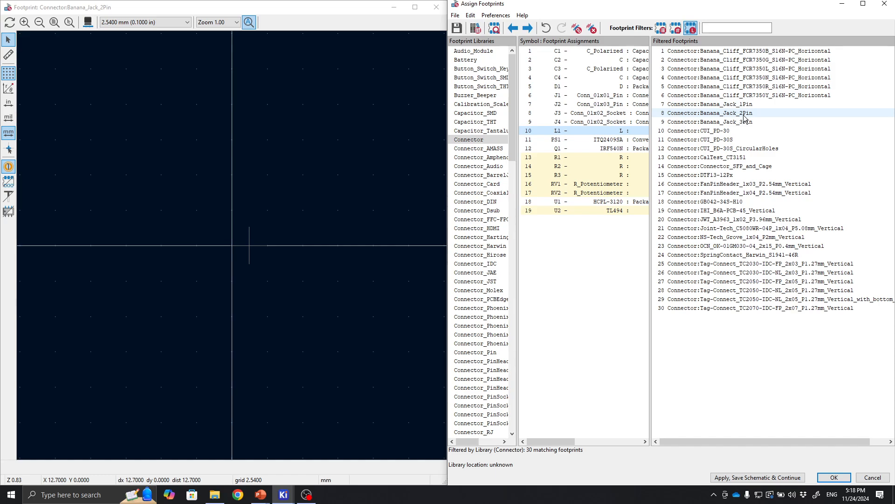
double_click(745, 113)
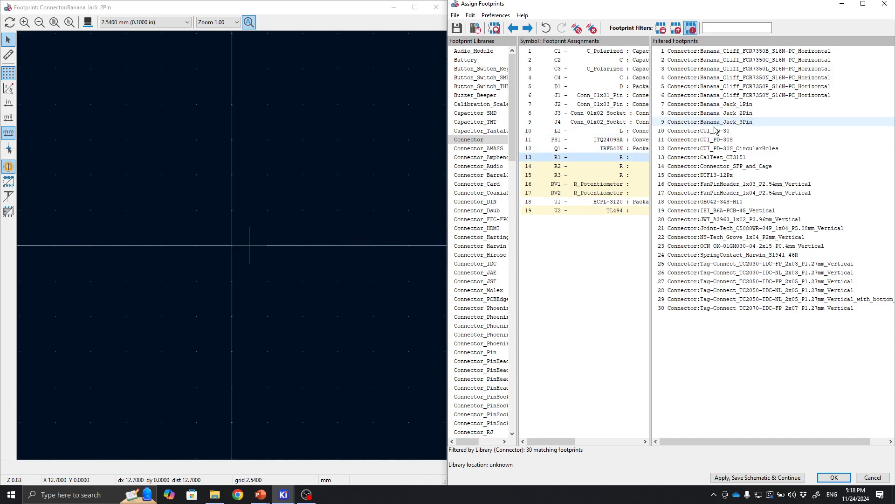
Compare axial resistor footprints and assign Resistor_THT:R_Axial_DIN0309_L9.0mm_D3.2mm_P12.70mm_Horizontal to R1.
click(648, 156)
drag(655, 150, 696, 150)
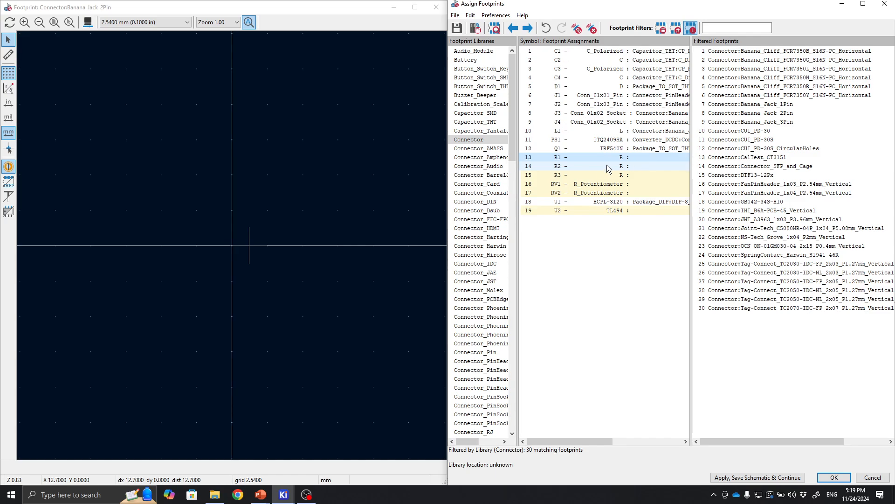
scroll(487, 139, down, 9)
scroll(488, 138, down, 9)
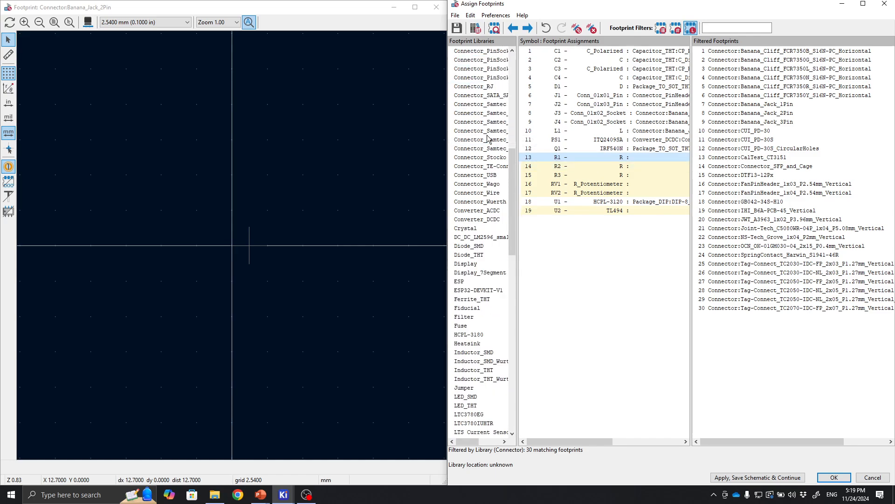
scroll(477, 267, down, 9)
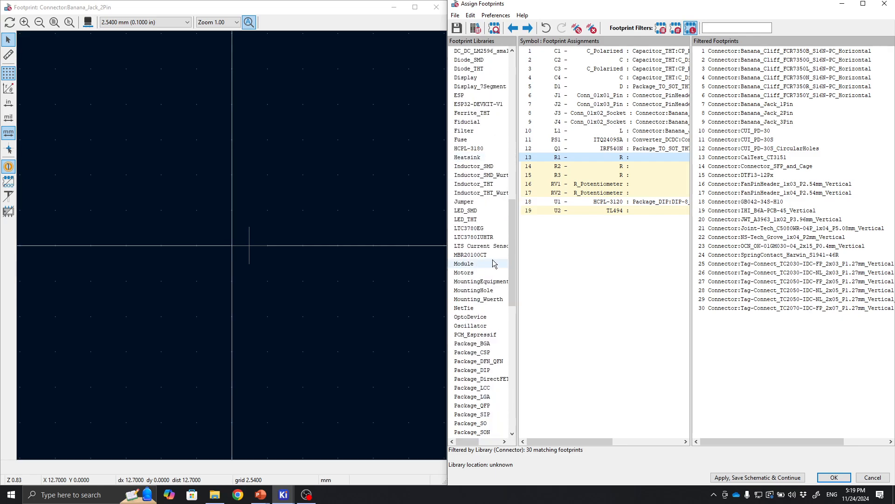
scroll(495, 264, down, 4)
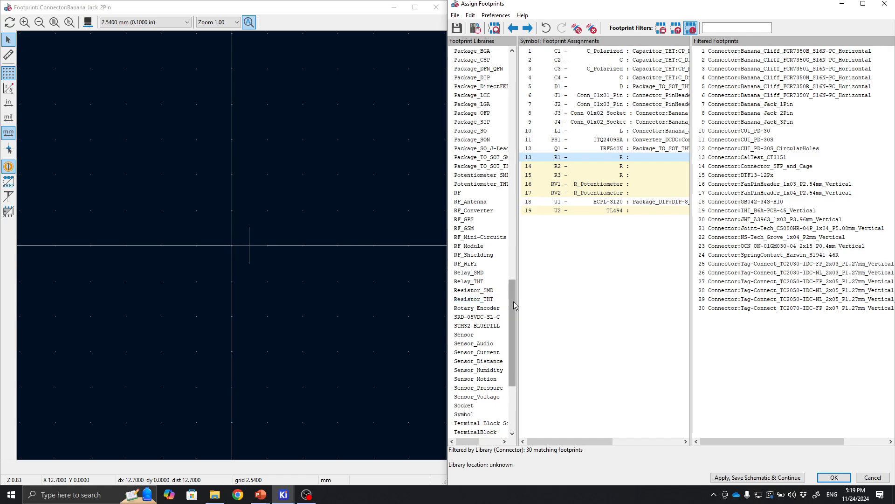
click(480, 300)
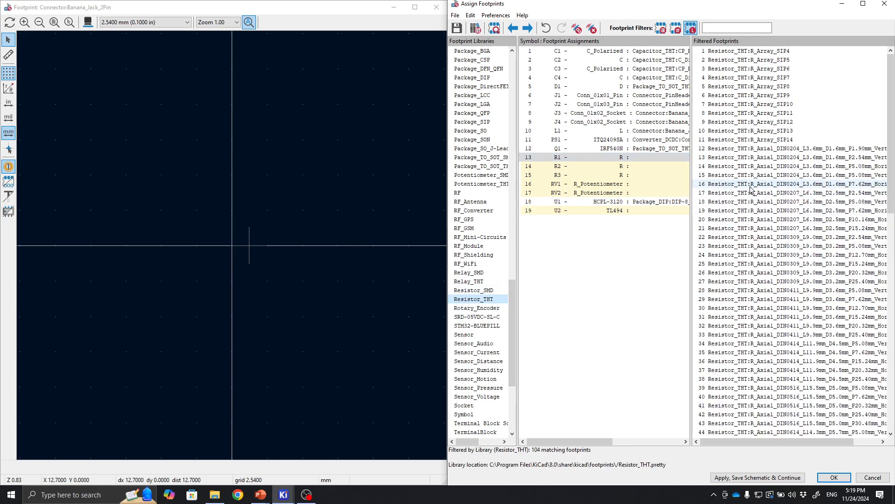
click(768, 205)
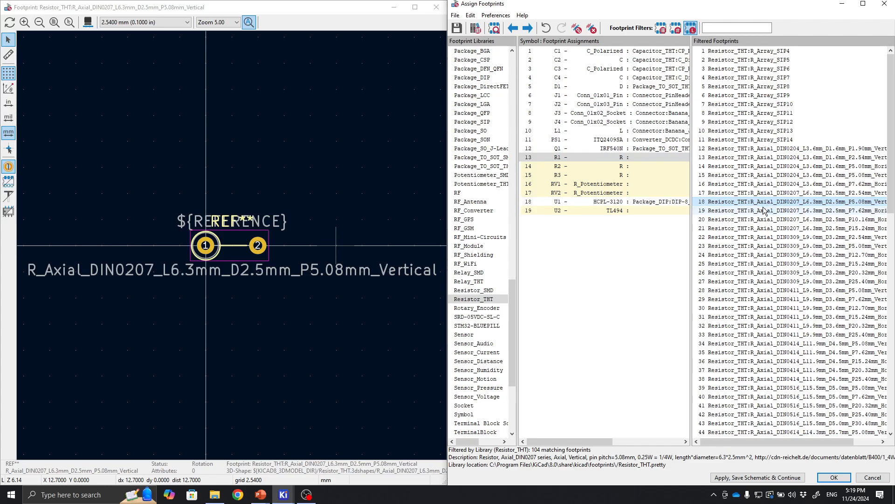
click(769, 220)
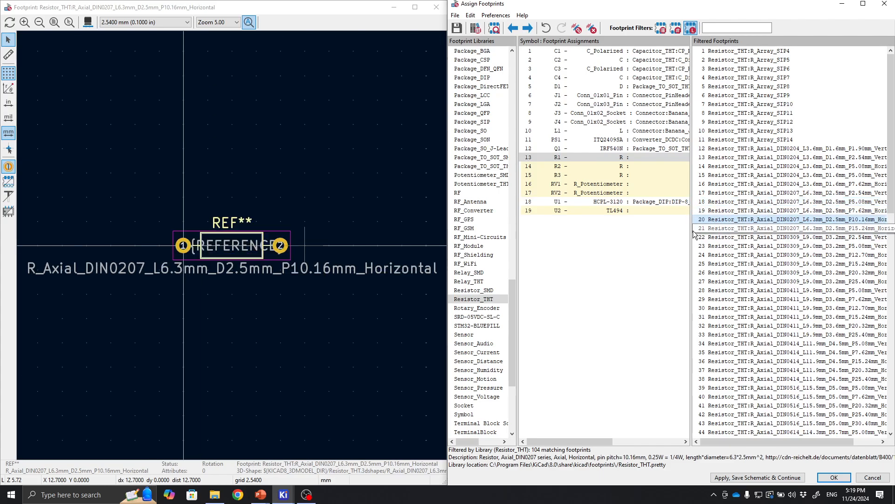
drag(692, 231, 621, 236)
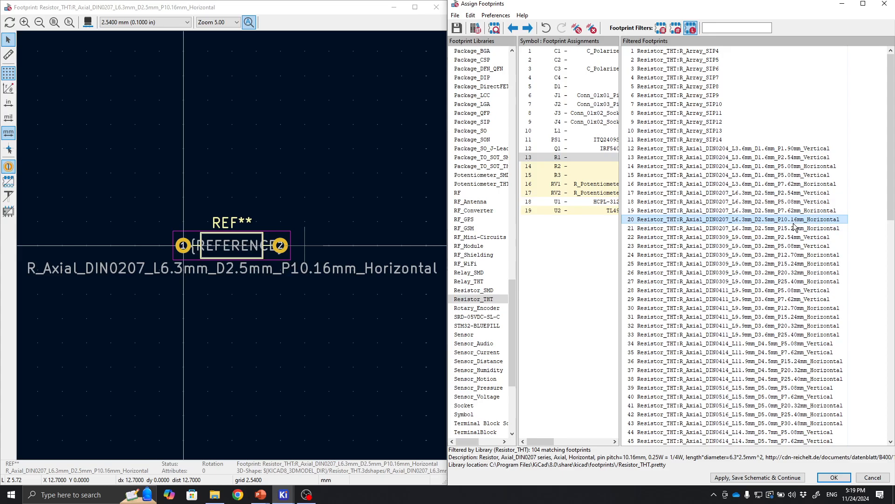
click(805, 257)
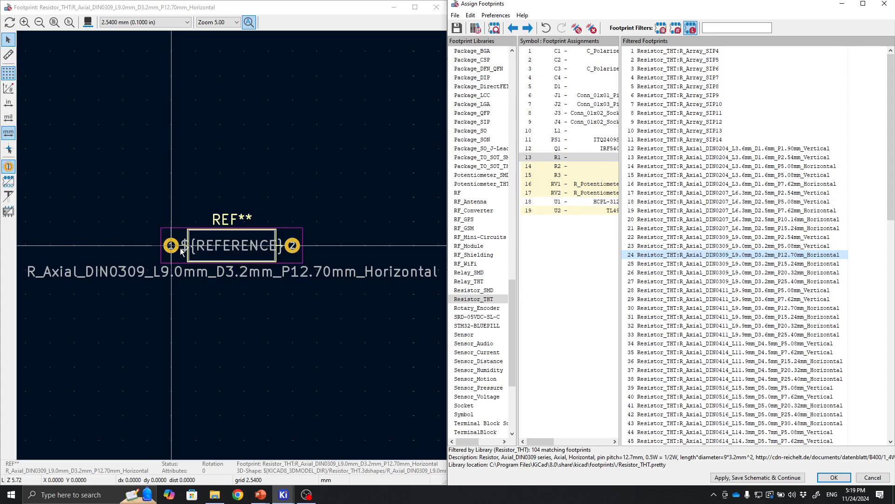
double_click(807, 257)
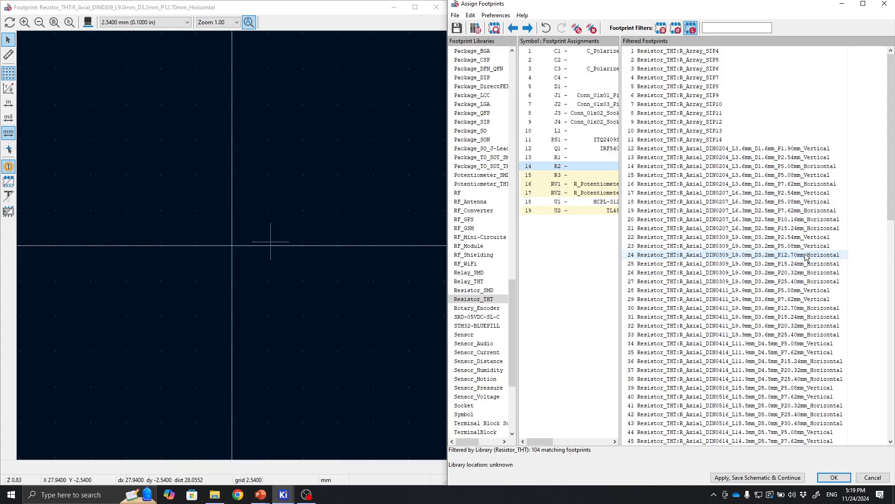
Assign the Resistor_THT:R_Axial_DIN0309_L9.0mm_D3.2mm_P12.70mm_Horizontal footprint to resistors R2 and R3.
double_click(807, 257)
click(807, 257)
double_click(807, 257)
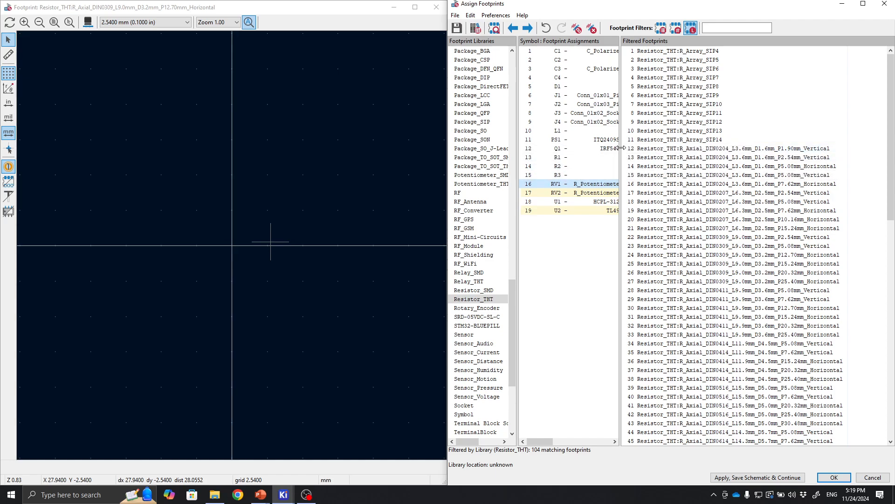
drag(620, 149, 787, 163)
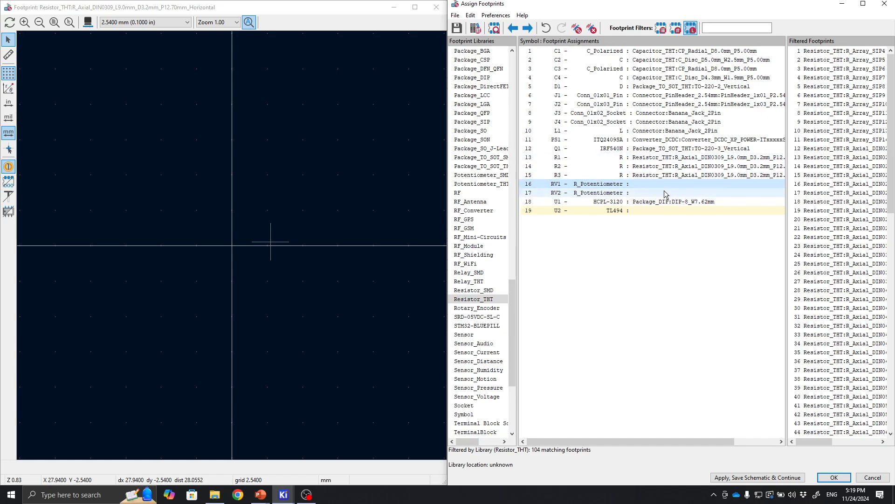
Scroll through the footprint library list to look for a suitable library for the potentiometers.
click(497, 302)
scroll(497, 303, down, 2)
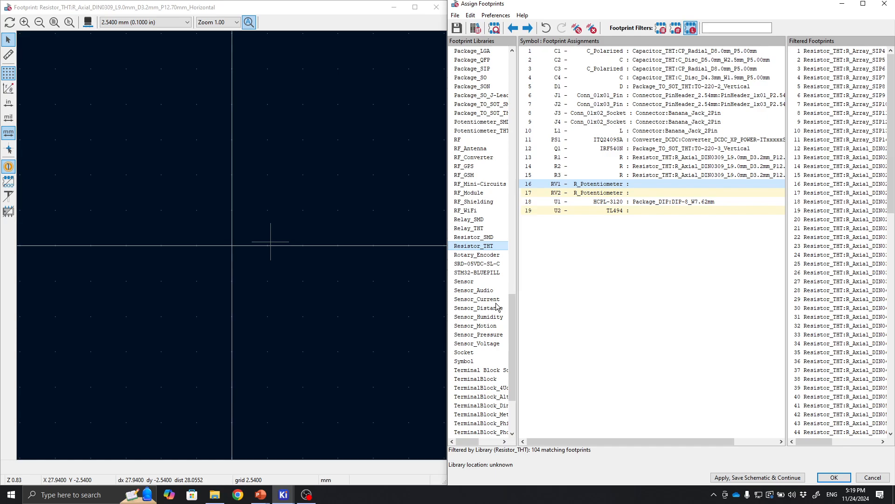
scroll(492, 301, up, 2)
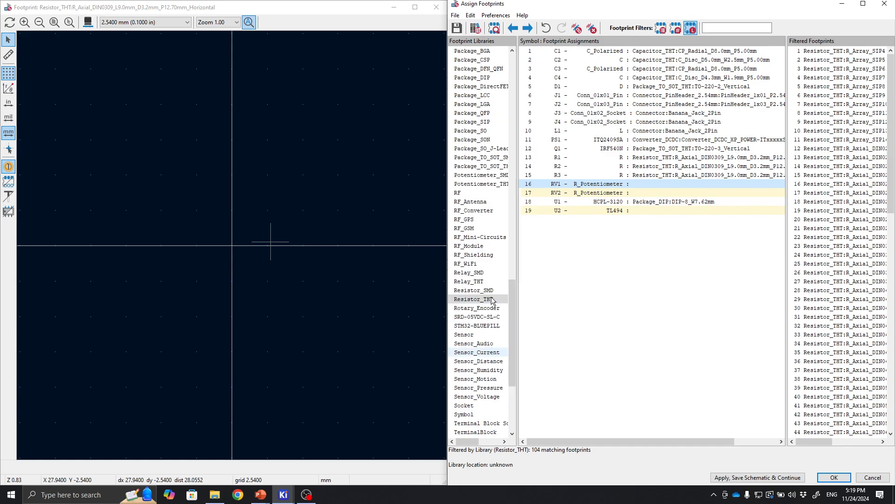
scroll(476, 280, down, 1)
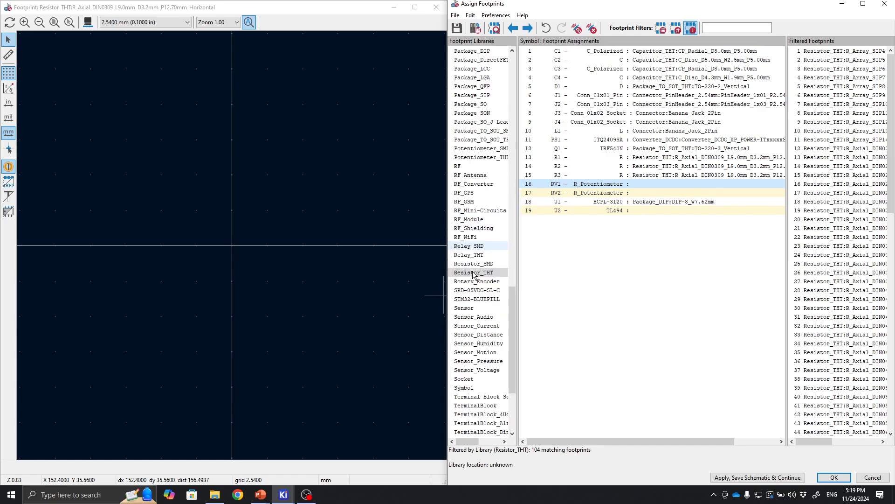
scroll(473, 274, up, 5)
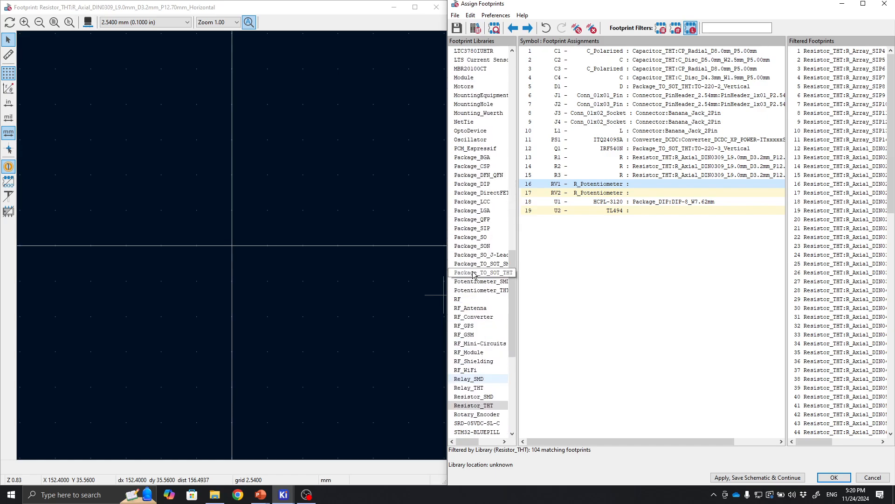
scroll(473, 275, up, 6)
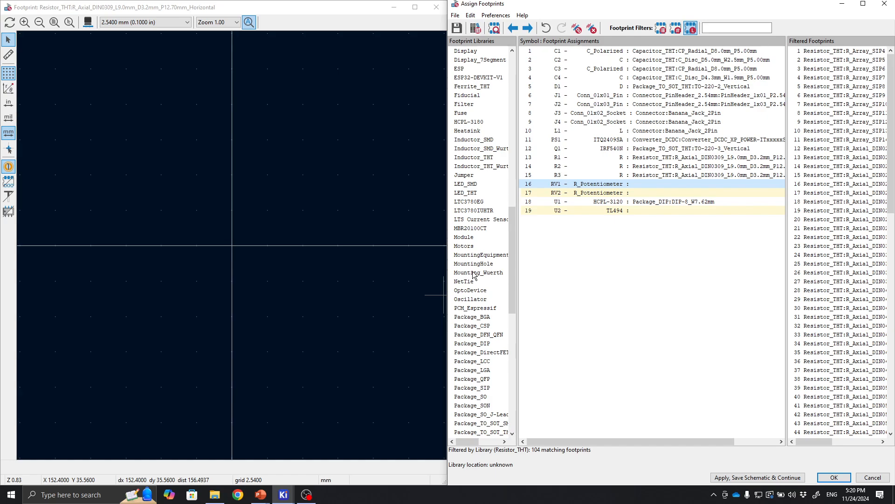
scroll(474, 274, up, 15)
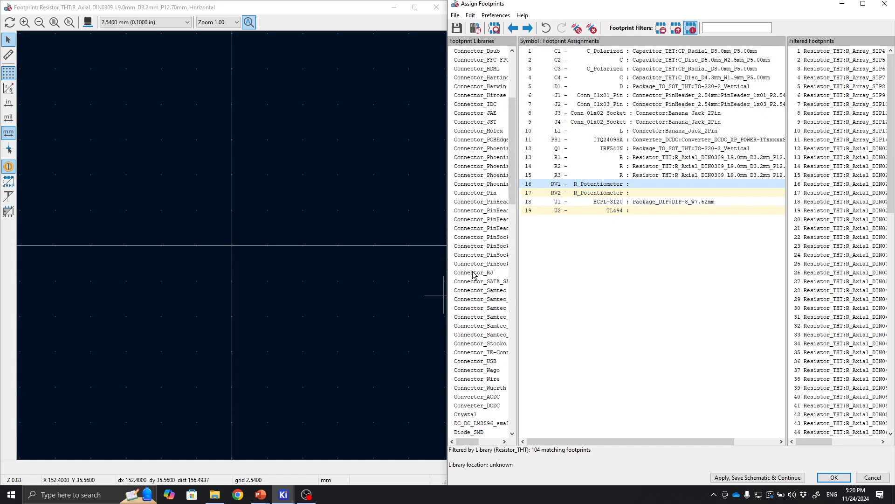
scroll(473, 275, up, 5)
scroll(474, 274, down, 20)
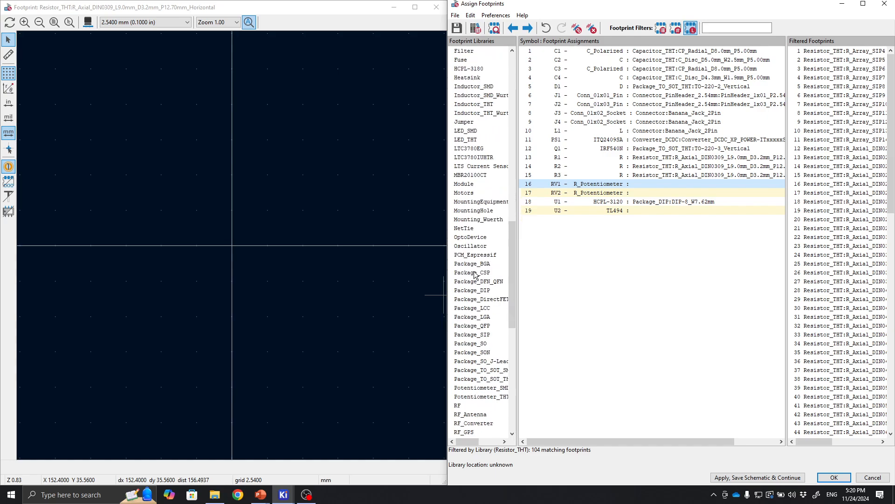
scroll(474, 274, down, 12)
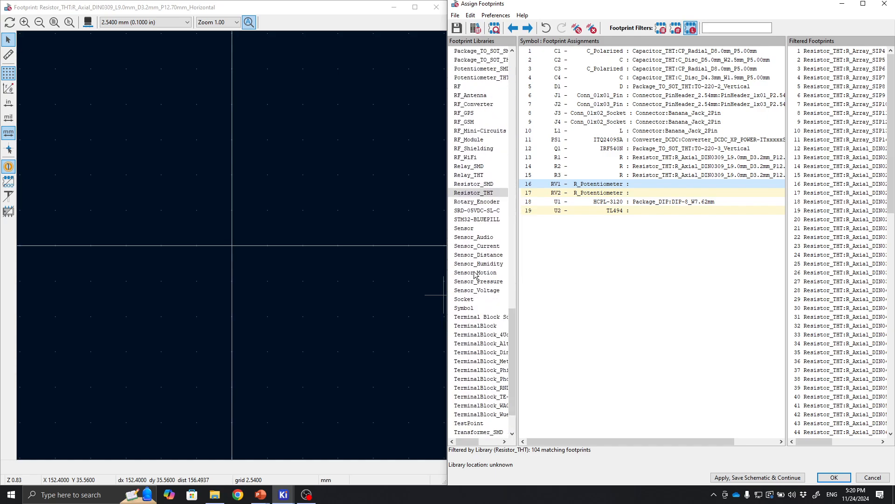
scroll(474, 274, down, 2)
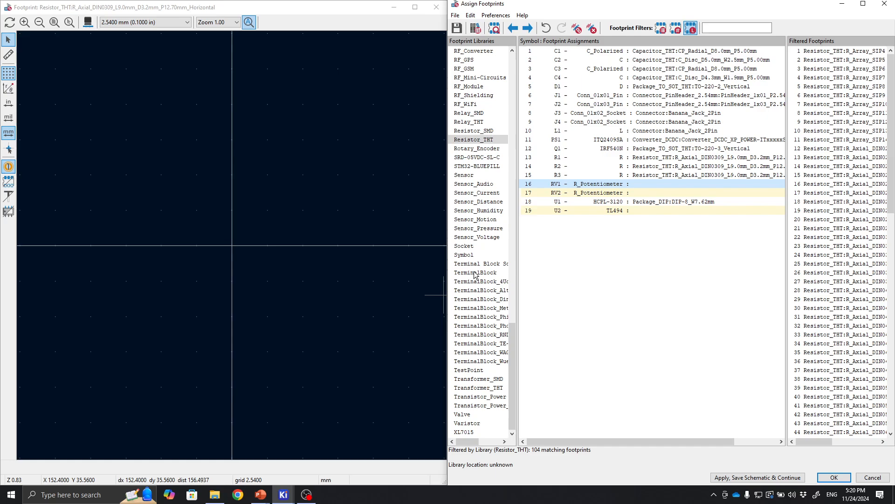
scroll(475, 274, up, 1)
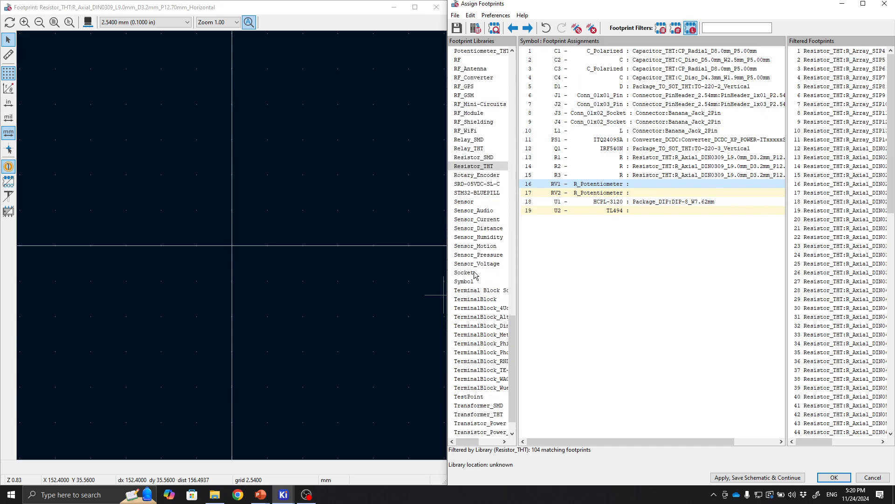
click(784, 262)
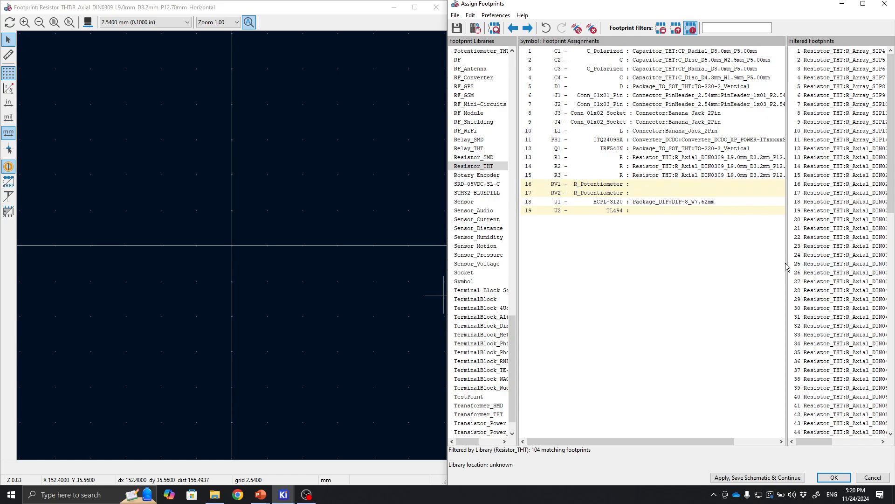
scroll(464, 109, up, 3)
Assign Potentiometer_THT:Potentiometer_Bourns_3296W_Vertical to potentiometers RV1 and RV2.
click(476, 131)
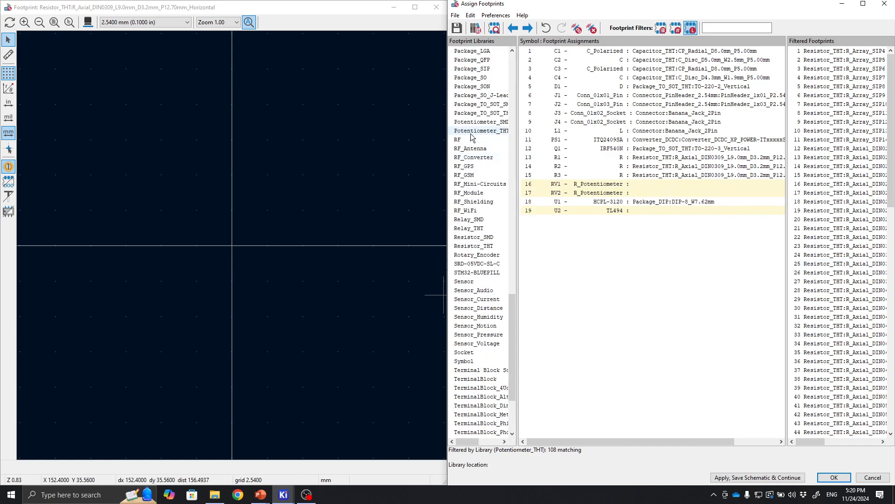
drag(518, 113, 575, 111)
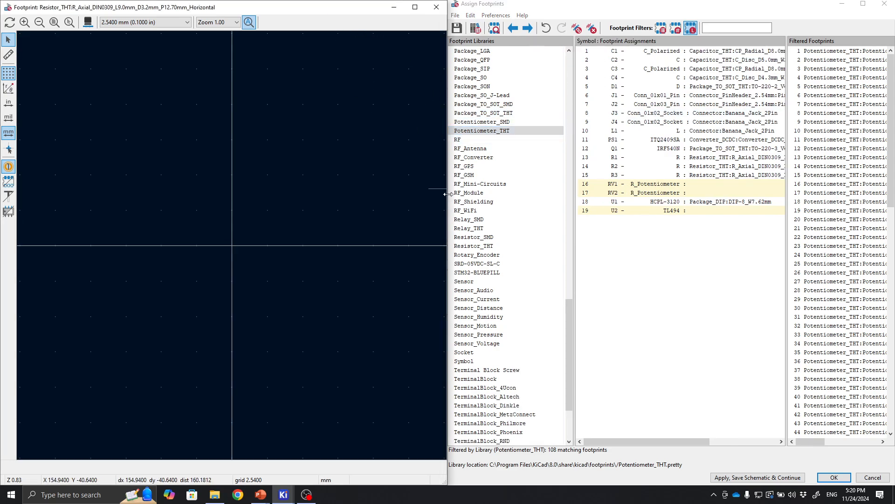
drag(447, 194, 325, 194)
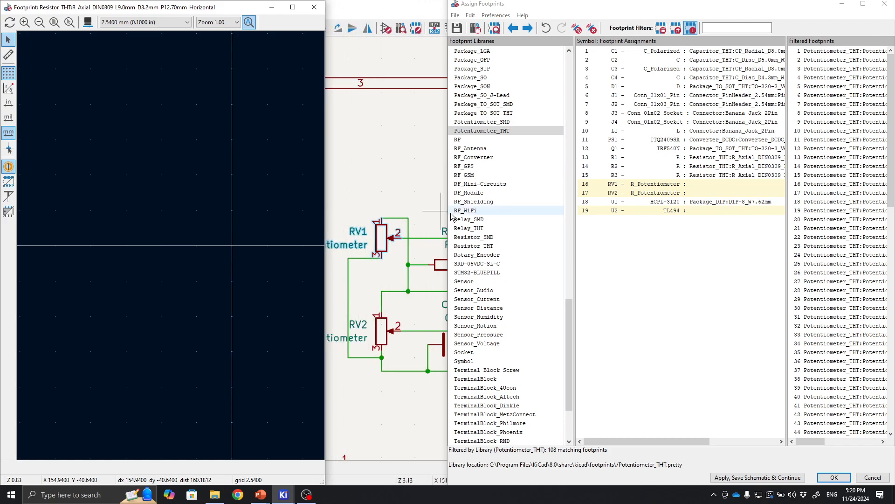
drag(448, 215, 325, 221)
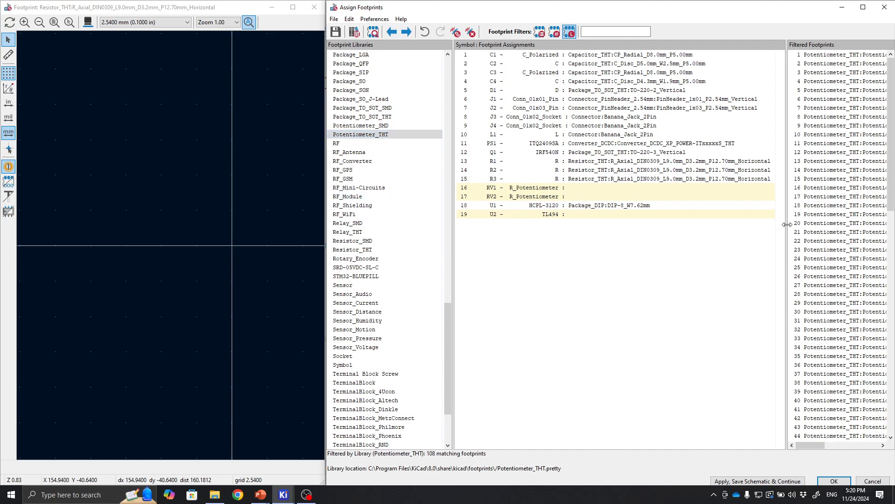
drag(787, 225, 612, 238)
click(354, 136)
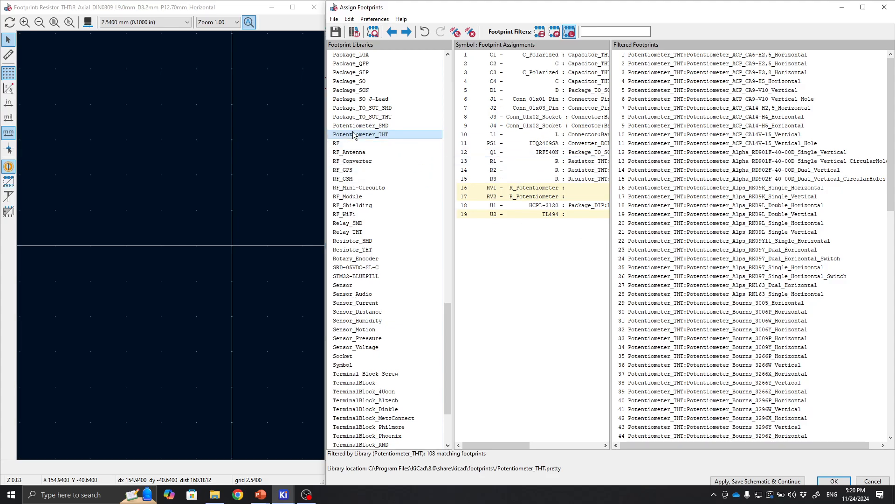
scroll(684, 219, down, 4)
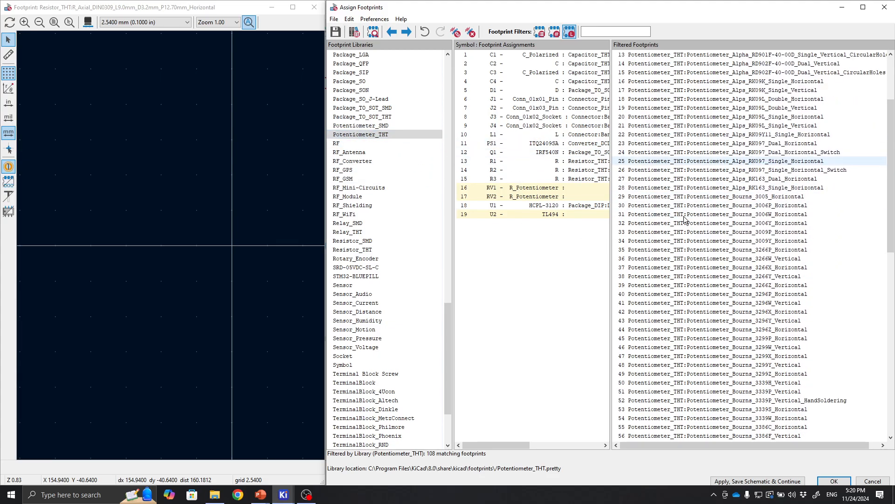
scroll(684, 219, down, 3)
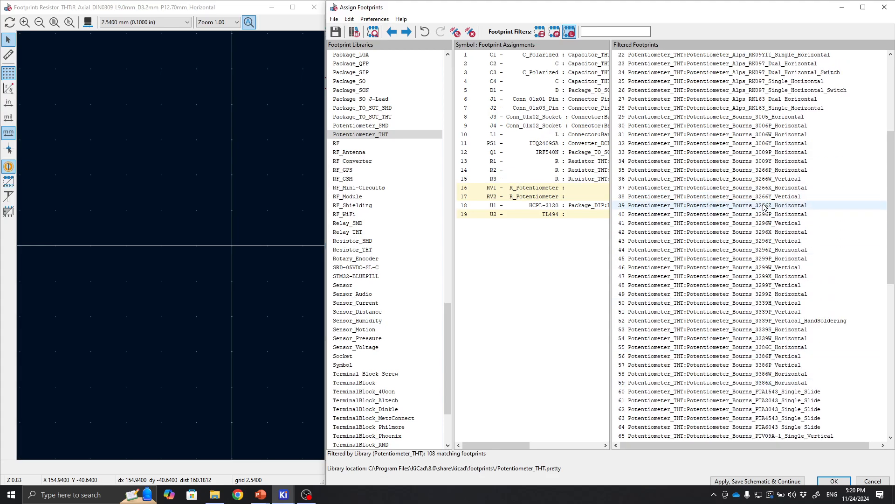
click(748, 224)
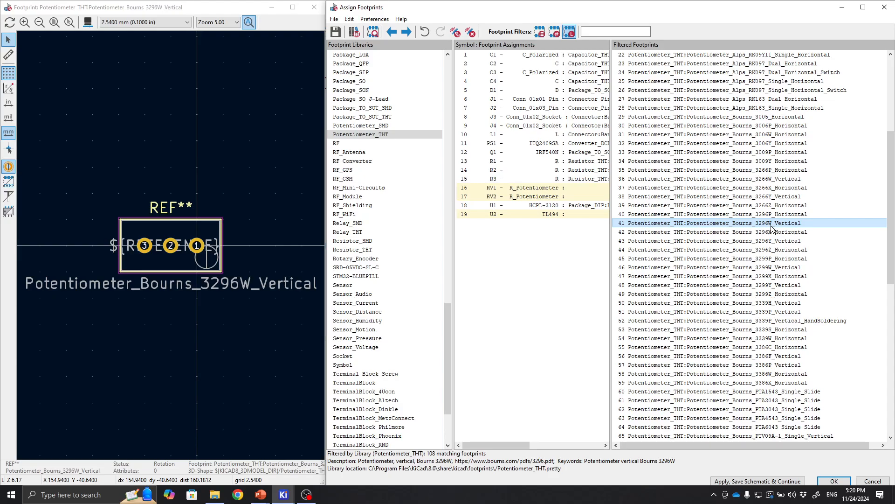
click(575, 187)
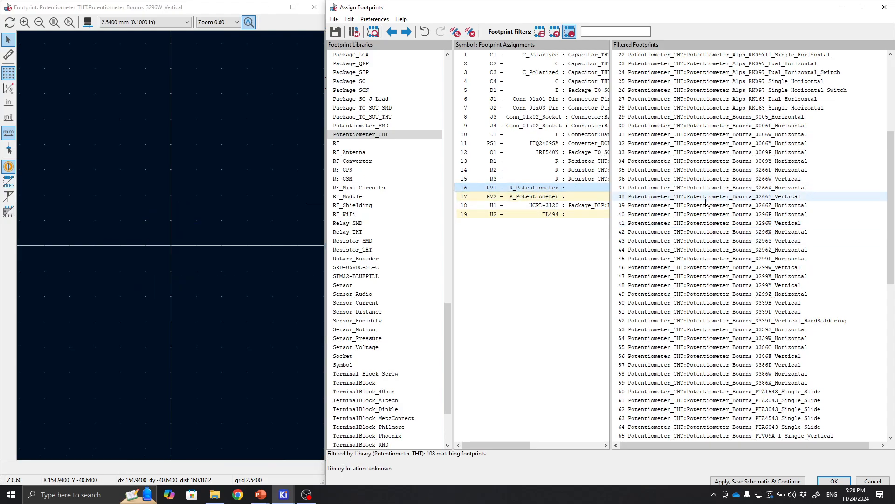
click(758, 224)
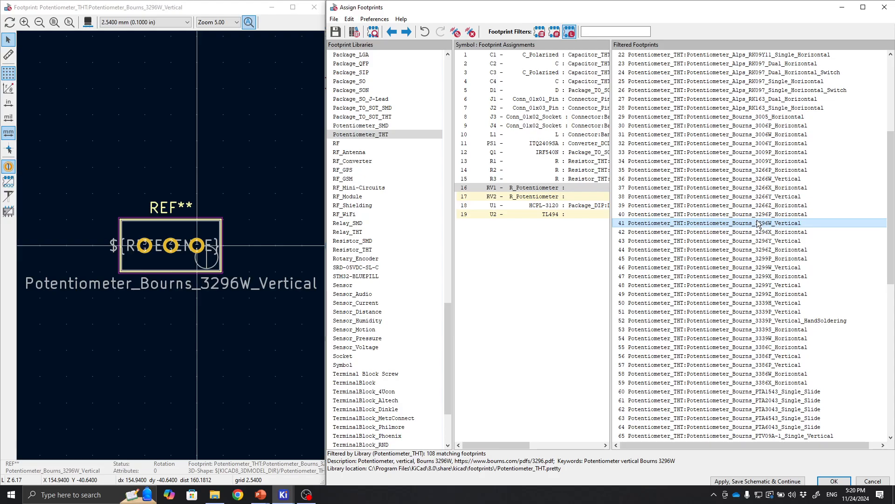
double_click(758, 223)
double_click(758, 224)
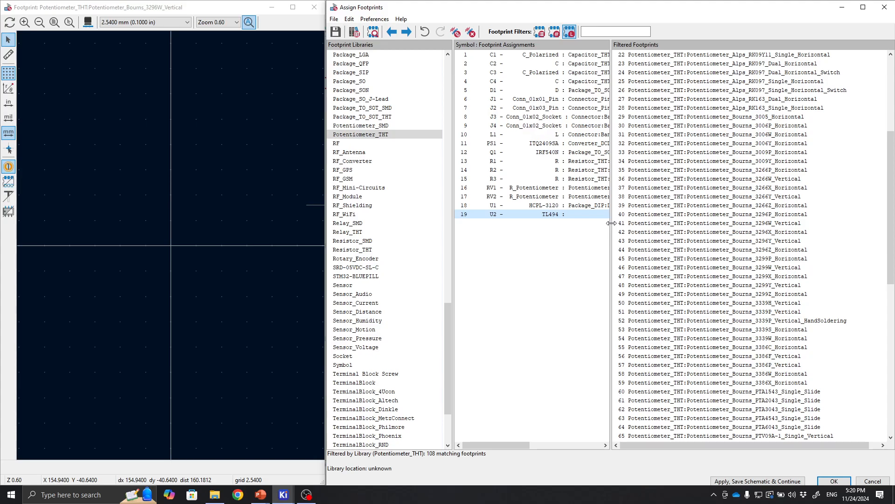
drag(611, 223, 789, 230)
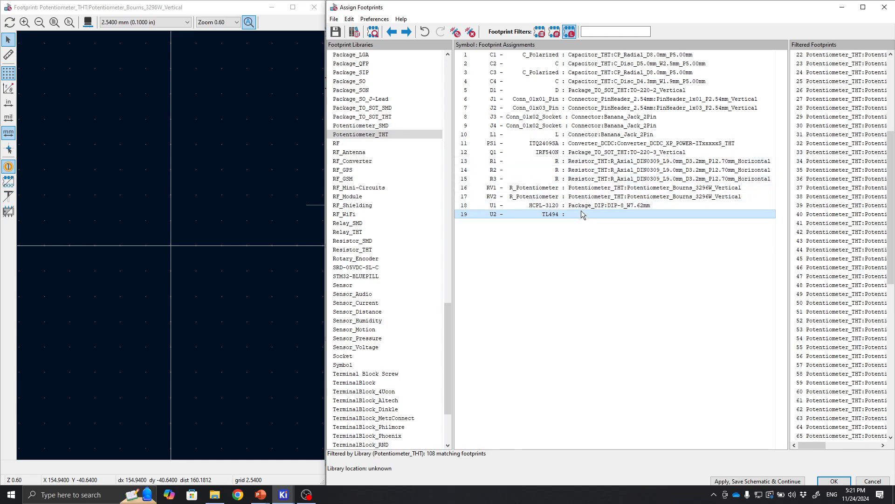
Compare DIP-16 footprints in Package_DIP and assign Package_DIP:DIP-16_W7.62mm_LongPads to U2 (TL494).
drag(445, 321, 448, 259)
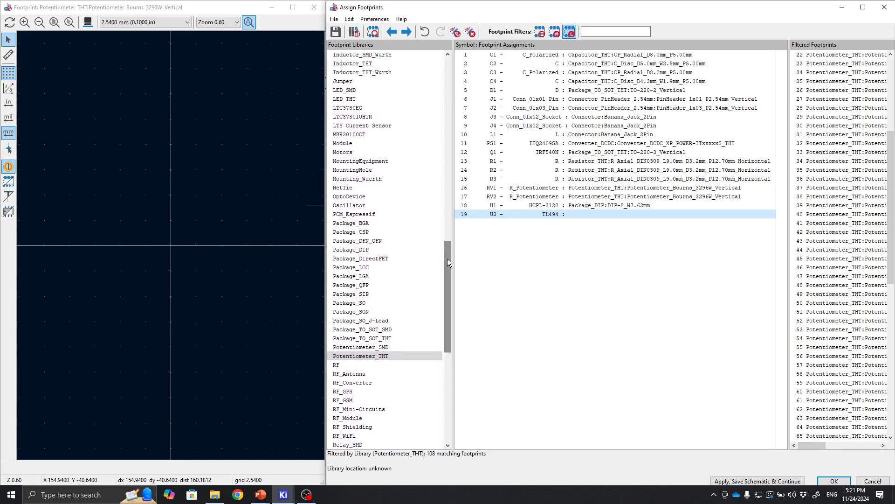
click(420, 249)
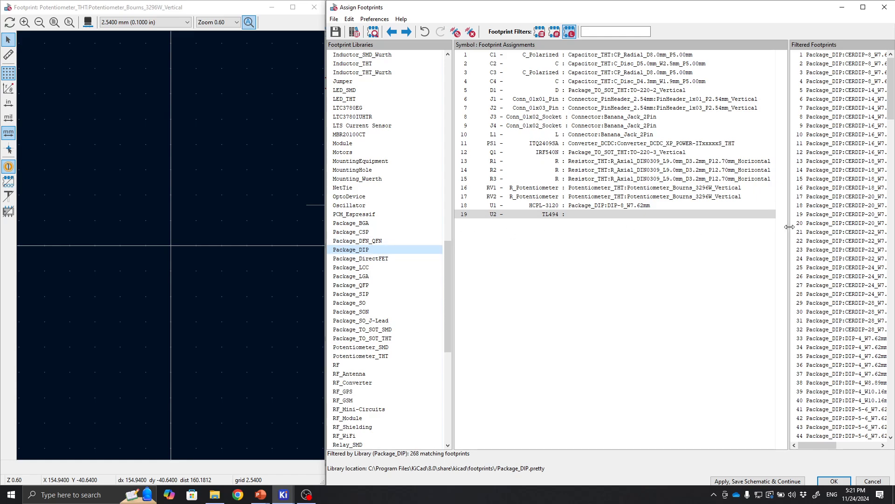
drag(649, 239, 649, 239)
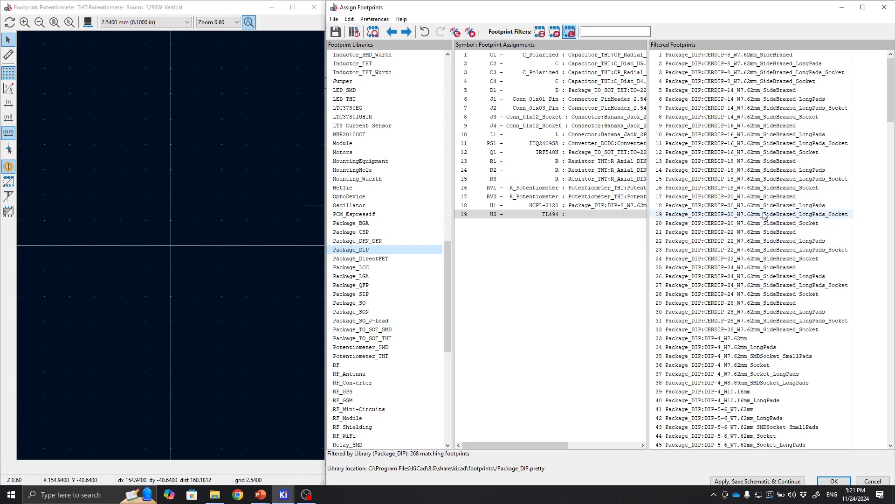
scroll(722, 333, down, 2)
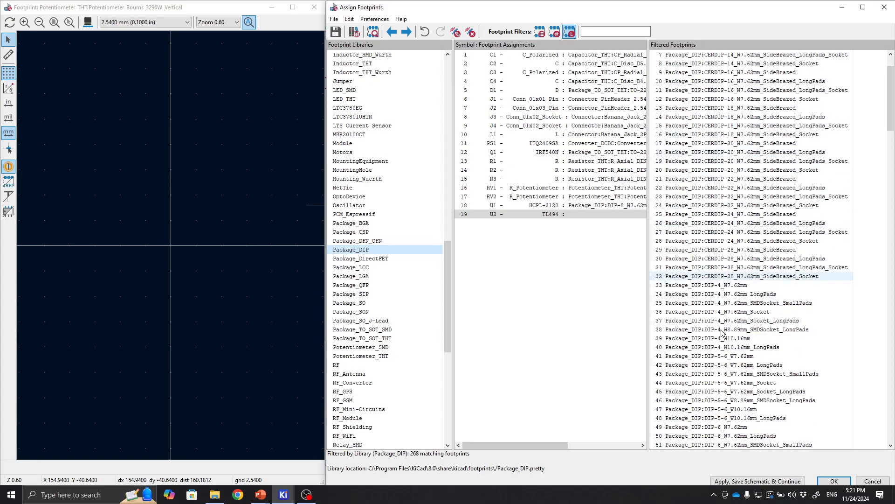
scroll(722, 332, down, 18)
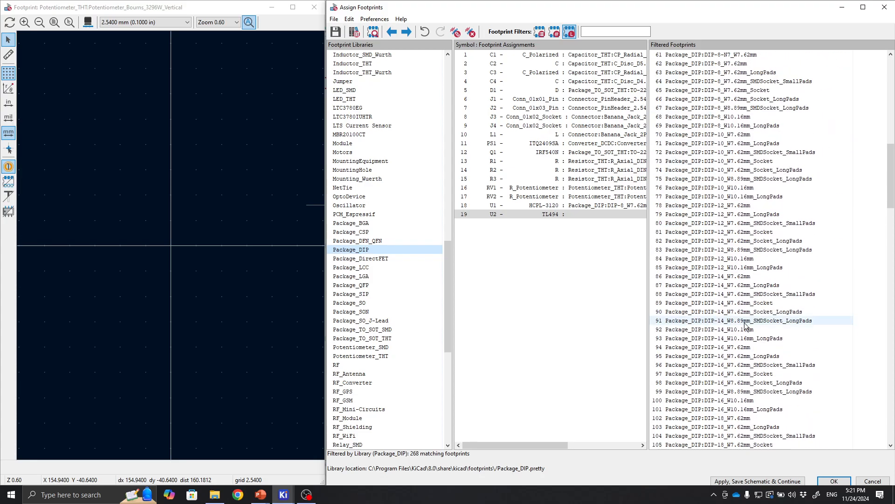
scroll(745, 325, down, 2)
click(739, 303)
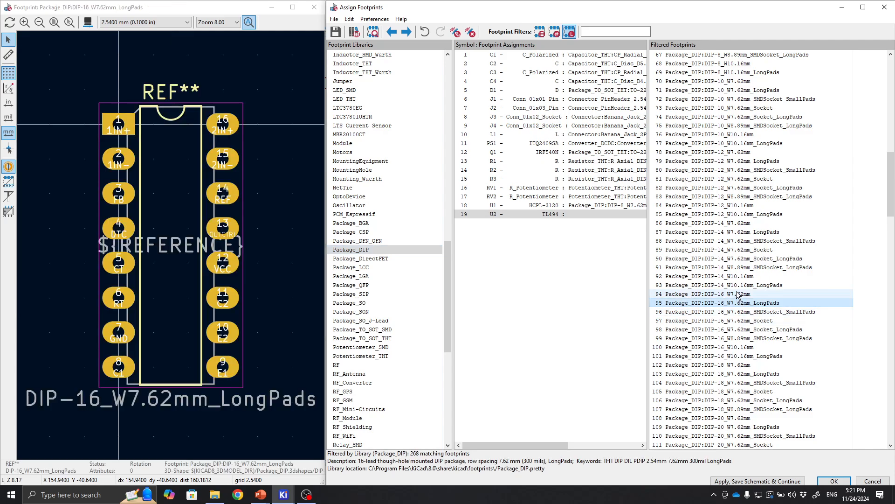
click(738, 294)
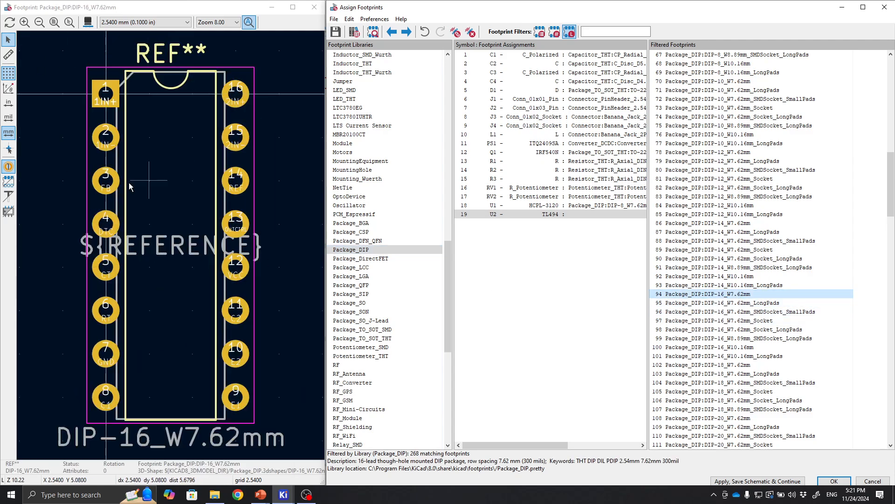
click(769, 304)
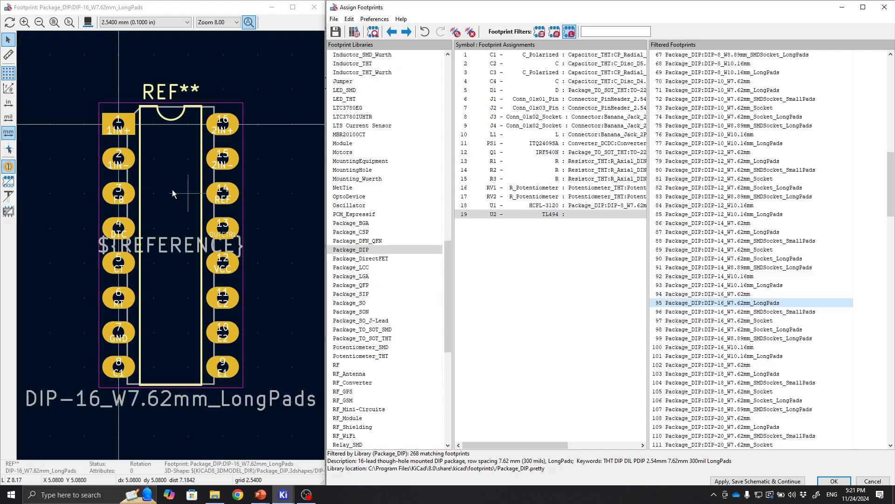
double_click(745, 304)
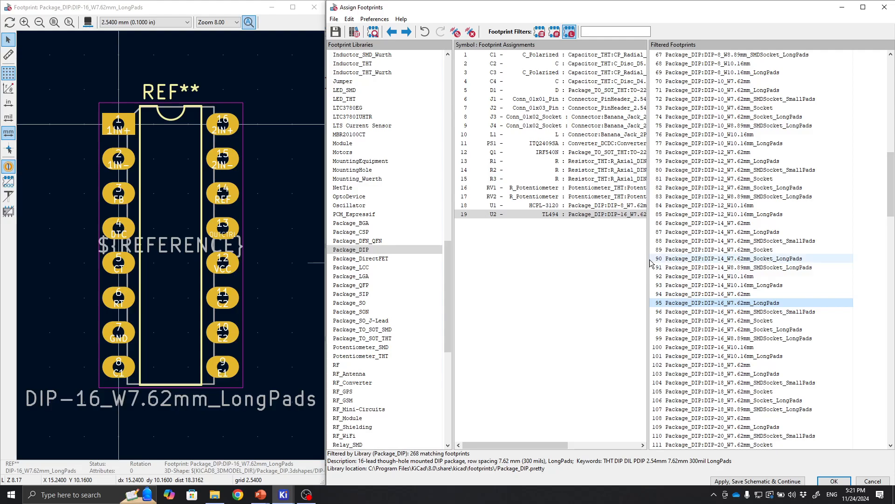
drag(802, 259, 811, 259)
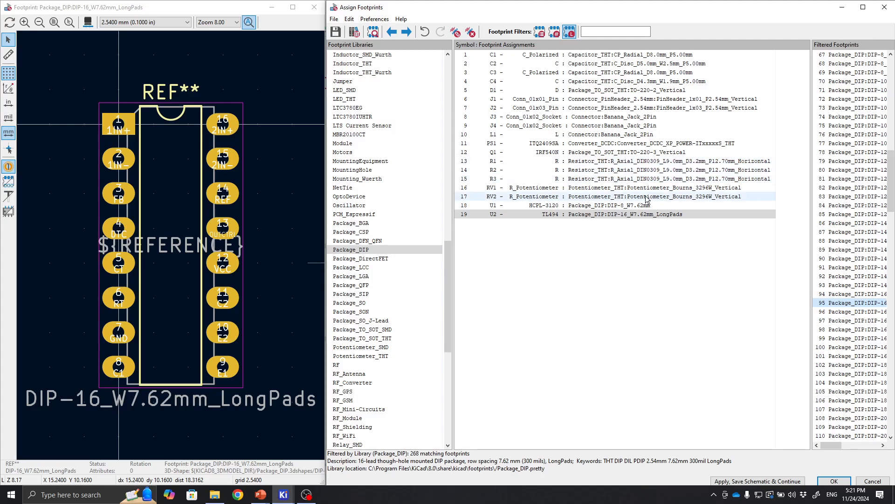
Apply the footprint assignments, save the schematic and close the footprint assignment dialog.
click(636, 168)
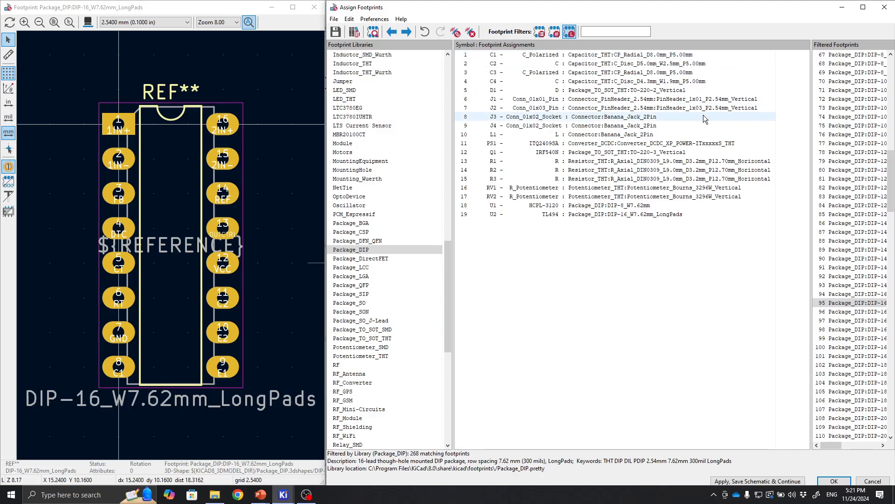
click(790, 481)
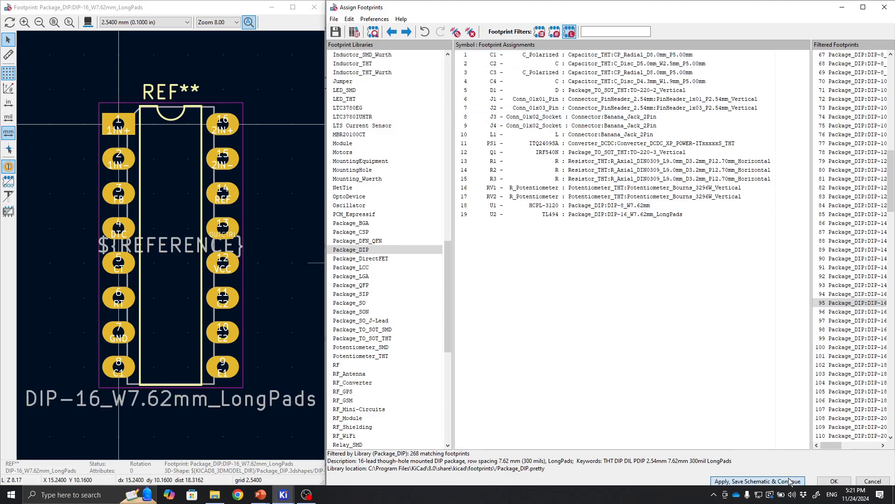
click(833, 481)
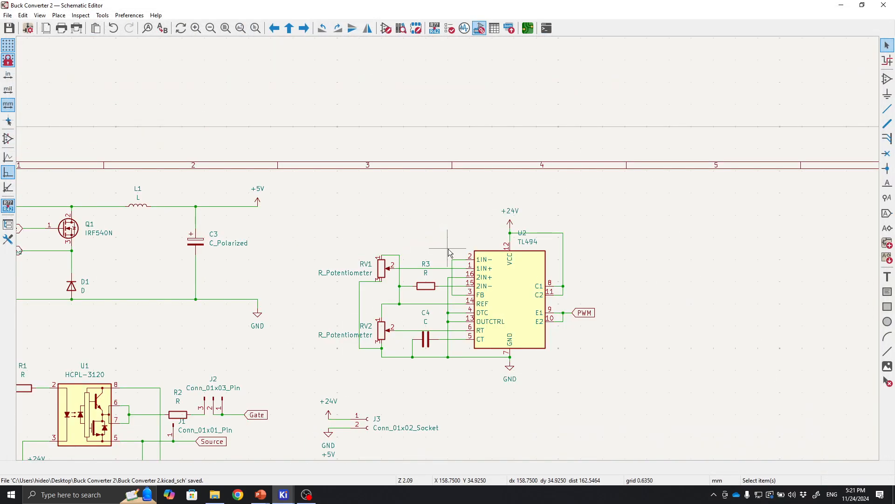
middle_drag(425, 345, 594, 259)
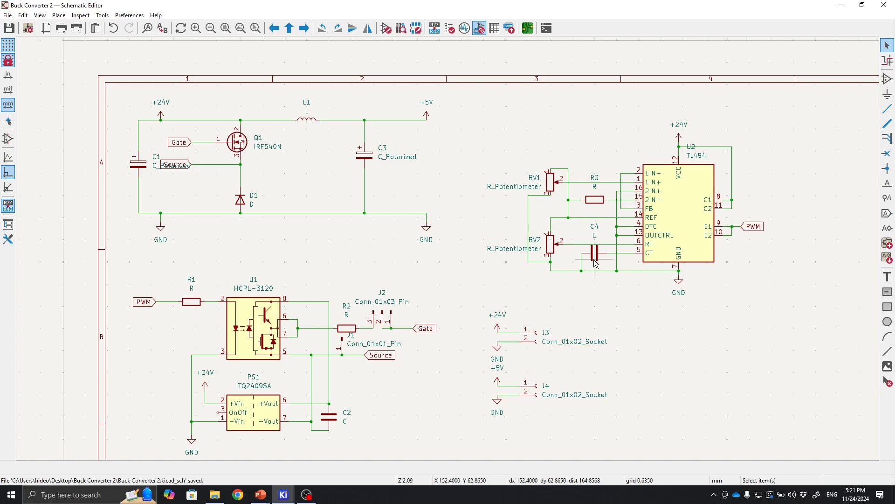
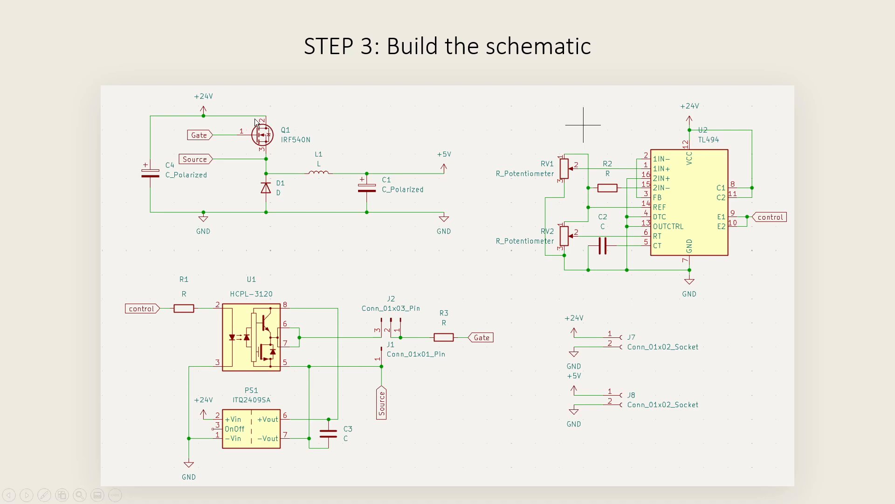
click(592, 162)
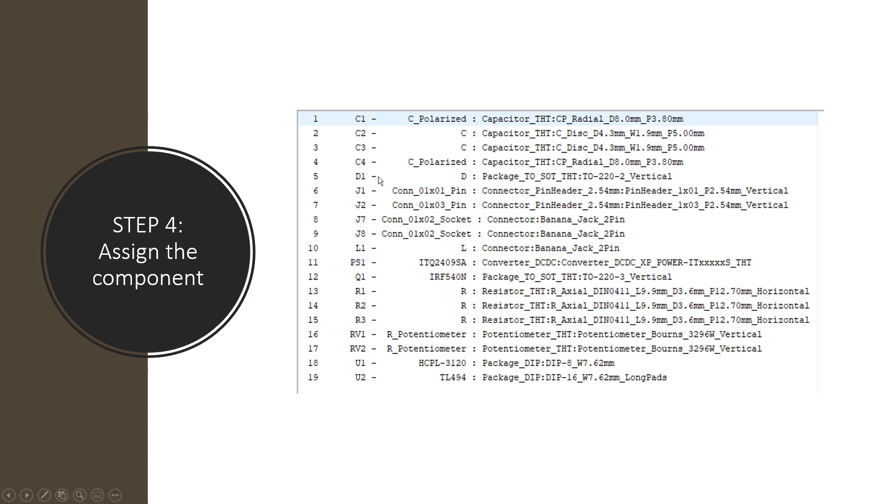
click(503, 163)
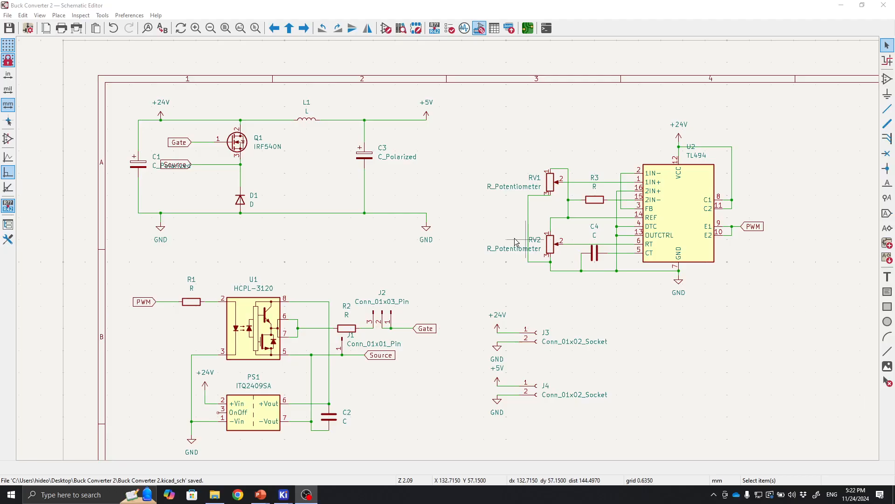
Open the PCB Editor from the schematic.
middle_drag(601, 298, 573, 273)
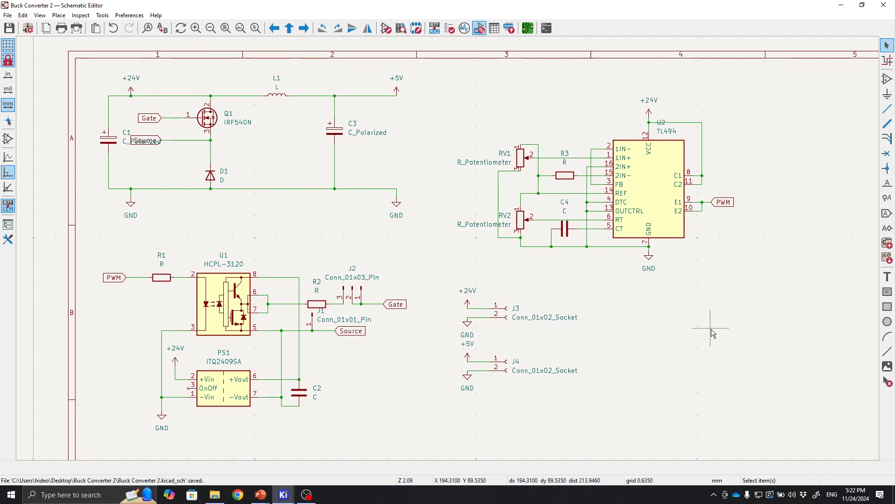
click(529, 32)
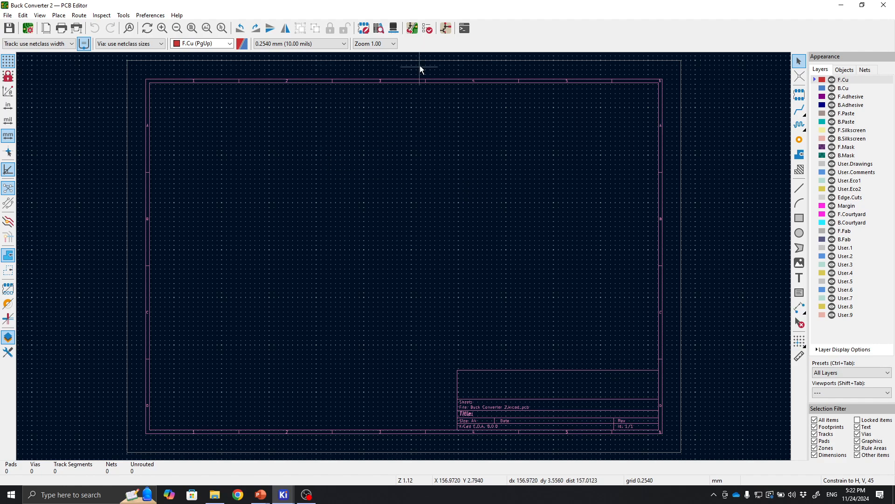
Update the PCB from the schematic and drop the imported footprints inside the board sheet.
click(412, 29)
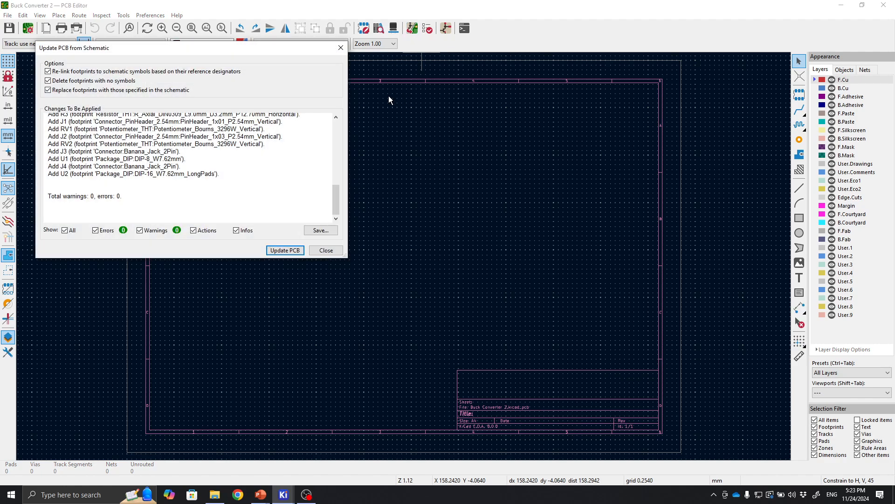
click(285, 250)
click(327, 252)
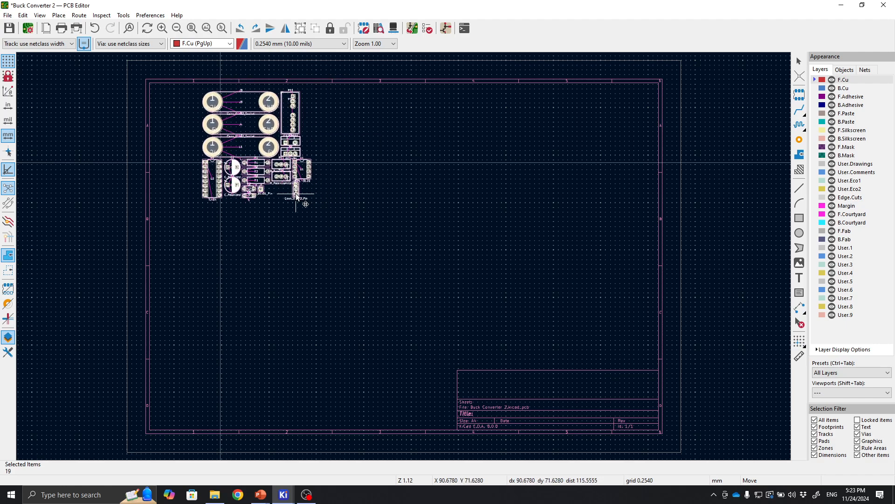
click(269, 211)
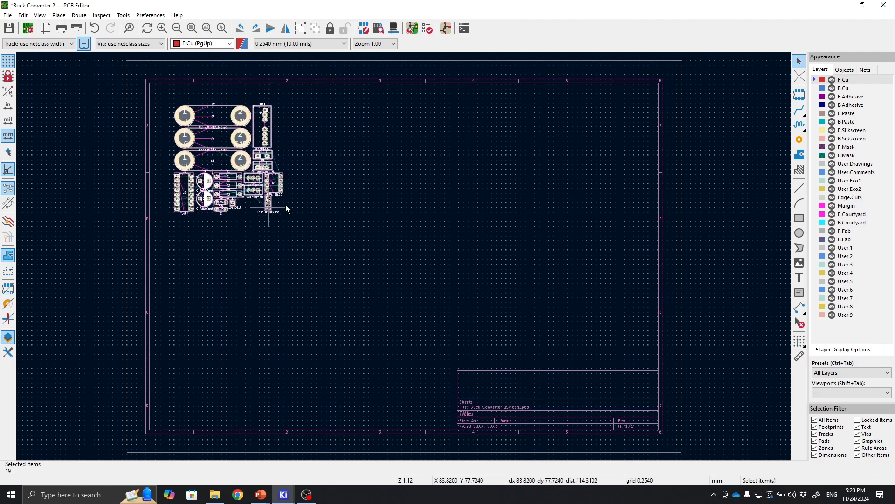
Move inductor L1 into the open area right of the component cluster and rotate it vertically.
scroll(280, 205, up, 3)
middle_drag(415, 225, 399, 218)
click(572, 234)
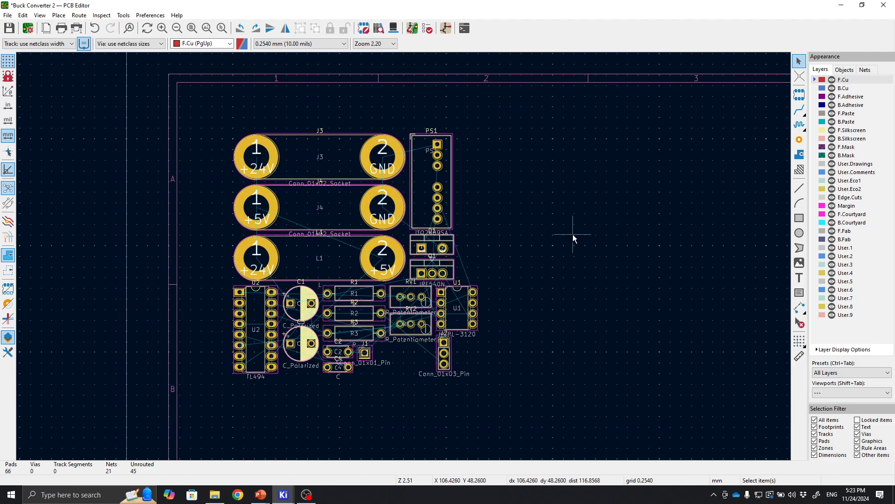
middle_drag(556, 234, 354, 204)
scroll(433, 201, down, 1)
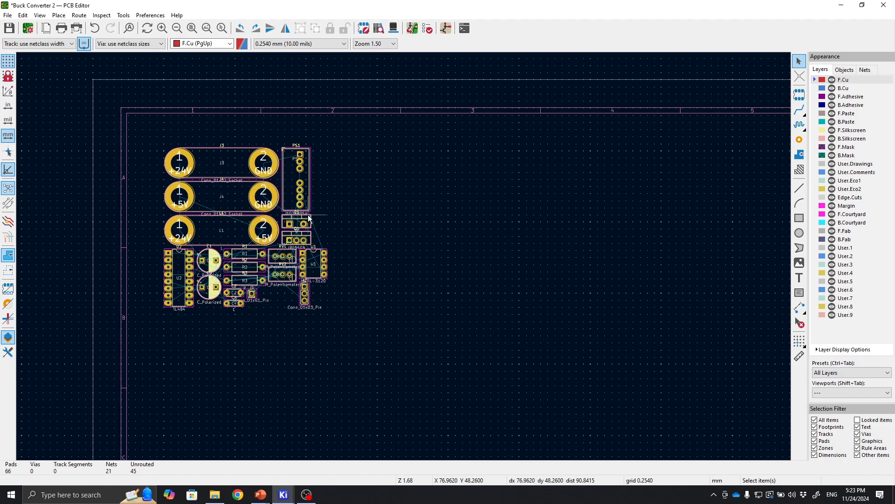
middle_drag(292, 194, 294, 226)
scroll(296, 216, up, 2)
middle_drag(566, 313, 448, 220)
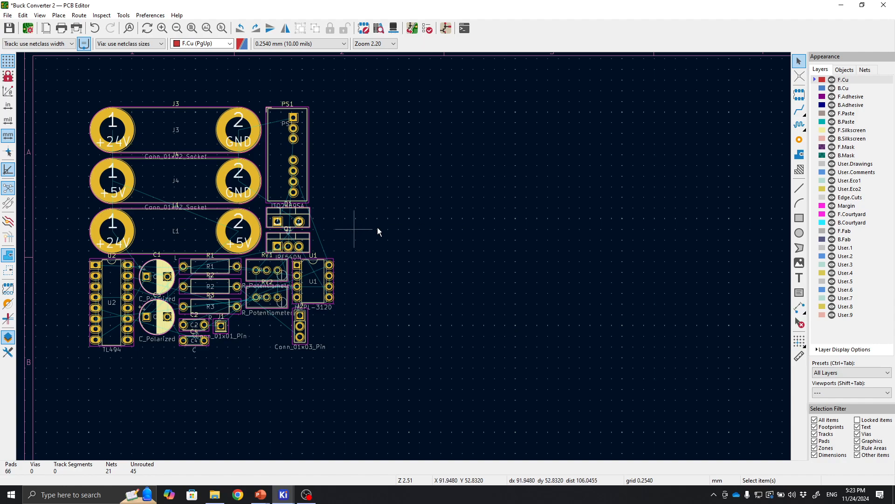
middle_drag(274, 217, 226, 219)
click(155, 240)
key(m)
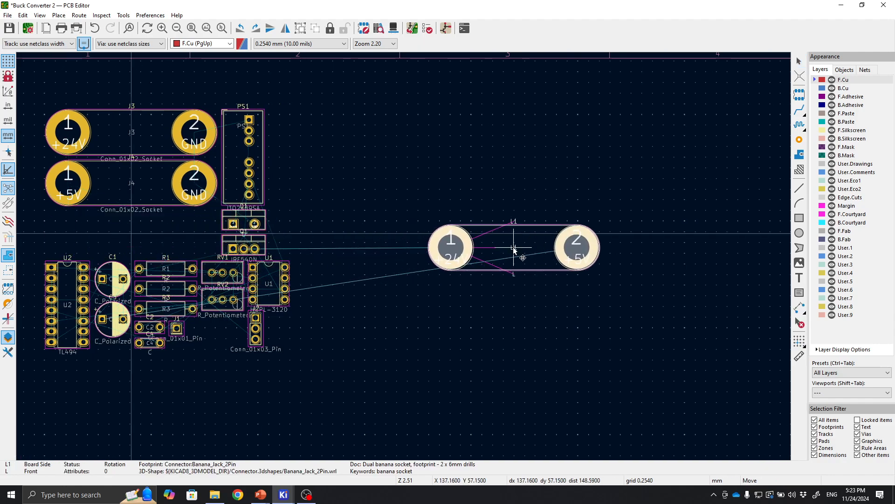
click(498, 250)
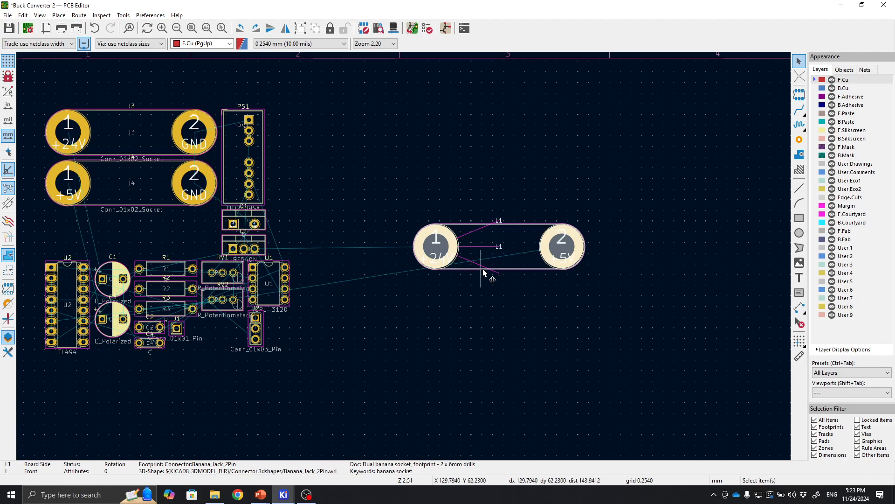
key(r)
key(m)
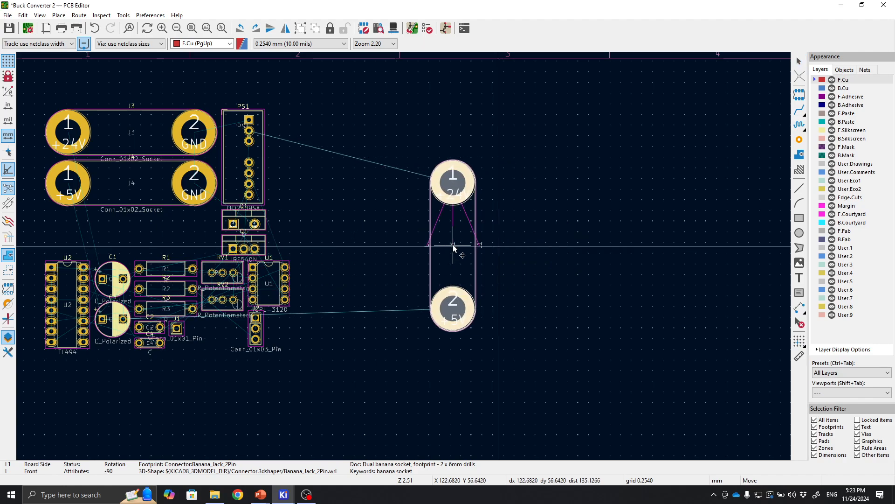
click(453, 244)
scroll(481, 257, down, 2)
scroll(279, 228, up, 2)
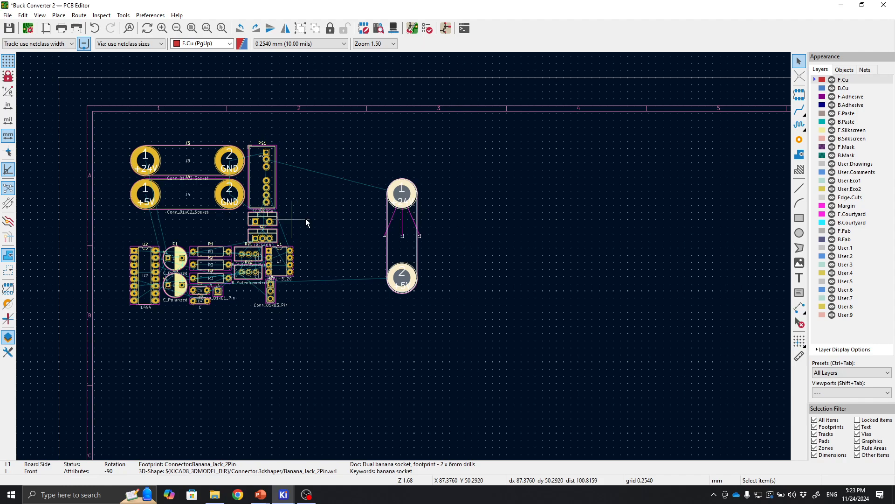
key(m)
click(479, 319)
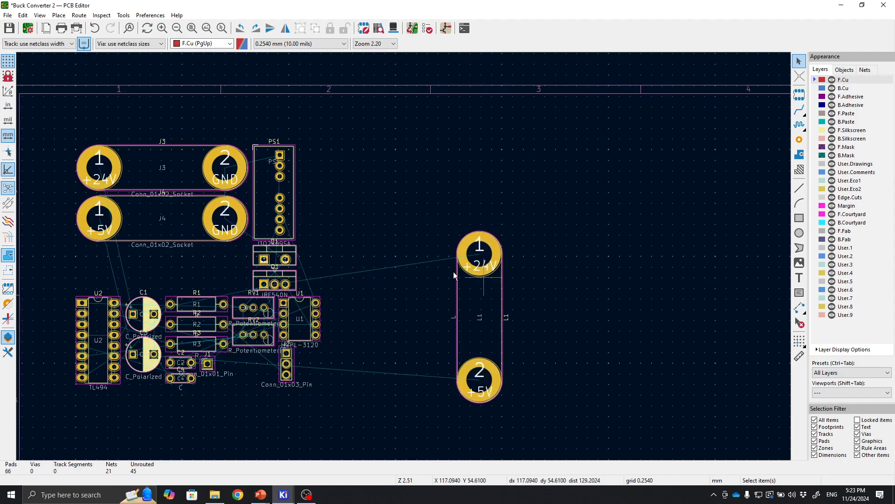
Move MOSFET Q1 to the right of L1, level with its +24V pad.
mouse_move(368, 262)
middle_down()
mouse_move(416, 235)
mouse_move(359, 248)
middle_up()
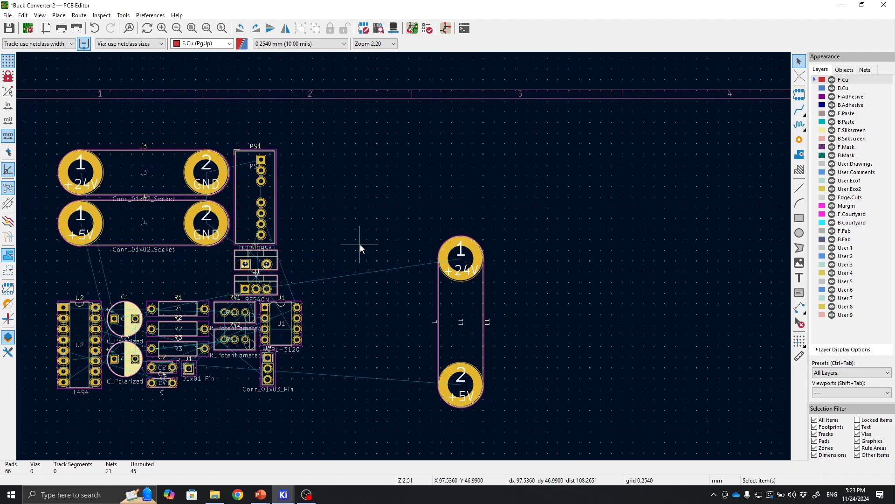
click(260, 282)
key(m)
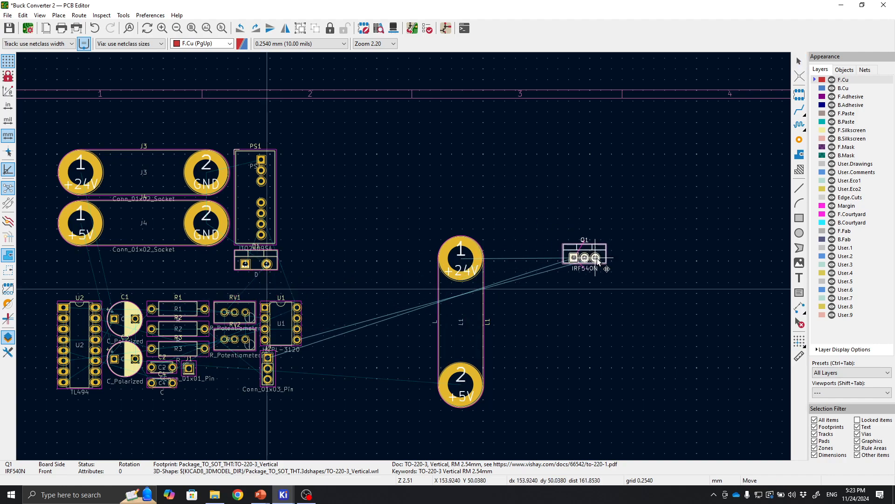
click(601, 257)
Move gate driver U1 below Q1 and rotate it.
click(597, 301)
key(F4)
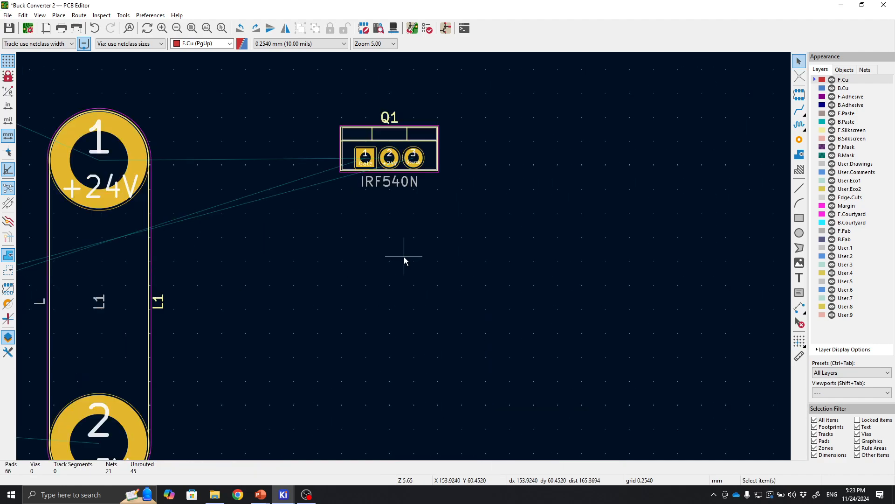
scroll(404, 256, up, 2)
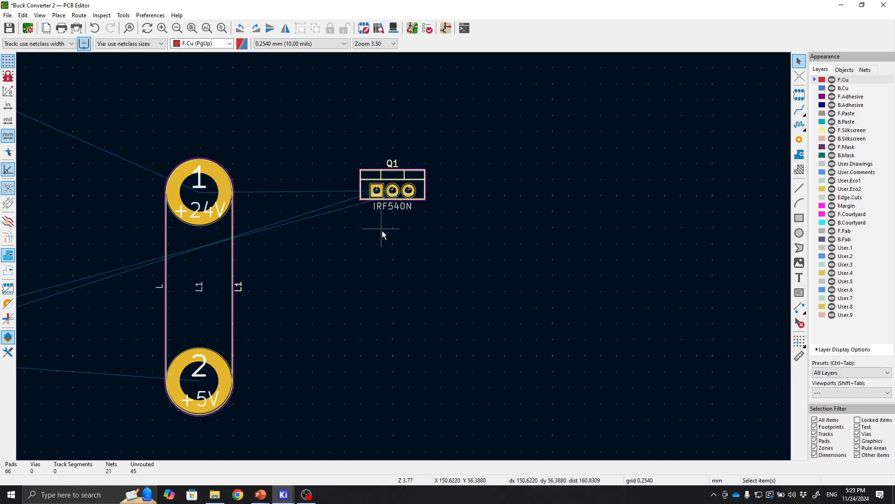
middle_drag(340, 256, 529, 275)
scroll(529, 275, down, 1)
middle_drag(159, 214, 261, 215)
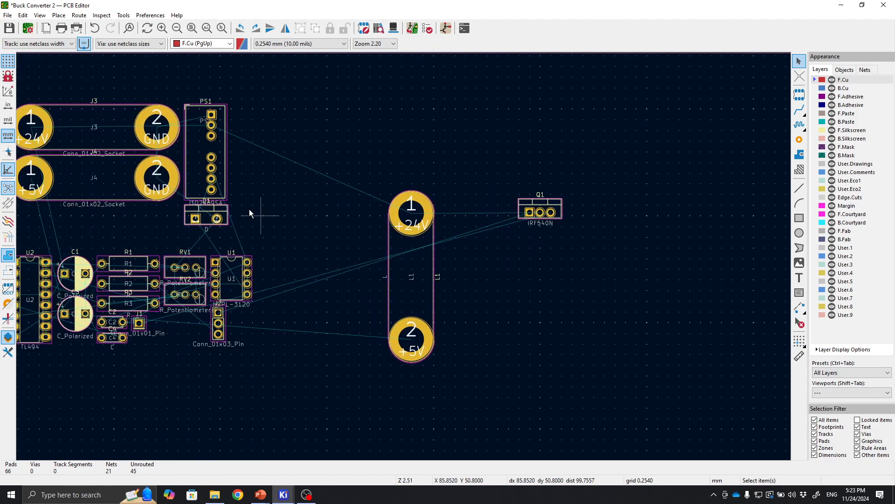
click(199, 149)
click(316, 206)
middle_drag(325, 228, 413, 214)
click(332, 275)
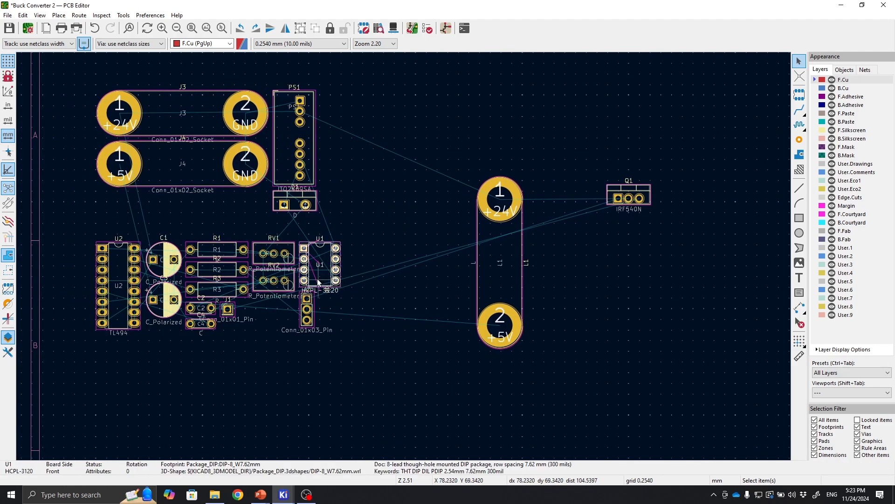
drag(335, 280, 652, 353)
middle_drag(662, 334, 557, 336)
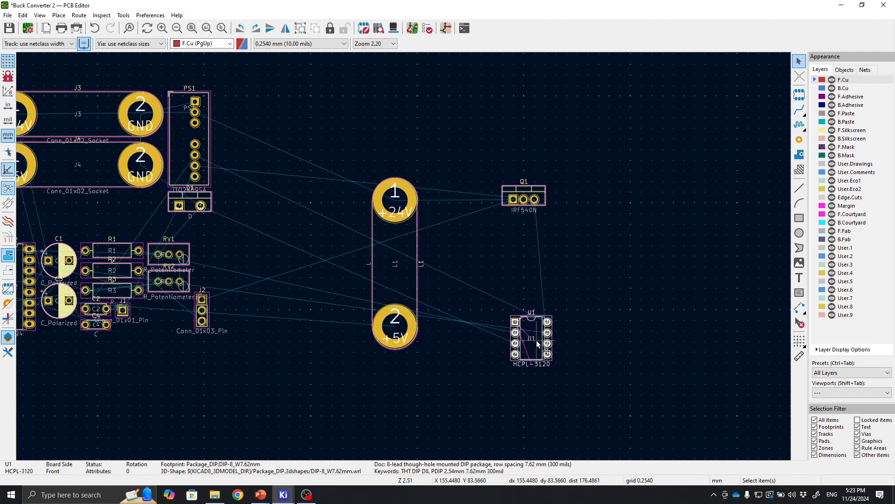
key(r)
key(r)
key(r)
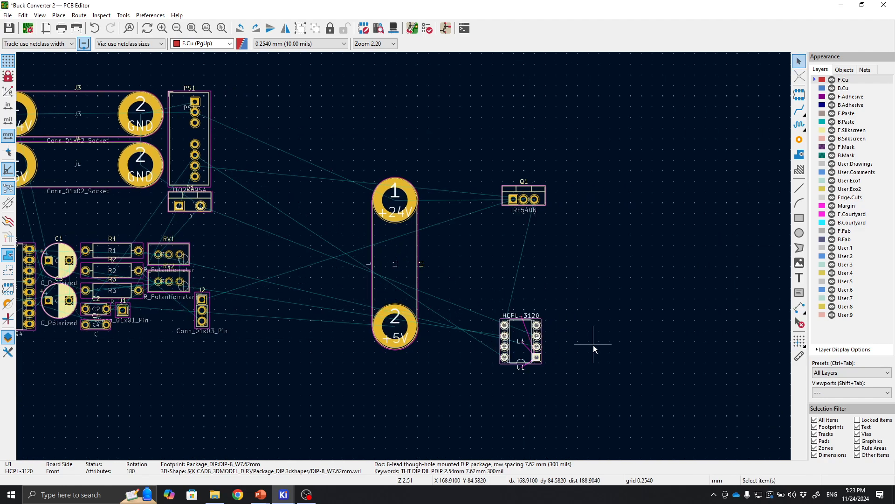
Rotate U1 to 90 degrees and nudge it into place below Q1.
middle_drag(593, 346, 529, 333)
scroll(518, 327, up, 2)
scroll(435, 301, down, 1)
middle_drag(397, 261, 441, 345)
drag(395, 346, 409, 346)
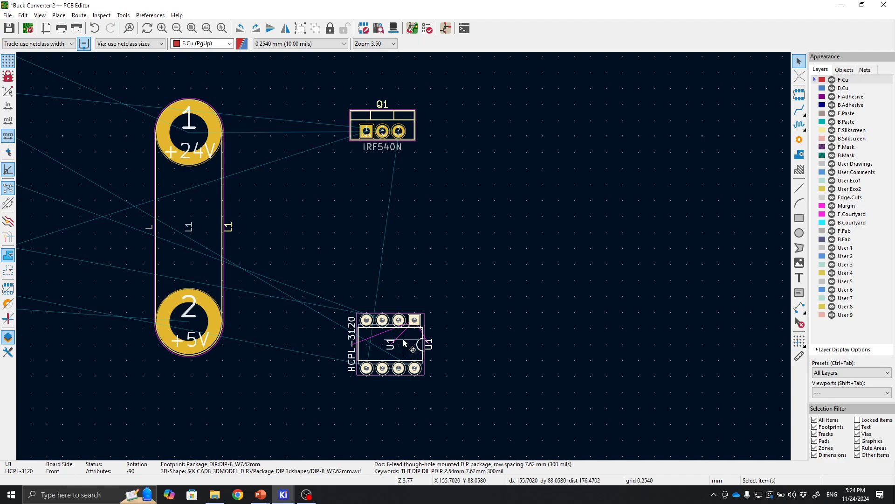
key(r)
key(r)
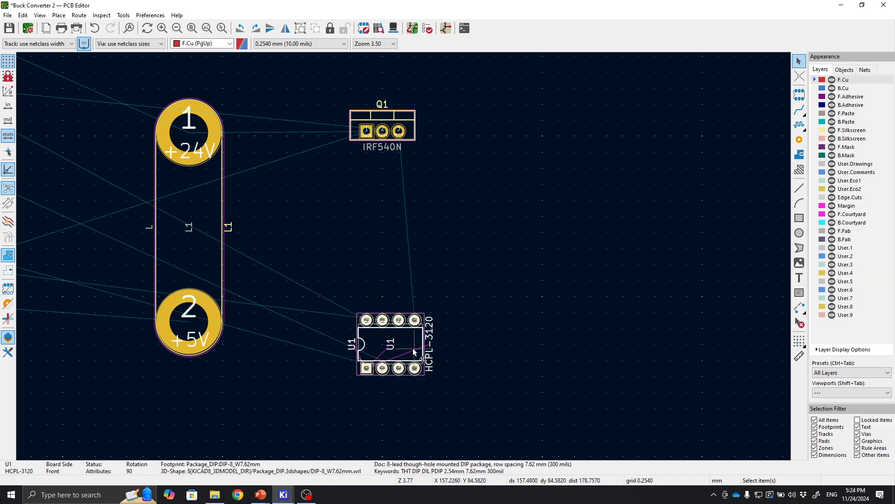
drag(414, 368, 403, 363)
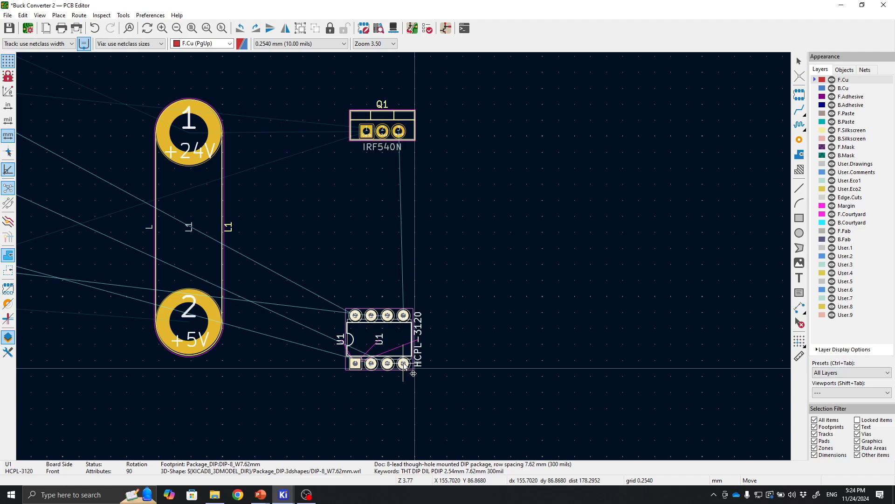
click(498, 335)
Move the +24V/GND connector J3 to the right side above Q1.
scroll(330, 232, down, 1)
middle_drag(247, 209, 413, 243)
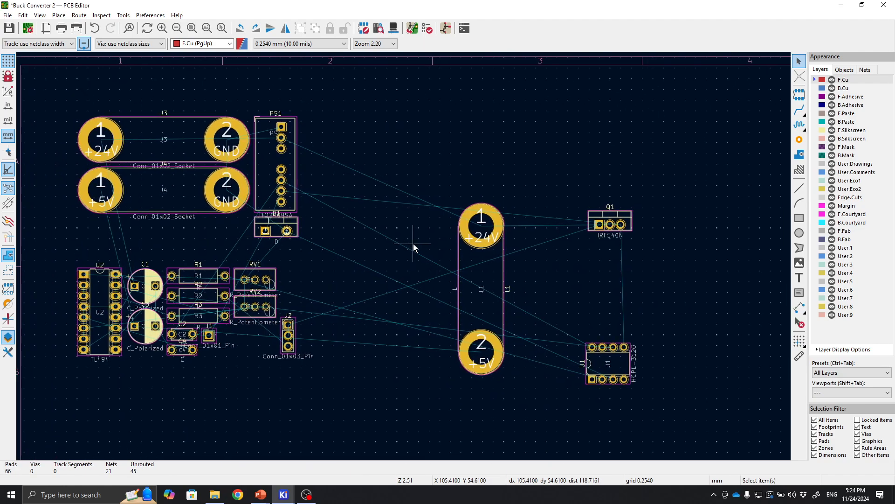
click(185, 156)
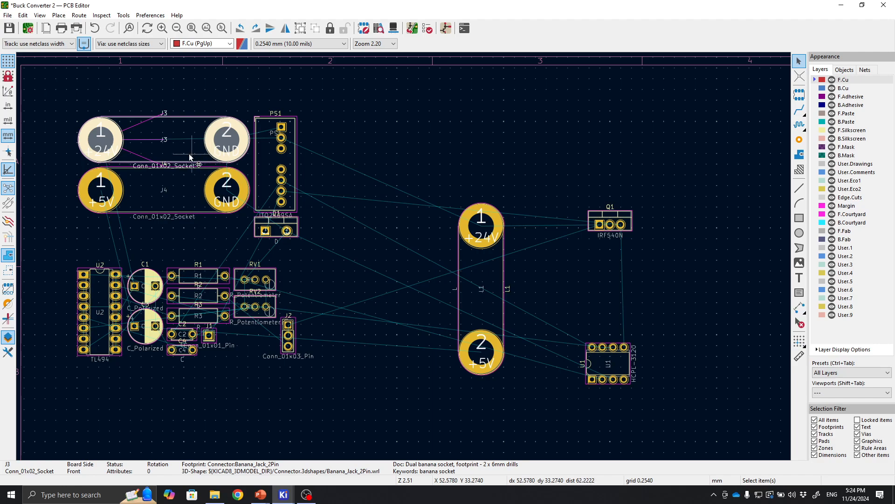
click(209, 208)
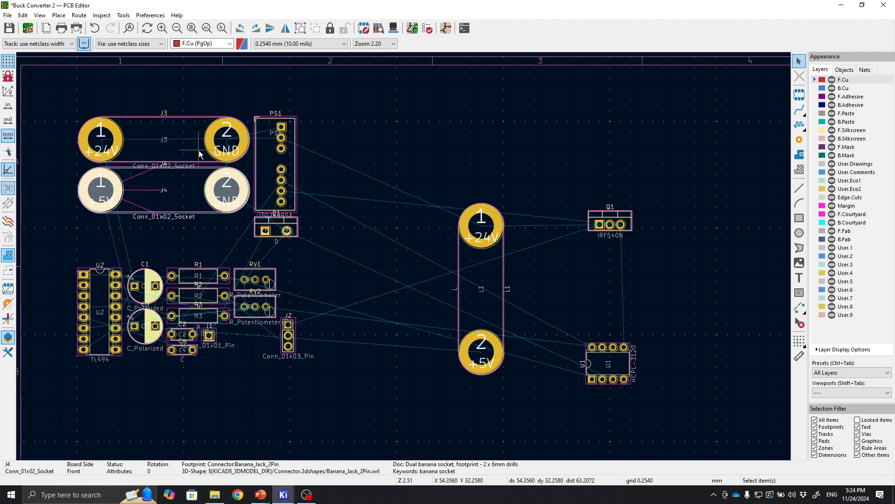
click(477, 158)
middle_drag(409, 258, 449, 246)
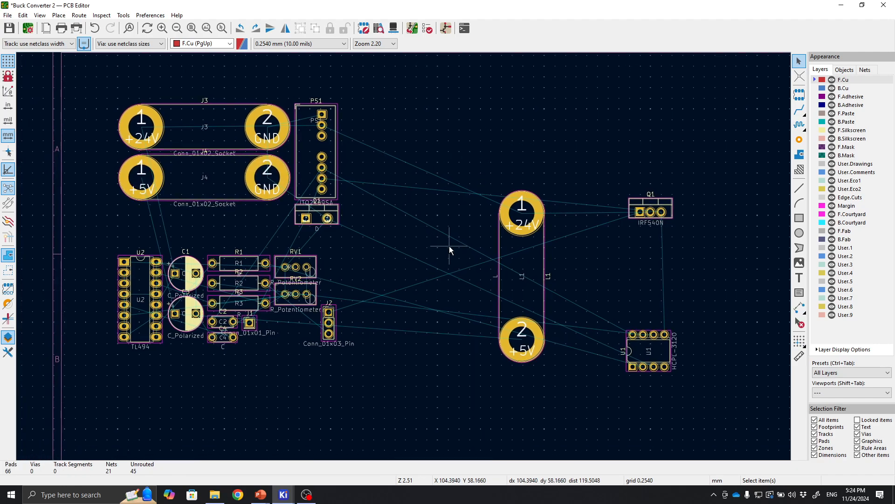
click(229, 135)
key(m)
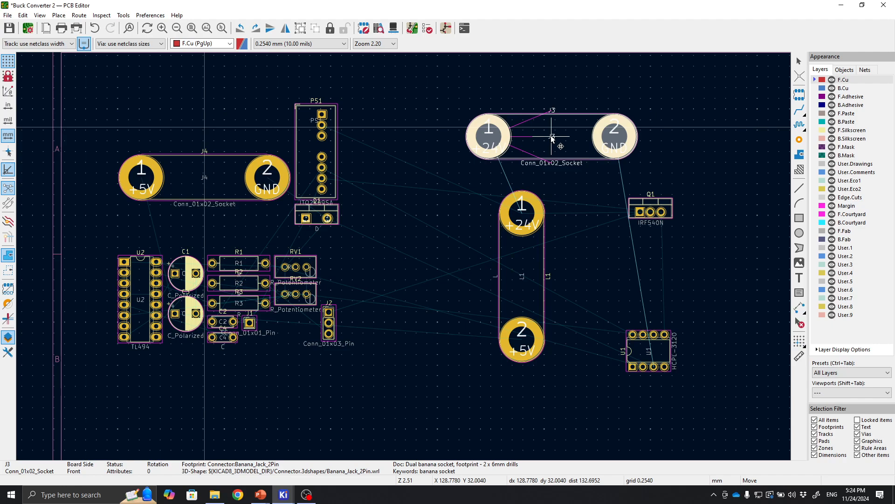
middle_drag(552, 138, 309, 155)
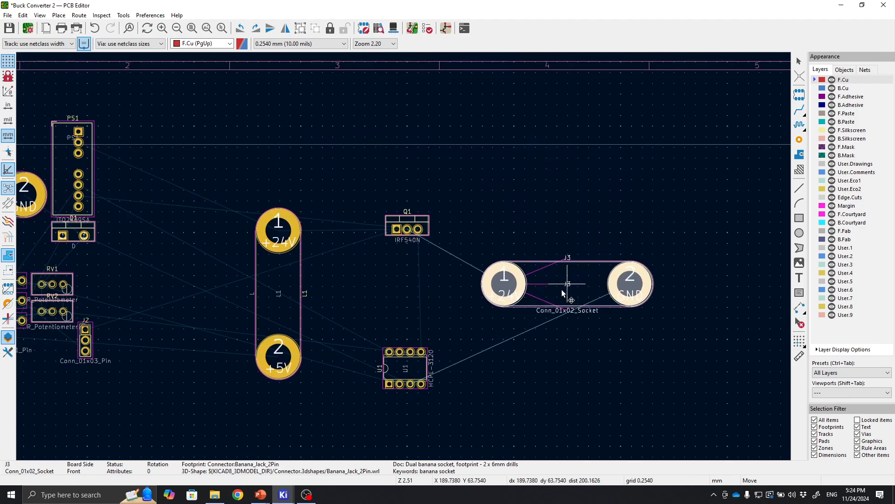
click(502, 176)
scroll(419, 257, up, 5)
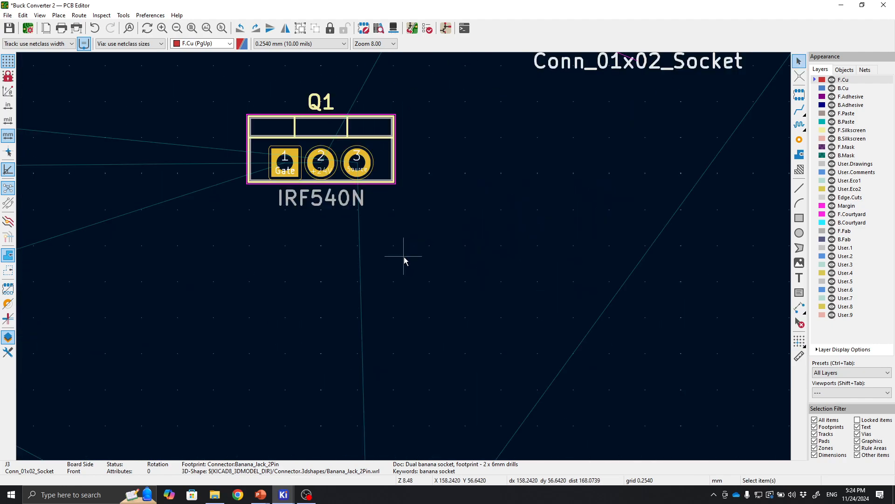
scroll(404, 257, down, 2)
middle_drag(404, 257, 468, 248)
scroll(468, 248, down, 2)
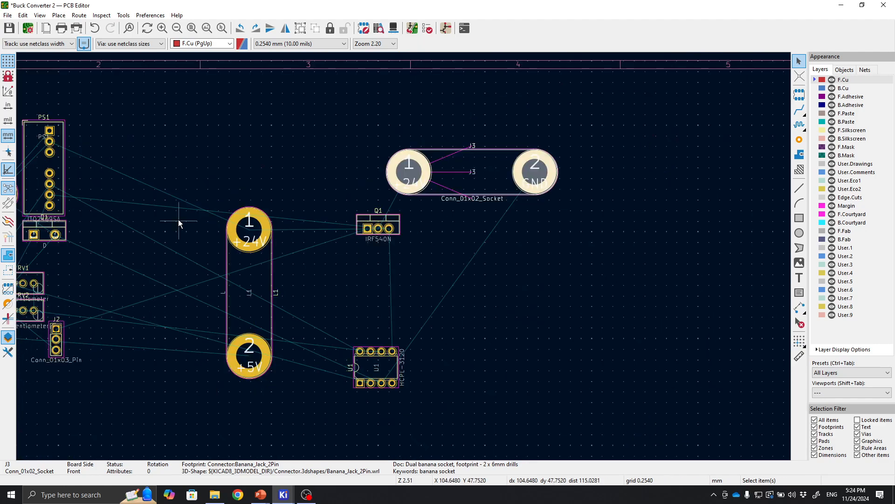
middle_drag(178, 219, 368, 230)
middle_drag(331, 205, 378, 195)
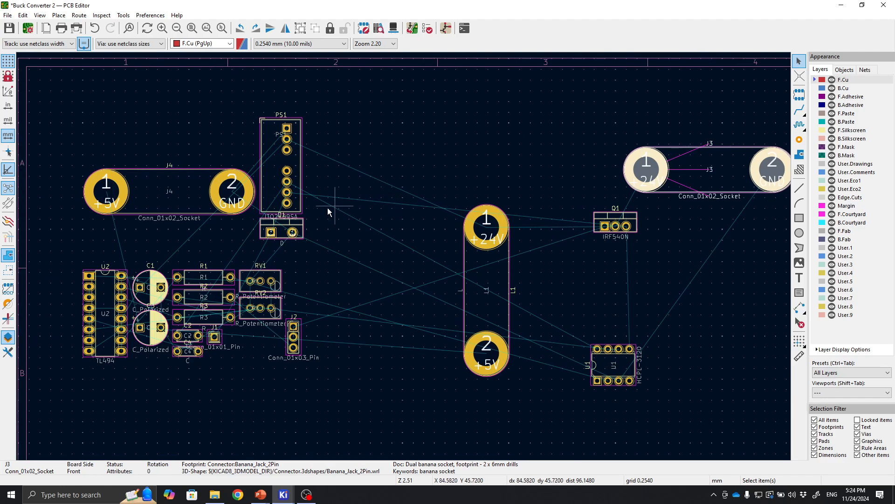
Move the +5V/GND connector J4 to the right side of the board and rotate it vertical.
drag(186, 198, 661, 311)
key(r)
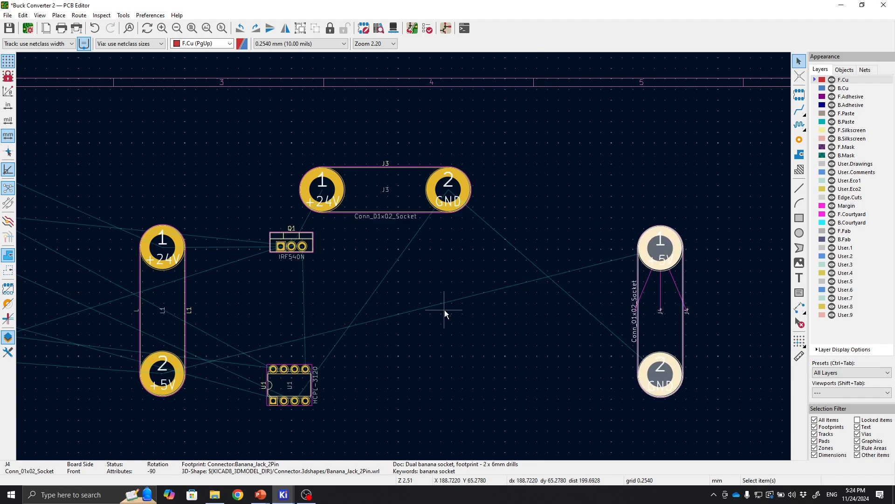
Move the +24V/GND connector J3 to the left of Q1.
right_drag(440, 310, 434, 280)
click(374, 166)
right_drag(393, 176, 497, 331)
drag(424, 202, 167, 168)
Move inductor L1 between Q1 and J4 and rotate it horizontal.
click(223, 343)
drag(223, 342, 483, 217)
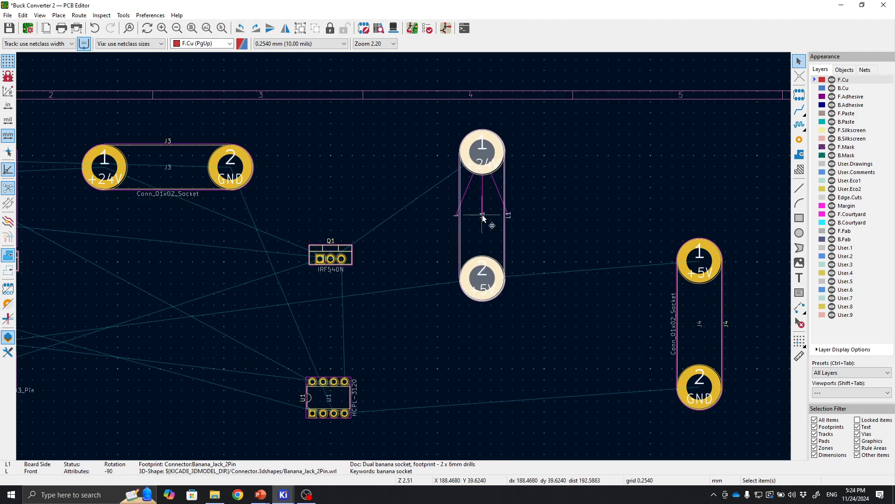
key(r)
drag(484, 214, 501, 213)
Move connector J4 up so its +5V pad lines up with L1's pads.
click(693, 325)
drag(713, 327, 684, 277)
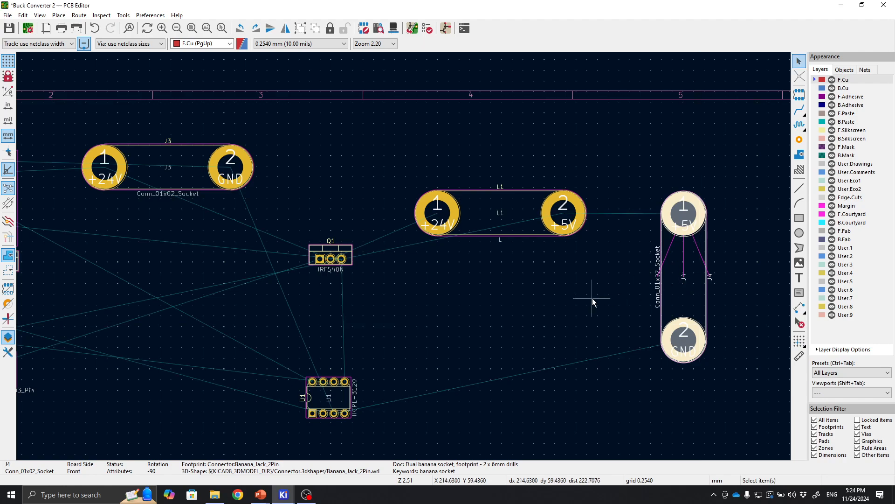
click(570, 301)
middle_drag(568, 301, 666, 294)
middle_drag(616, 306, 577, 299)
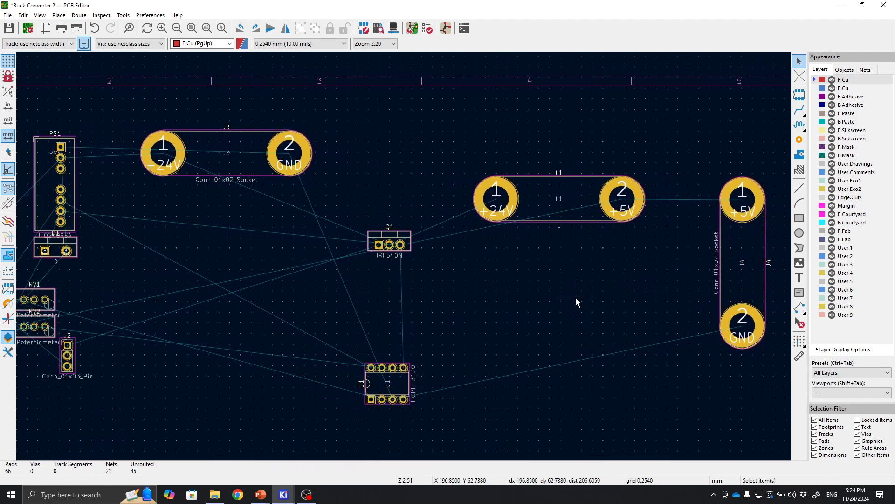
Rotate J3 vertical and place it to the left of Q1.
middle_drag(292, 259, 428, 279)
click(380, 180)
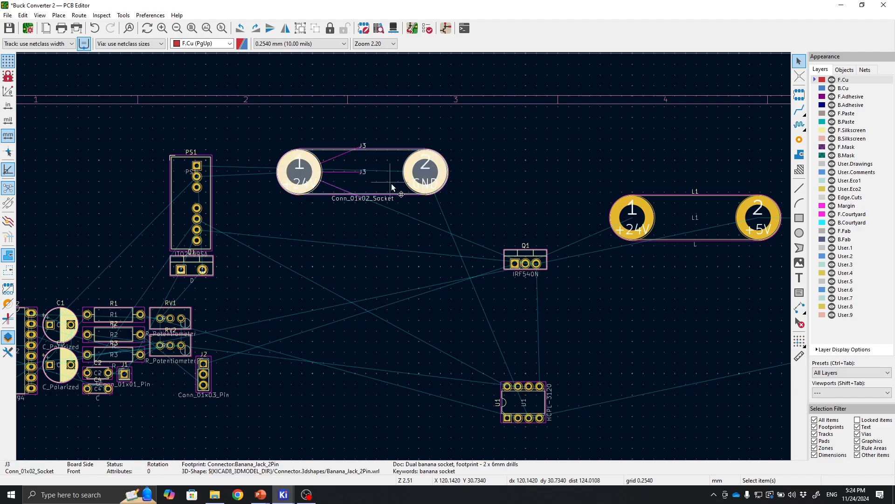
key(r)
key(r)
key(r)
key(m)
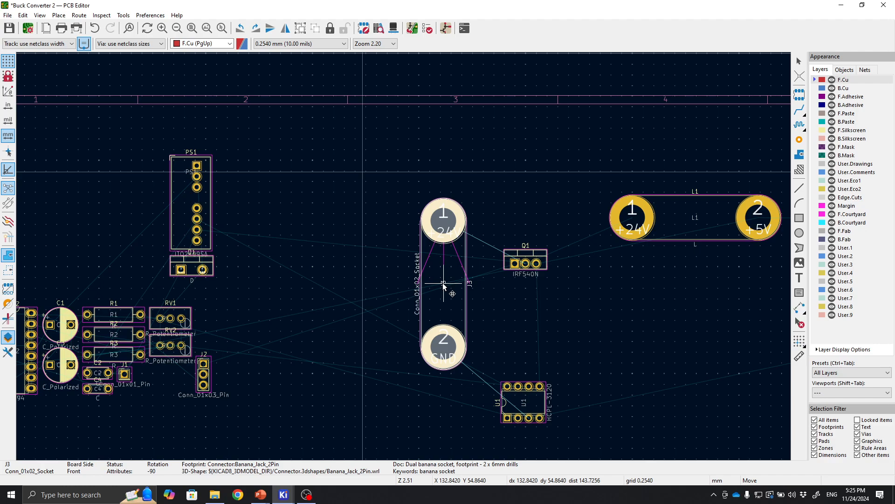
click(442, 284)
Move inductor L1 slightly left, closer to Q1.
middle_drag(694, 236, 549, 220)
click(550, 219)
key(m)
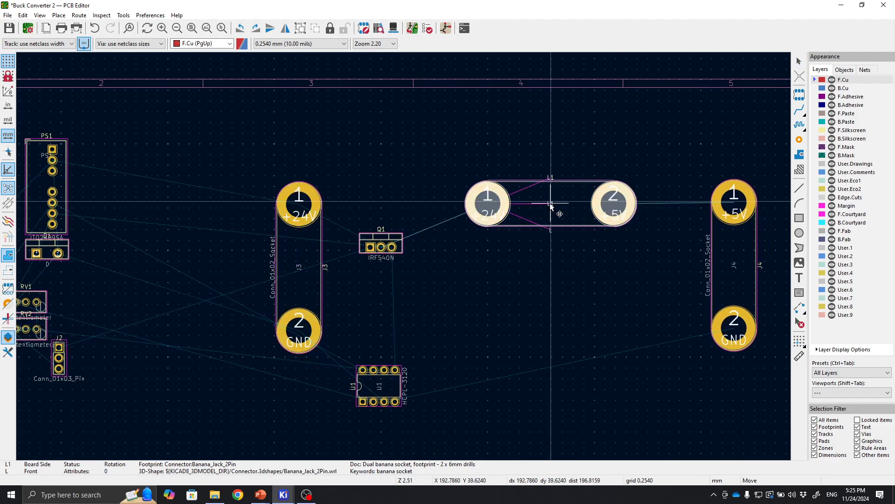
click(522, 208)
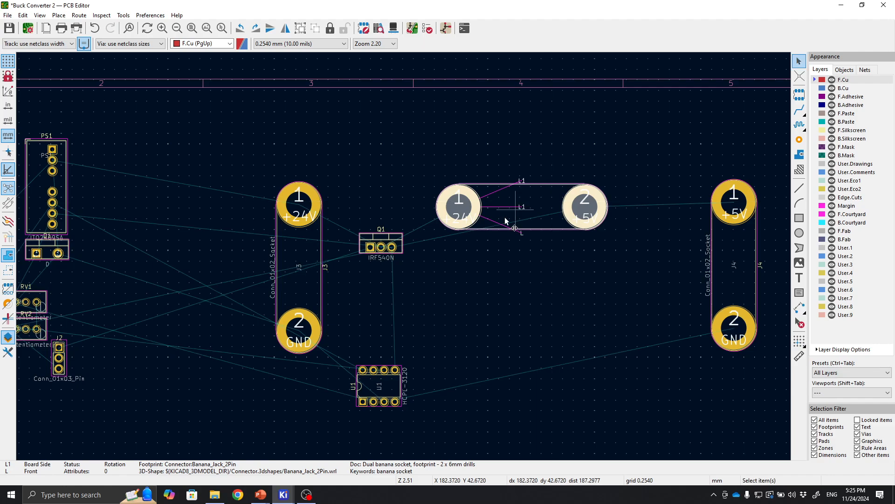
Move MOSFET Q1 up level with J3's +24V pad.
click(398, 243)
key(e)
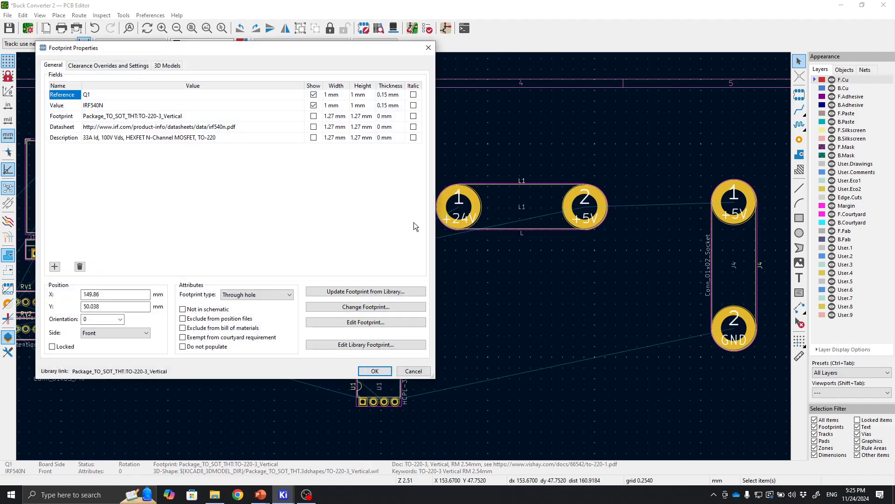
click(415, 370)
key(m)
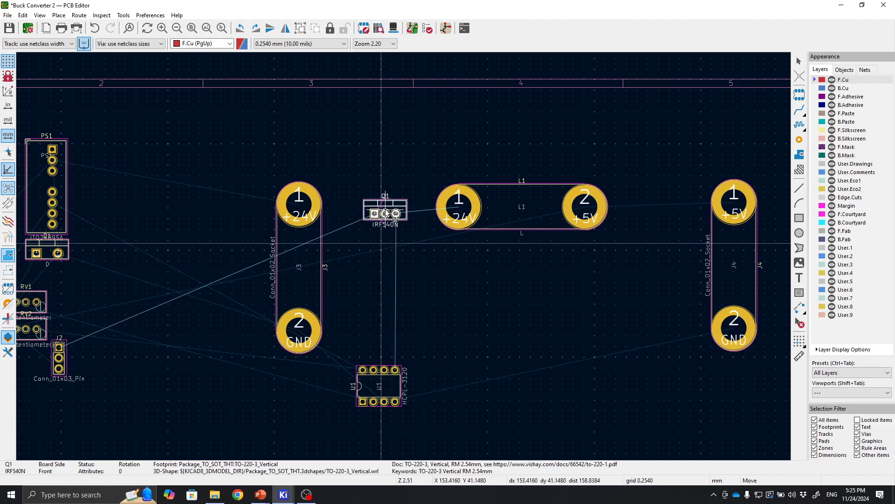
click(385, 213)
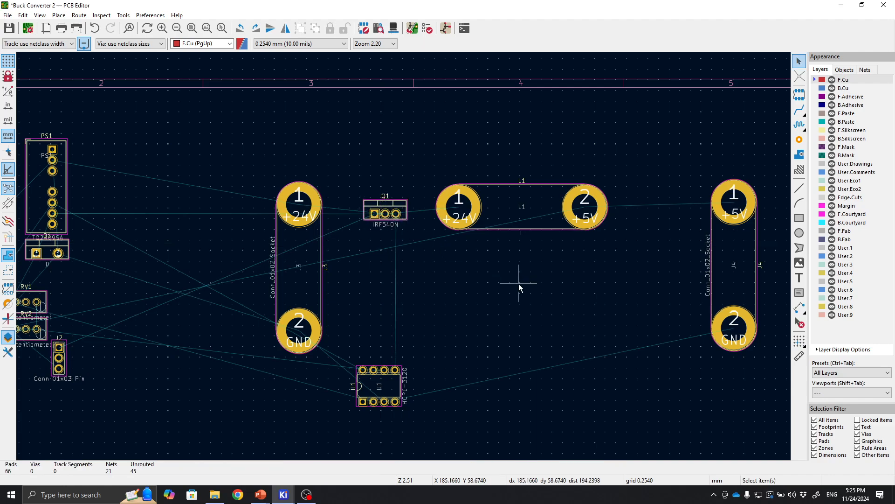
Move gate driver U1 up closer below Q1.
click(397, 387)
key(m)
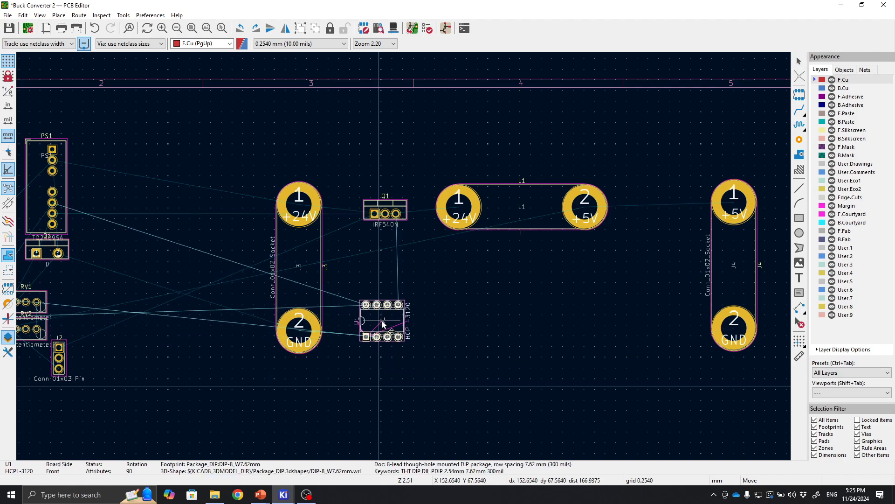
click(389, 323)
scroll(452, 249, down, 3)
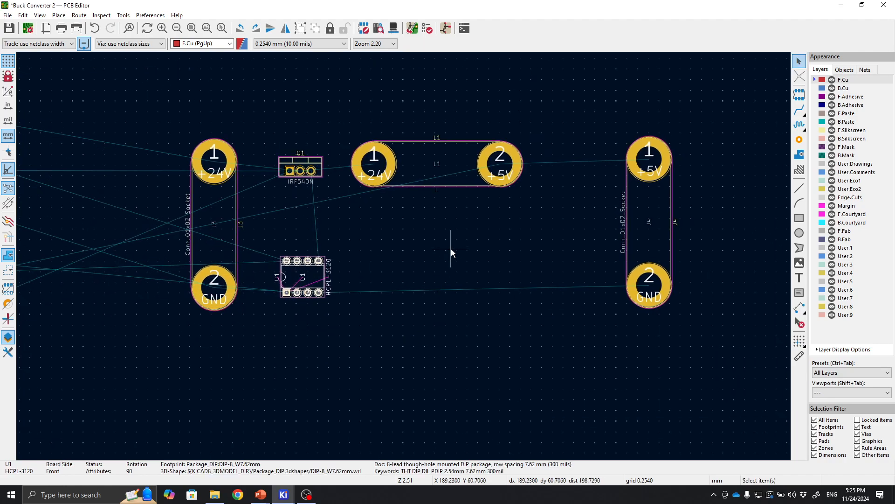
drag(146, 152, 642, 417)
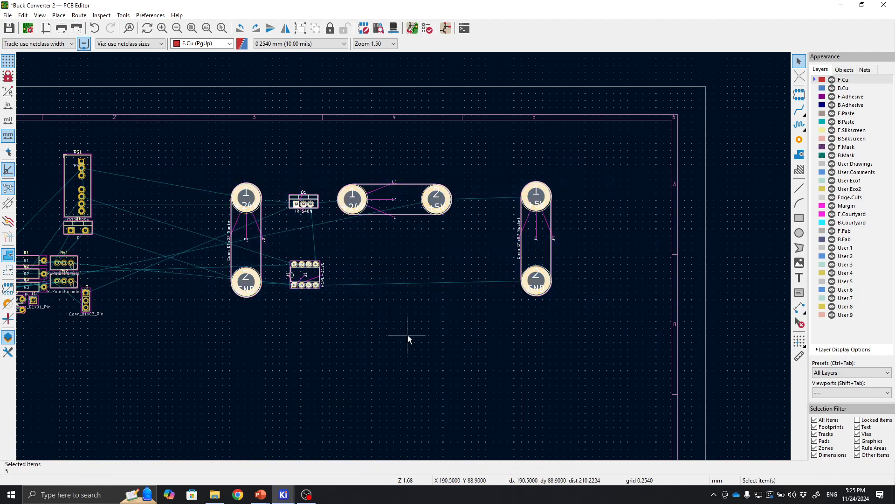
click(407, 335)
middle_drag(317, 451, 470, 330)
middle_drag(607, 250, 478, 423)
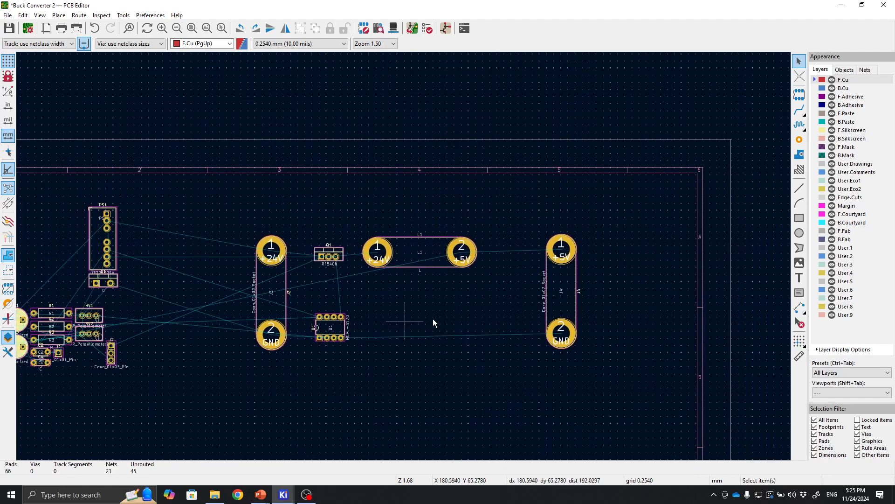
scroll(406, 320, up, 1)
middle_drag(394, 249, 425, 321)
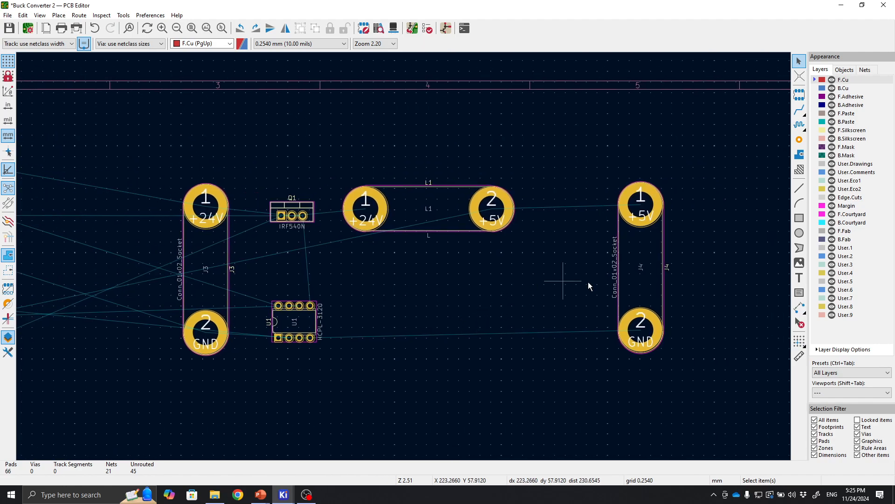
middle_drag(476, 280, 534, 279)
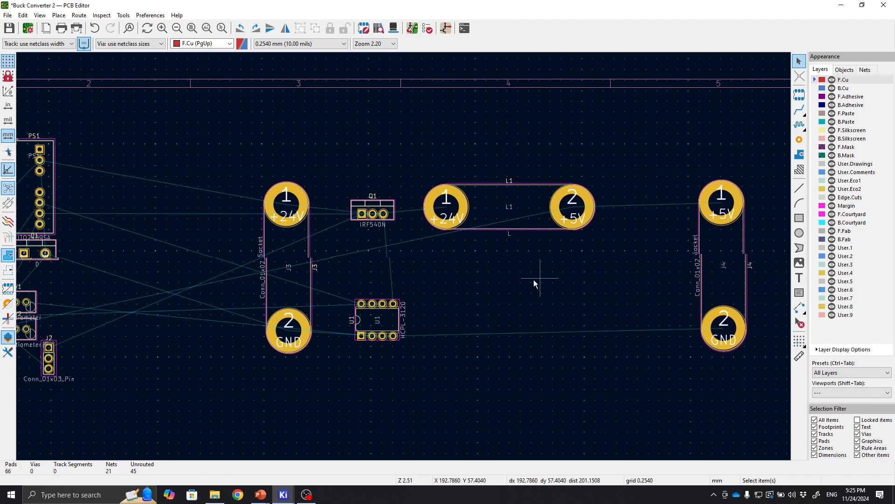
middle_drag(617, 291, 595, 299)
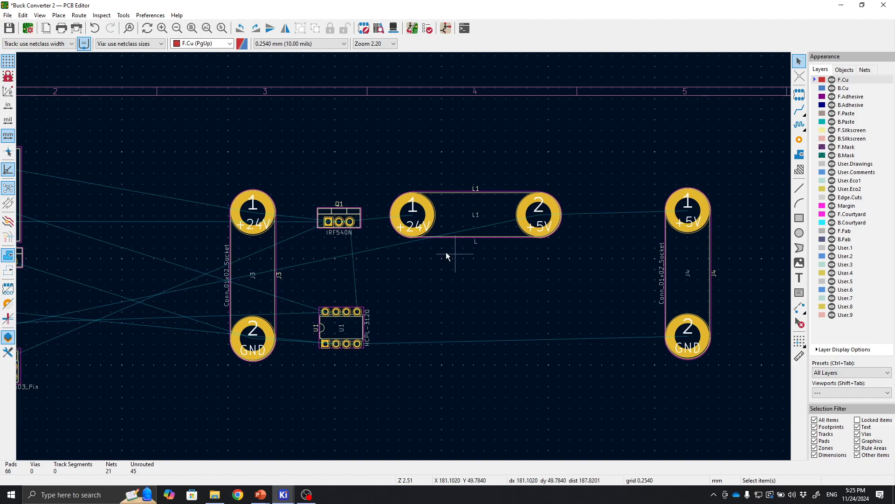
Move connector J4 slightly left toward L1.
right_click(582, 280)
click(782, 247)
click(684, 283)
key(m)
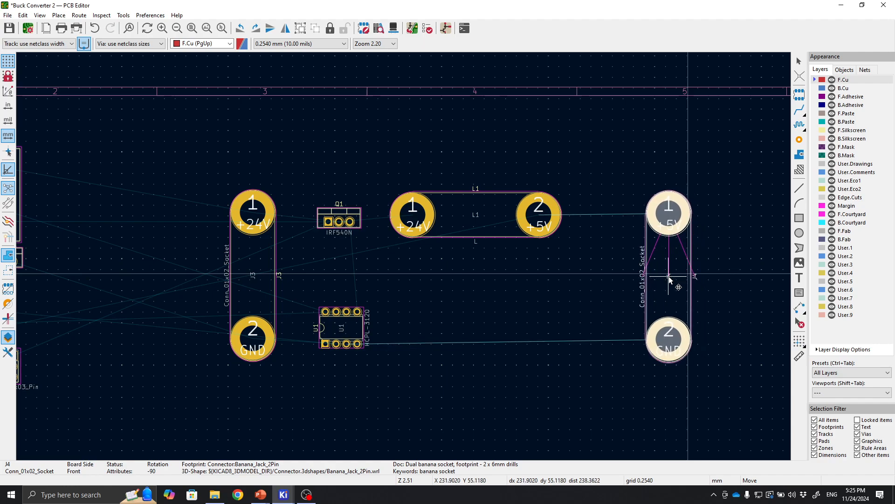
click(669, 276)
middle_drag(567, 280, 592, 294)
click(547, 376)
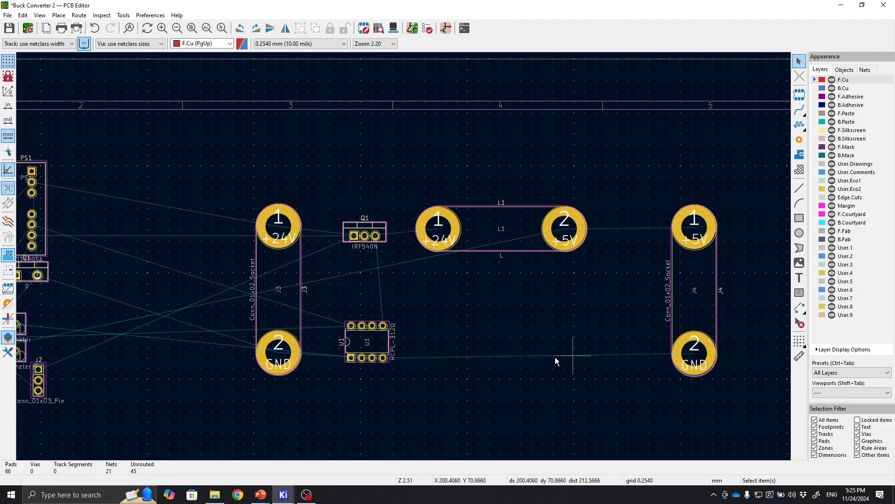
middle_drag(497, 382, 624, 305)
middle_drag(573, 316, 584, 344)
scroll(404, 257, down, 1)
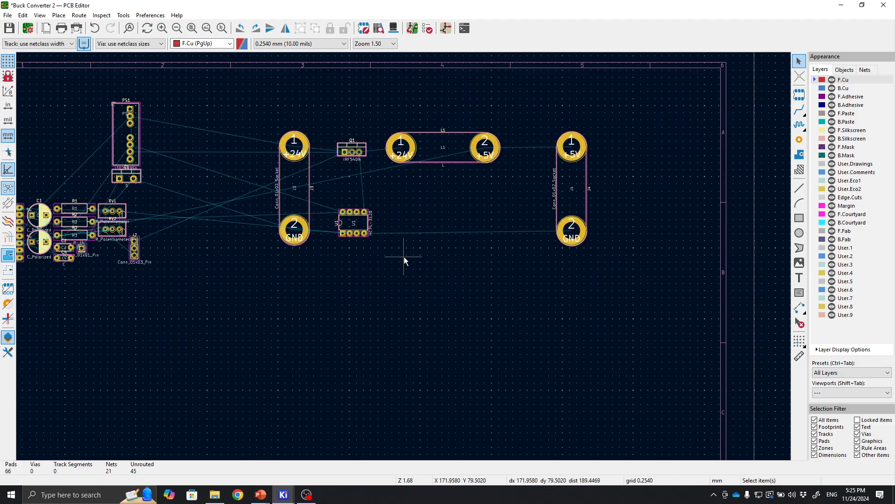
scroll(404, 256, up, 5)
middle_drag(333, 251, 388, 252)
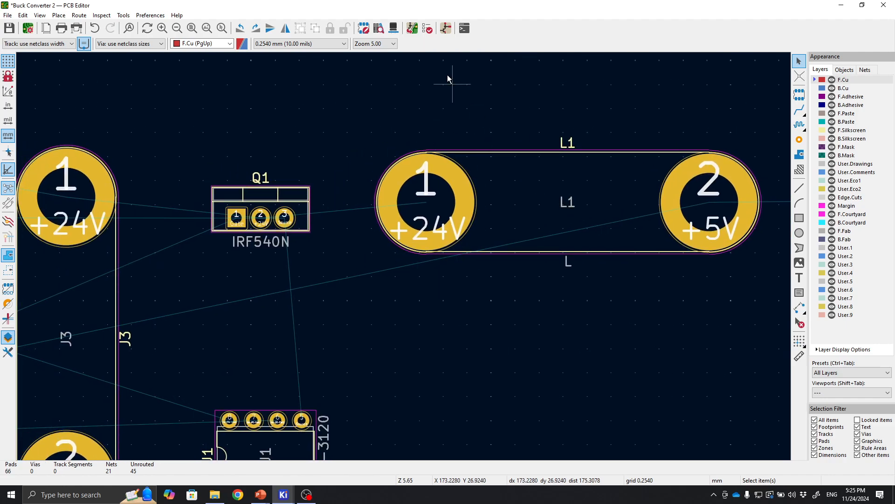
Switch to the schematic editor and delete the wire between Q1's drain junction and inductor L1.
click(445, 31)
middle_drag(436, 246, 556, 363)
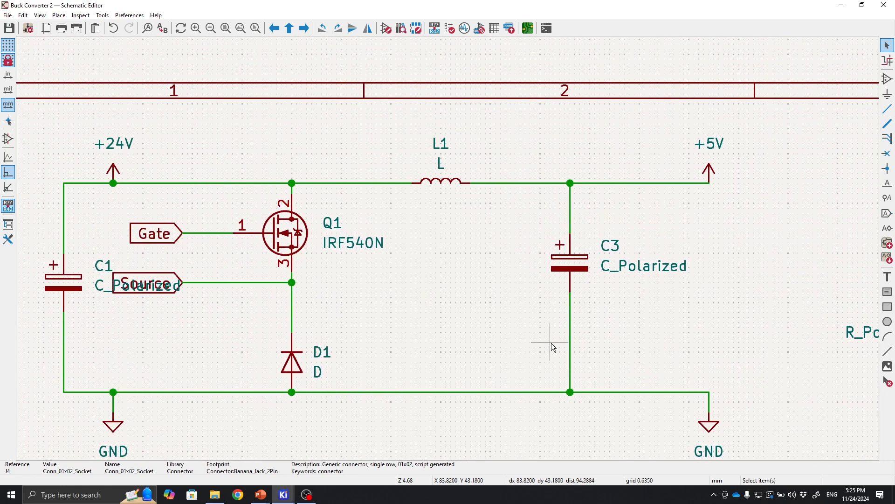
scroll(304, 236, up, 3)
scroll(449, 248, down, 3)
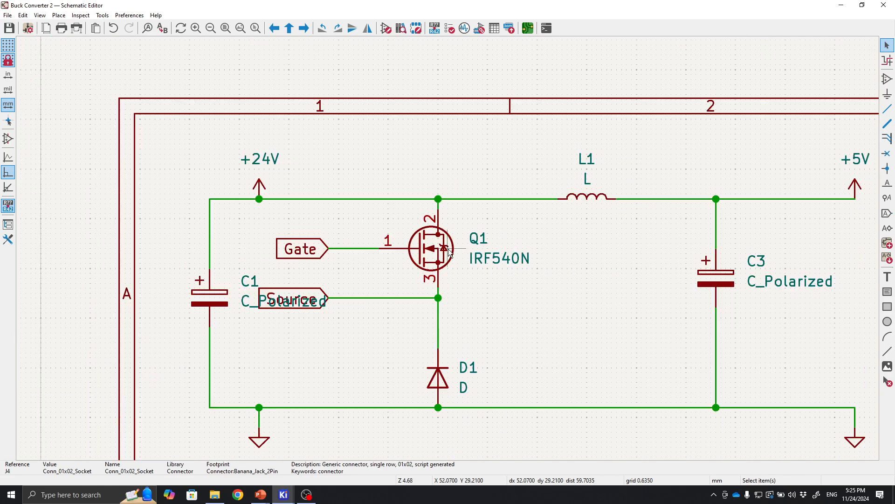
scroll(449, 249, up, 4)
scroll(448, 248, down, 3)
scroll(448, 248, up, 4)
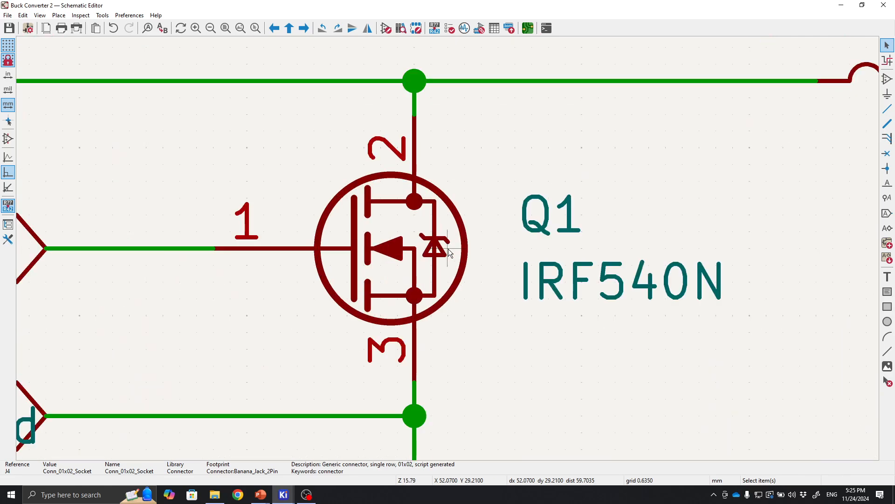
scroll(448, 248, down, 3)
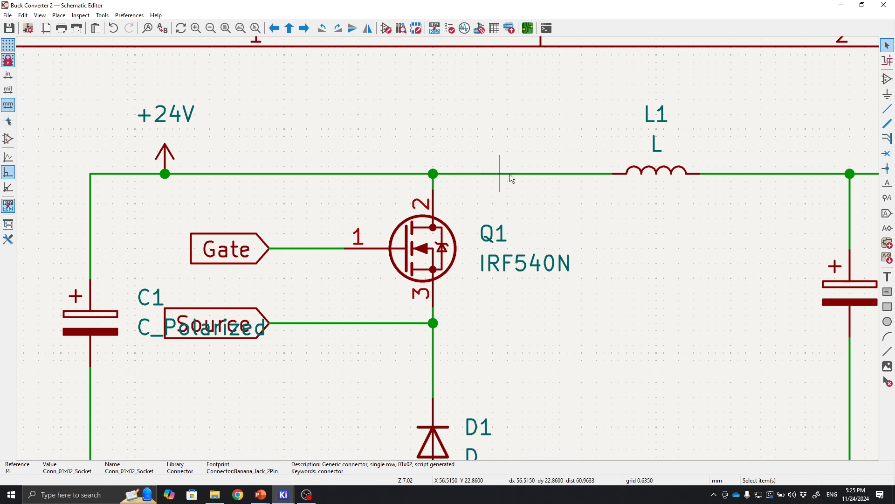
click(527, 175)
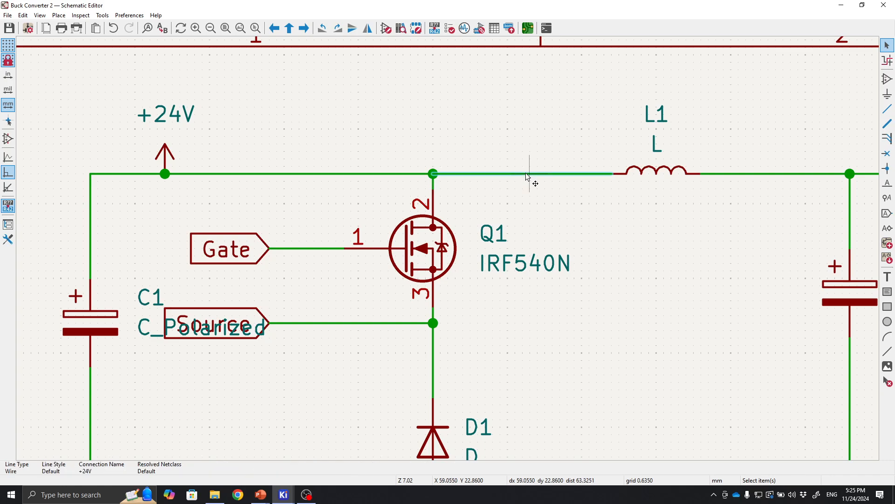
key(Delete)
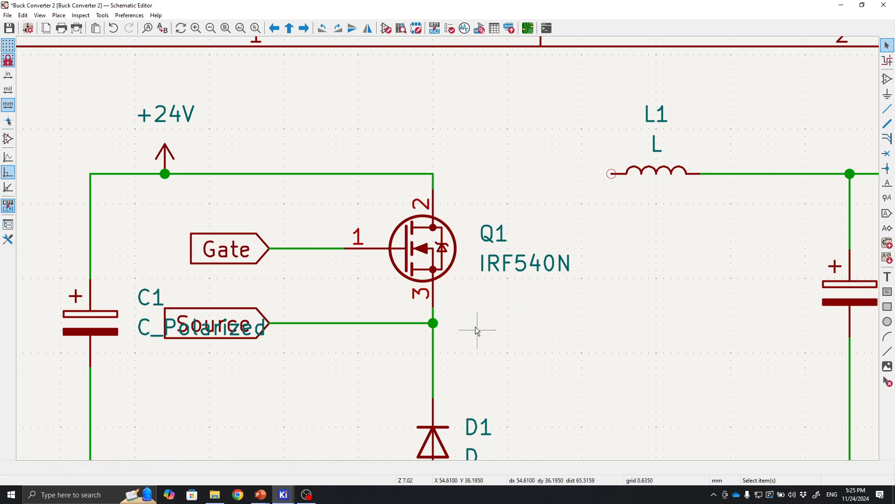
Draw a wire from L1's left pin to the Q1 source and diode junction.
click(612, 173)
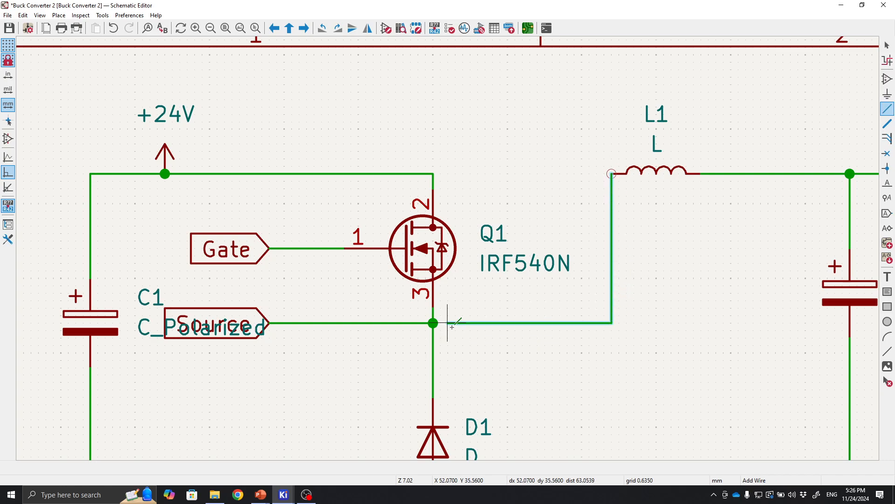
click(433, 322)
scroll(437, 322, down, 3)
key(Escape)
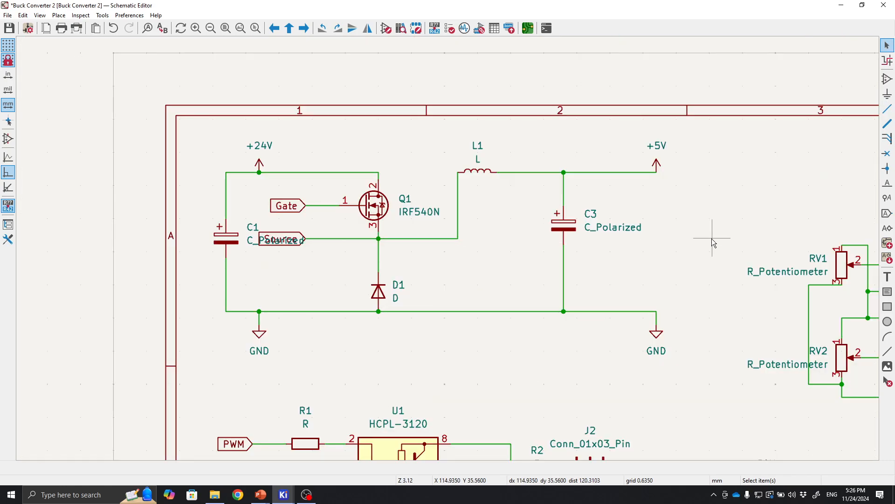
Save the schematic and open the PCB in the board editor.
scroll(713, 243, down, 2)
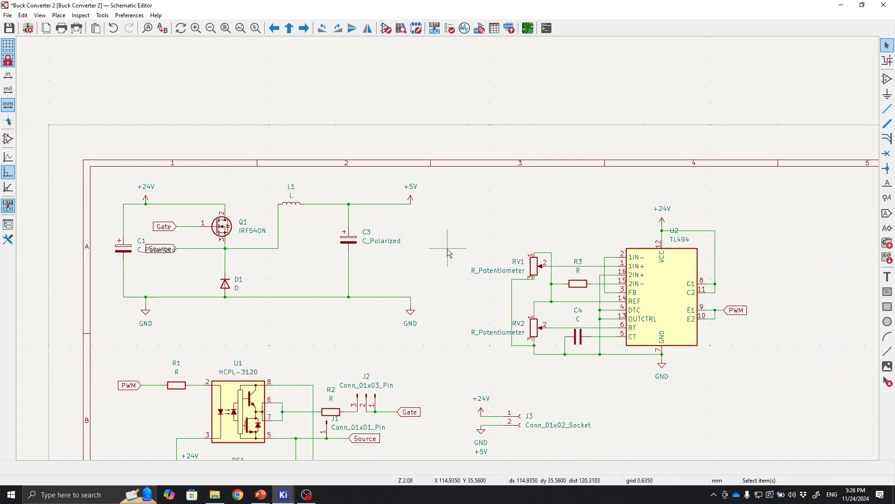
scroll(447, 249, up, 3)
middle_drag(671, 276, 486, 254)
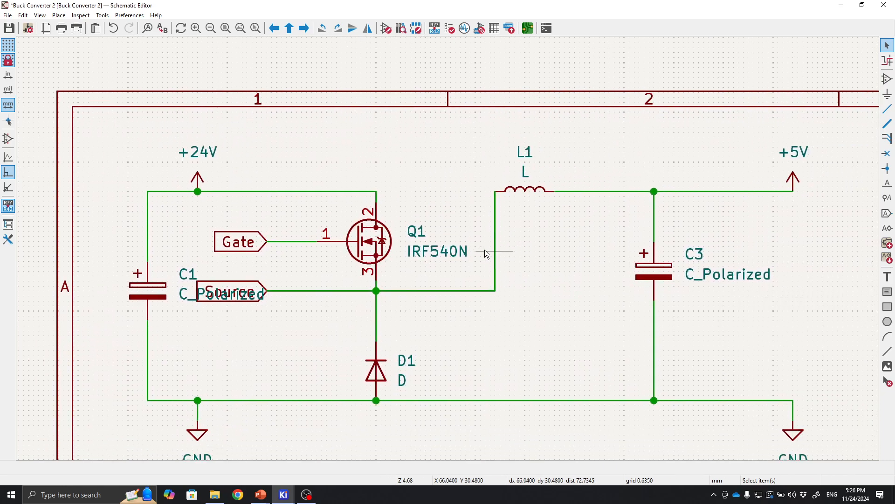
click(10, 29)
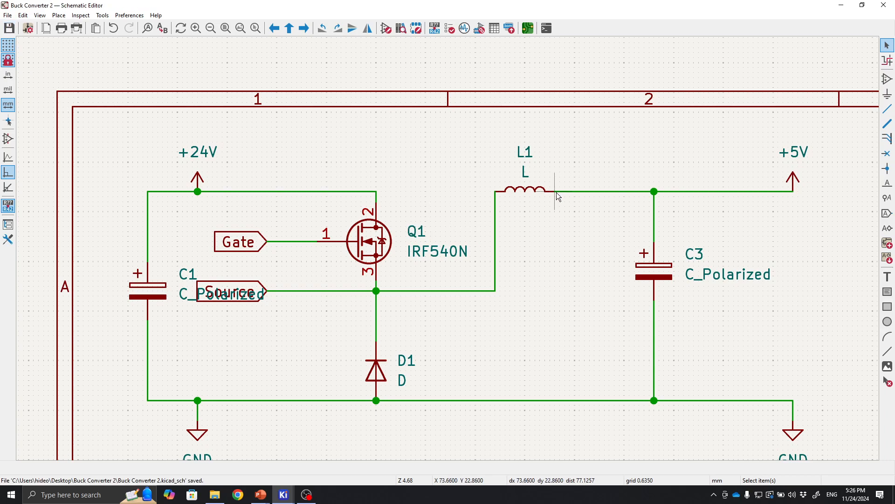
middle_drag(576, 107, 470, 64)
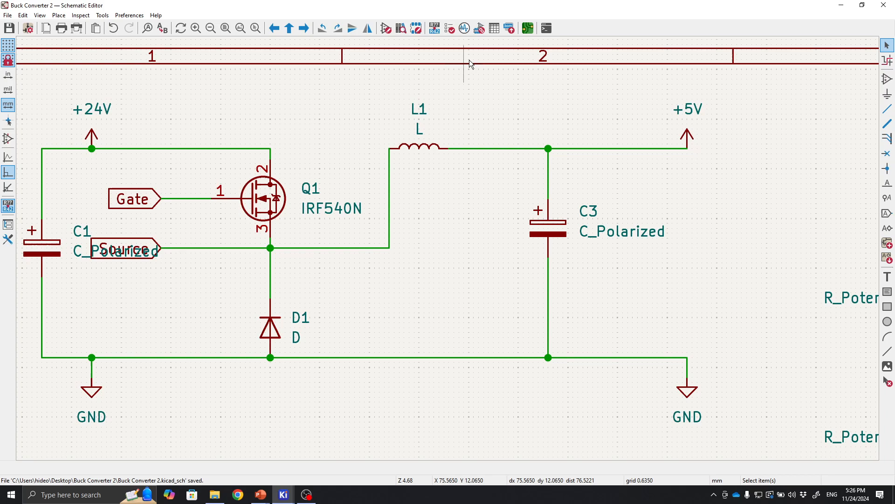
click(528, 28)
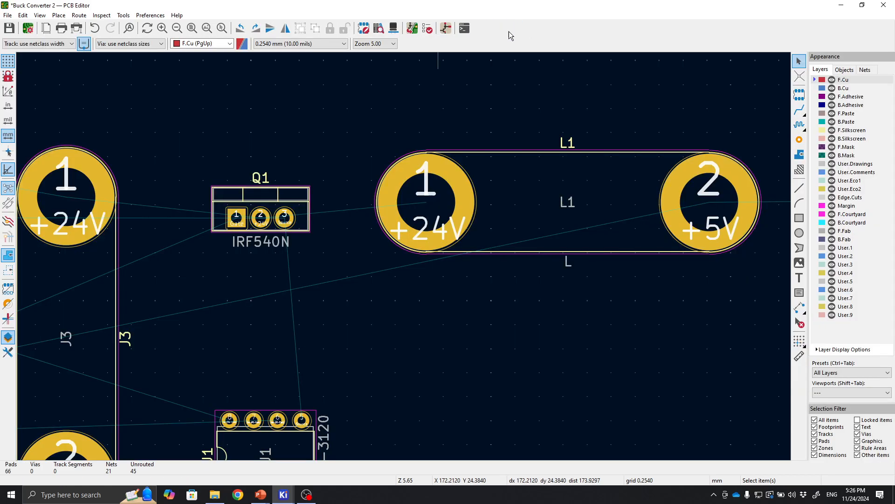
Update the PCB from the schematic to apply the rewired L1 connection.
click(412, 29)
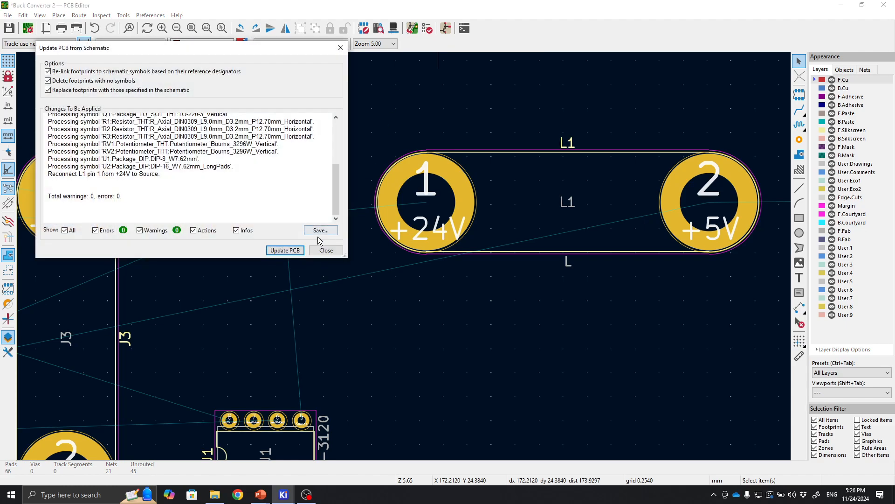
click(286, 251)
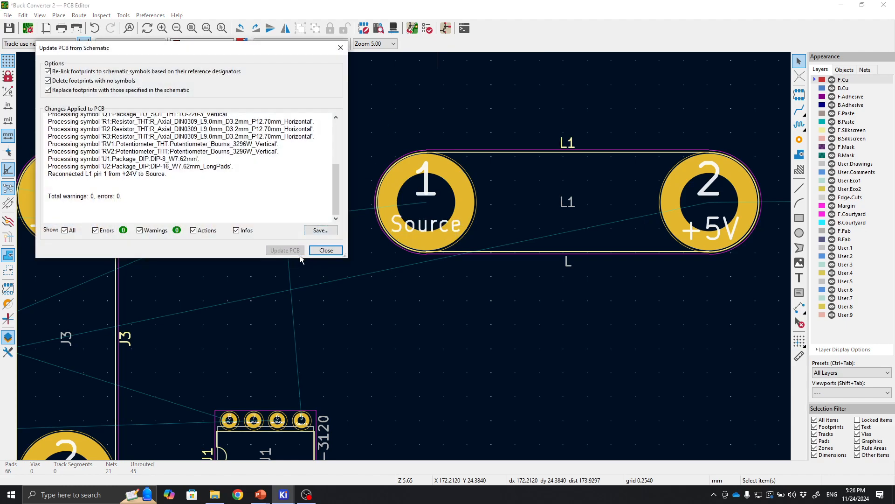
click(325, 251)
Rearrange the power footprints, moving L1 to the right and rotating the PS1 module to stand beside U1.
scroll(404, 256, up, 2)
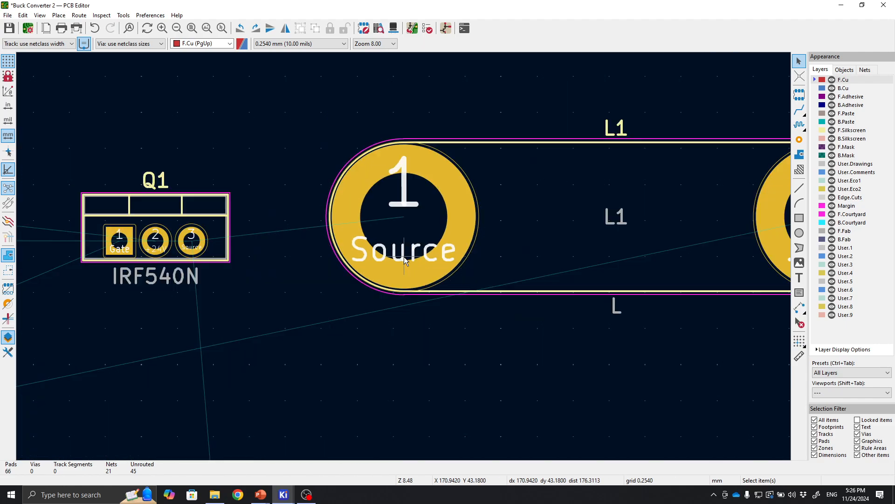
scroll(404, 256, down, 4)
middle_drag(378, 249, 301, 146)
scroll(382, 170, down, 2)
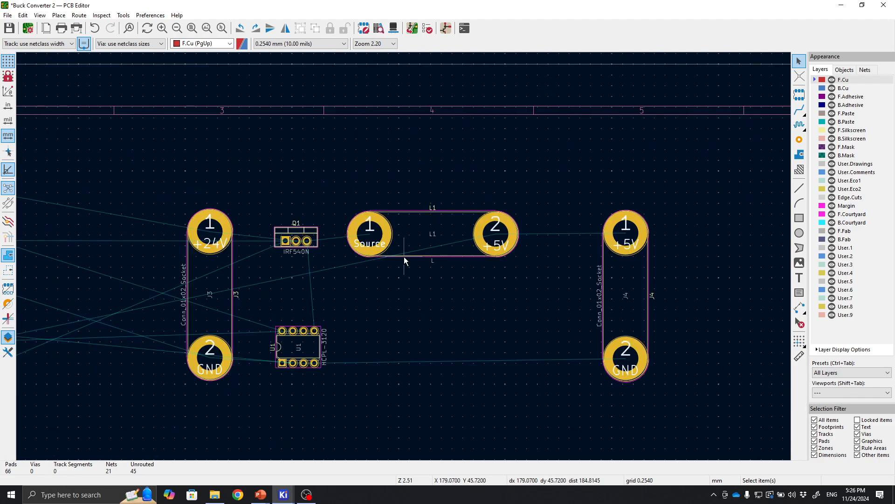
middle_drag(479, 283, 574, 178)
middle_drag(496, 251, 602, 254)
middle_drag(347, 258, 402, 267)
drag(201, 143, 633, 243)
key(r)
key(r)
click(602, 310)
middle_drag(600, 311, 450, 335)
middle_drag(569, 212, 653, 211)
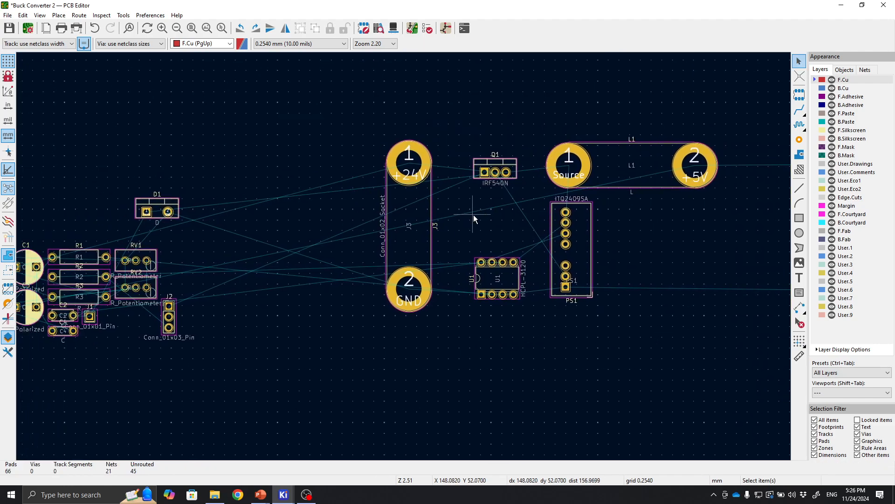
Adjust the positions of PS1 and connector J4 around L1 and U1.
middle_drag(660, 248, 572, 241)
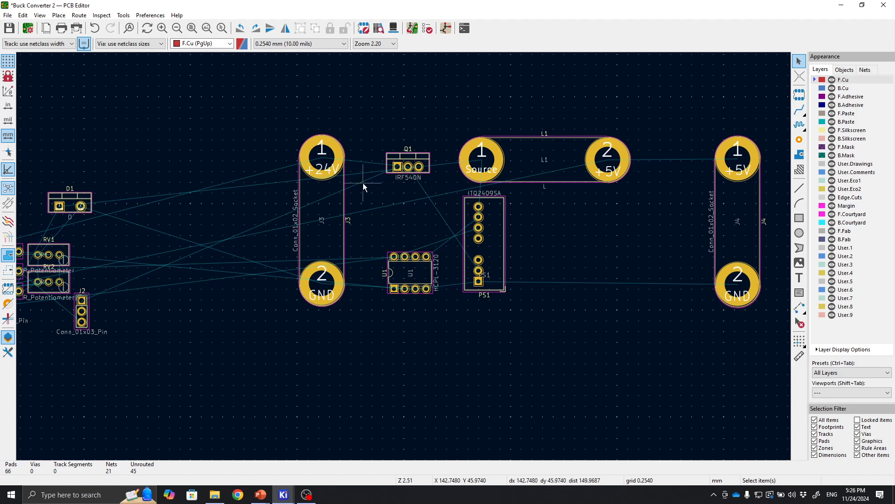
drag(364, 186, 574, 323)
drag(485, 247, 477, 268)
click(552, 267)
middle_drag(552, 268, 561, 212)
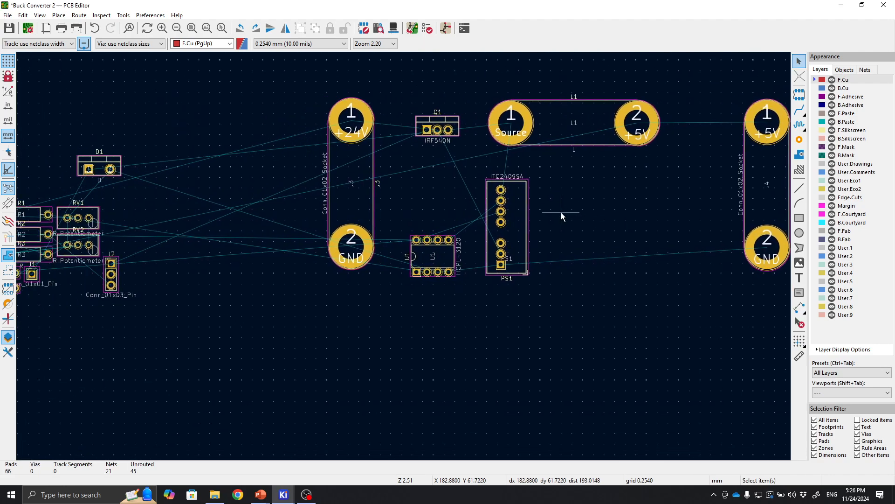
middle_drag(518, 246, 455, 316)
click(708, 259)
drag(715, 273, 677, 256)
click(619, 290)
middle_drag(618, 289, 688, 266)
middle_drag(398, 293, 526, 251)
middle_drag(314, 262, 433, 259)
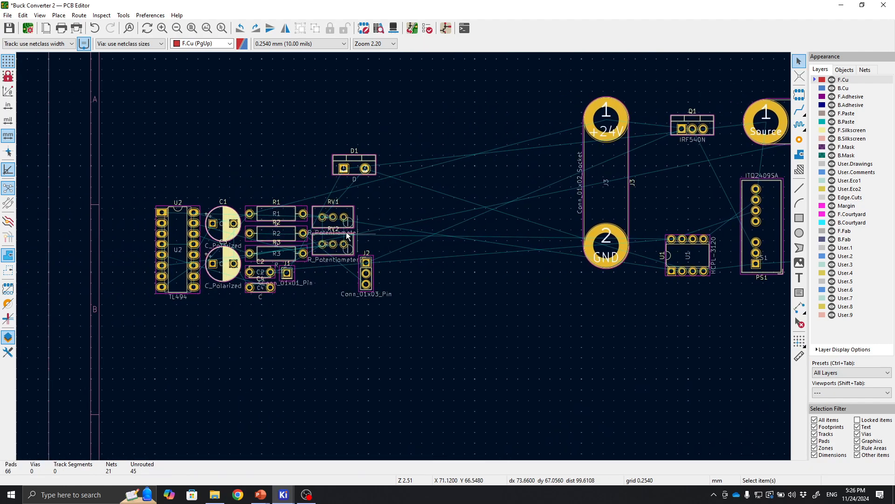
Move the TL494 chip U2 from the left area to sit beside PS1 near J4.
click(175, 243)
drag(175, 243, 468, 298)
middle_drag(606, 313, 268, 314)
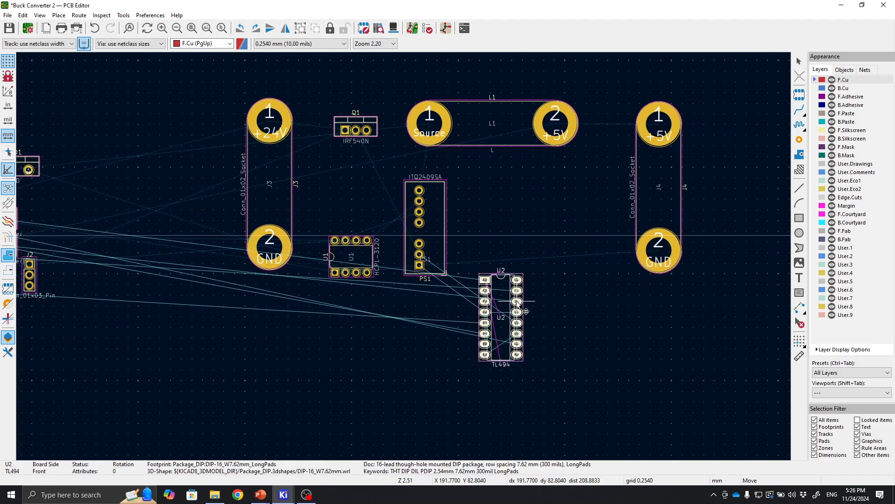
click(517, 302)
scroll(500, 220, up, 1)
scroll(404, 261, down, 2)
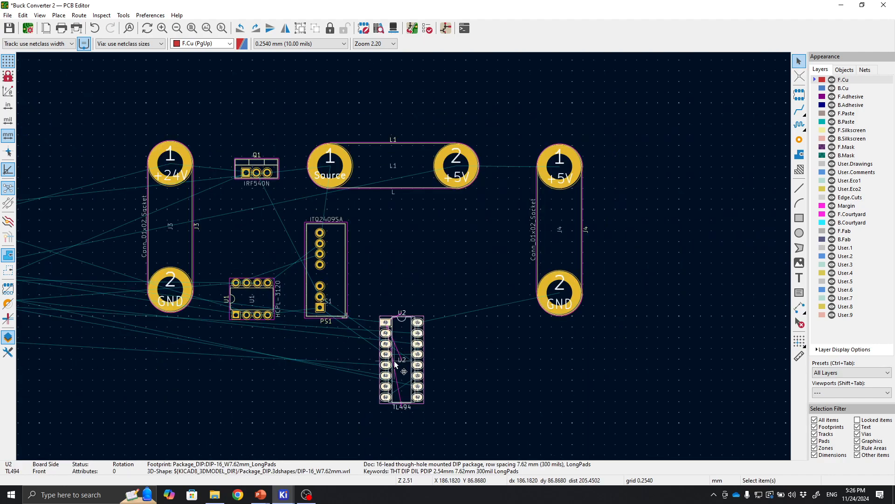
drag(409, 347, 435, 261)
Rotate U2 by 90 degrees to lie horizontally and place it beside PS1.
scroll(391, 295, up, 2)
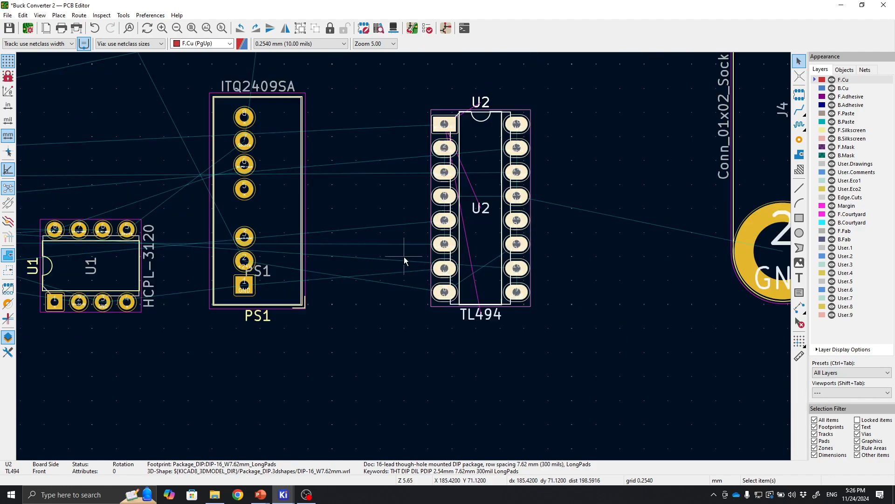
scroll(404, 257, down, 1)
middle_drag(372, 218, 409, 299)
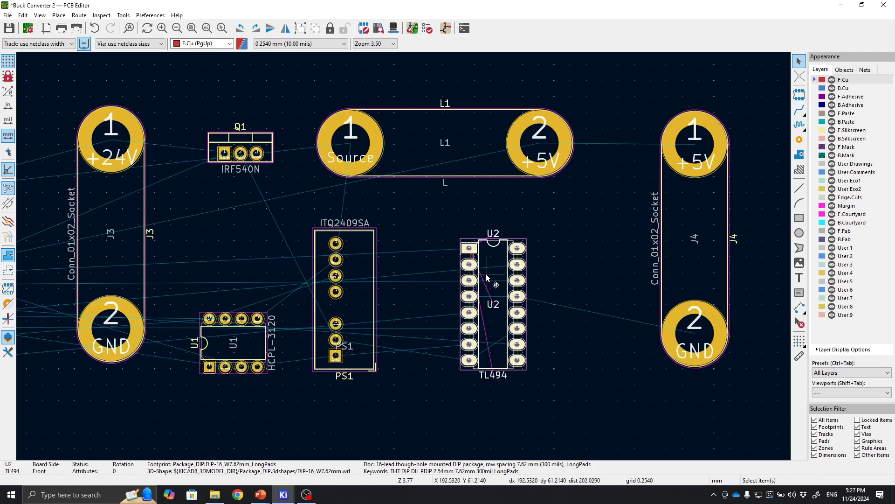
key(r)
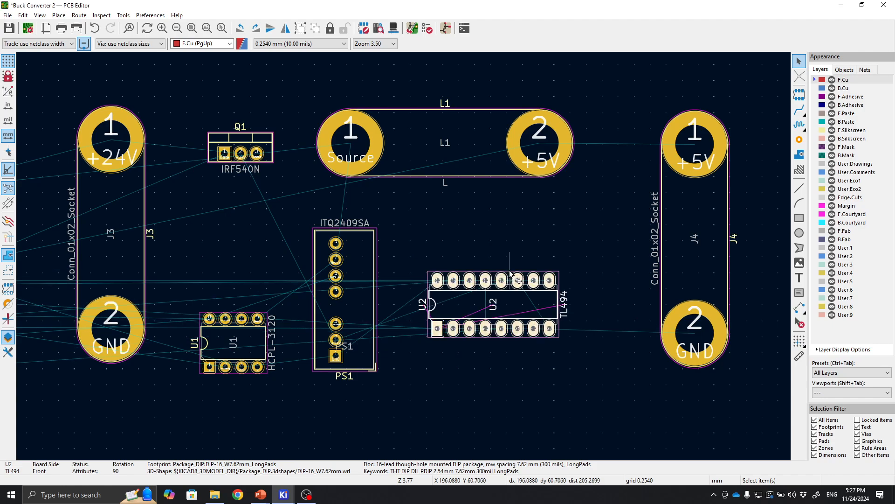
key(r)
key(m)
key(r)
key(r)
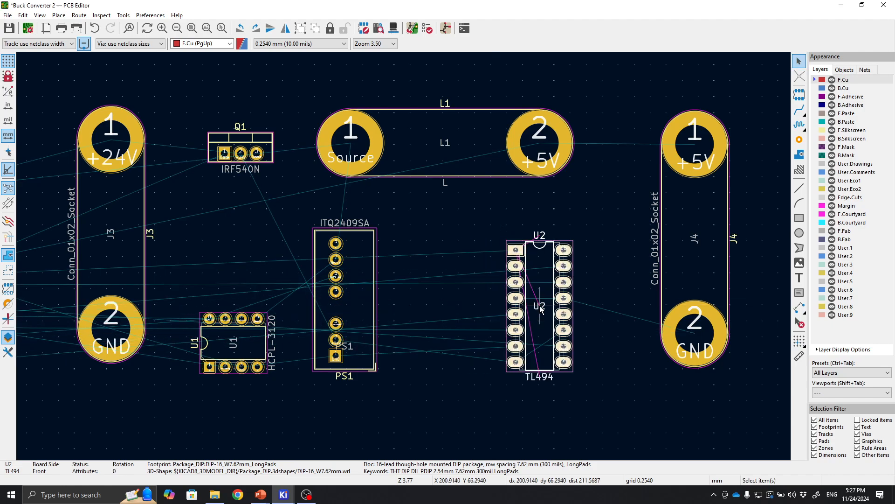
key(r)
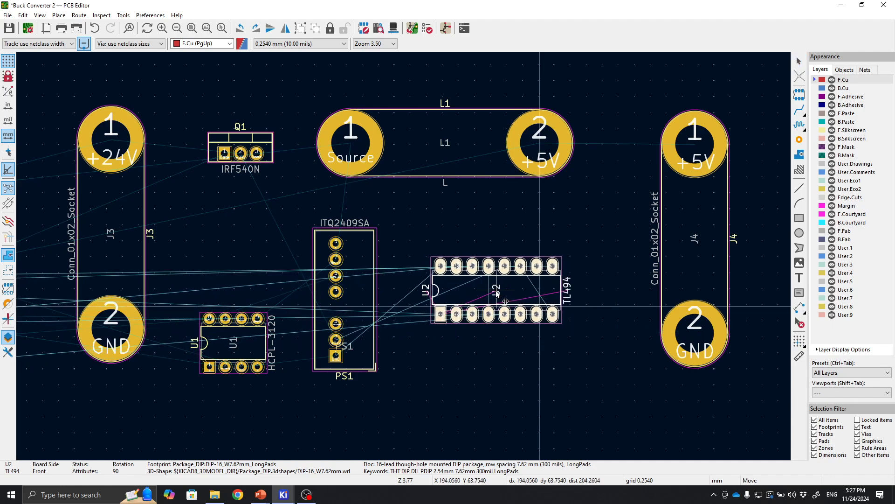
click(498, 293)
Move PS1 and U1 together slightly left toward J3.
middle_drag(481, 353, 625, 347)
drag(307, 198, 570, 416)
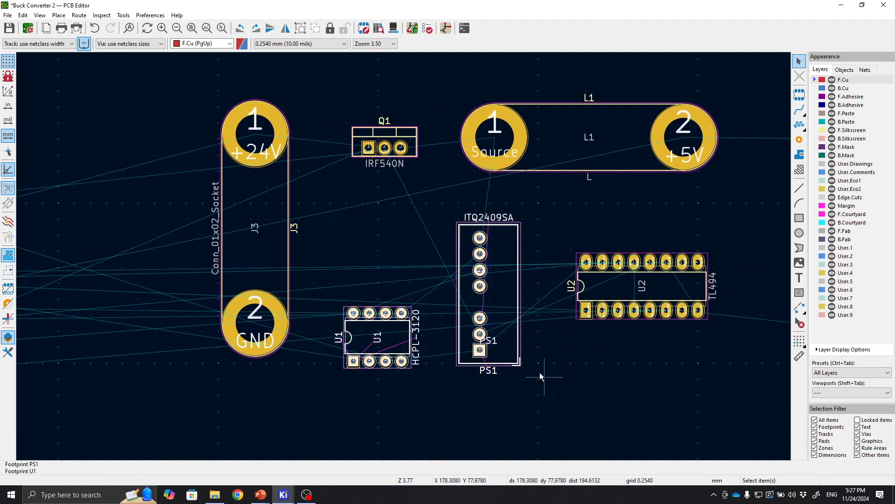
key(m)
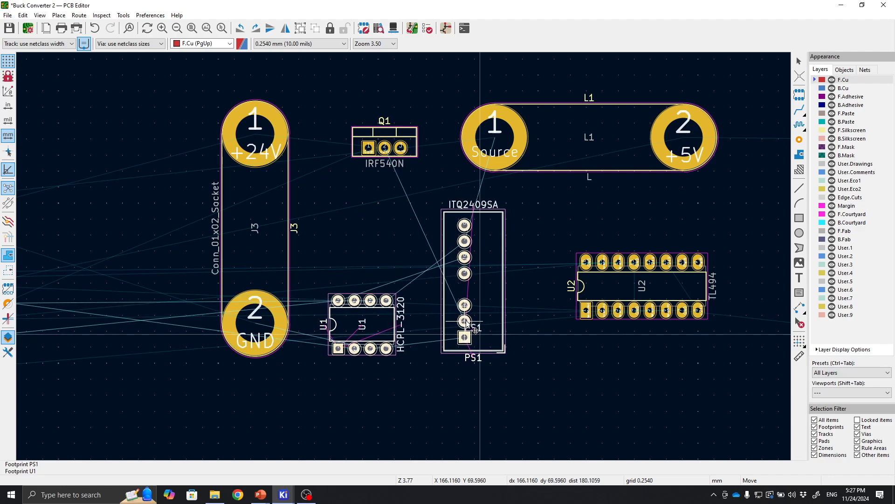
click(467, 323)
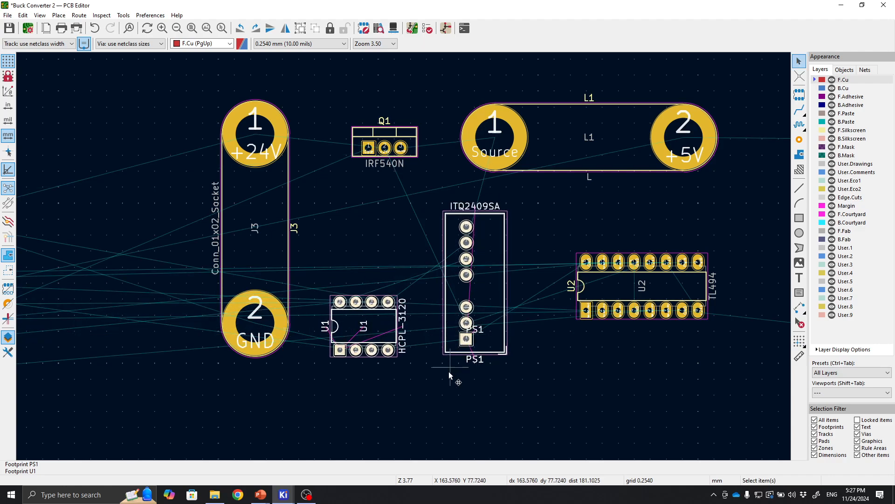
click(451, 374)
Move the group of twelve passive parts and pin connectors below the main components.
middle_drag(457, 375, 602, 372)
scroll(343, 330, down, 2)
middle_drag(165, 182, 292, 177)
drag(144, 127, 439, 332)
key(m)
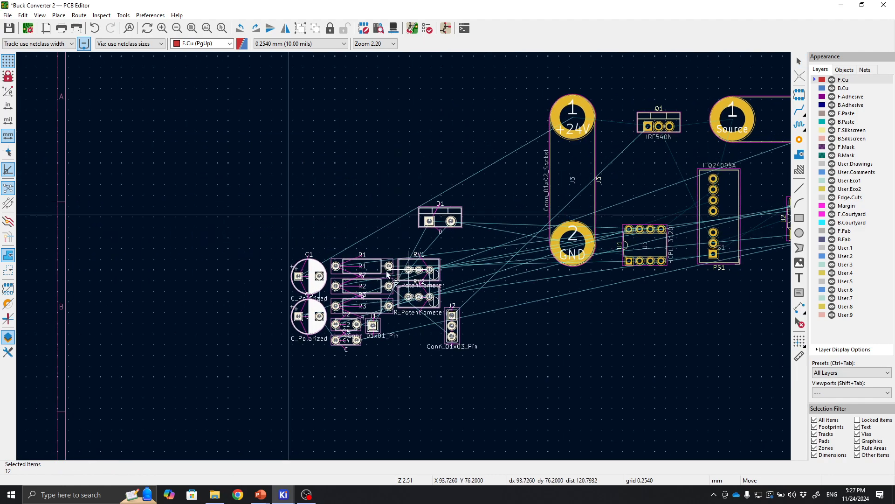
middle_drag(407, 270, 192, 243)
middle_drag(627, 345, 507, 332)
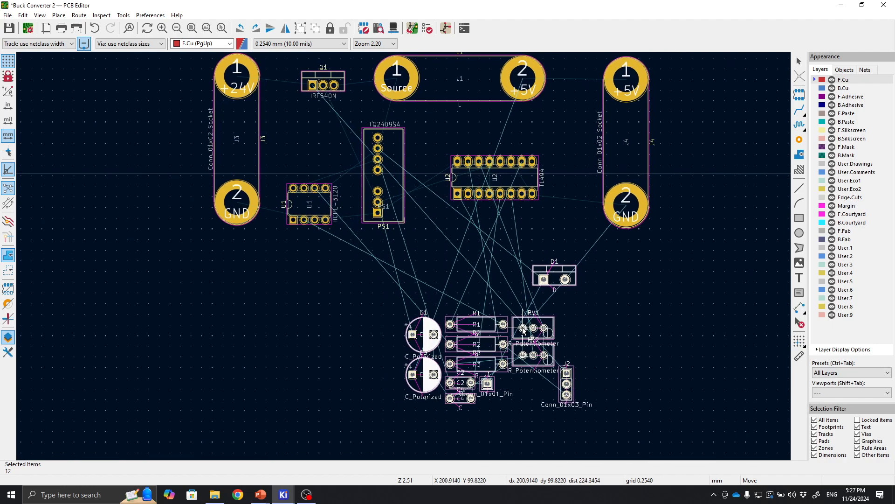
click(523, 328)
click(610, 310)
Move diode D1 up between PS1 and U2, just below L1.
middle_drag(490, 232, 474, 292)
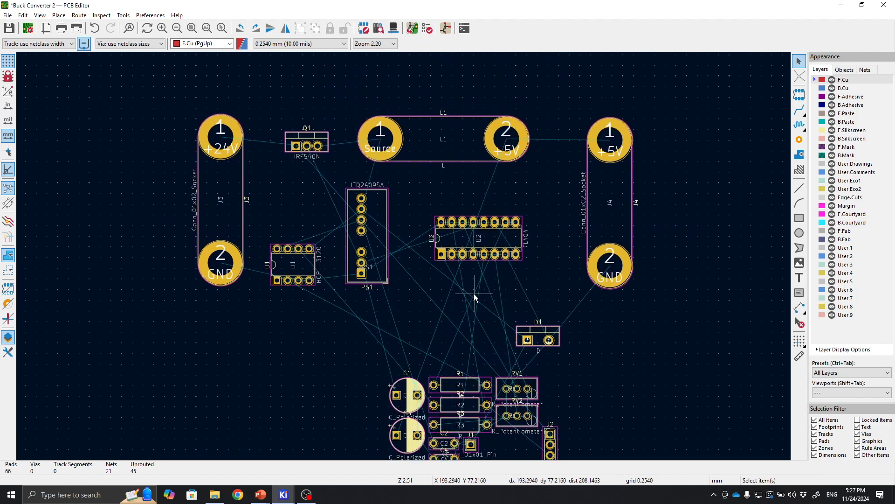
click(537, 336)
drag(536, 336, 434, 191)
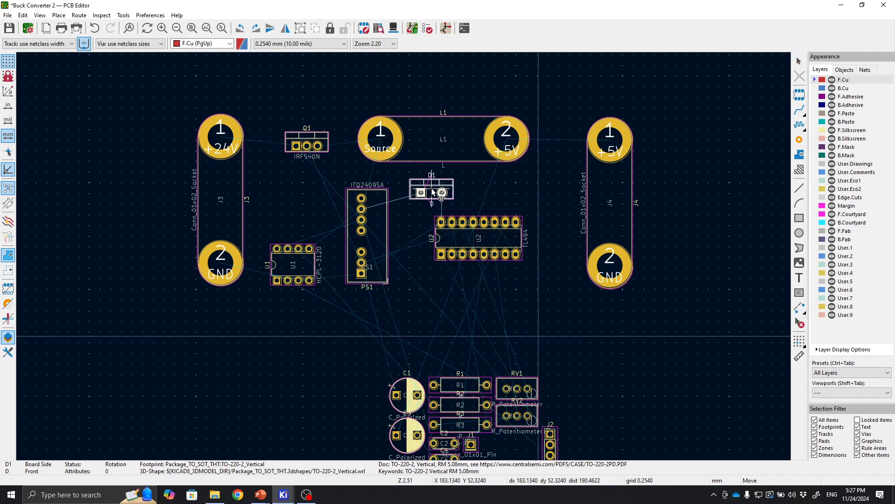
click(433, 192)
Open U2's footprint properties and close them without changes.
middle_drag(442, 314, 389, 262)
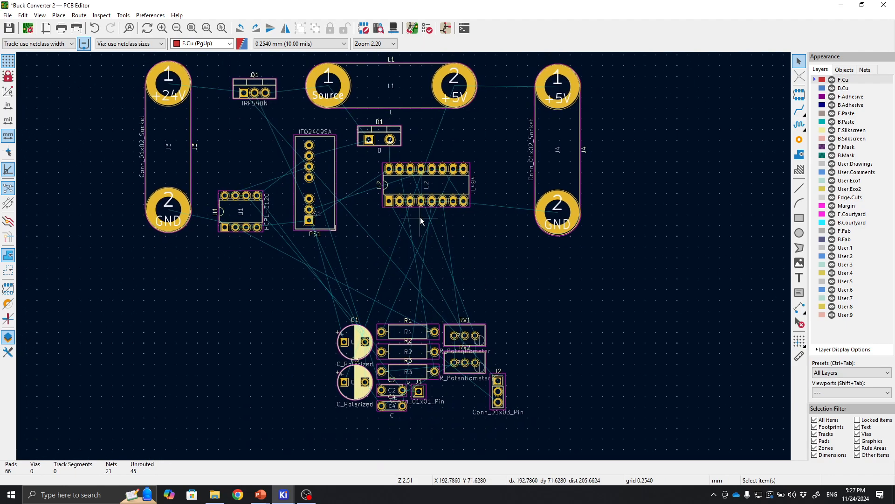
double_click(451, 185)
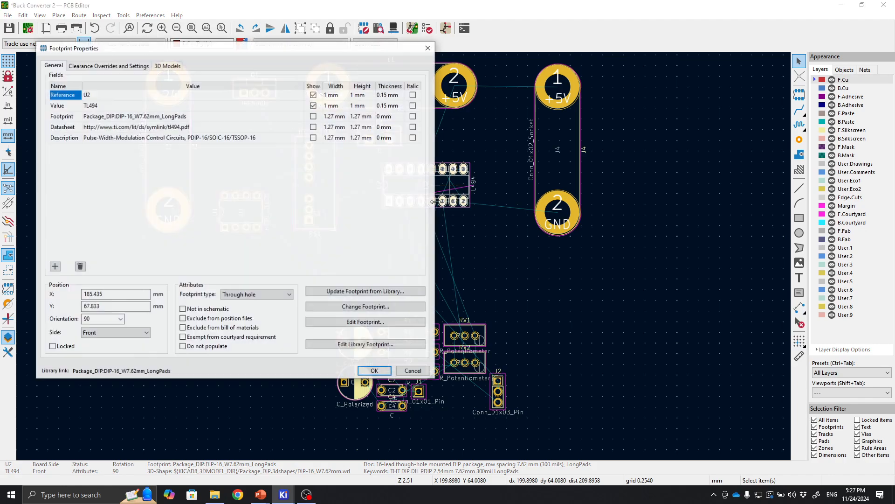
click(410, 374)
Nudge U2 slightly left under D1.
drag(437, 188, 421, 192)
click(483, 262)
middle_drag(485, 264, 557, 268)
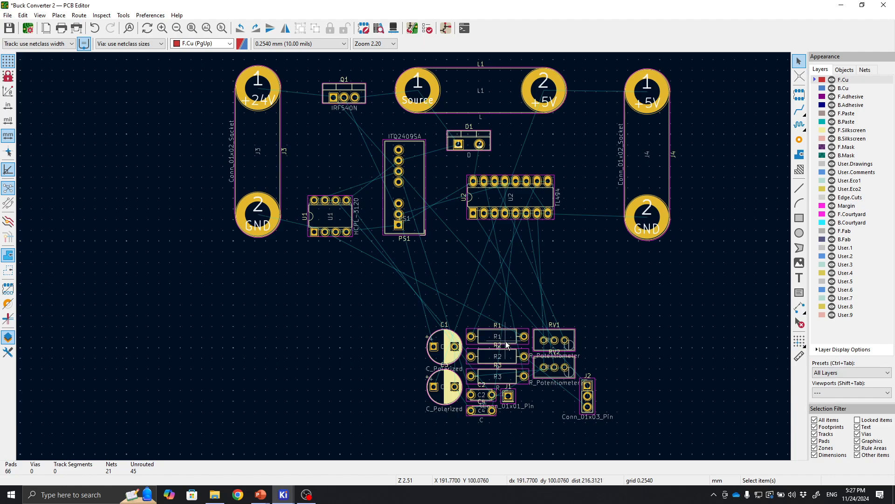
Move R1 out of the passive group and place R2 vertically between Q1 and U1.
drag(507, 345, 321, 306)
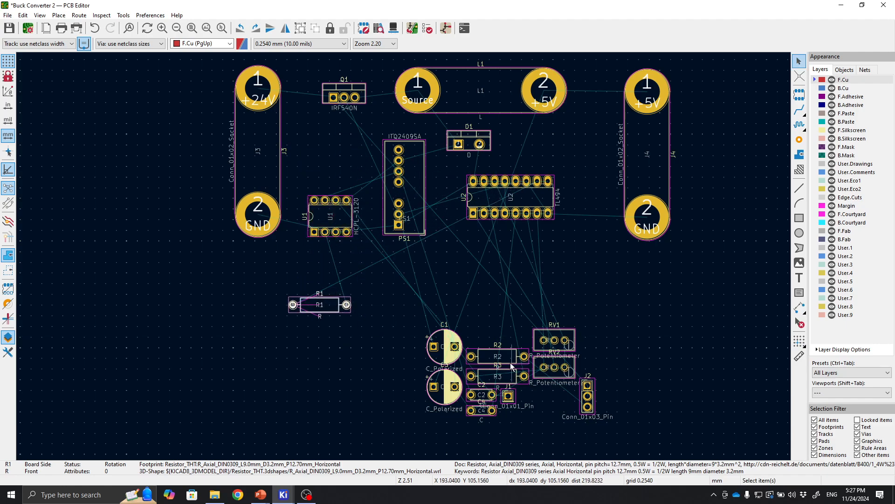
drag(511, 362, 334, 148)
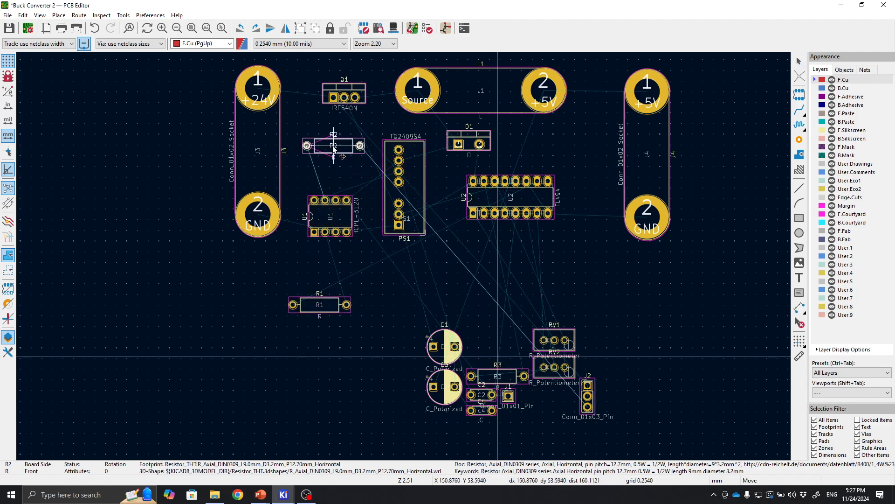
key(r)
click(341, 147)
Fine-tune R2's position just above U1.
key(F1)
key(F1)
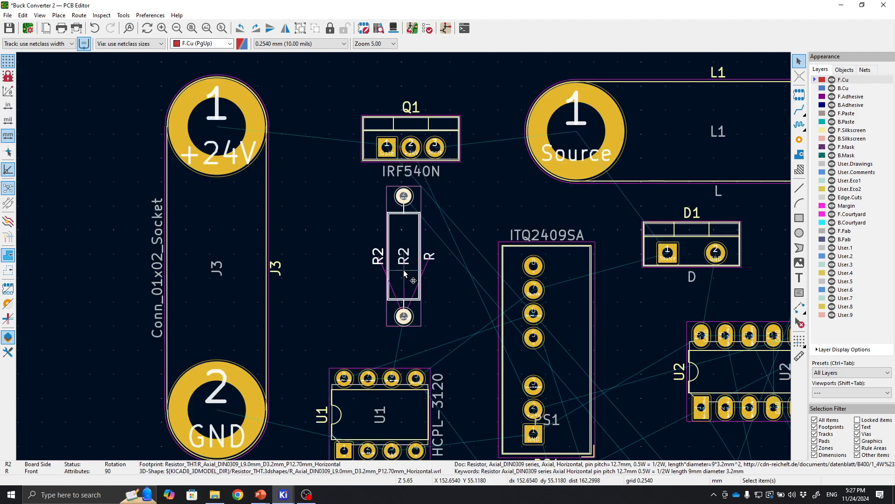
drag(404, 270, 368, 290)
middle_drag(658, 452, 540, 318)
middle_drag(571, 402, 404, 257)
scroll(404, 257, down, 1)
scroll(404, 256, up, 1)
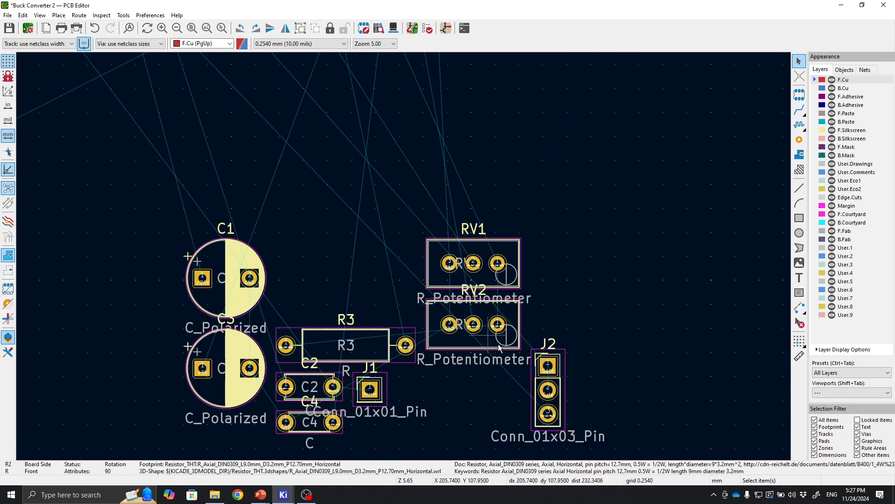
Move connector J2 between Q1 and R2 and rotate it horizontally.
click(559, 368)
key(m)
middle_drag(255, 133, 439, 364)
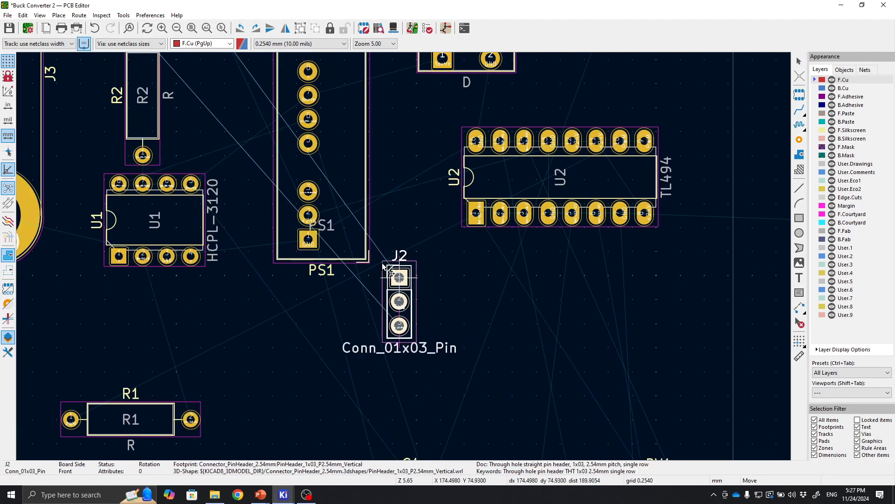
middle_drag(271, 170, 394, 367)
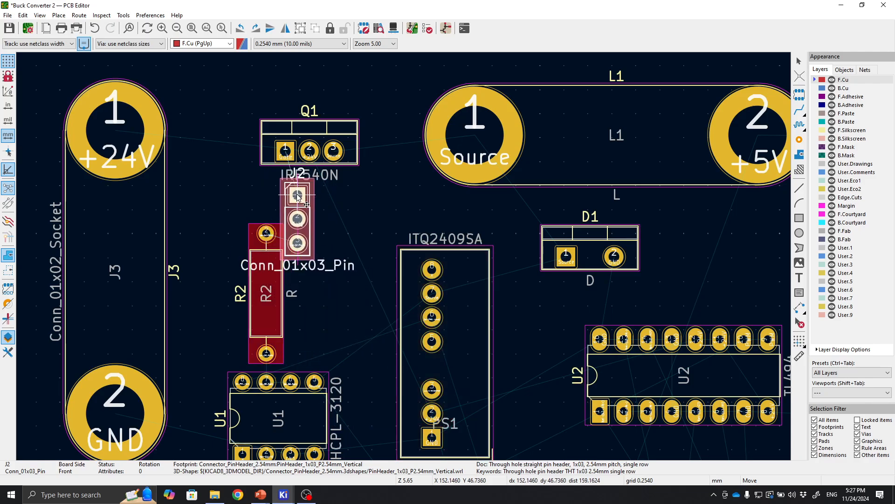
key(r)
scroll(311, 218, up, 3)
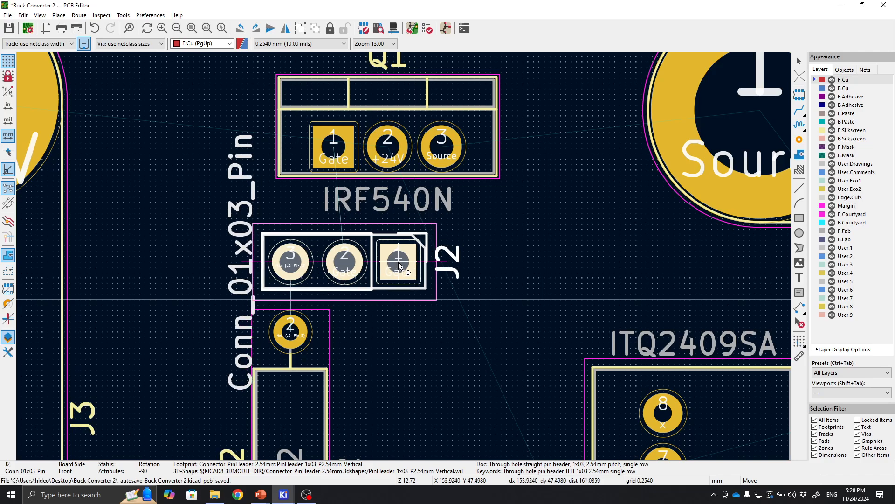
click(399, 265)
Move connector J1 from the loose parts up beside R2, just below J2.
scroll(403, 261, up, 3)
scroll(404, 261, down, 3)
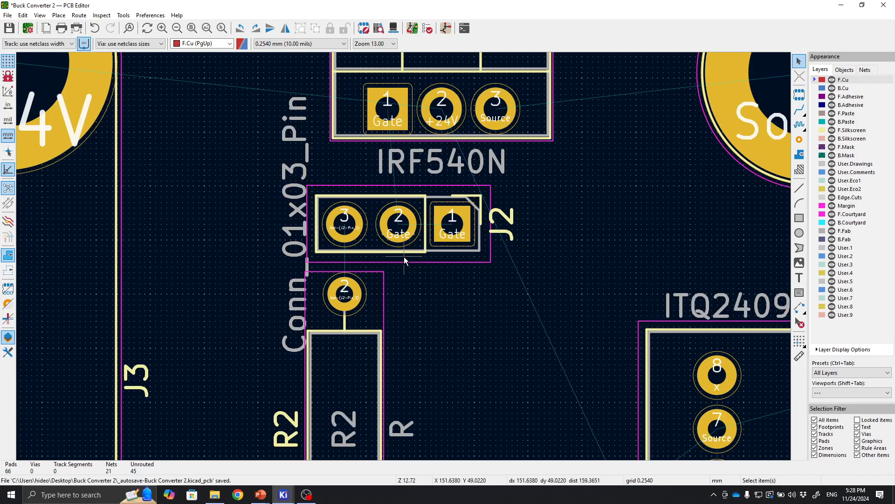
scroll(404, 257, down, 4)
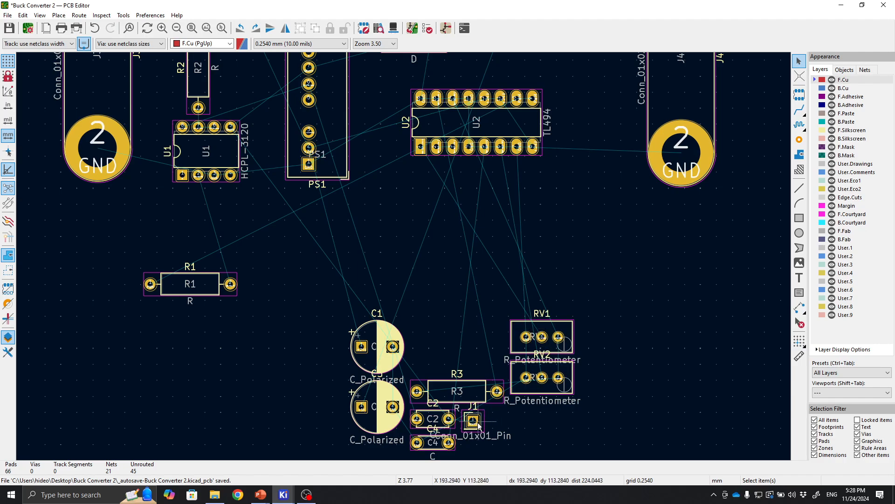
drag(483, 425, 363, 4)
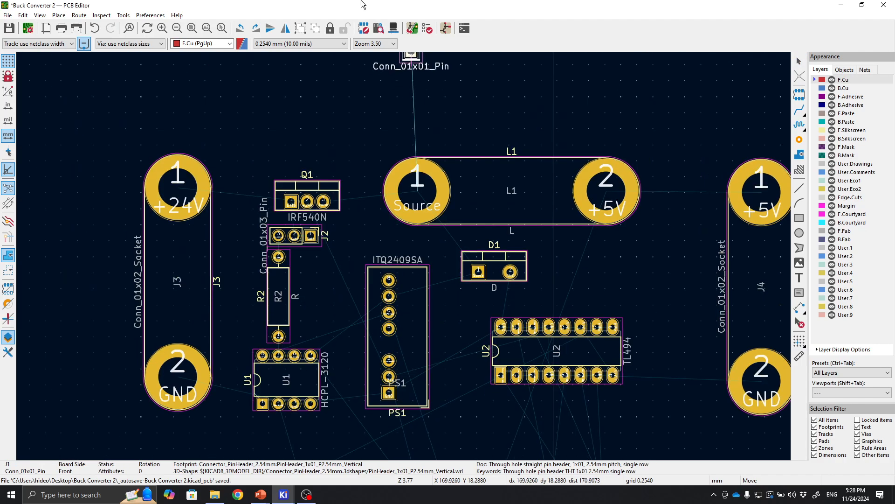
drag(221, 5, 316, 301)
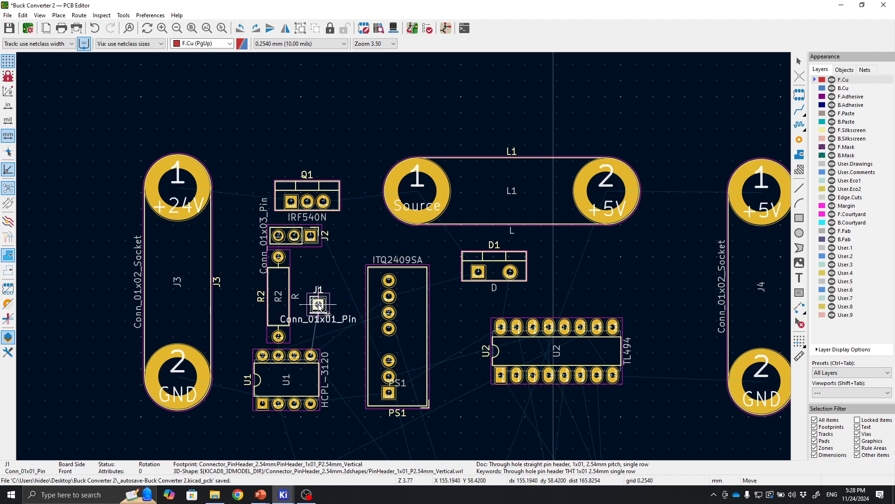
scroll(316, 301, up, 4)
drag(417, 253, 388, 224)
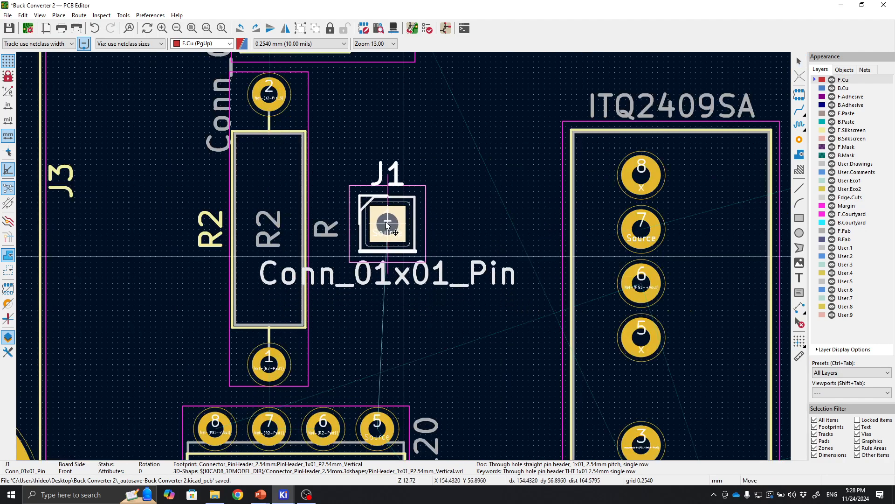
middle_drag(387, 225, 395, 328)
drag(394, 327, 385, 273)
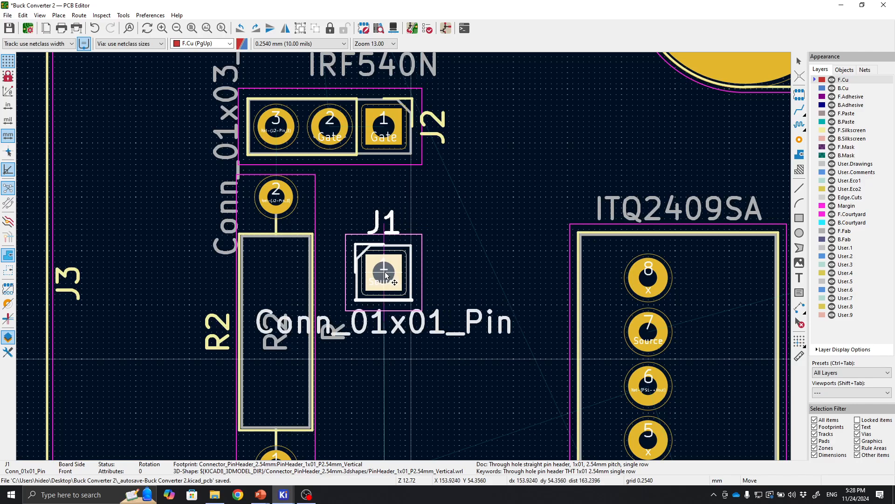
click(385, 276)
Reposition J1 directly to the right of J2's pin 1.
scroll(458, 237, down, 2)
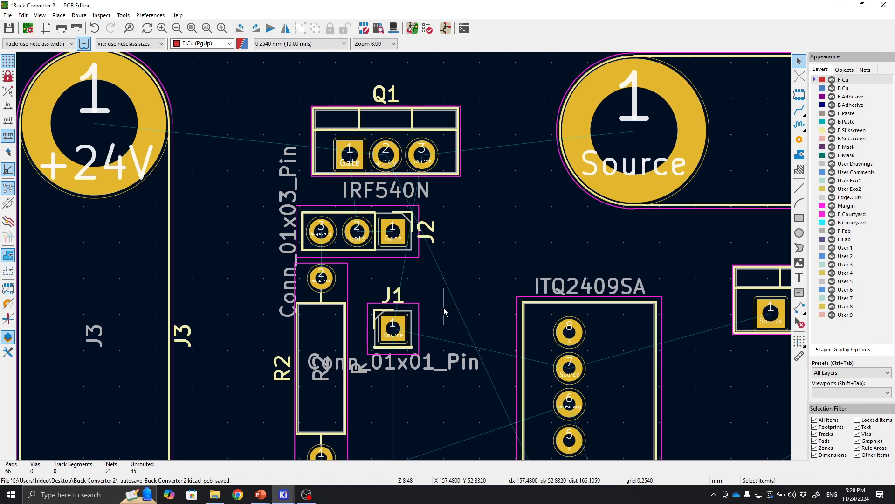
click(416, 336)
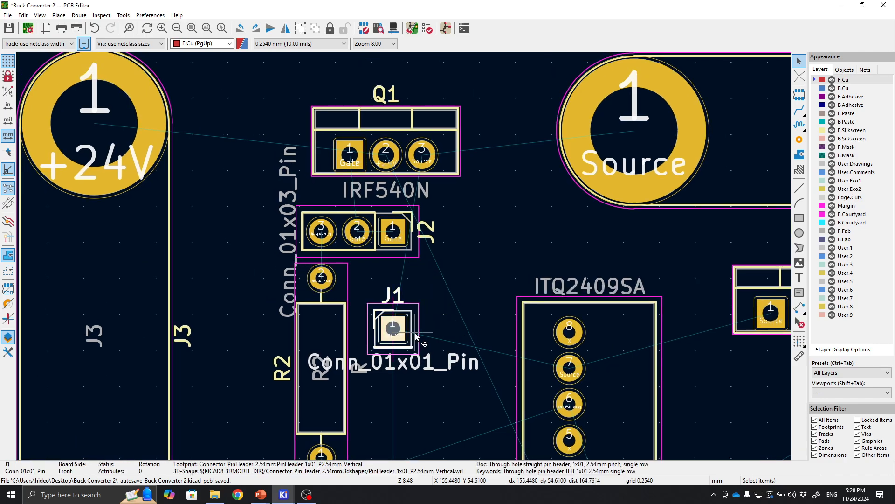
key(e)
click(410, 371)
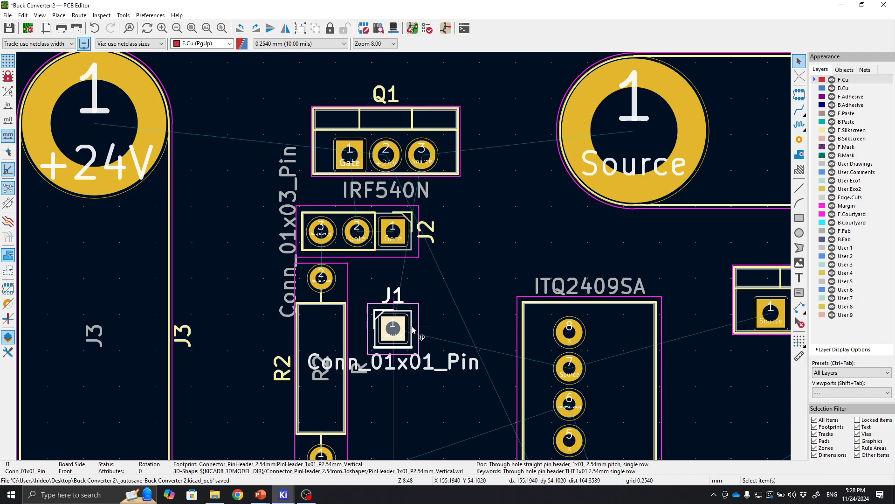
key(m)
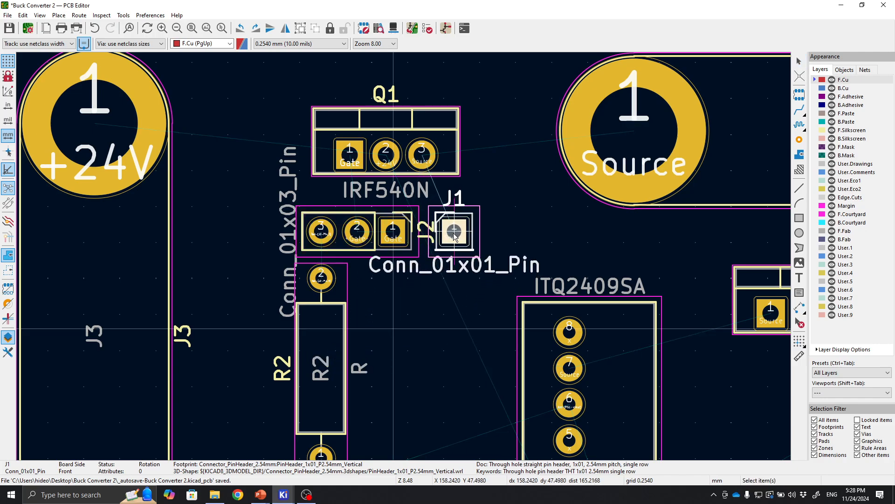
click(438, 326)
Move capacitor C1 onto connector J3, between its +24V and GND pads.
scroll(438, 327, down, 3)
middle_drag(481, 322, 454, 175)
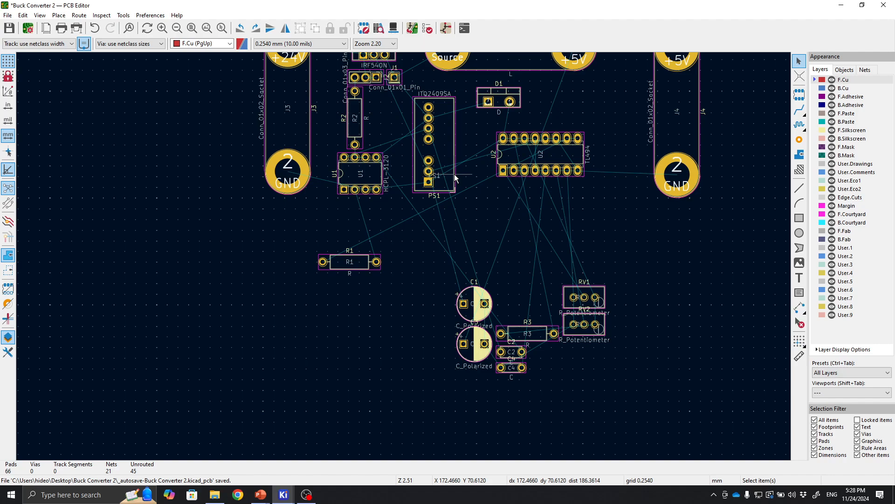
scroll(496, 292, up, 4)
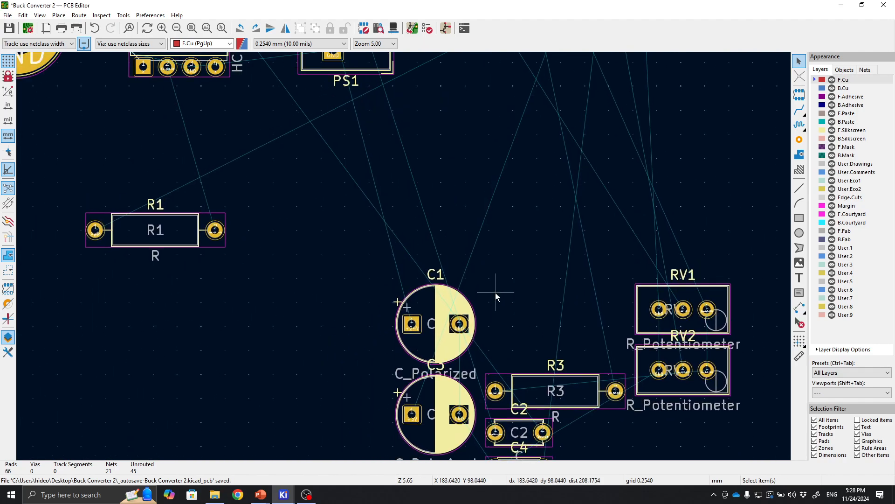
click(448, 307)
key(m)
middle_drag(498, 216, 400, 310)
middle_drag(522, 164, 406, 310)
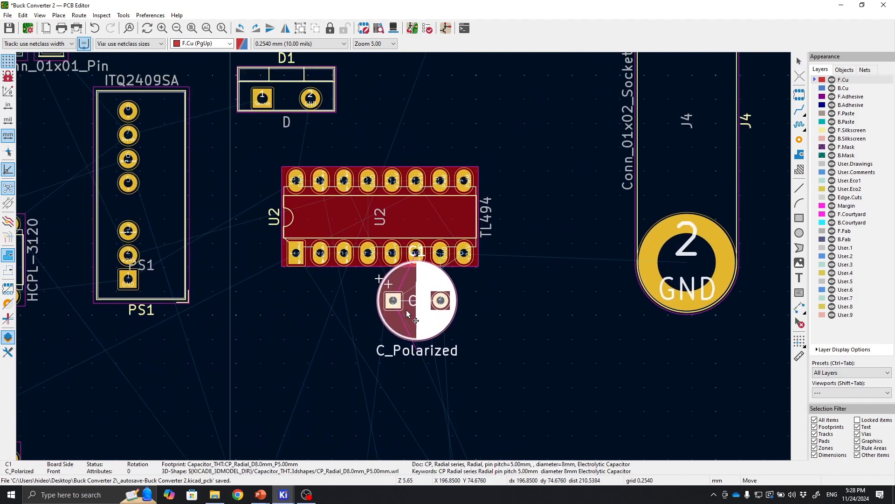
middle_drag(512, 153, 447, 249)
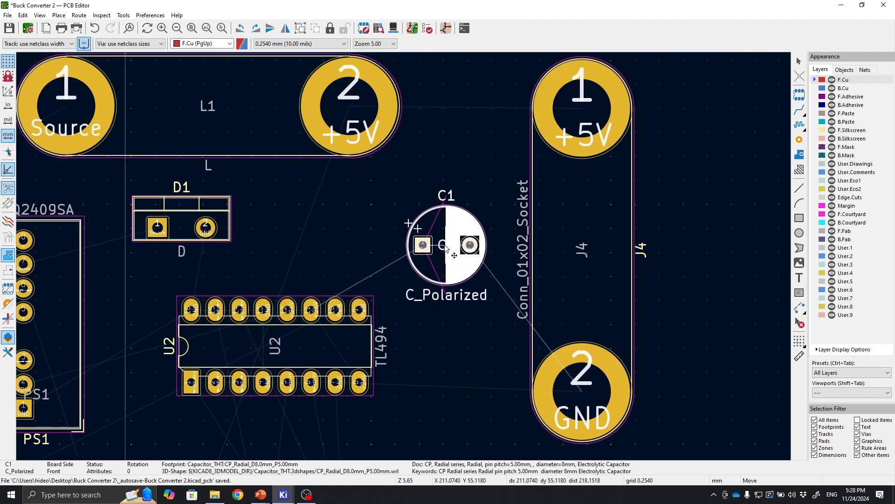
middle_drag(232, 218, 613, 224)
middle_drag(289, 233, 628, 217)
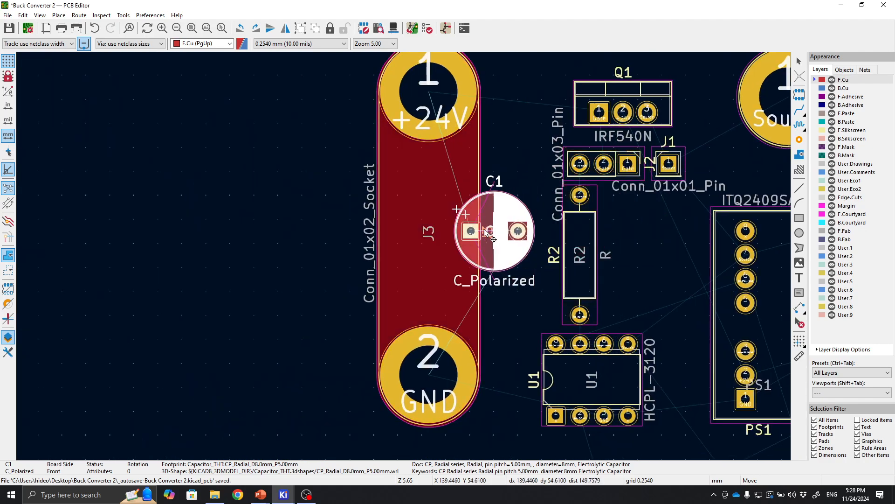
scroll(433, 223, up, 2)
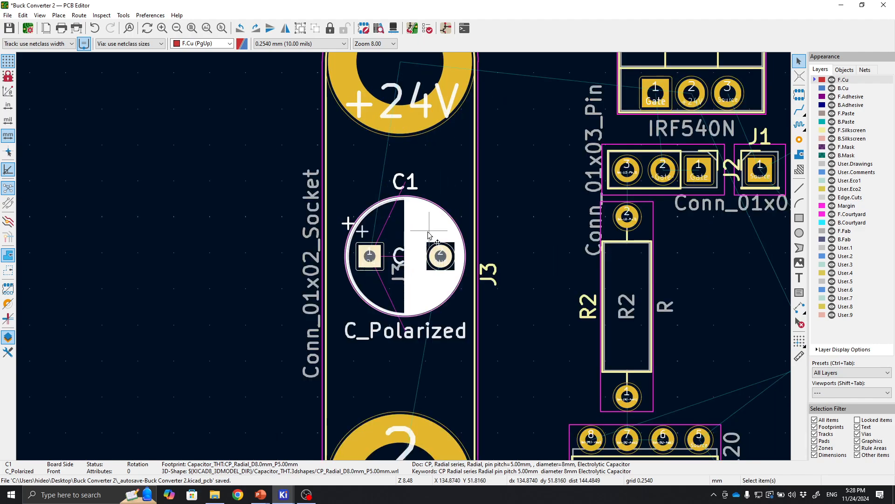
click(434, 264)
Rotate C1 by three quarter turns so it stands vertically with its positive pad toward +24V.
key(r)
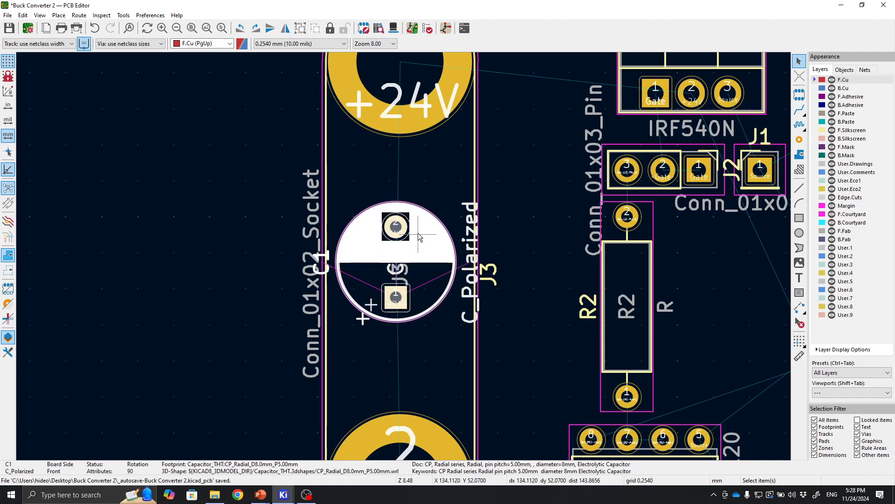
key(r)
key(r)
click(503, 236)
Rotate resistor R1 by 180° and move it just below PS1.
scroll(504, 237, down, 3)
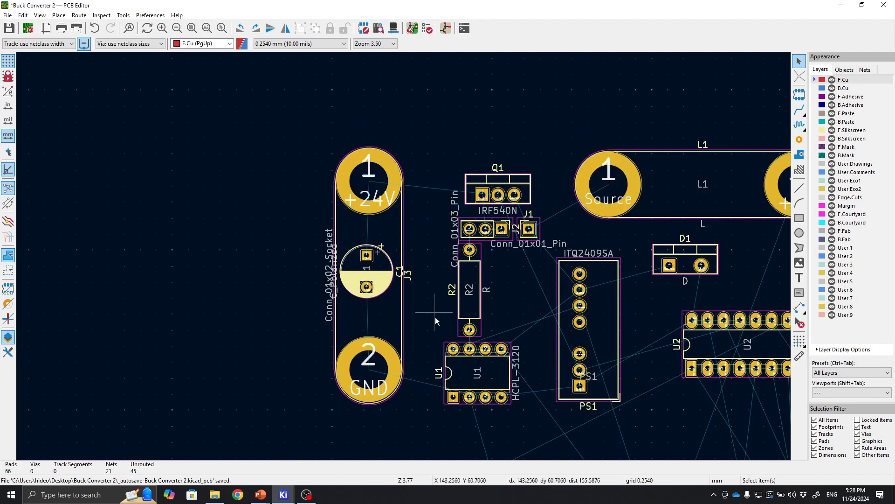
click(267, 348)
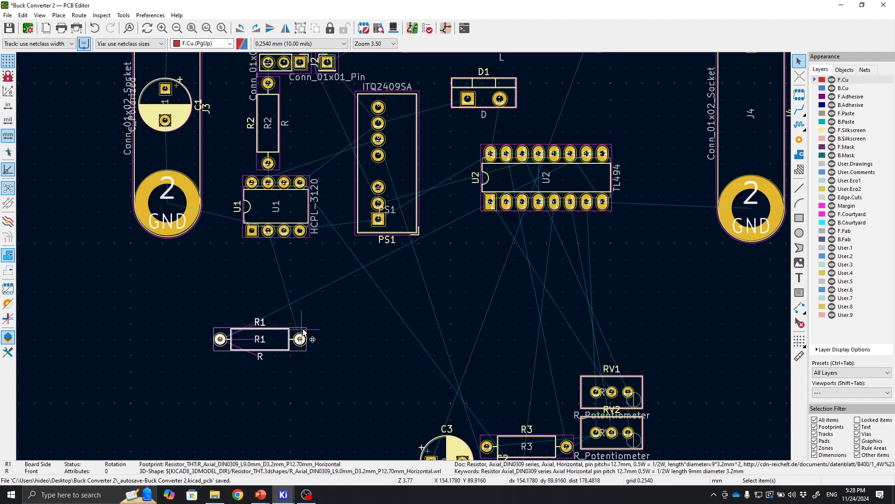
key(r)
key(r)
drag(264, 347, 387, 264)
middle_drag(497, 309, 368, 254)
middle_drag(441, 263, 404, 323)
Move potentiometer RV1 up next to diode D1, above U2.
click(460, 395)
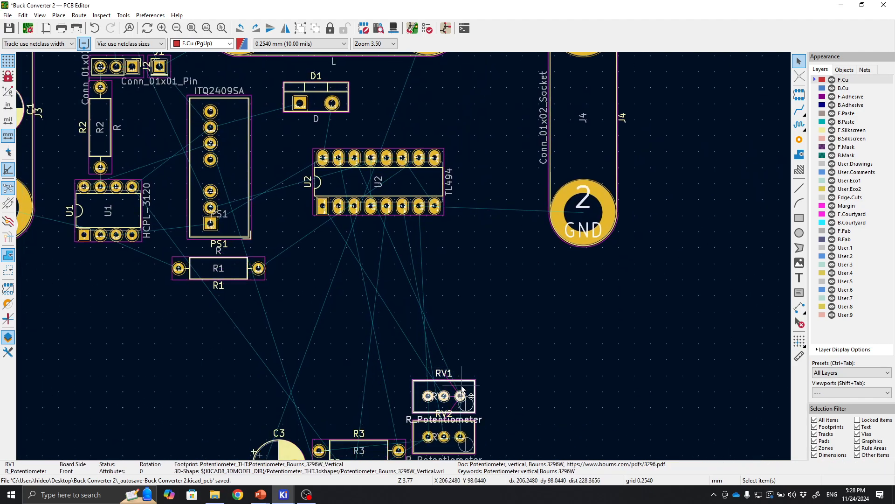
key(Escape)
click(459, 391)
key(m)
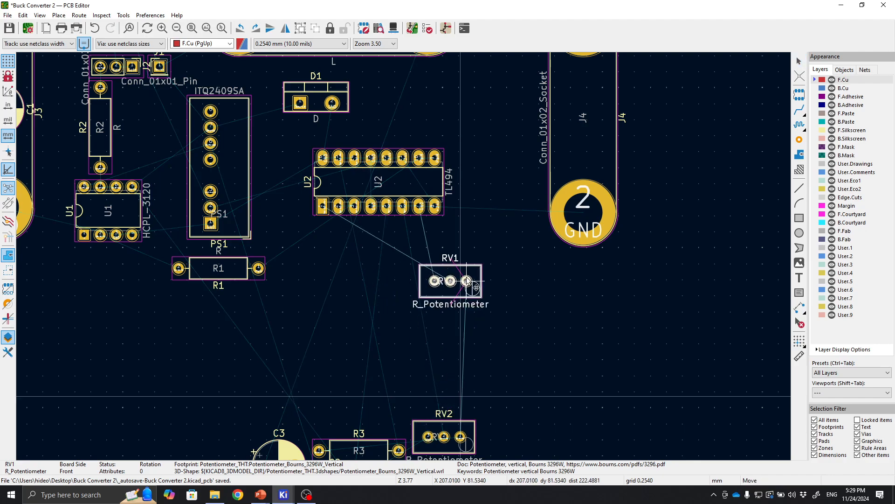
middle_drag(471, 222, 456, 338)
click(378, 217)
Nudge RV1 slightly further right and up beside D1.
scroll(378, 218, up, 5)
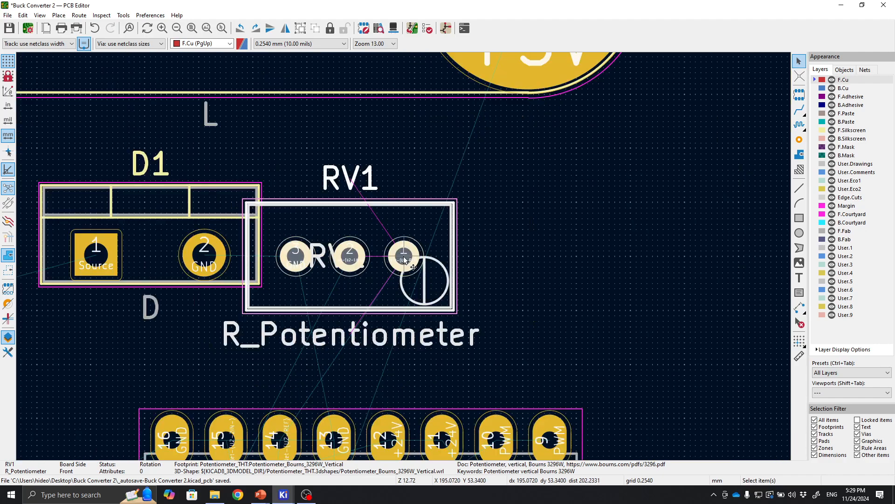
key(e)
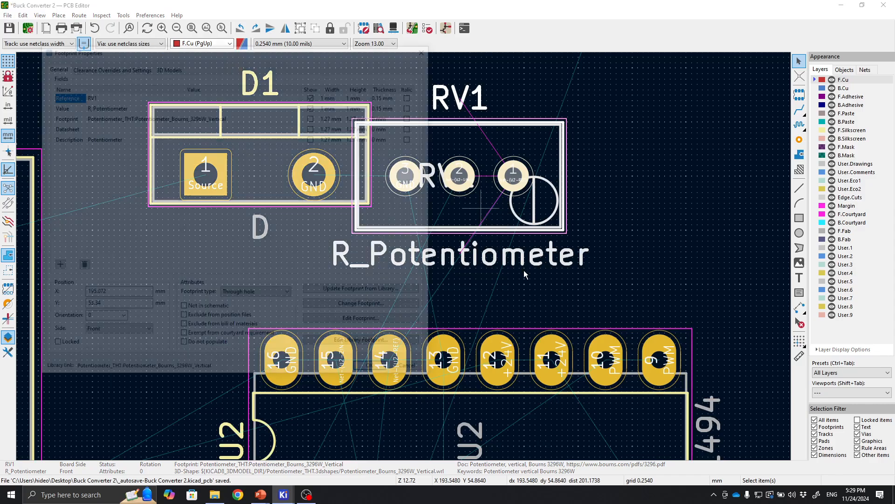
click(413, 372)
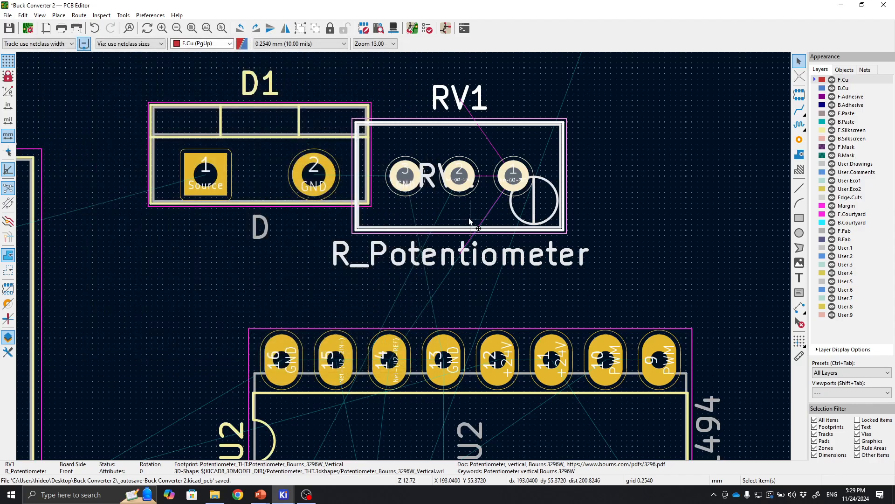
key(m)
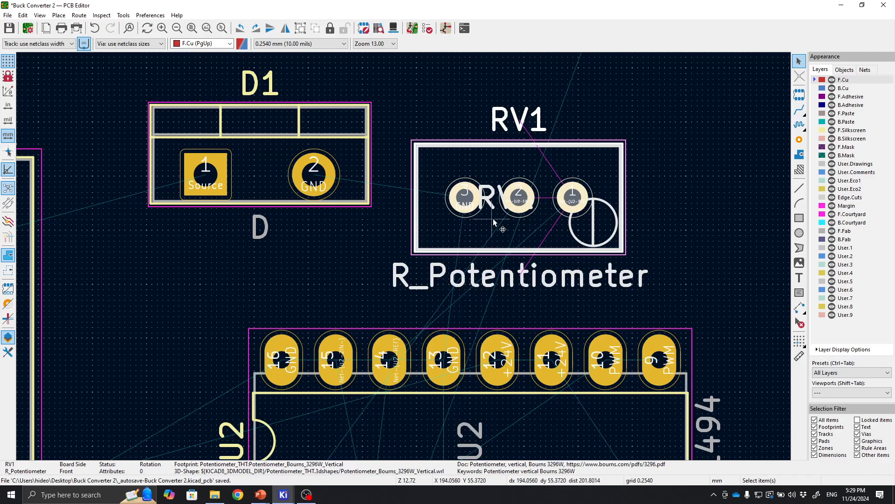
middle_drag(364, 320, 475, 186)
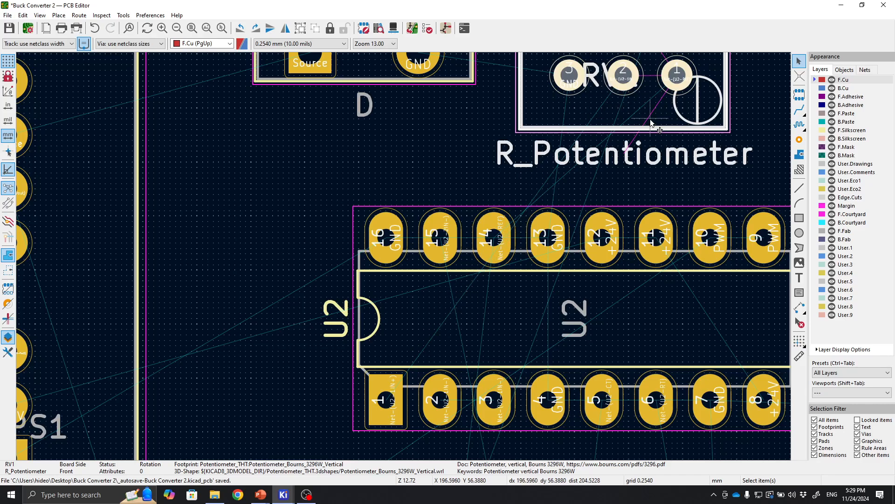
middle_drag(652, 122, 625, 201)
click(726, 138)
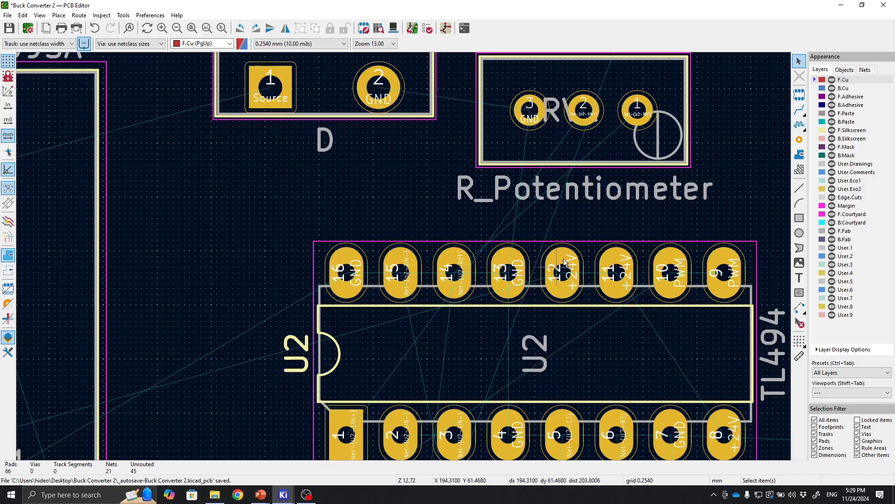
Move RV1 below U2's lower pin row.
drag(634, 165, 429, 402)
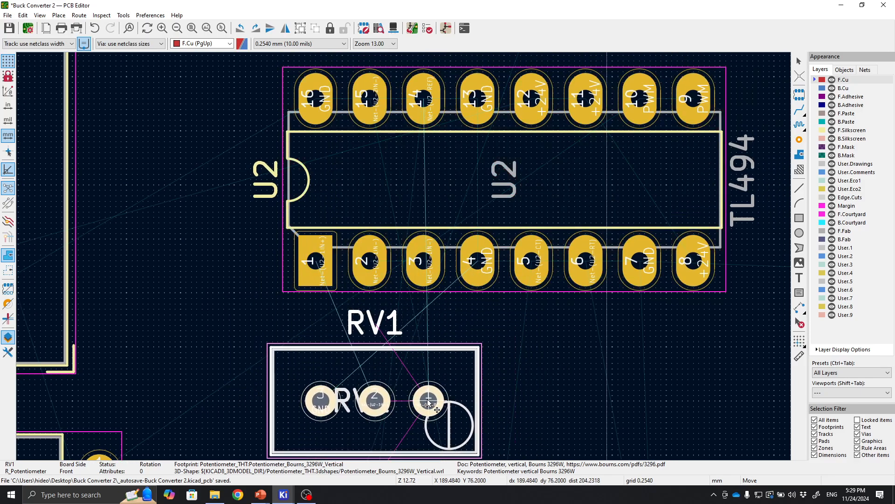
click(428, 402)
scroll(418, 354, up, 2)
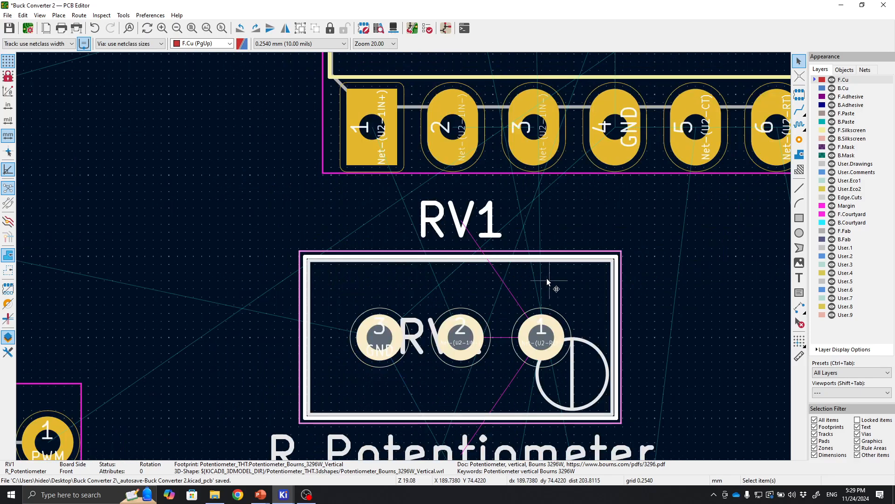
scroll(546, 278, down, 4)
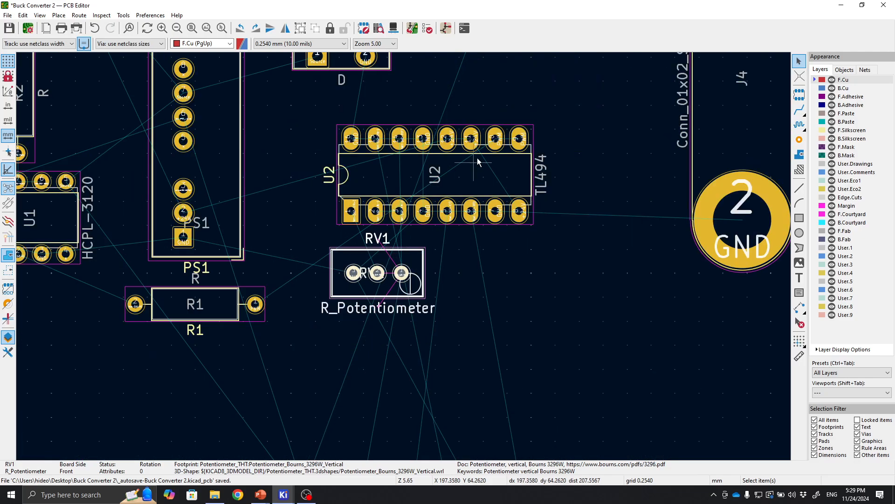
Rotate the TL494 controller U2 by 180° and nudge it slightly left.
key(r)
key(r)
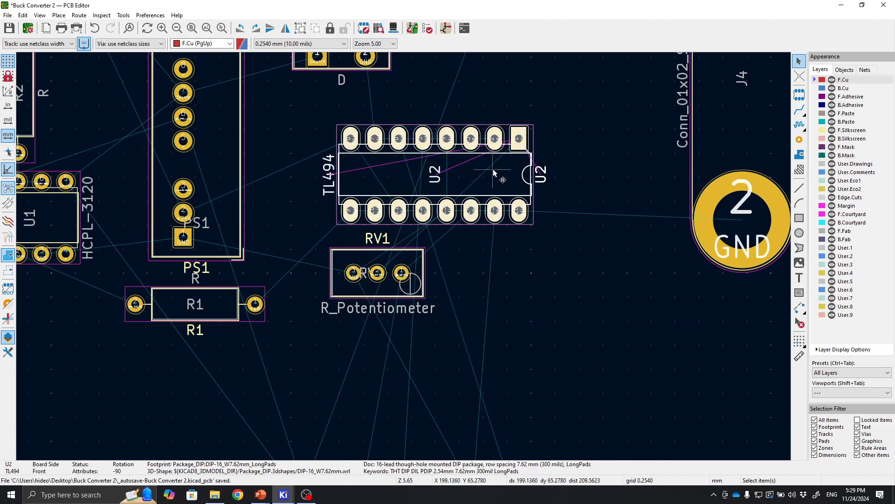
drag(493, 170, 484, 170)
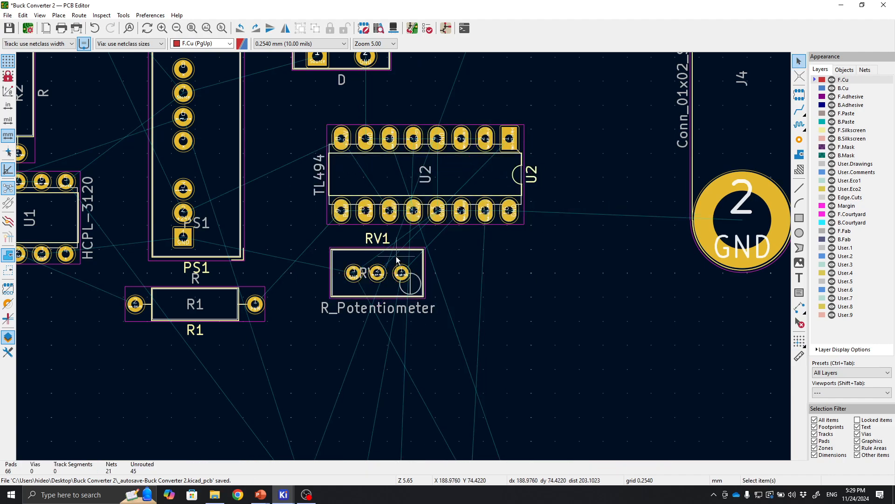
Move RV1 back above U2, to the right of D1.
middle_drag(397, 260, 389, 325)
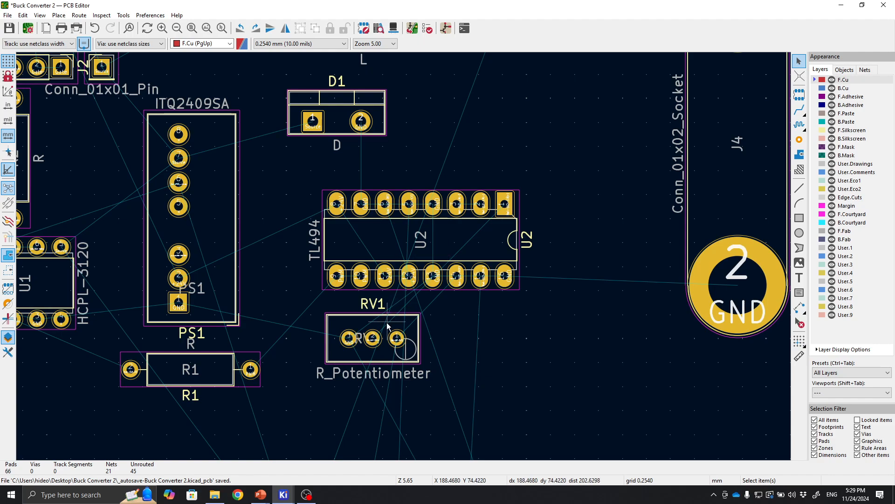
drag(398, 335, 503, 130)
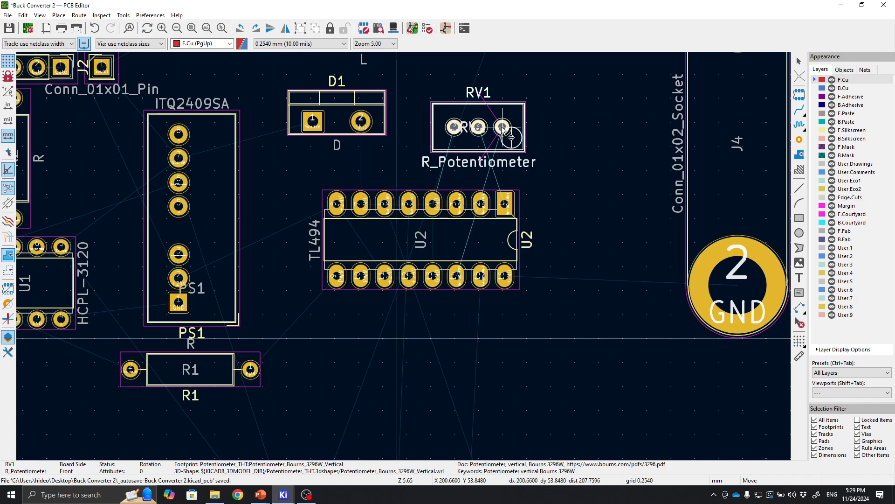
drag(502, 128, 502, 128)
scroll(502, 128, up, 2)
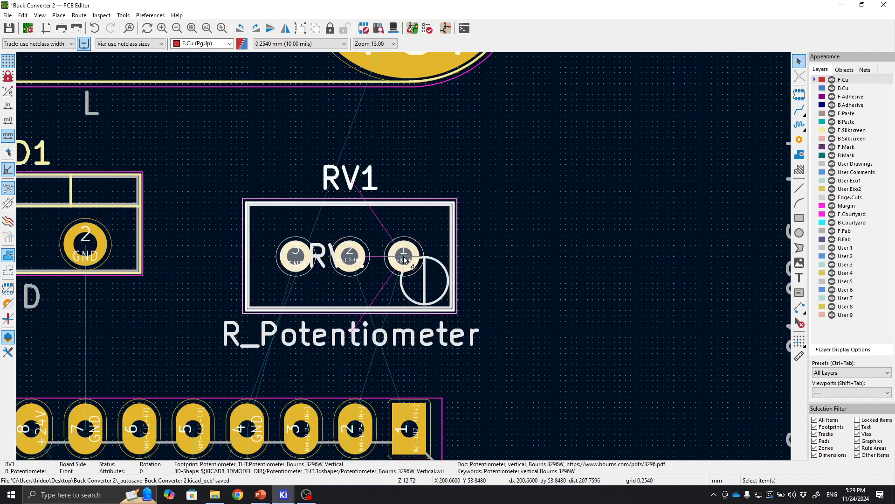
Nudge RV1 slightly left and down, closer to U2's upper pin row.
middle_drag(449, 367, 553, 234)
drag(428, 181, 424, 154)
middle_drag(520, 365, 564, 276)
middle_drag(490, 277, 446, 362)
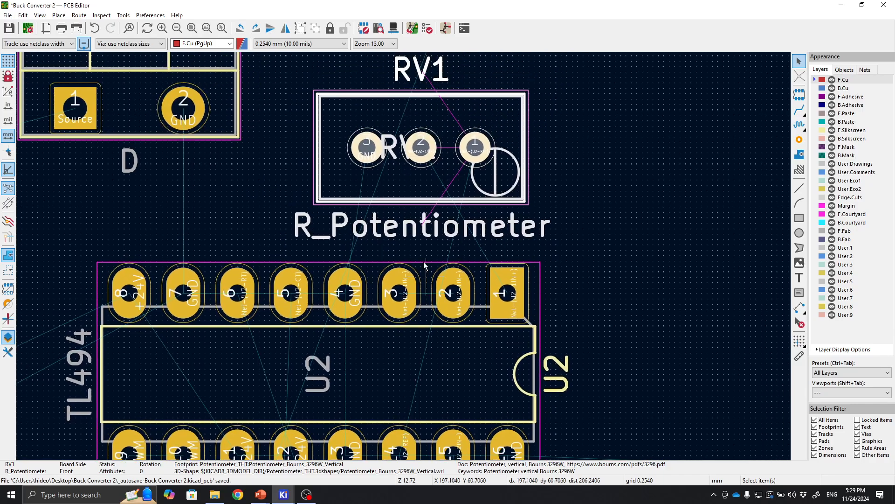
Move RV1 to the right end of U2 and rotate it upright.
scroll(395, 174, up, 1)
middle_drag(535, 354, 480, 284)
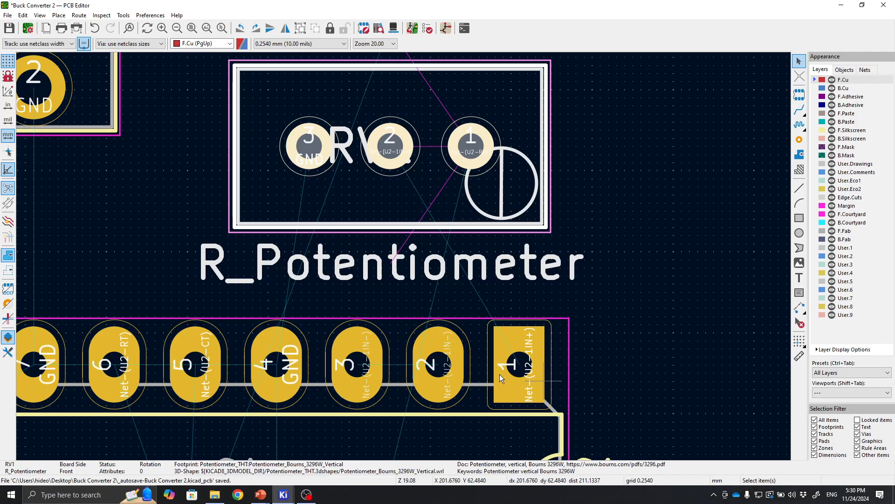
right_drag(436, 388, 156, 262)
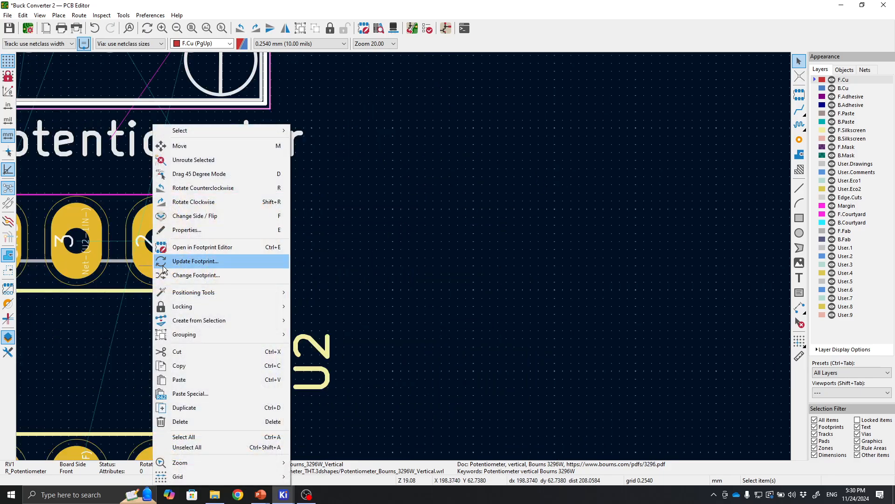
click(467, 324)
right_drag(360, 283, 481, 295)
scroll(482, 299, down, 3)
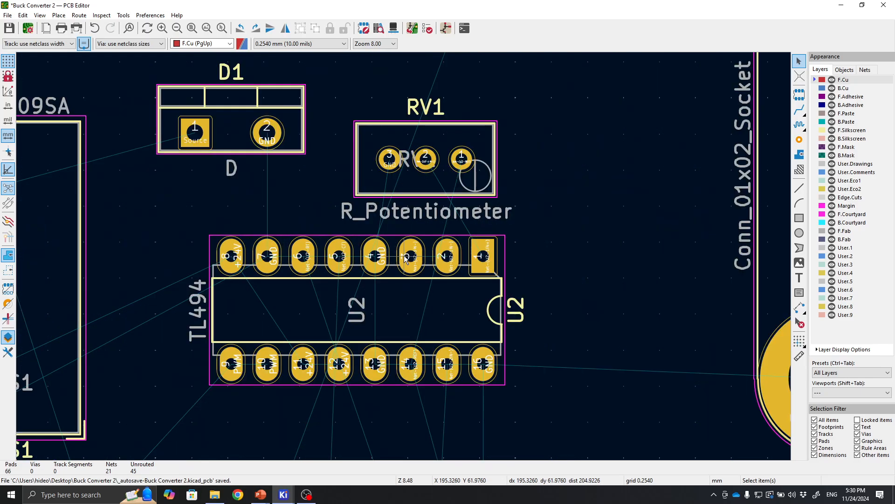
drag(428, 202, 591, 325)
key(r)
key(m)
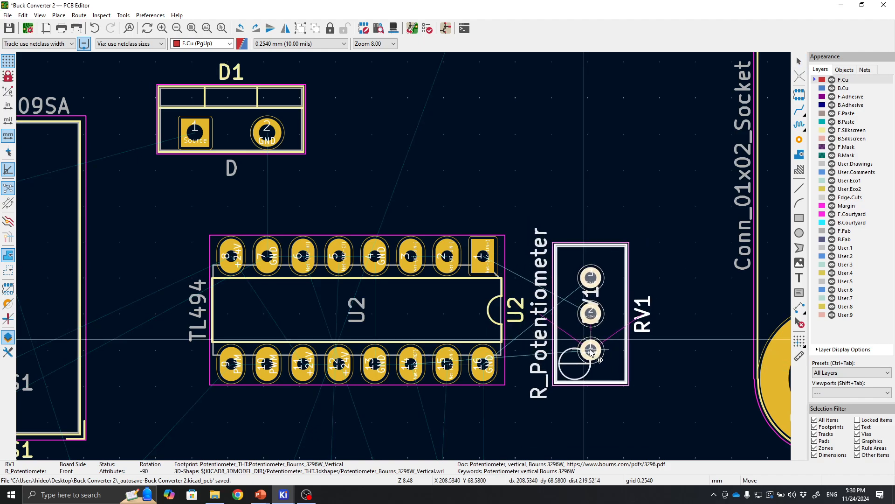
click(580, 352)
Rotate RV1 by 180° and nudge it slightly left beside U2.
scroll(547, 309, up, 2)
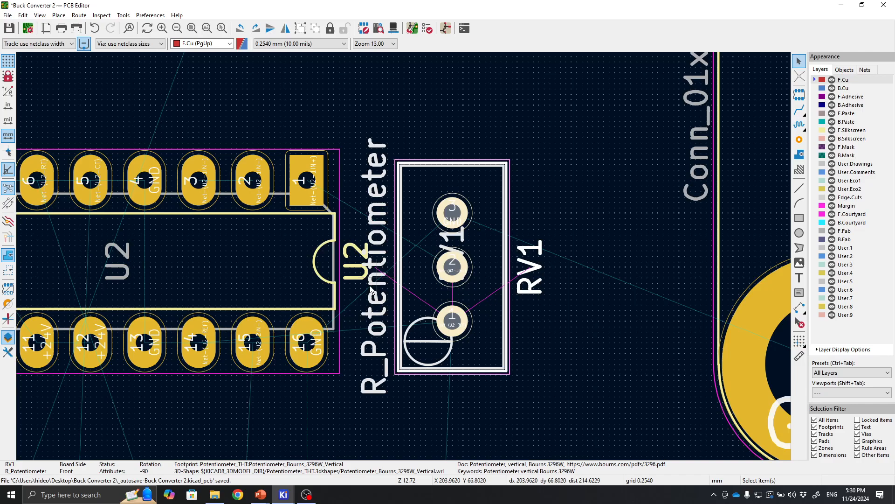
key(r)
key(r)
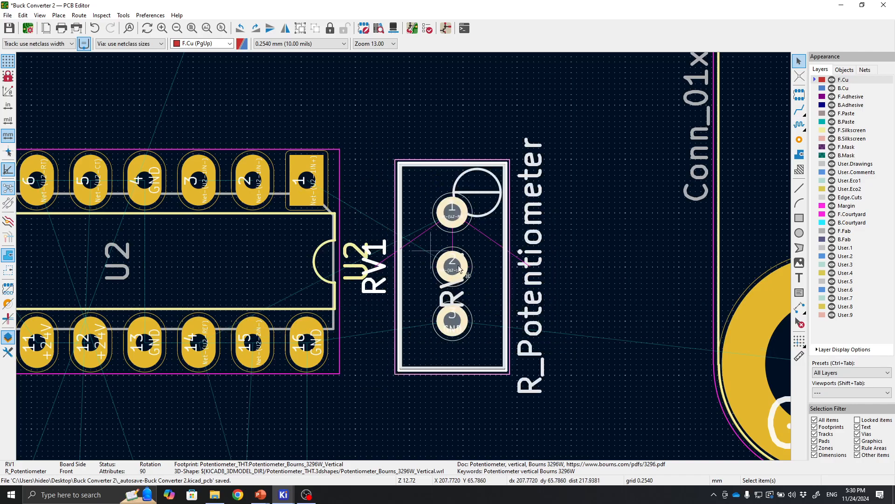
drag(452, 268, 421, 264)
key(Escape)
Move RV2 from the bottom of the board to just above U2's upper pin row.
scroll(404, 257, down, 5)
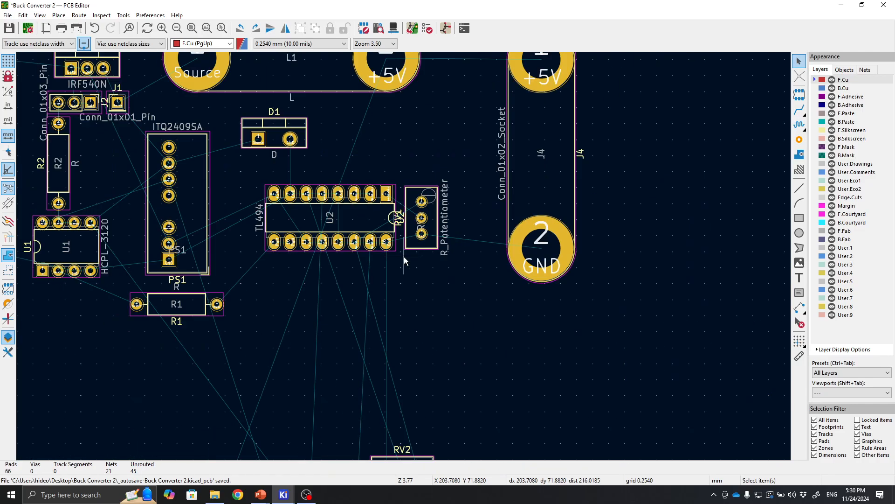
click(575, 395)
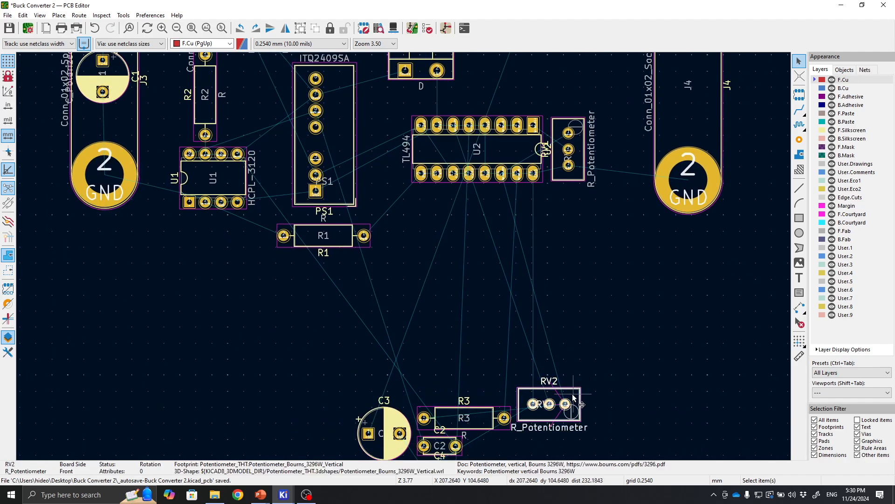
key(m)
middle_drag(543, 203, 491, 346)
scroll(476, 228, up, 5)
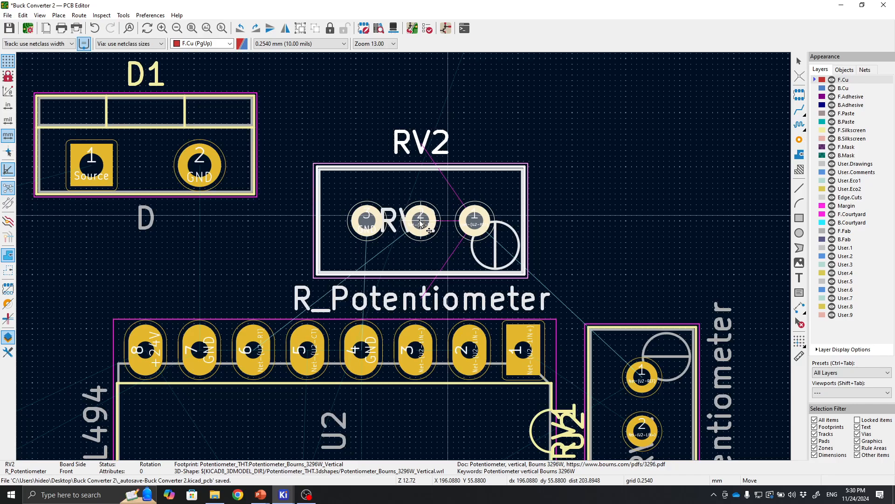
click(421, 223)
middle_drag(323, 451, 412, 261)
scroll(412, 261, down, 2)
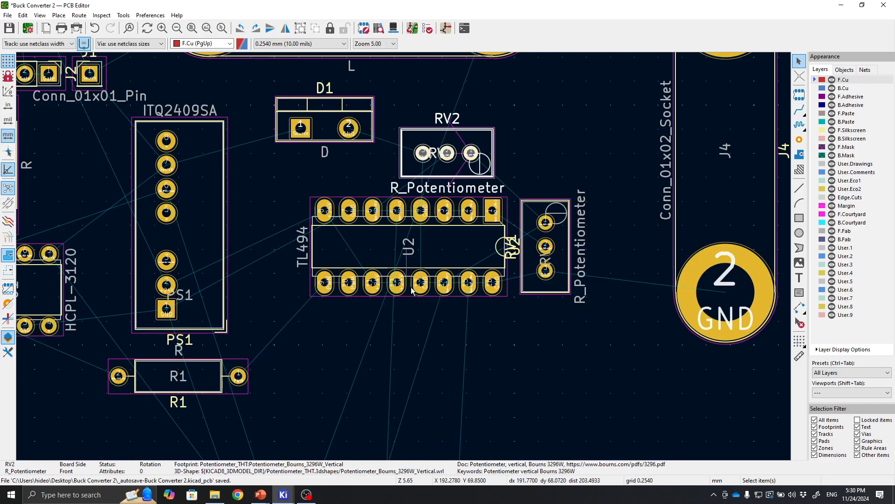
Select C3, R3, C2 and C4 together and move them up below U2.
middle_drag(440, 367, 455, 204)
scroll(456, 204, down, 1)
middle_drag(412, 355, 480, 264)
drag(271, 319, 512, 470)
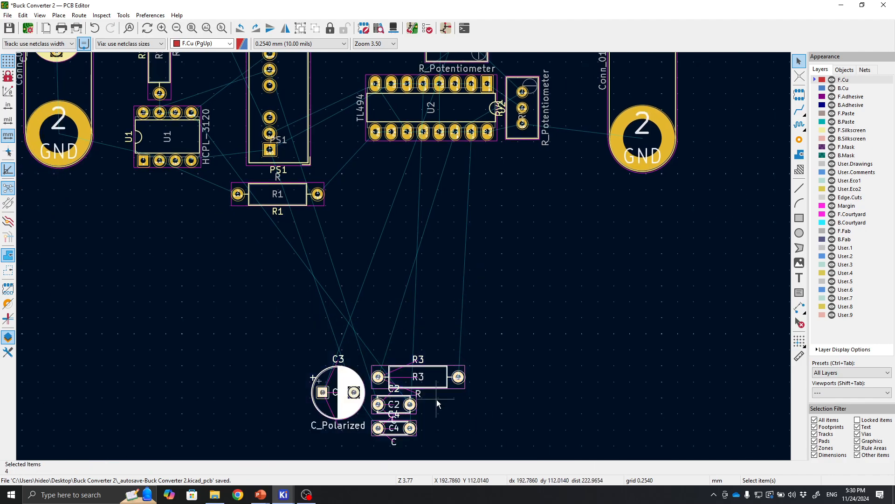
drag(419, 377, 459, 208)
middle_drag(503, 188, 480, 323)
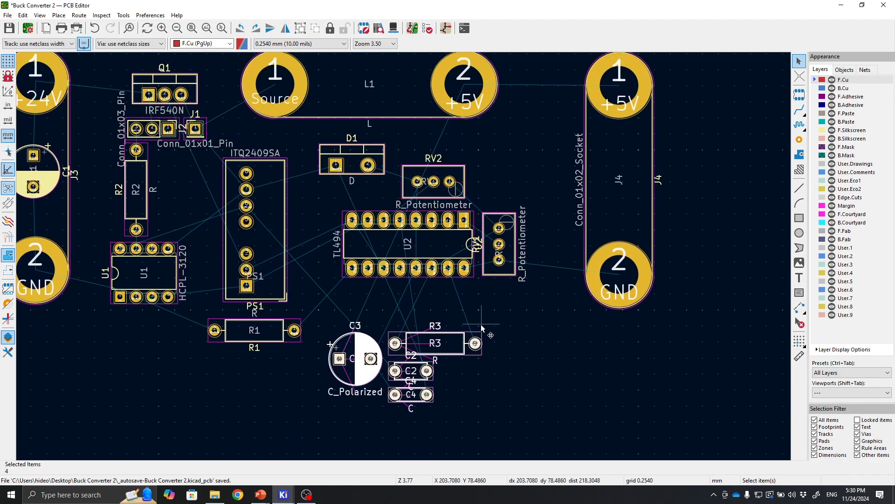
scroll(459, 311, up, 1)
middle_drag(373, 240, 467, 296)
scroll(466, 299, down, 1)
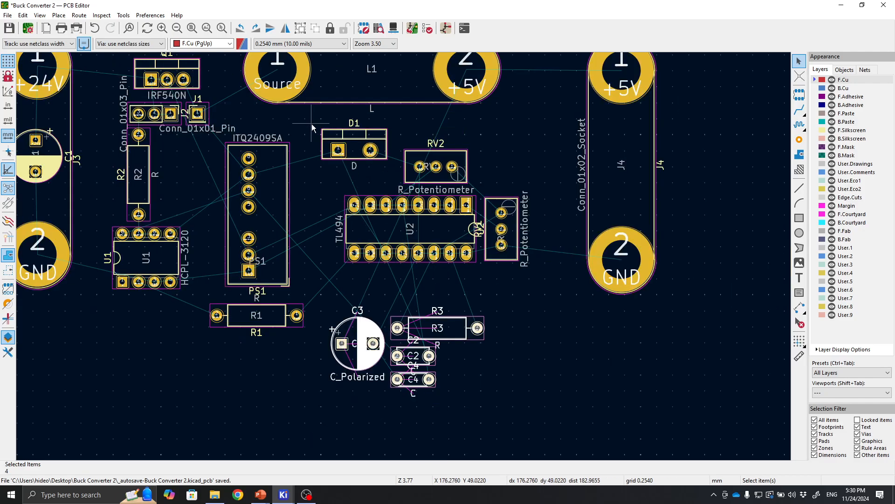
drag(312, 126, 578, 295)
drag(451, 257, 447, 279)
click(522, 324)
scroll(314, 208, up, 1)
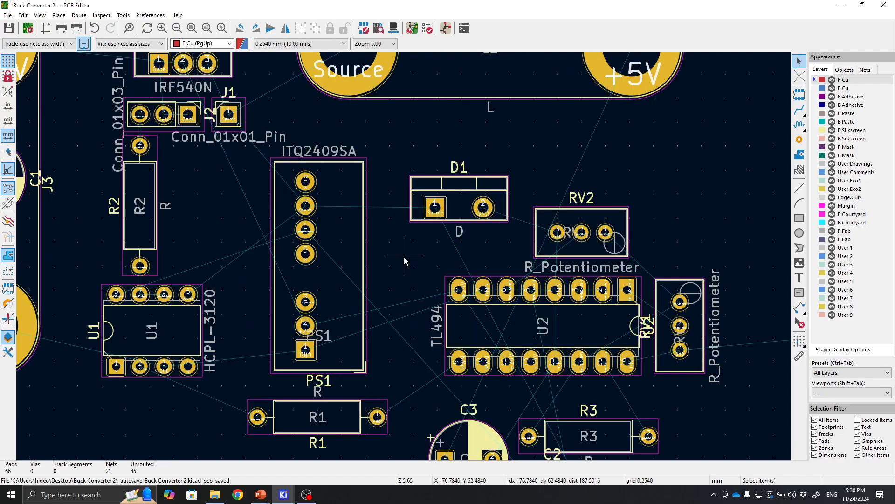
Move D1 slightly up and left.
drag(451, 201, 434, 160)
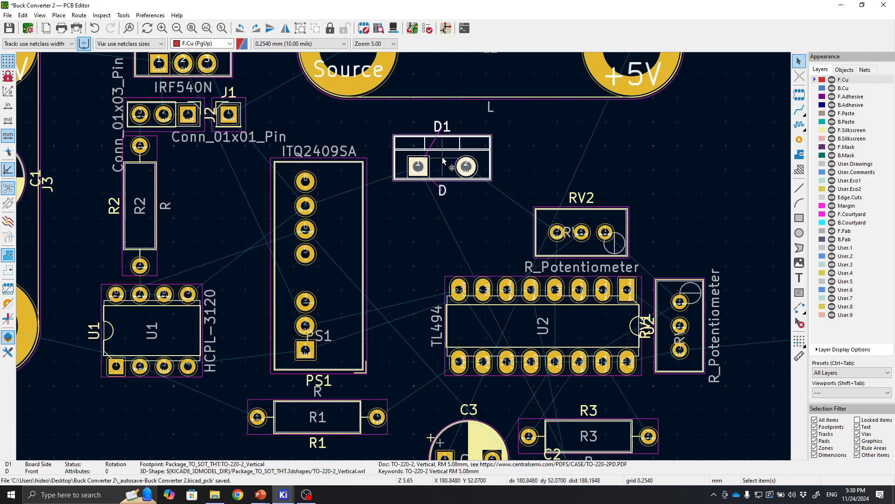
scroll(457, 263, up, 1)
scroll(403, 257, down, 5)
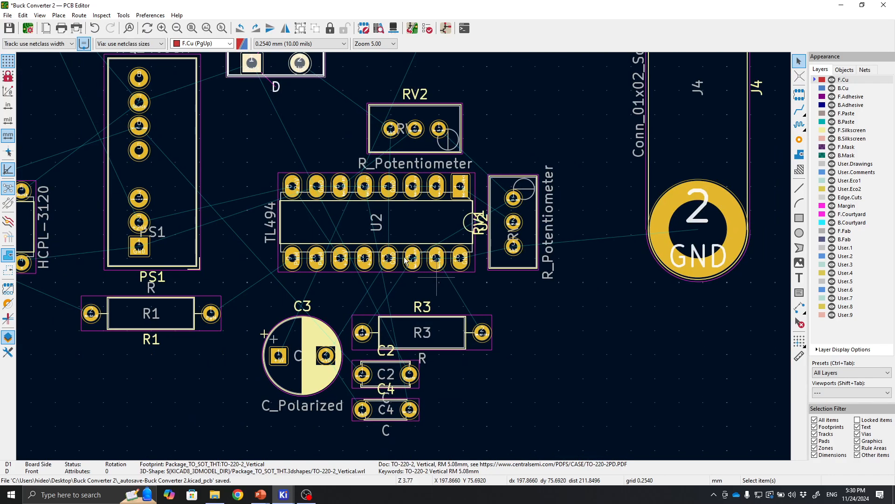
scroll(458, 332, up, 2)
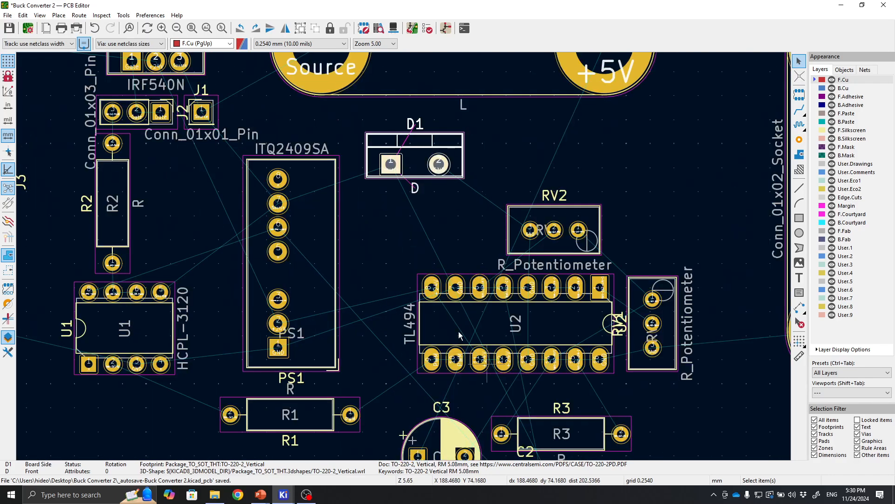
Move capacitor C3 up to the right of RV2, beside the J4 connector.
drag(482, 332, 501, 353)
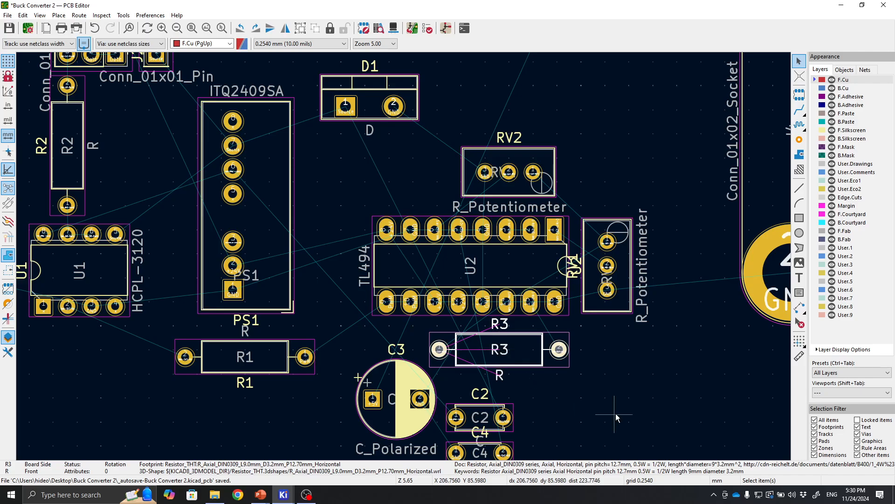
click(616, 415)
middle_drag(583, 379, 667, 329)
click(485, 327)
key(m)
middle_drag(477, 225, 431, 351)
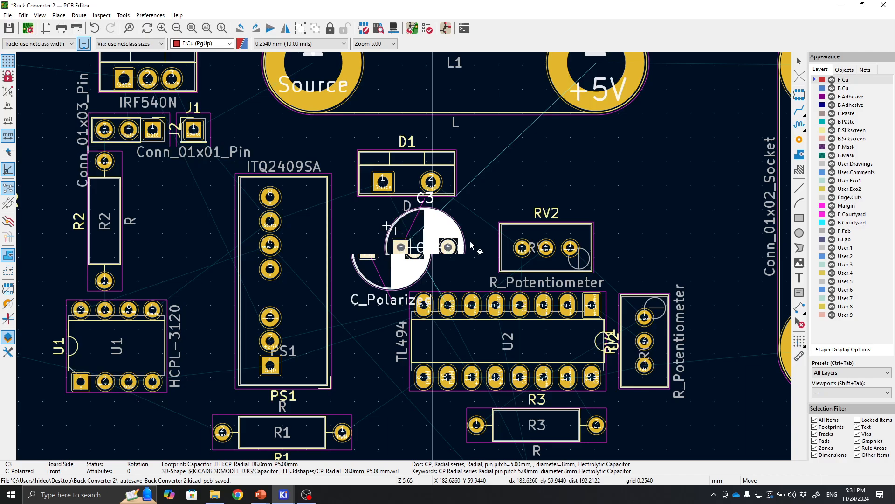
middle_drag(645, 229, 573, 235)
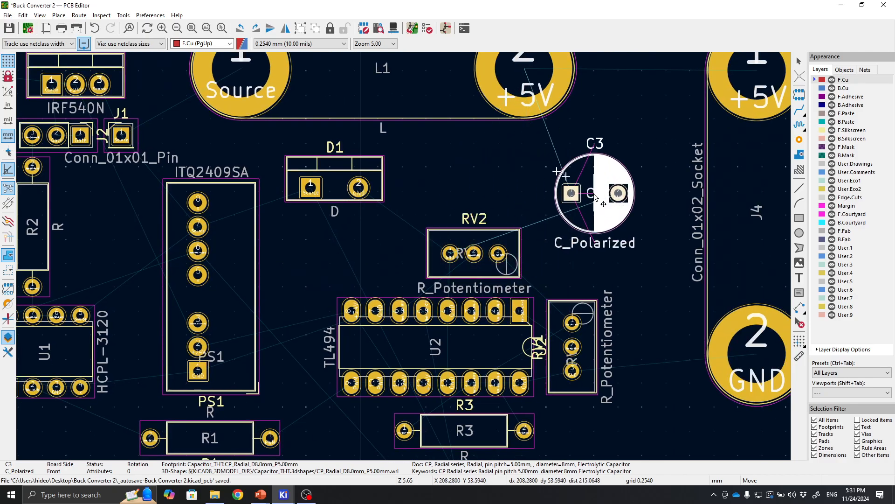
click(553, 169)
Rotate C3 to -90° and place it slightly lower beside J4.
middle_drag(615, 293, 601, 340)
drag(605, 251, 639, 270)
key(r)
key(r)
key(r)
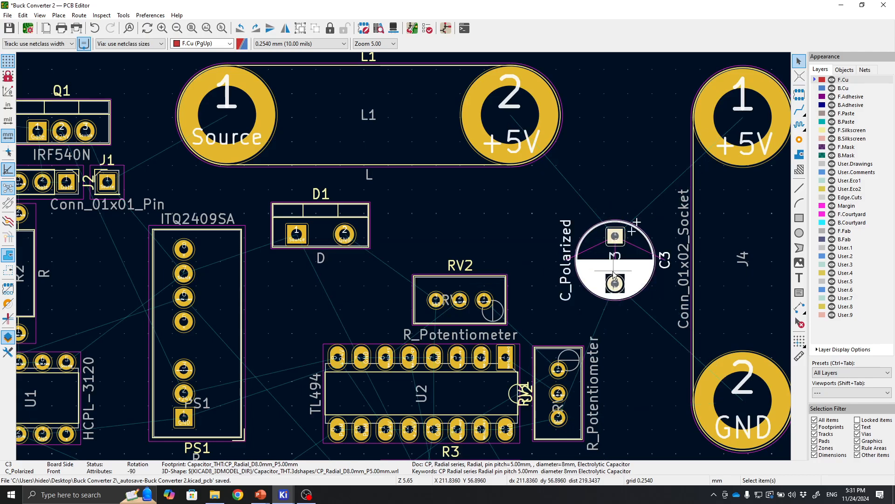
key(m)
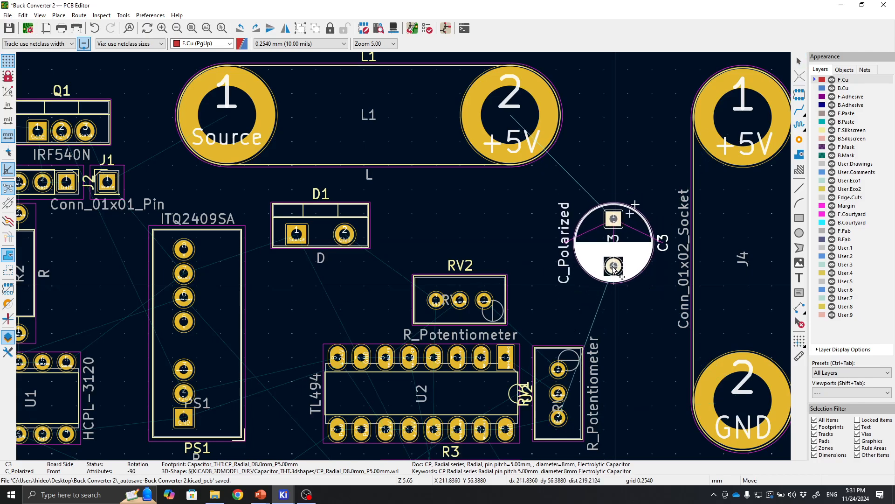
click(620, 259)
Select C2 and C4 together and move them left, closer to U2's lower-left corner.
click(627, 326)
middle_drag(622, 345, 565, 250)
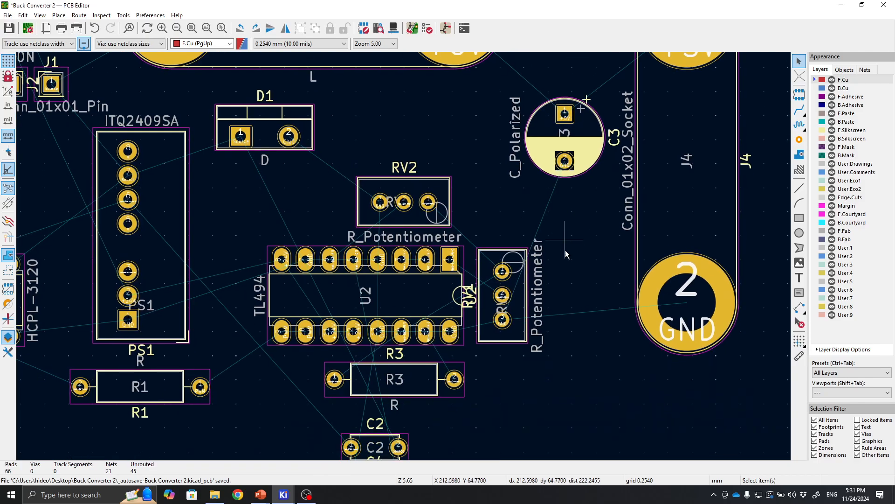
middle_drag(579, 328, 607, 262)
middle_drag(553, 391, 613, 354)
drag(380, 314, 503, 398)
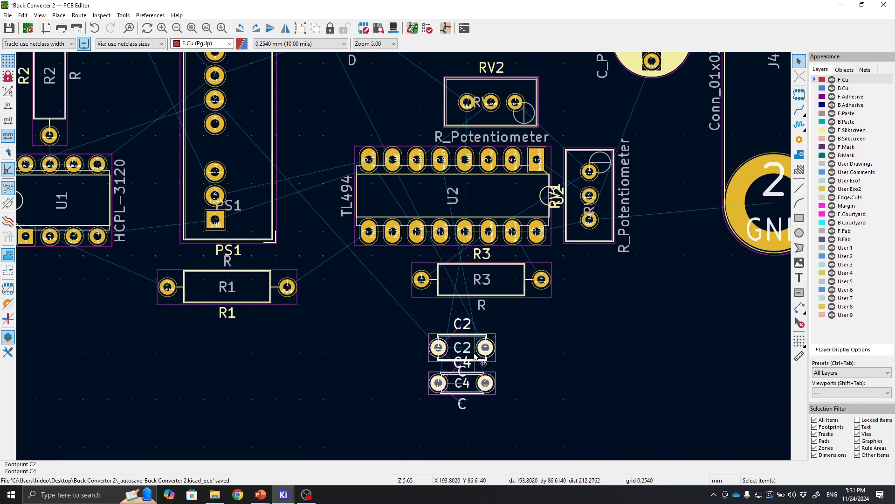
key(m)
middle_drag(371, 314, 350, 419)
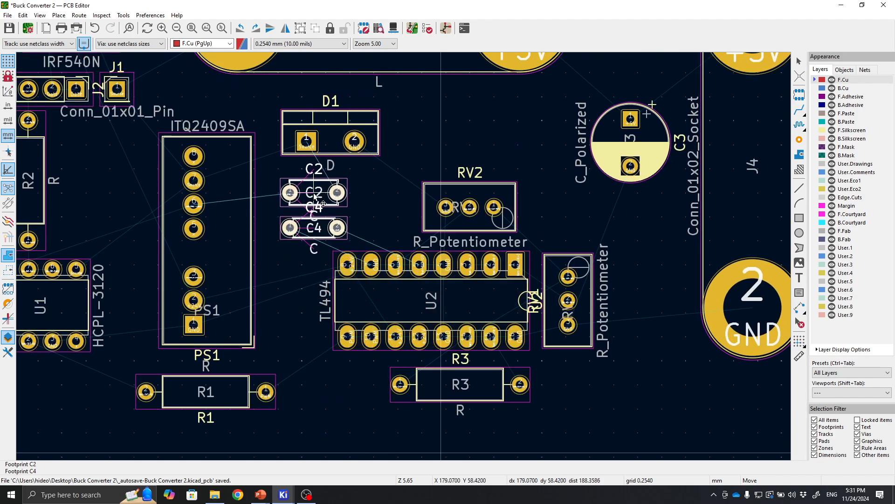
middle_drag(314, 294, 349, 200)
click(374, 316)
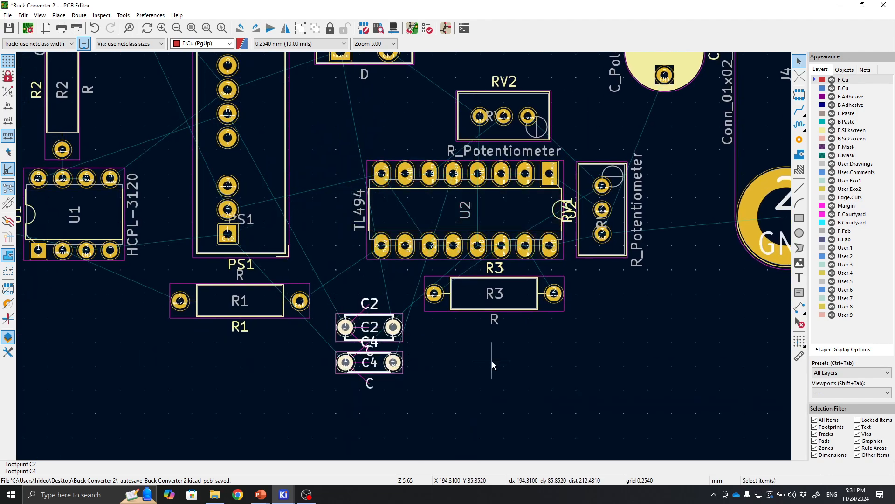
Move C2 alone up beside U2's upper-left pins.
middle_drag(492, 360, 406, 424)
scroll(349, 254, down, 3)
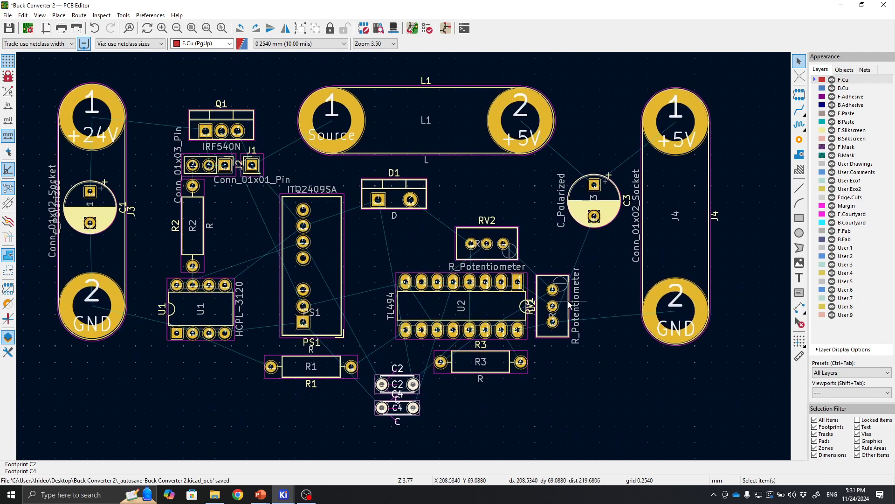
scroll(585, 293, up, 1)
middle_drag(395, 311, 467, 269)
middle_drag(191, 381, 299, 373)
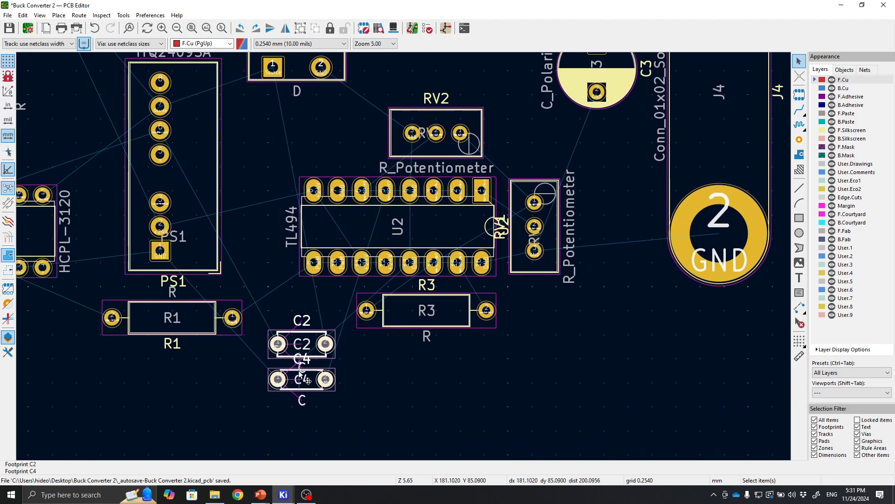
click(303, 345)
drag(304, 345, 279, 207)
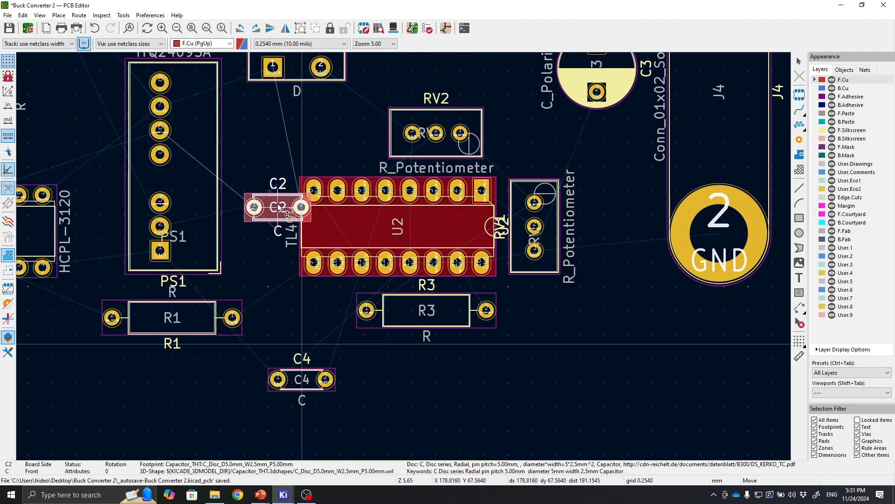
Move C2 further left between R2 and PS1 and fine-adjust its position.
middle_drag(279, 137, 299, 261)
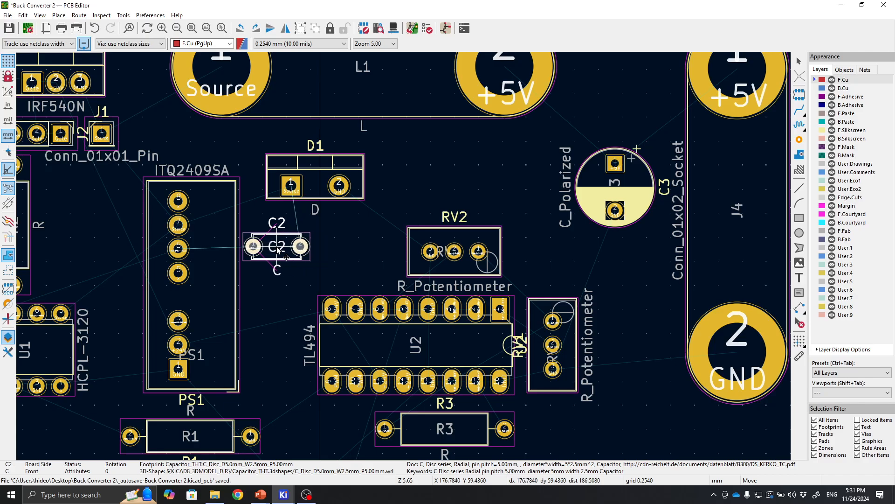
middle_drag(270, 249, 401, 259)
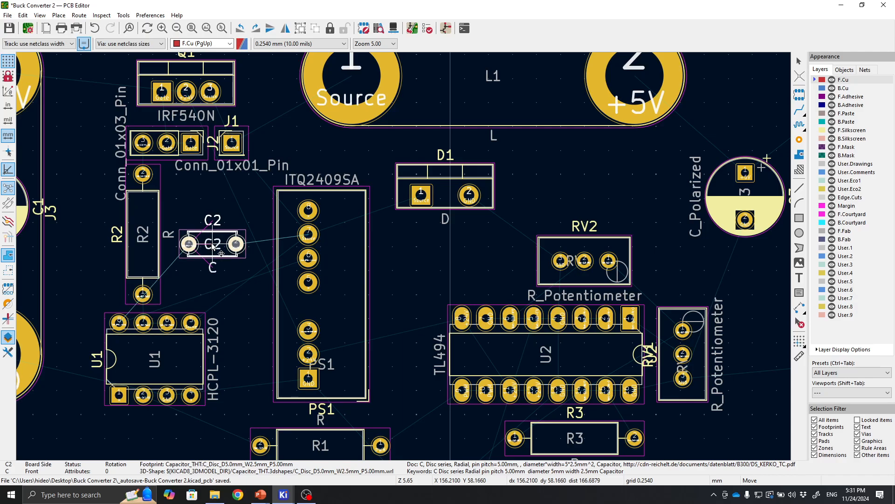
click(227, 258)
scroll(405, 270, up, 4)
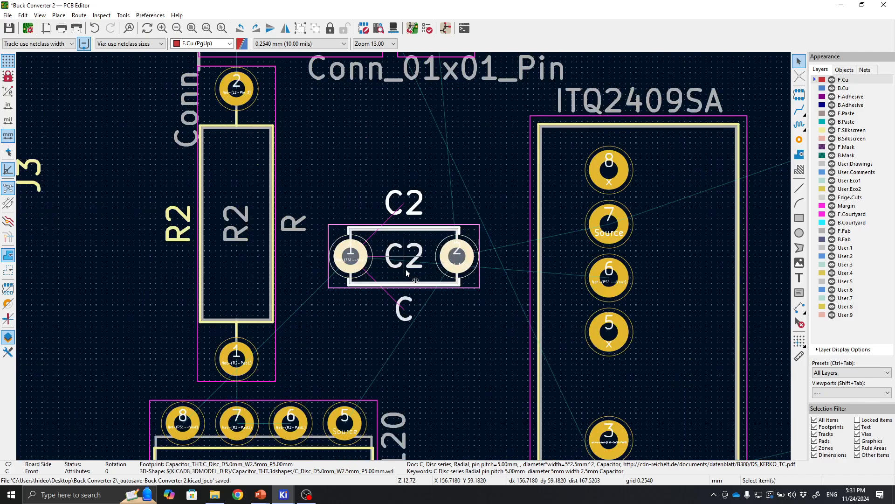
key(m)
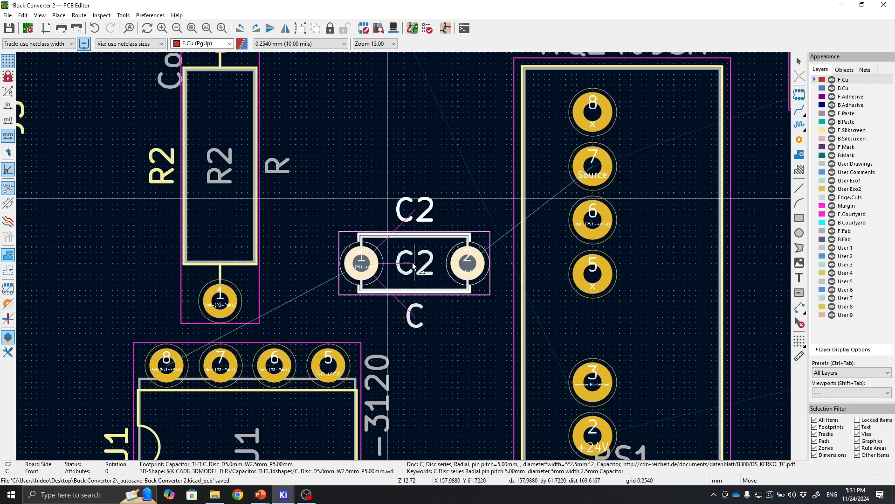
click(401, 264)
scroll(446, 353, down, 5)
middle_drag(418, 276, 355, 233)
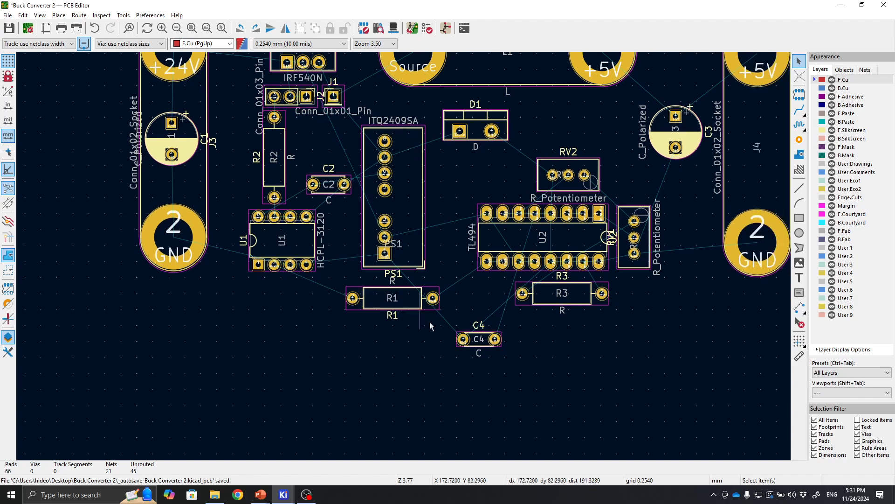
Move C4 up above U2, next to RV2.
click(477, 339)
key(m)
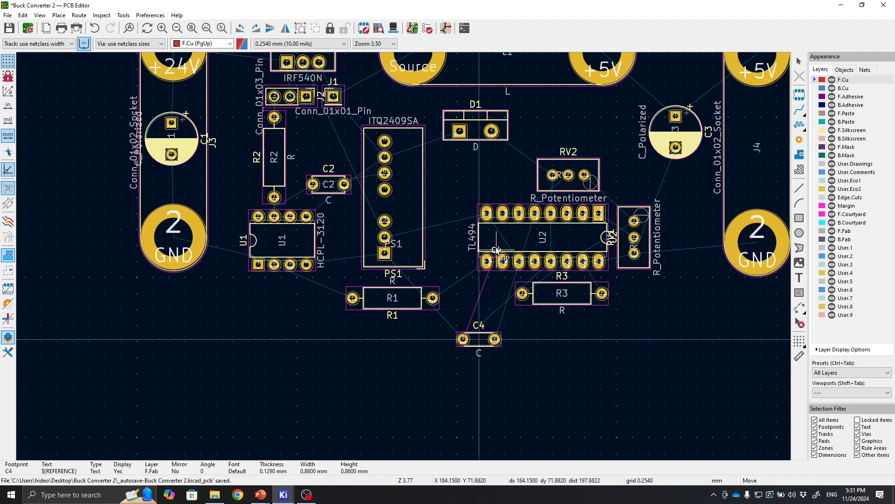
click(471, 334)
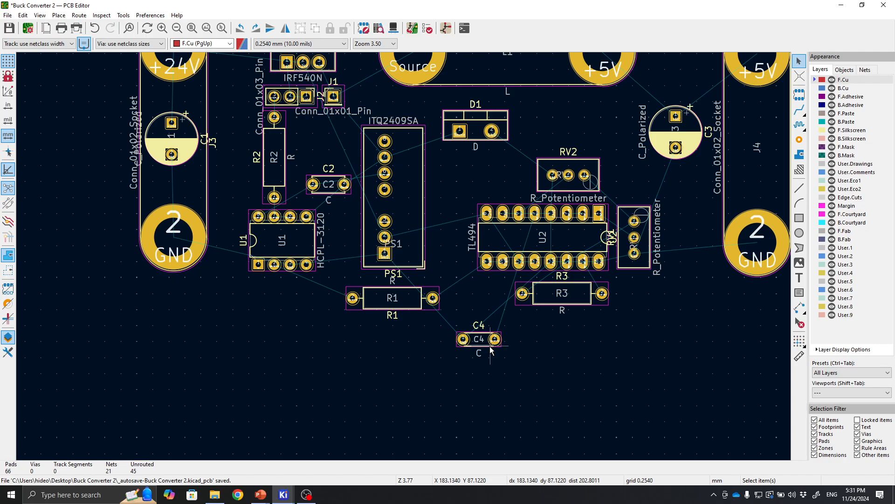
key(m)
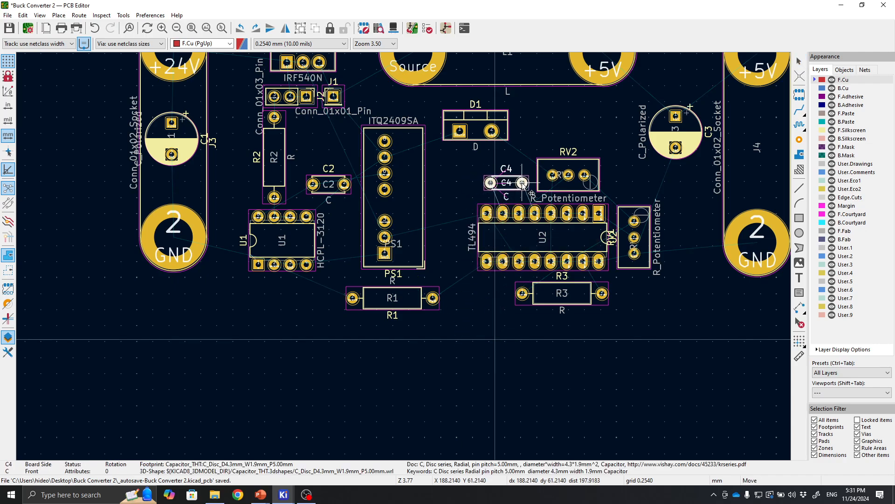
click(529, 183)
Fine-adjust C4's position slightly to the right, just left of RV2.
scroll(528, 182, up, 4)
drag(515, 274, 542, 274)
click(361, 263)
click(381, 276)
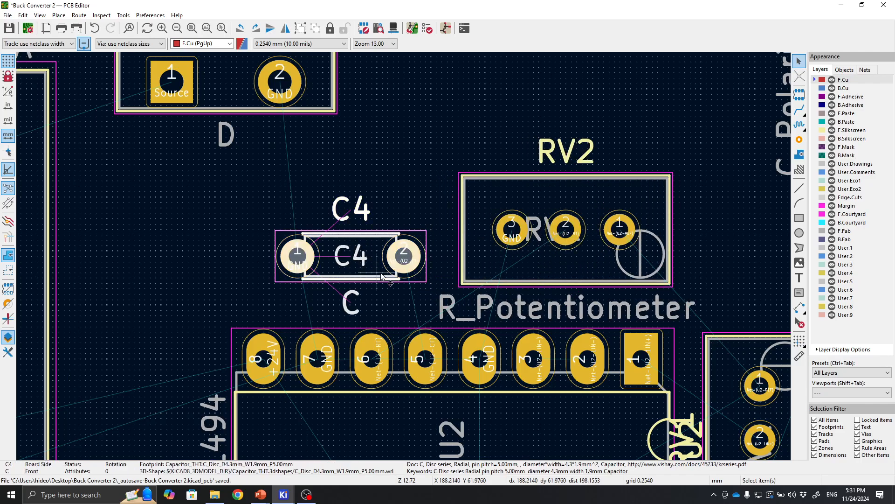
key(m)
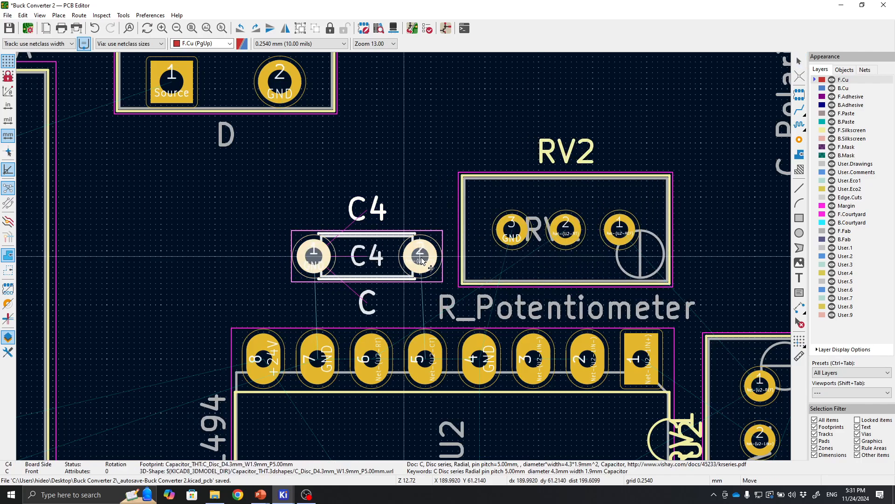
click(428, 259)
Move RV2 slightly left, closer to C4 above U2.
click(737, 269)
middle_drag(739, 267, 645, 264)
click(489, 260)
key(m)
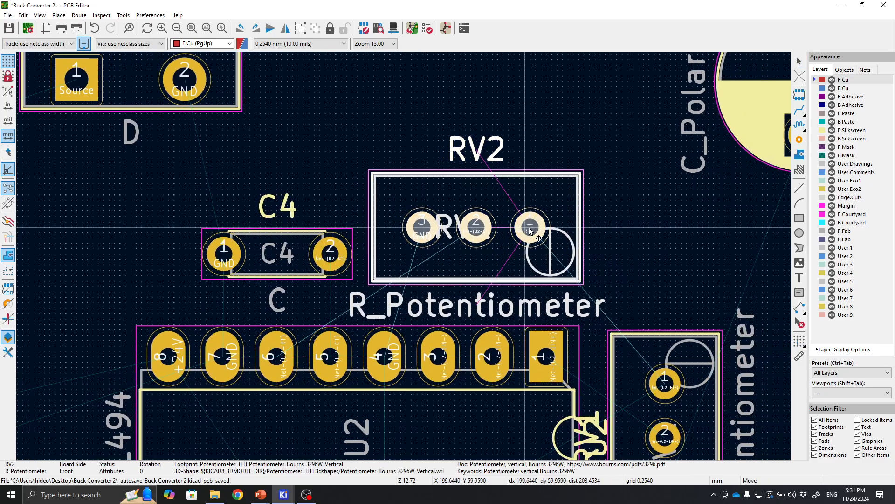
click(529, 228)
Review the overall footprint arrangement across the board.
click(670, 255)
scroll(439, 303, down, 3)
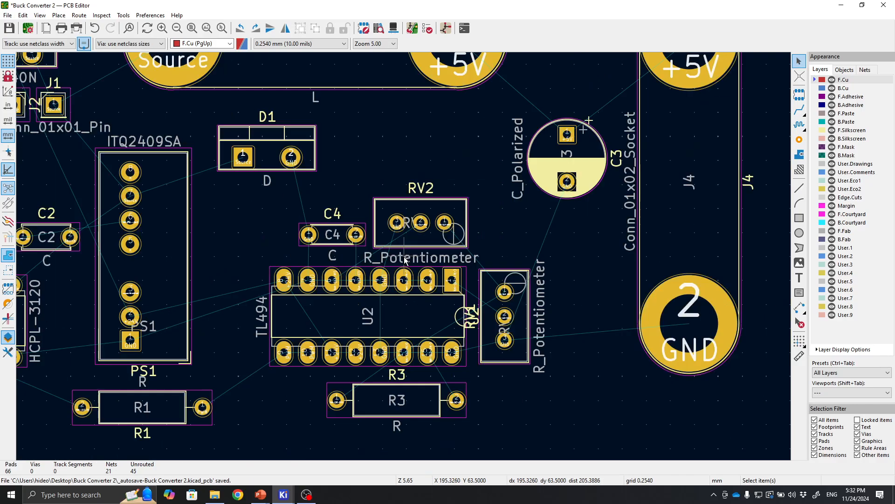
middle_drag(516, 368, 612, 349)
scroll(403, 293, down, 2)
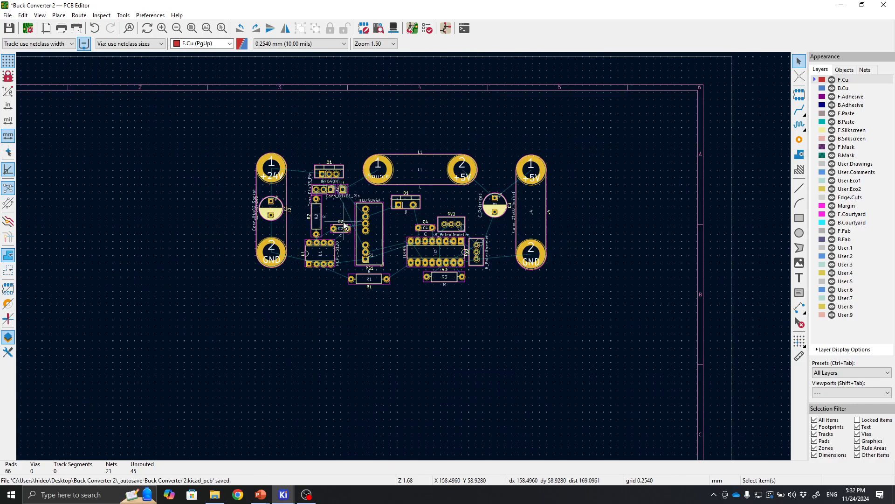
middle_drag(343, 221, 471, 300)
scroll(472, 302, up, 4)
right_click(501, 320)
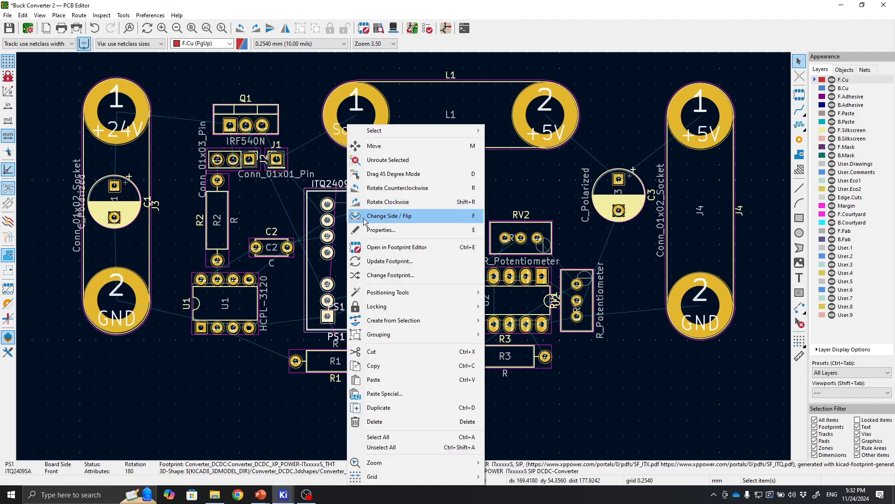
click(632, 359)
scroll(405, 260, down, 2)
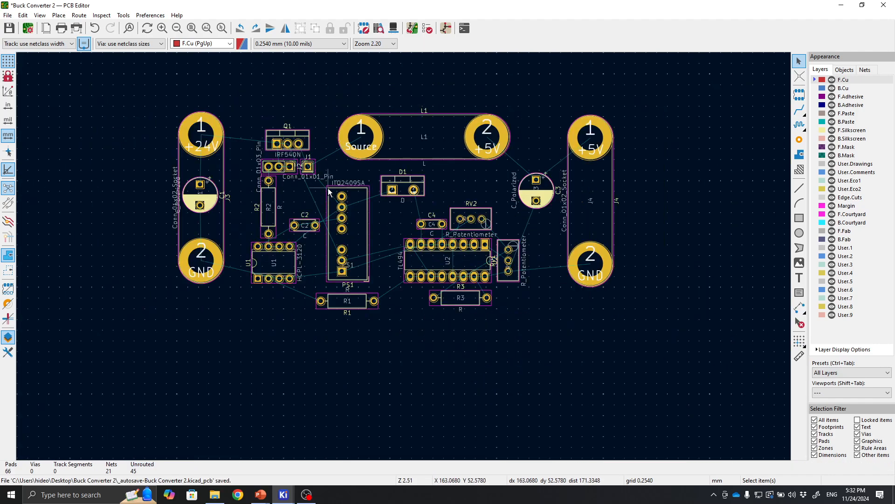
middle_drag(423, 229, 428, 270)
drag(116, 122, 713, 406)
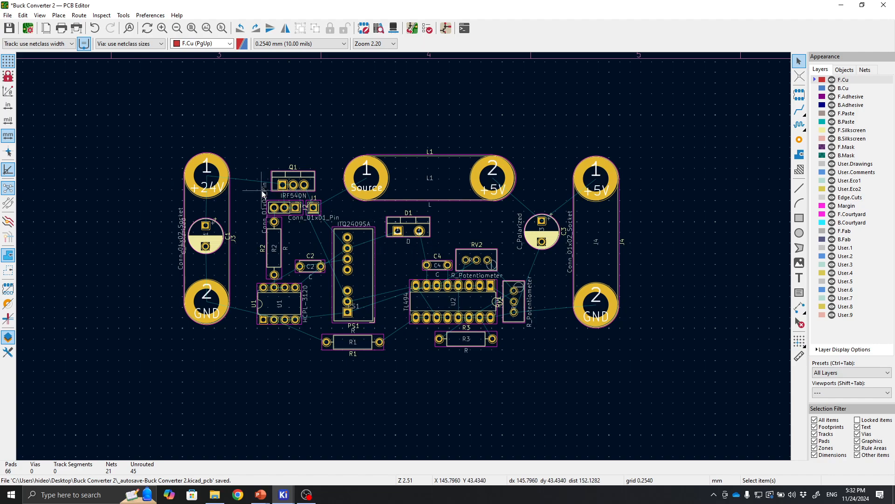
middle_drag(261, 151, 281, 155)
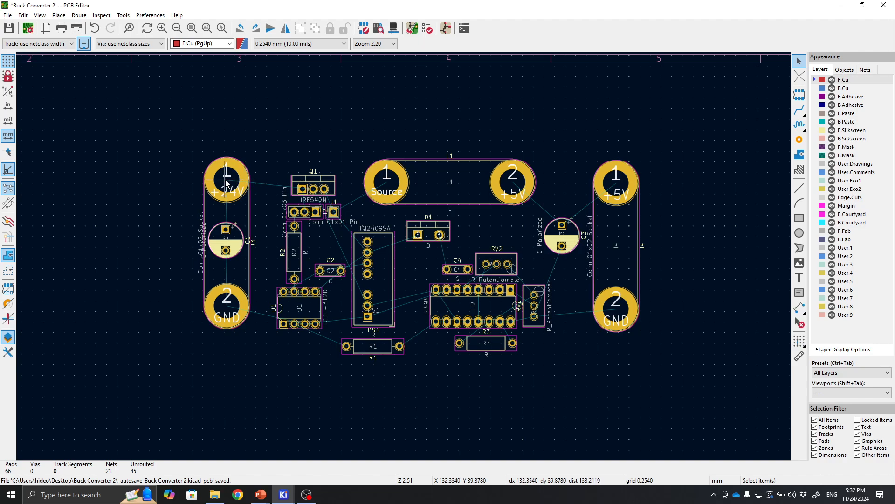
scroll(291, 186, up, 2)
scroll(521, 307, down, 2)
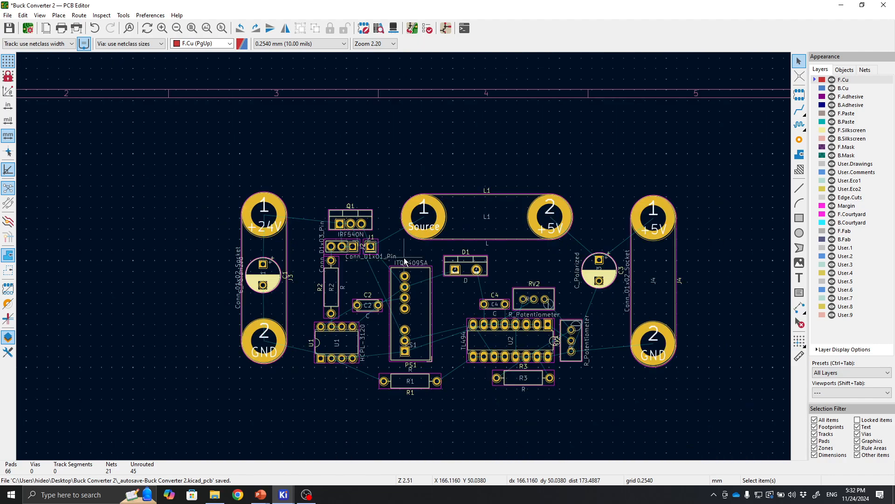
middle_drag(451, 281, 417, 278)
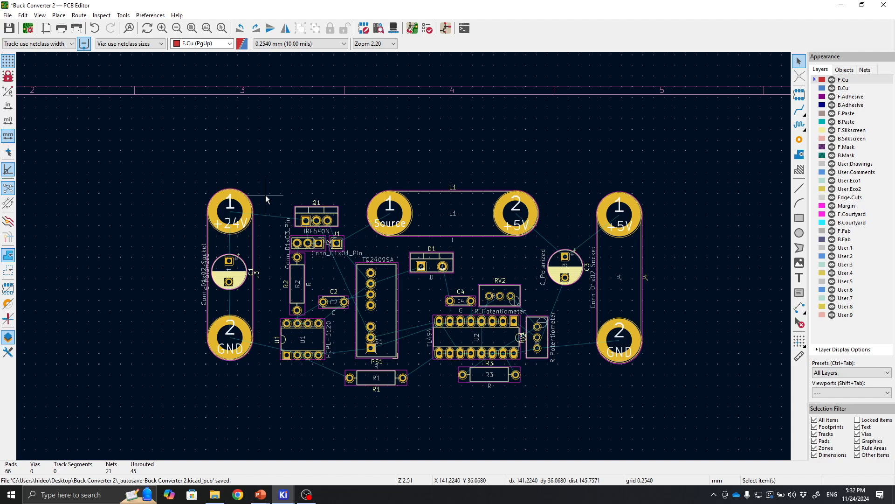
Add predefined track widths of 1 mm and 2.5 mm in the board setup.
click(54, 44)
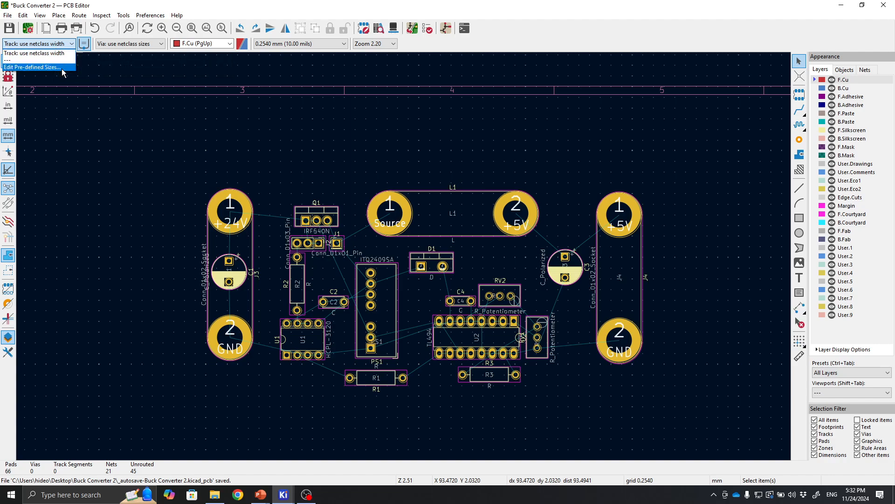
click(58, 67)
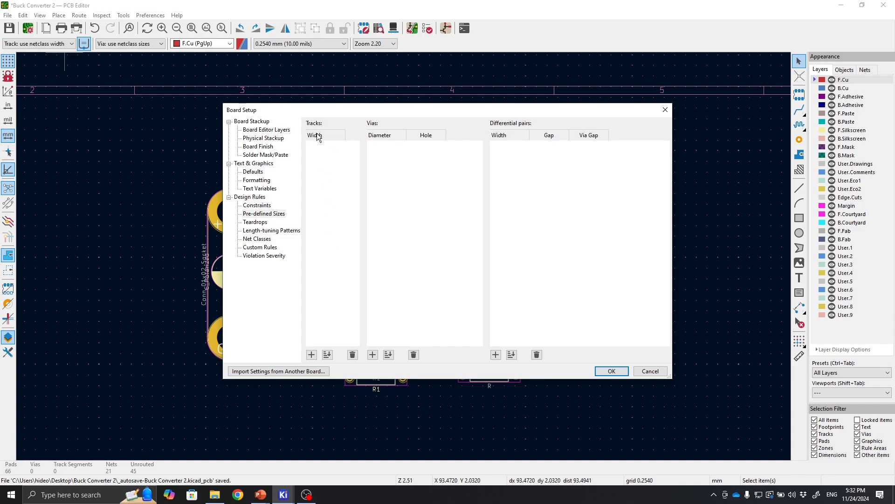
click(312, 355)
text(1)
key(Return)
click(312, 355)
text(2.5)
click(339, 158)
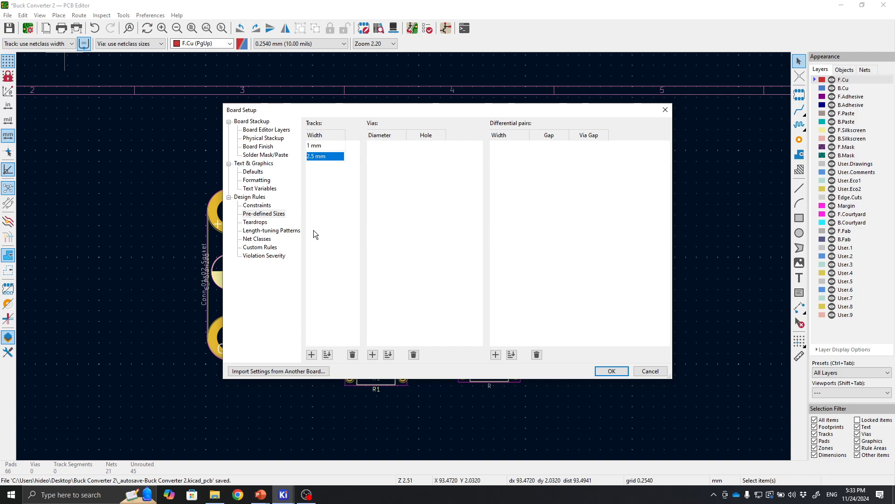
click(612, 371)
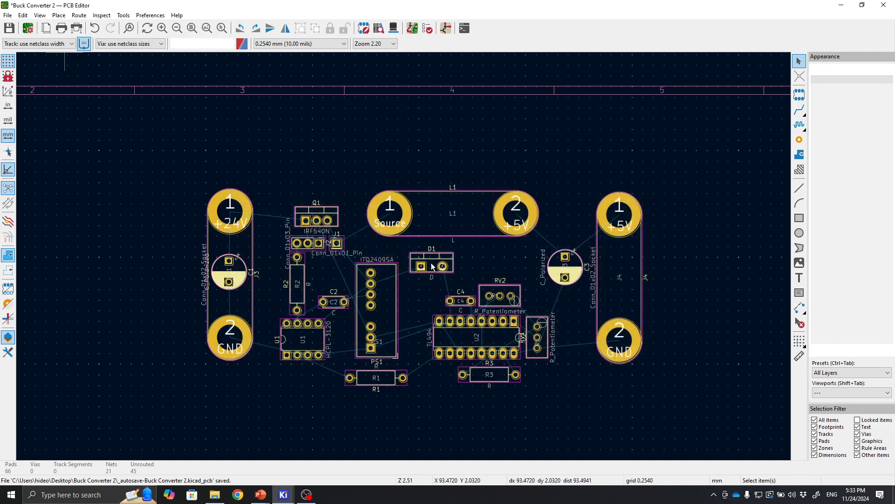
Select the 2.5 mm track width for new tracks.
scroll(407, 264, down, 3)
scroll(404, 257, up, 5)
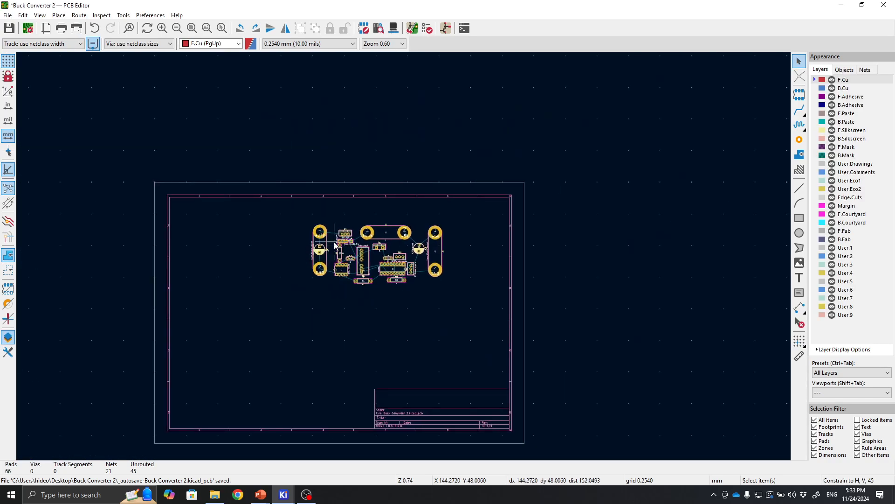
middle_drag(350, 248, 344, 263)
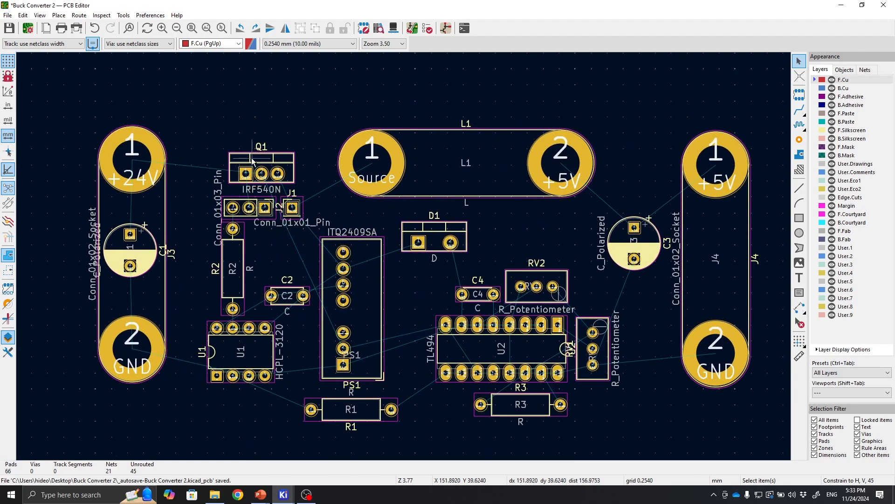
middle_drag(327, 277, 302, 255)
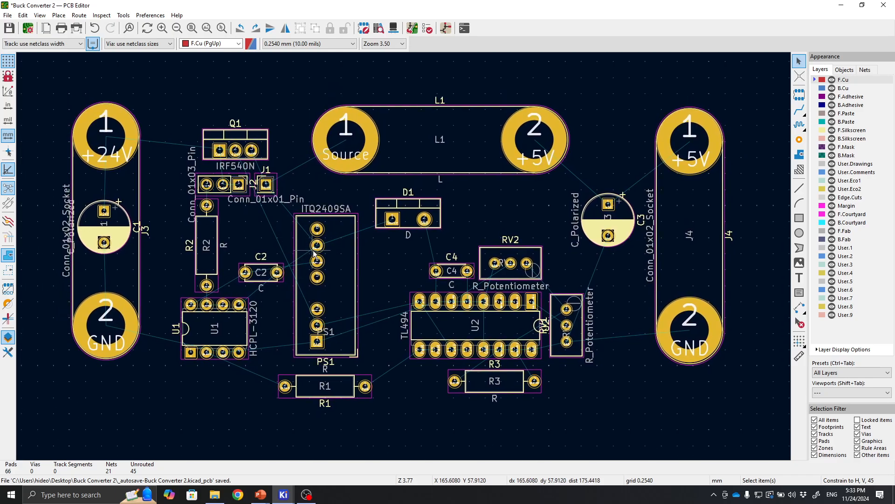
click(61, 44)
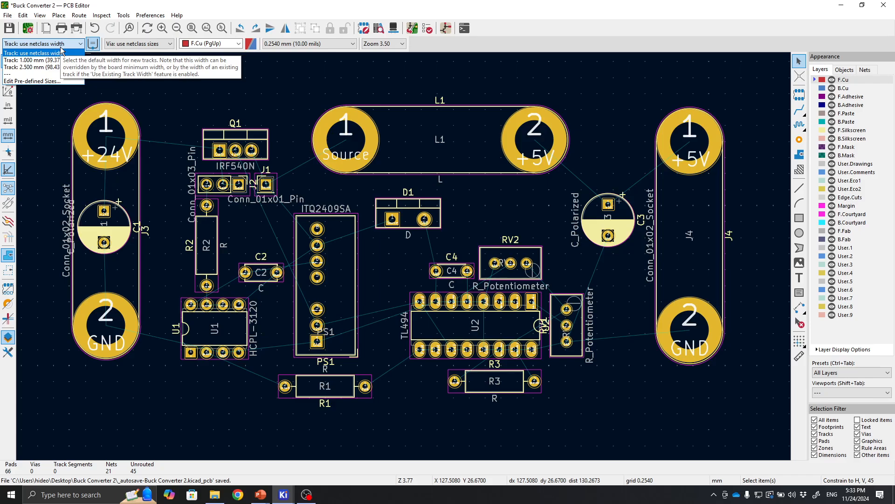
click(233, 102)
scroll(166, 101, up, 1)
scroll(404, 257, down, 1)
middle_drag(403, 257, 296, 198)
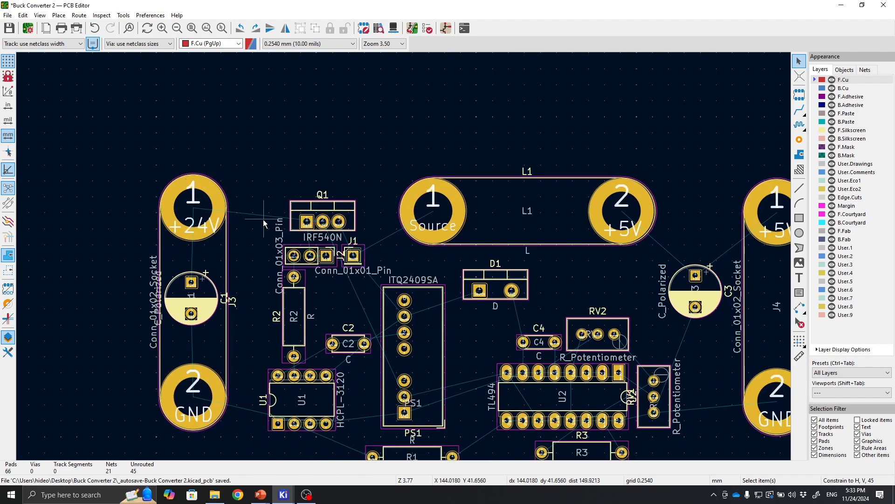
middle_drag(363, 210, 259, 173)
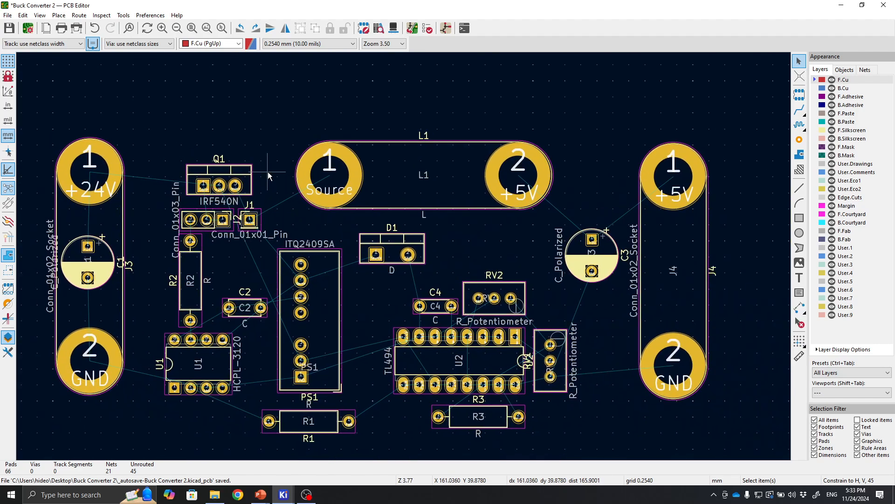
scroll(267, 172, up, 1)
scroll(404, 257, down, 1)
middle_drag(404, 257, 349, 157)
click(49, 44)
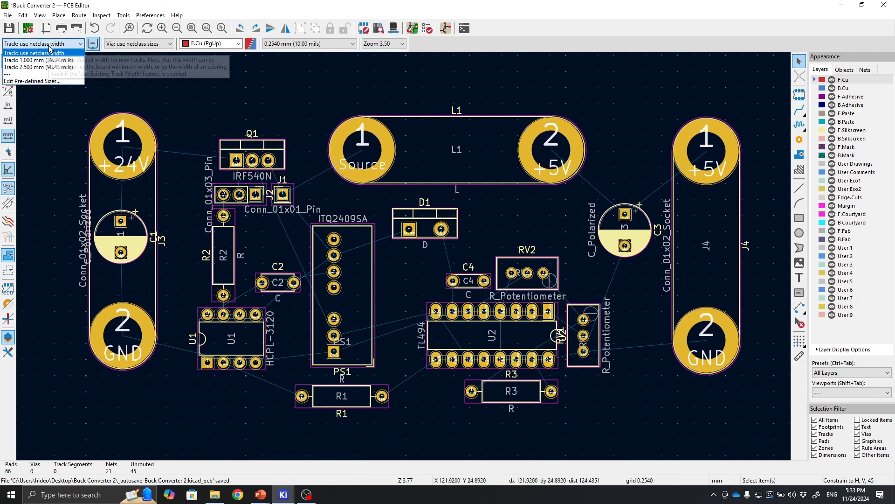
click(37, 67)
Route a track on the back copper layer from J3's +24V pad to Q1's middle pin.
scroll(133, 144, up, 1)
scroll(474, 316, up, 1)
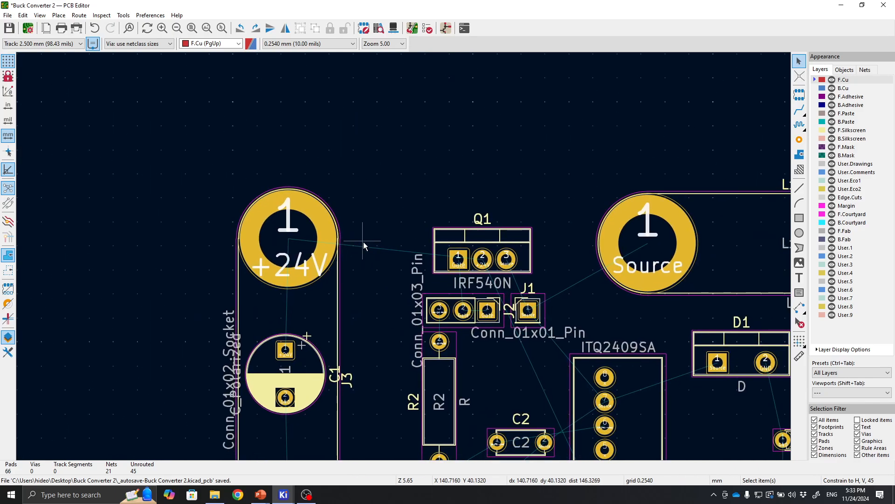
click(799, 109)
click(288, 240)
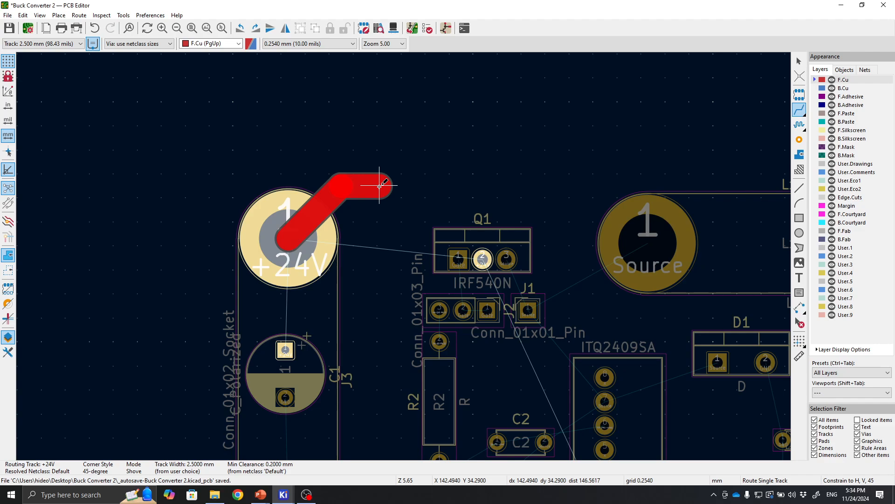
key(Escape)
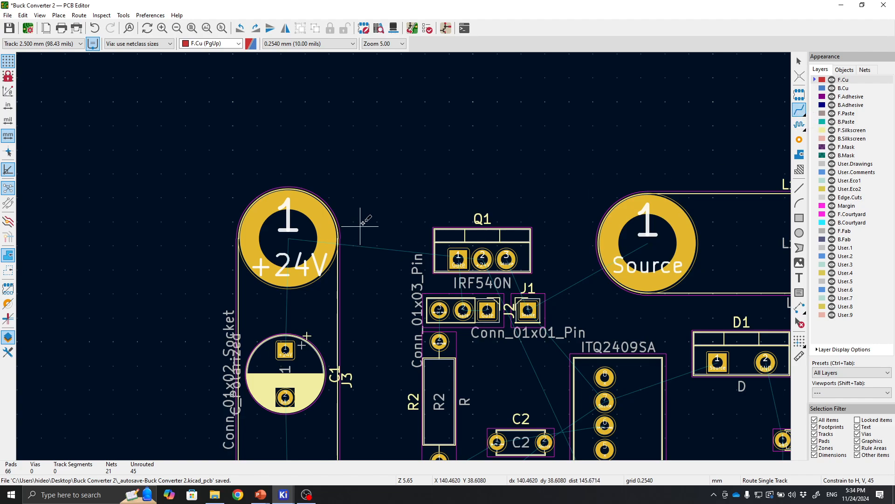
click(842, 88)
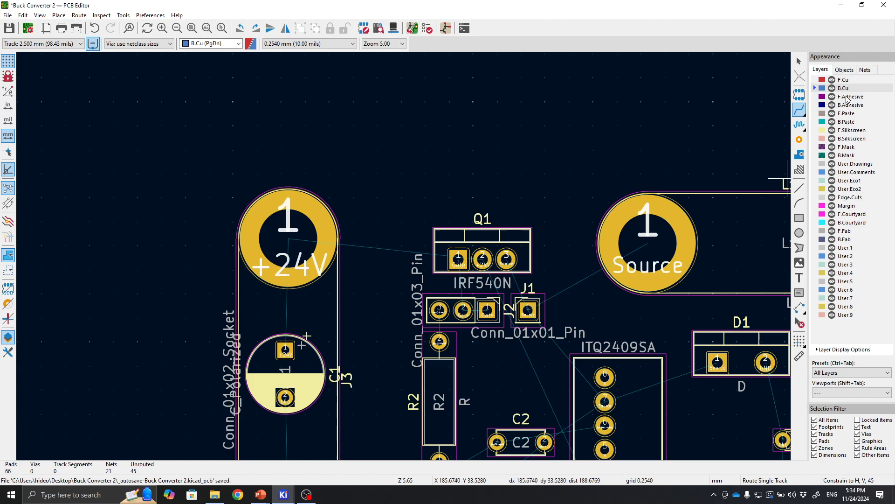
scroll(769, 113, right, 3)
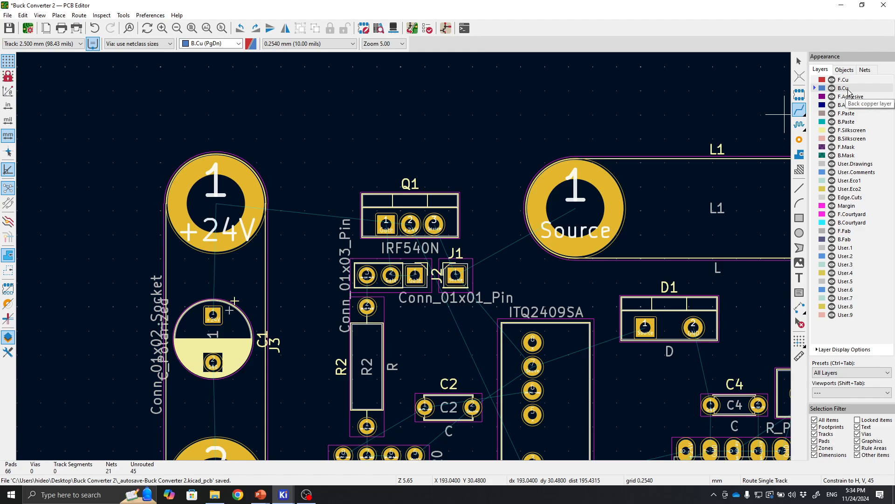
middle_drag(515, 107, 527, 96)
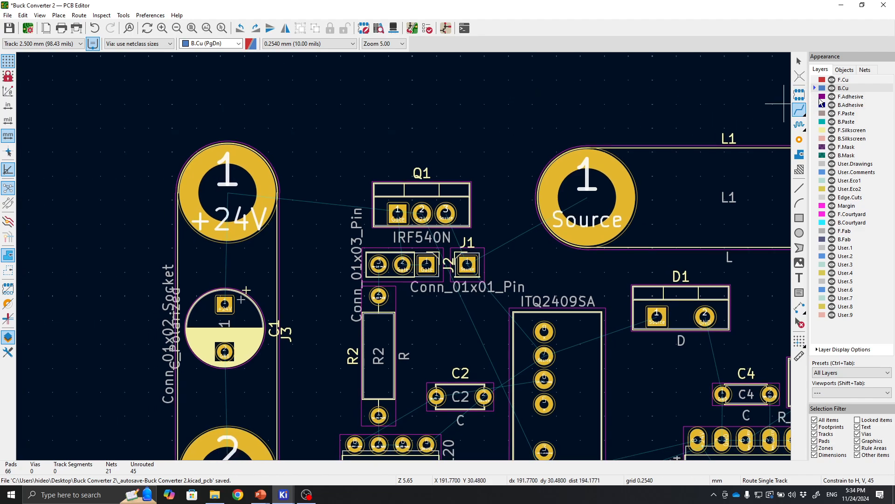
click(238, 179)
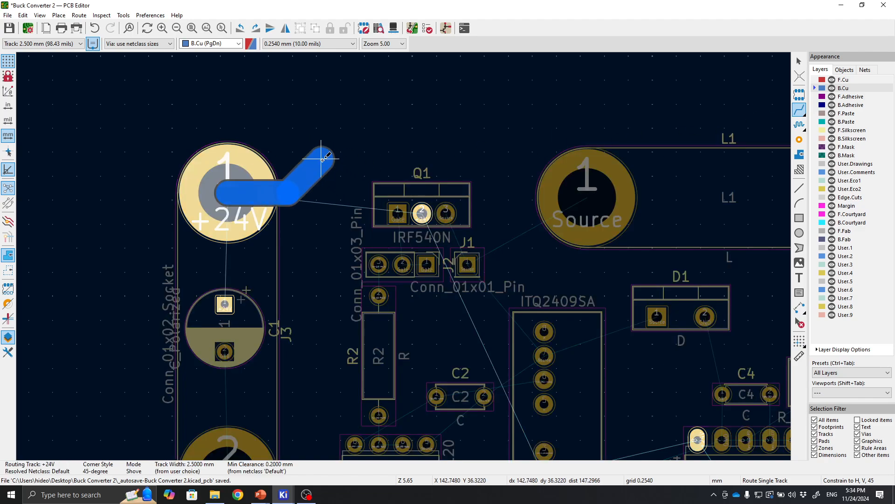
click(329, 161)
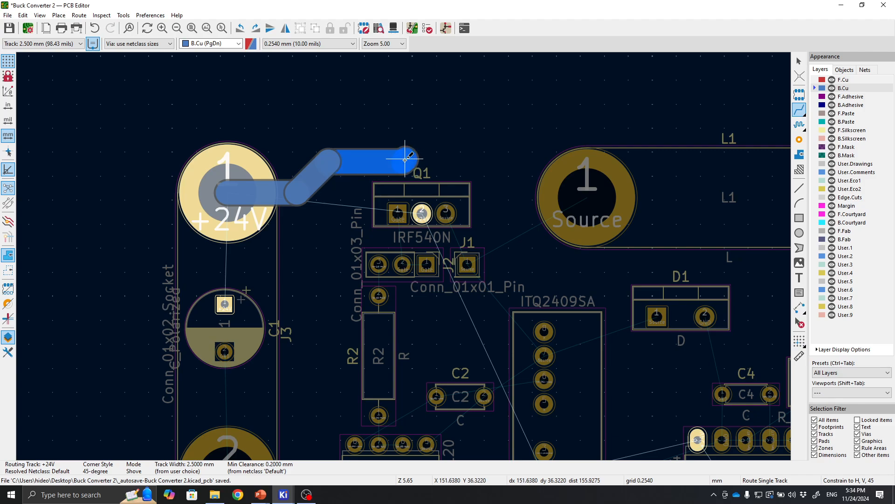
click(422, 210)
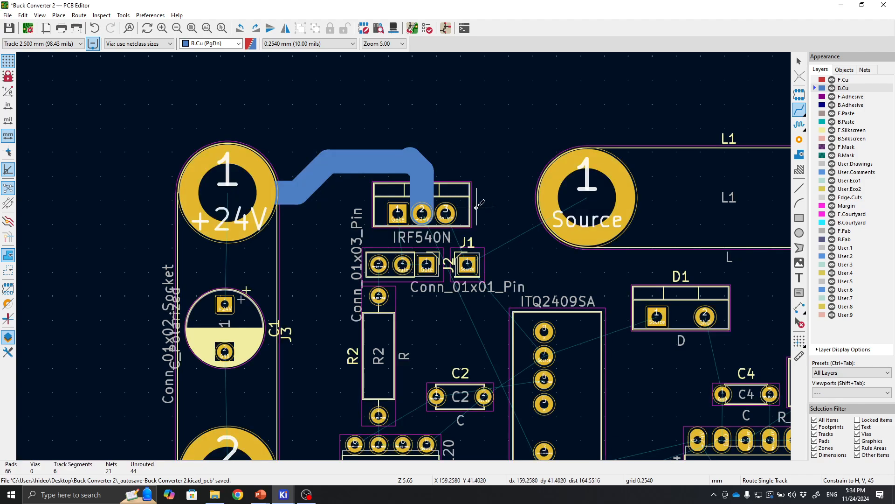
Inspect the routed +24V track segments at Q1's middle pin, then leave the selection.
scroll(477, 206, up, 3)
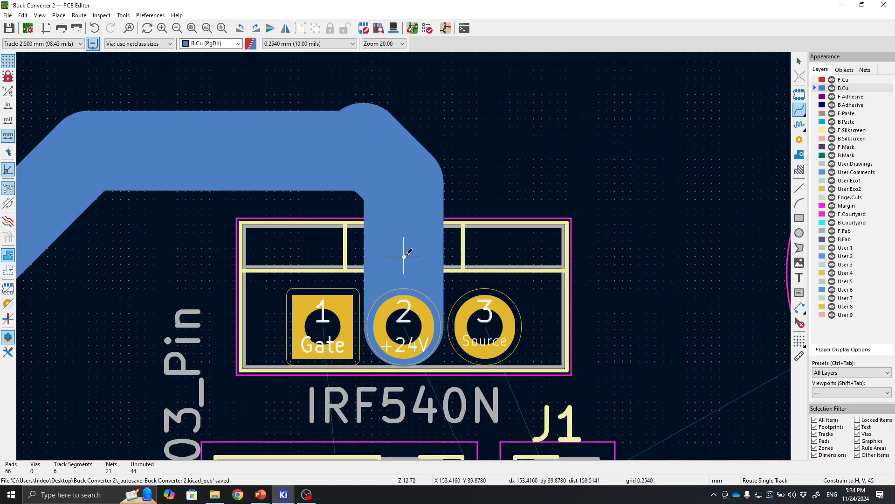
scroll(404, 256, down, 4)
key(Escape)
click(388, 211)
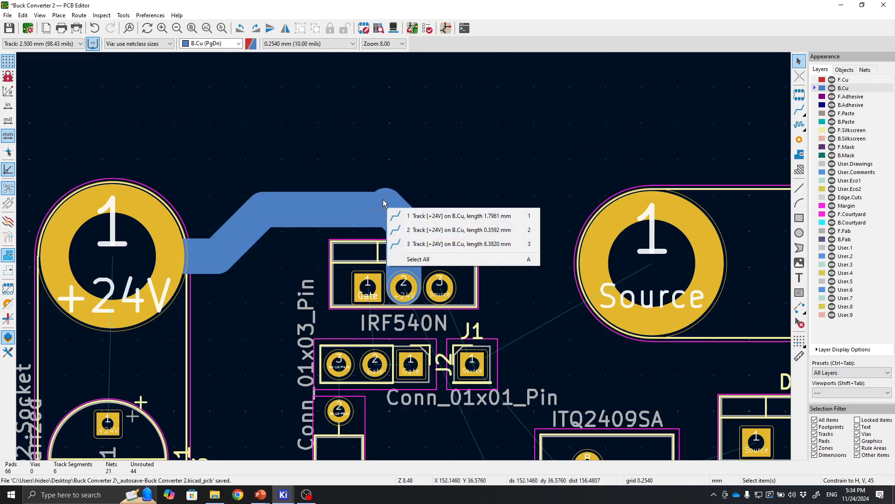
click(378, 209)
key(Escape)
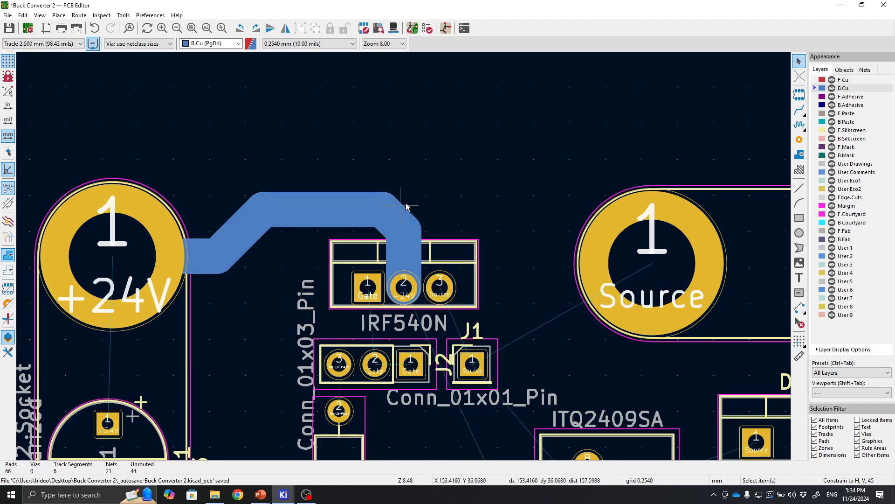
Route a track from L1's Source pad to Q1's right pin.
middle_drag(482, 274, 410, 245)
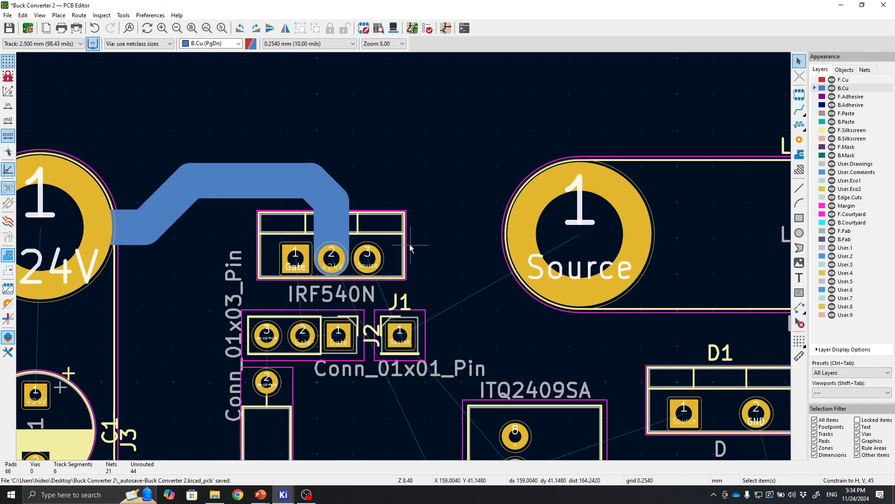
click(800, 110)
click(570, 227)
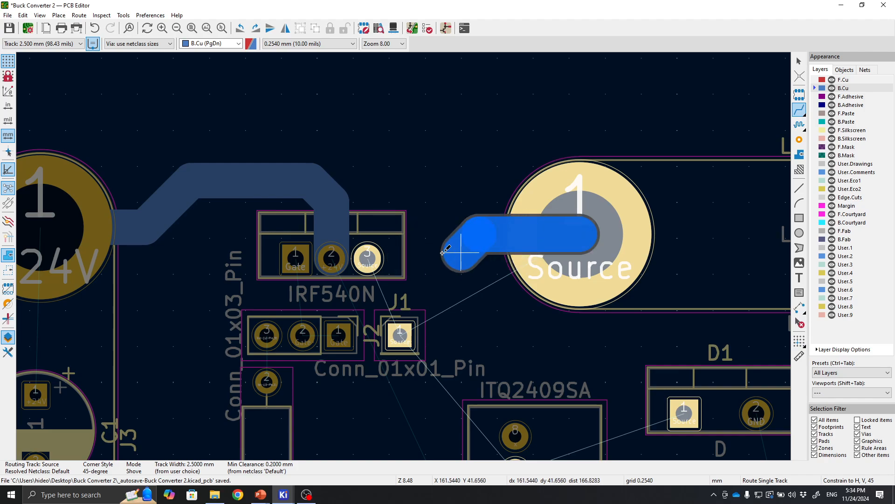
click(367, 253)
middle_drag(463, 276, 504, 231)
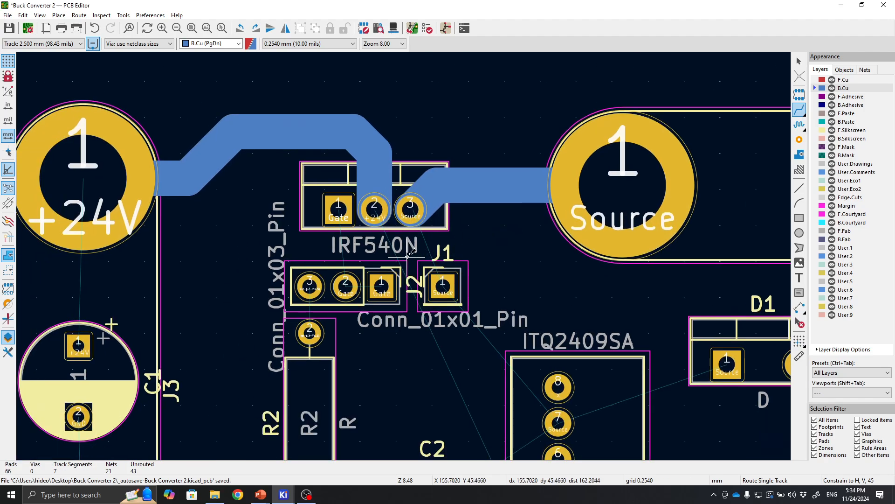
Route a track from L1's +5V pad across to J4's +5V pad.
middle_drag(407, 256, 504, 224)
middle_drag(497, 328, 246, 269)
middle_drag(495, 214, 304, 272)
scroll(308, 277, down, 2)
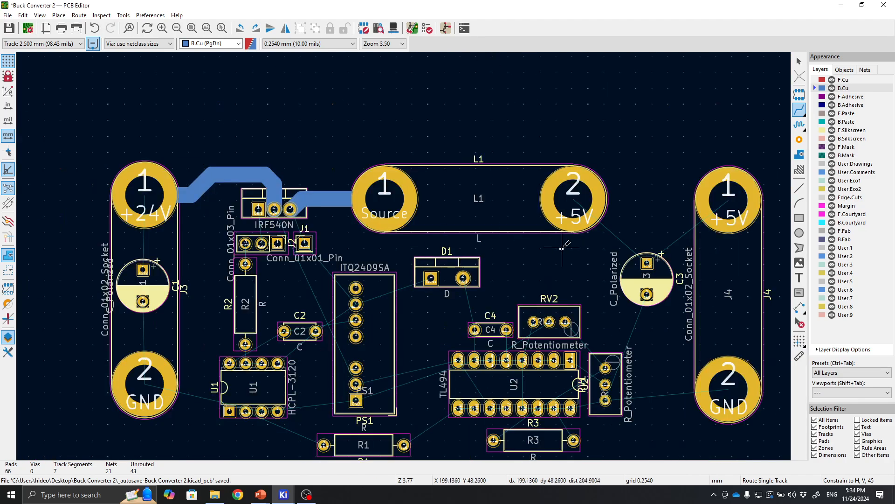
middle_drag(508, 259, 338, 256)
scroll(394, 227, up, 1)
middle_drag(448, 286, 508, 281)
right_click(508, 281)
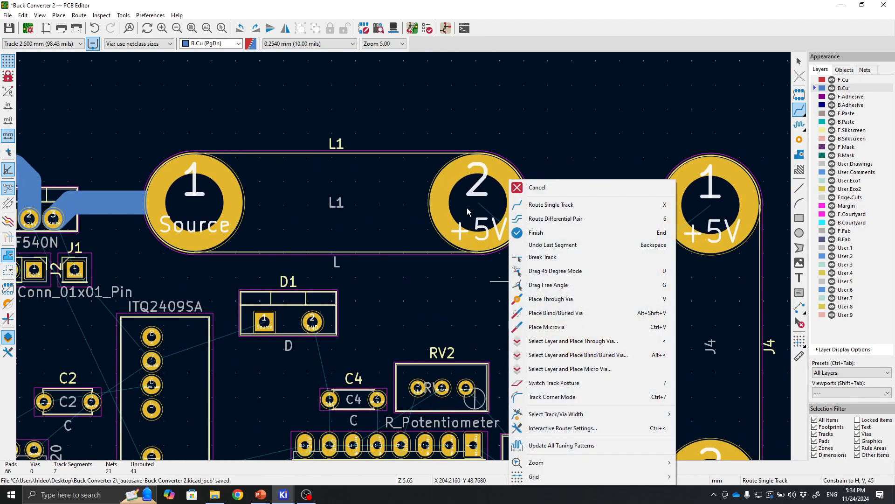
click(468, 208)
click(480, 203)
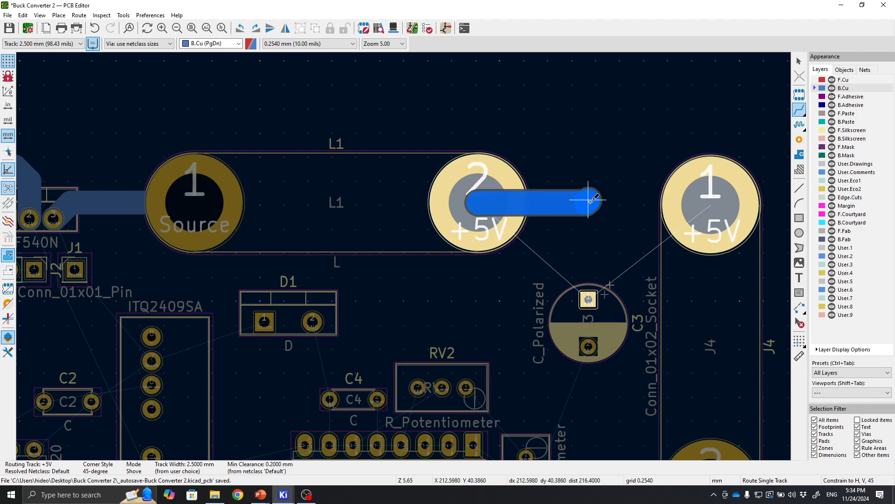
click(723, 203)
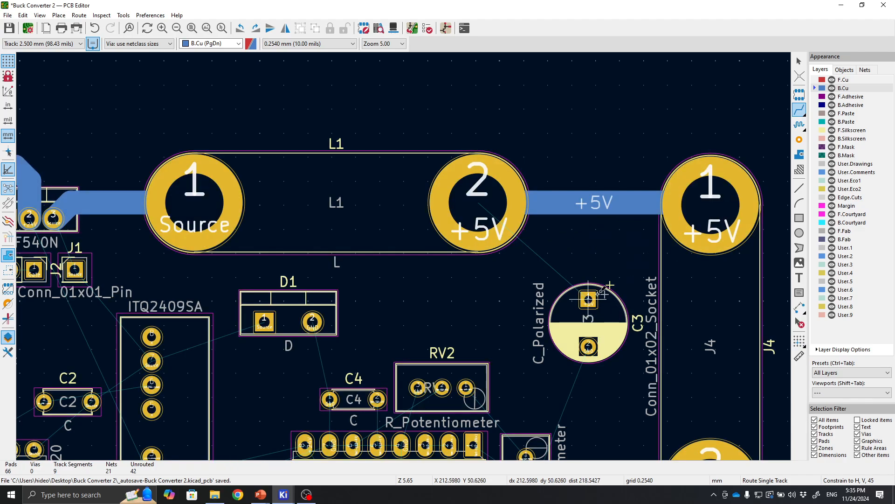
Route a track from C3's positive pad up to the +5V track.
click(589, 298)
click(587, 204)
scroll(578, 219, down, 2)
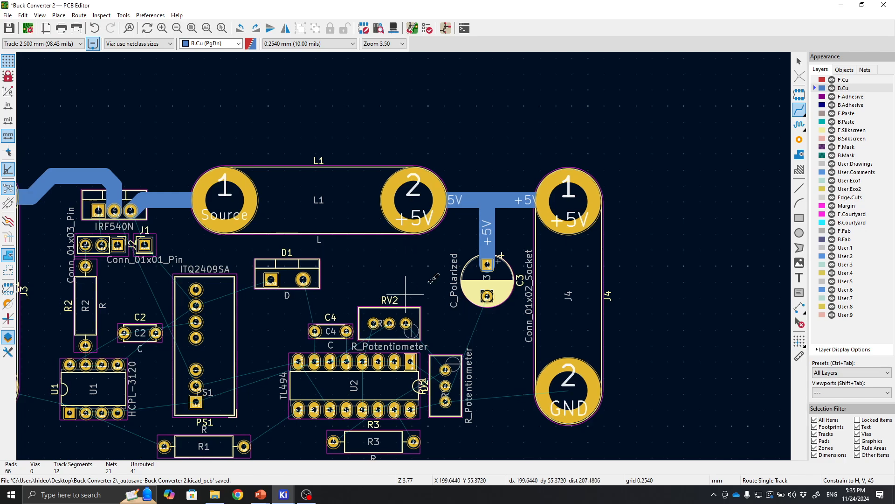
Route a track from C1's positive pad up to J3's +24V pad.
middle_drag(424, 248, 452, 286)
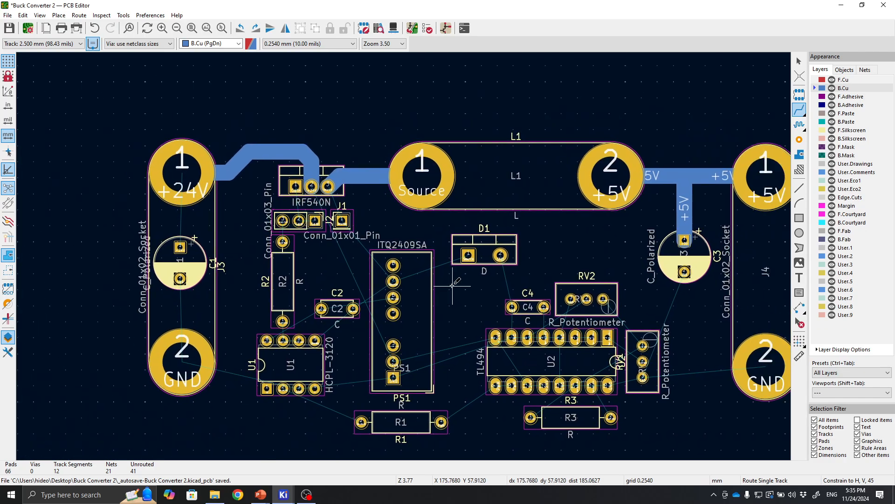
scroll(321, 237, up, 2)
middle_drag(259, 284, 385, 254)
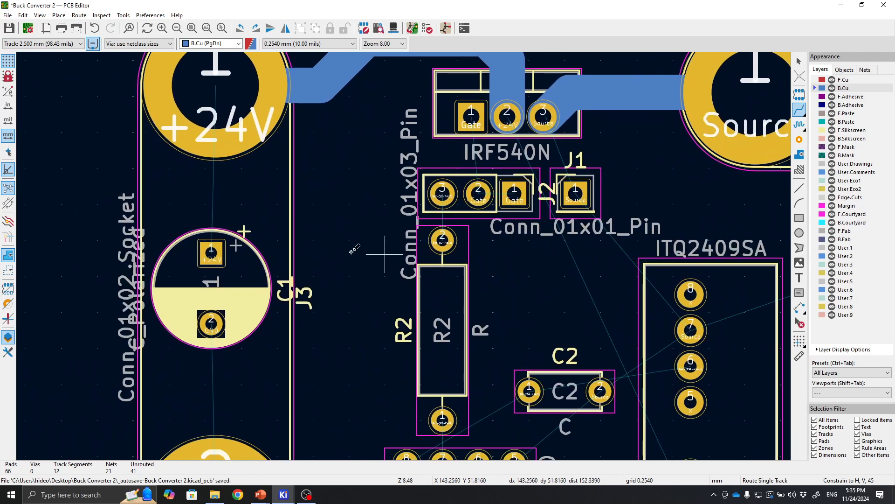
click(211, 258)
click(221, 95)
scroll(220, 95, down, 3)
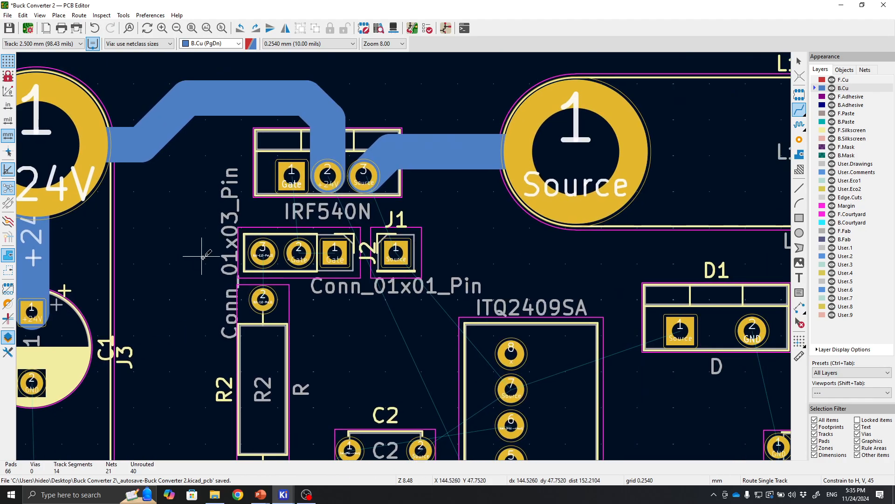
middle_drag(404, 255, 269, 178)
middle_drag(75, 158, 176, 174)
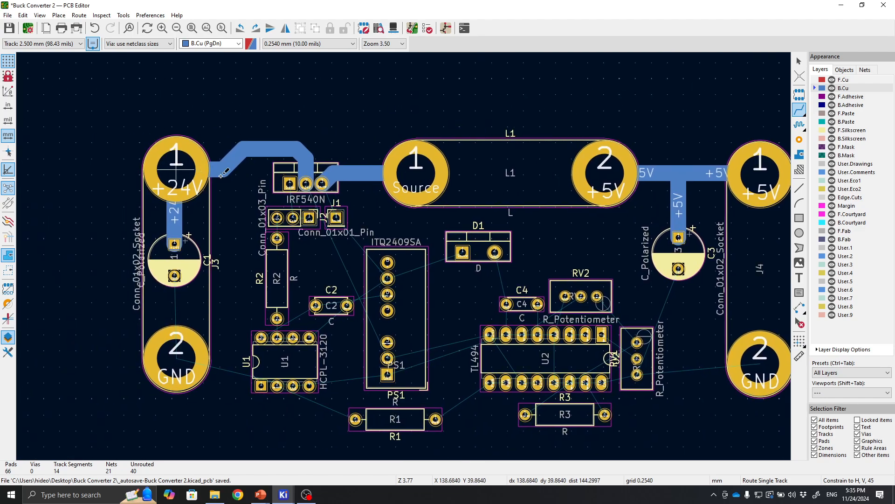
middle_drag(276, 202, 194, 216)
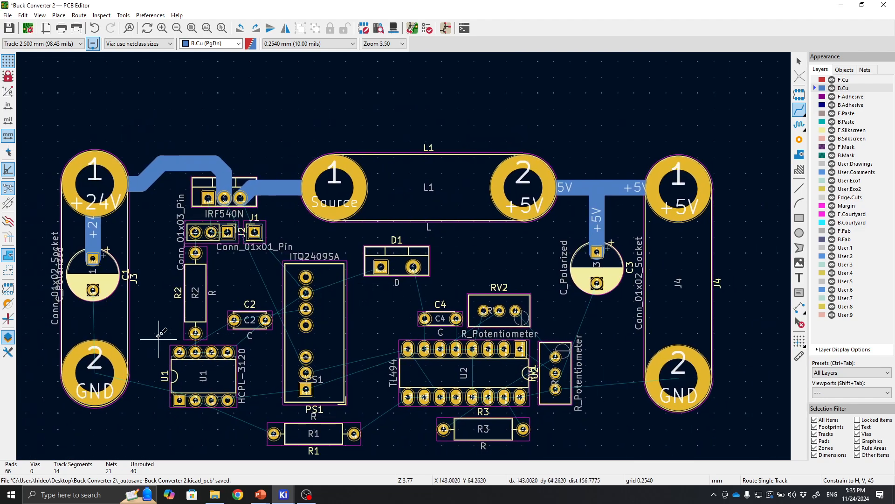
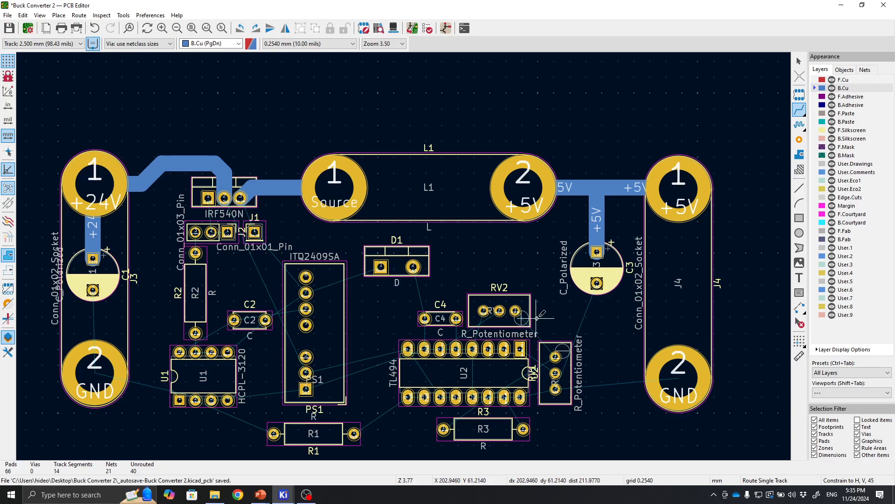
scroll(462, 250, up, 2)
scroll(404, 256, down, 2)
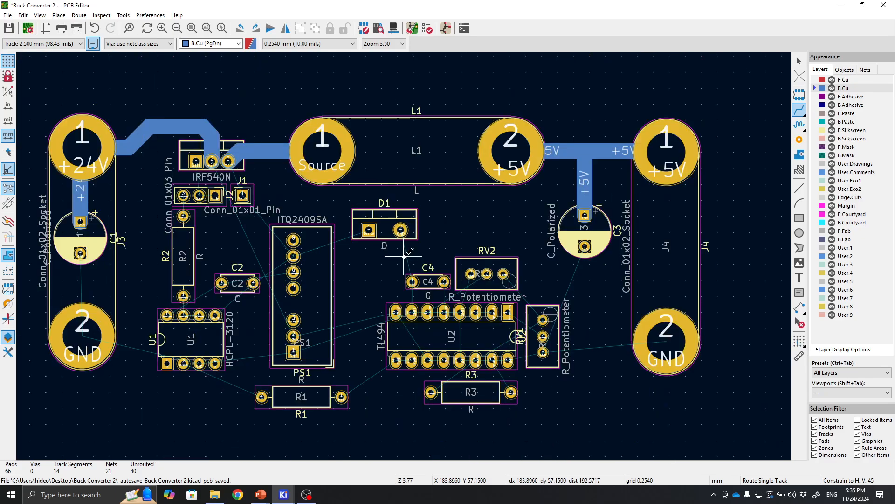
key(Escape)
scroll(404, 256, up, 4)
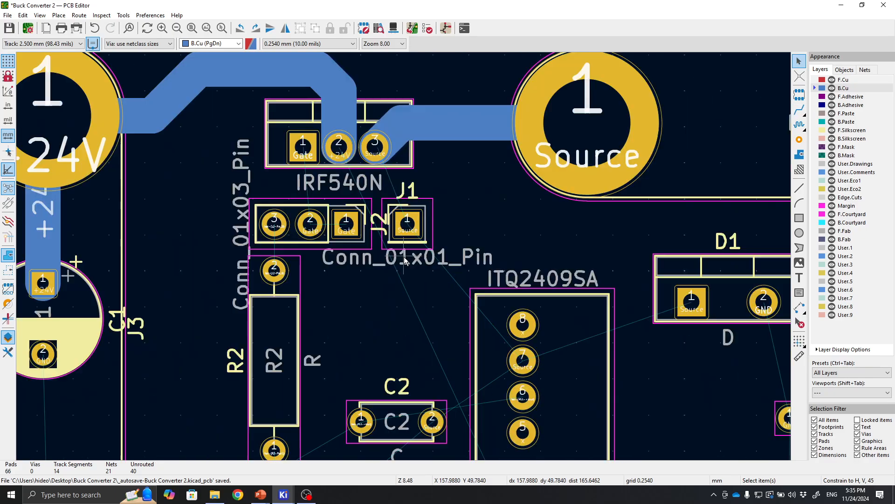
scroll(405, 260, down, 2)
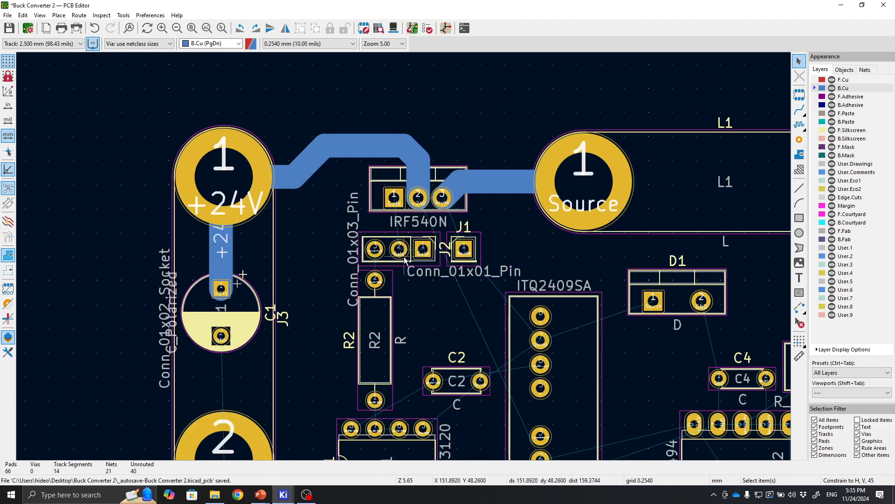
right_drag(642, 356, 500, 259)
click(469, 256)
right_drag(386, 237, 325, 233)
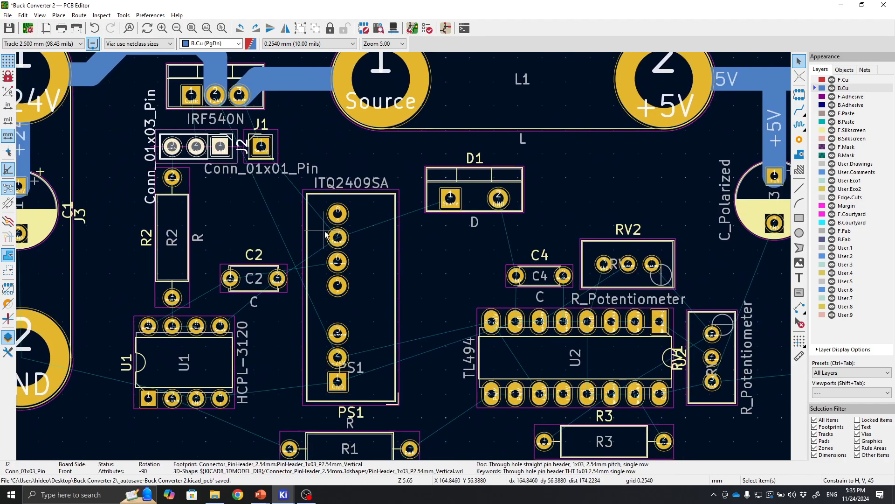
scroll(325, 233, down, 3)
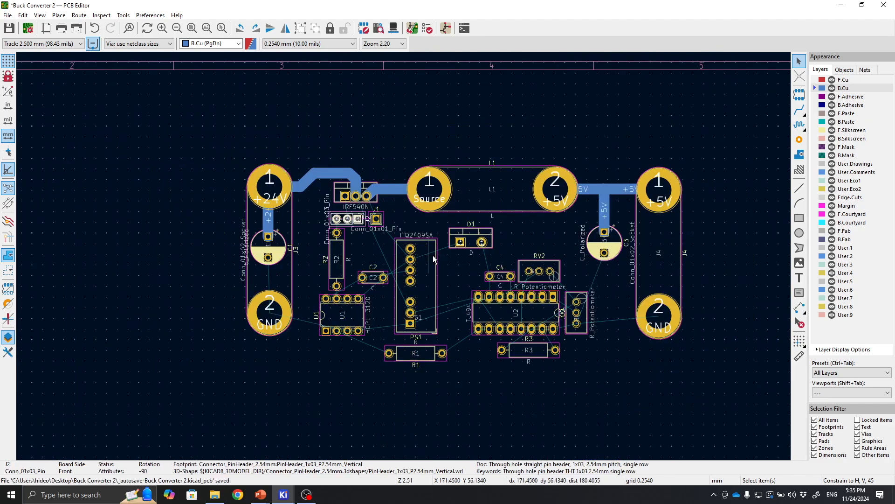
Set the track width to 1.000 mm and route a track from R2's top pad to J2's pin 3.
click(47, 44)
click(37, 58)
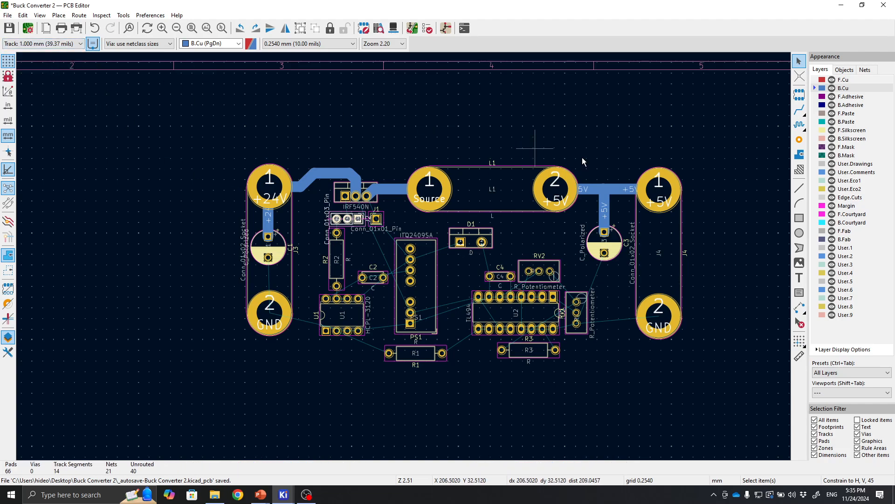
click(800, 110)
scroll(237, 202, up, 3)
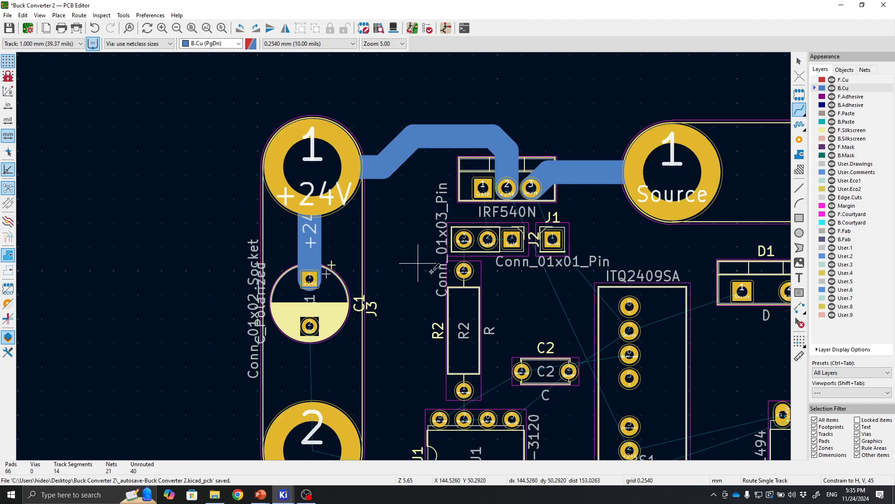
click(464, 271)
click(464, 239)
Route tracks from J2's middle pin up to Q1's Gate pad and from J2's Gate pin to its middle pin.
click(488, 239)
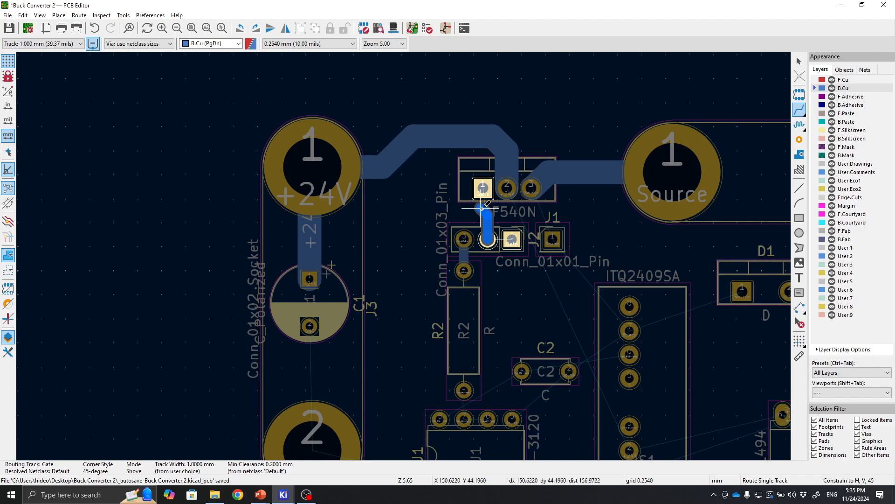
scroll(482, 208, up, 3)
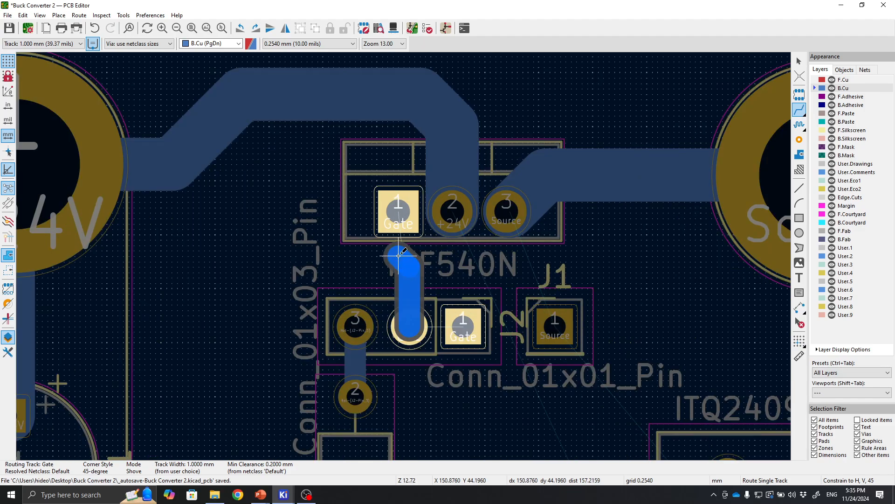
click(399, 211)
click(456, 321)
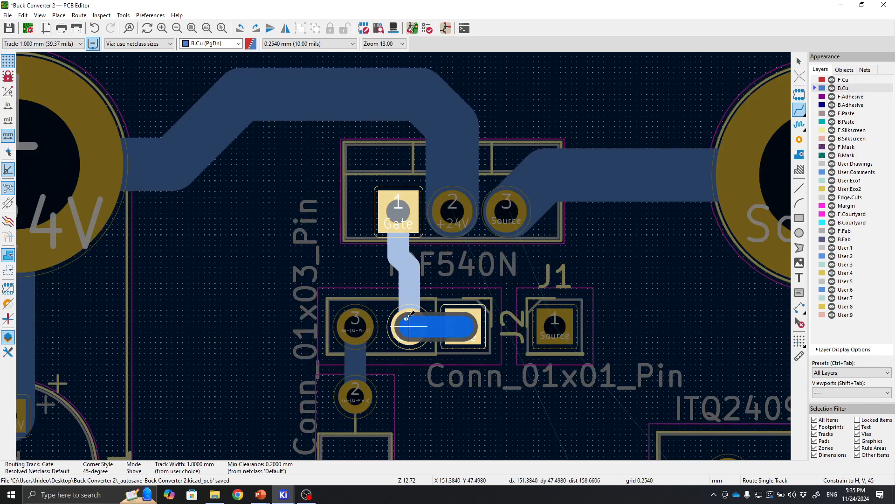
click(407, 320)
Route a track from J1's Source pad up to Q1's Source pin.
middle_drag(505, 374, 412, 307)
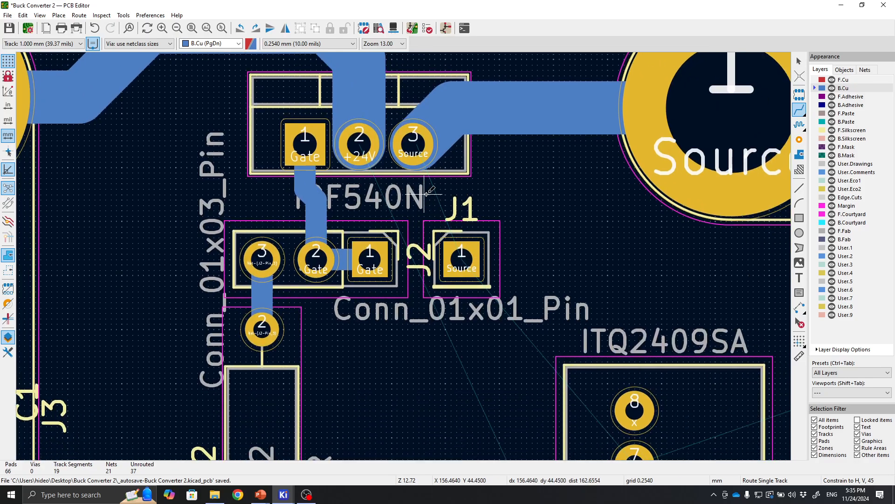
click(473, 258)
click(421, 167)
Route a track from PS1's pin 7 up to J1's Source pad.
scroll(462, 260, down, 1)
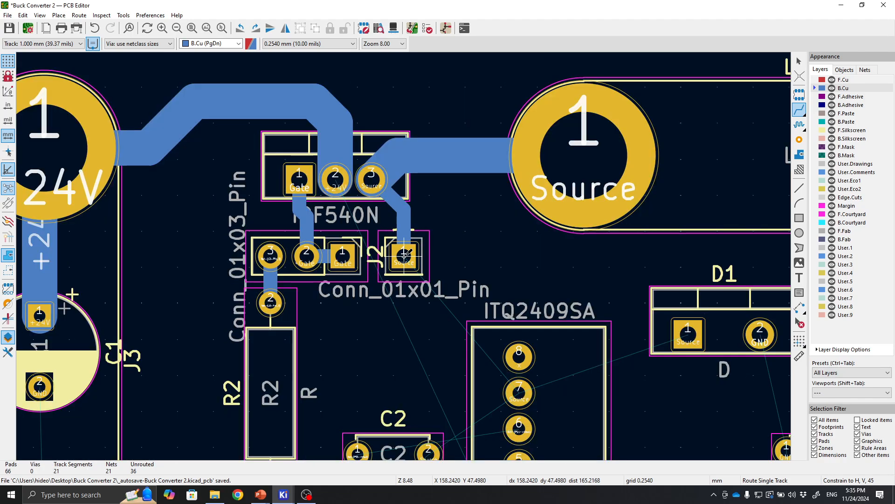
middle_drag(418, 331, 404, 262)
click(505, 323)
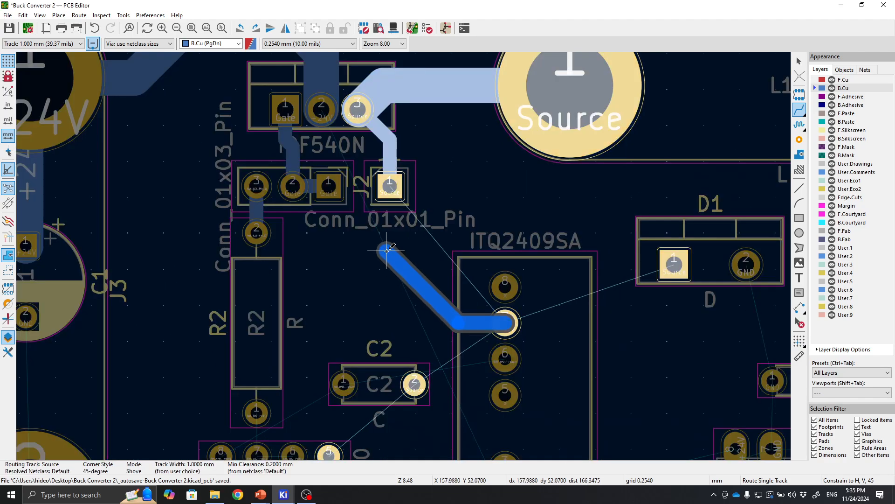
middle_drag(396, 229, 374, 173)
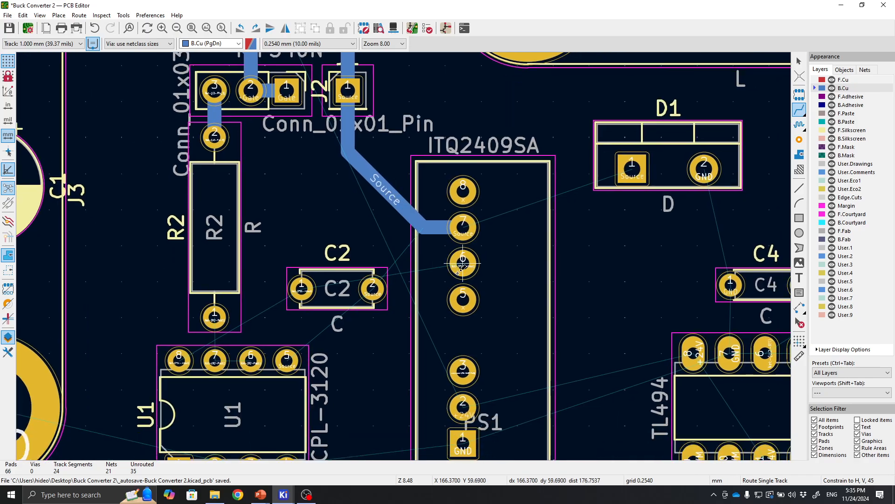
click(464, 263)
key(Escape)
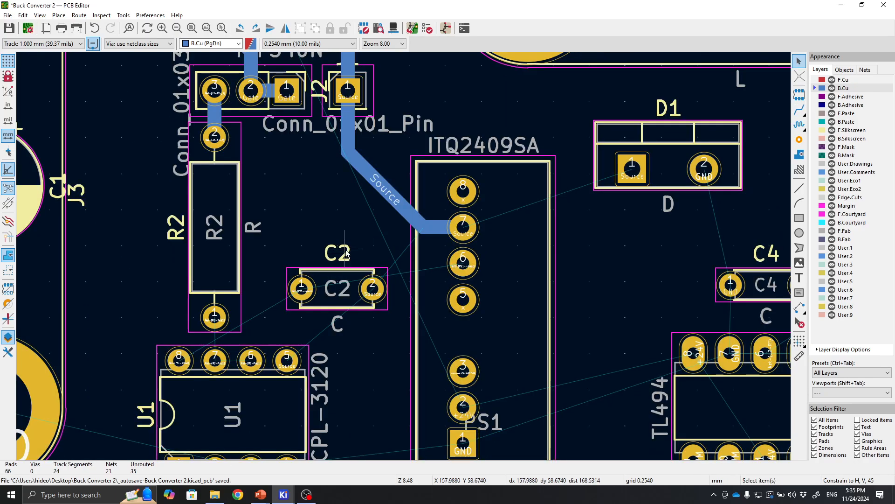
Rotate capacitor C2 by 180 degrees.
click(342, 271)
key(r)
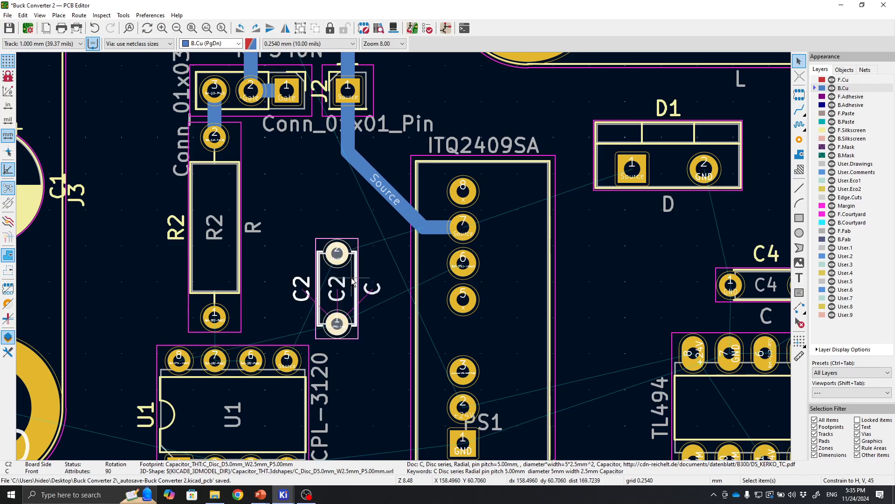
key(r)
click(360, 242)
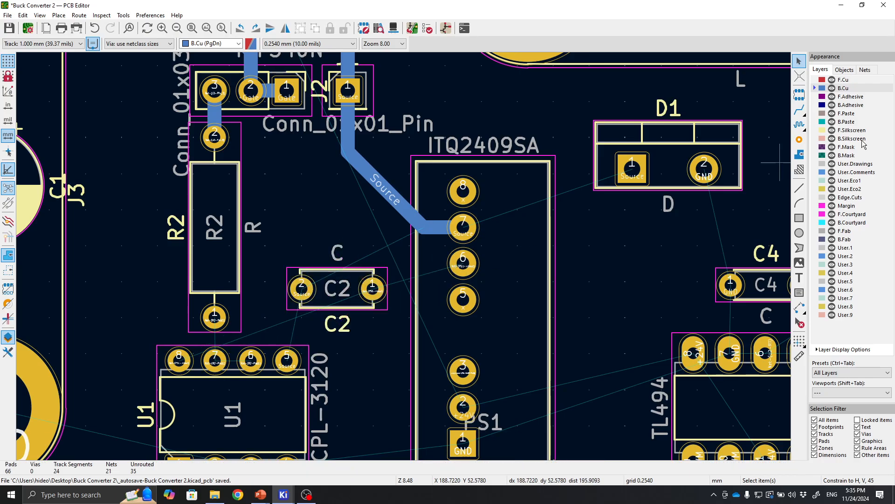
Route tracks from PS1's pin 6 to C2's right pad and from C2's left pad down to U1's pin 5.
click(463, 264)
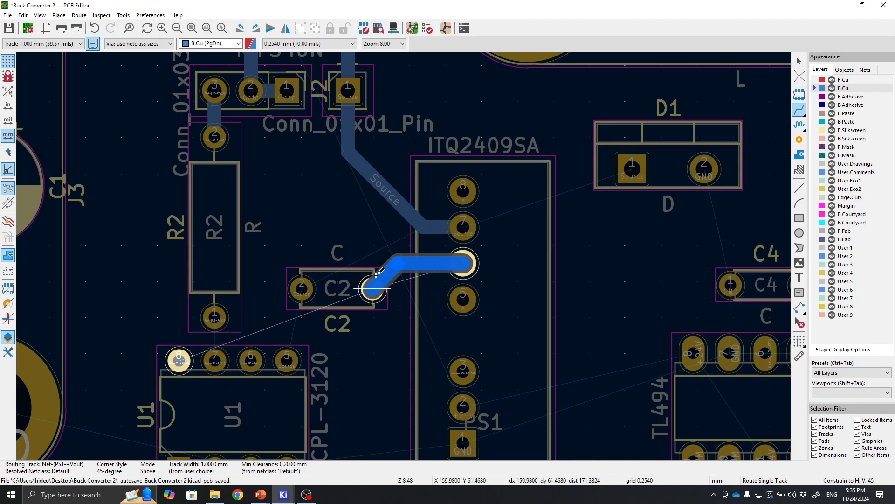
click(374, 290)
click(302, 288)
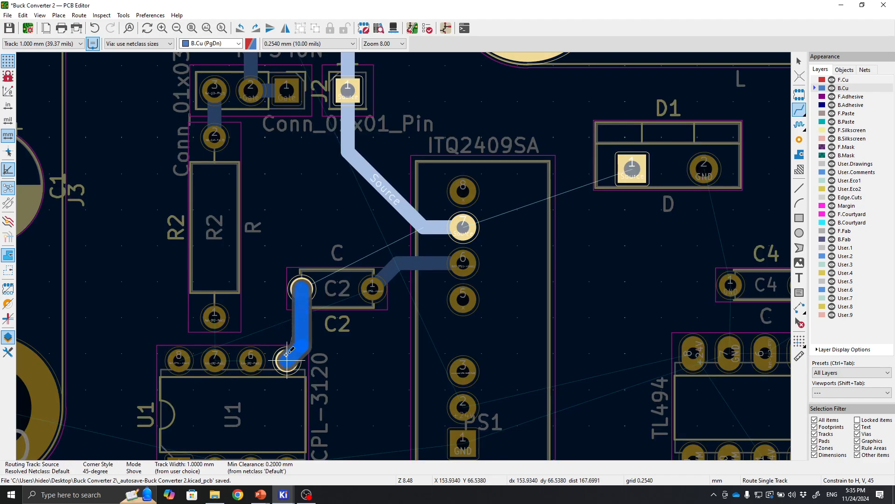
click(287, 359)
Route tracks from R2's bottom pad to U1's pin 7 and from pin 7 across to pin 6.
middle_drag(373, 363, 450, 344)
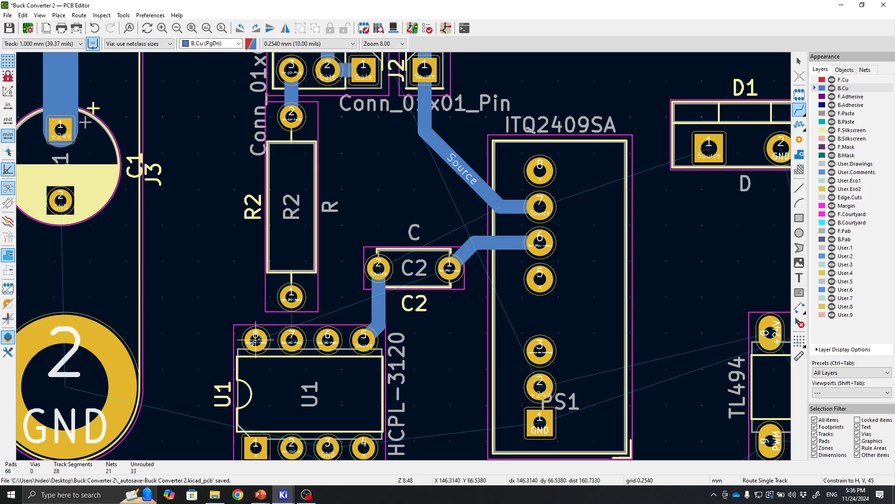
click(286, 303)
click(284, 337)
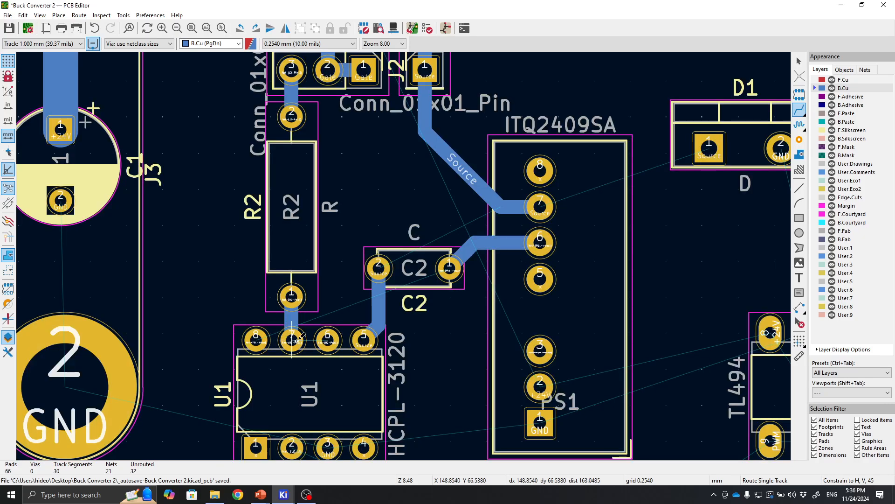
click(286, 337)
click(327, 338)
middle_drag(410, 339, 330, 333)
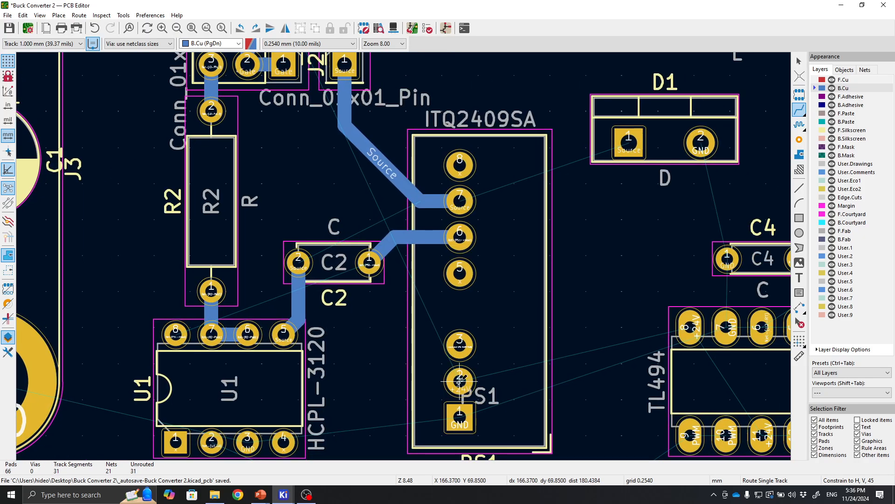
click(460, 381)
scroll(459, 380, down, 4)
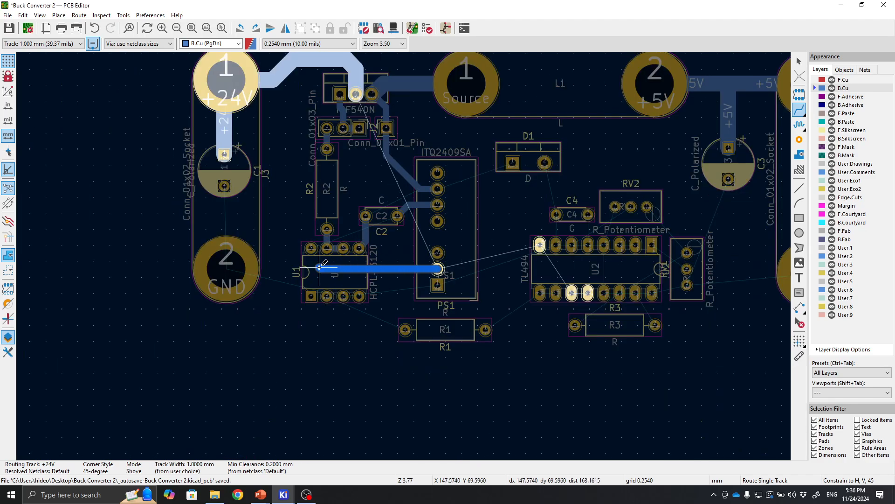
scroll(319, 268, up, 5)
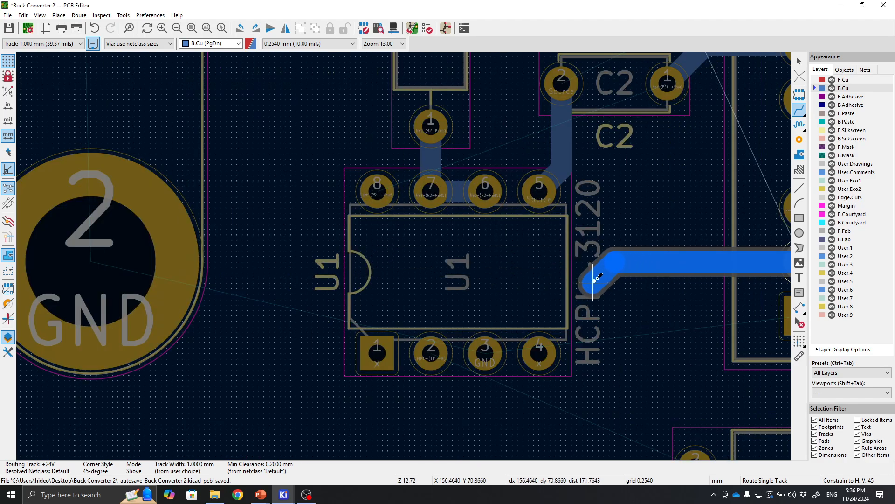
key(Escape)
Route tracks from C4's left pad down to U2's GND pin and from C4's right pad to the adjacent U2 pin.
middle_drag(593, 281, 300, 293)
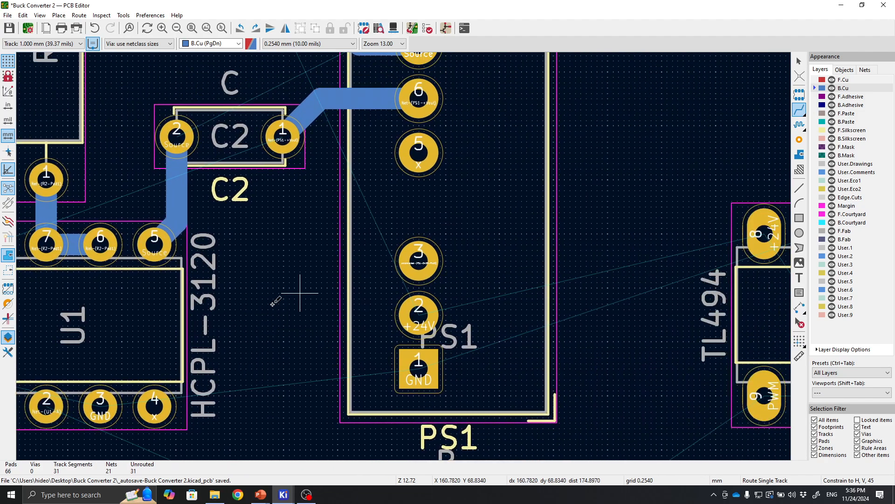
scroll(340, 200, down, 3)
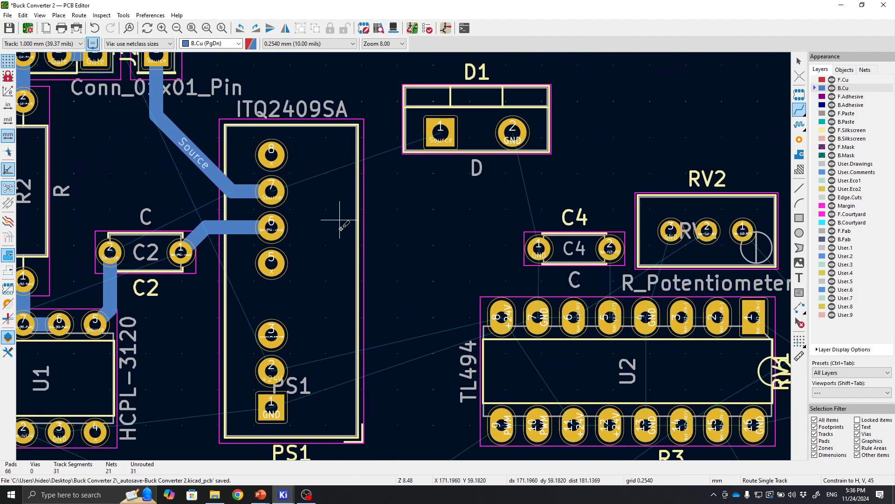
middle_drag(342, 225, 272, 183)
middle_drag(418, 206, 356, 201)
click(407, 204)
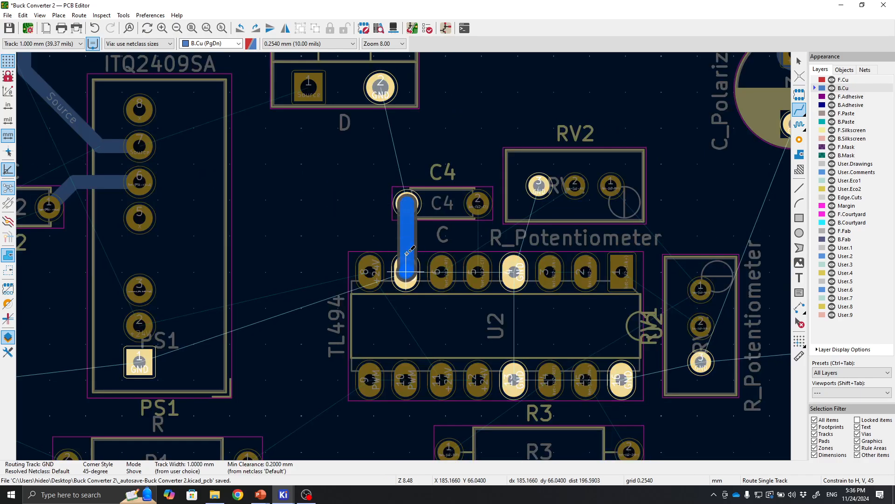
click(406, 270)
click(478, 203)
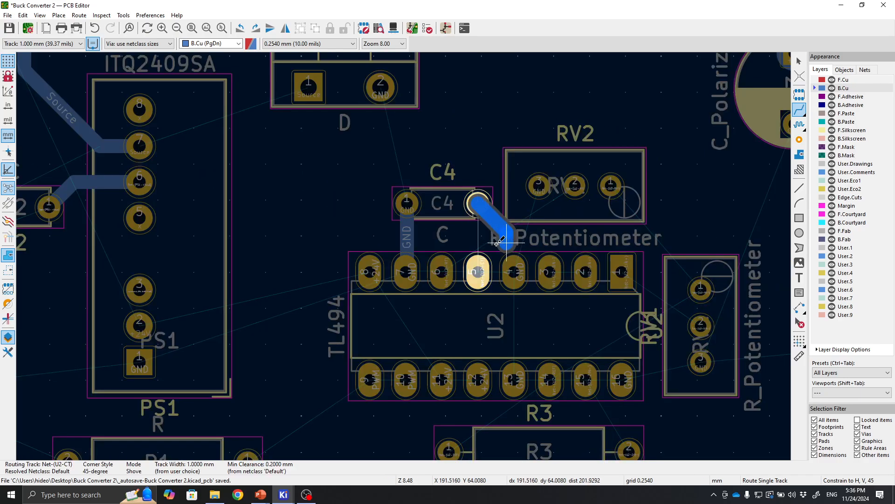
click(478, 269)
Route tracks from RV2's pin 1 to U2's top GND pin and from that pin down to U2's bottom GND pin.
middle_drag(539, 184, 465, 192)
click(464, 191)
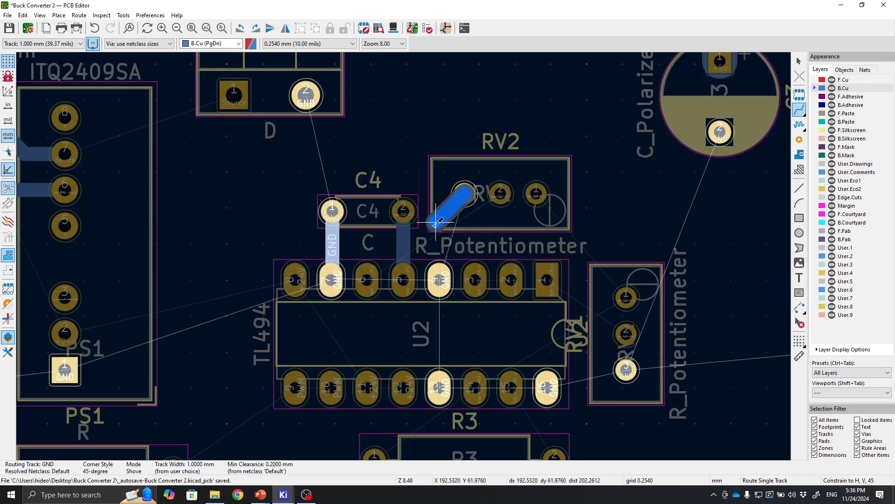
click(441, 272)
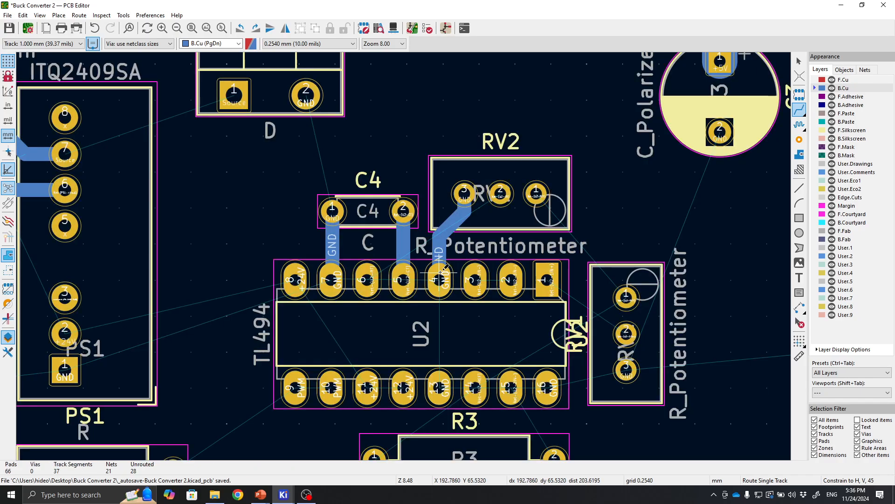
click(441, 374)
click(437, 281)
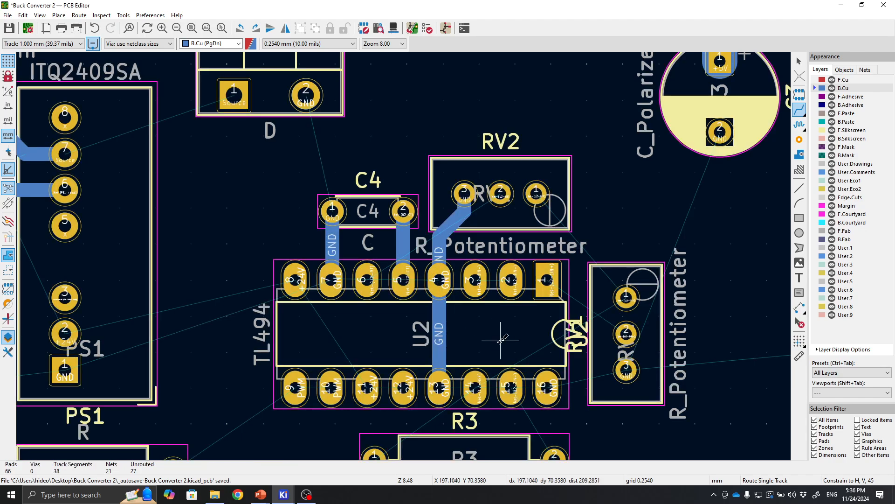
Try routing a track from RV2's middle pin leftwards past C4, and undo it.
click(501, 193)
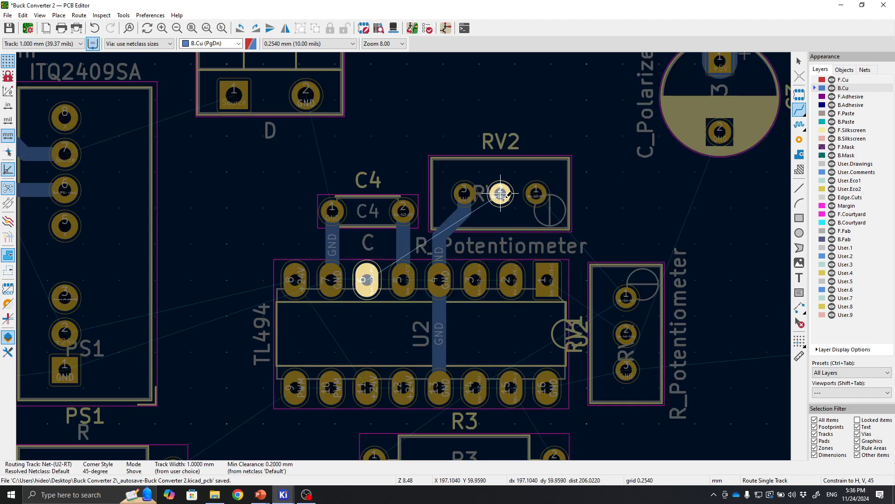
click(489, 158)
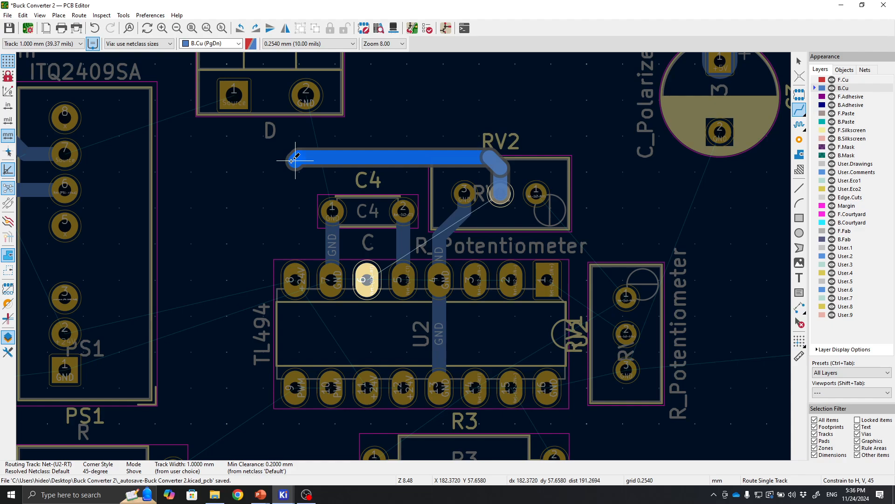
click(274, 163)
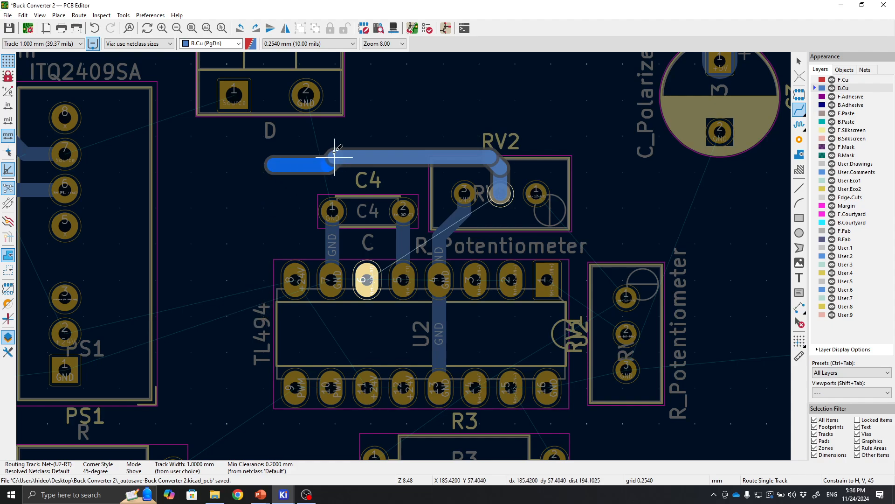
key(Escape)
key(ctrl+z)
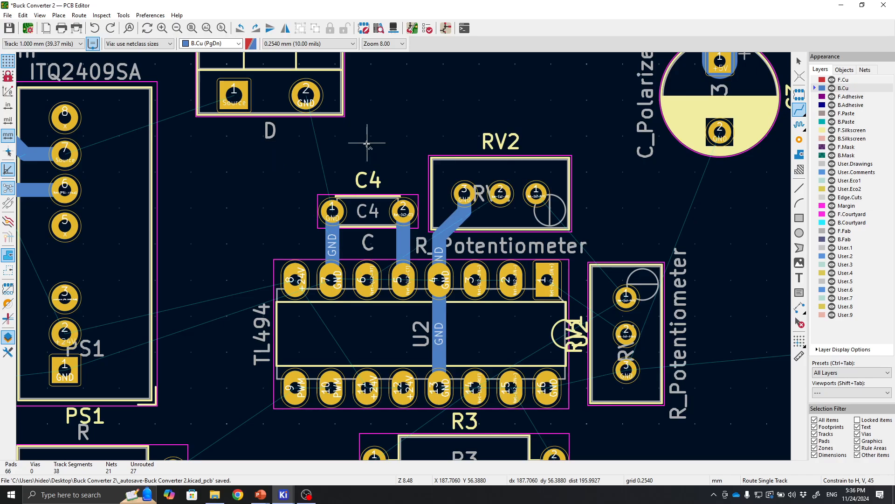
Route a track from RV2's middle pin up over C4 and down to U2's pin 6.
click(500, 192)
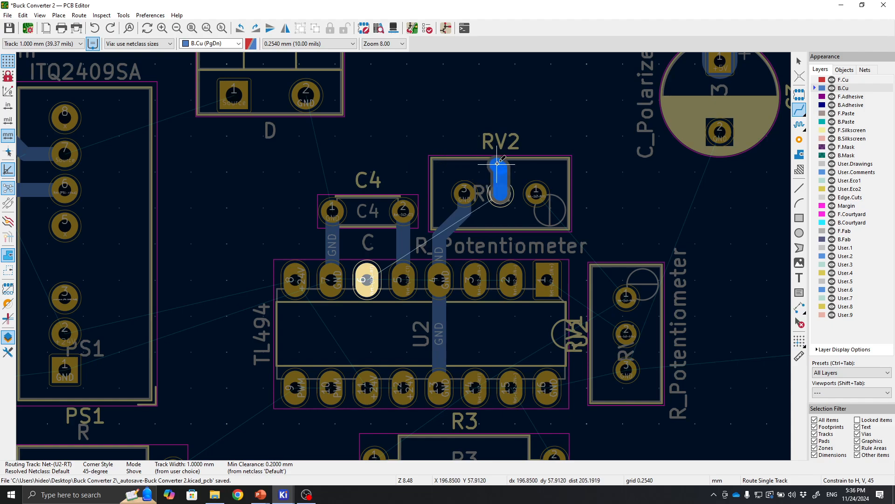
click(499, 167)
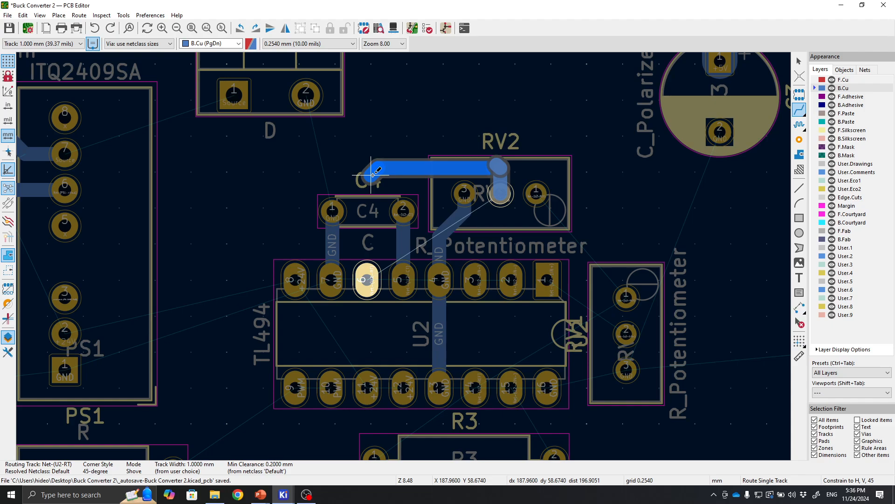
click(377, 164)
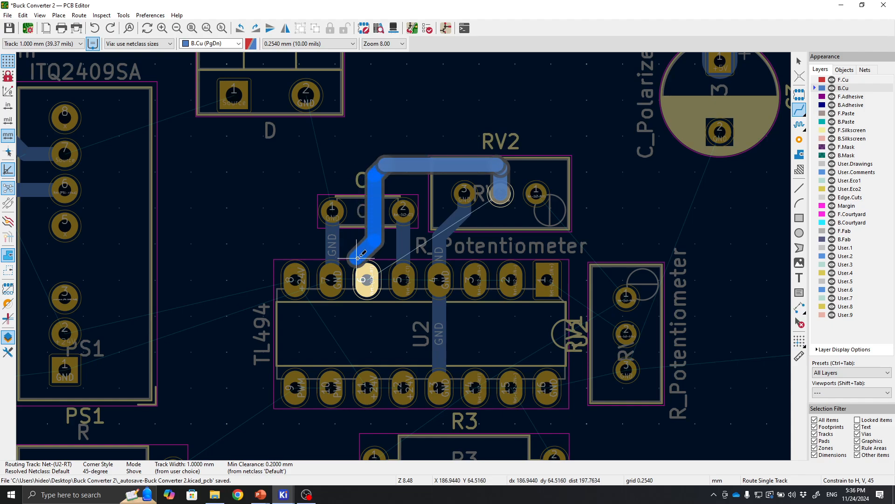
click(366, 280)
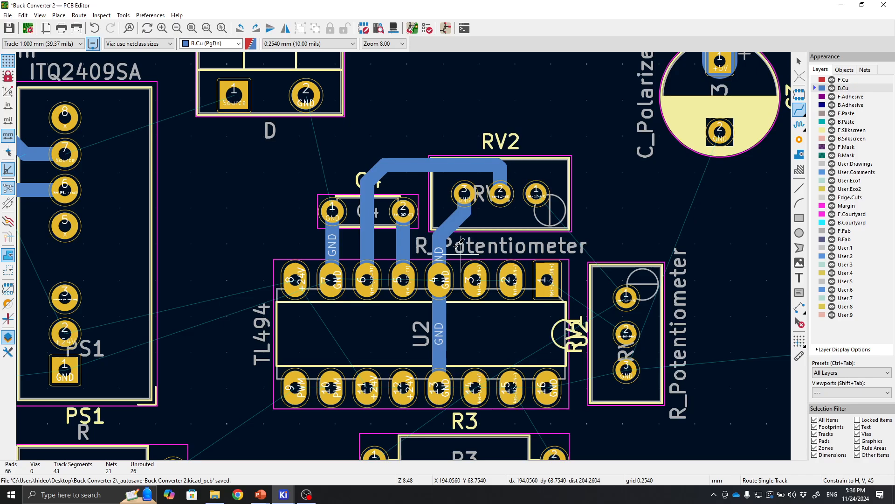
Route tracks from RV1's top pin up to RV2's pin 1 and from RV1's middle pin to U2's pin 1.
scroll(441, 273, up, 3)
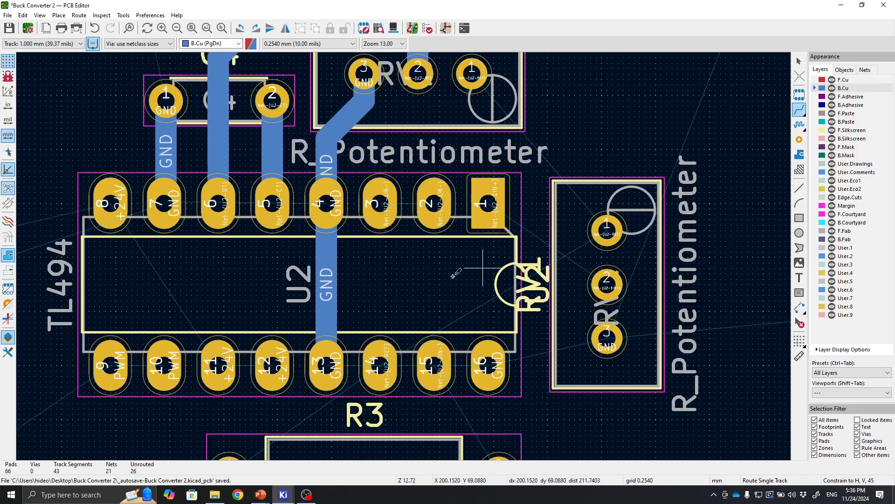
click(558, 239)
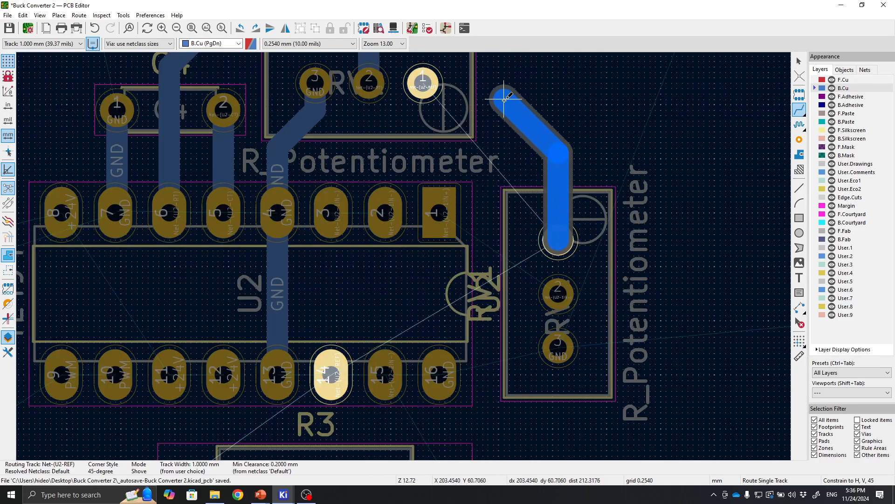
click(423, 83)
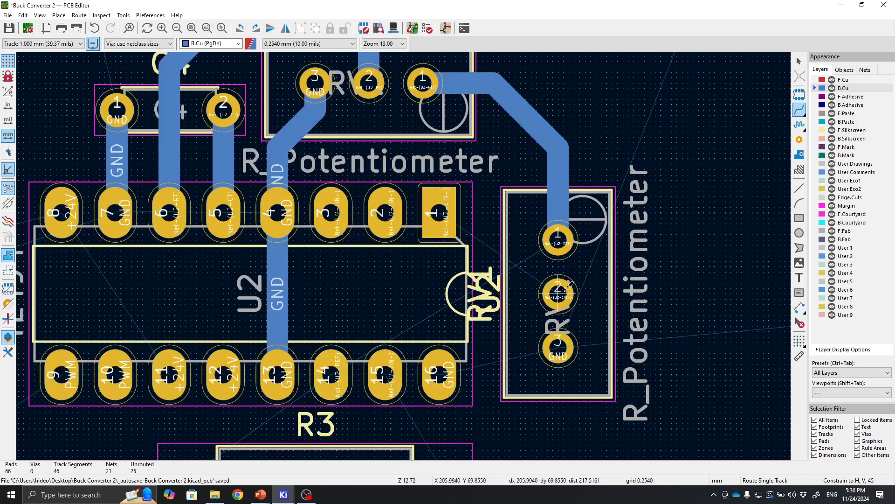
click(559, 294)
click(441, 228)
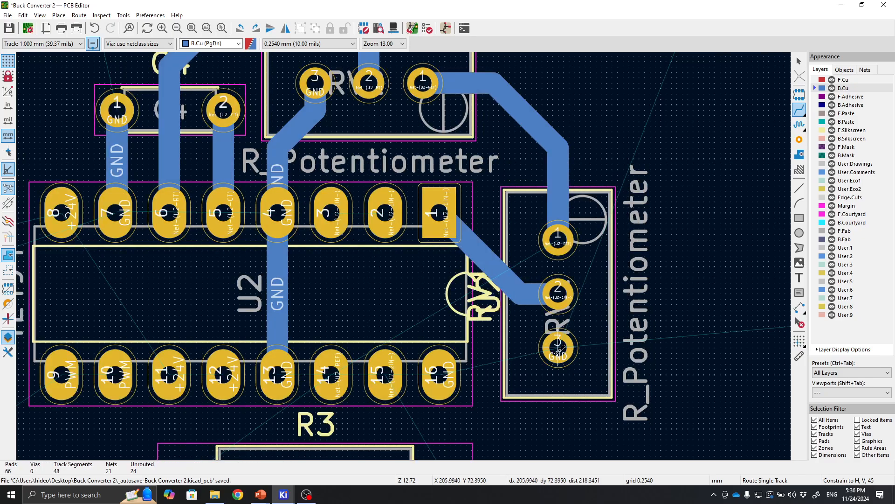
Route a GND track from U2's pin 16 across to RV1's bottom pin.
click(558, 348)
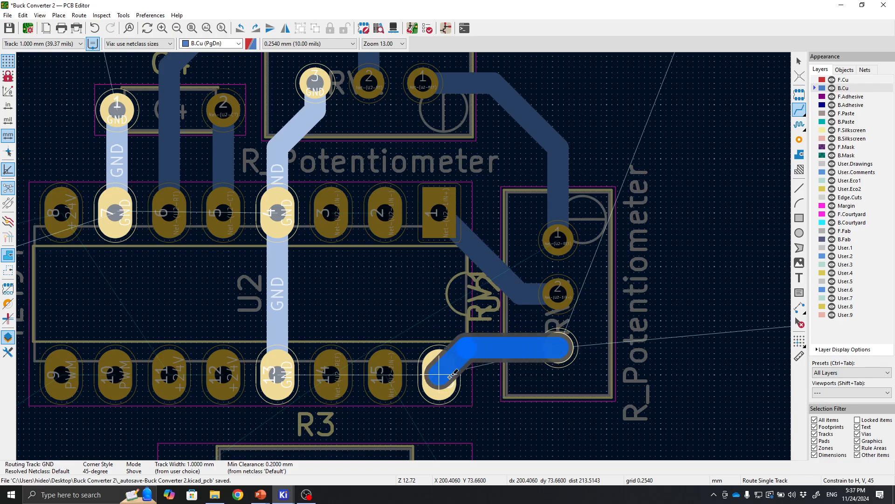
key(Escape)
middle_drag(384, 319, 535, 322)
click(588, 376)
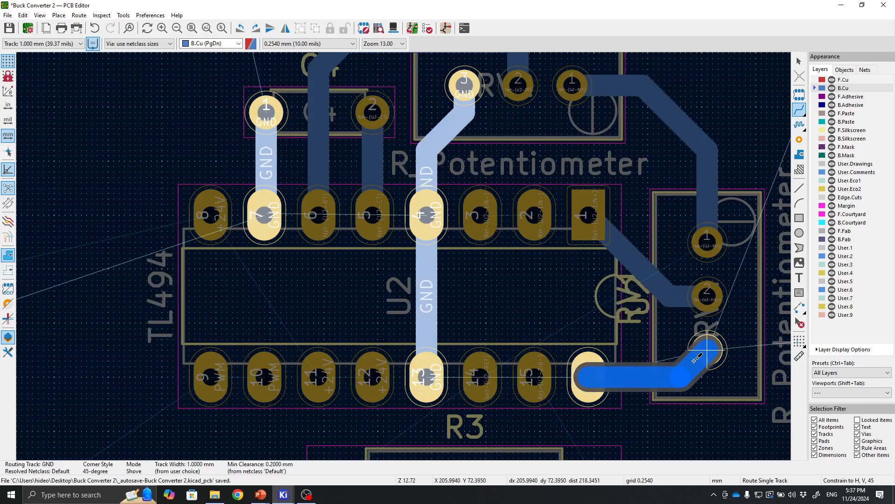
click(695, 360)
Route +24V tracks from U2's pin 8 diagonally down to pin 11 and from pin 11 to pin 12.
middle_drag(529, 285, 482, 419)
middle_drag(457, 232, 627, 127)
middle_drag(352, 270, 412, 197)
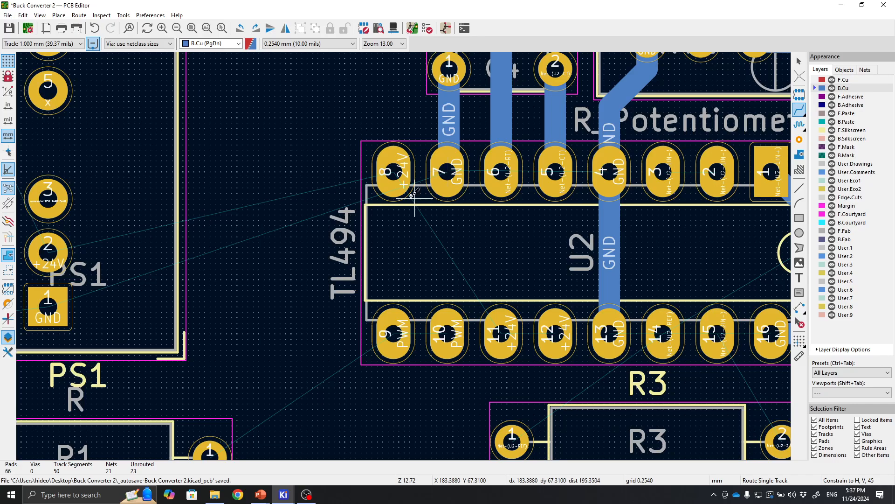
click(385, 175)
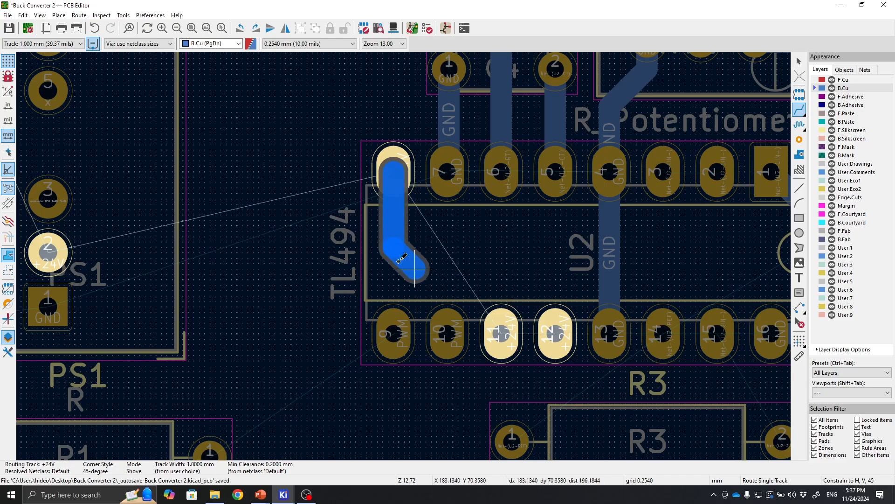
click(458, 261)
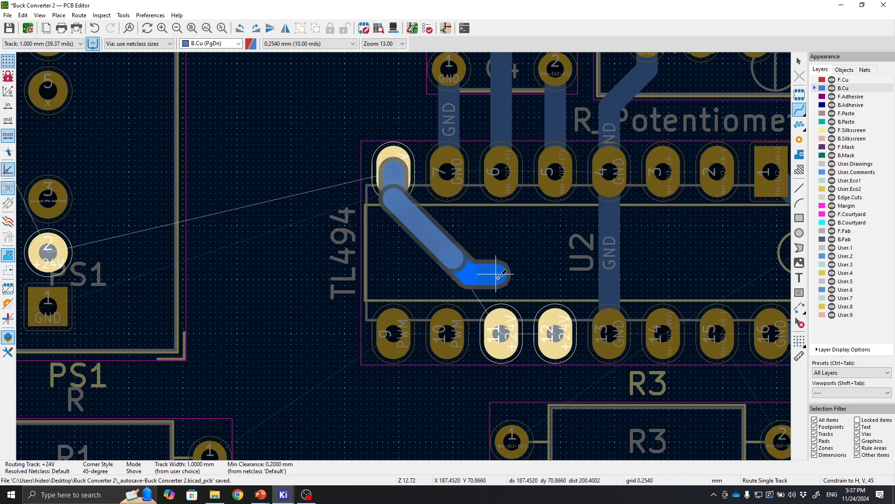
click(501, 326)
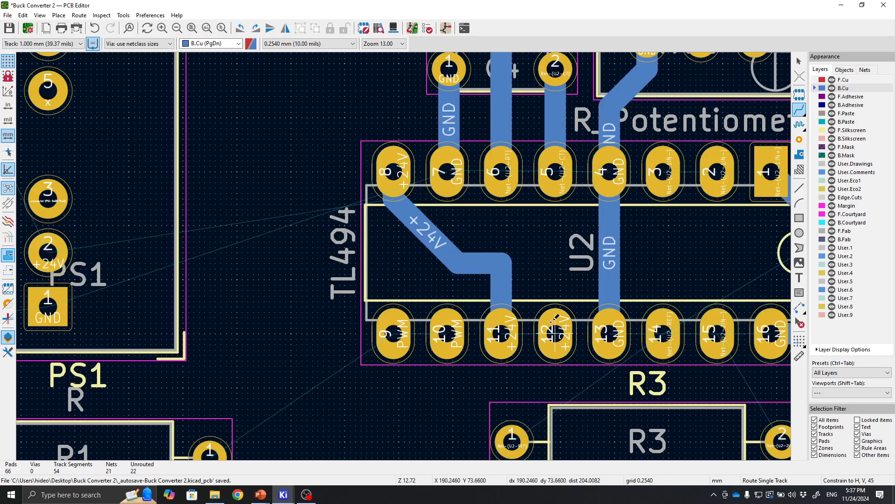
middle_drag(395, 283, 487, 267)
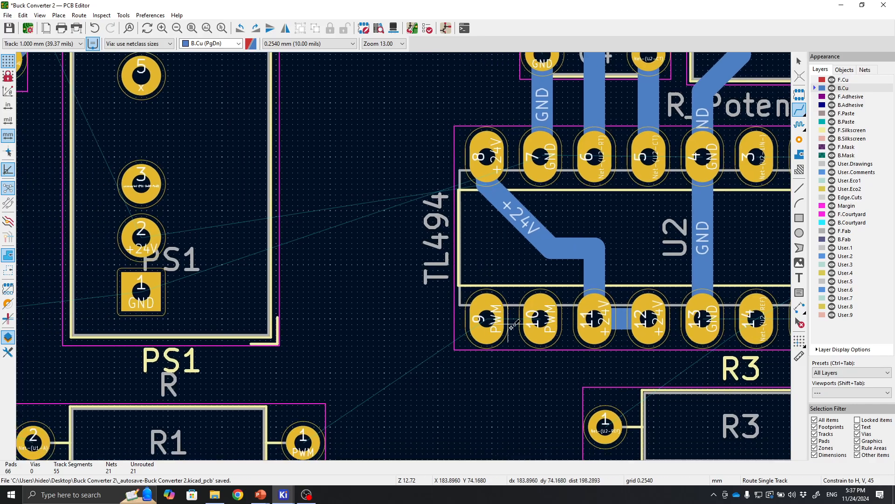
middle_drag(502, 343, 510, 260)
Route a PWM track from U2's pin 9 down to R1's right pad.
click(547, 235)
click(496, 234)
click(506, 232)
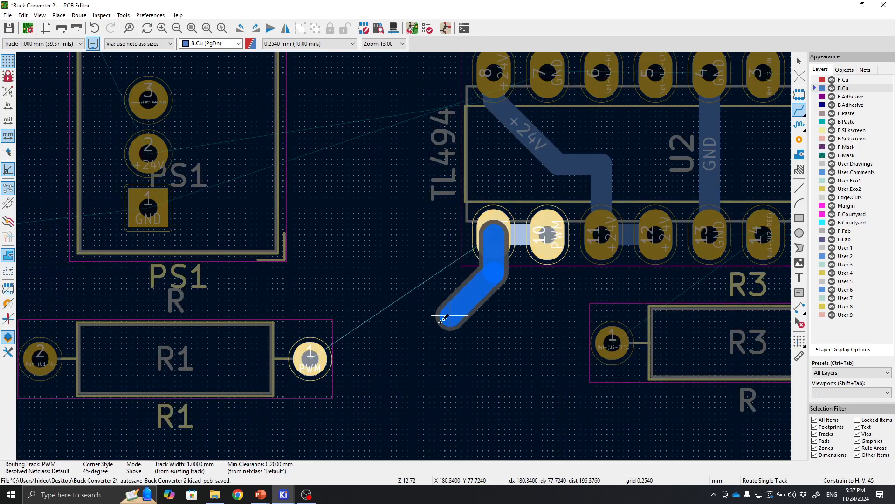
click(312, 358)
Route a track from R3's left pad up to U2's pin 14.
middle_drag(558, 343, 371, 323)
click(424, 323)
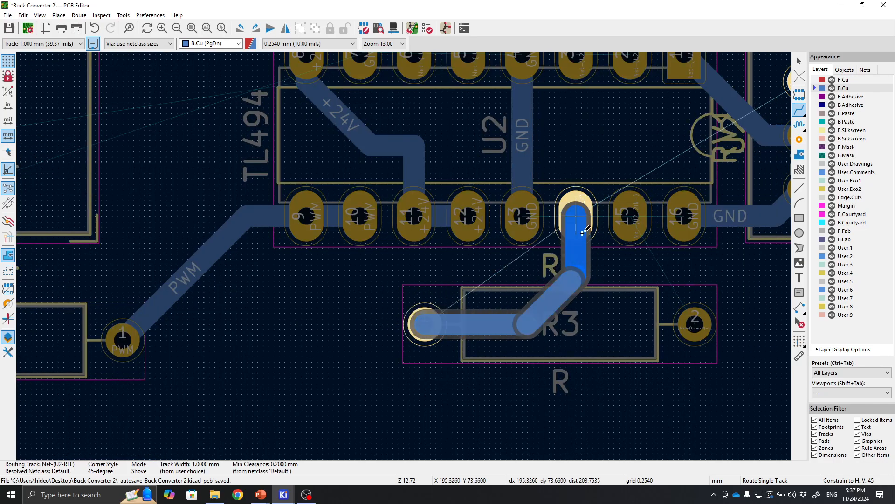
click(576, 216)
Route a track from R3's right pad up to U2's pin 15.
middle_drag(576, 216, 490, 224)
click(610, 332)
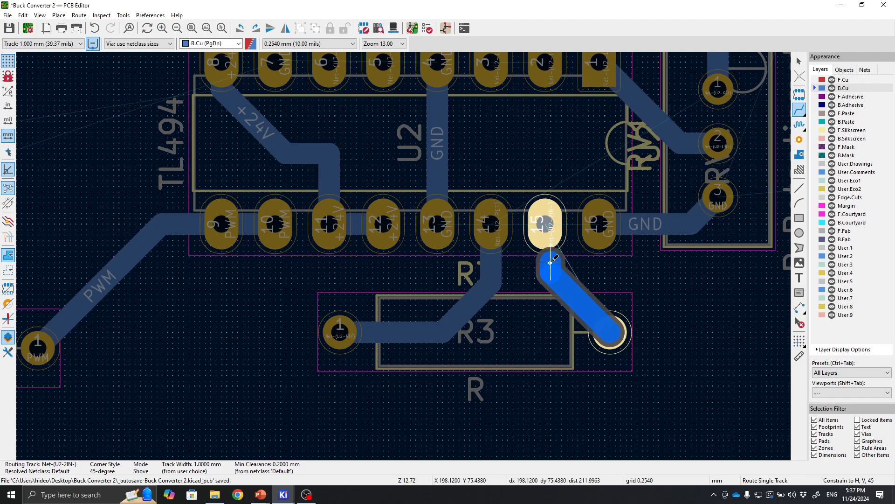
click(554, 236)
Route a +24V track from PS1's pin 2 across to U2's pin 8.
scroll(280, 268, down, 2)
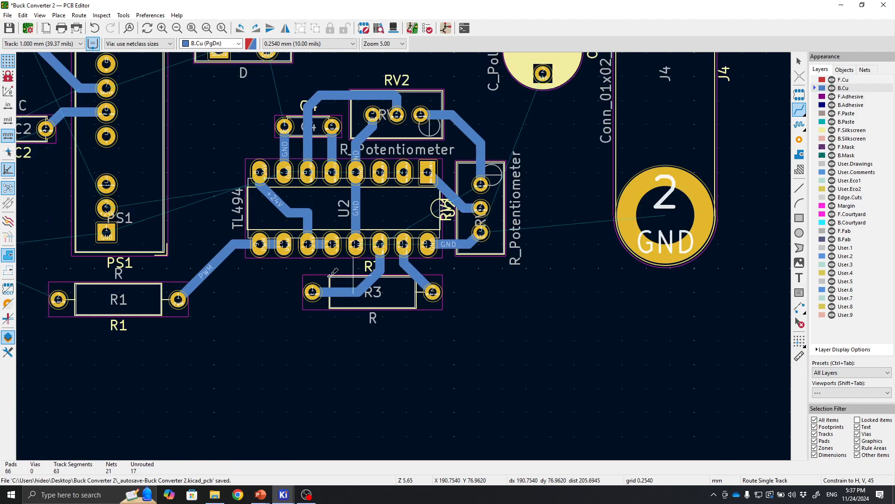
middle_drag(280, 270, 523, 284)
scroll(390, 265, up, 1)
middle_drag(390, 265, 407, 259)
middle_drag(400, 304, 442, 337)
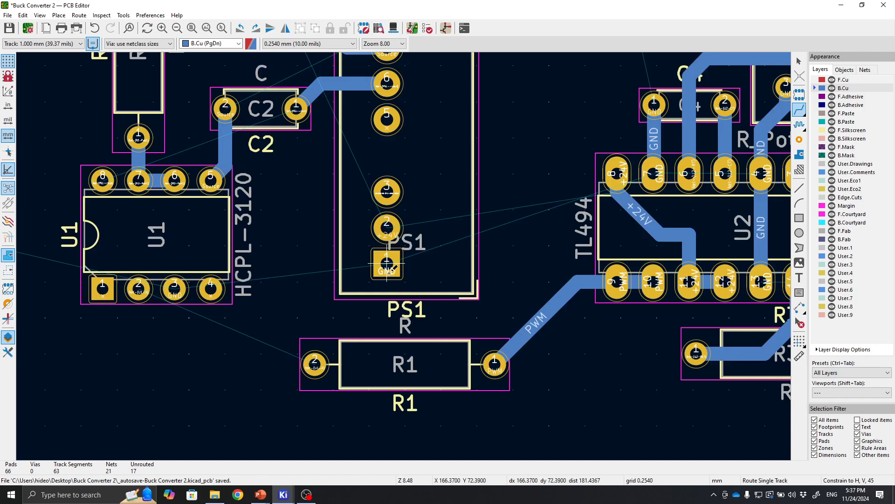
click(387, 225)
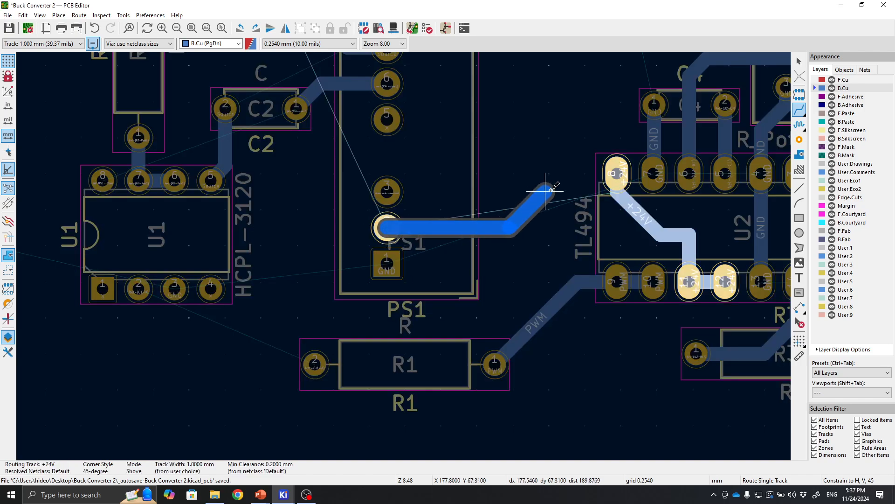
click(616, 175)
Route a +24V track from PS1's pin 2 left beneath U1 and up to C1's positive pad.
middle_drag(469, 193, 563, 196)
click(481, 230)
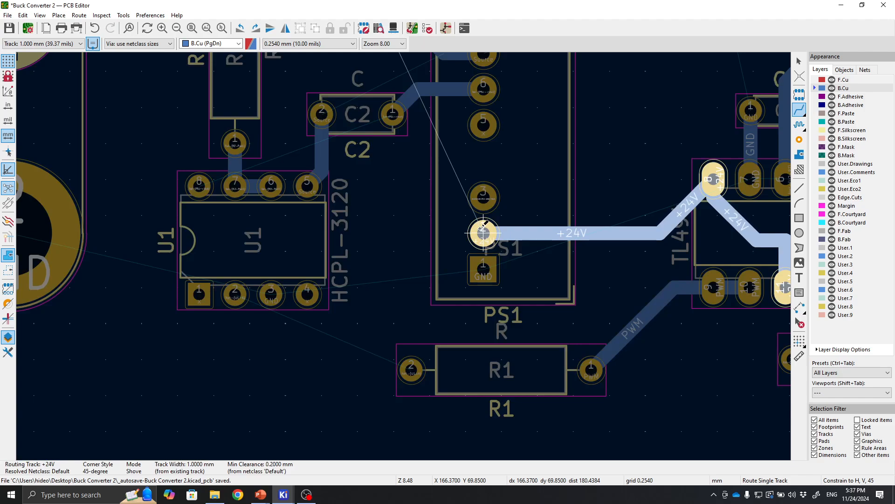
middle_drag(300, 223, 443, 300)
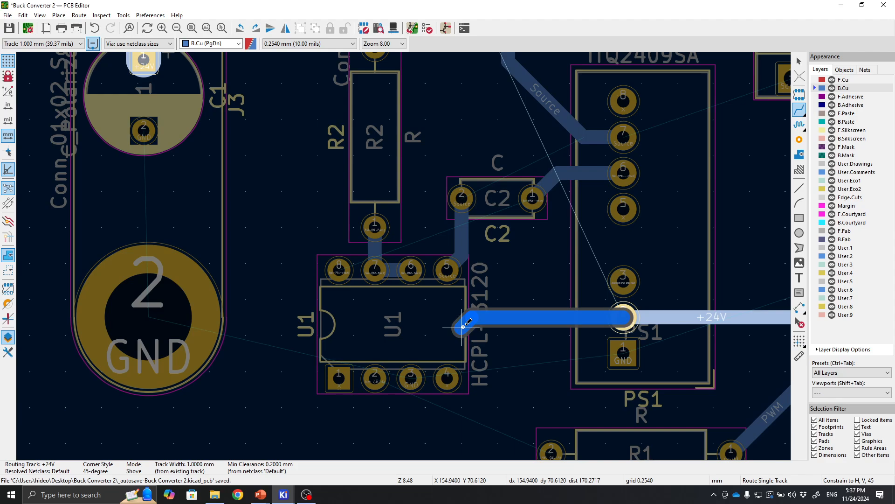
click(472, 338)
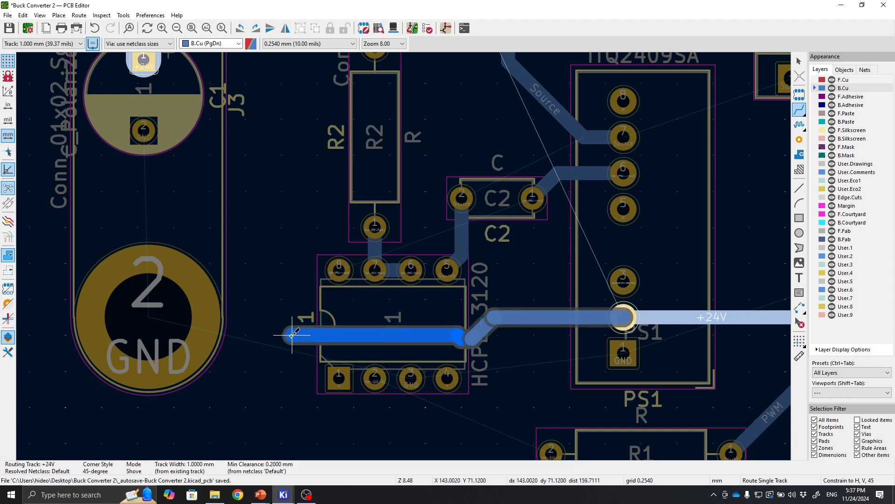
click(293, 338)
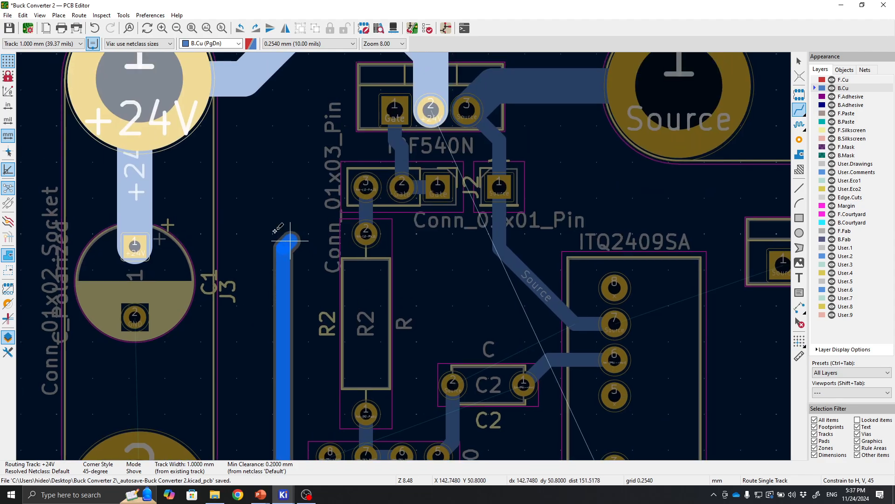
click(145, 253)
middle_drag(266, 375, 259, 188)
scroll(399, 307, up, 1)
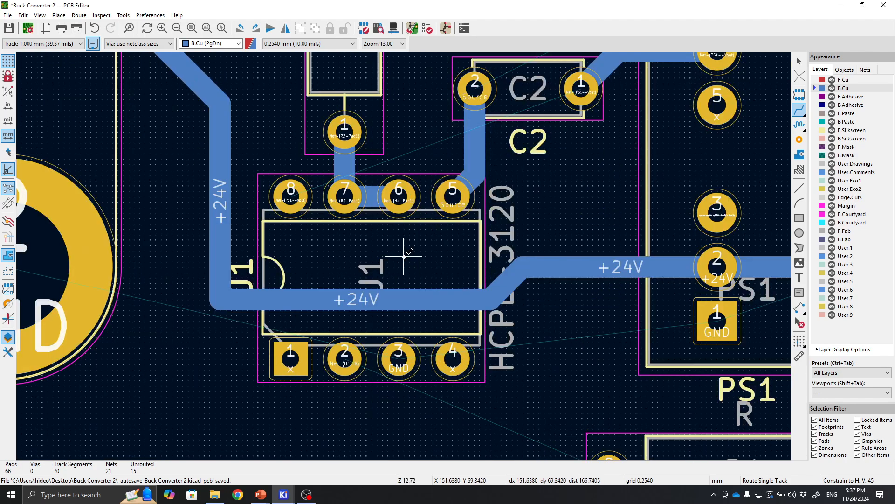
Reshape the +24V track's corner beside U1 into a 45-degree bend.
key(Escape)
middle_drag(289, 294, 424, 302)
click(349, 301)
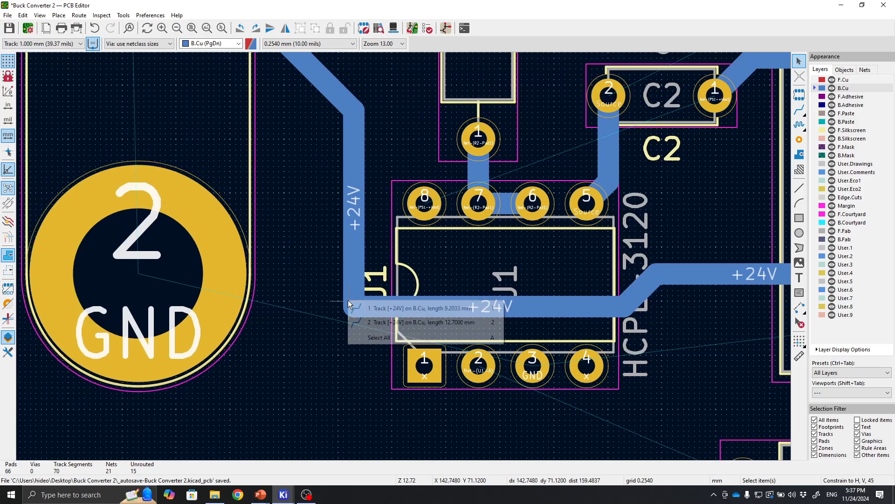
click(370, 310)
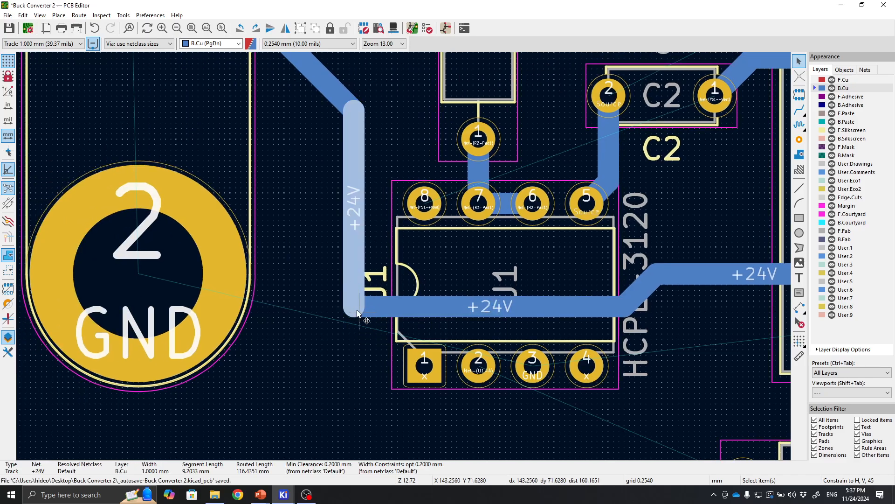
drag(357, 310, 377, 287)
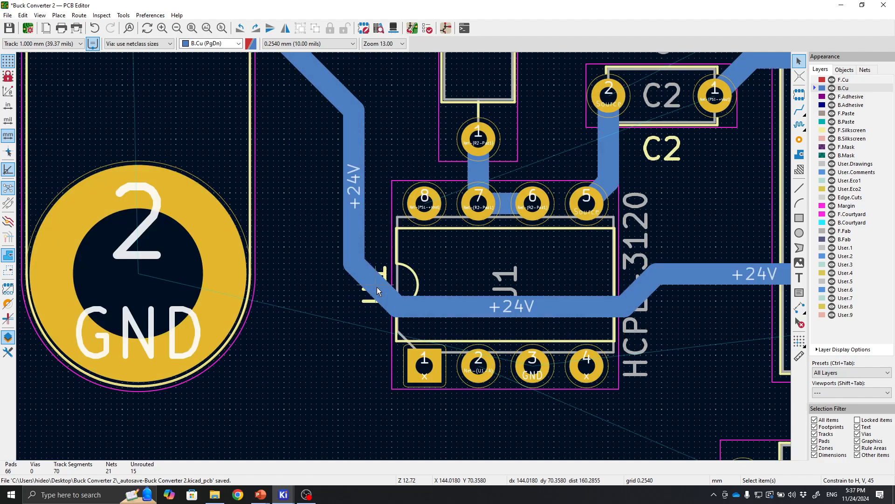
middle_drag(647, 274, 467, 279)
middle_drag(472, 338, 426, 315)
Route a track from U1's pin 8 under pins 7 to 5 and diagonally up to C2's pad 1.
click(800, 109)
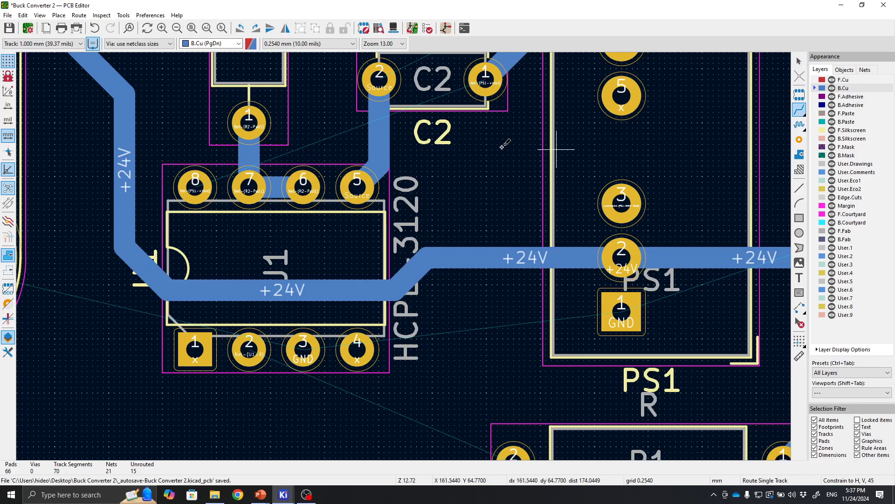
middle_drag(457, 187, 415, 326)
click(159, 335)
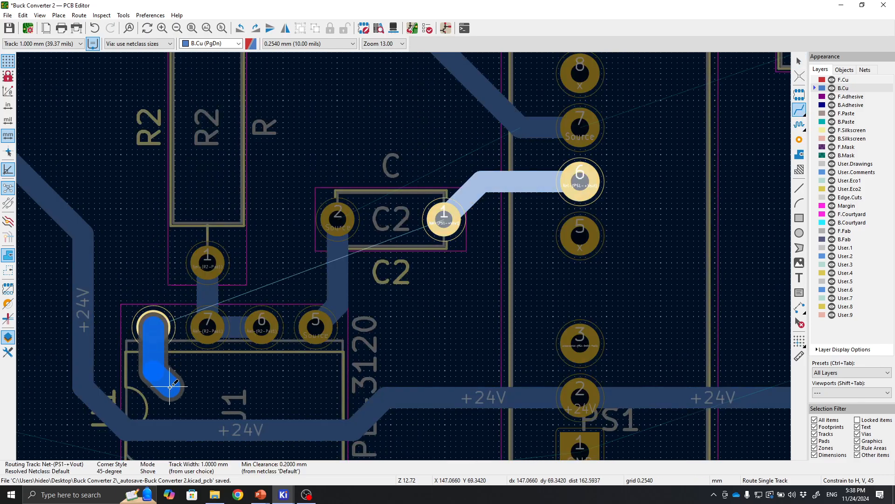
click(182, 378)
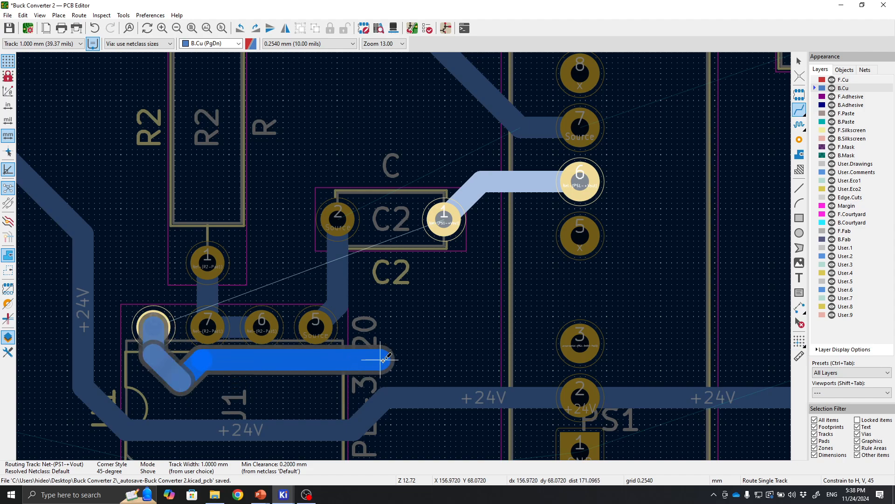
click(455, 228)
key(Escape)
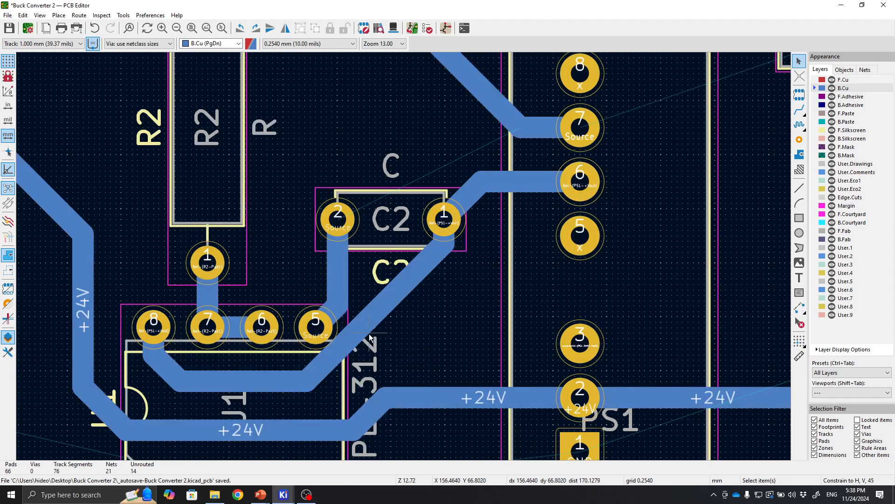
Select the new U1-to-C2 track and zoom in to inspect it.
click(386, 313)
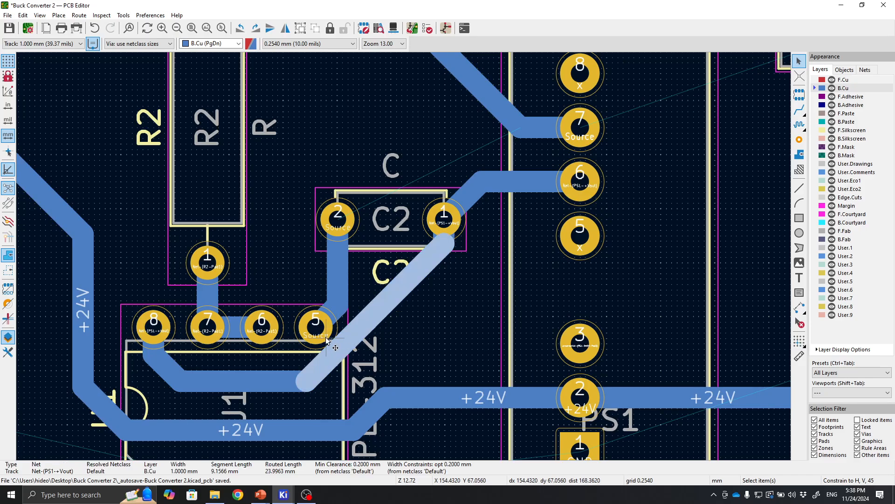
scroll(326, 341, up, 5)
scroll(404, 256, down, 3)
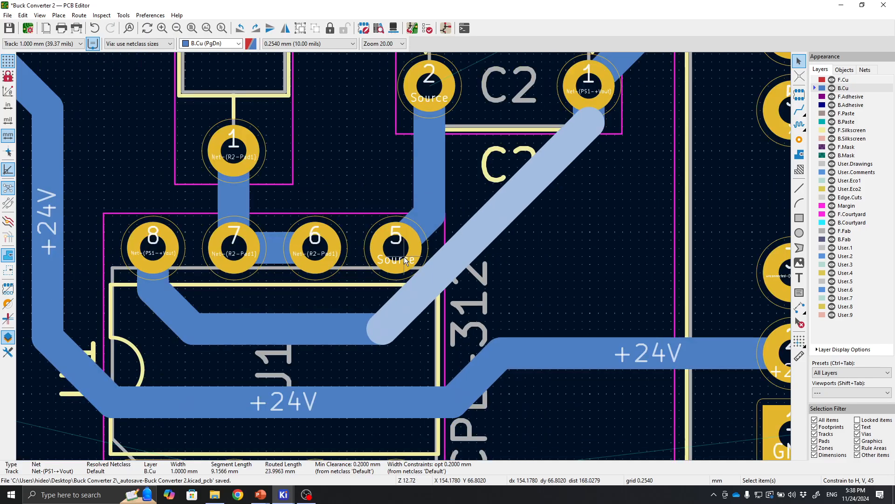
Drag the diagonal segment of the U1-to-C2 track to reshape its route up to C2's pad 1.
scroll(404, 256, down, 1)
click(533, 272)
click(457, 257)
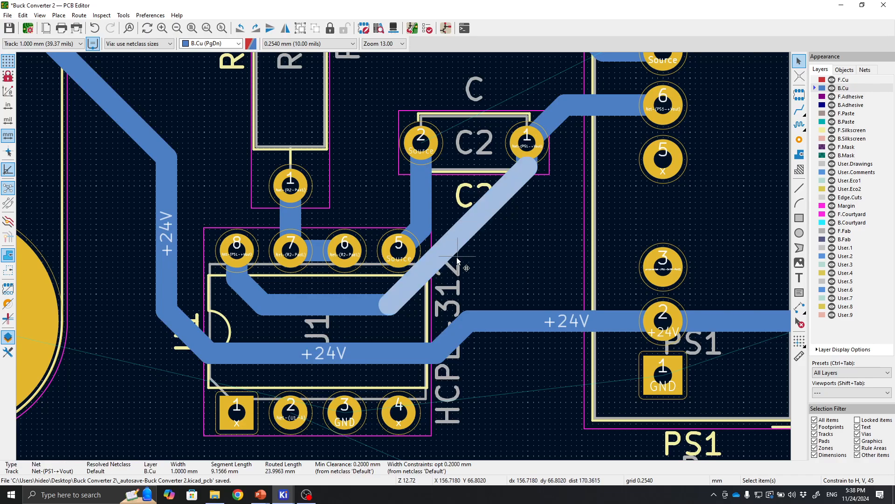
drag(445, 258, 457, 266)
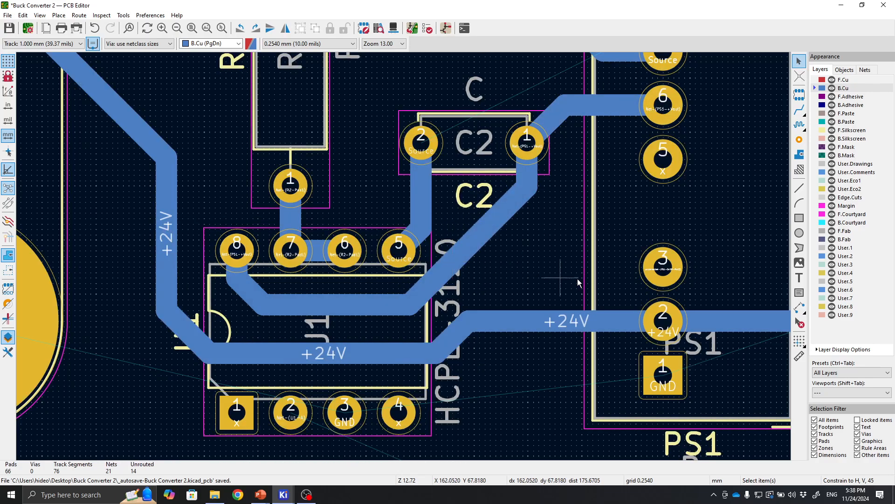
click(579, 279)
Route a Source track from C2's pad 2 diagonally up to PS1's pin 7.
scroll(506, 261, down, 2)
middle_drag(459, 169, 402, 291)
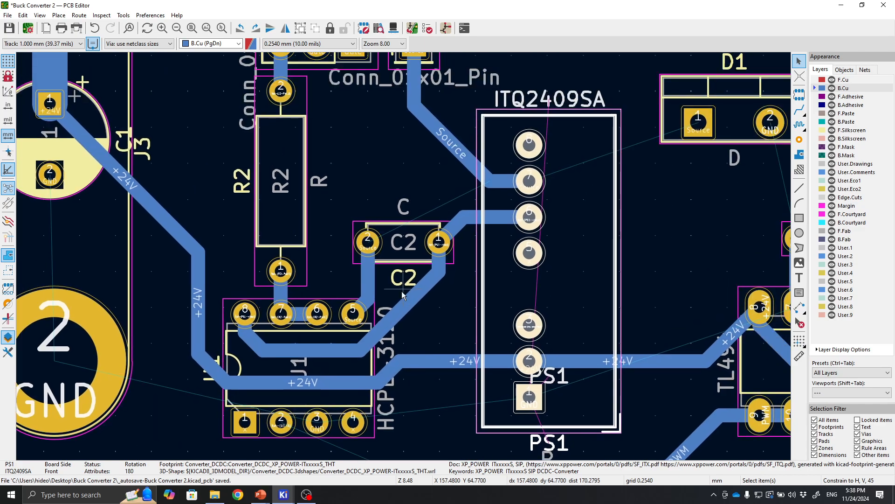
click(367, 244)
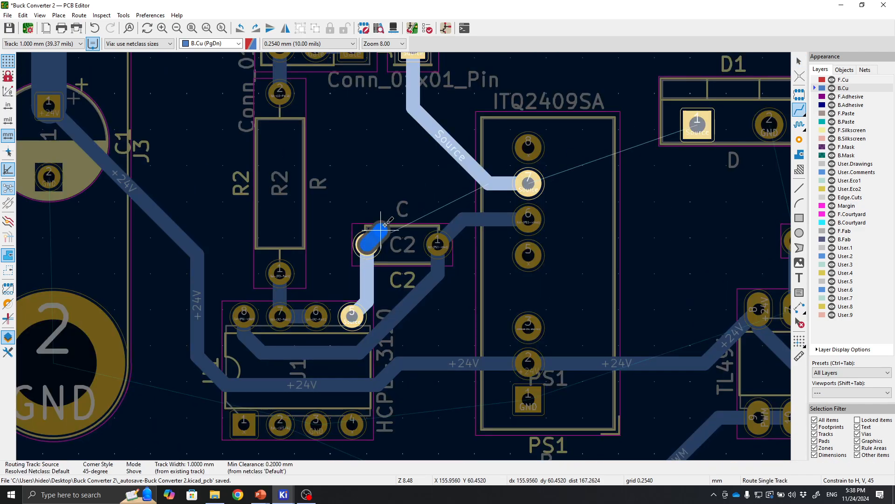
click(499, 181)
Route a GND track from U1's pin 3 down and diagonally across to PS1's GND pin 1.
middle_drag(517, 292, 482, 233)
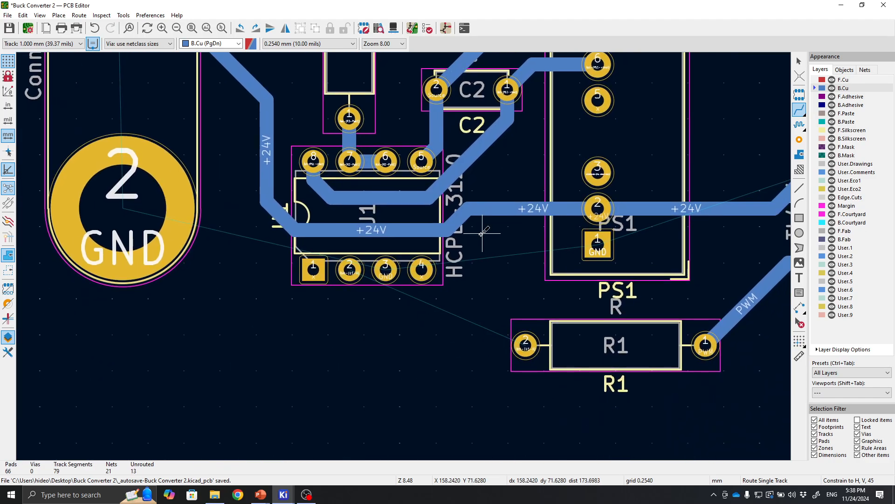
click(386, 270)
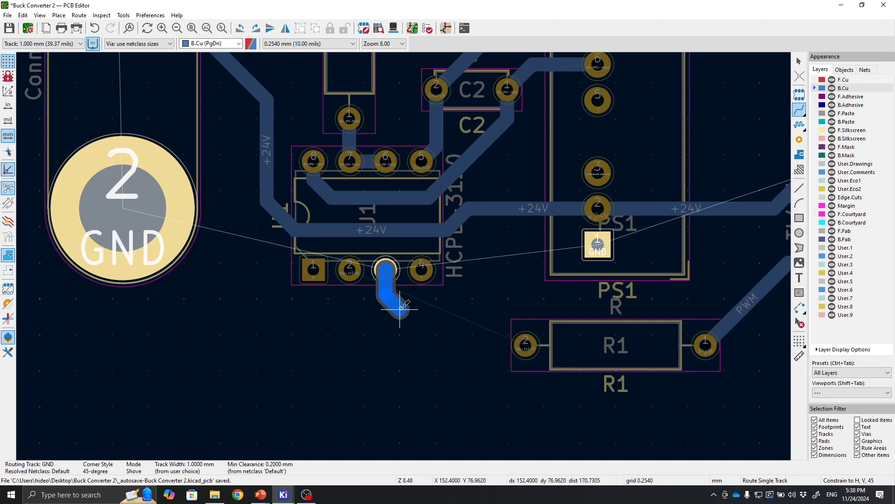
click(401, 308)
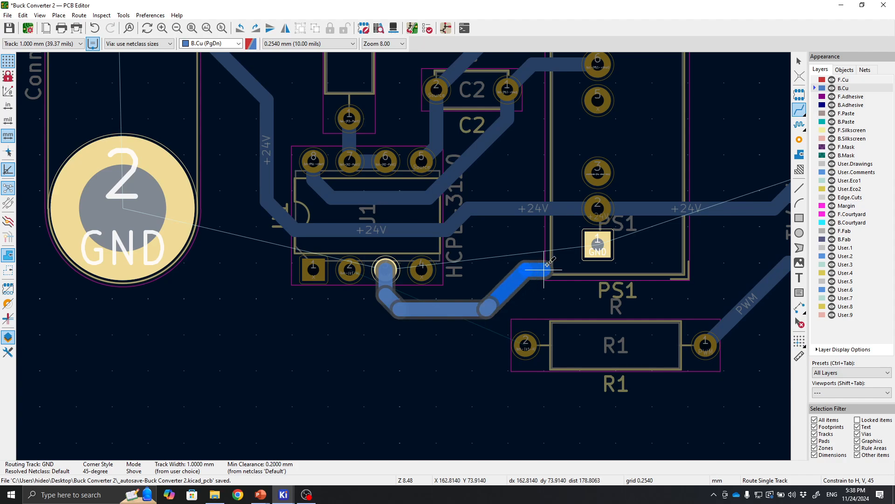
click(597, 245)
Route a track from R1's left pad diagonally up to U1's pin 2.
click(526, 345)
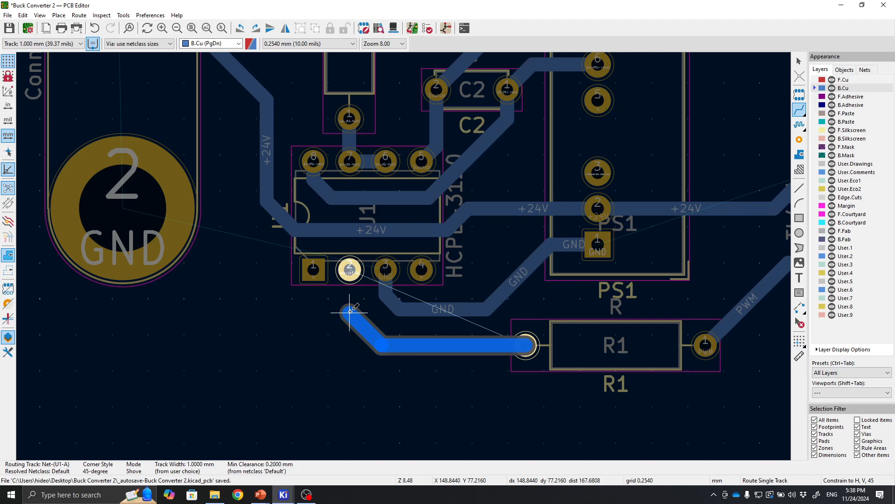
click(350, 269)
scroll(404, 256, down, 3)
scroll(526, 241, down, 1)
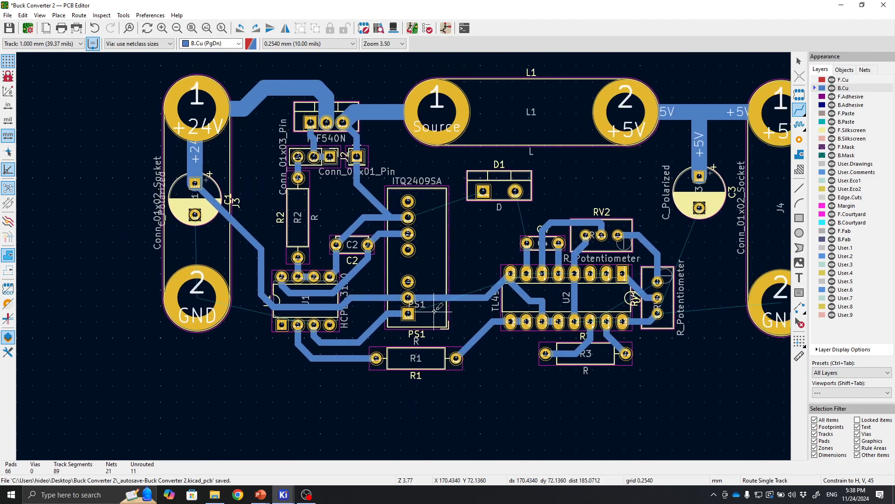
Set the track width to 2.500 mm and route a Source track from D1's pad 1 up to L1's pad 1.
scroll(403, 256, up, 3)
scroll(403, 256, up, 1)
middle_drag(390, 316, 532, 428)
middle_drag(318, 287, 202, 270)
scroll(424, 296, down, 1)
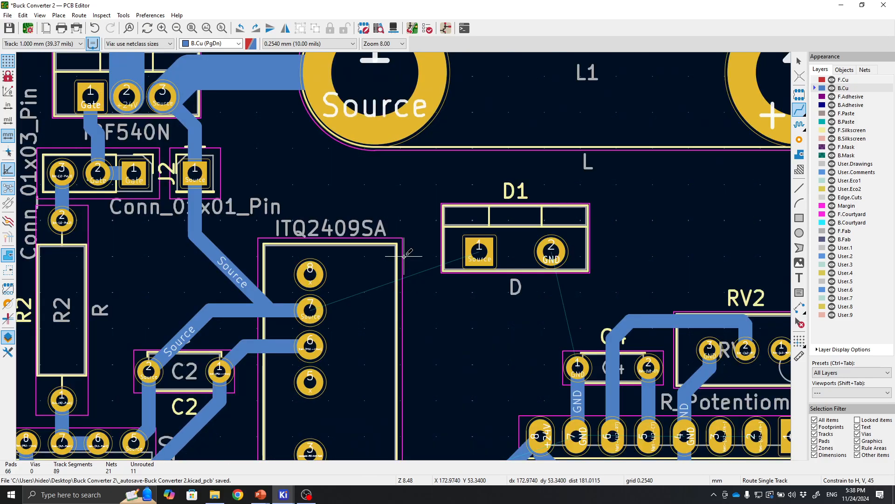
middle_drag(404, 256, 477, 314)
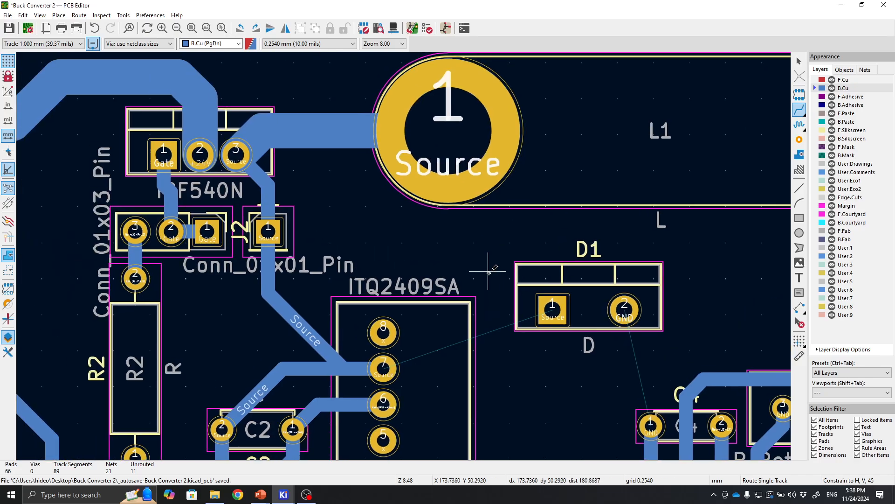
click(50, 44)
click(37, 71)
click(529, 300)
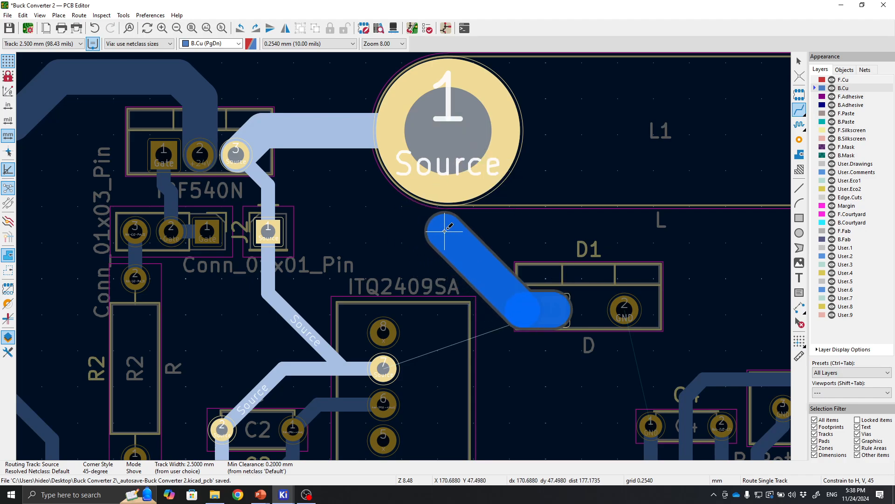
click(448, 131)
Set the track width back to 1.000 mm and route a track from RV1's pin 1 around RV1 down to the REF track near R3.
scroll(448, 140, down, 5)
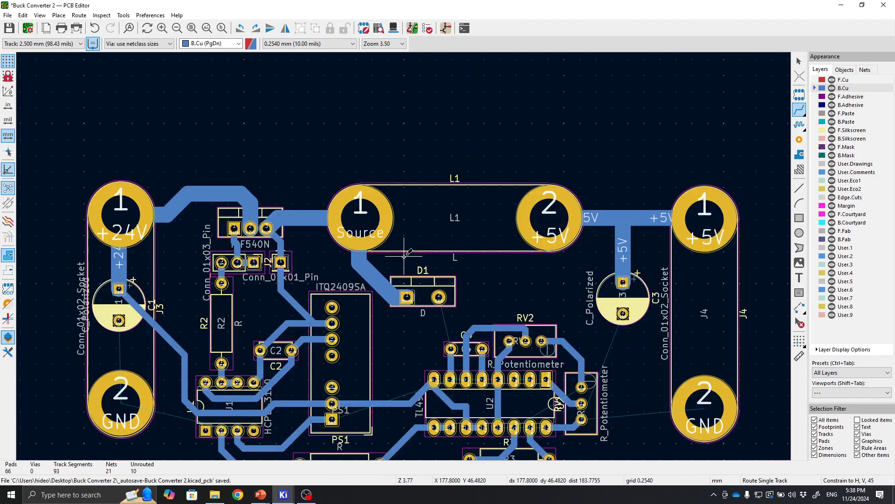
middle_drag(494, 321, 488, 291)
scroll(414, 256, up, 5)
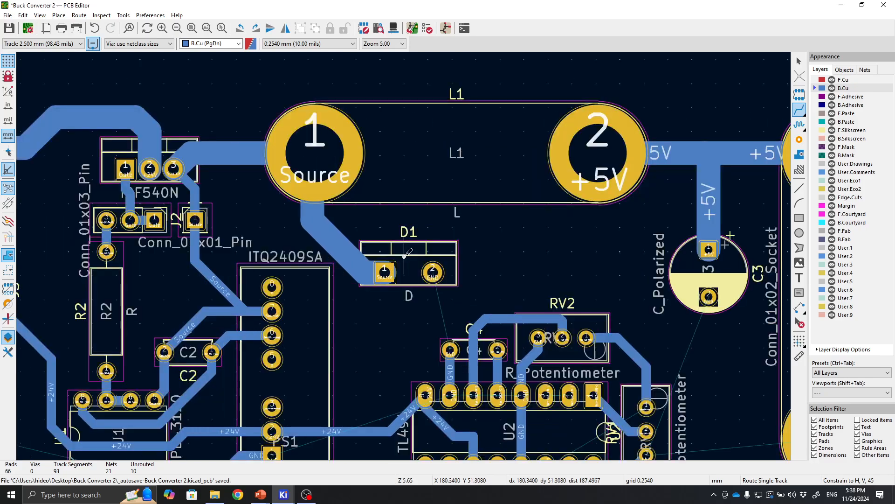
middle_drag(512, 219, 305, 119)
scroll(507, 183, down, 2)
middle_drag(394, 378, 544, 277)
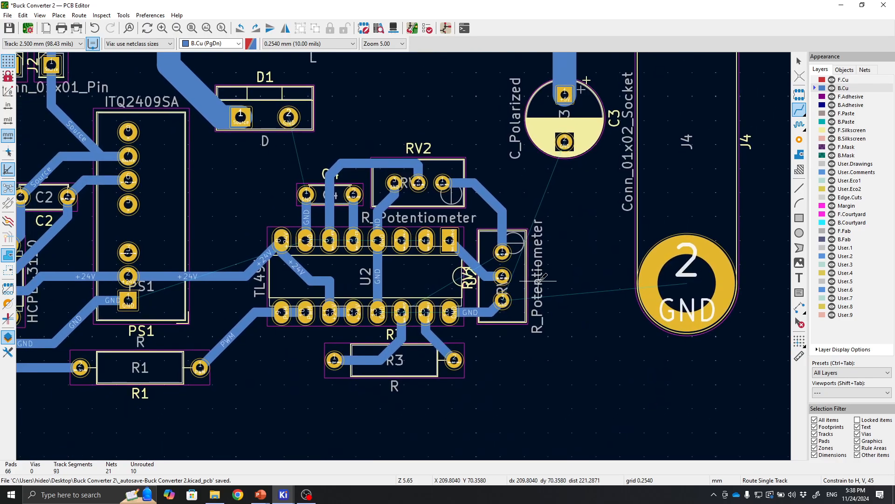
scroll(413, 314, up, 3)
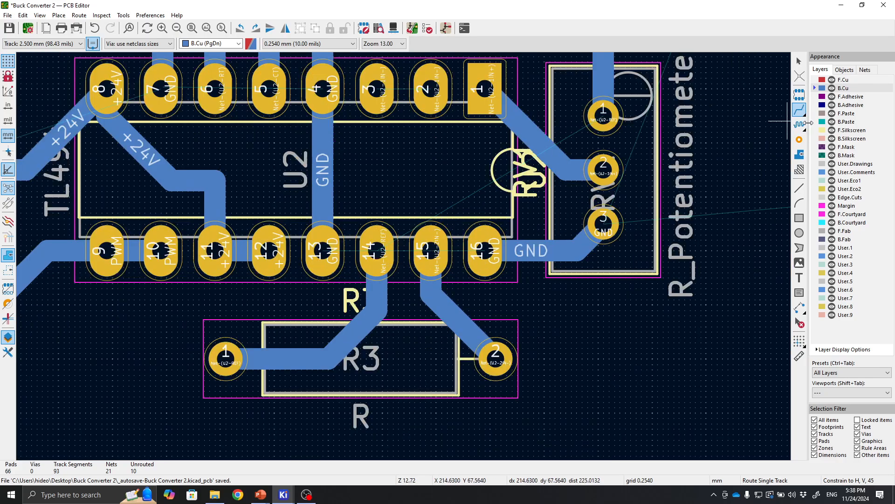
click(51, 44)
click(73, 71)
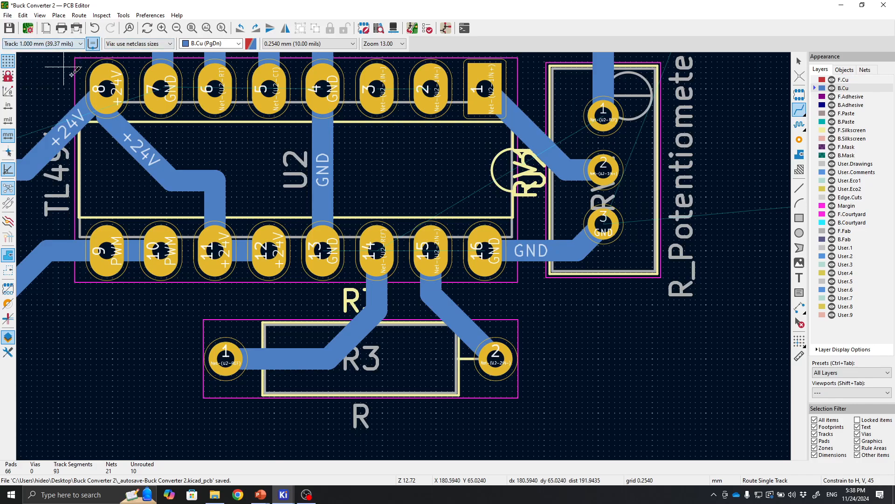
click(377, 243)
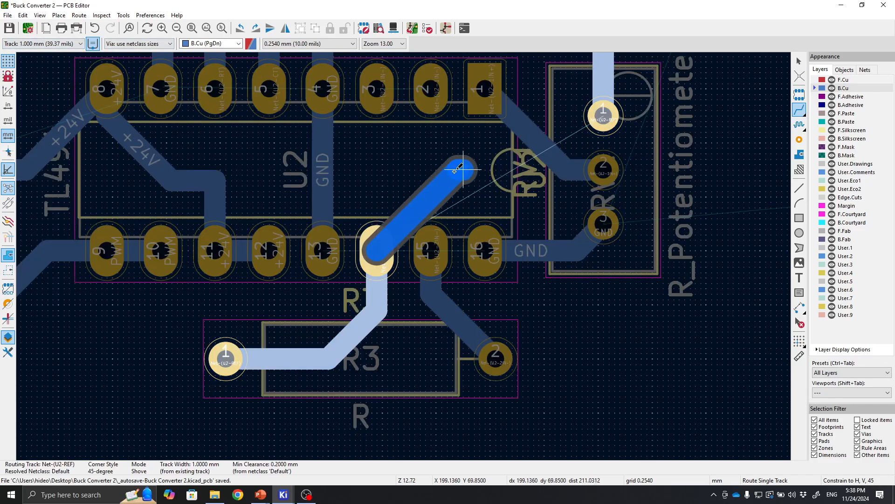
key(Escape)
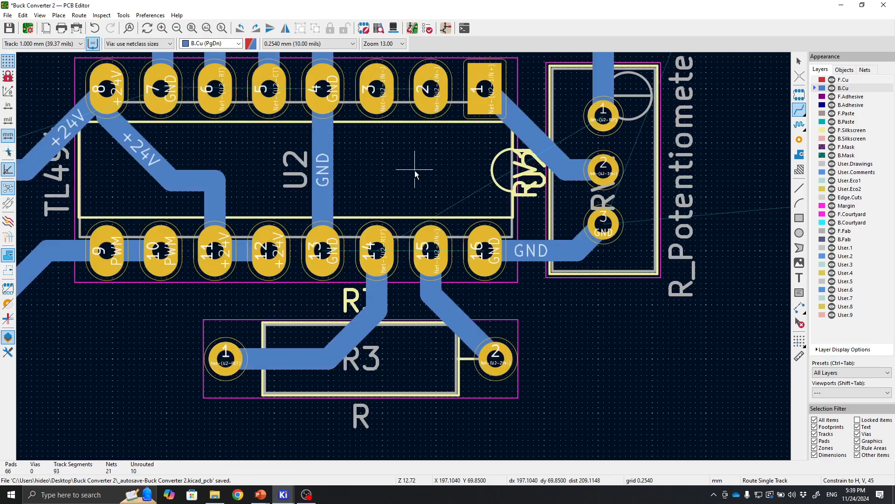
click(603, 112)
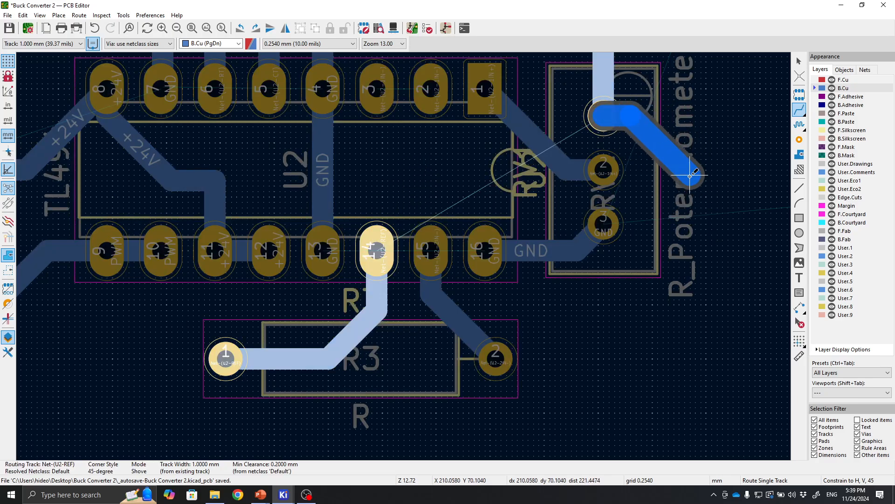
click(667, 146)
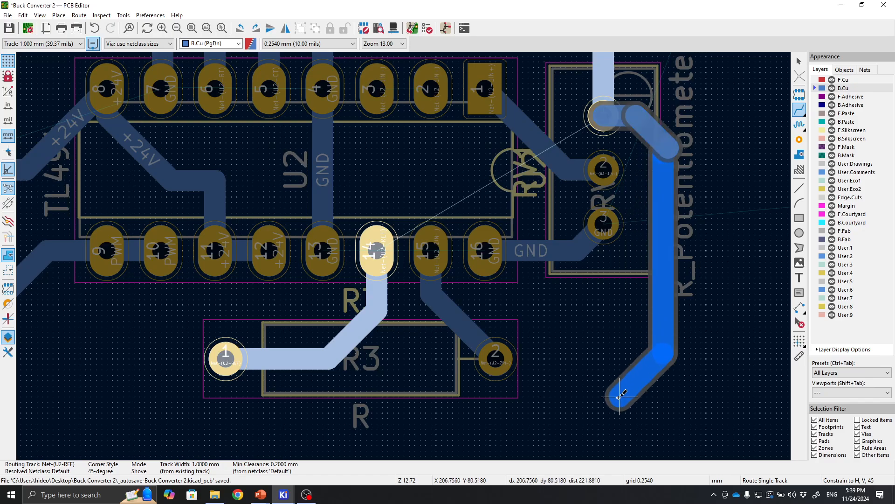
click(599, 408)
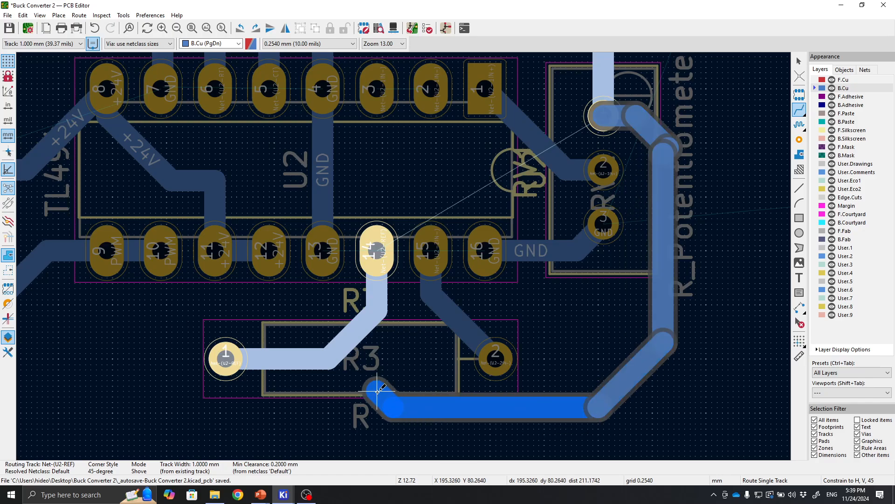
click(335, 359)
key(Escape)
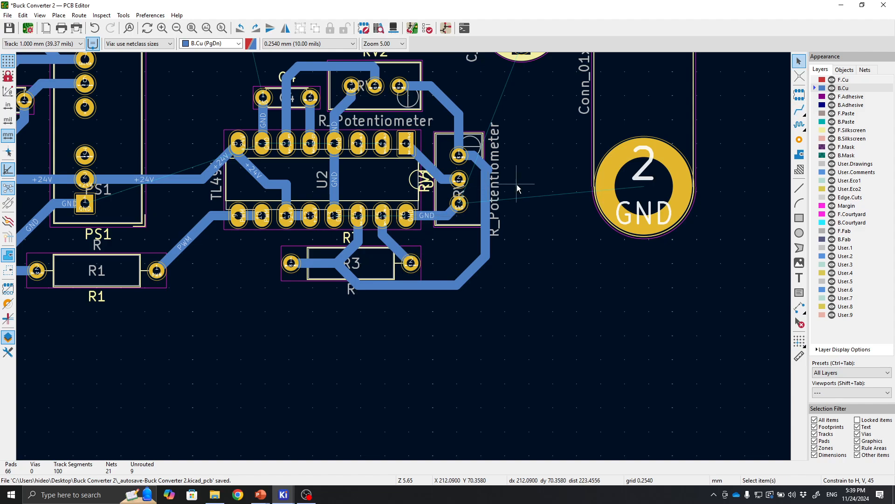
Examine the routed board layout for remaining unrouted connections.
middle_drag(515, 186, 685, 266)
middle_drag(450, 201, 530, 216)
middle_drag(395, 182, 510, 231)
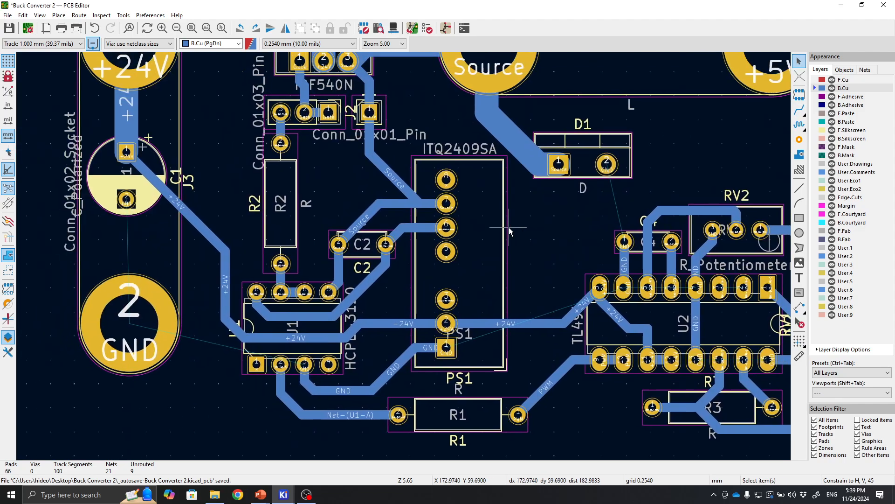
middle_drag(418, 186, 433, 199)
right_click(432, 199)
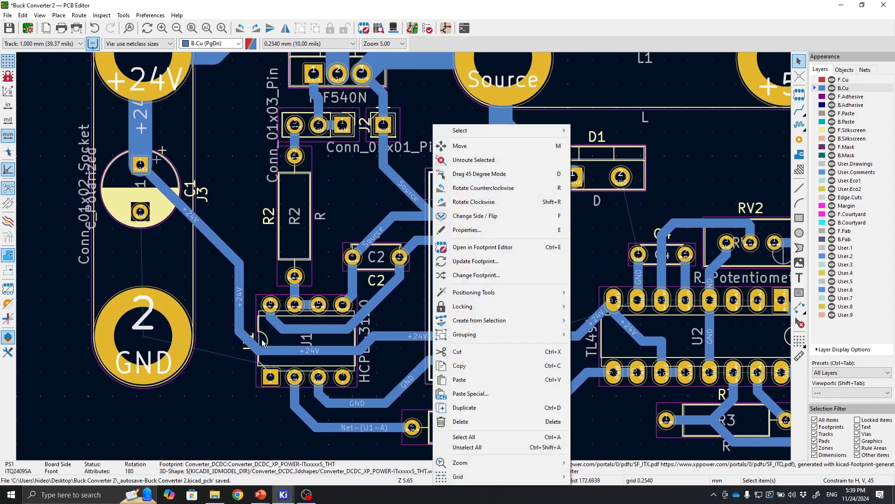
click(260, 415)
scroll(313, 361, up, 1)
scroll(404, 256, down, 1)
middle_drag(585, 228, 373, 302)
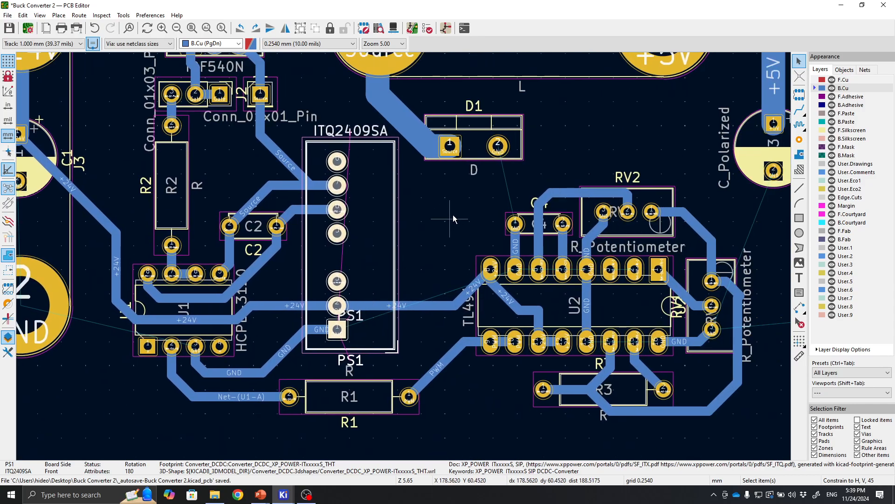
click(454, 218)
scroll(457, 211, down, 1)
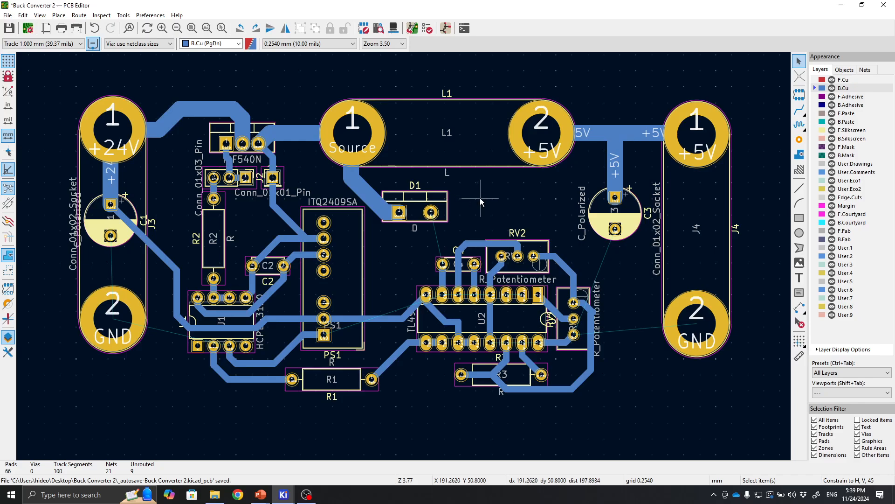
mouse_move(480, 197)
middle_down()
mouse_move(408, 197)
mouse_move(470, 200)
mouse_move(477, 172)
mouse_move(492, 191)
middle_up()
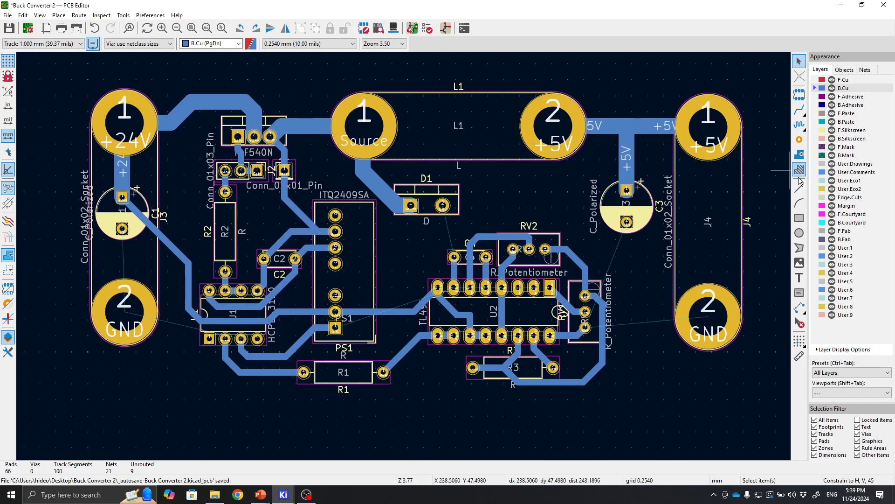
Draw a square rectangle about 109 mm per side enclosing the whole layout, starting above its upper-left corner.
click(799, 218)
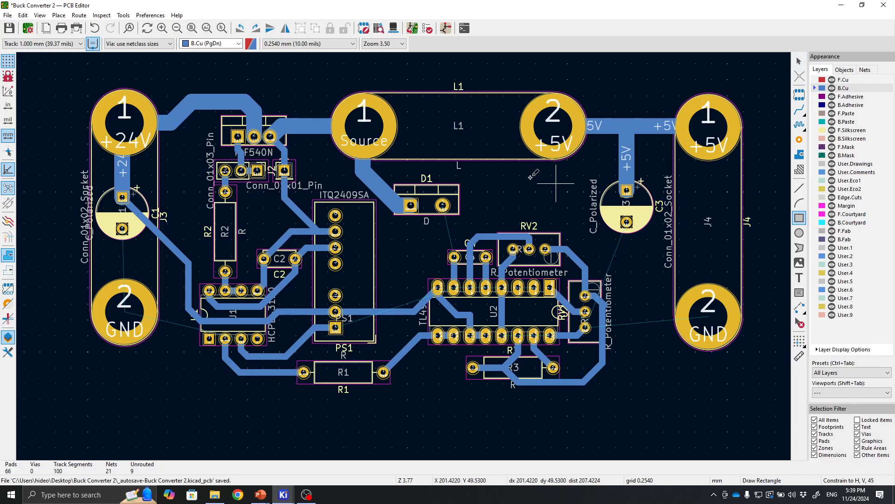
click(72, 77)
scroll(385, 388, down, 2)
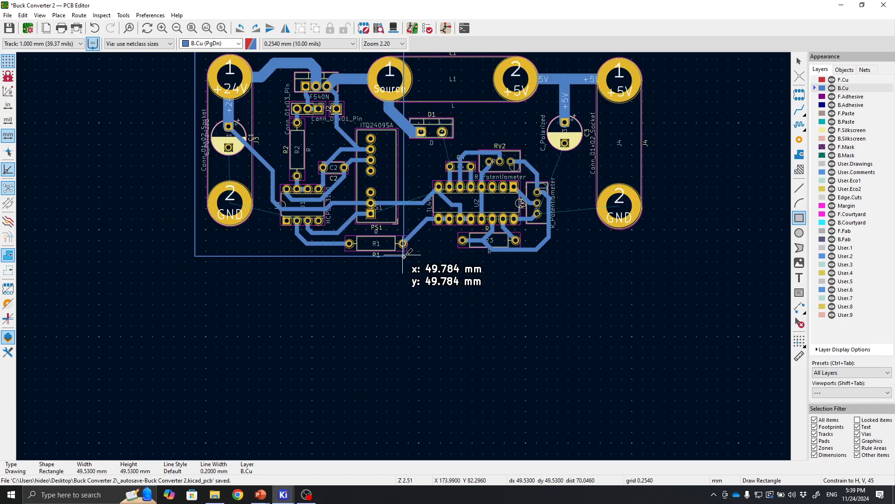
middle_drag(404, 255, 403, 297)
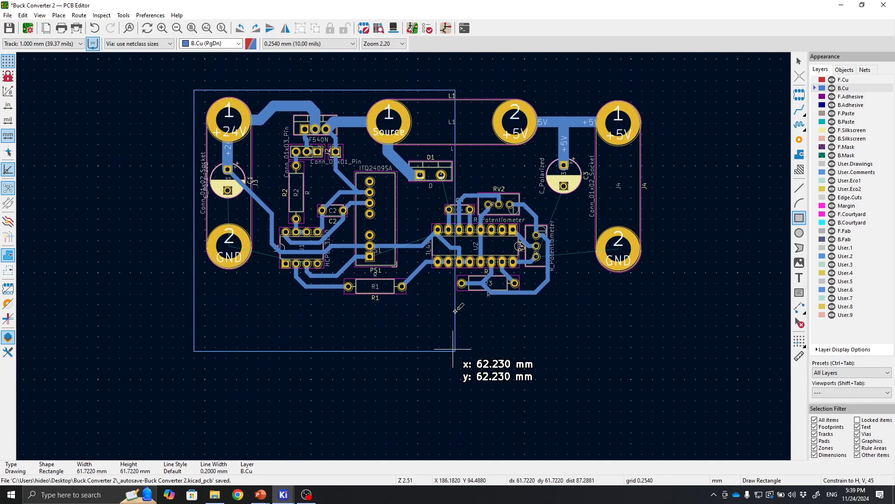
middle_drag(599, 329, 535, 279)
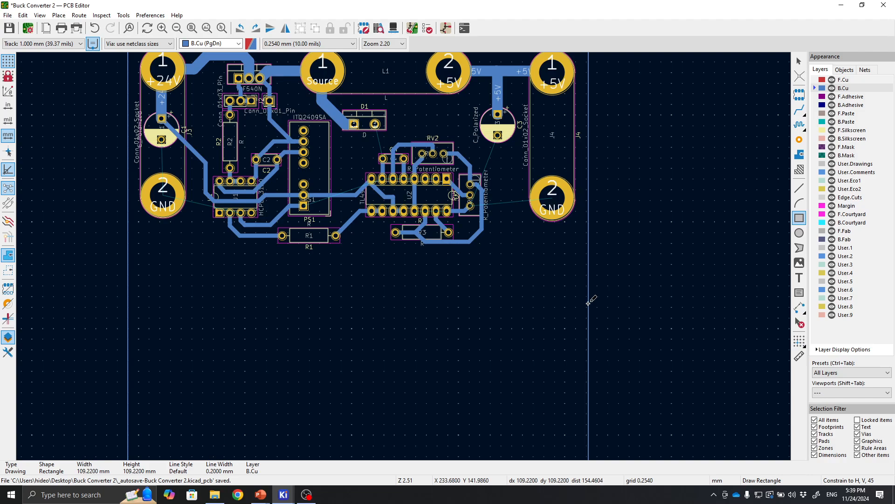
click(587, 303)
scroll(586, 303, down, 2)
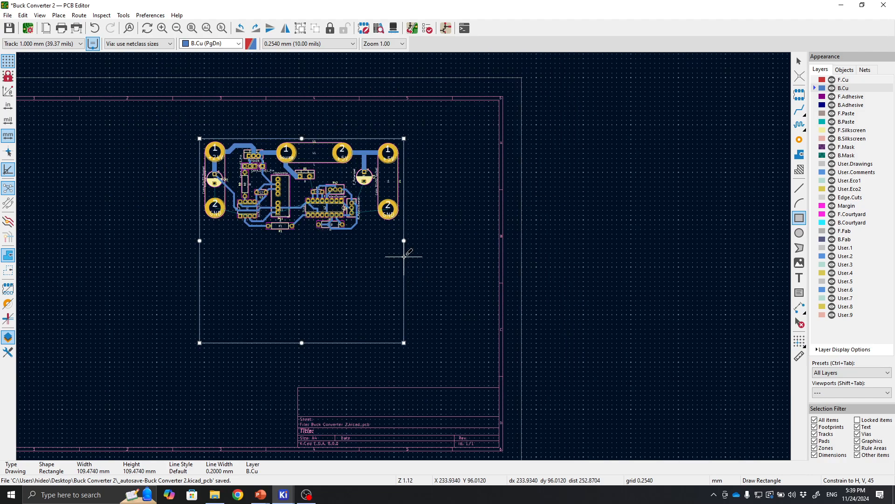
middle_drag(302, 232, 442, 212)
scroll(442, 213, up, 1)
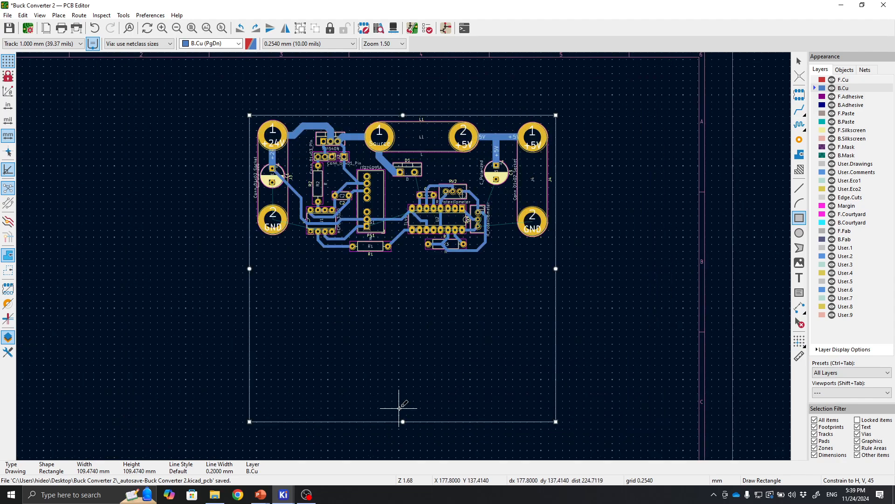
key(Escape)
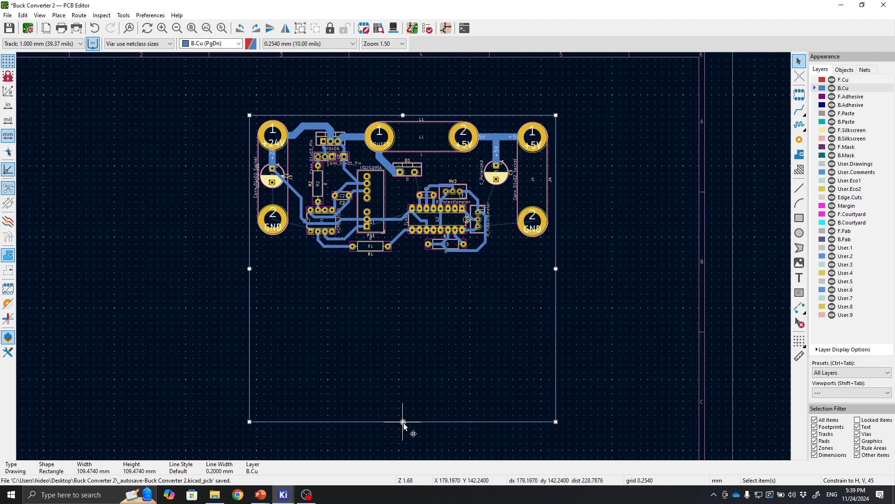
Shrink the outline rectangle's height to about 52 mm so it fits snugly around the layout.
drag(404, 422, 402, 261)
click(398, 289)
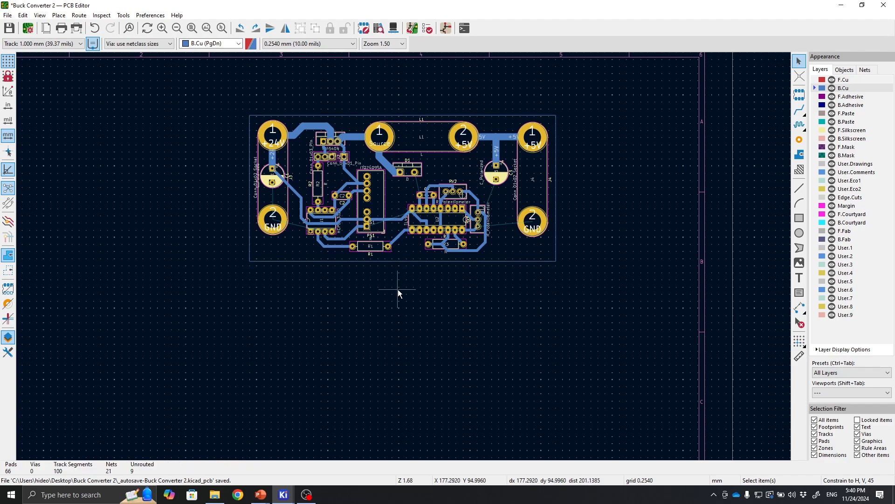
Convert the rectangle into a B.Cu copper zone on the GND net with Solid pad connections.
scroll(398, 289, up, 3)
scroll(402, 427, down, 3)
scroll(447, 390, up, 3)
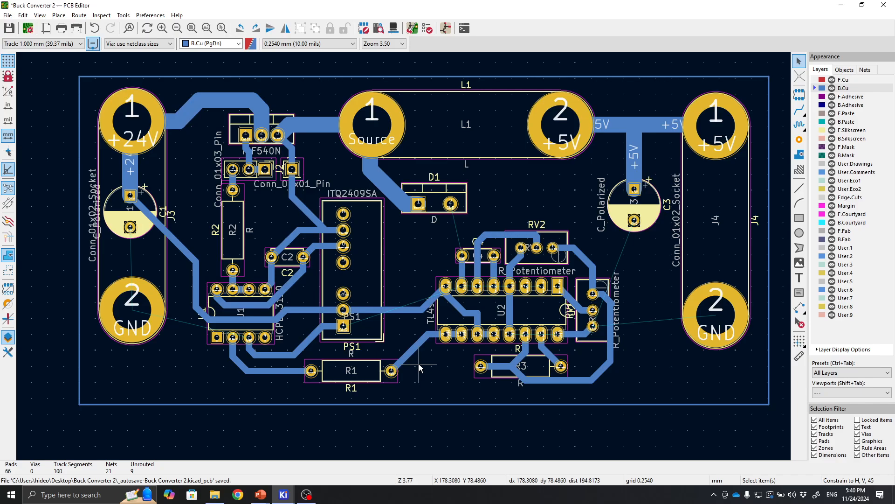
right_click(458, 403)
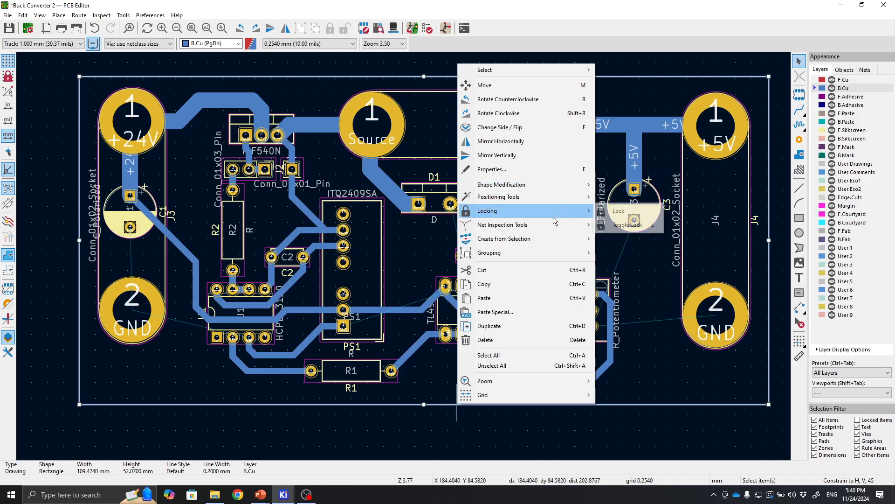
mouse_move(509, 240)
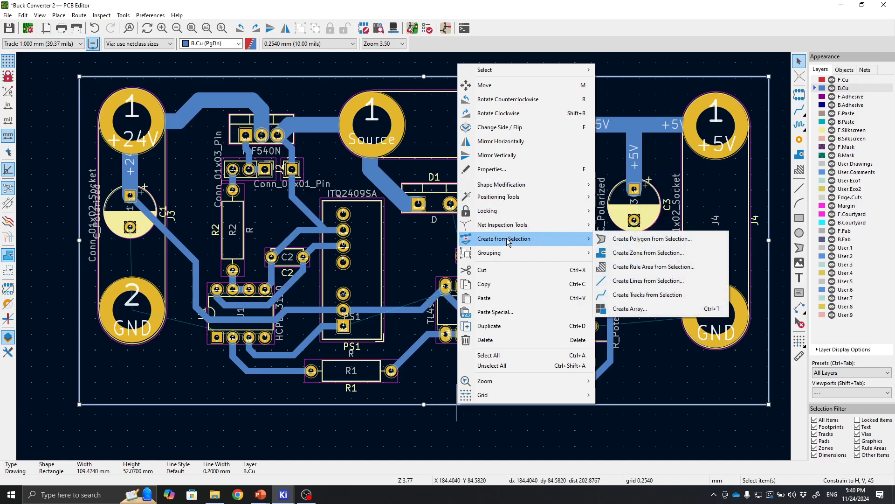
click(621, 258)
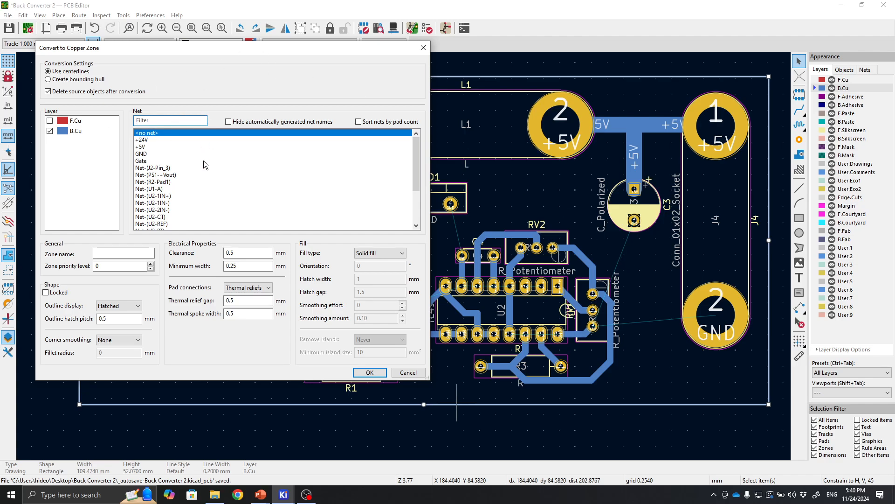
click(146, 154)
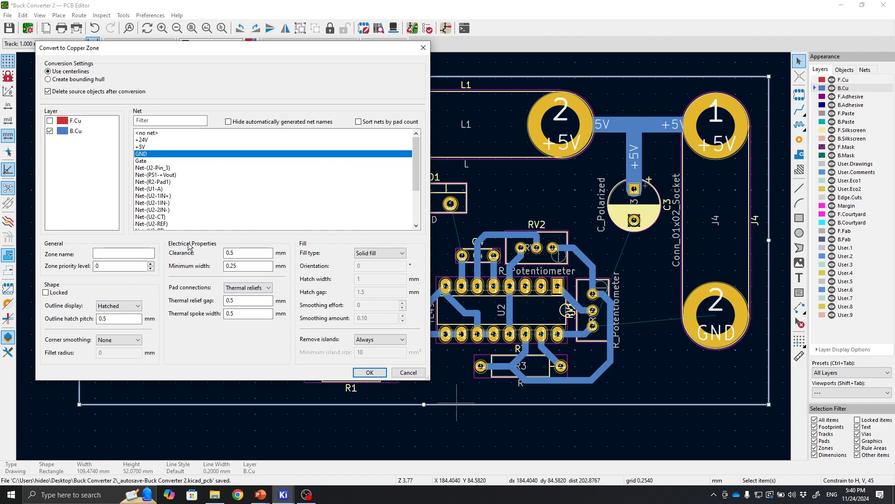
click(237, 290)
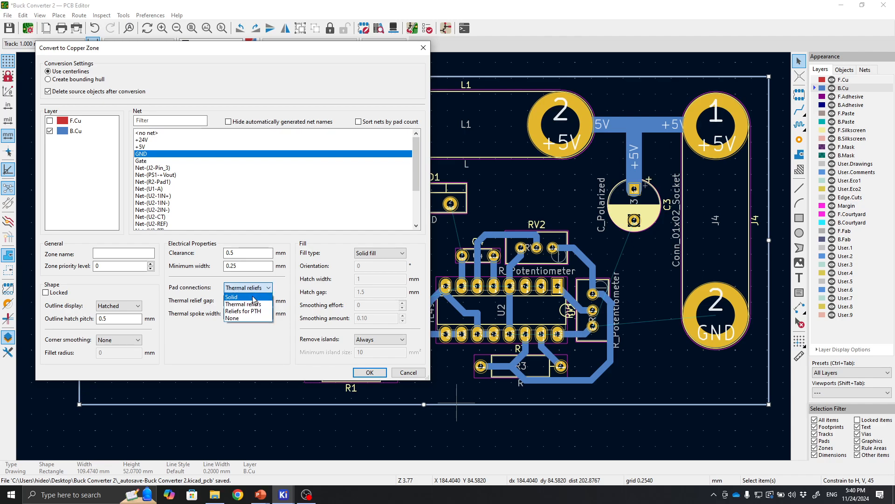
click(255, 298)
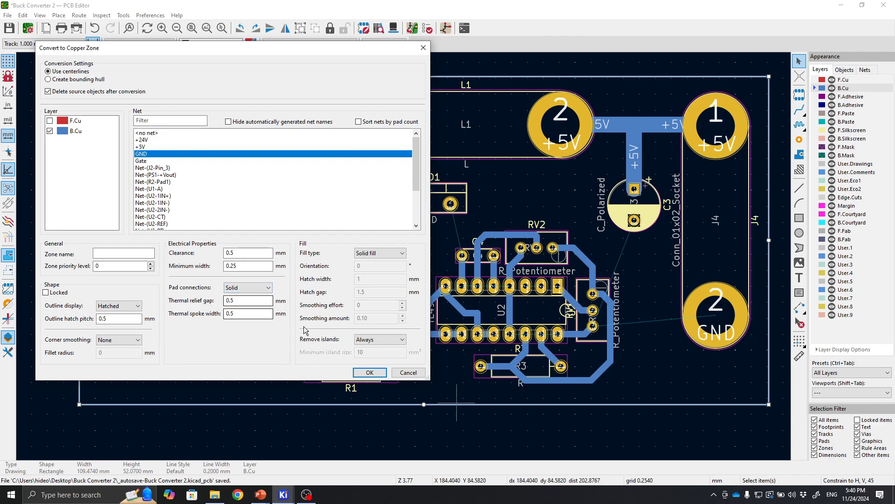
click(369, 372)
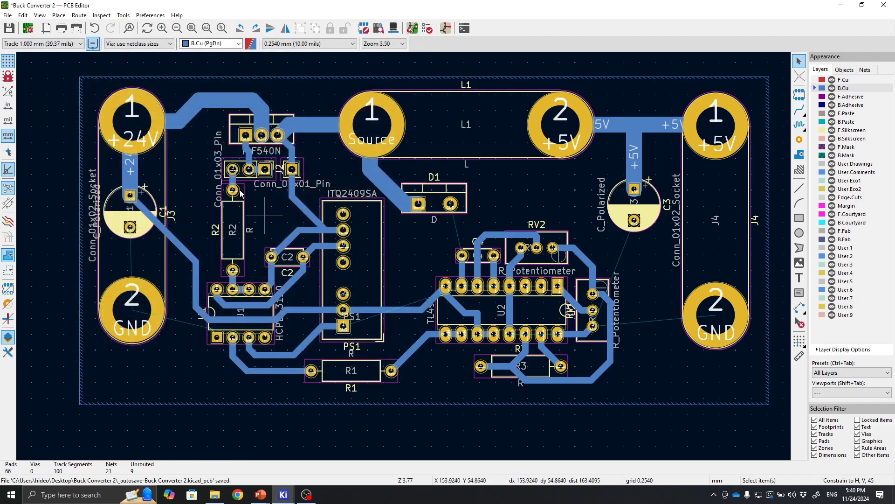
Fill all copper zones on the board.
click(438, 404)
right_click(438, 405)
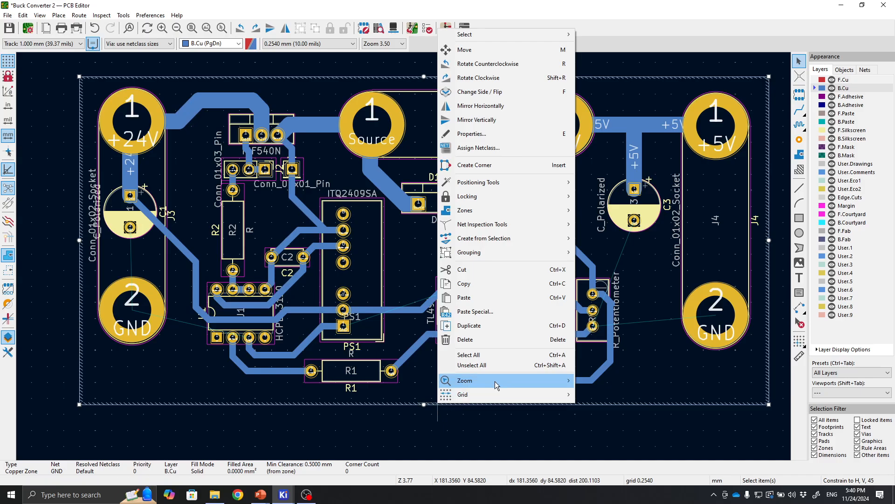
mouse_move(476, 212)
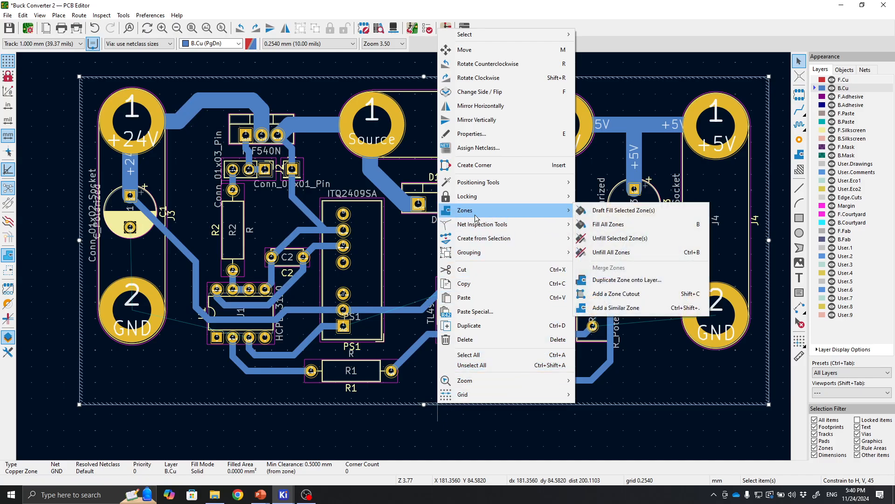
click(613, 225)
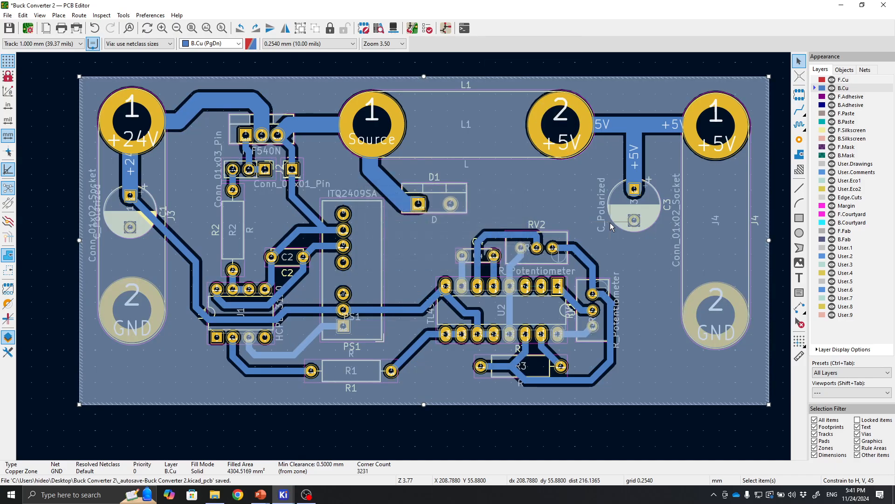
click(579, 413)
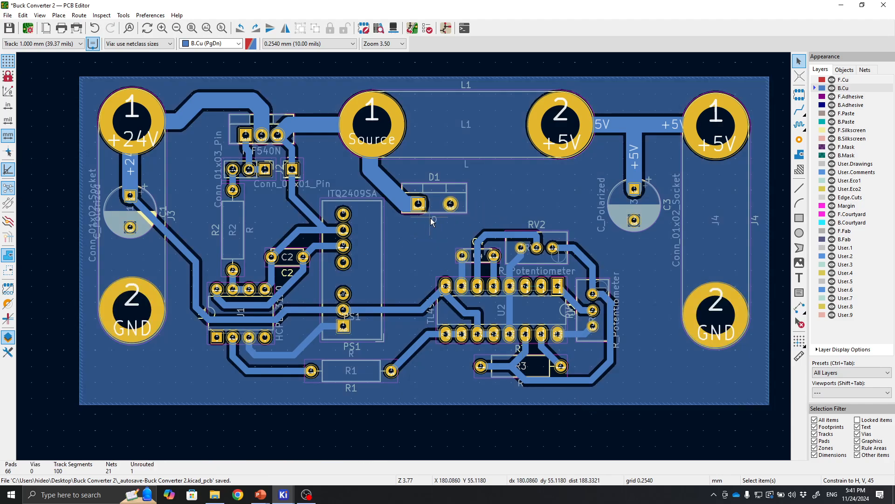
Examine the filled ground pour and track clearances across the board, especially around the +5V terminals.
mouse_move(431, 217)
middle_down()
mouse_move(401, 192)
mouse_move(411, 223)
mouse_move(451, 218)
mouse_move(435, 212)
middle_up()
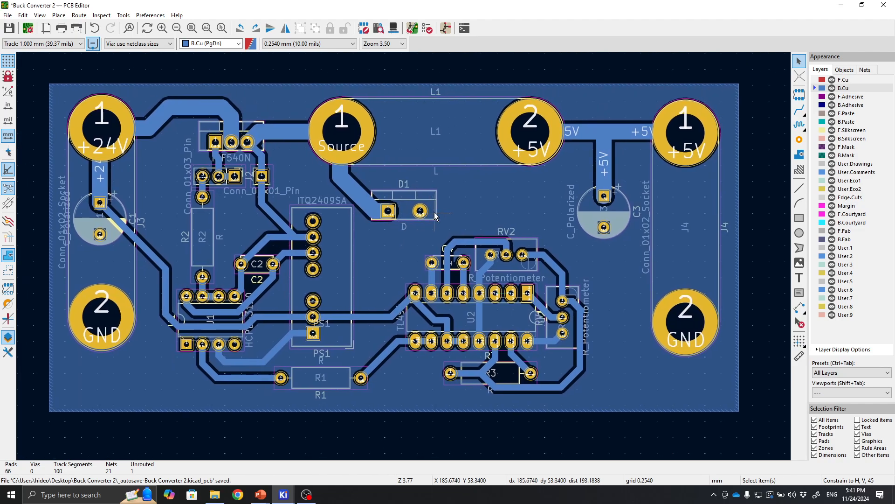
middle_drag(610, 263, 651, 264)
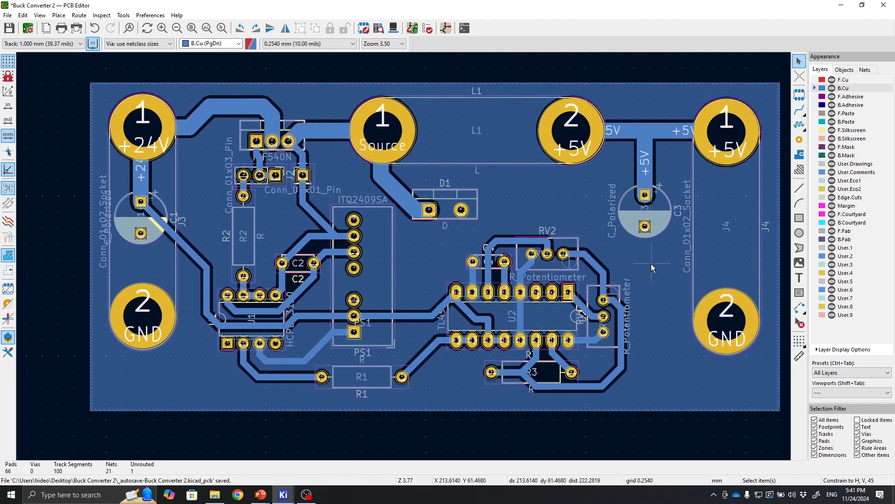
middle_drag(504, 218, 458, 223)
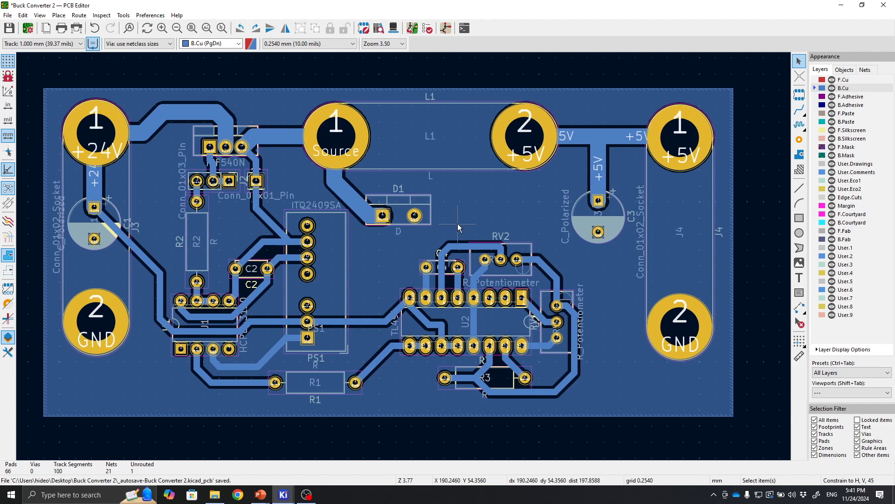
mouse_move(457, 223)
middle_down()
mouse_move(484, 228)
mouse_move(469, 227)
middle_up()
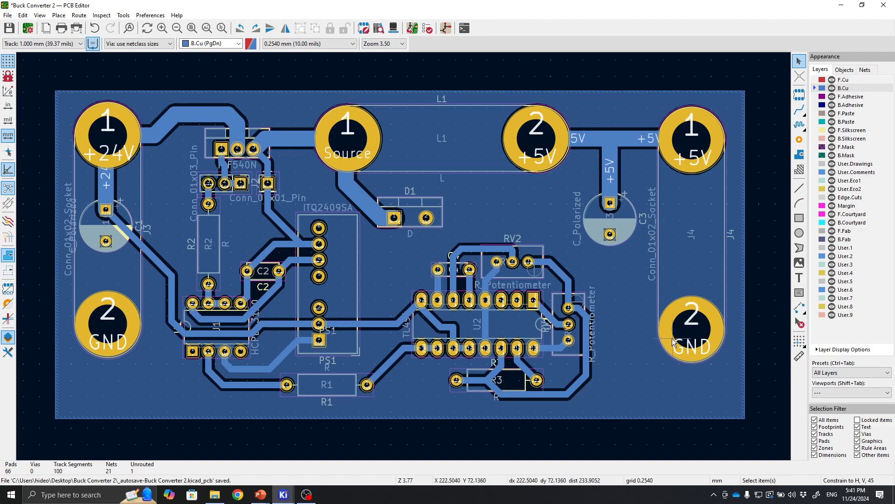
mouse_move(598, 301)
middle_down()
mouse_move(580, 295)
mouse_move(604, 298)
middle_up()
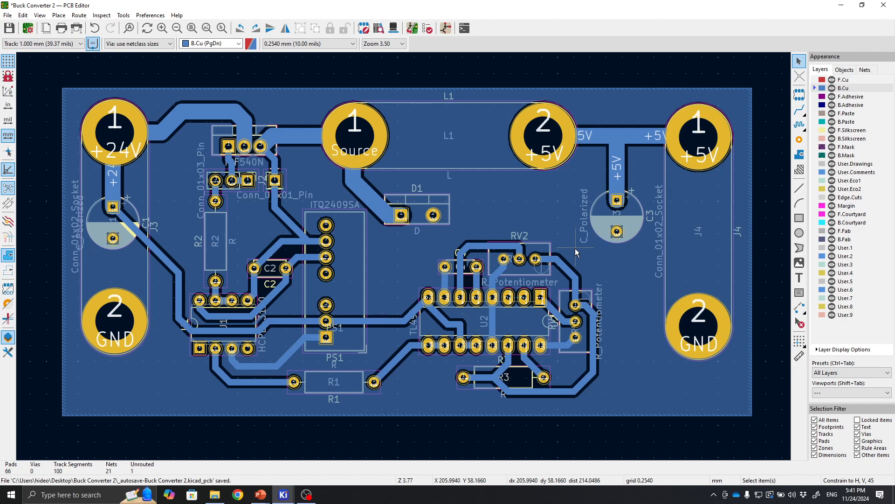
mouse_move(650, 243)
middle_down()
mouse_move(630, 254)
mouse_move(642, 243)
middle_up()
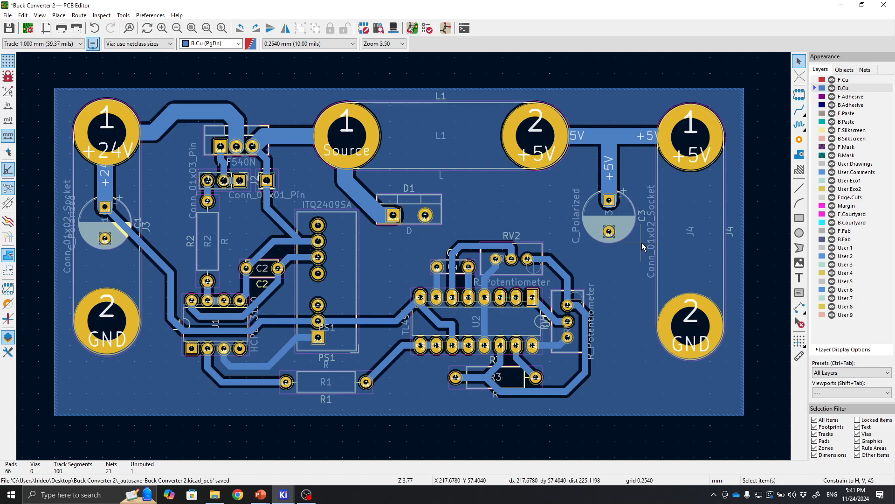
right_drag(642, 243, 612, 240)
click(757, 88)
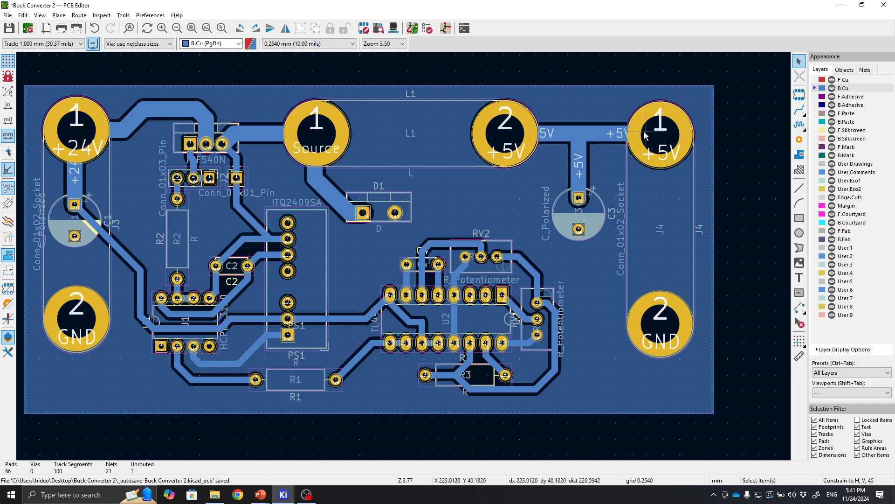
middle_drag(384, 150, 412, 171)
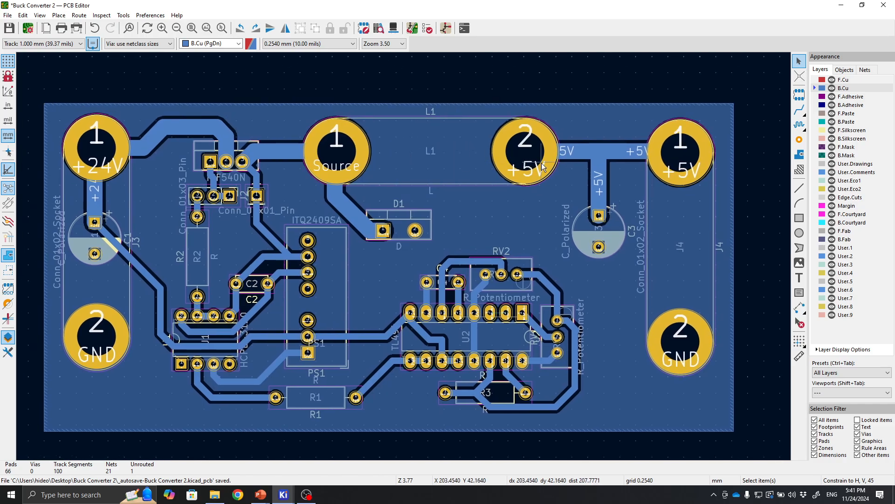
scroll(542, 163, up, 1)
scroll(404, 256, down, 2)
middle_drag(316, 290, 427, 198)
scroll(423, 245, up, 1)
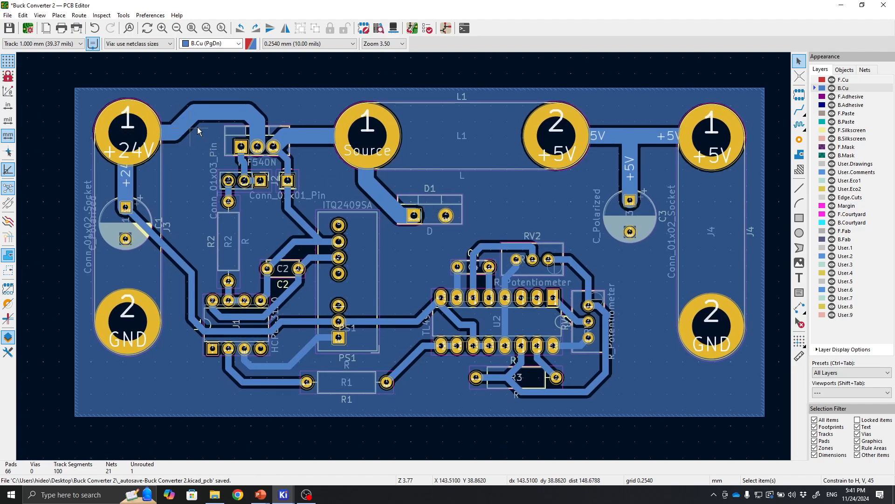
middle_drag(484, 134, 359, 172)
scroll(395, 166, up, 1)
middle_drag(584, 307, 482, 271)
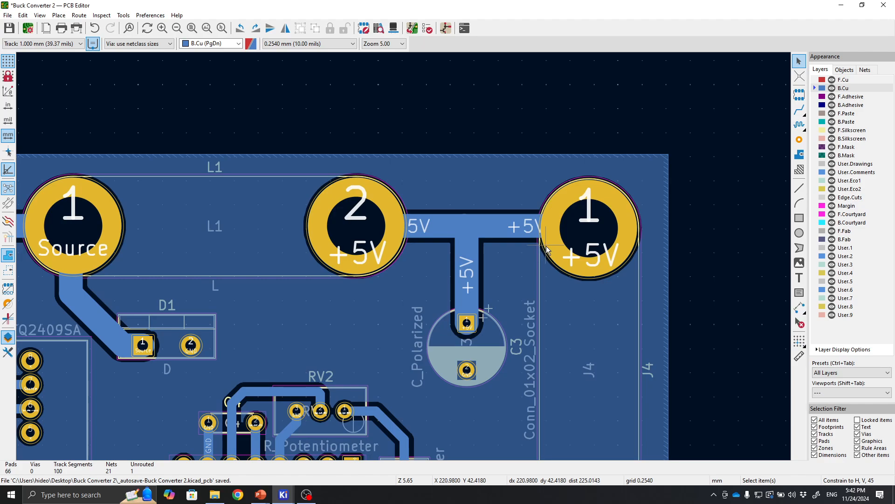
scroll(546, 247, up, 1)
middle_drag(382, 282, 542, 243)
scroll(414, 225, down, 1)
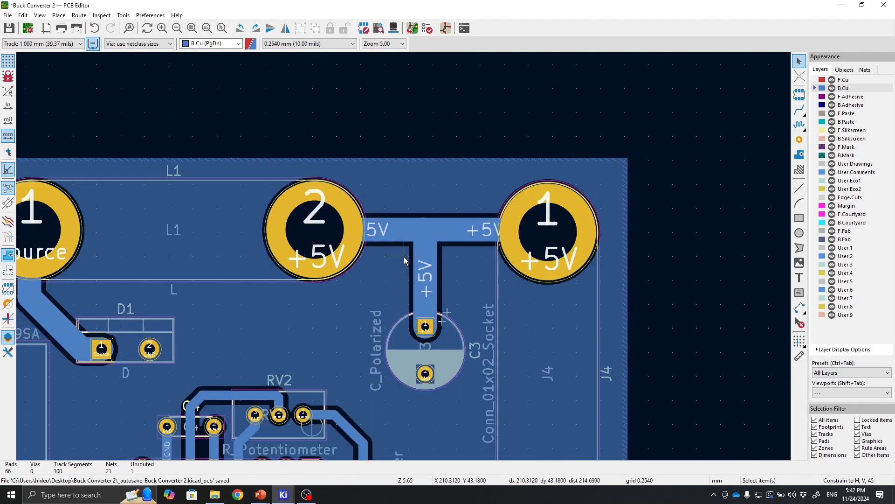
scroll(404, 257, up, 1)
click(432, 217)
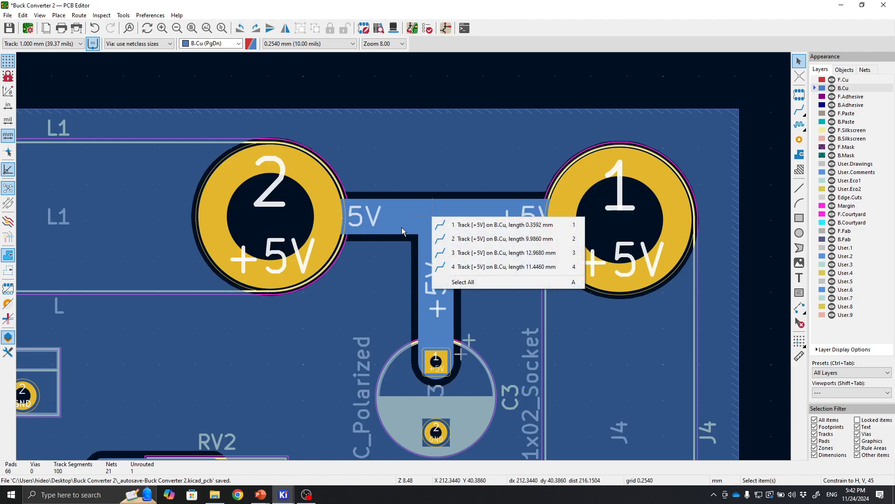
click(764, 192)
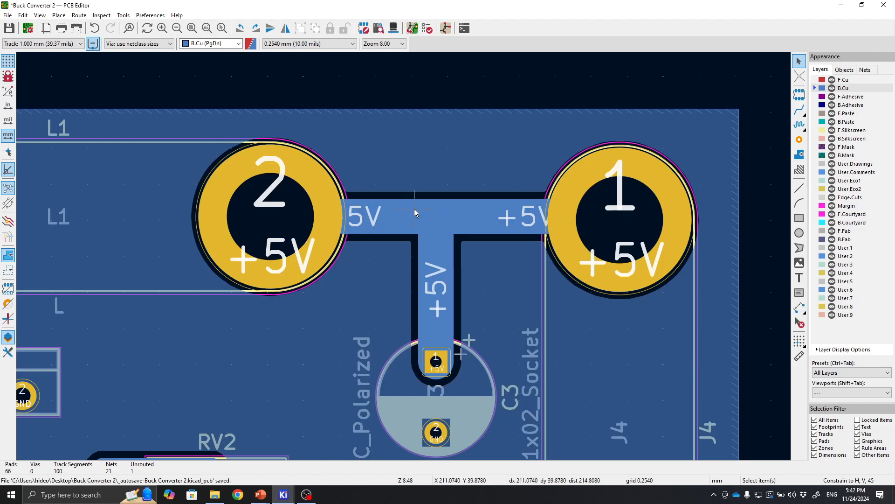
Draw a rectangle about 37.6 mm wide and 18.5 mm tall enclosing the two +5V terminals and their T-shaped track.
scroll(415, 213, down, 1)
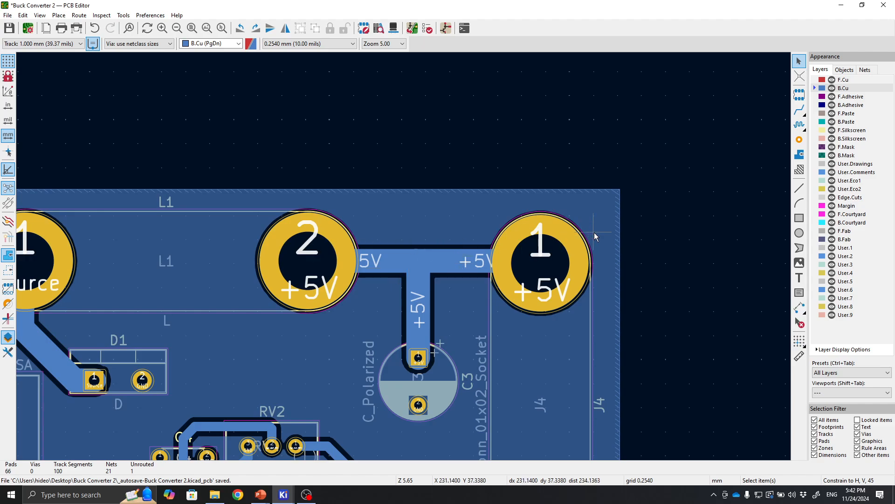
click(799, 218)
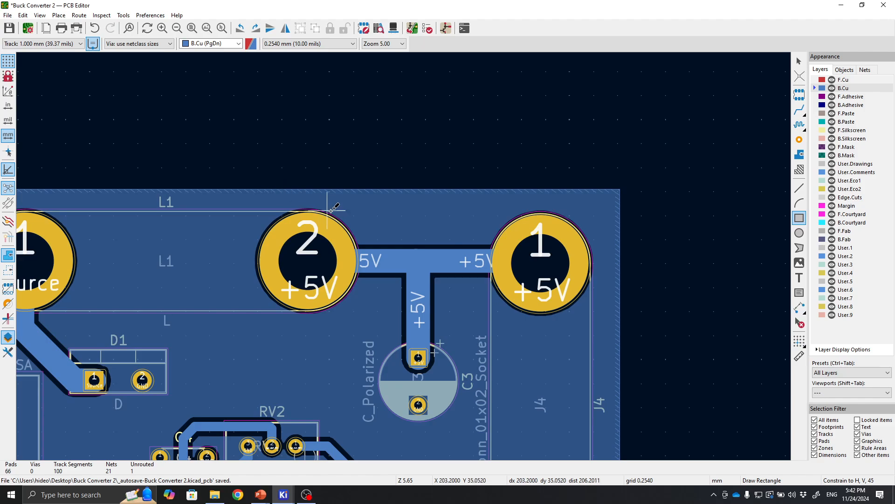
click(245, 201)
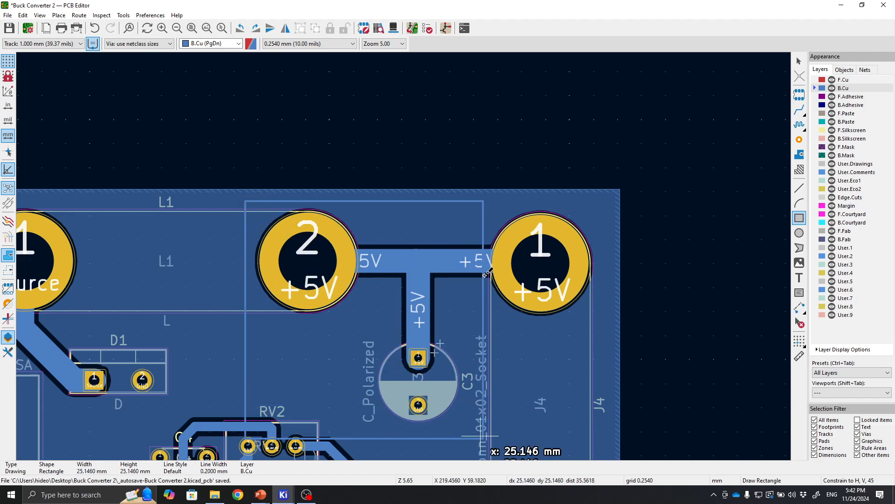
click(603, 295)
middle_drag(659, 329, 686, 200)
key(Escape)
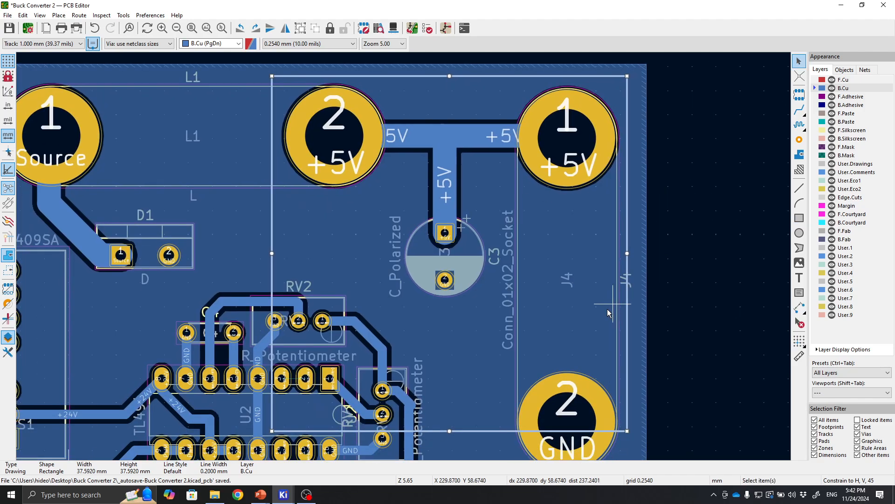
drag(450, 431, 460, 254)
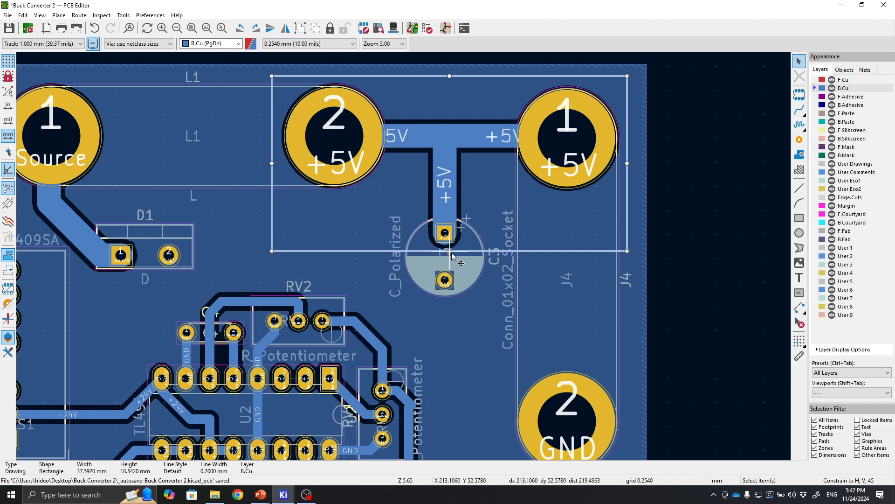
scroll(457, 254, up, 2)
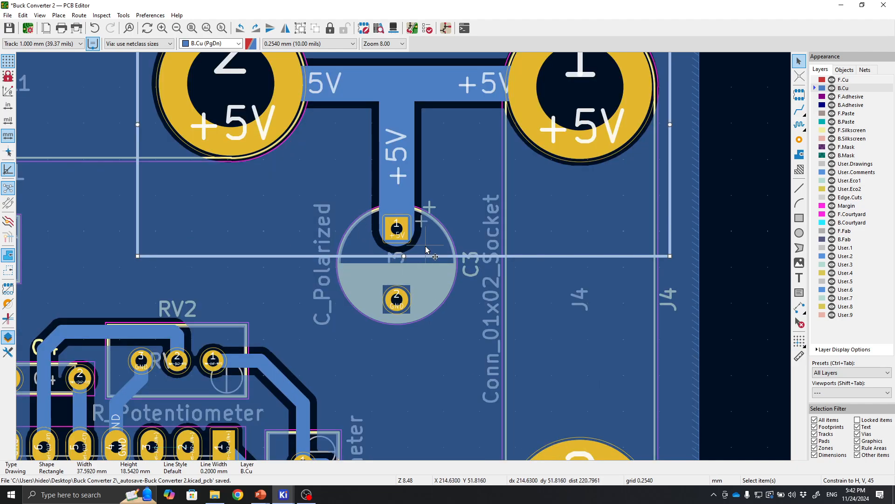
middle_drag(425, 234, 430, 349)
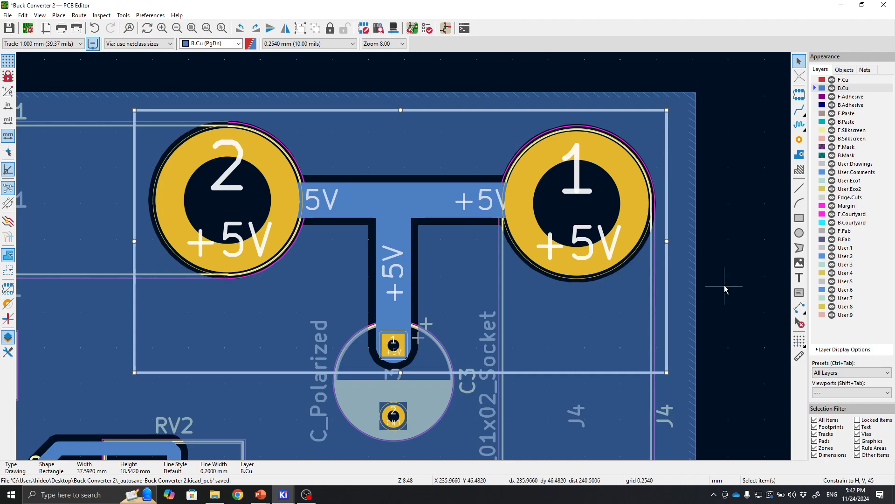
Convert the rectangle into a B.Cu copper zone on the +5V net with Solid pad connections.
right_click(667, 298)
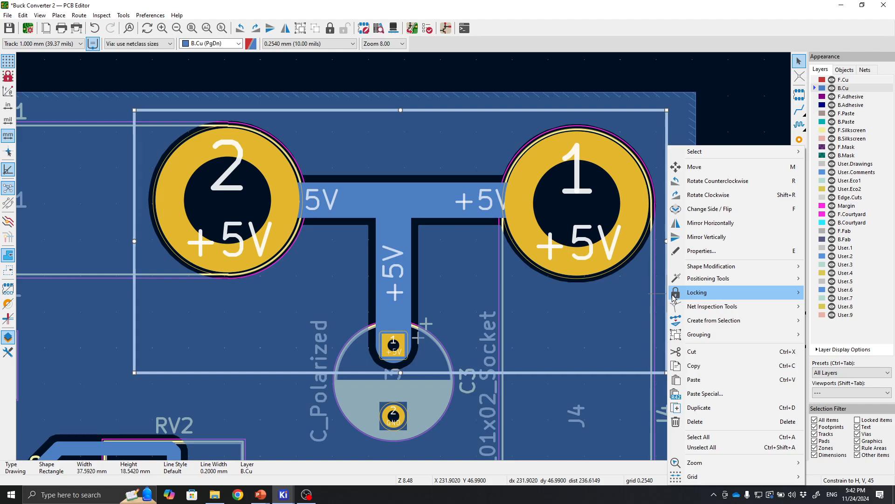
mouse_move(736, 320)
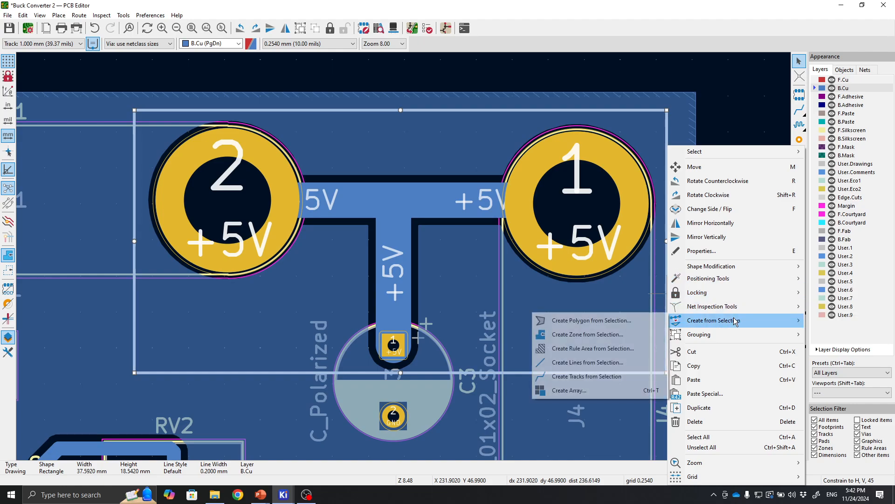
click(589, 334)
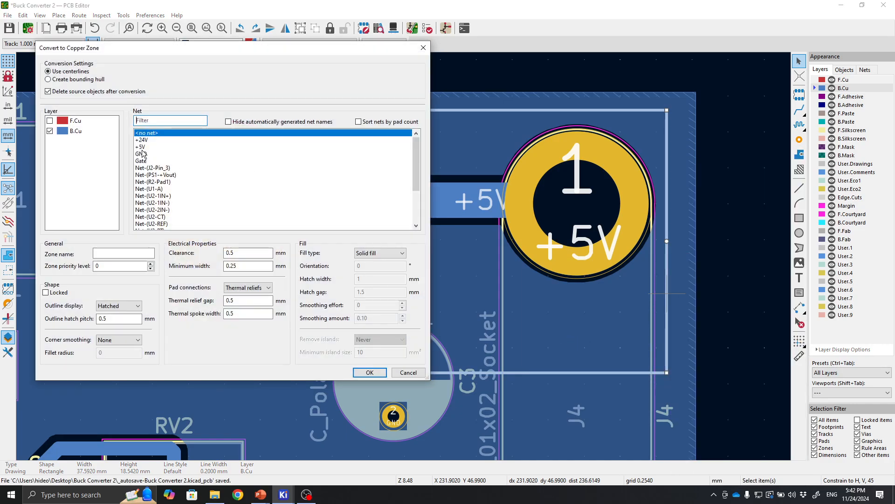
click(142, 148)
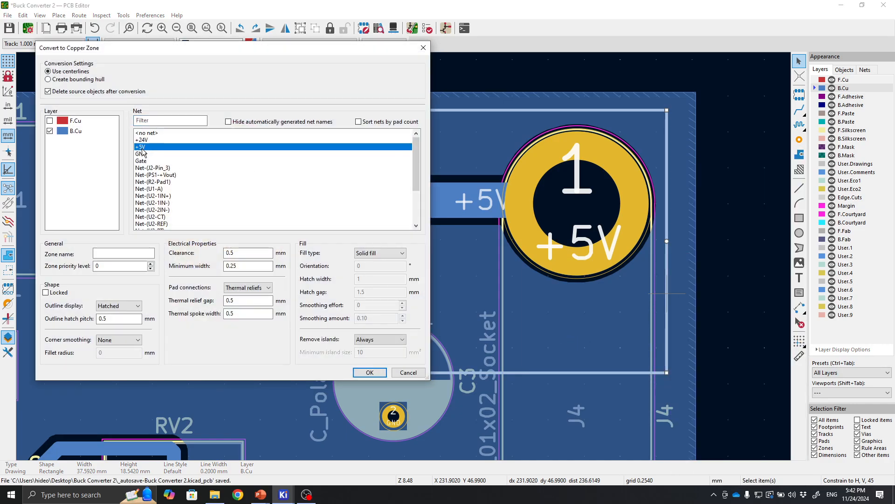
click(242, 288)
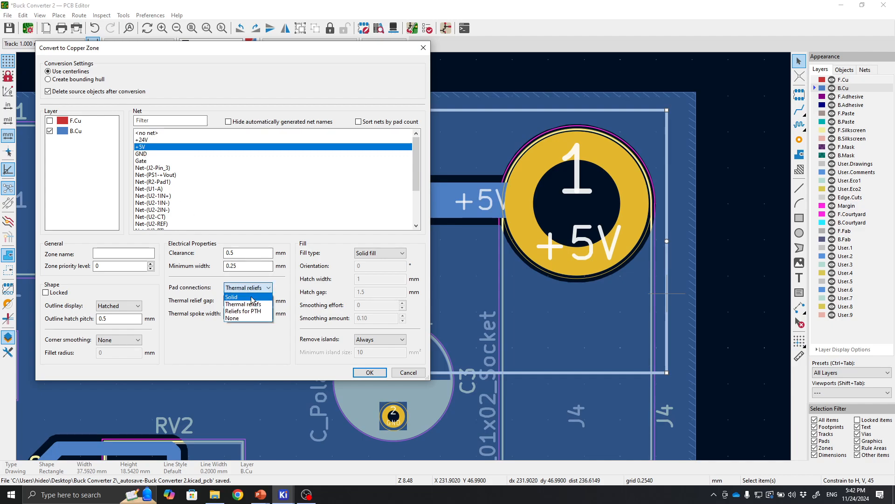
click(241, 303)
click(367, 372)
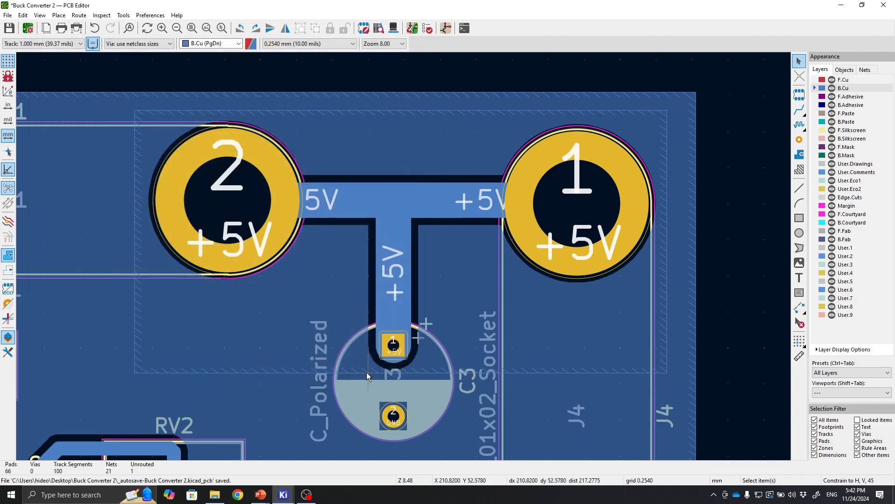
Fill all copper zones on the board.
click(369, 111)
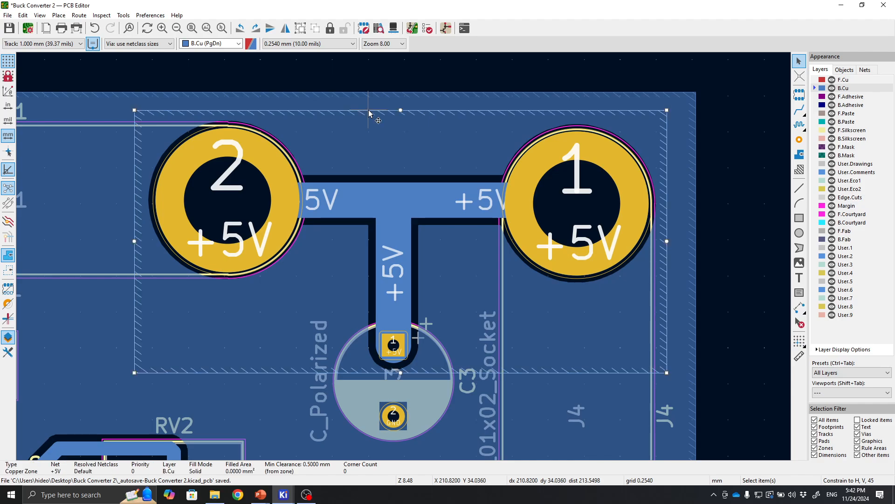
right_click(370, 114)
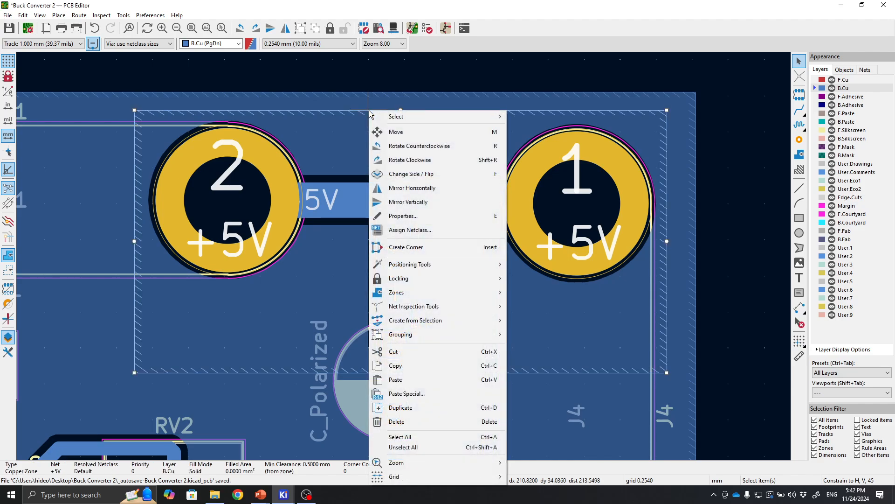
mouse_move(461, 293)
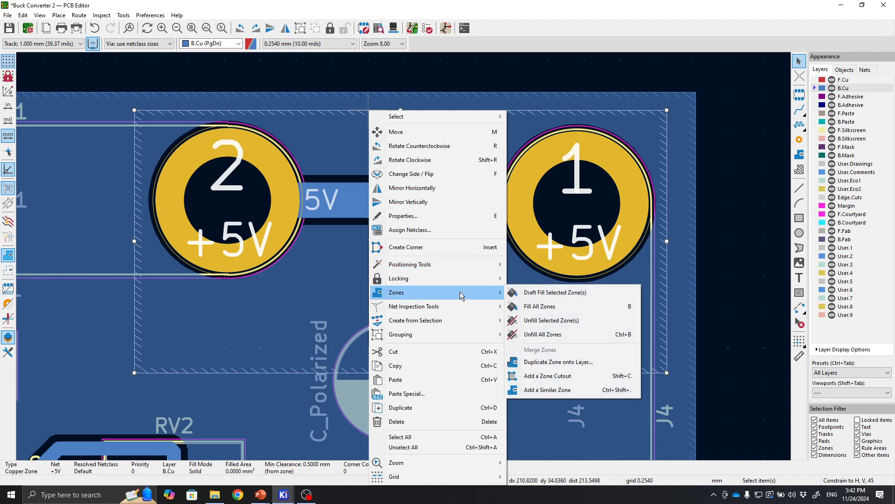
click(538, 307)
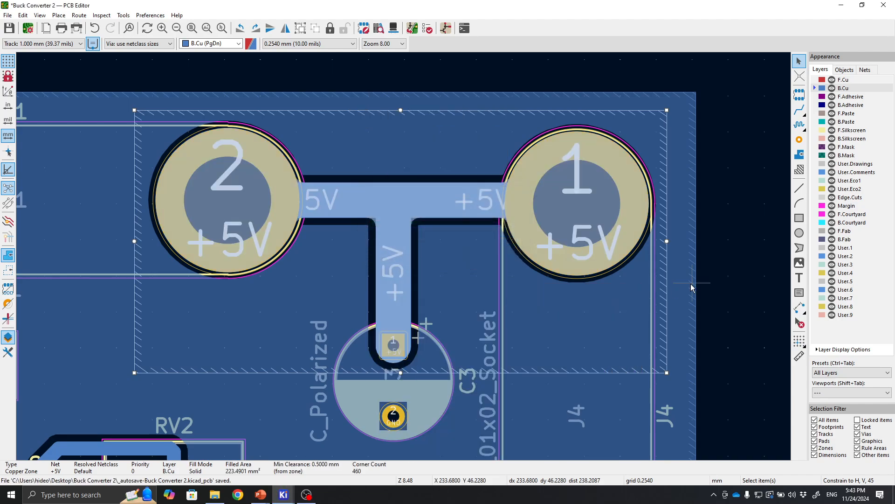
Examine the new +5V zone and the surrounding GND pour around the terminals, refilling the zones once.
scroll(727, 263, down, 1)
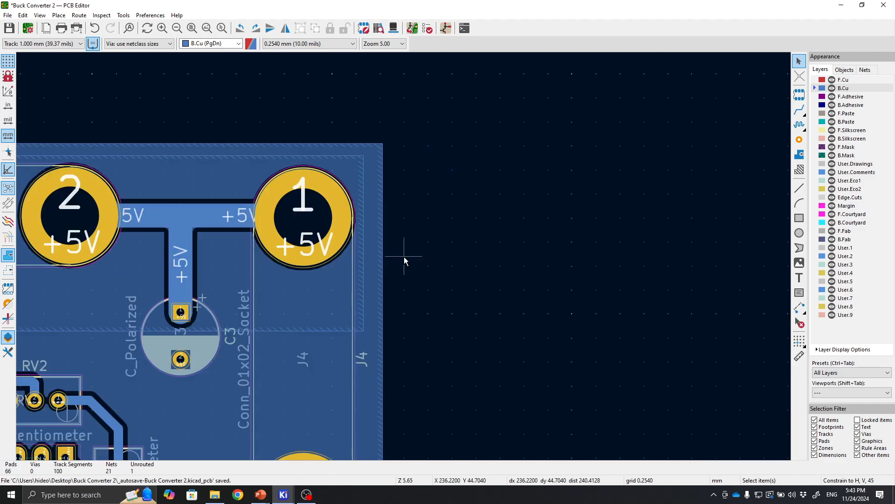
scroll(404, 257, up, 1)
middle_drag(404, 256, 575, 255)
click(435, 372)
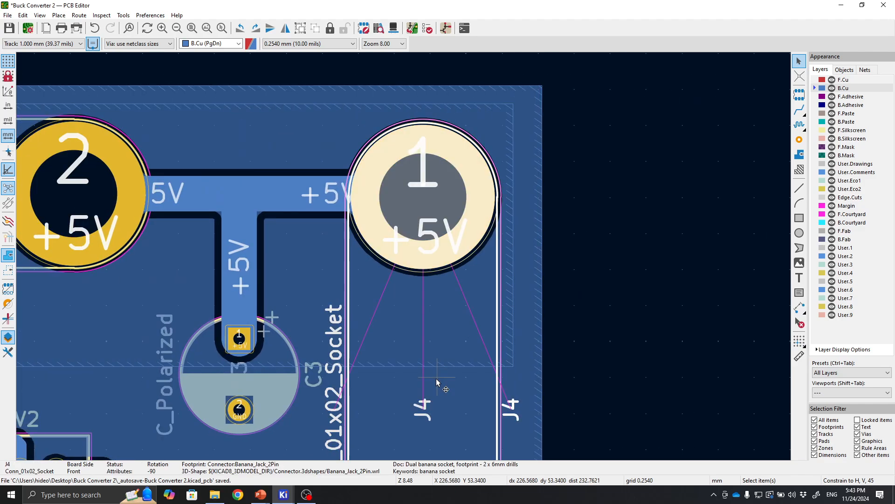
click(533, 330)
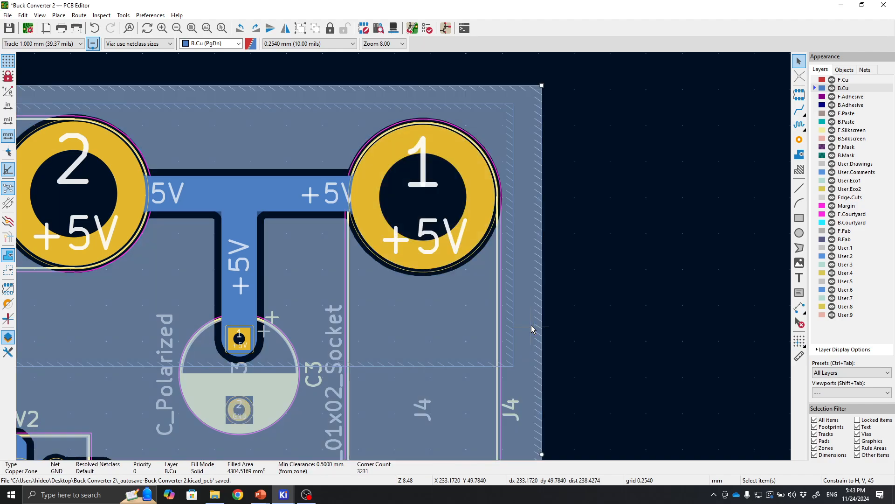
click(569, 256)
middle_drag(535, 259, 680, 250)
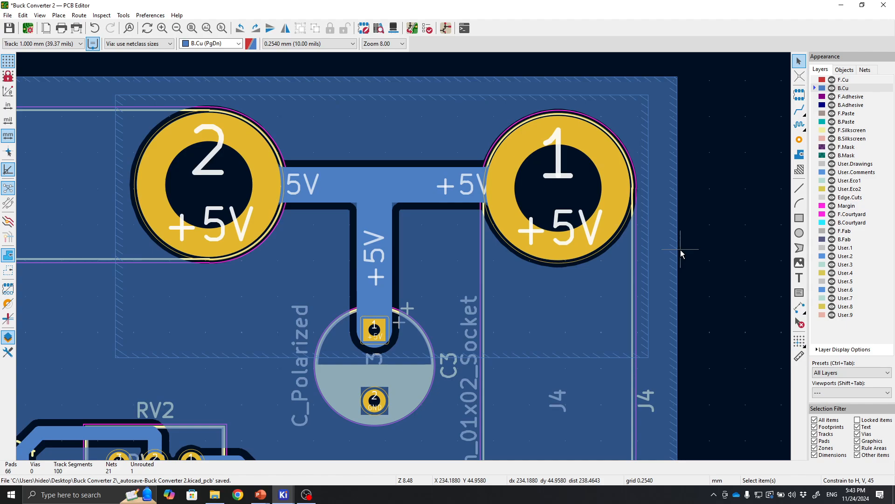
click(665, 253)
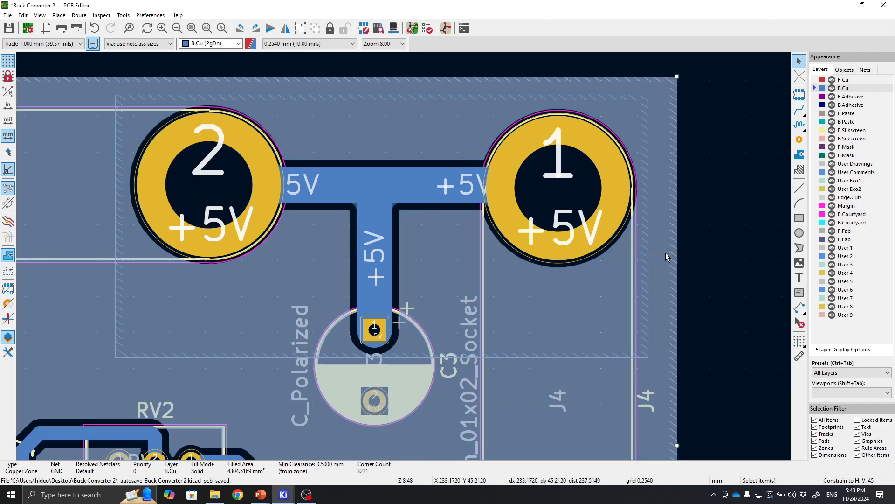
key(b)
click(715, 248)
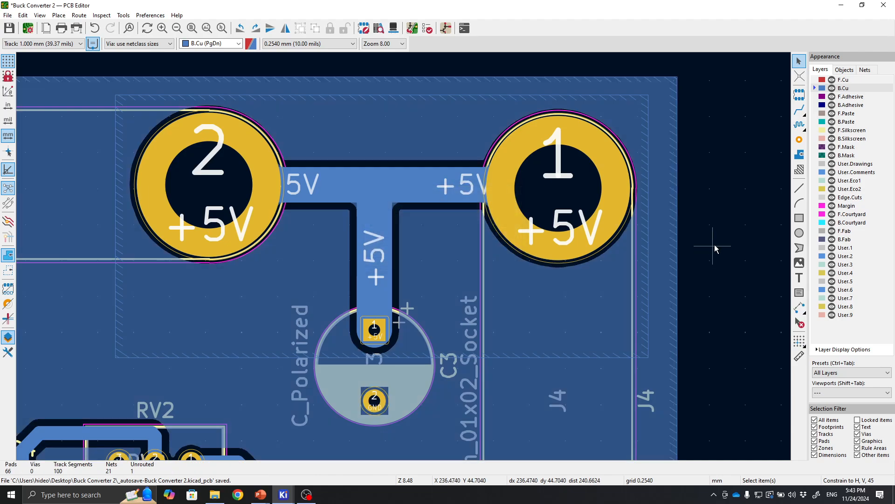
scroll(714, 246, down, 1)
middle_drag(387, 310, 577, 260)
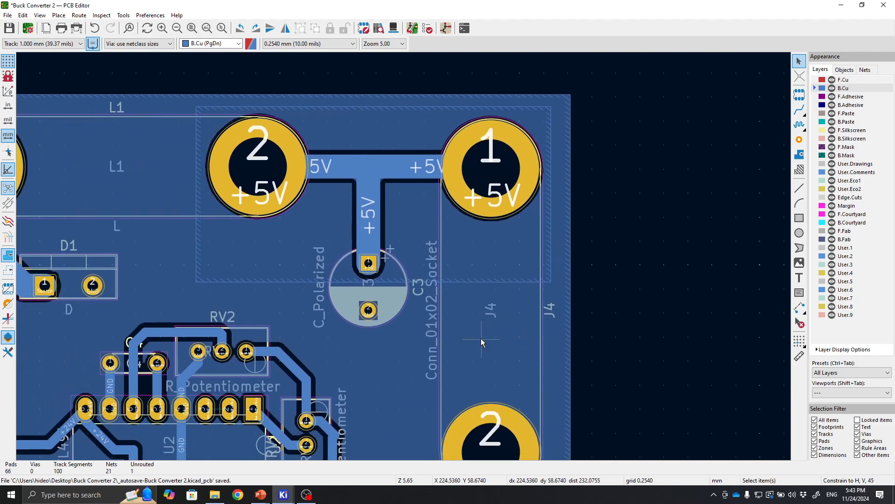
middle_drag(481, 338, 558, 313)
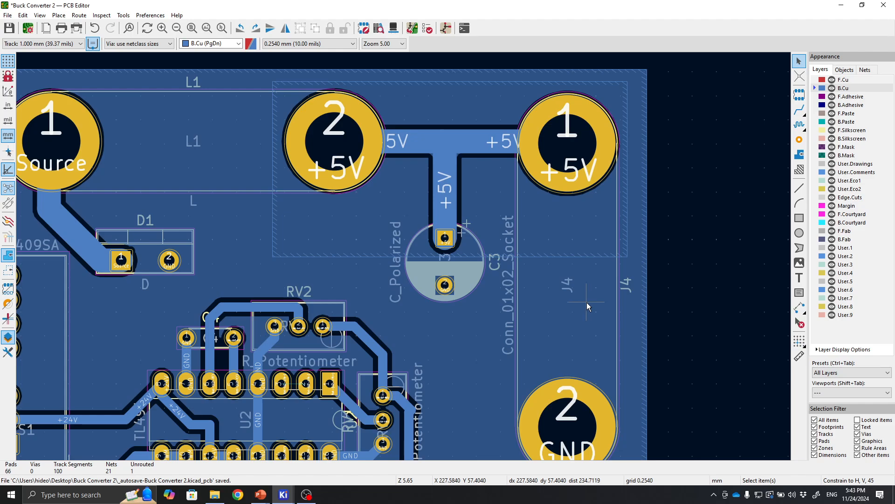
scroll(588, 307, up, 1)
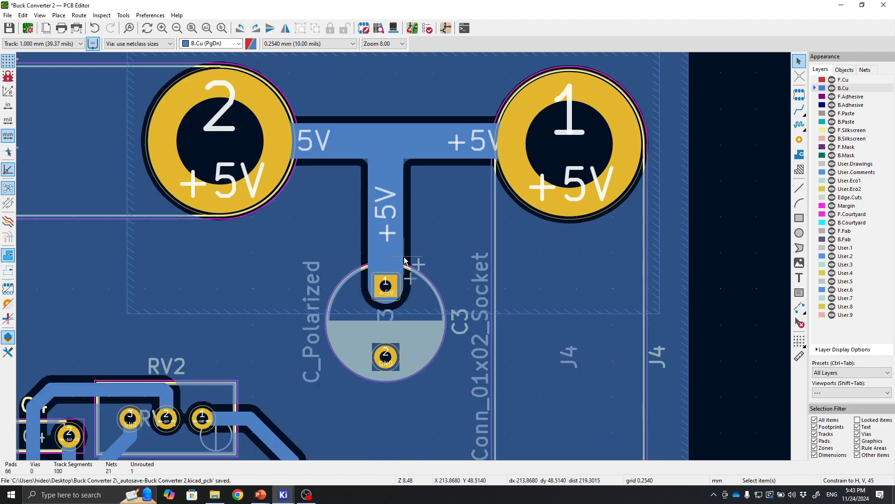
middle_drag(442, 238, 502, 283)
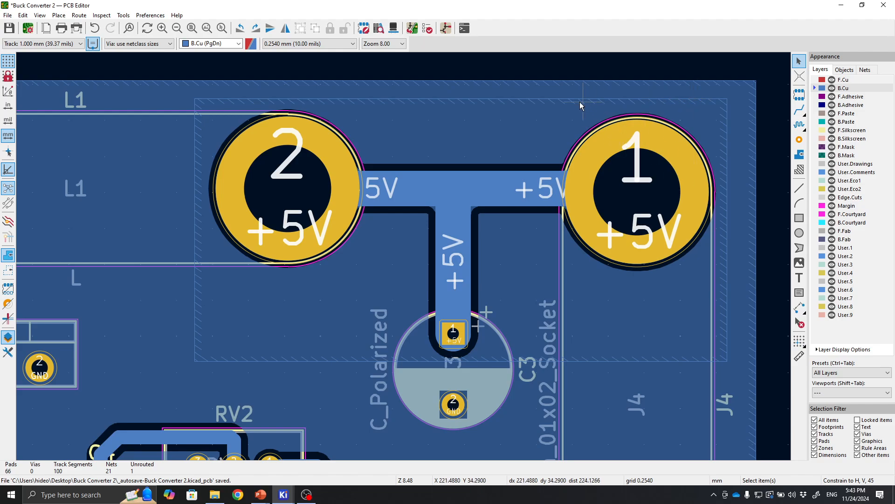
Set the +5V zone's priority level to 1.
click(424, 100)
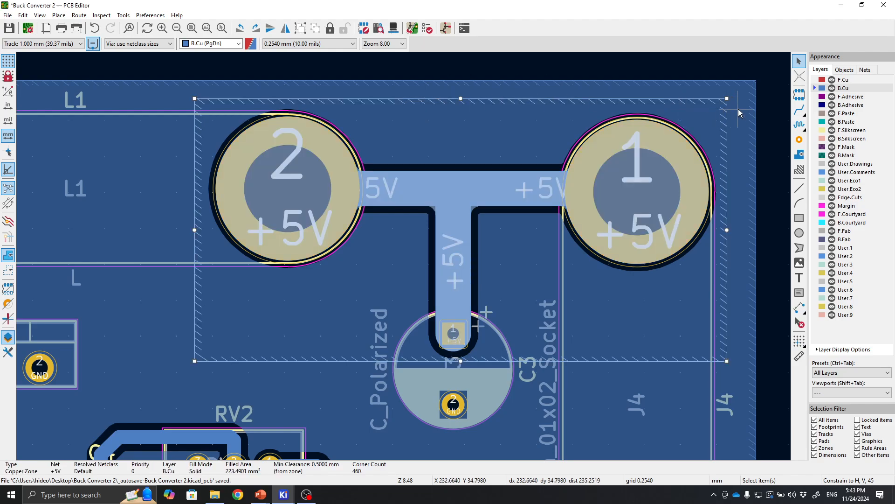
click(770, 108)
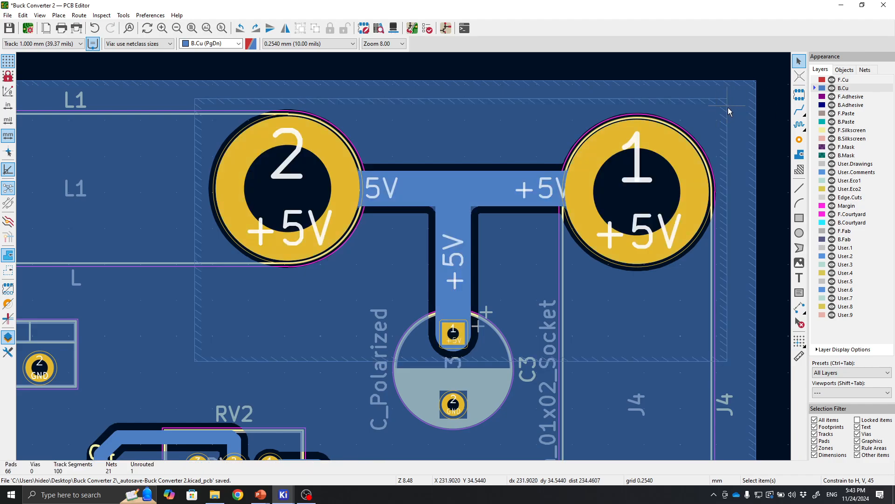
click(726, 108)
double_click(727, 110)
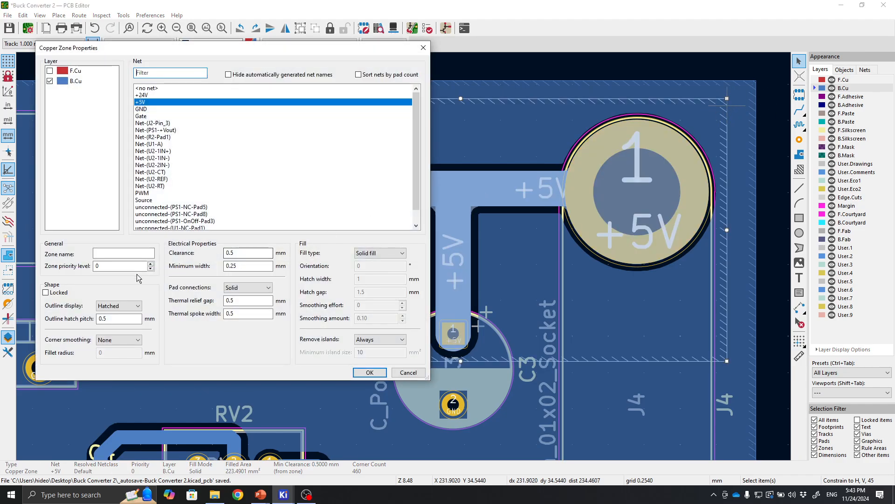
click(130, 268)
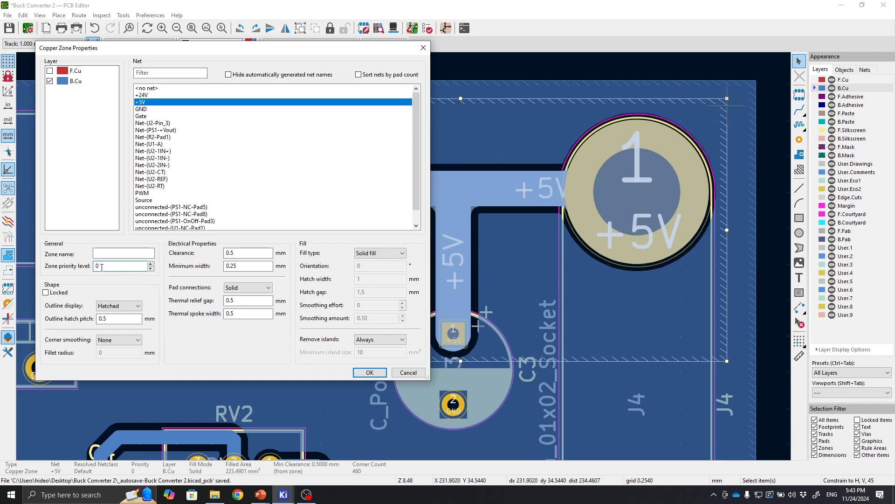
click(150, 263)
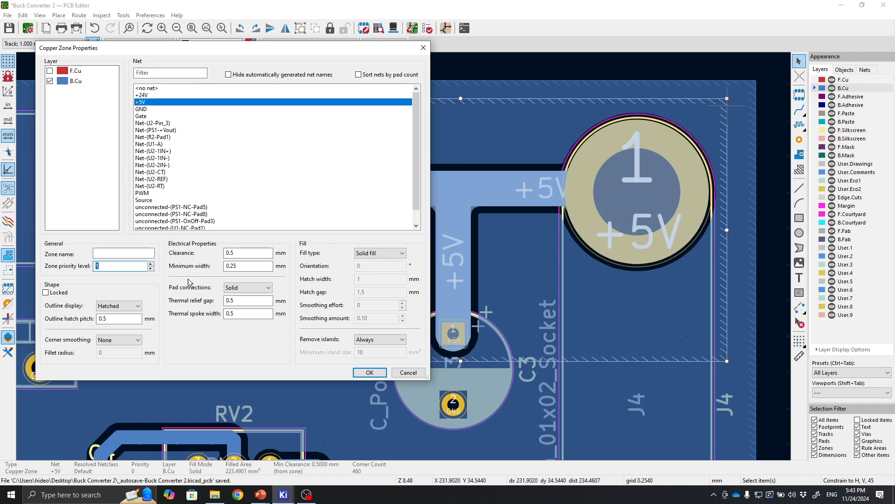
click(370, 372)
Refill all copper zones.
click(774, 206)
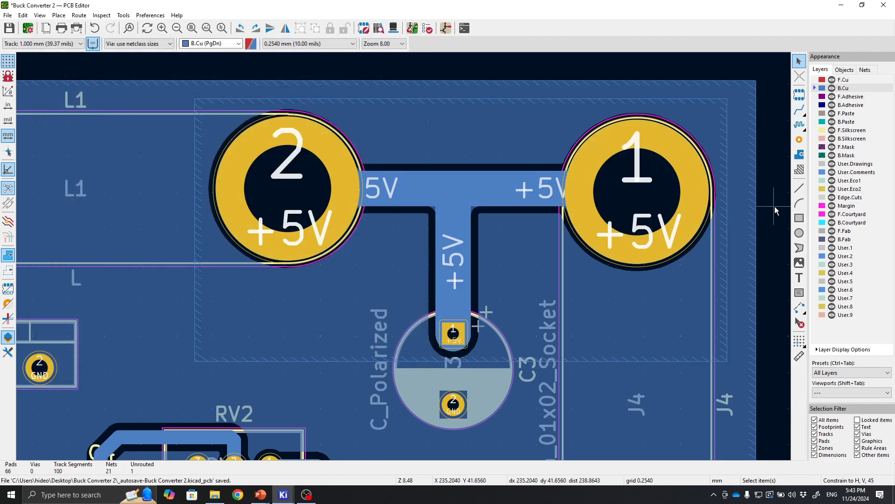
key(b)
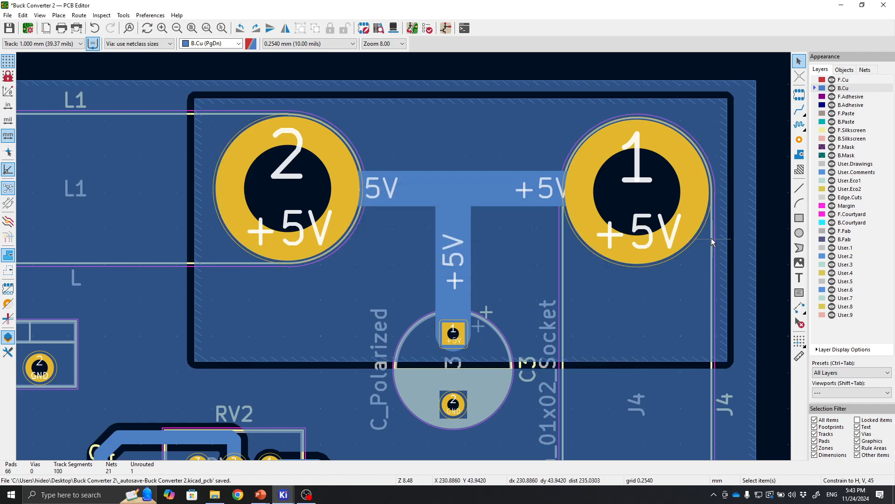
Open the J4 footprint properties and the +5V zone properties to review them, closing both unchanged.
click(700, 266)
double_click(700, 267)
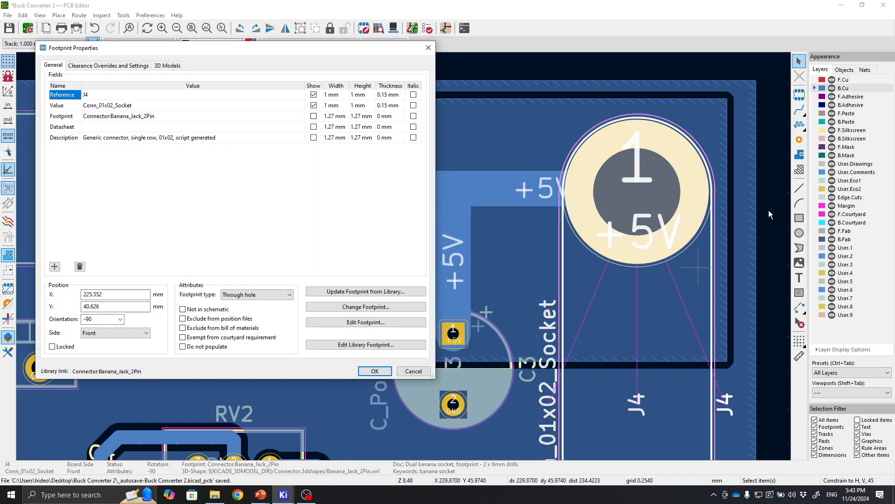
click(409, 372)
click(506, 132)
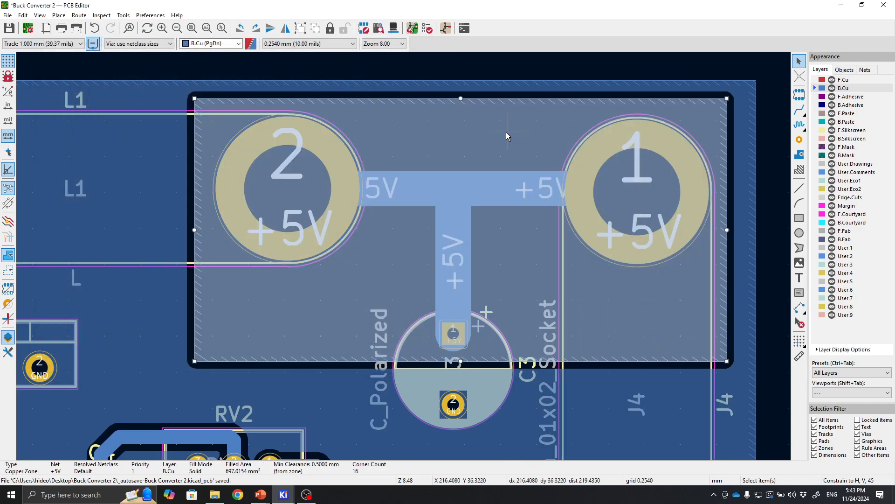
right_click(508, 102)
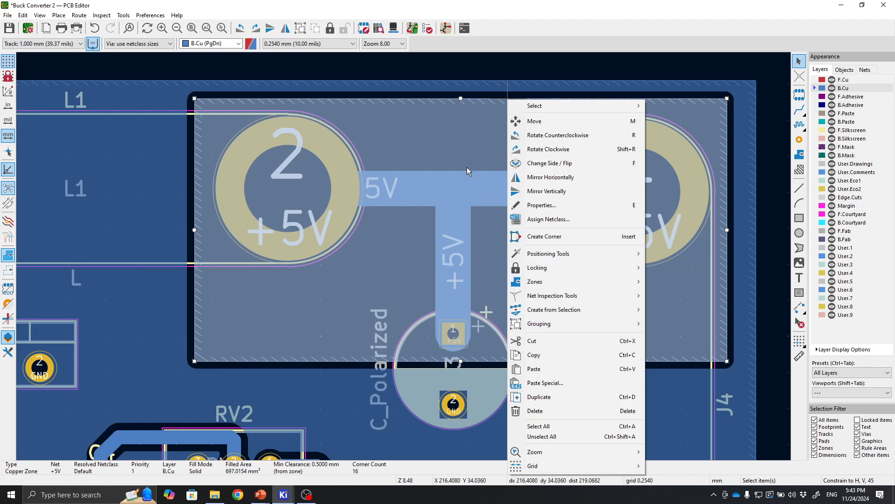
click(437, 122)
double_click(438, 121)
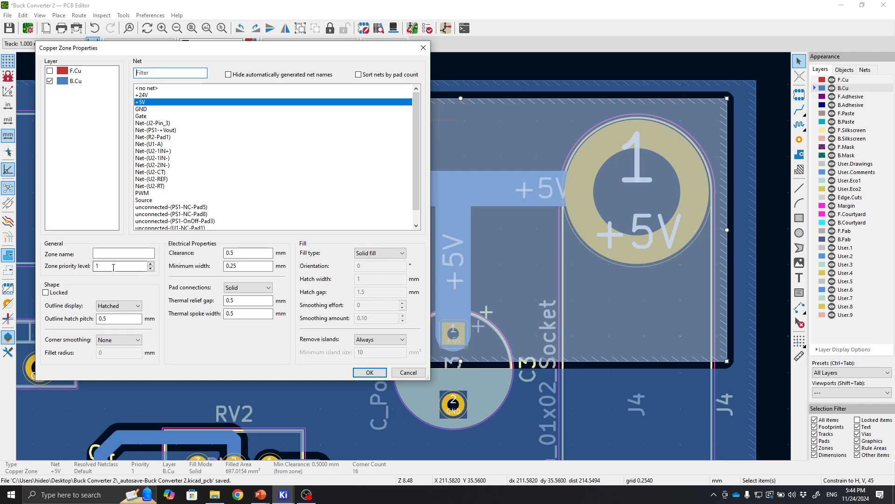
click(369, 372)
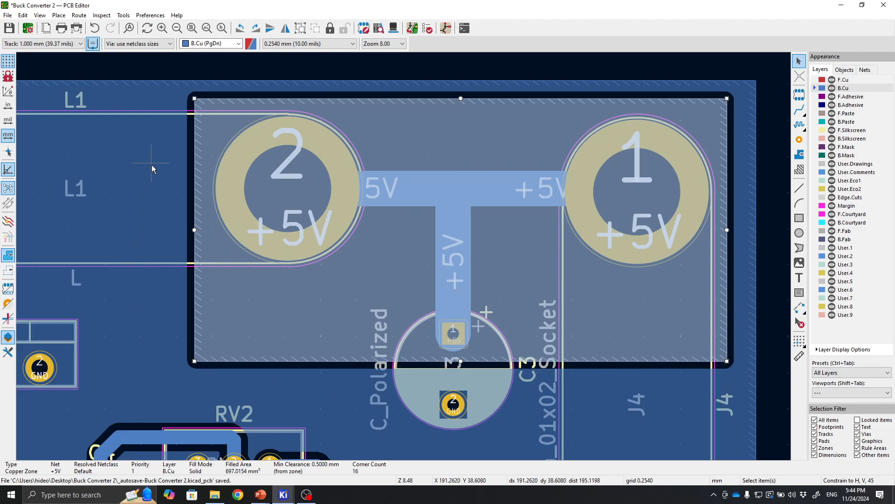
Zoom out to inspect the whole board with the +5V zone around the output terminals.
click(768, 137)
middle_drag(765, 145, 698, 97)
scroll(646, 232, down, 1)
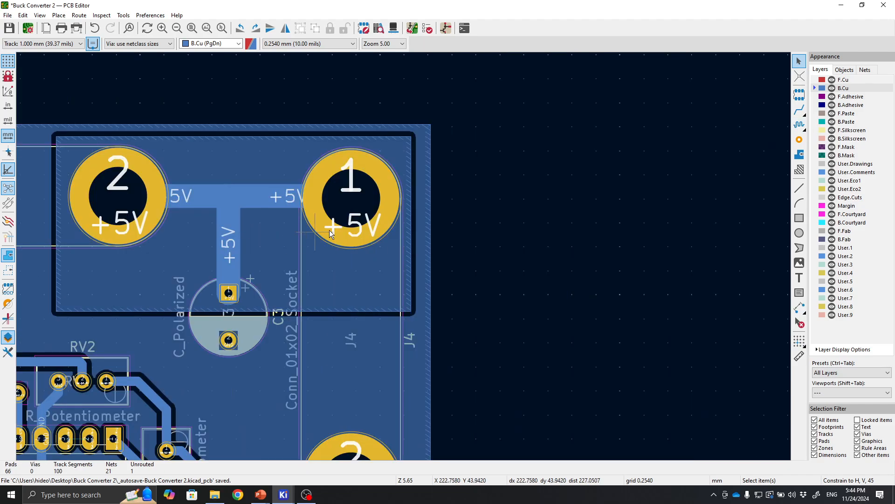
scroll(356, 229, up, 2)
middle_drag(407, 244, 555, 232)
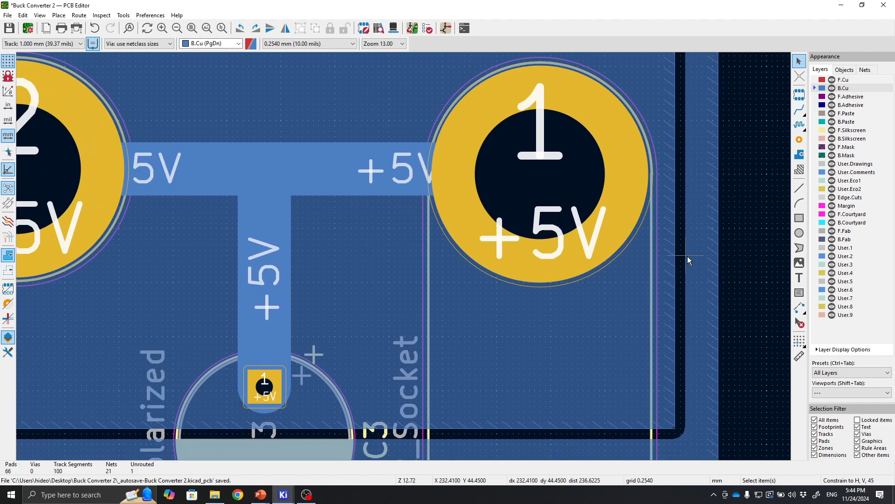
scroll(681, 256, down, 1)
middle_drag(373, 253, 500, 232)
scroll(506, 316, down, 1)
middle_drag(280, 318, 493, 225)
scroll(492, 225, down, 1)
middle_drag(280, 285, 547, 262)
scroll(546, 261, down, 1)
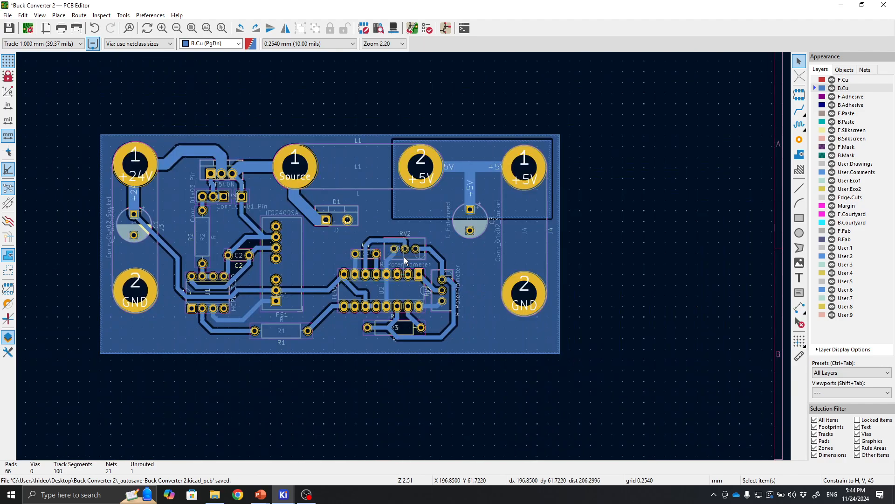
Save the PCB layout.
scroll(404, 257, up, 1)
middle_drag(407, 256, 505, 273)
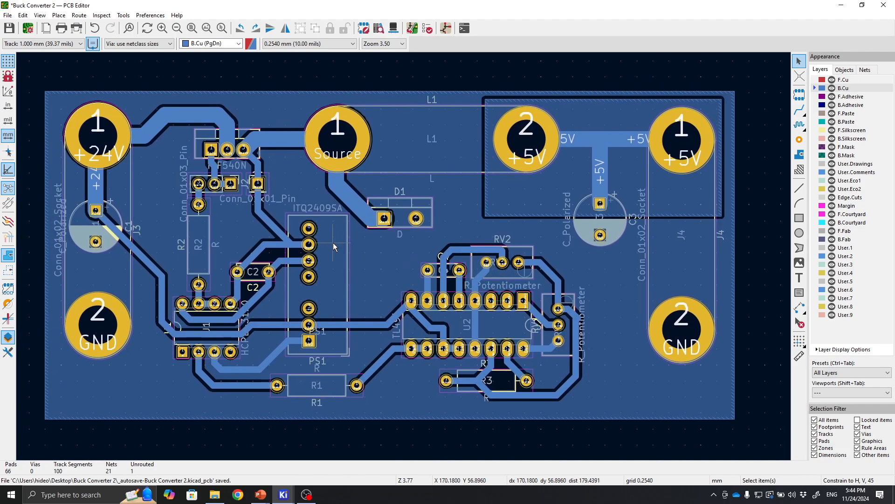
click(13, 27)
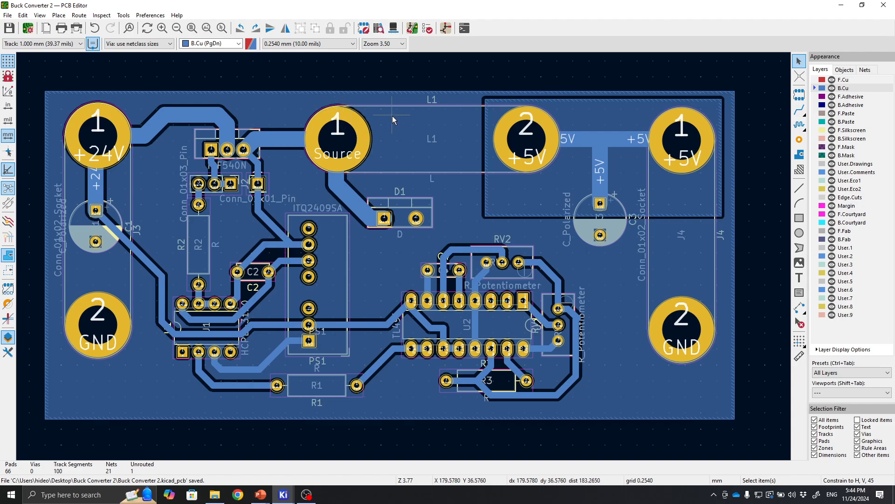
Open the 3D viewer and tilt the board to inspect the rendered components.
click(393, 29)
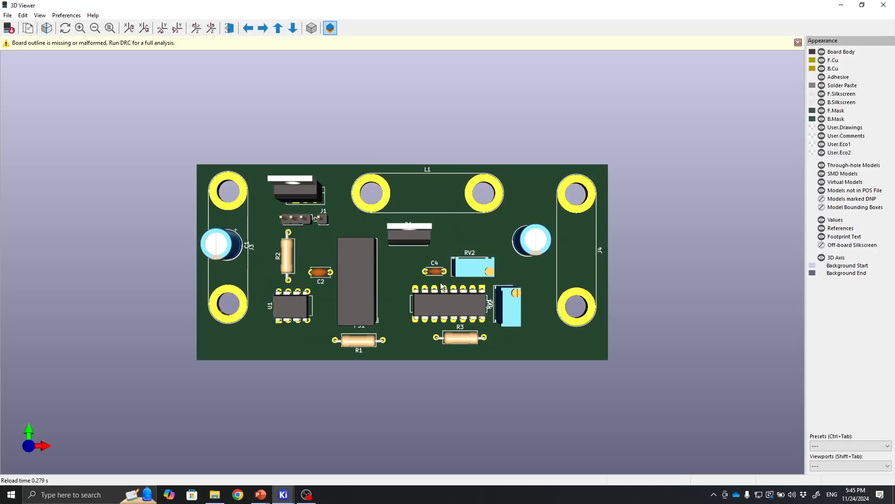
mouse_move(443, 286)
mouse_down()
mouse_move(407, 242)
mouse_move(421, 139)
mouse_move(425, 324)
mouse_move(478, 283)
mouse_move(451, 259)
mouse_move(451, 241)
mouse_move(391, 206)
mouse_move(232, 225)
mouse_move(537, 266)
mouse_move(449, 213)
mouse_move(272, 236)
mouse_move(326, 338)
mouse_move(468, 252)
mouse_move(351, 326)
mouse_move(304, 387)
mouse_move(379, 248)
mouse_move(446, 368)
mouse_move(339, 394)
mouse_move(519, 364)
mouse_move(499, 218)
mouse_move(377, 180)
mouse_move(447, 290)
mouse_move(540, 287)
mouse_move(433, 294)
mouse_up()
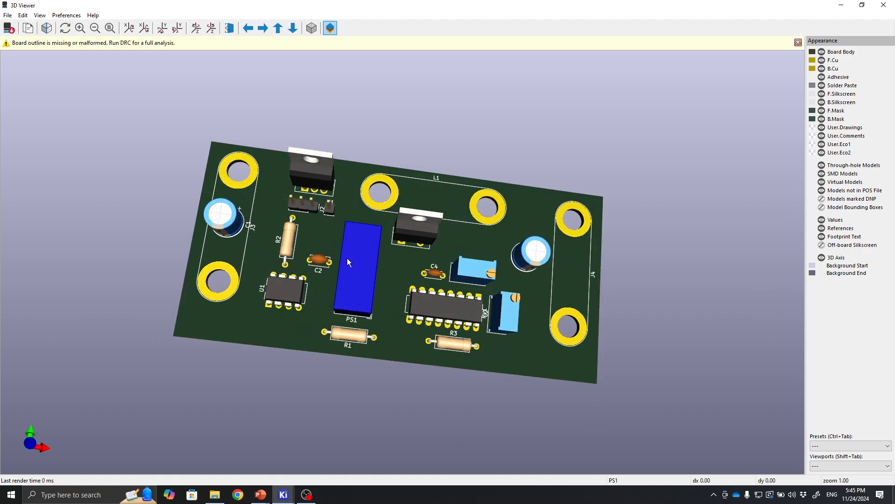
drag(347, 258, 343, 200)
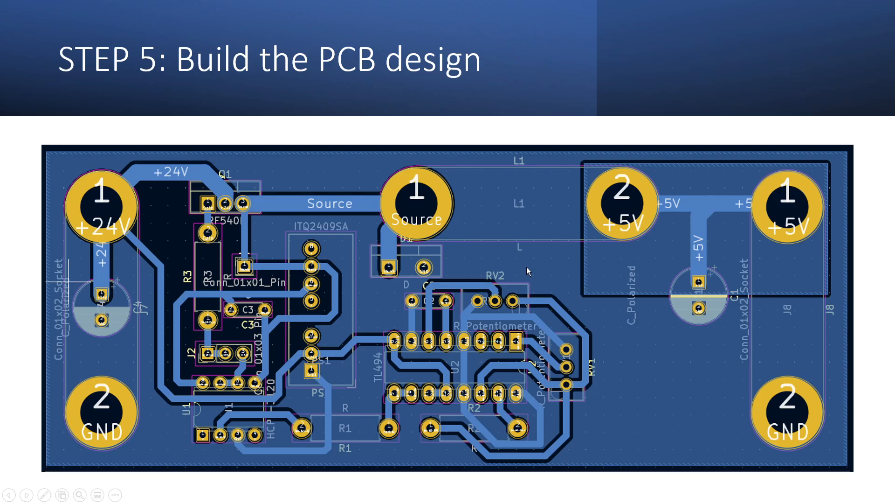
key(Right)
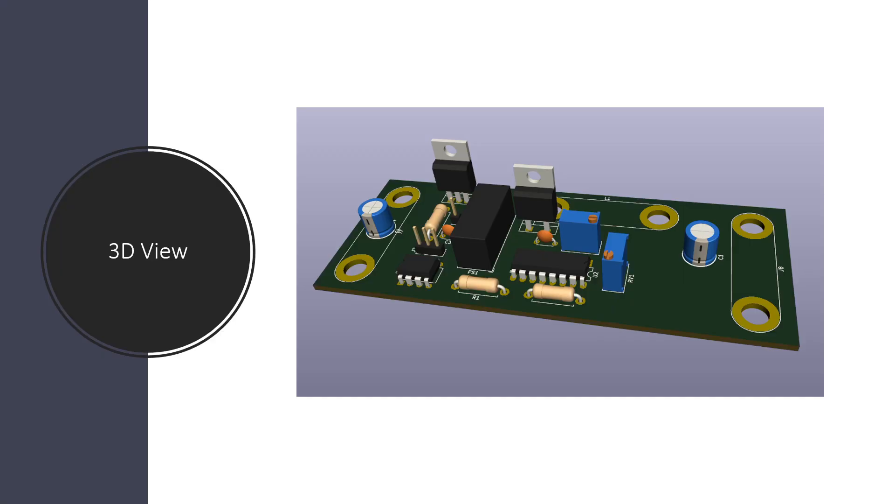